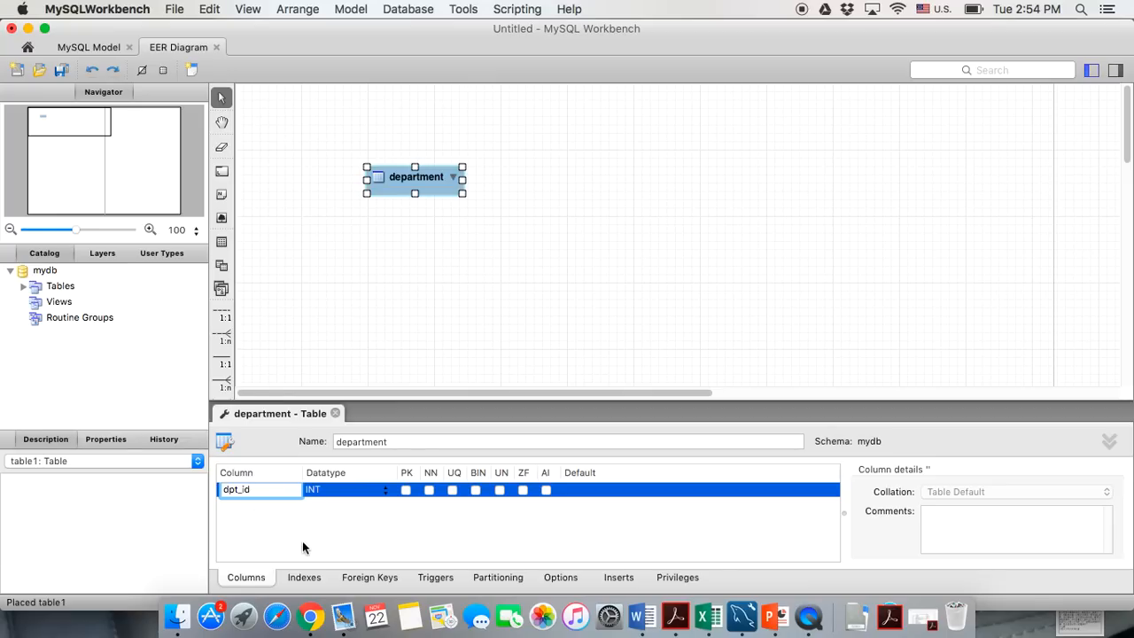
Commit the dpt_id INT column in the new department table
{"action": "key", "text": "Return"}
Flag dpt_id as PK, NN, UN and AI, then enlarge the department box and move it to the top
{"action": "left_click", "coordinate": [405, 489]}
{"action": "left_click", "coordinate": [430, 490]}
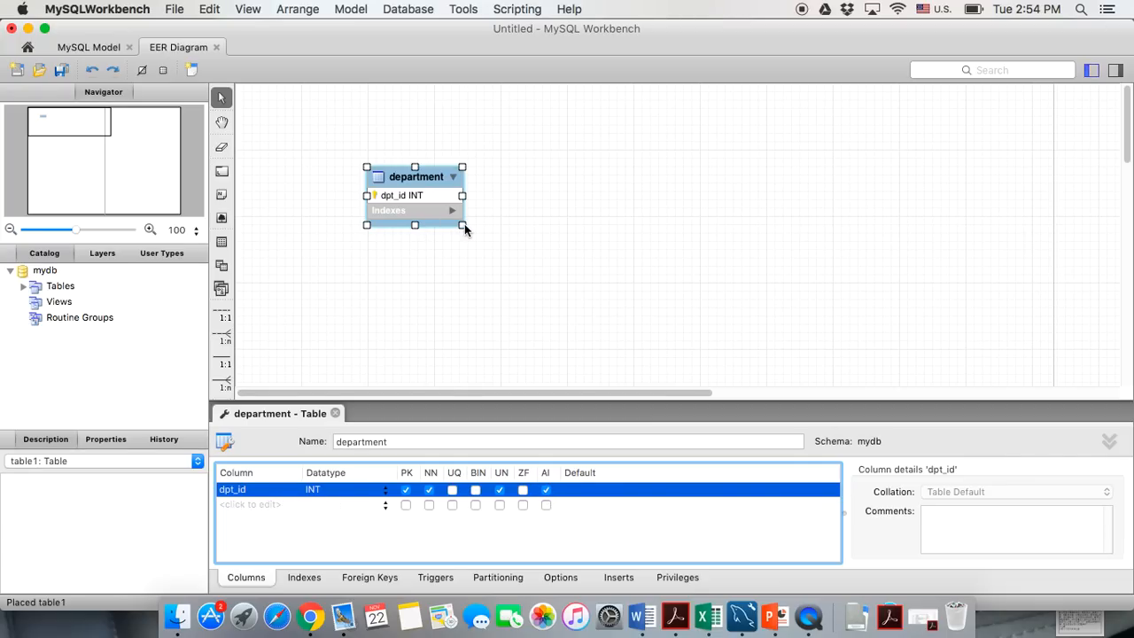
{"action": "left_click_drag", "start_coordinate": [461, 225], "coordinate": [514, 316]}
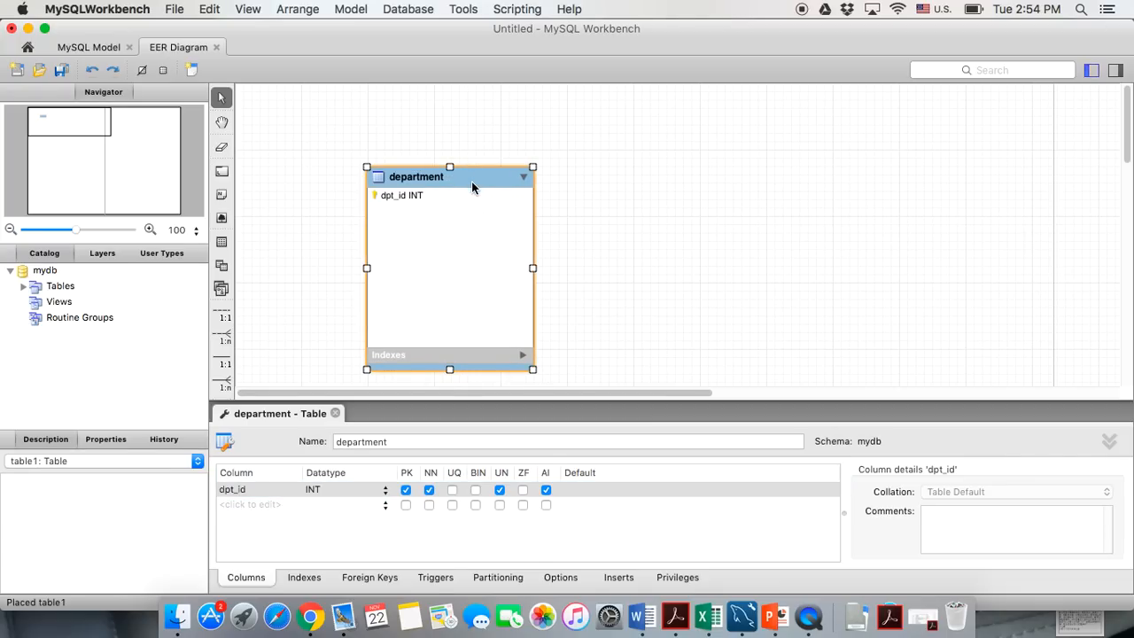
{"action": "left_click_drag", "start_coordinate": [473, 184], "coordinate": [468, 120]}
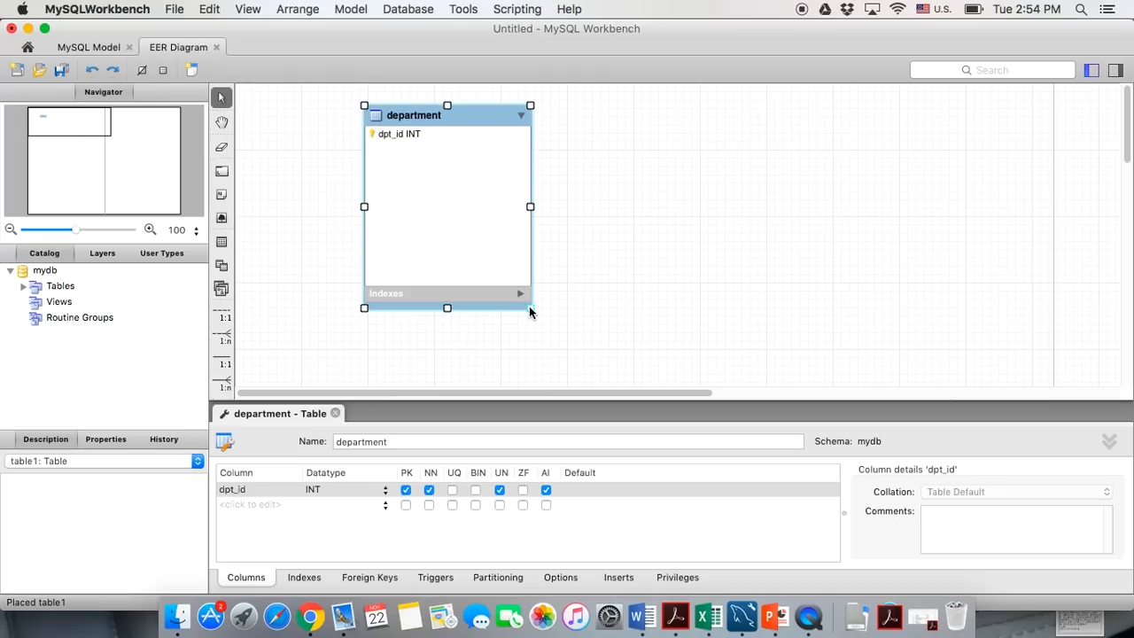
{"action": "left_click_drag", "start_coordinate": [530, 307], "coordinate": [546, 338]}
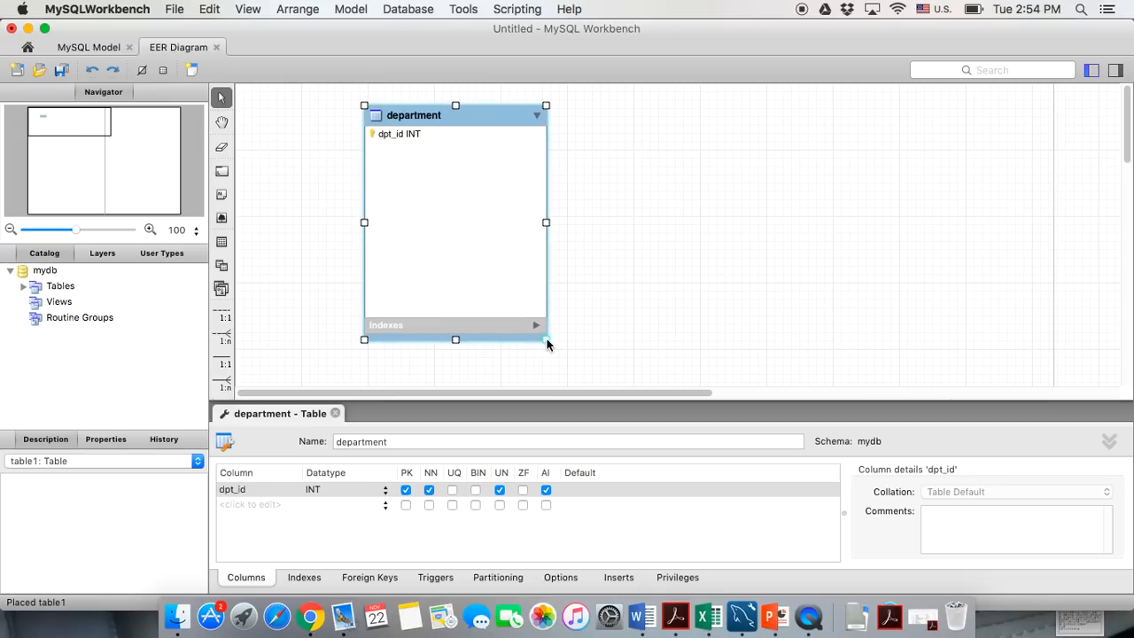
{"action": "left_click", "coordinate": [238, 501]}
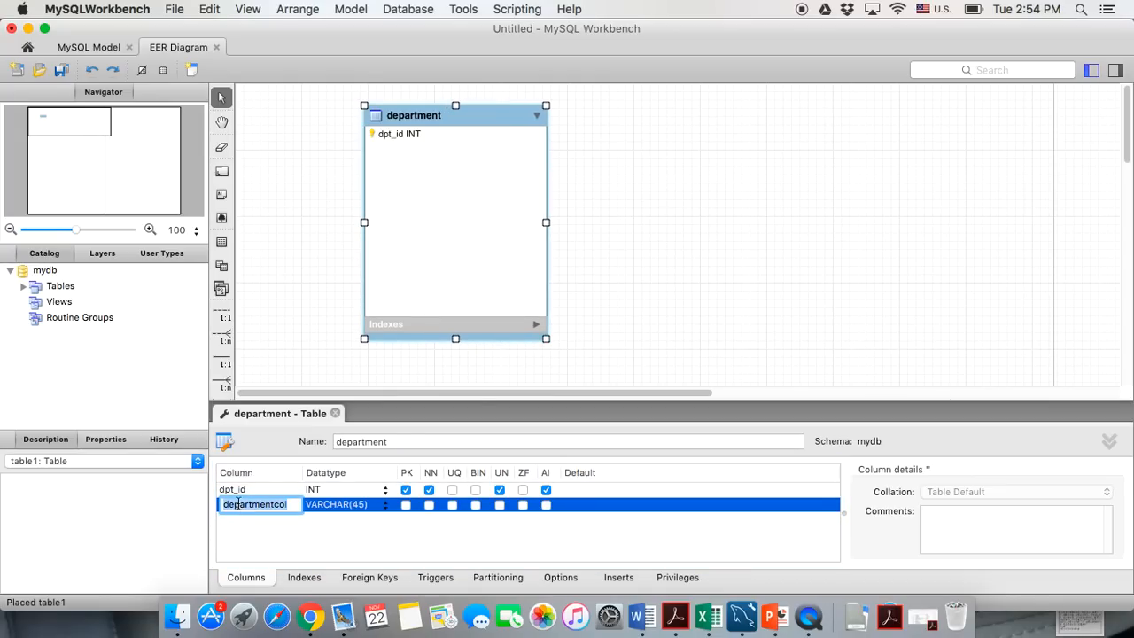
Add dpt_name as a not-null VARCHAR(20) column
{"action": "type", "text": "dp"}
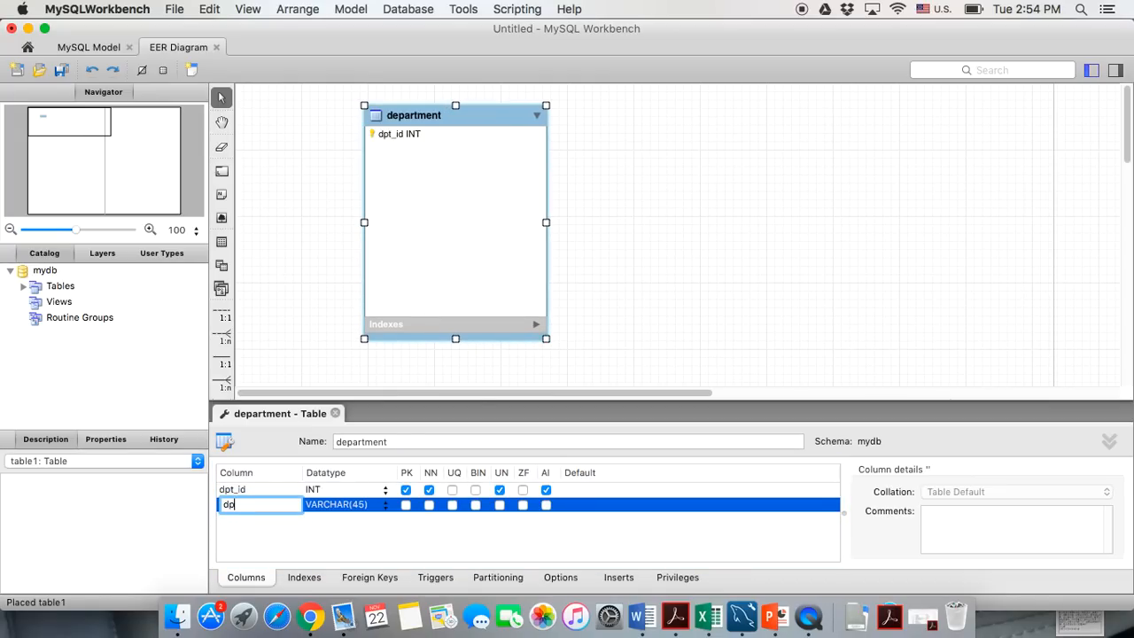
{"action": "type", "text": "t_name"}
{"action": "left_click", "coordinate": [327, 503]}
{"action": "left_click", "coordinate": [361, 505]}
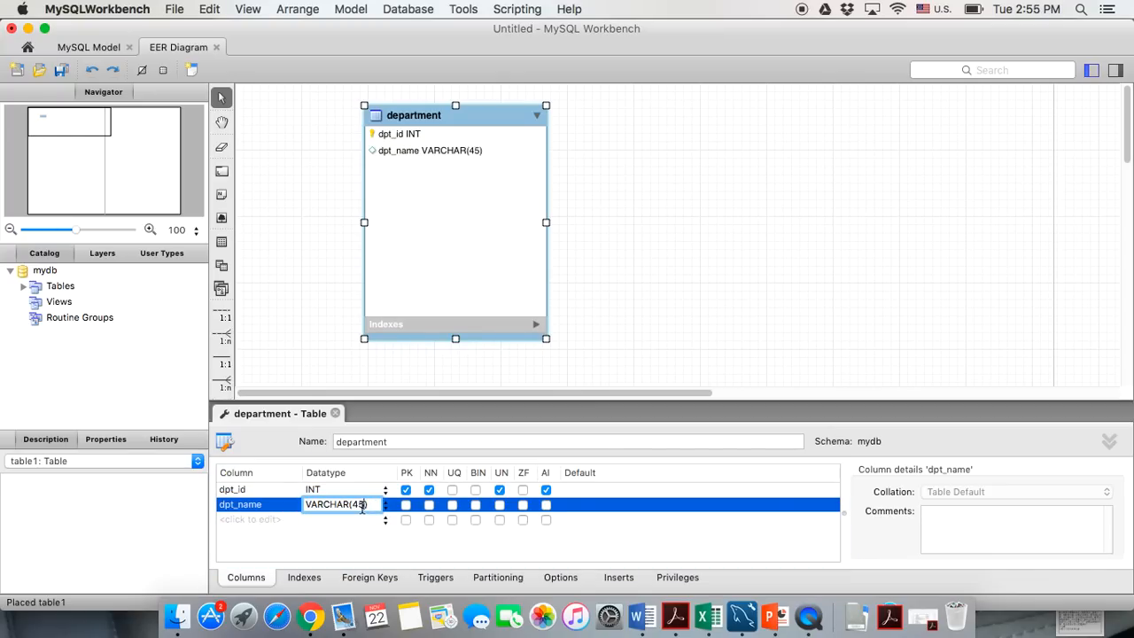
{"action": "key", "text": "BackSpace"}
{"action": "key", "text": "BackSpace"}
{"action": "left_click", "coordinate": [428, 504]}
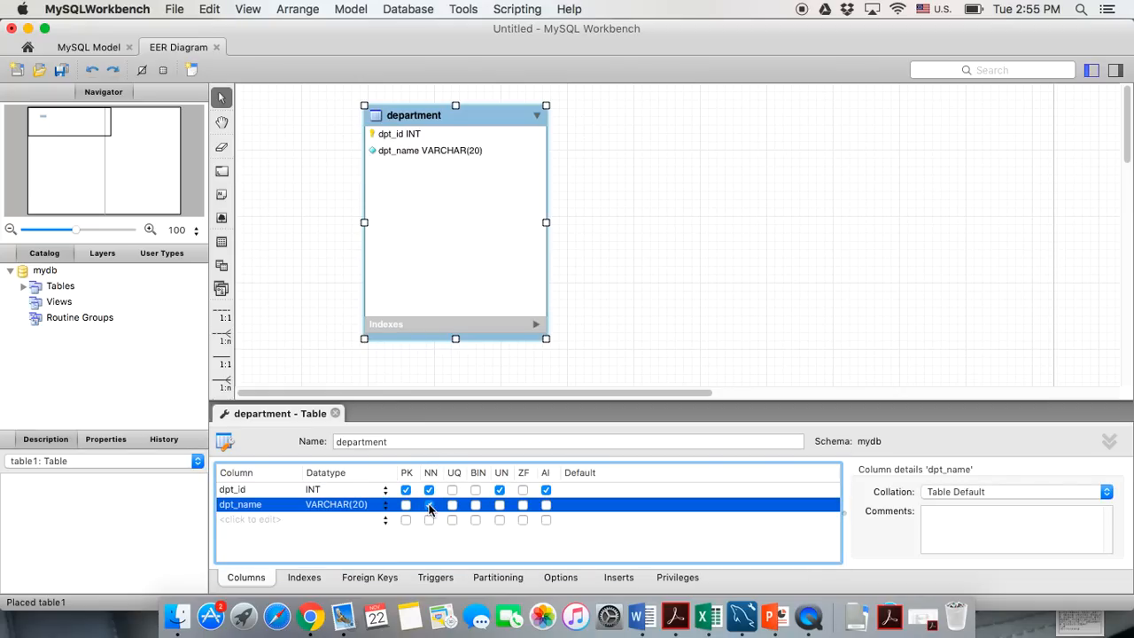
Add dpt_street as a VARCHAR(30) column
{"action": "double_click", "coordinate": [271, 521]}
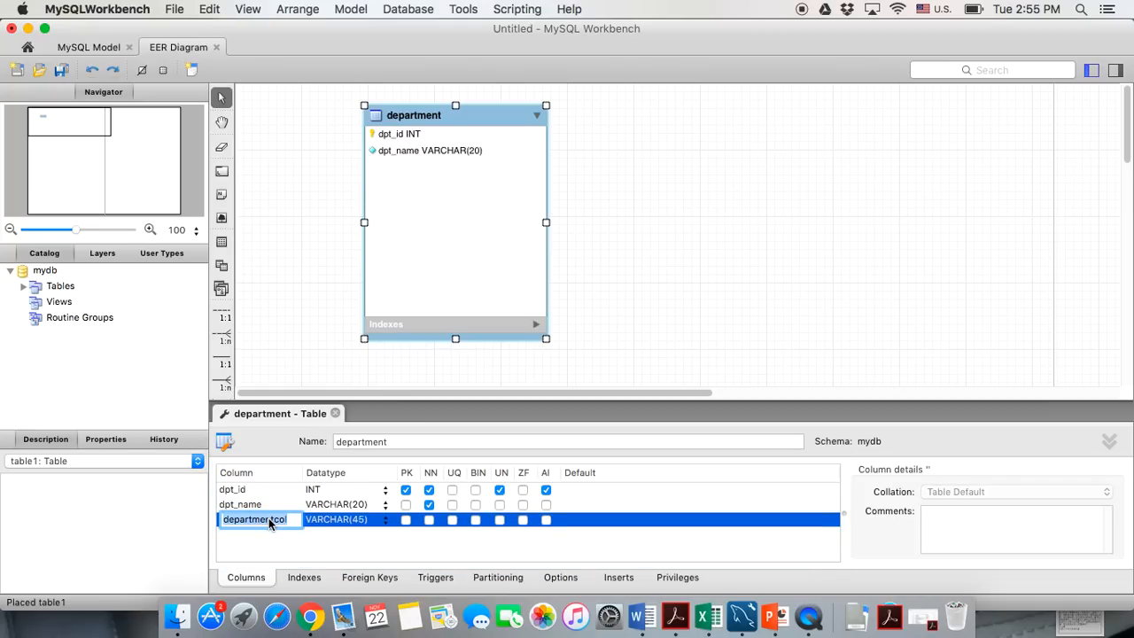
{"action": "type", "text": "dpt_street"}
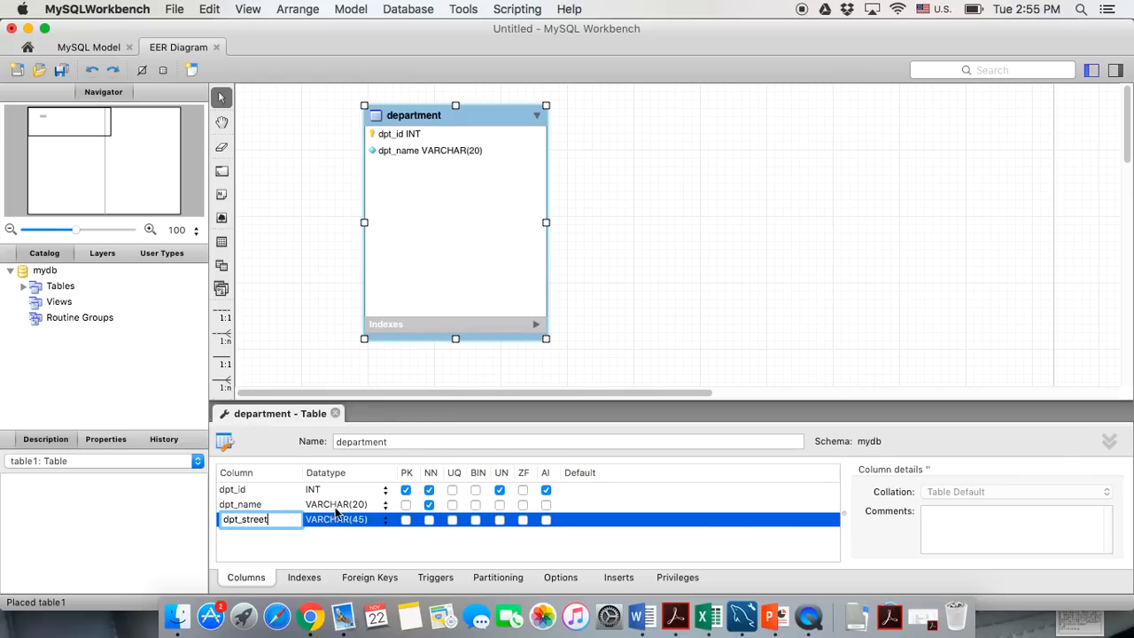
{"action": "double_click", "coordinate": [357, 520]}
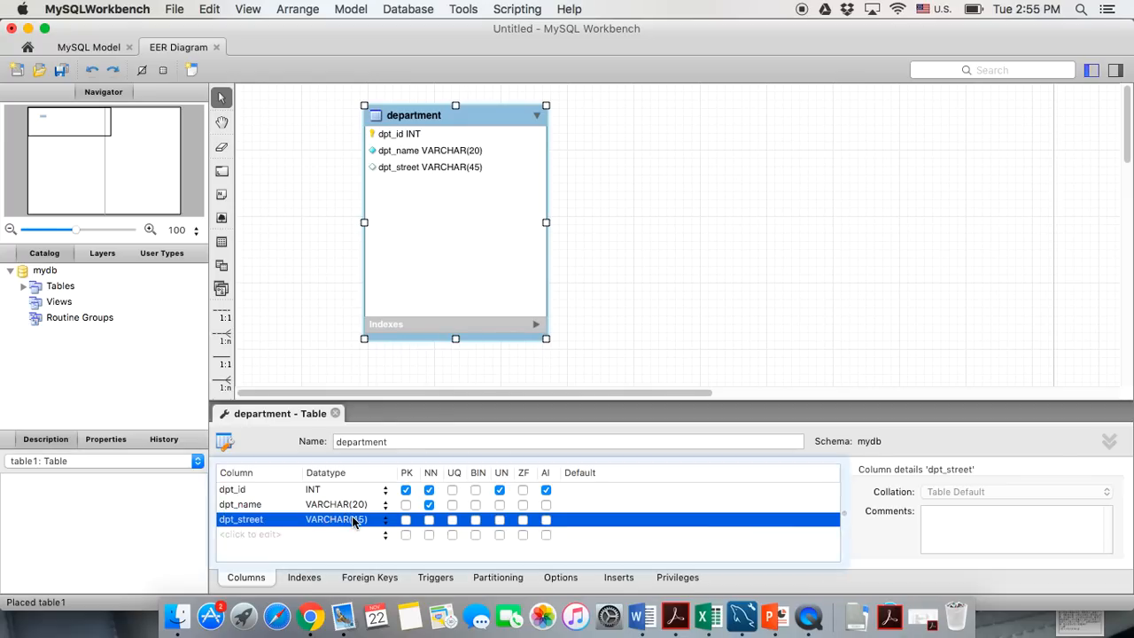
{"action": "left_click", "coordinate": [363, 519]}
{"action": "key", "text": "BackSpace"}
{"action": "key", "text": "BackSpace"}
{"action": "type", "text": "30"}
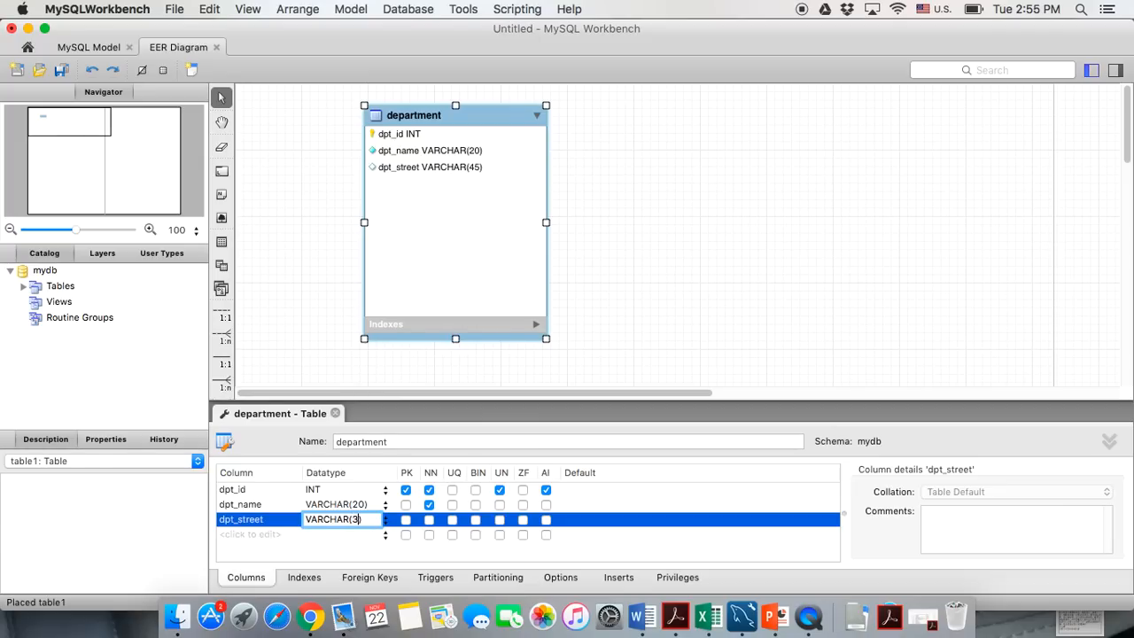
Add dpt_city as a VARCHAR(20) column
{"action": "double_click", "coordinate": [264, 535]}
{"action": "type", "text": "de"}
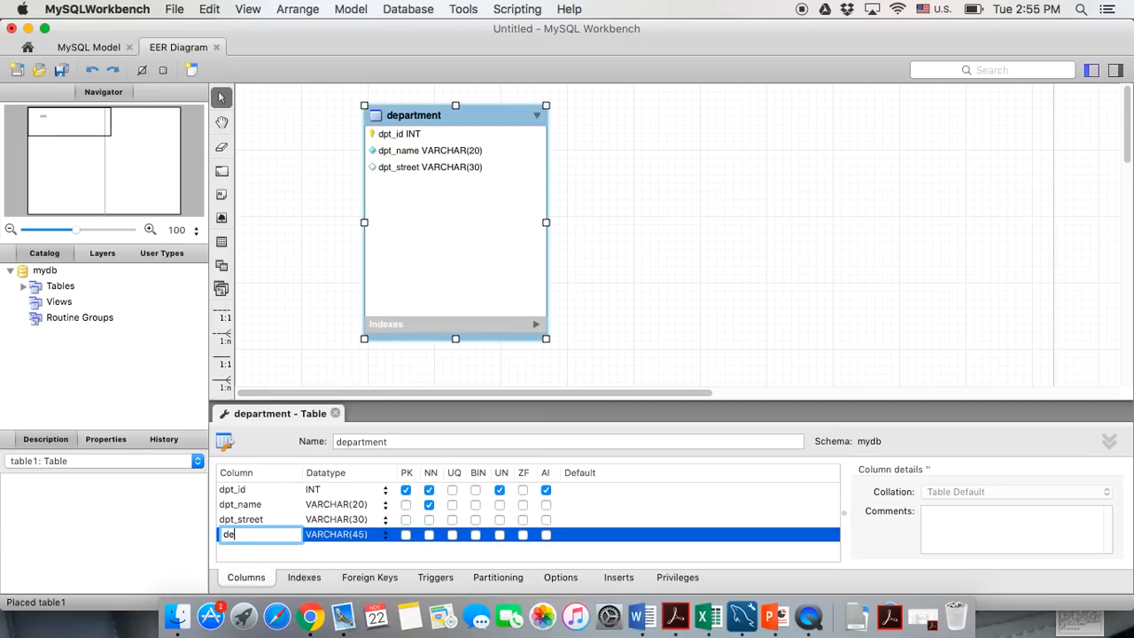
{"action": "type", "text": "pt_city"}
{"action": "left_click", "coordinate": [365, 534]}
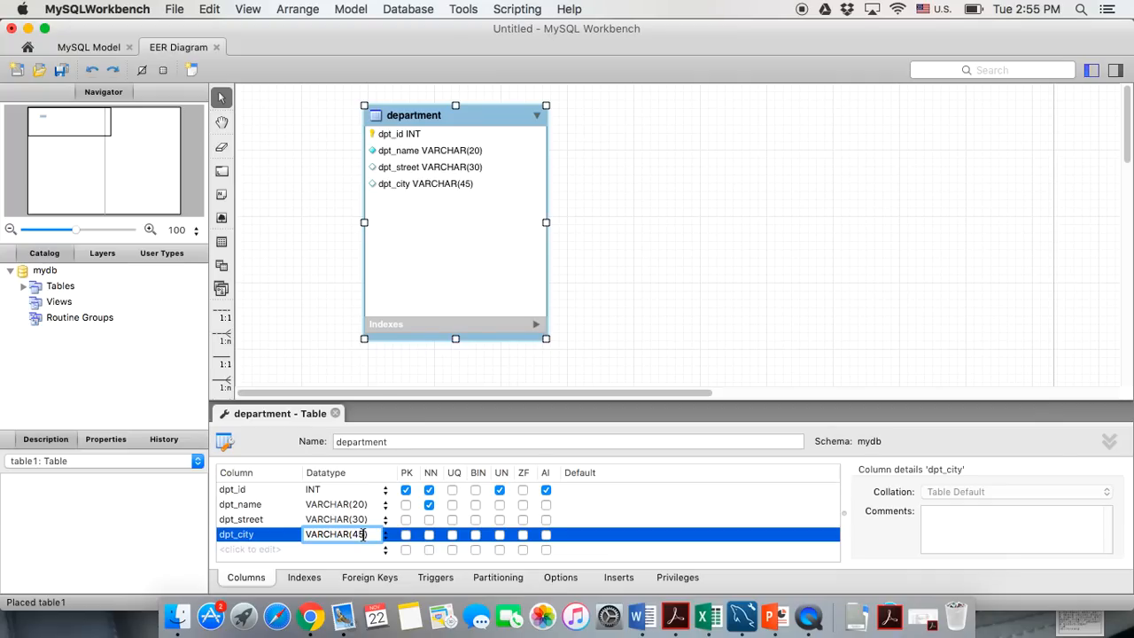
{"action": "key", "text": "BackSpace"}
{"action": "key", "text": "BackSpace"}
Make dpt_street and dpt_city not null and add a not-null dpt_state CHAR(2) column
{"action": "left_click", "coordinate": [429, 519]}
{"action": "left_click", "coordinate": [429, 534]}
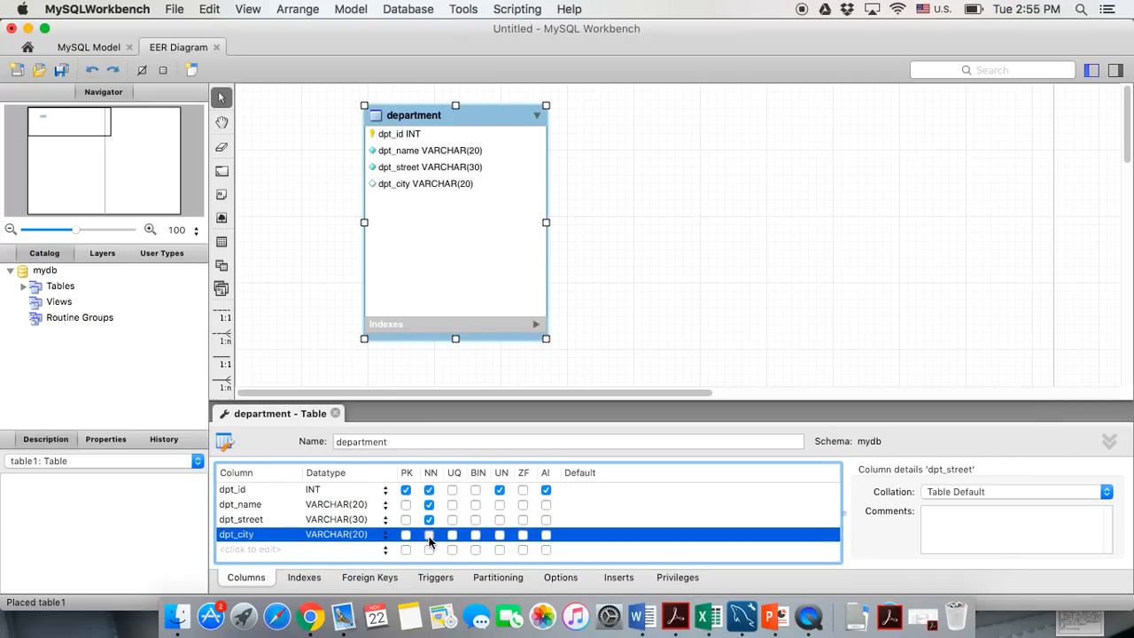
{"action": "left_click", "coordinate": [236, 546]}
{"action": "type", "text": "dp"}
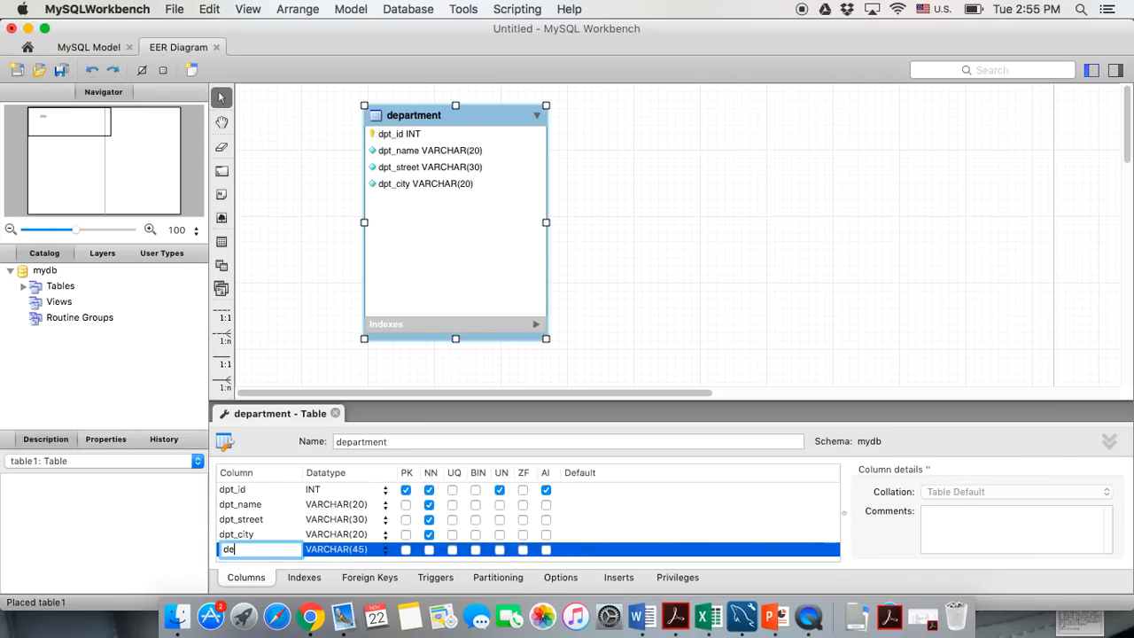
{"action": "type", "text": "t_state"}
{"action": "left_click", "coordinate": [330, 549]}
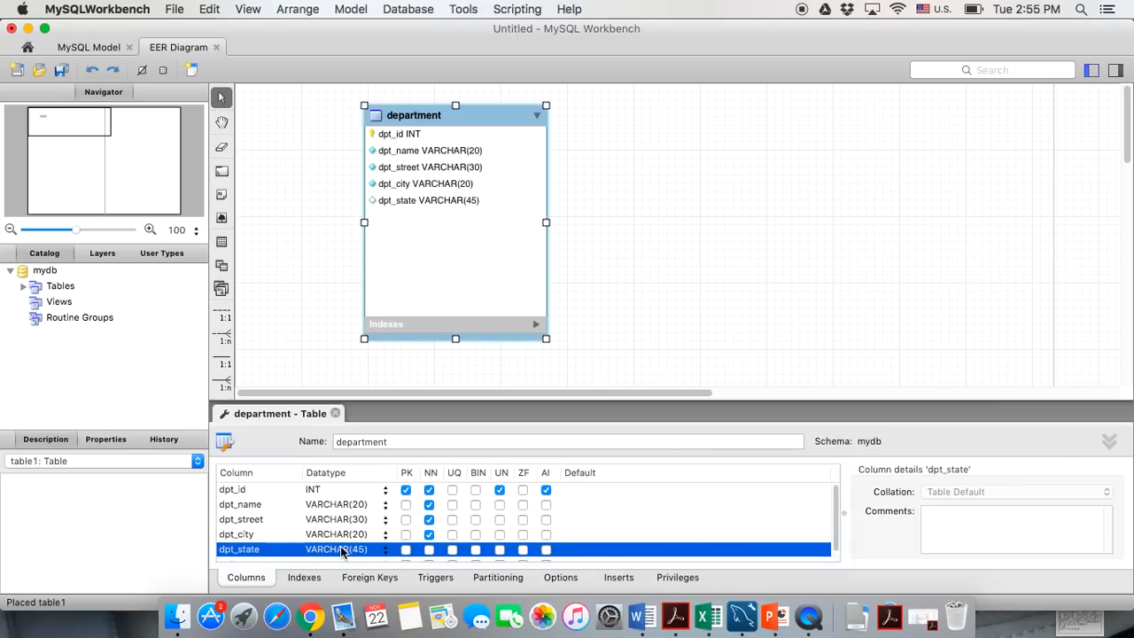
{"action": "type", "text": "CHAR(45)"}
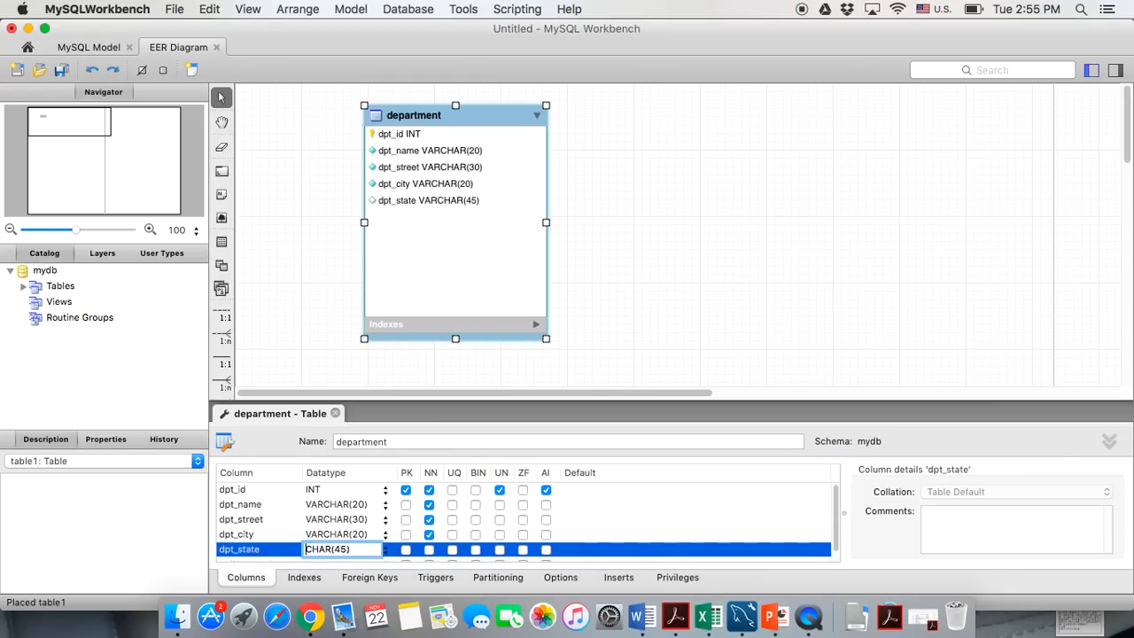
{"action": "key", "text": "BackSpace"}
{"action": "key", "text": "BackSpace"}
{"action": "type", "text": "2"}
{"action": "left_click", "coordinate": [428, 549]}
Add a dpt_zip column with the INT datatype
{"action": "left_click", "coordinate": [262, 559]}
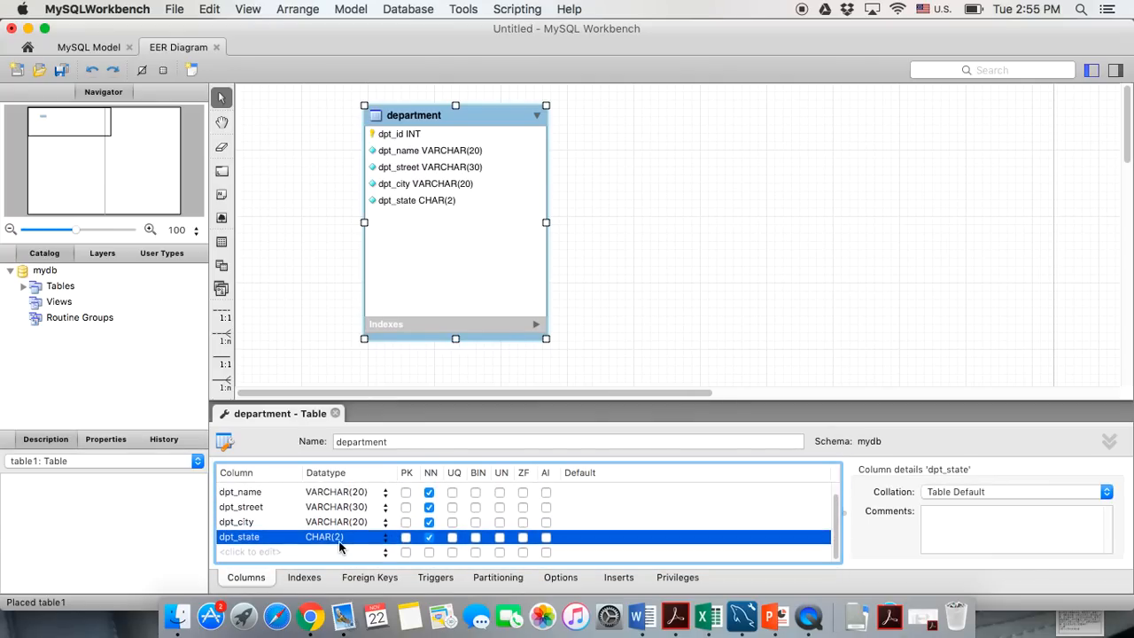
{"action": "left_click", "coordinate": [247, 555]}
{"action": "type", "text": "de"}
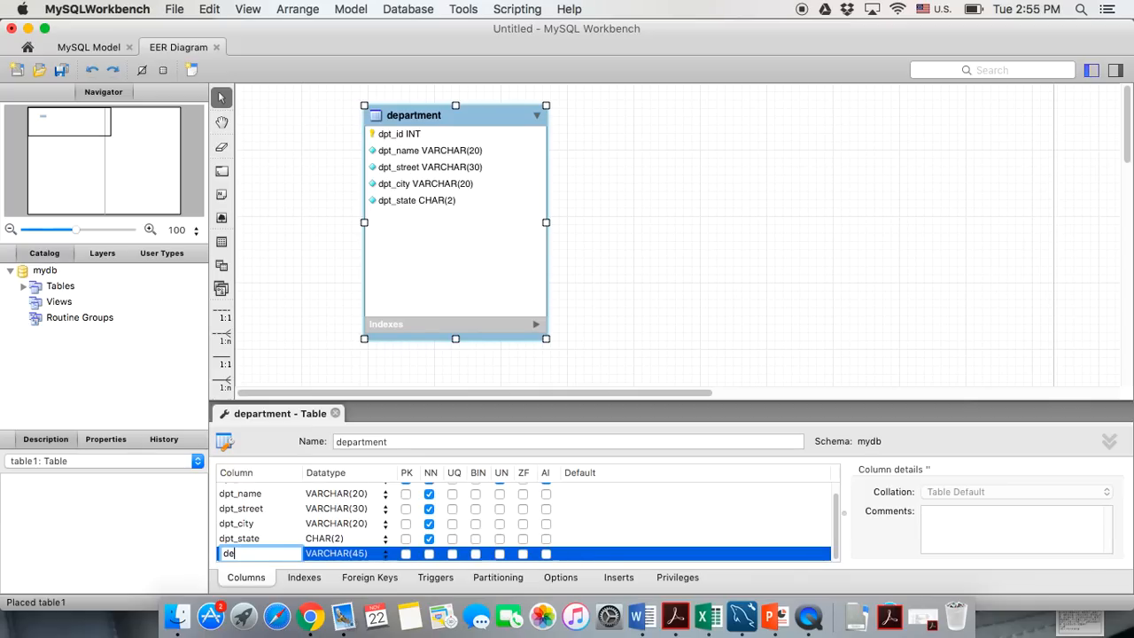
{"action": "key", "text": "BackSpace"}
{"action": "type", "text": "pt_zip"}
{"action": "left_click", "coordinate": [380, 554]}
{"action": "left_click", "coordinate": [386, 553]}
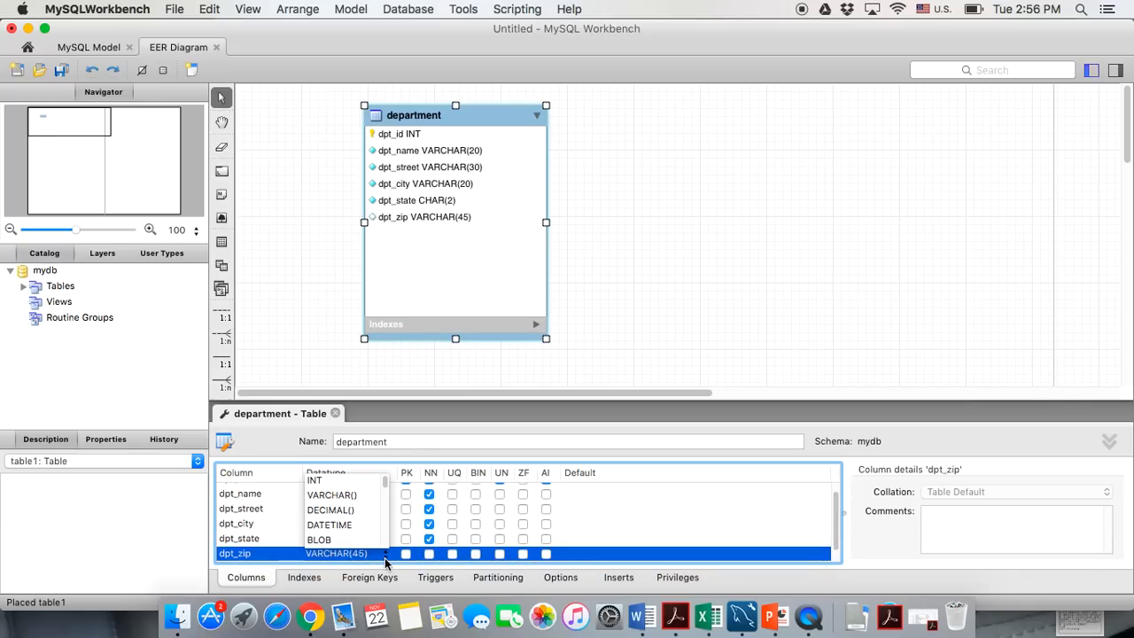
{"action": "left_click", "coordinate": [328, 479]}
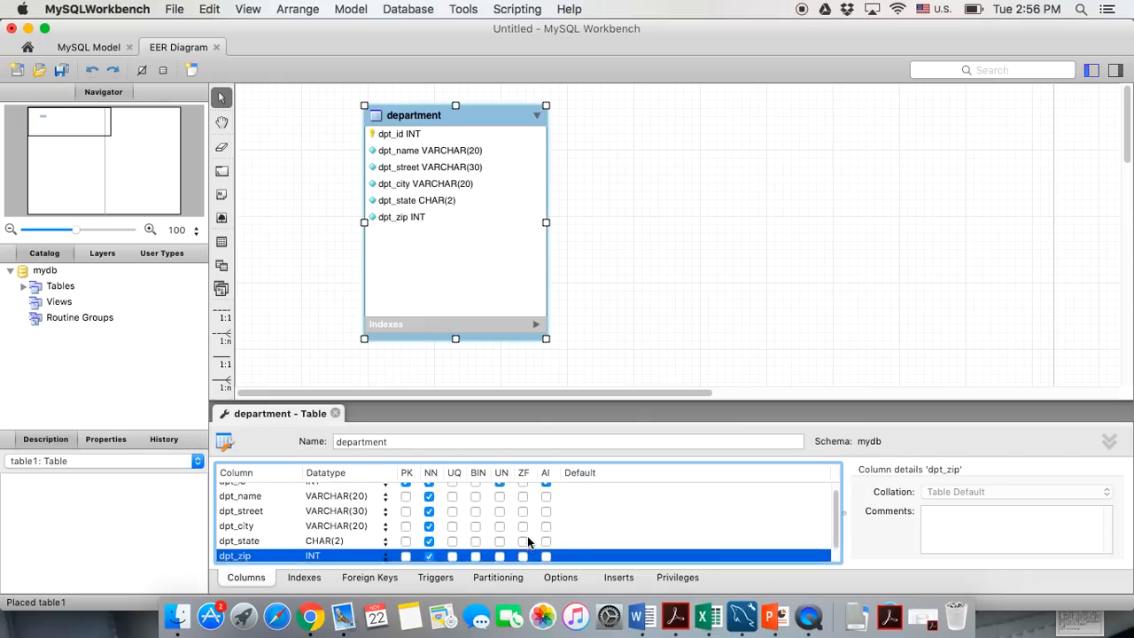
{"action": "scroll", "coordinate": [529, 541], "scroll_direction": "down", "scroll_amount": 1}
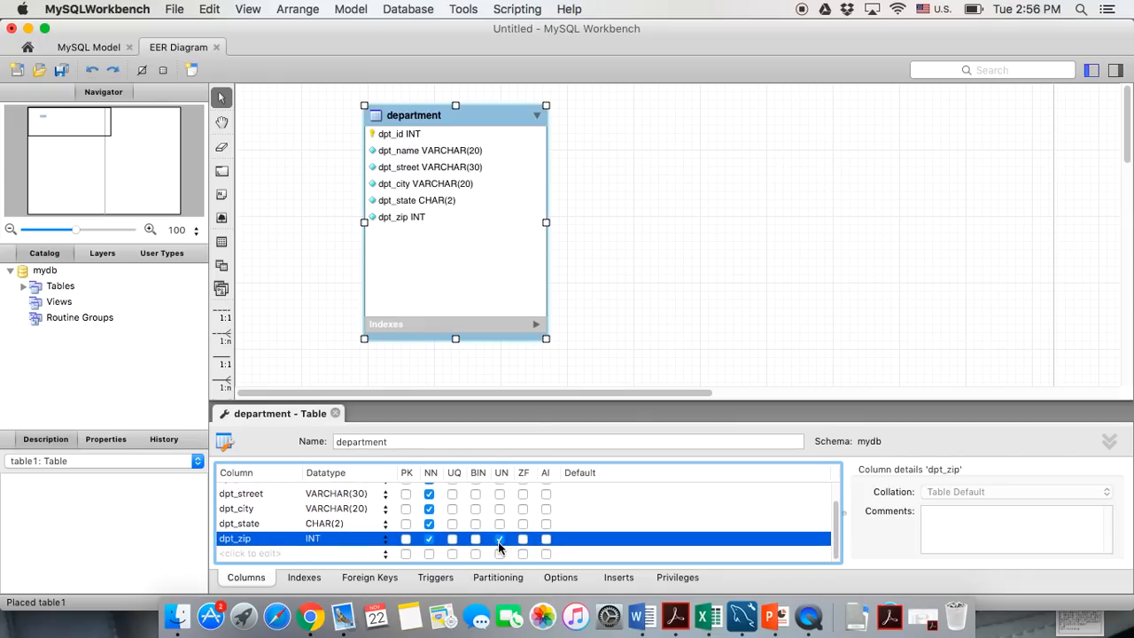
Add dpt_phone as a not-null, unsigned BIGINT column
{"action": "left_click", "coordinate": [250, 552]}
{"action": "type", "text": "dpt_phon"}
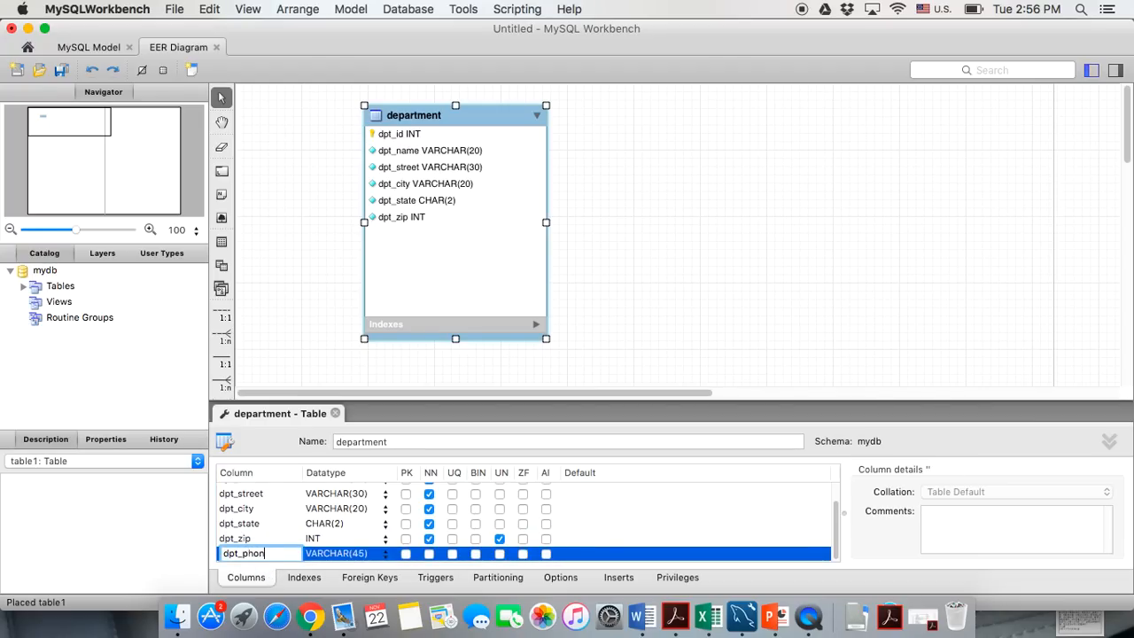
{"action": "type", "text": "e"}
{"action": "key", "text": "Tab"}
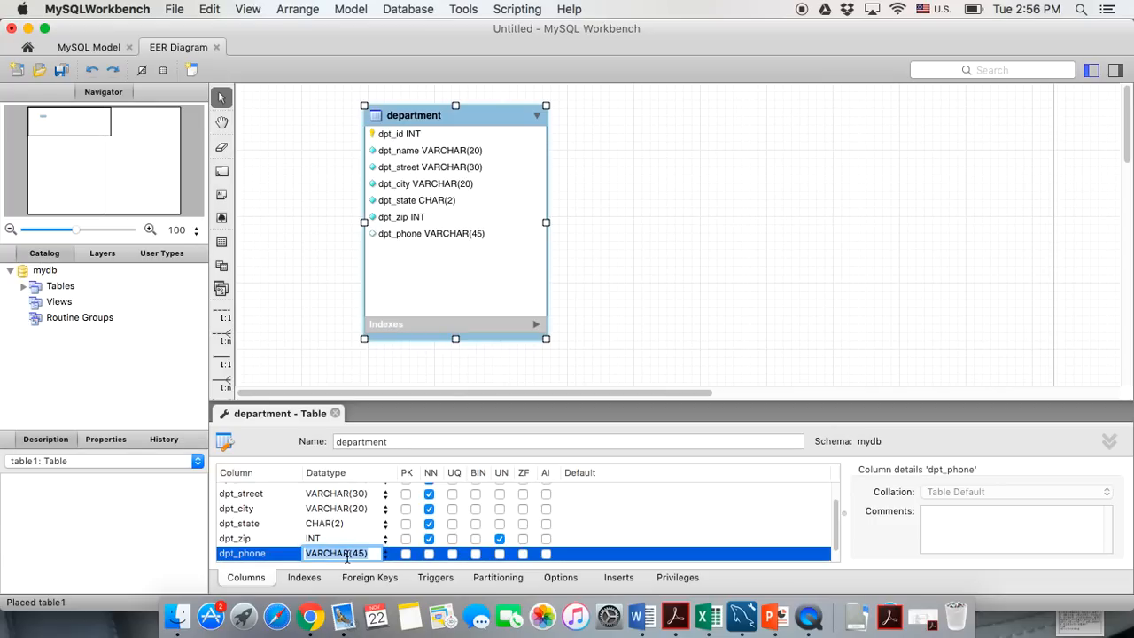
{"action": "type", "text": "BIGINT"}
{"action": "key", "text": "BackSpace"}
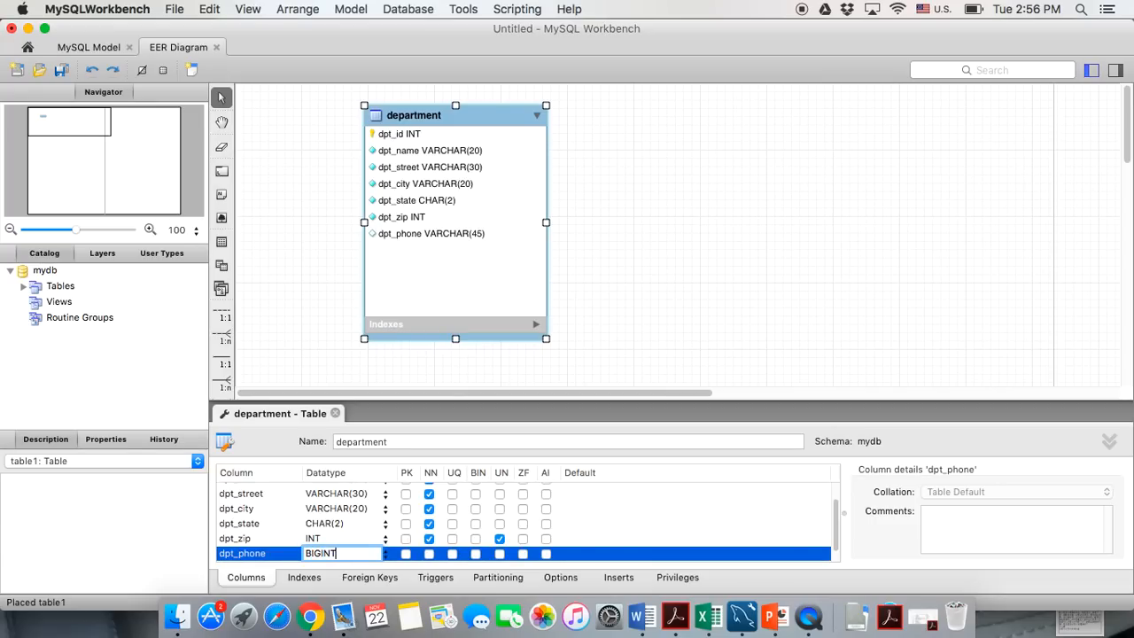
{"action": "left_click", "coordinate": [430, 556]}
{"action": "left_click", "coordinate": [500, 555]}
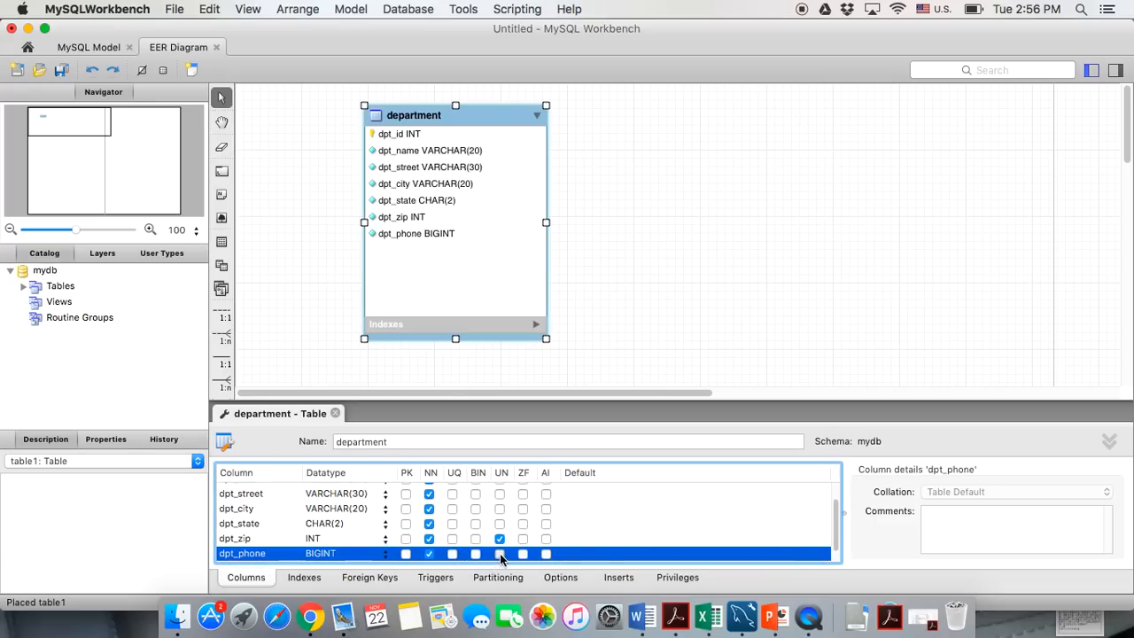
{"action": "scroll", "coordinate": [284, 540], "scroll_direction": "down", "scroll_amount": 1}
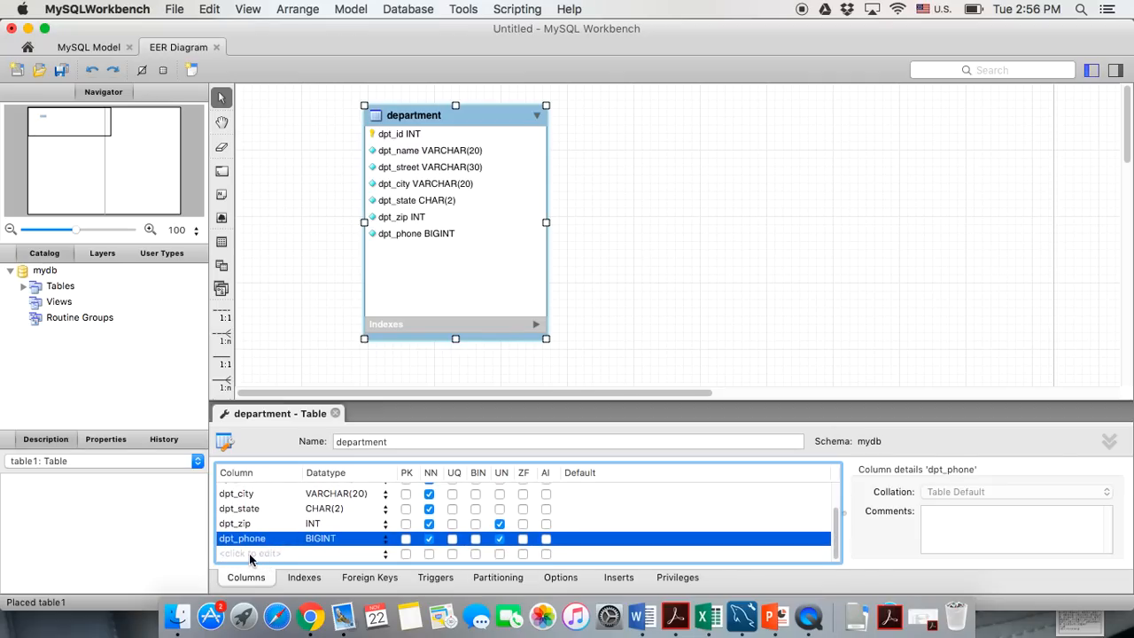
Add a not-null dpt_email and an optional dpt_notes column (VARCHAR(45)), then close the editor
{"action": "double_click", "coordinate": [253, 556]}
{"action": "type", "text": "dpt_"}
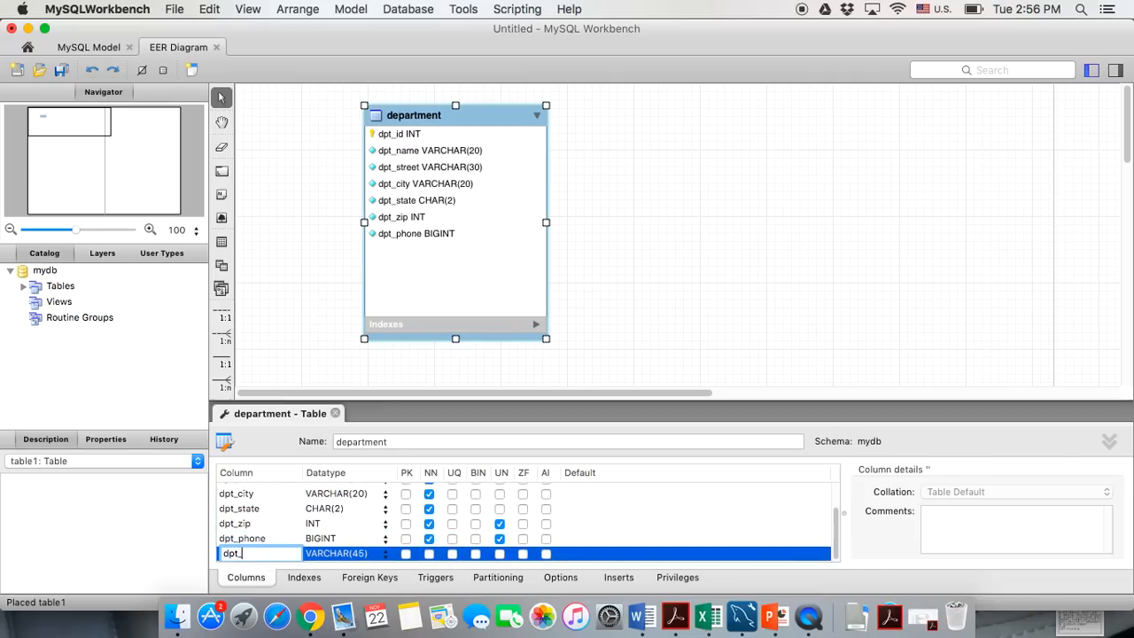
{"action": "type", "text": "email"}
{"action": "left_click", "coordinate": [428, 553]}
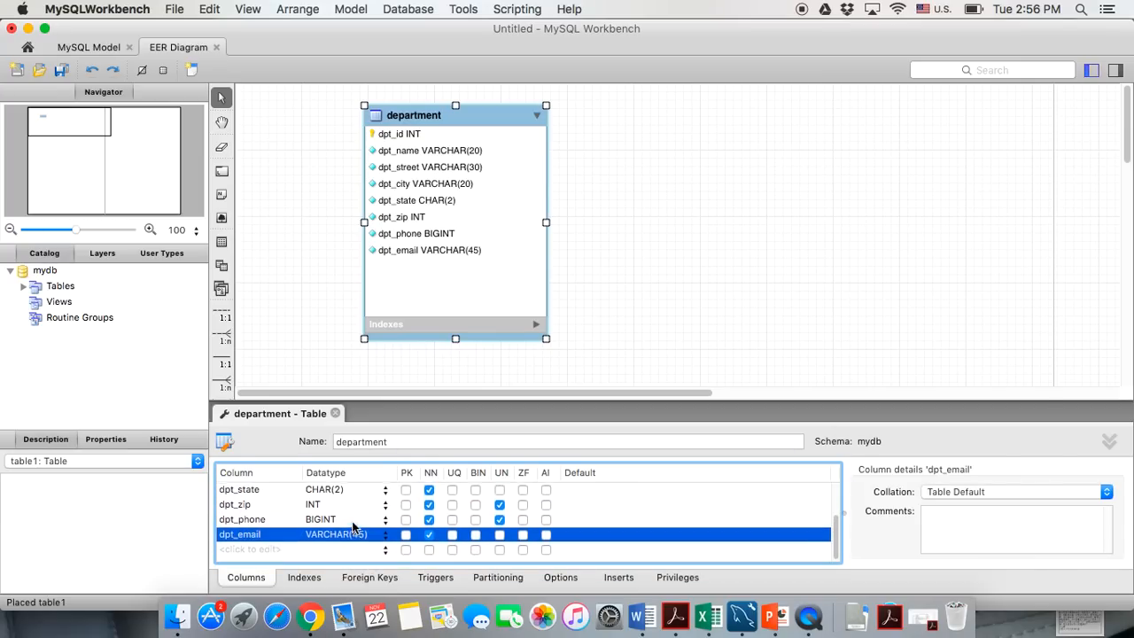
{"action": "left_click", "coordinate": [257, 549]}
{"action": "type", "text": "dpt"}
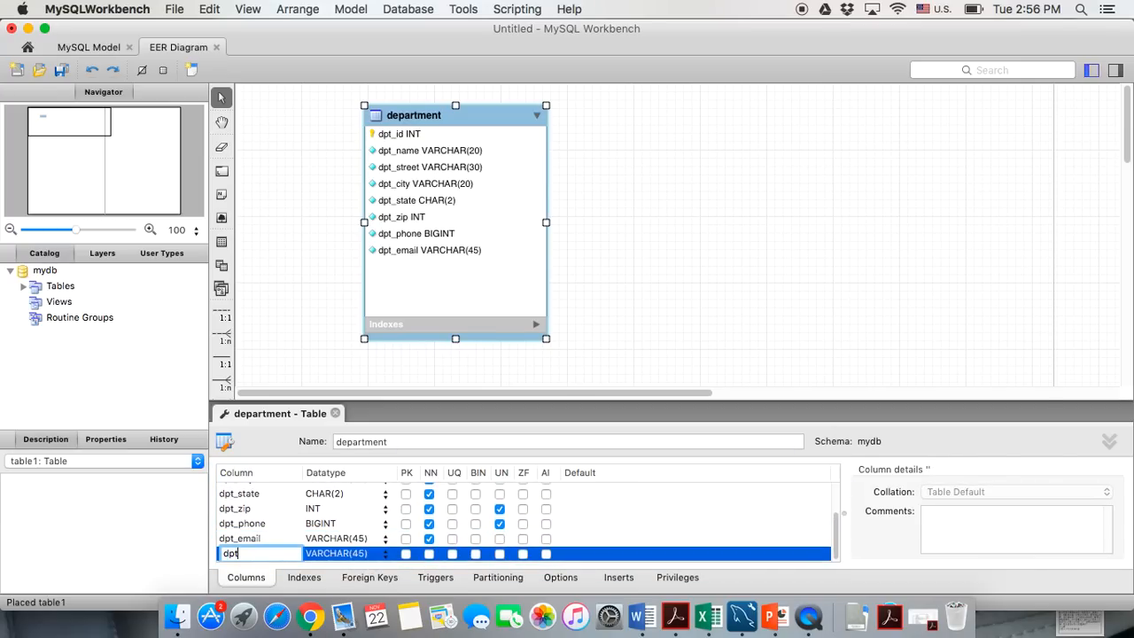
{"action": "type", "text": "_notes"}
{"action": "left_click", "coordinate": [301, 524]}
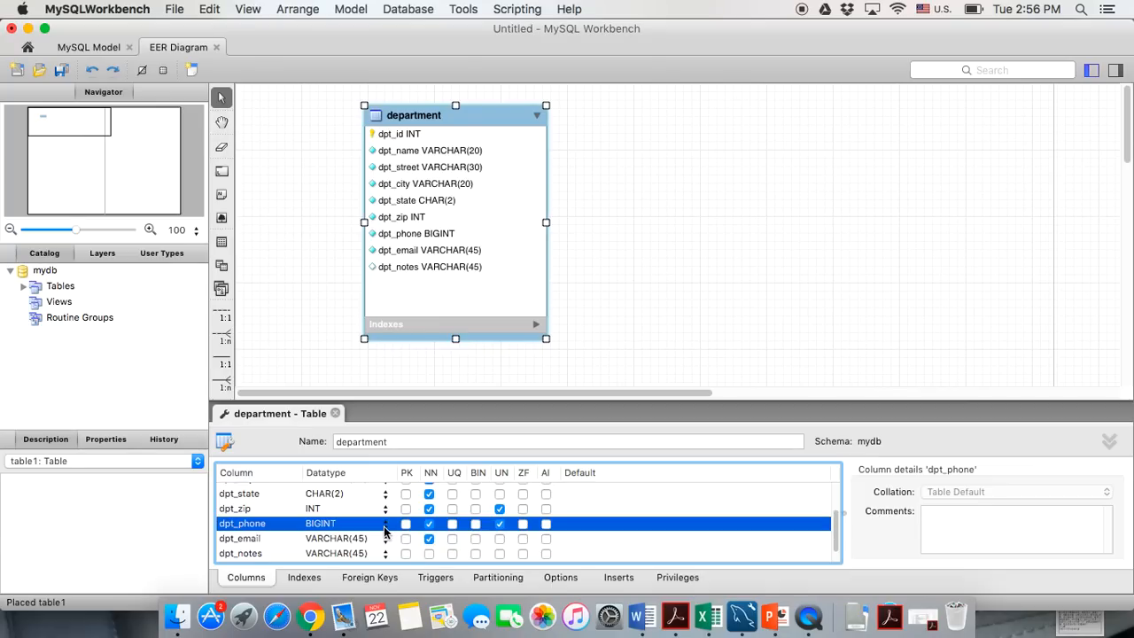
{"action": "left_click", "coordinate": [336, 414]}
Shift the department table and place a new table named employee to its right
{"action": "left_click_drag", "start_coordinate": [435, 115], "coordinate": [398, 132]}
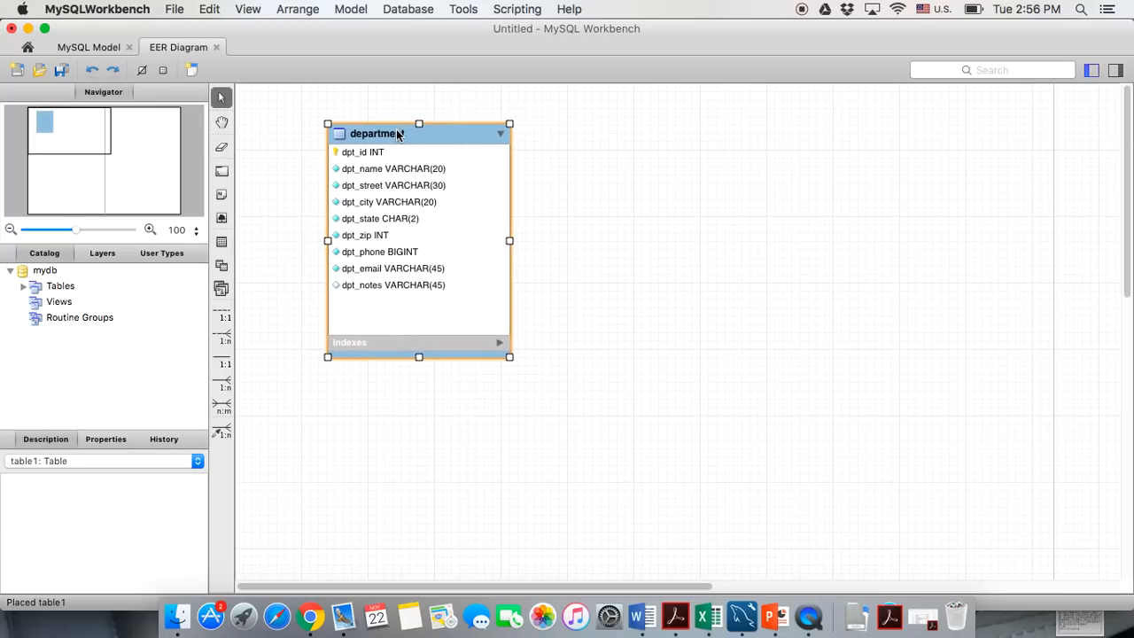
{"action": "left_click", "coordinate": [583, 239]}
{"action": "left_click", "coordinate": [221, 241]}
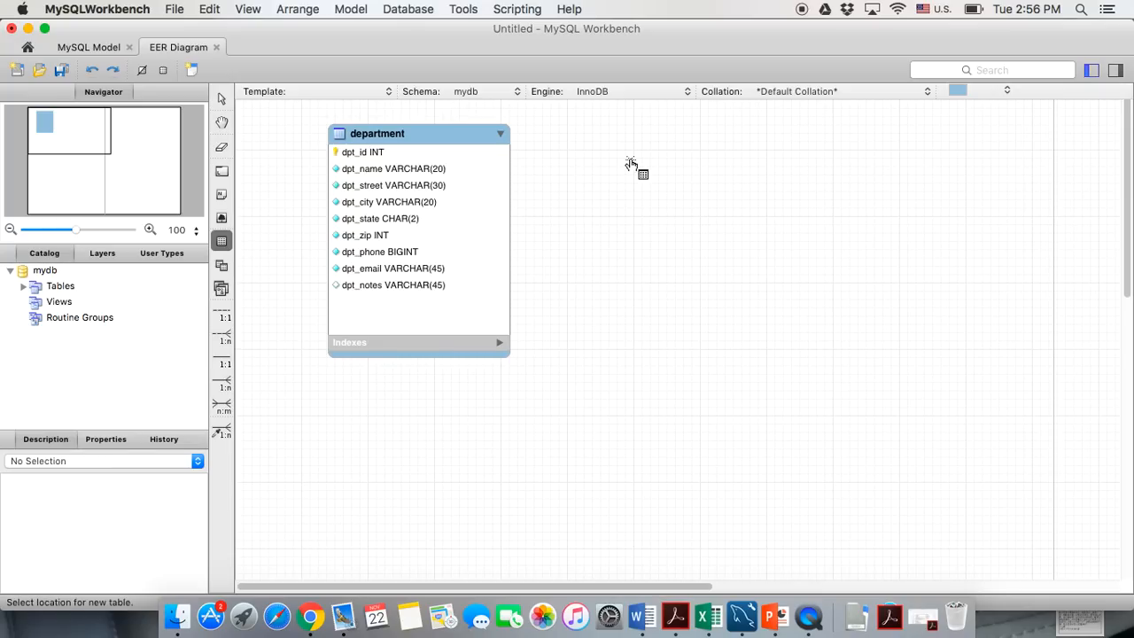
{"action": "left_click", "coordinate": [649, 125]}
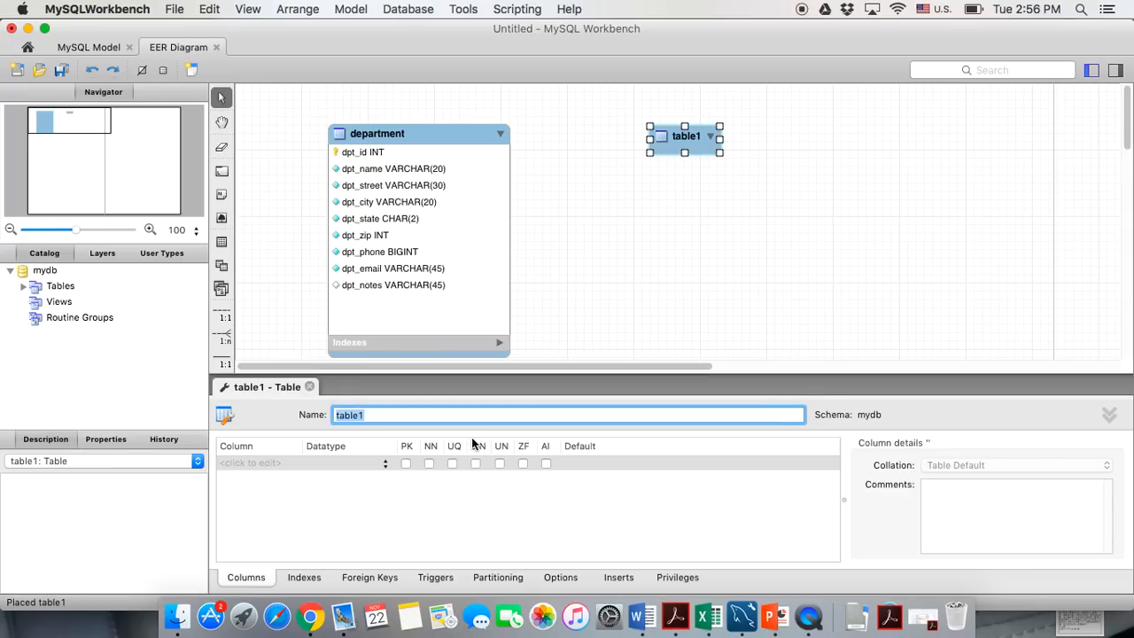
{"action": "type", "text": "employee"}
{"action": "left_click", "coordinate": [717, 170]}
Make the employee table box much taller and name its first column emp_id
{"action": "left_click", "coordinate": [708, 147]}
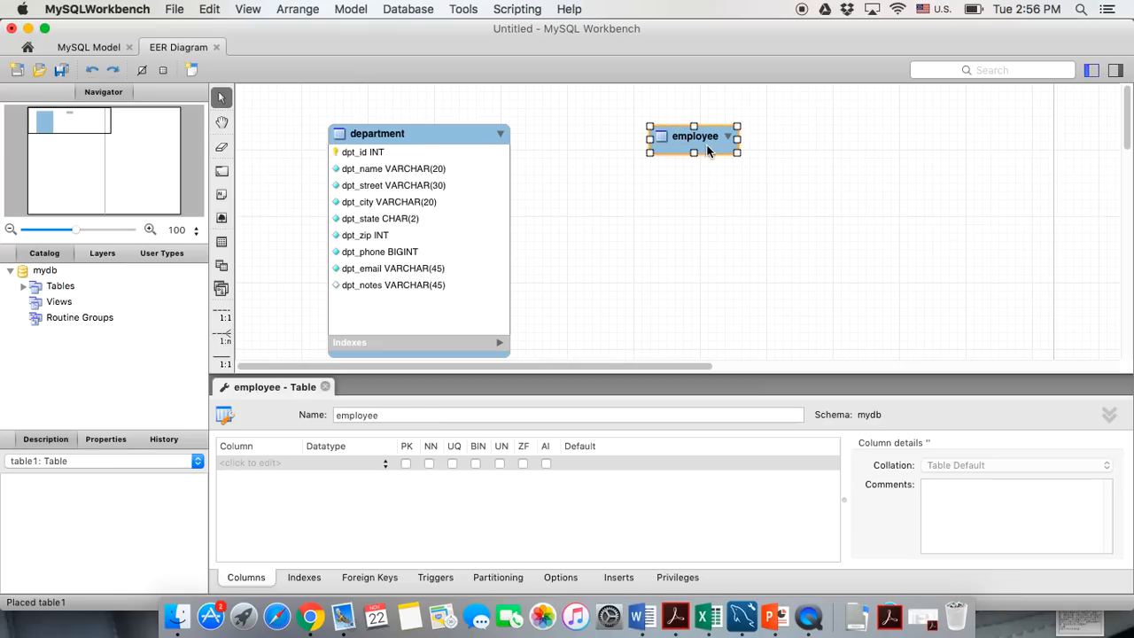
{"action": "left_click_drag", "start_coordinate": [736, 152], "coordinate": [813, 359]}
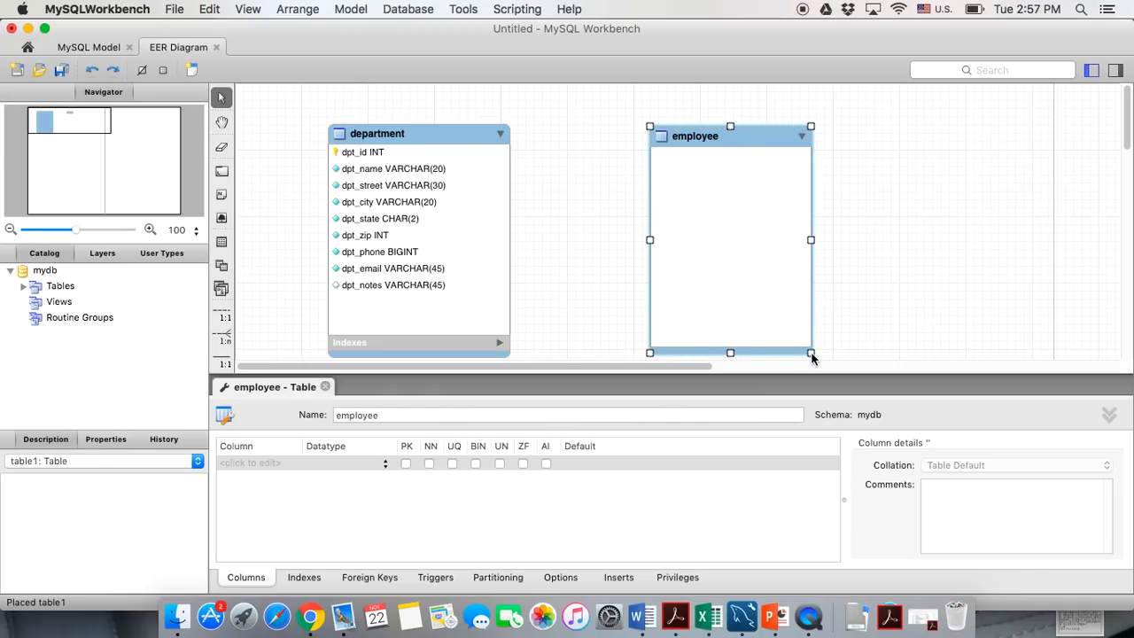
{"action": "left_click", "coordinate": [233, 470]}
{"action": "left_click", "coordinate": [233, 470]}
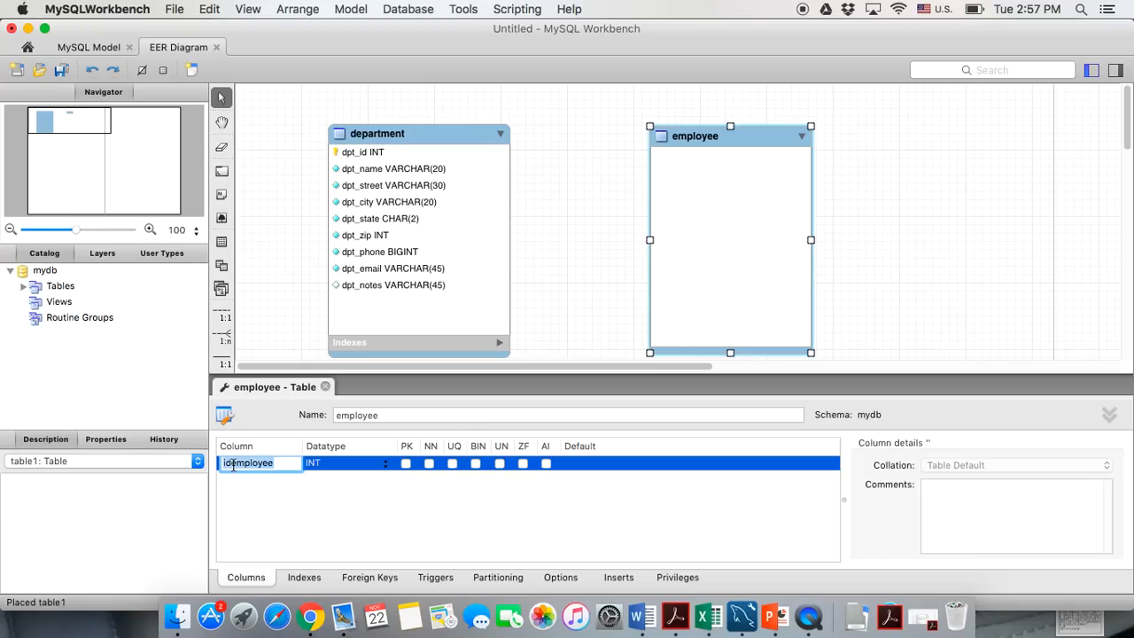
{"action": "type", "text": "emp_id"}
Make emp_id auto-increment and add a not-null emp_first VARCHAR column
{"action": "key", "text": "Return"}
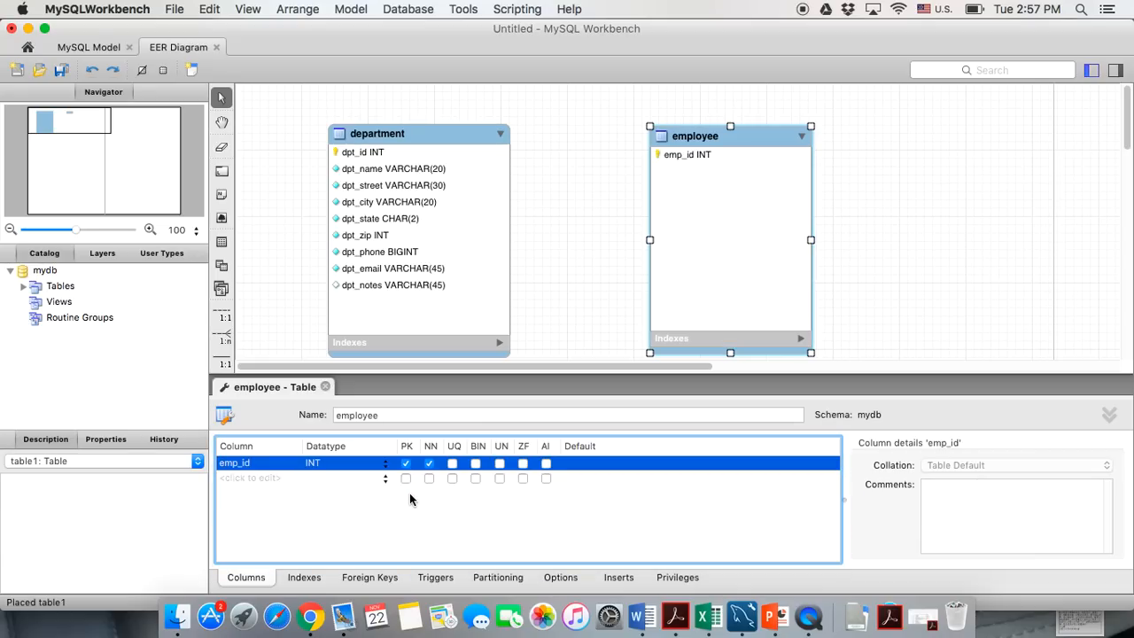
{"action": "left_click", "coordinate": [546, 464]}
{"action": "left_click", "coordinate": [245, 479]}
{"action": "type", "text": "emp_firs"}
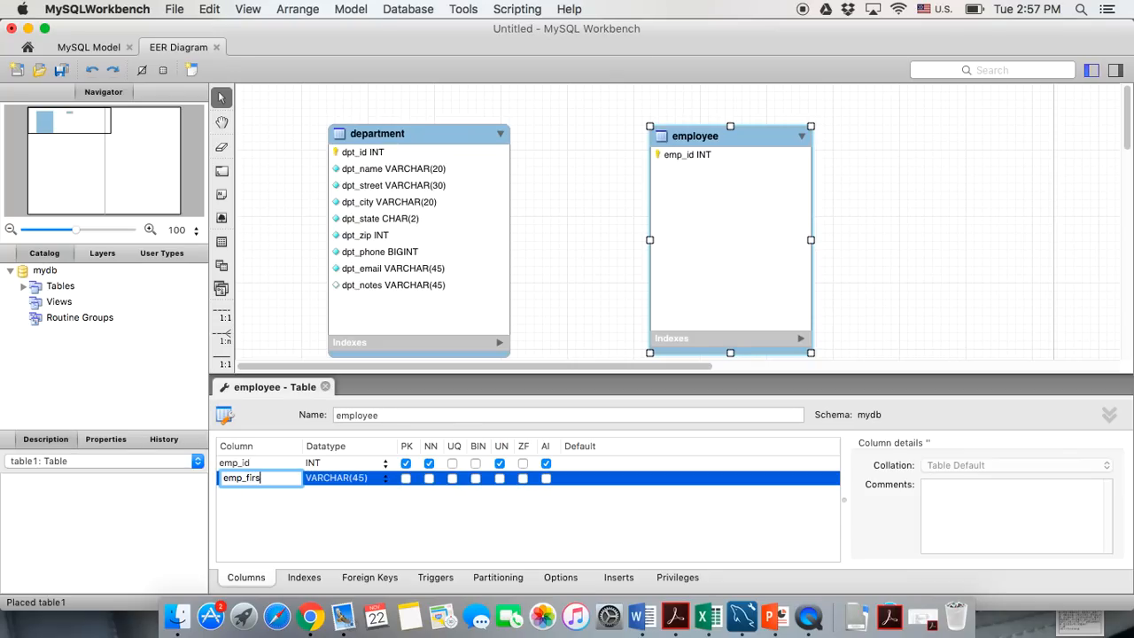
{"action": "type", "text": "t"}
{"action": "left_click", "coordinate": [363, 478]}
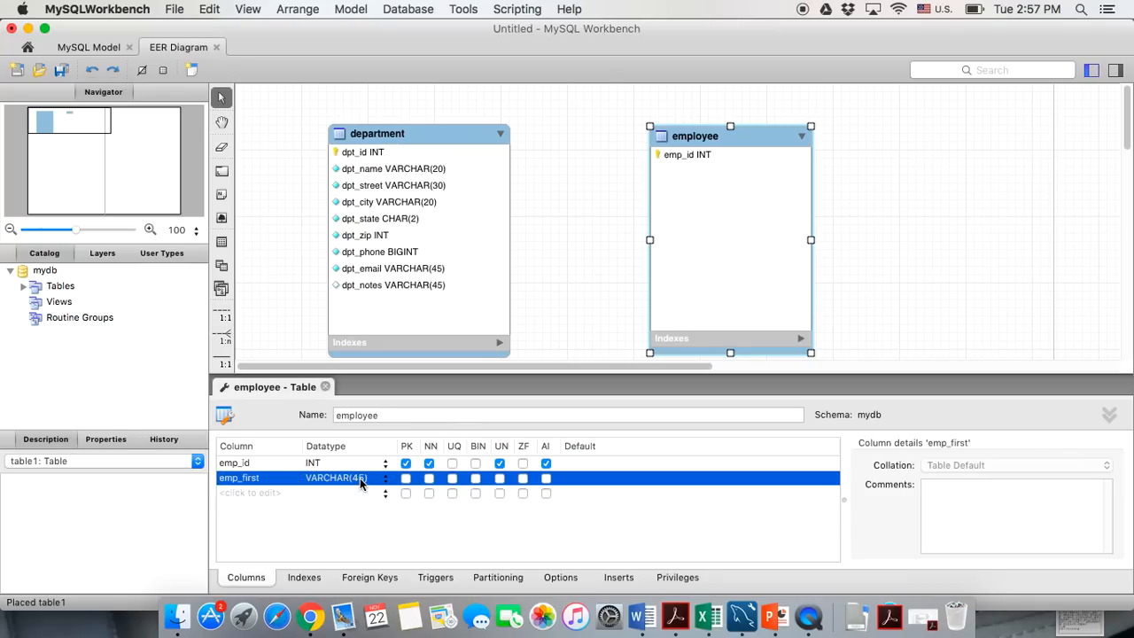
{"action": "left_click", "coordinate": [363, 477]}
{"action": "key", "text": "BackSpace"}
{"action": "key", "text": "BackSpace"}
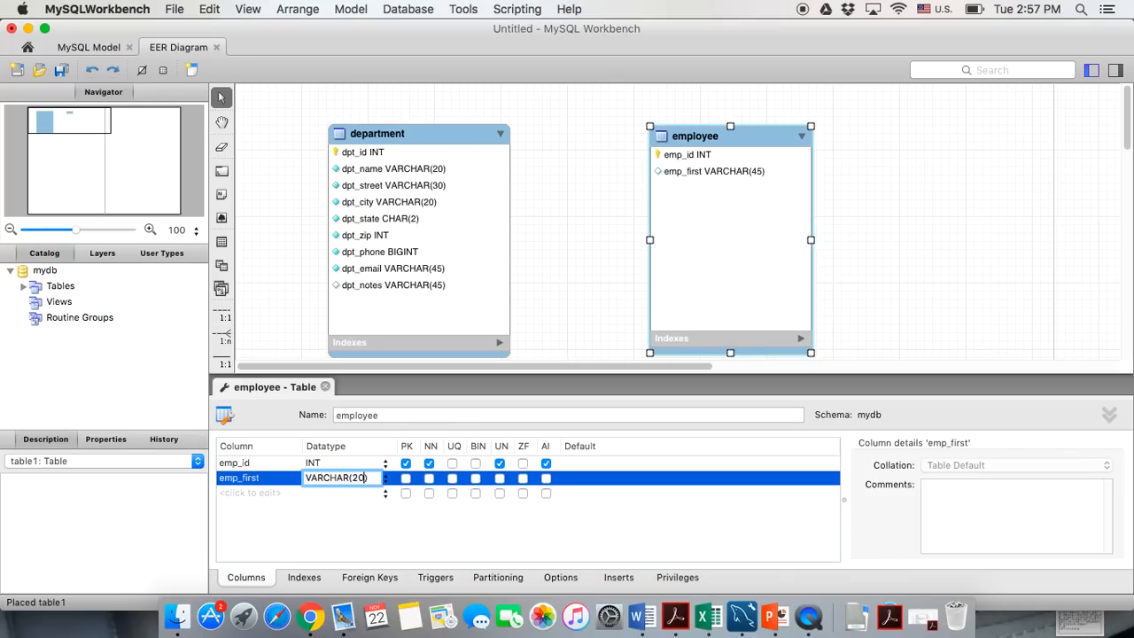
{"action": "left_click", "coordinate": [429, 481]}
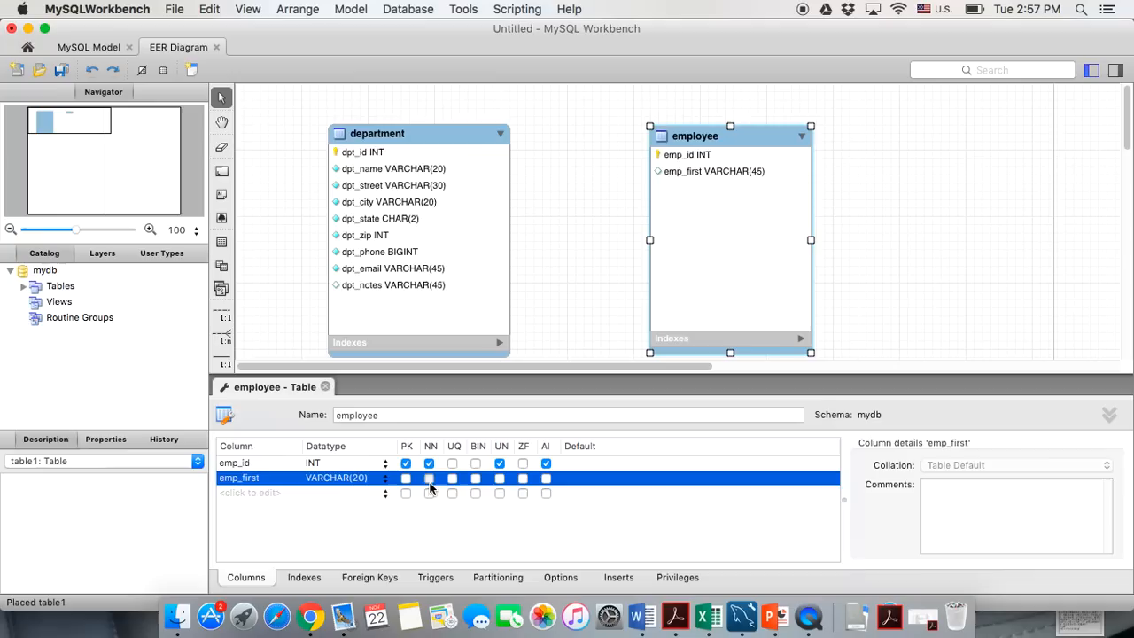
Add emp_last as a not-null VARCHAR(20) column
{"action": "left_click", "coordinate": [253, 494]}
{"action": "type", "text": "emp_"}
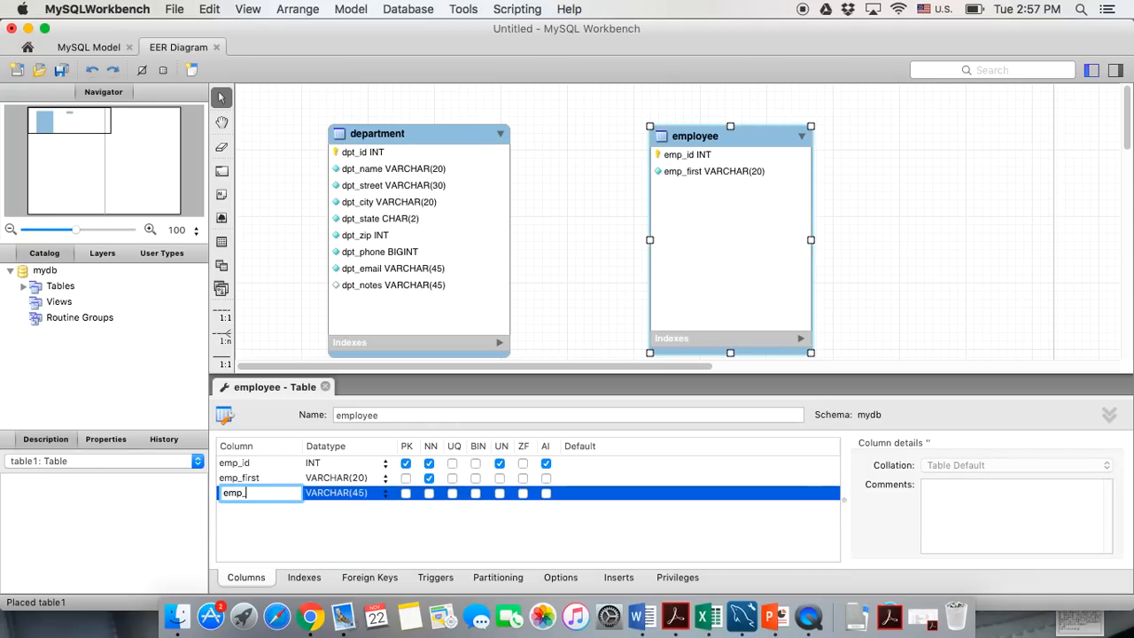
{"action": "type", "text": "last"}
{"action": "left_click", "coordinate": [361, 497]}
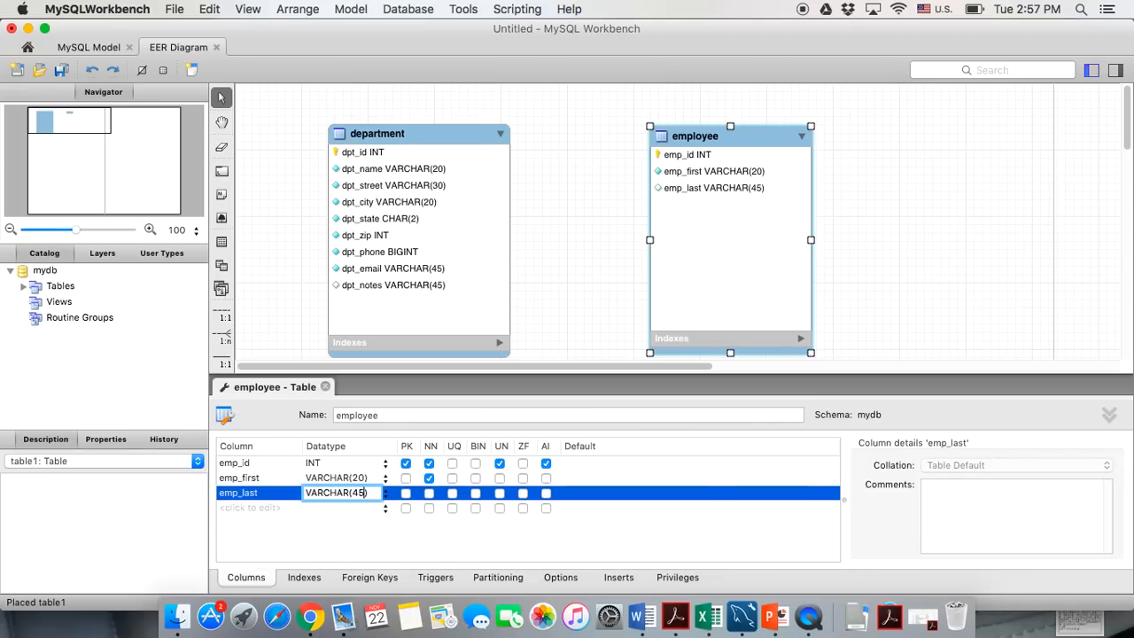
{"action": "key", "text": "BackSpace"}
{"action": "key", "text": "BackSpace"}
{"action": "type", "text": "20"}
{"action": "left_click", "coordinate": [430, 493]}
Add emp_street as a not-null VARCHAR(30) column
{"action": "left_click", "coordinate": [230, 509]}
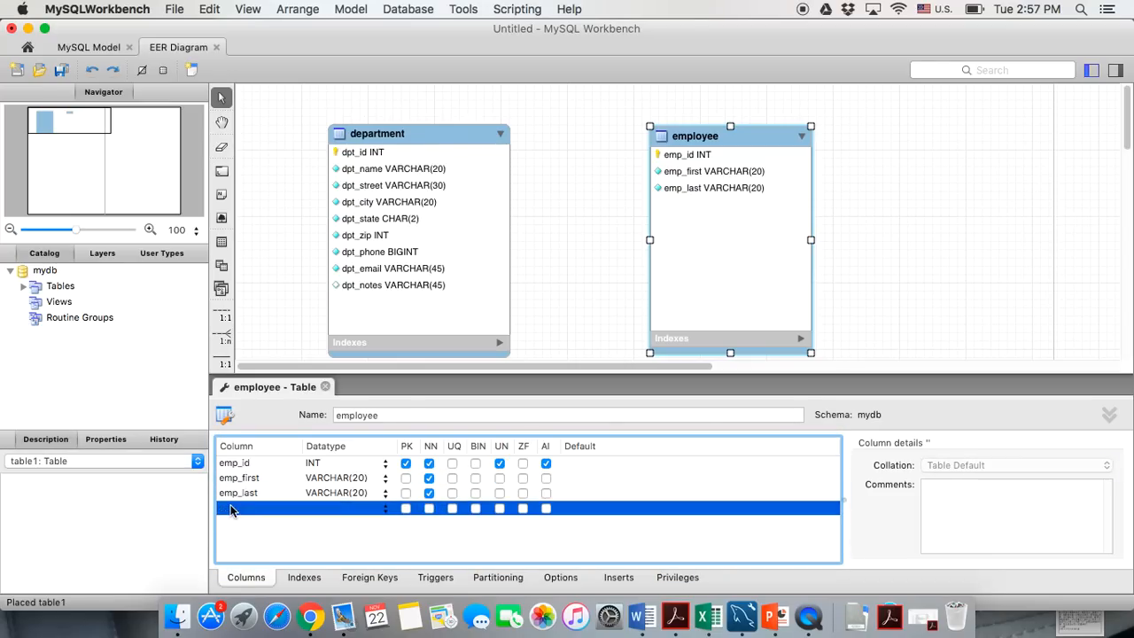
{"action": "left_click", "coordinate": [230, 510]}
{"action": "type", "text": "em"}
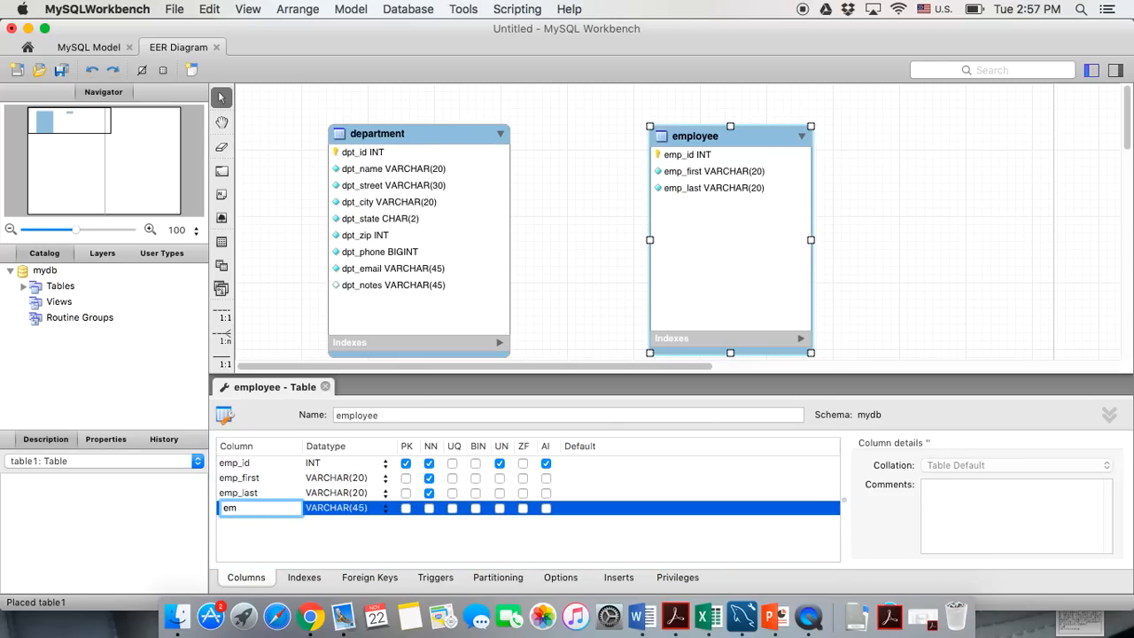
{"action": "type", "text": "p_street"}
{"action": "left_click", "coordinate": [362, 508]}
{"action": "key", "text": "BackSpace"}
{"action": "key", "text": "BackSpace"}
{"action": "key", "text": "BackSpace"}
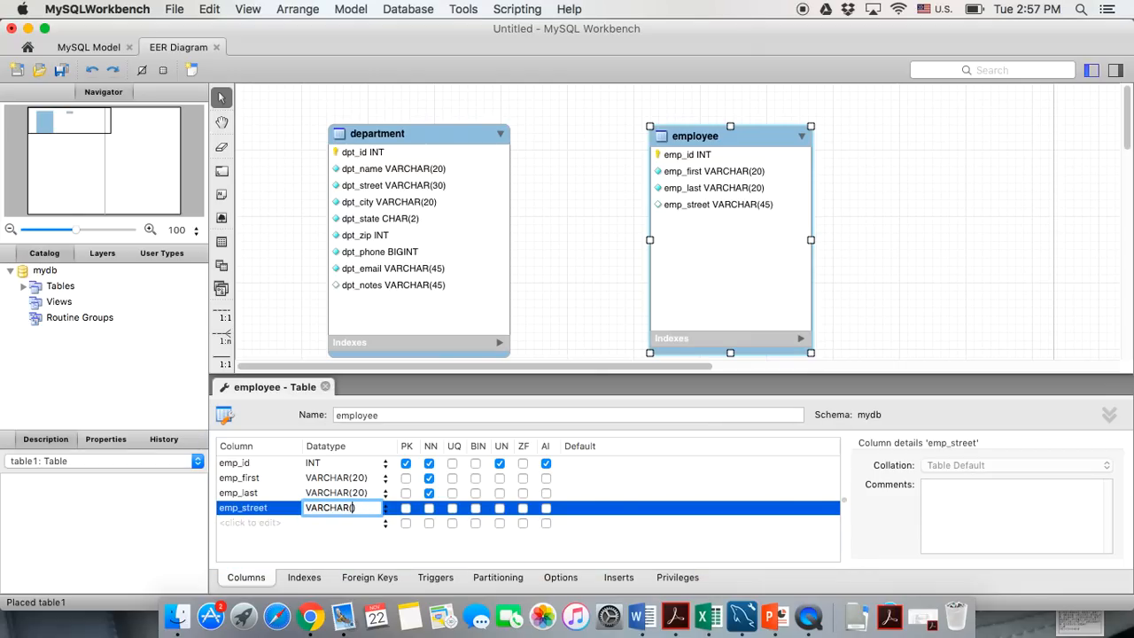
{"action": "type", "text": "30)"}
{"action": "left_click", "coordinate": [429, 507]}
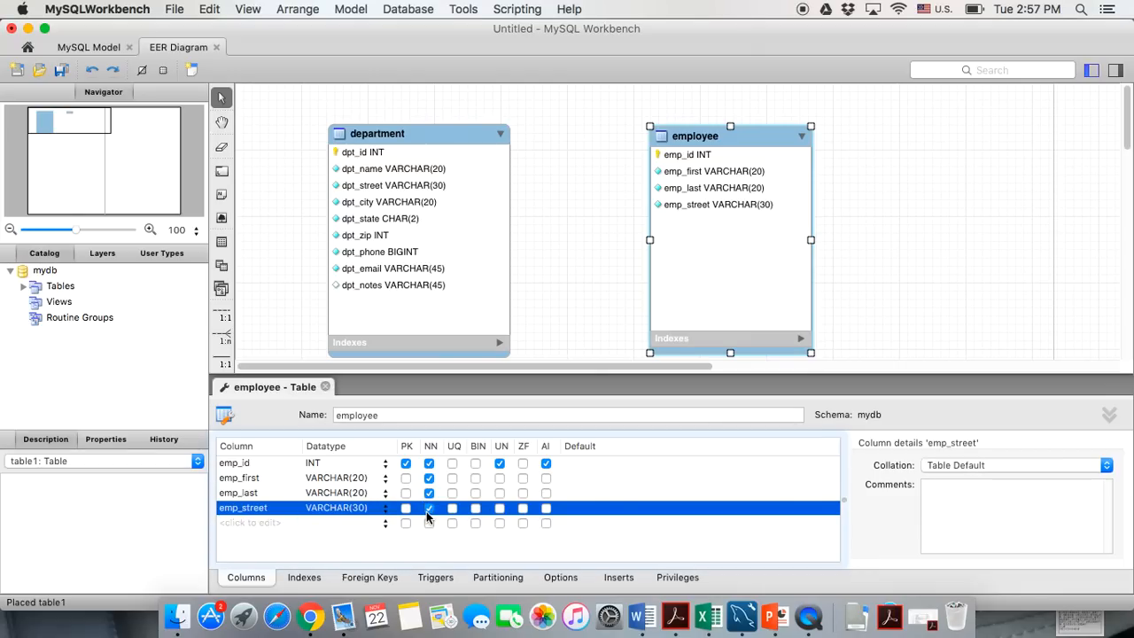
Add emp_city as a not-null VARCHAR(20) column
{"action": "left_click", "coordinate": [265, 522]}
{"action": "type", "text": "emp"}
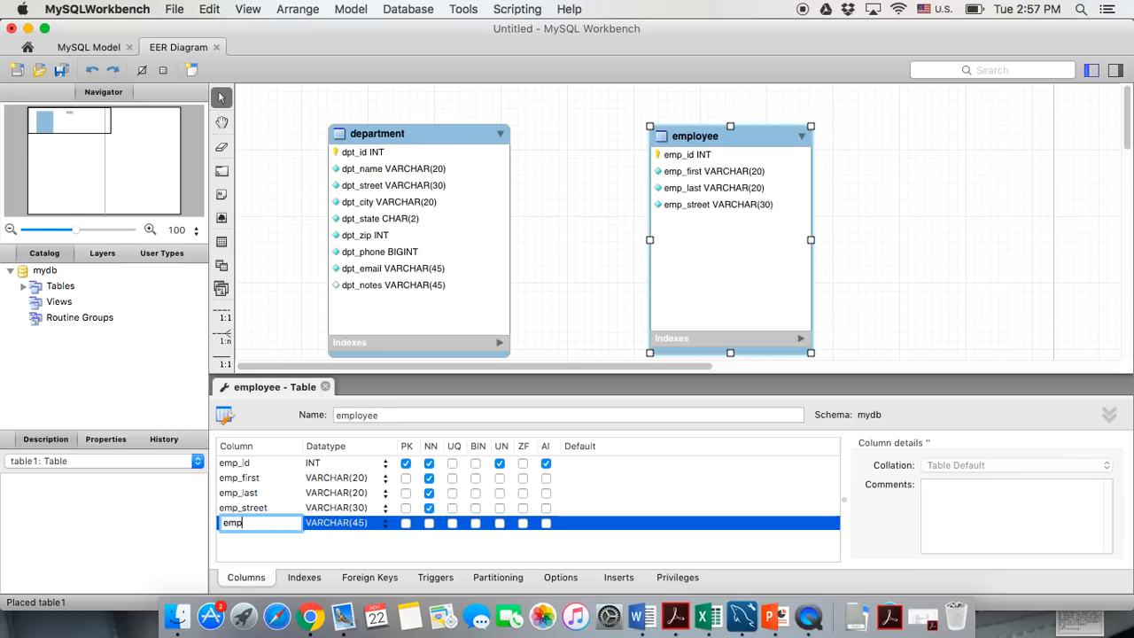
{"action": "type", "text": "_city"}
{"action": "double_click", "coordinate": [358, 524]}
{"action": "left_click", "coordinate": [363, 523]}
{"action": "key", "text": "BackSpace"}
{"action": "key", "text": "BackSpace"}
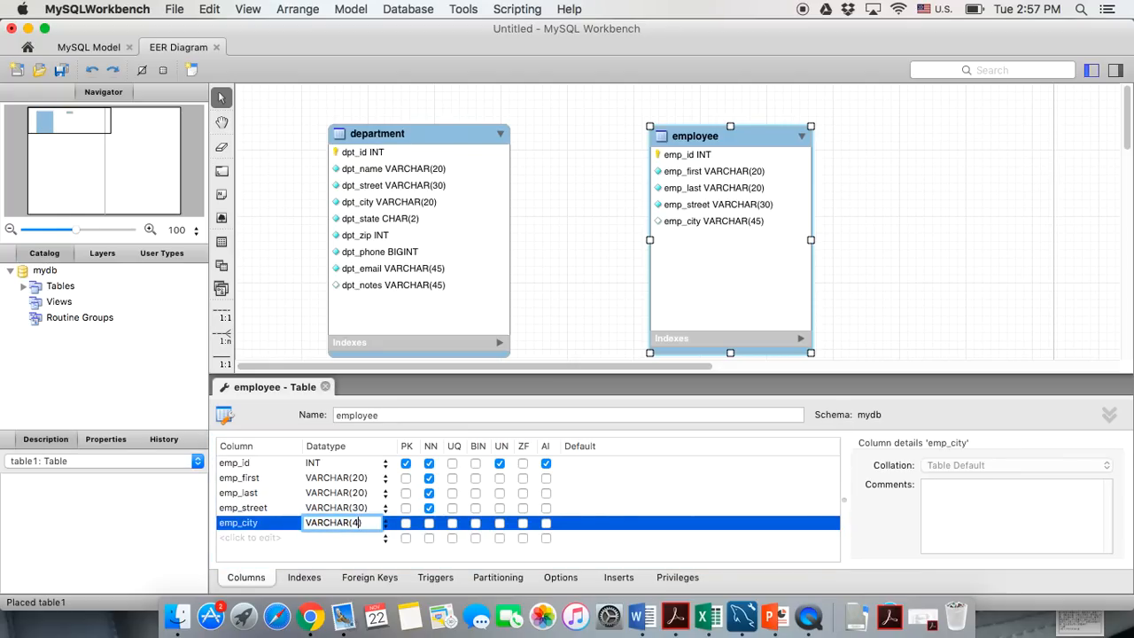
{"action": "type", "text": "20"}
{"action": "left_click", "coordinate": [429, 522]}
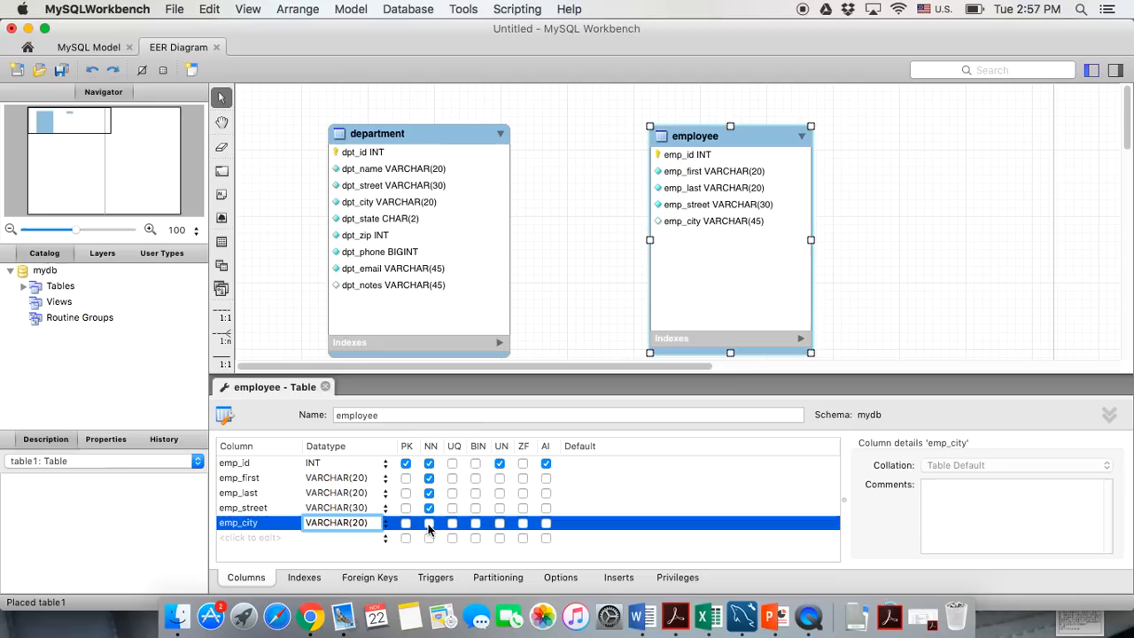
Add emp_state as a not-null CHAR(2) column
{"action": "left_click", "coordinate": [231, 544]}
{"action": "left_click", "coordinate": [231, 549]}
{"action": "type", "text": "emp_state"}
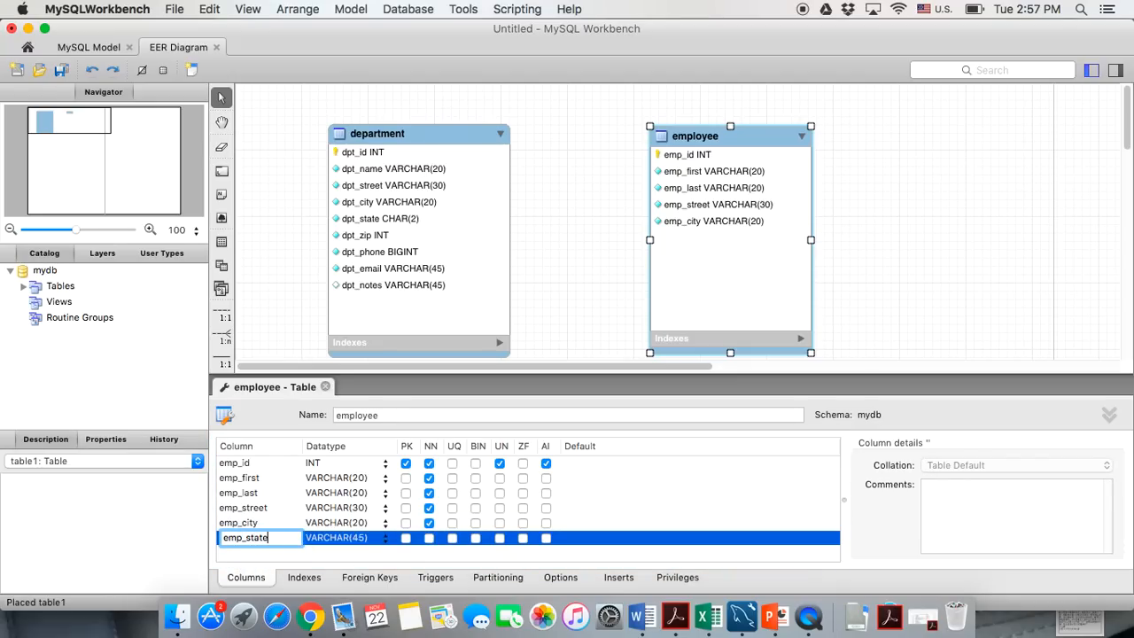
{"action": "left_click", "coordinate": [353, 540]}
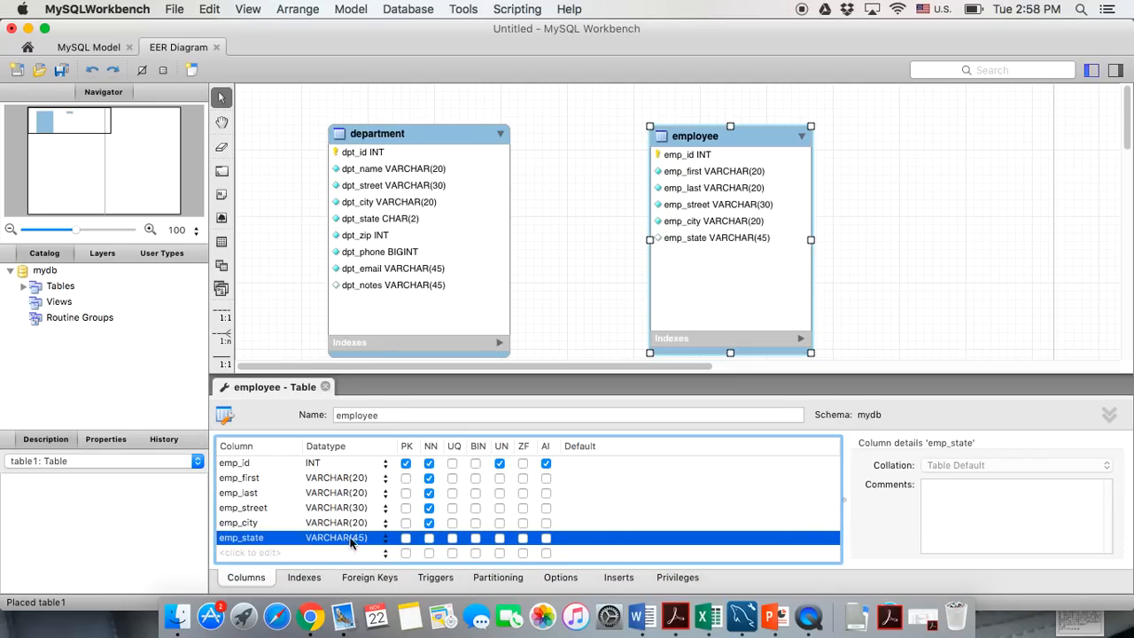
{"action": "left_click", "coordinate": [354, 540]}
{"action": "type", "text": "CHAR()"}
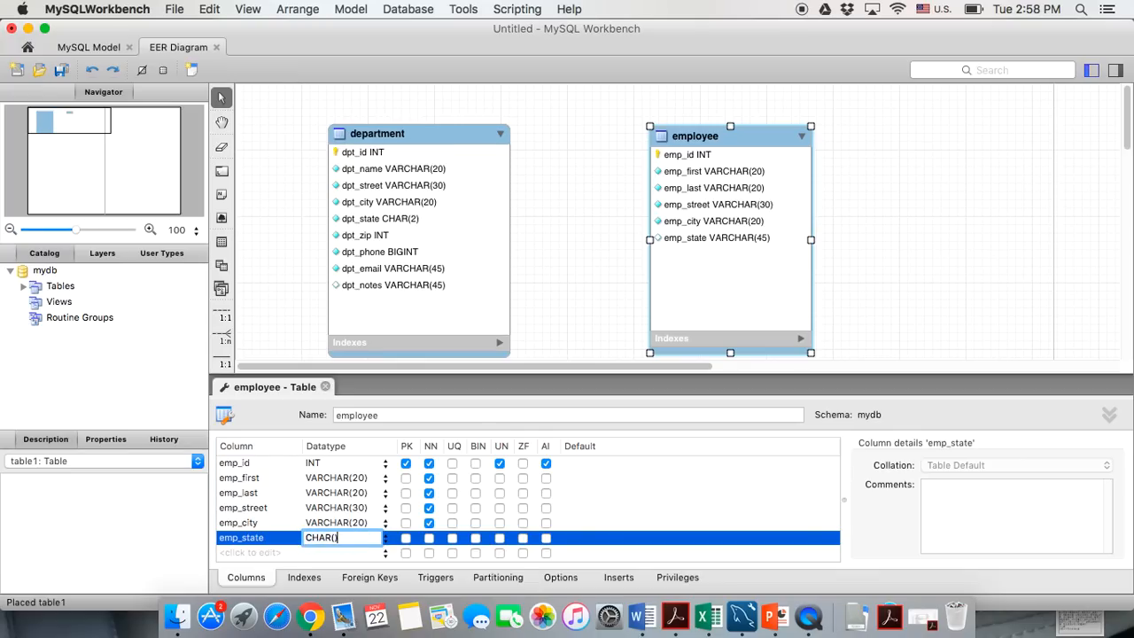
{"action": "left_click", "coordinate": [428, 537]}
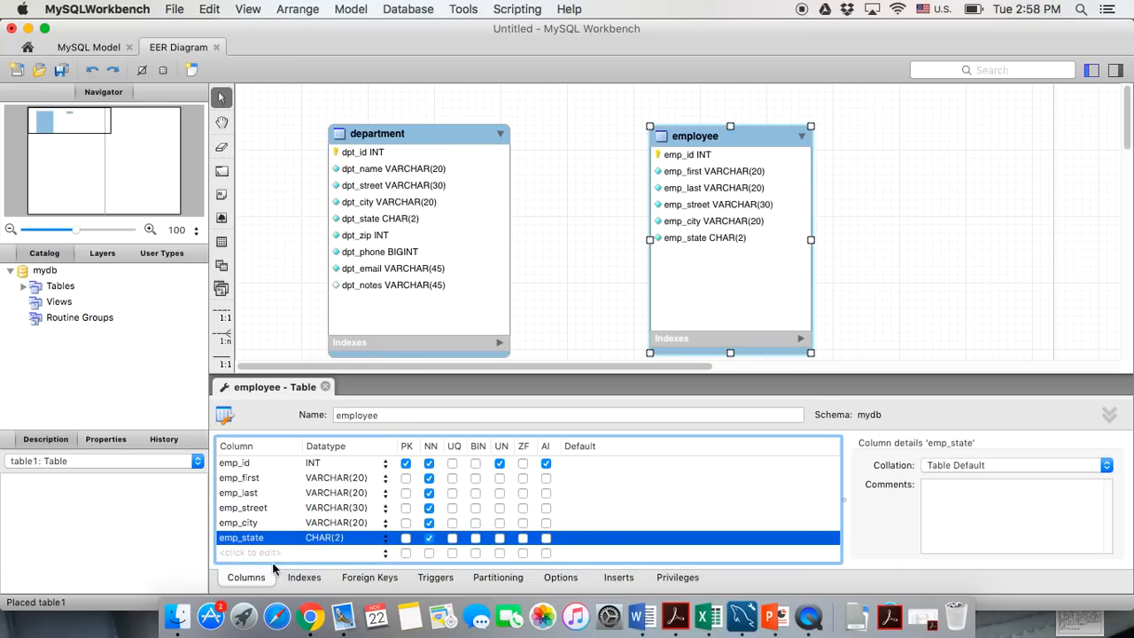
{"action": "left_click", "coordinate": [259, 553]}
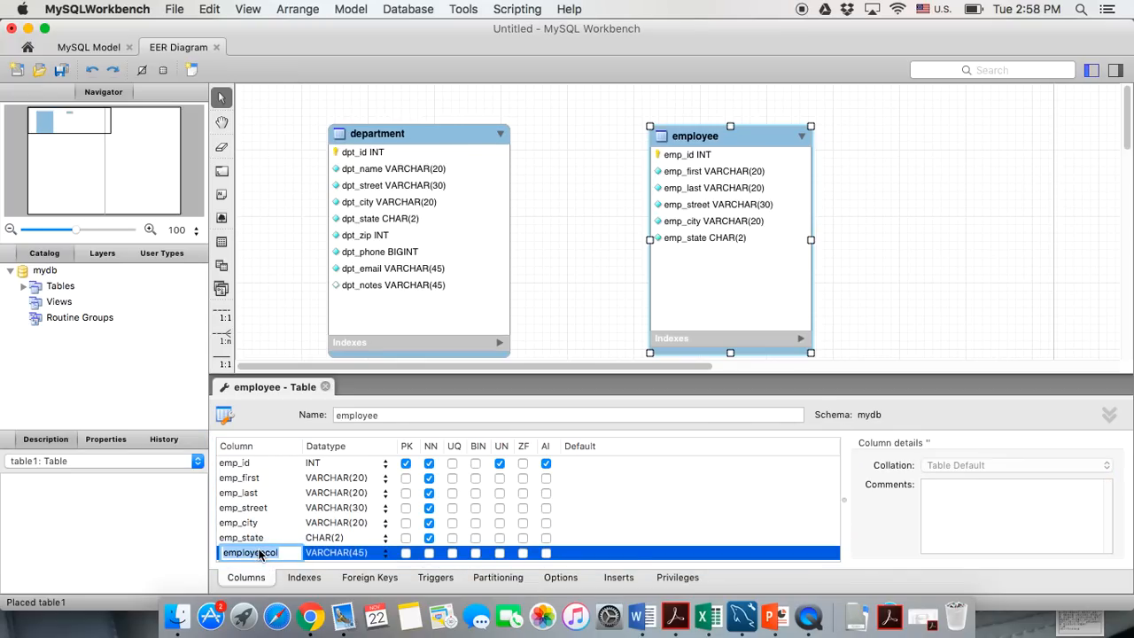
{"action": "type", "text": "emp_zip"}
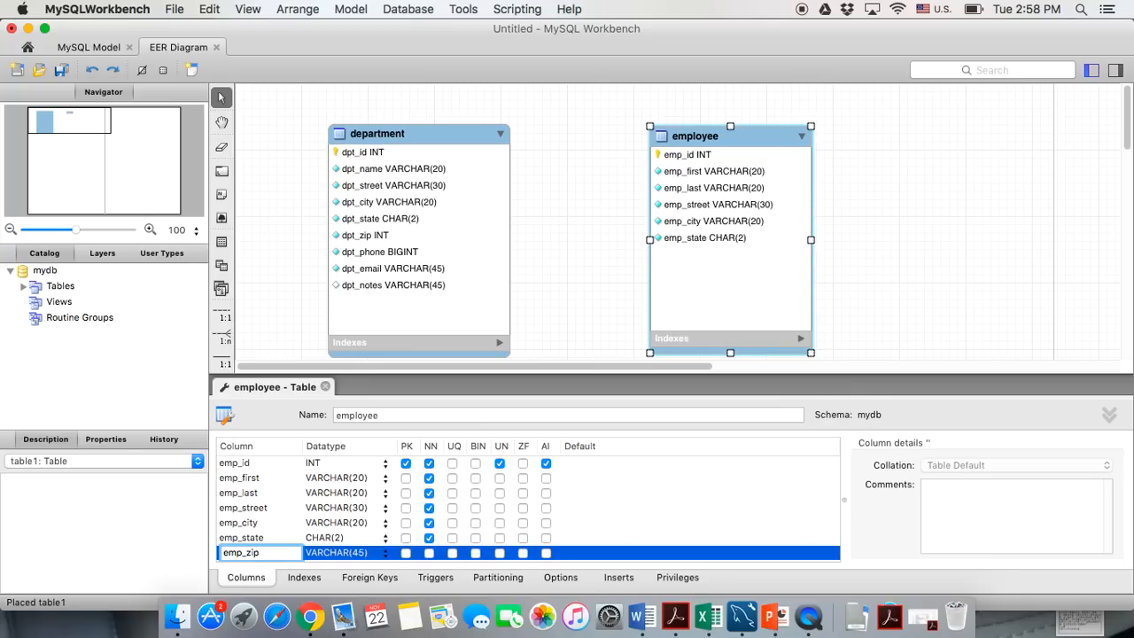
Make emp_zip a not-null, unsigned INT column
{"action": "left_click", "coordinate": [374, 554]}
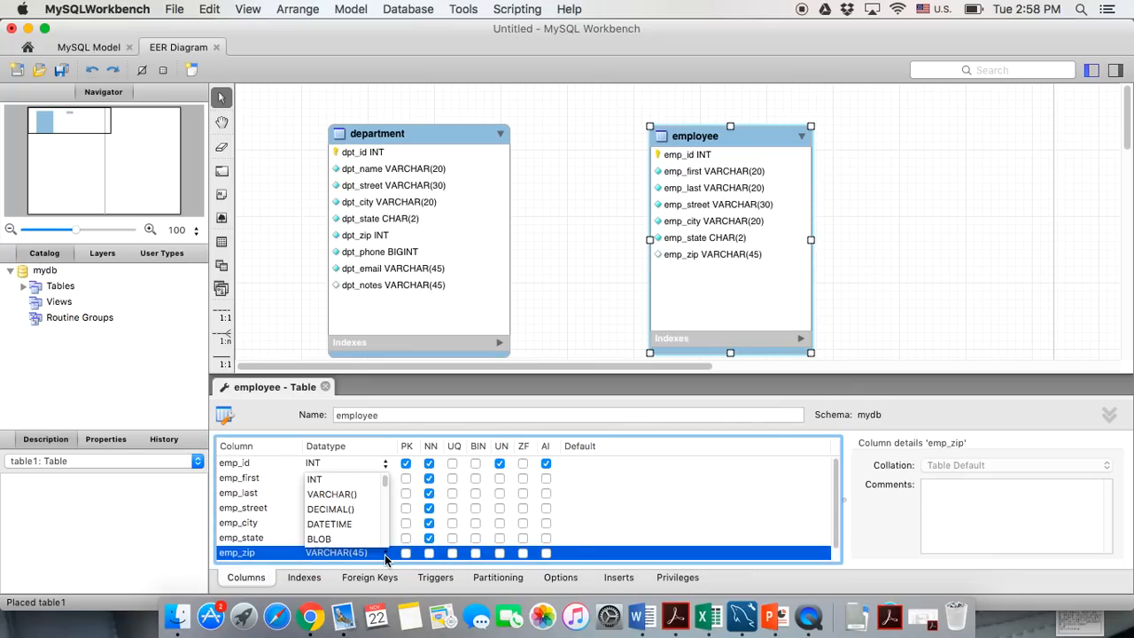
{"action": "left_click", "coordinate": [386, 555]}
{"action": "left_click", "coordinate": [346, 480]}
{"action": "left_click", "coordinate": [429, 553]}
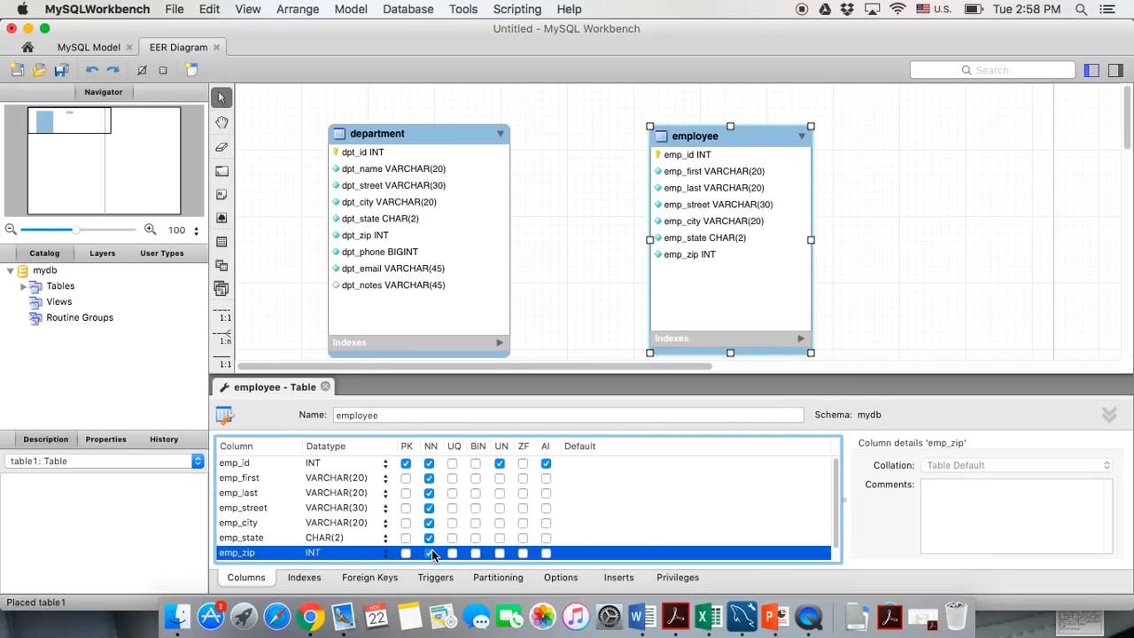
{"action": "left_click", "coordinate": [500, 553]}
{"action": "scroll", "coordinate": [288, 510], "scroll_direction": "down", "scroll_amount": 1}
Add emp_phone as a not-null, unsigned BIGINT column
{"action": "left_click", "coordinate": [235, 554]}
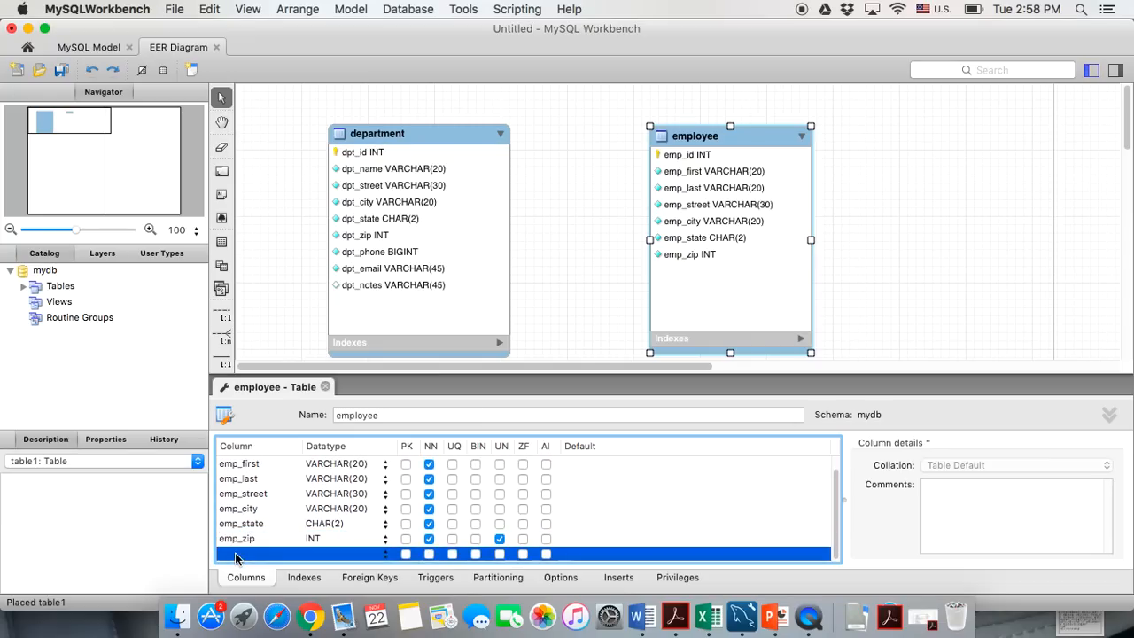
{"action": "type", "text": "emp"}
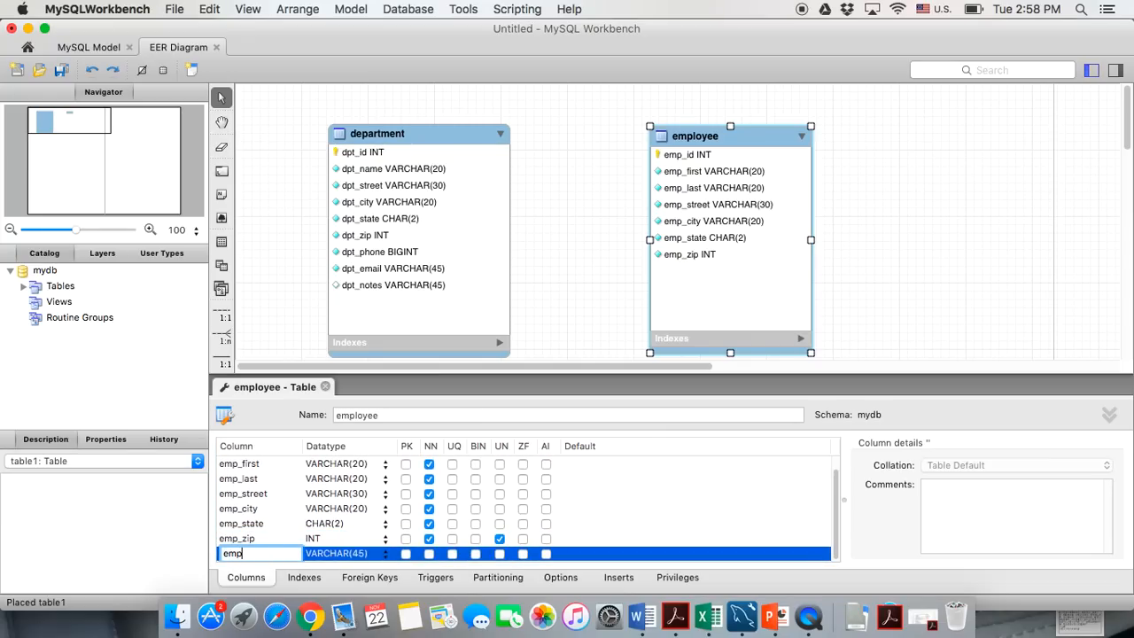
{"action": "type", "text": "_phone"}
{"action": "key", "text": "Tab"}
{"action": "type", "text": "b"}
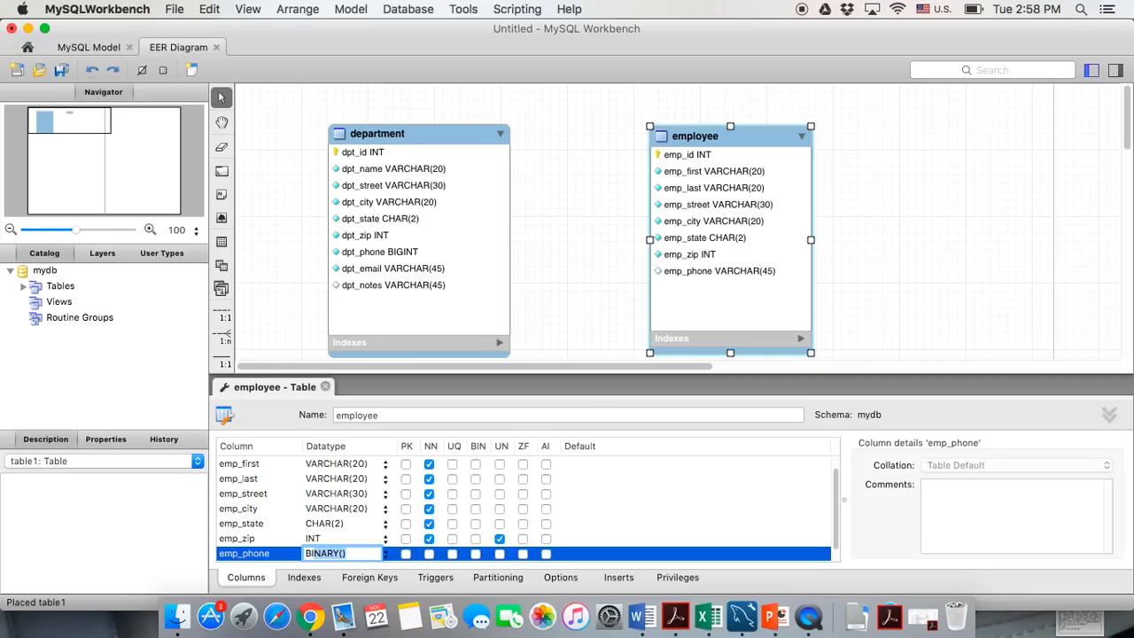
{"action": "type", "text": "IGINT"}
{"action": "key", "text": "Right"}
{"action": "left_click", "coordinate": [428, 553]}
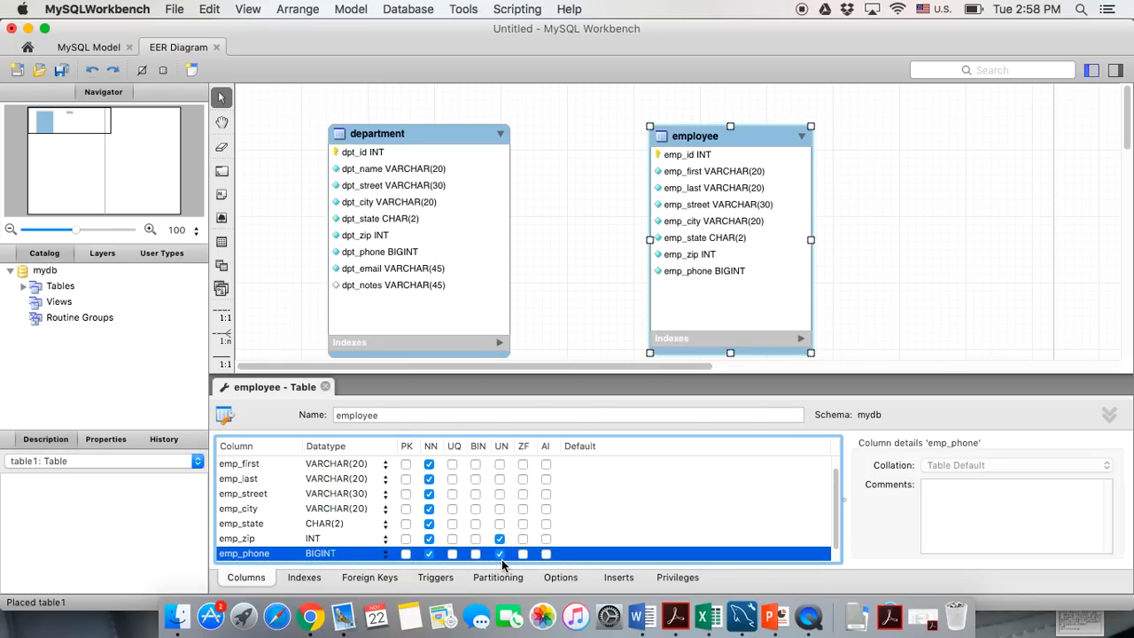
{"action": "left_click", "coordinate": [501, 554]}
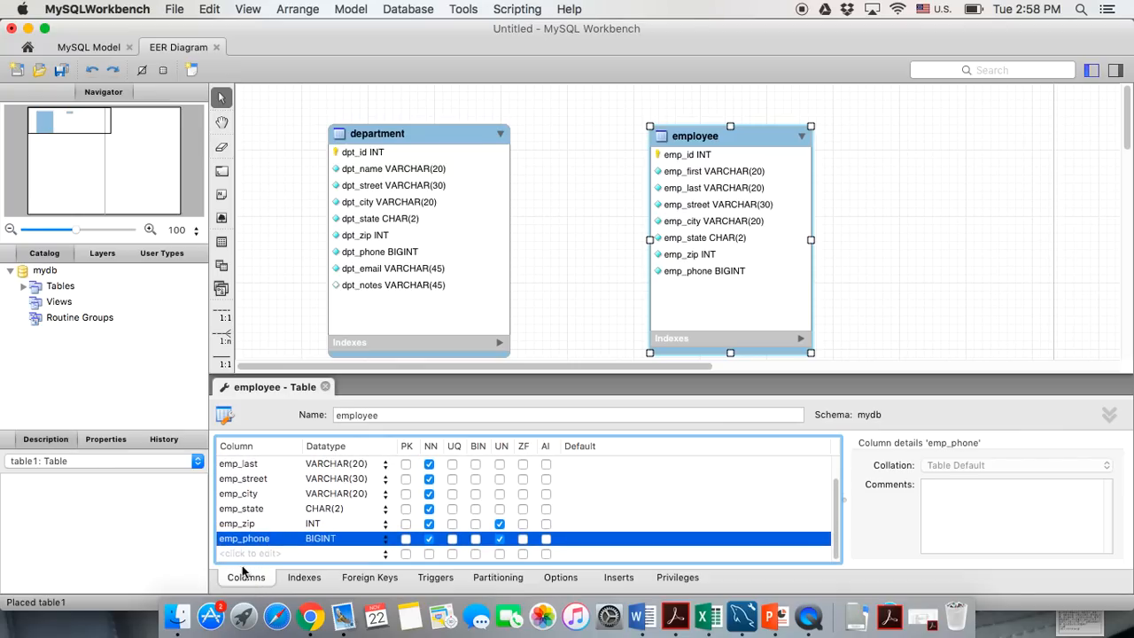
Add emp_email as a not-null VARCHAR(45) column
{"action": "double_click", "coordinate": [238, 556]}
{"action": "type", "text": "ema"}
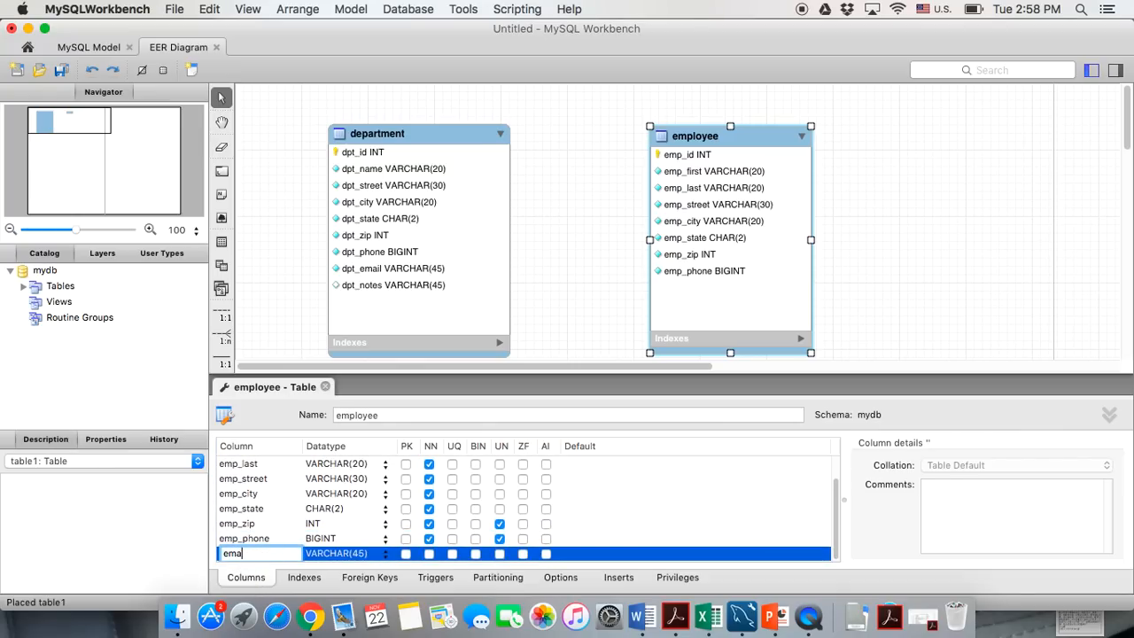
{"action": "type", "text": "p_email"}
{"action": "left_click", "coordinate": [363, 555]}
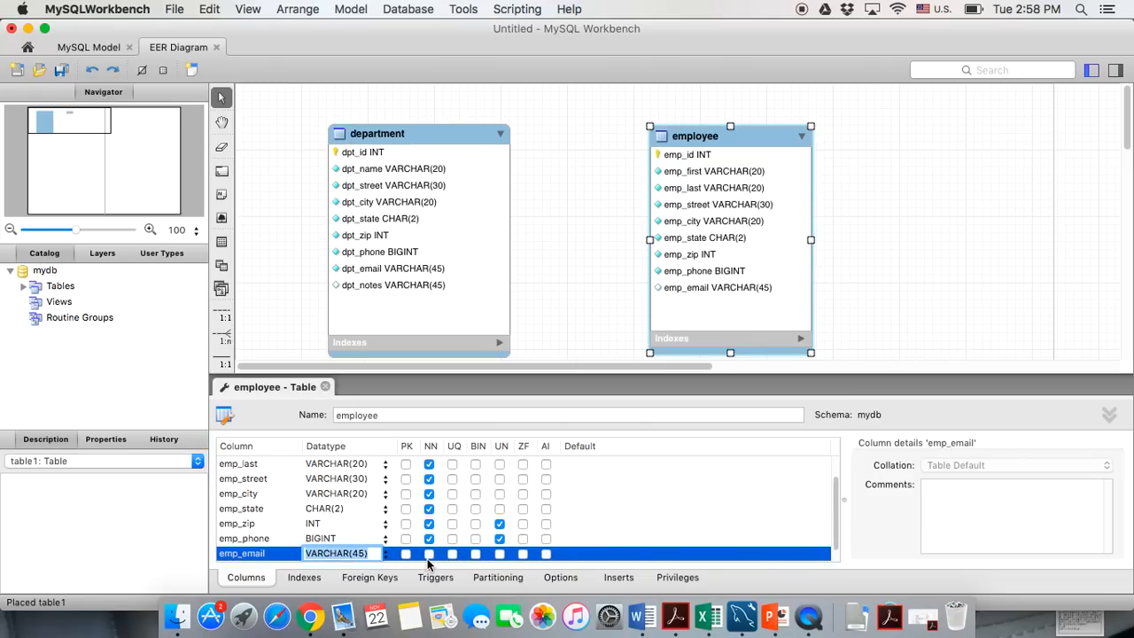
{"action": "left_click", "coordinate": [429, 556]}
{"action": "scroll", "coordinate": [311, 507], "scroll_direction": "down", "scroll_amount": 2}
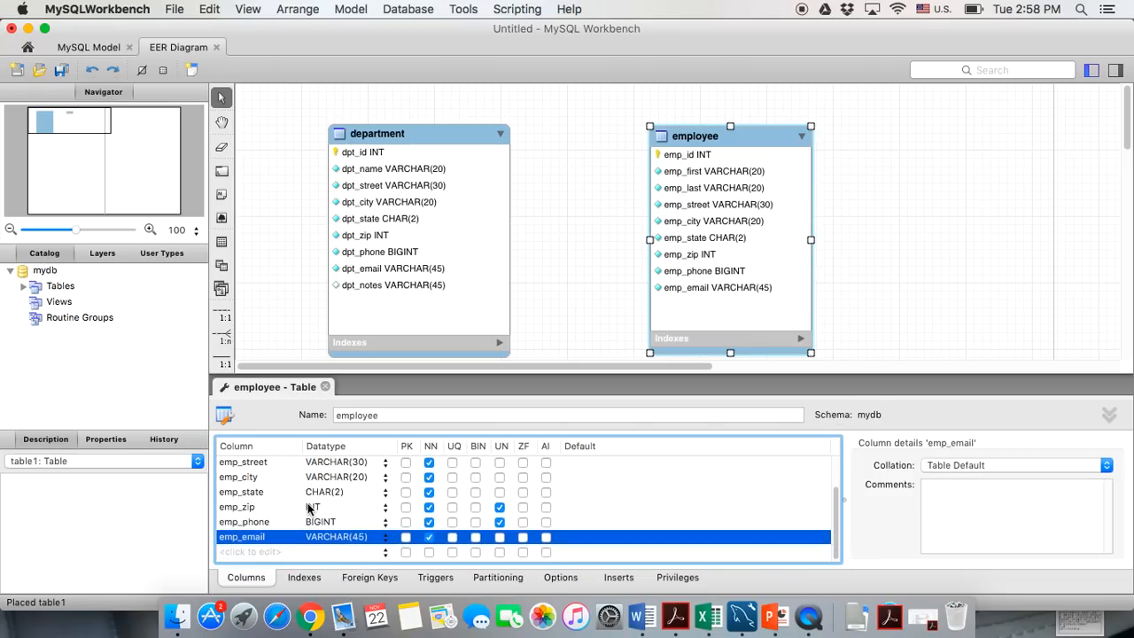
Add emp_notes as VARCHAR(100) and close the employee table editor
{"action": "double_click", "coordinate": [250, 555]}
{"action": "type", "text": "emp_notes"}
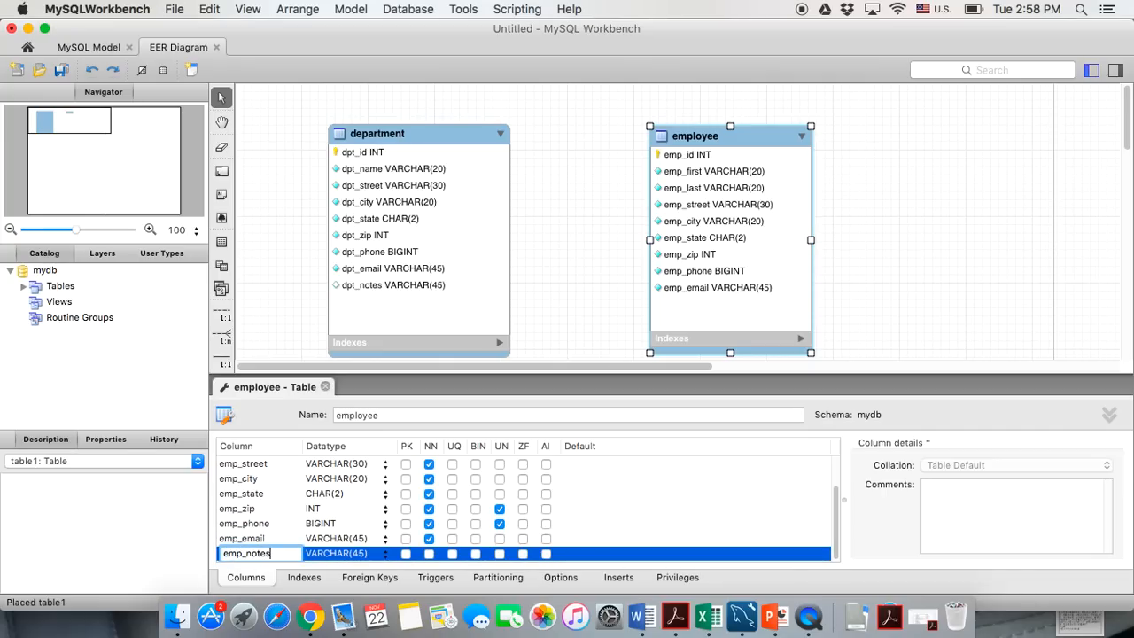
{"action": "left_click", "coordinate": [361, 555]}
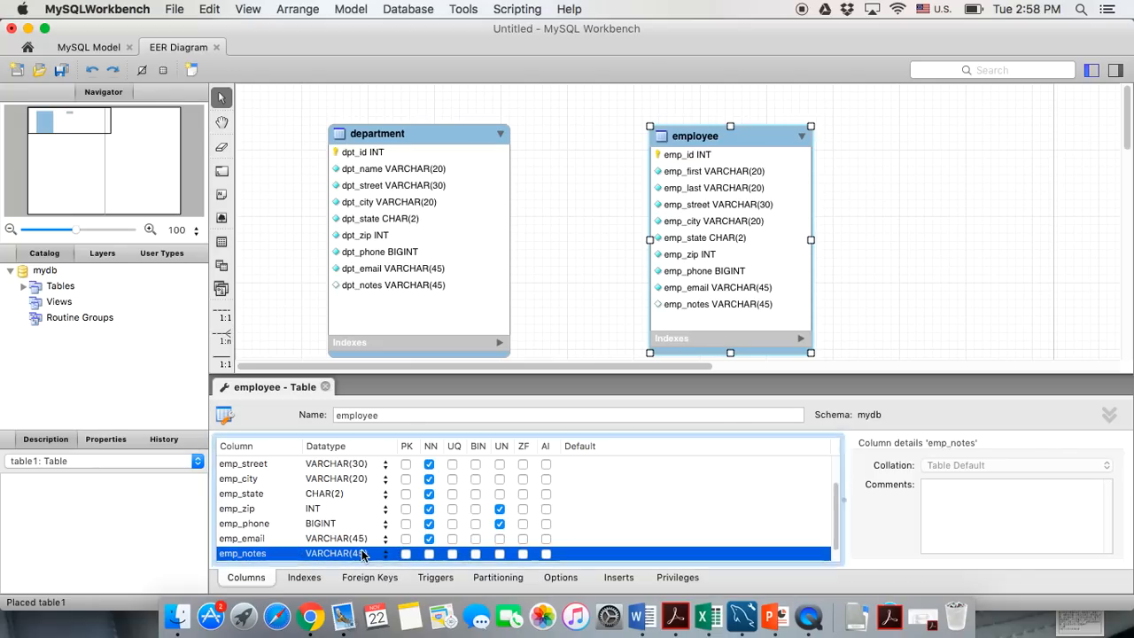
{"action": "left_click", "coordinate": [361, 554]}
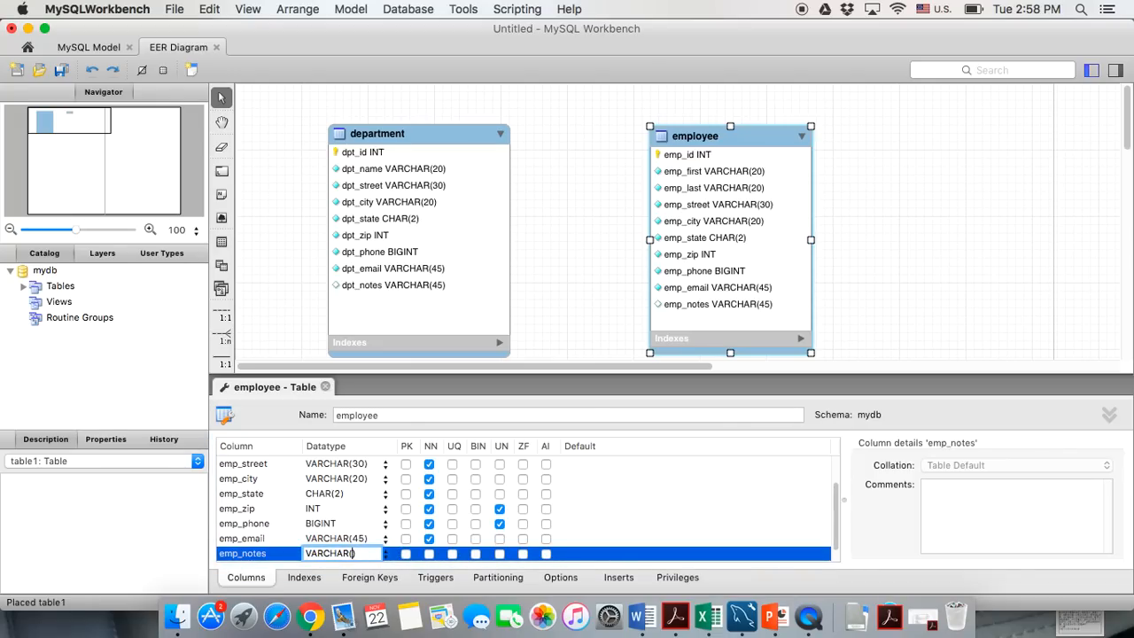
{"action": "type", "text": "100"}
{"action": "left_click", "coordinate": [325, 386]}
Nudge both tables into place on the diagram, then switch to PowerPoint's Business rules slide
{"action": "left_click", "coordinate": [613, 331]}
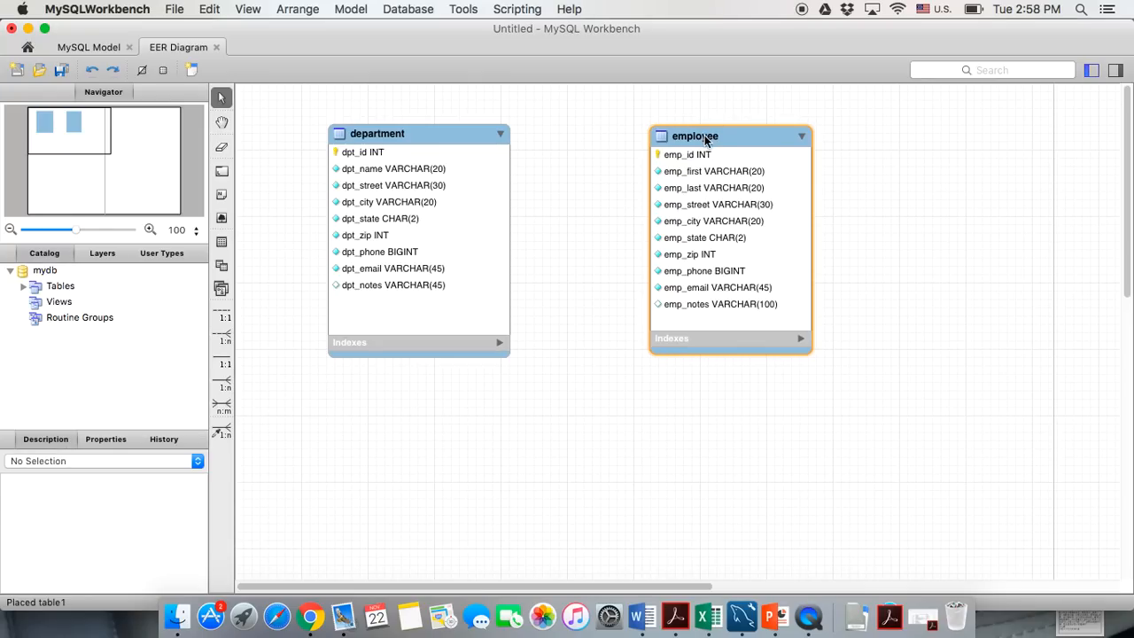
{"action": "left_click_drag", "start_coordinate": [705, 136], "coordinate": [705, 137]}
{"action": "left_click_drag", "start_coordinate": [446, 140], "coordinate": [442, 139]}
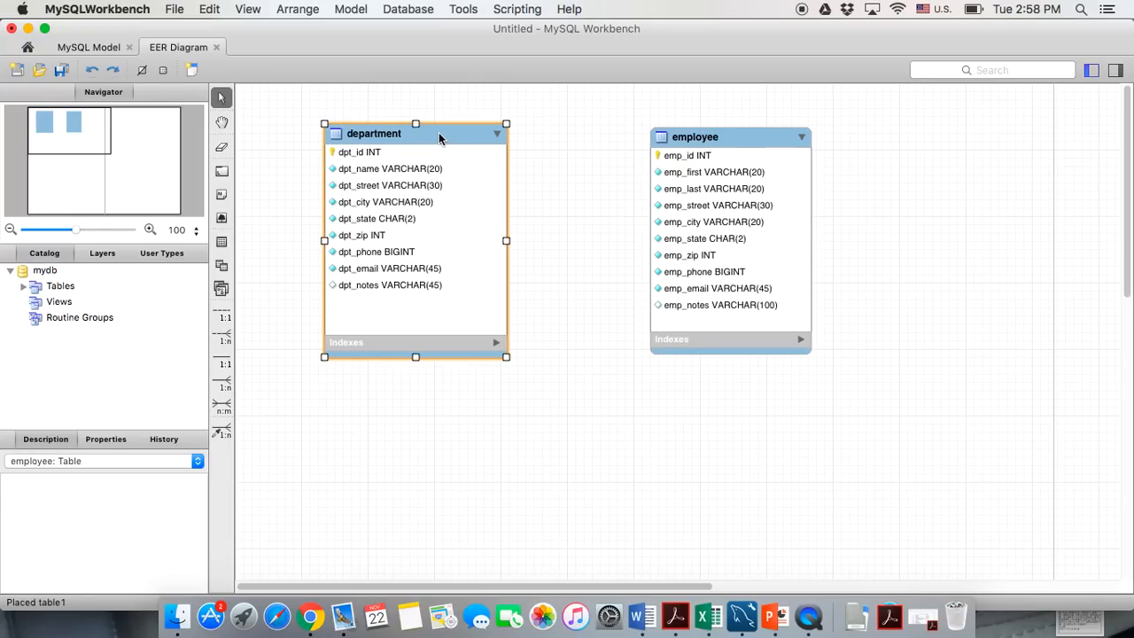
{"action": "left_click", "coordinate": [545, 436]}
{"action": "scroll", "coordinate": [545, 435], "scroll_direction": "down", "scroll_amount": 5}
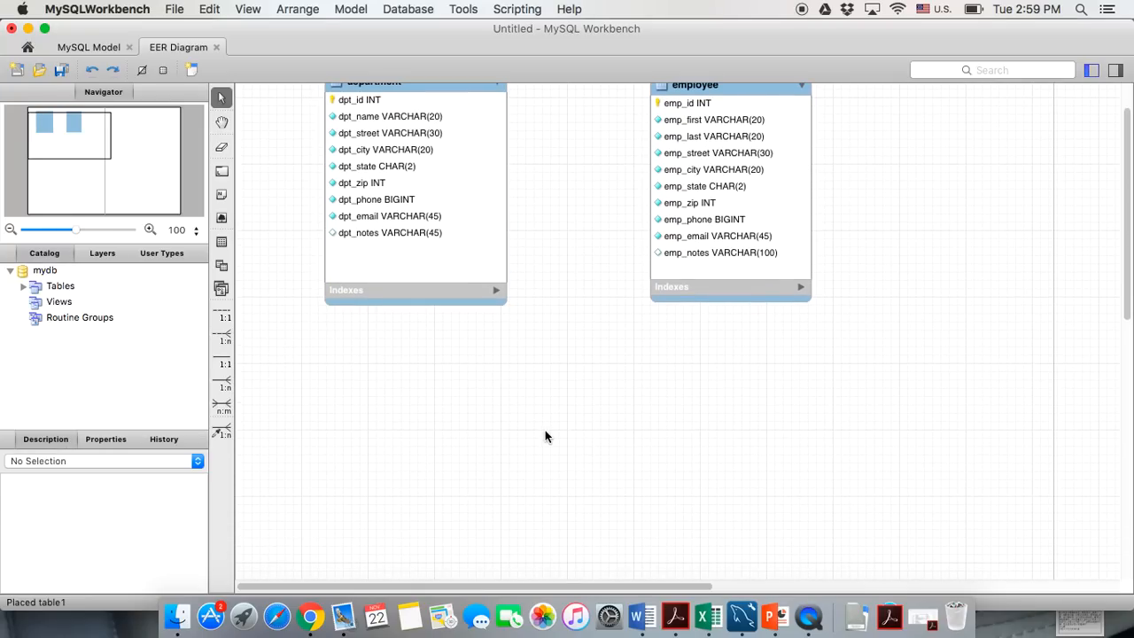
{"action": "scroll", "coordinate": [545, 436], "scroll_direction": "down", "scroll_amount": 2}
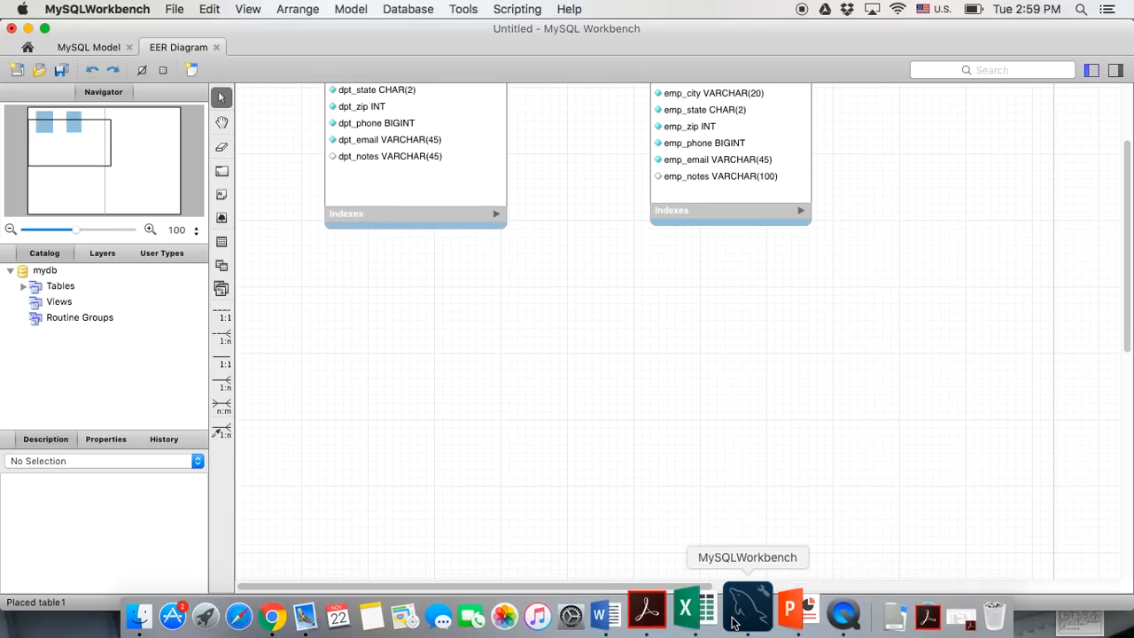
{"action": "left_click", "coordinate": [787, 620]}
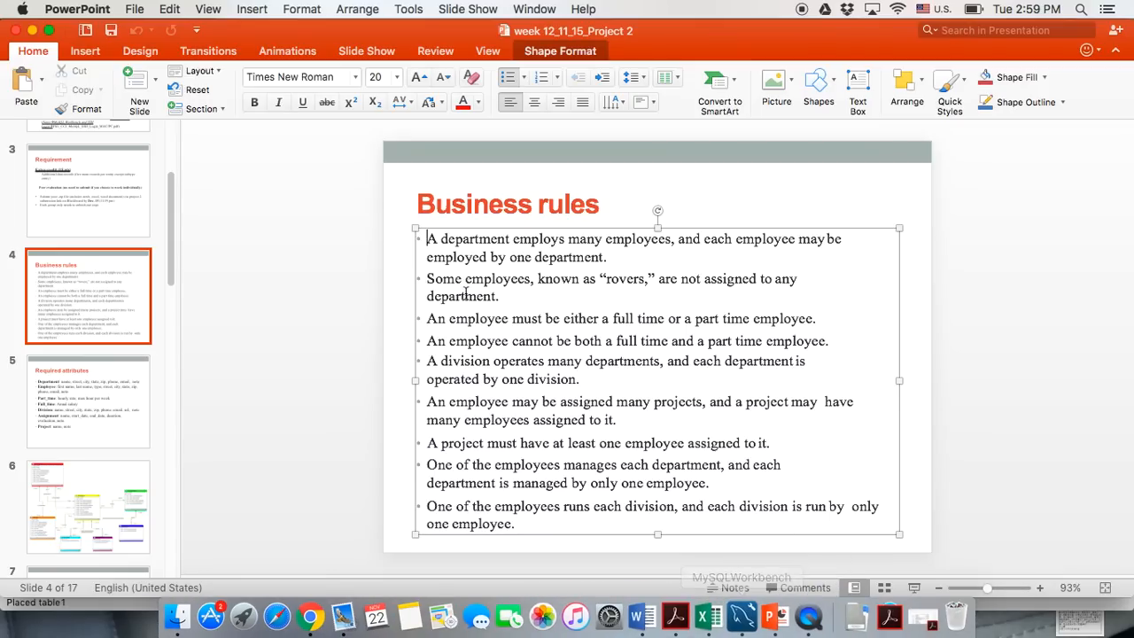
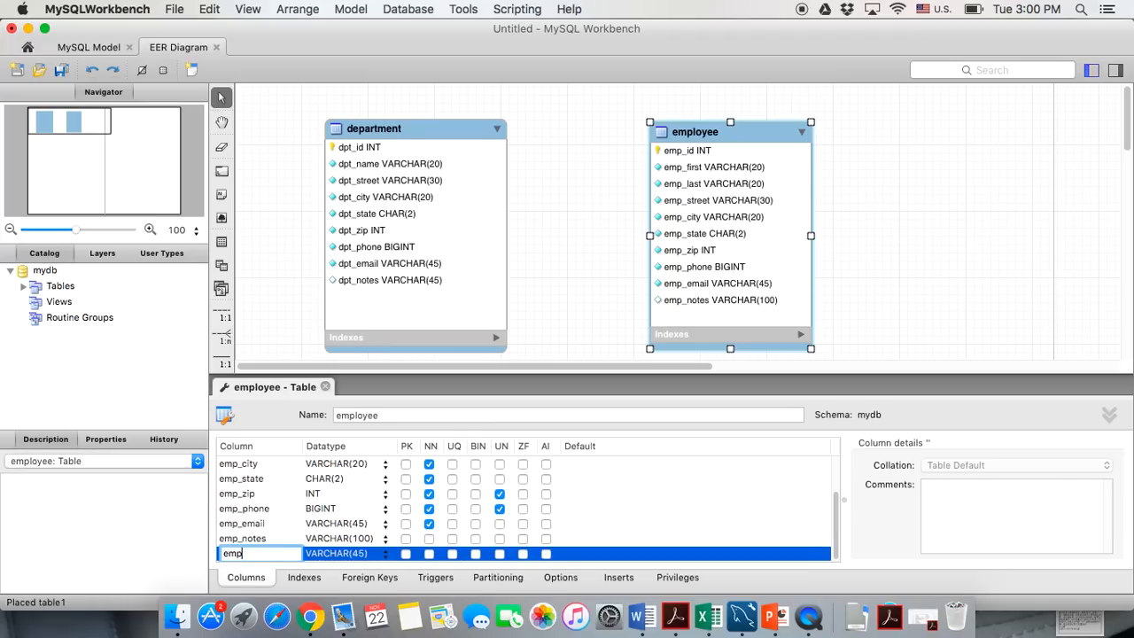
Name the new column emp_type and give it a required ENUM('f','p') data type
{"action": "type", "text": "_type"}
{"action": "key", "text": "Tab"}
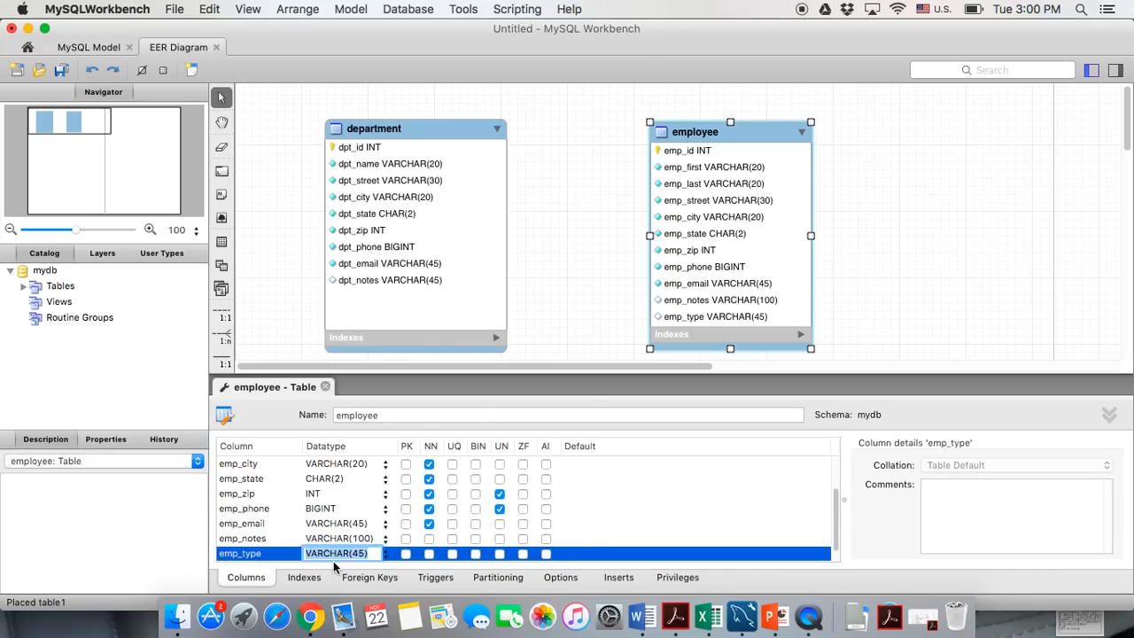
{"action": "type", "text": "ENUM()"}
{"action": "key", "text": "Left"}
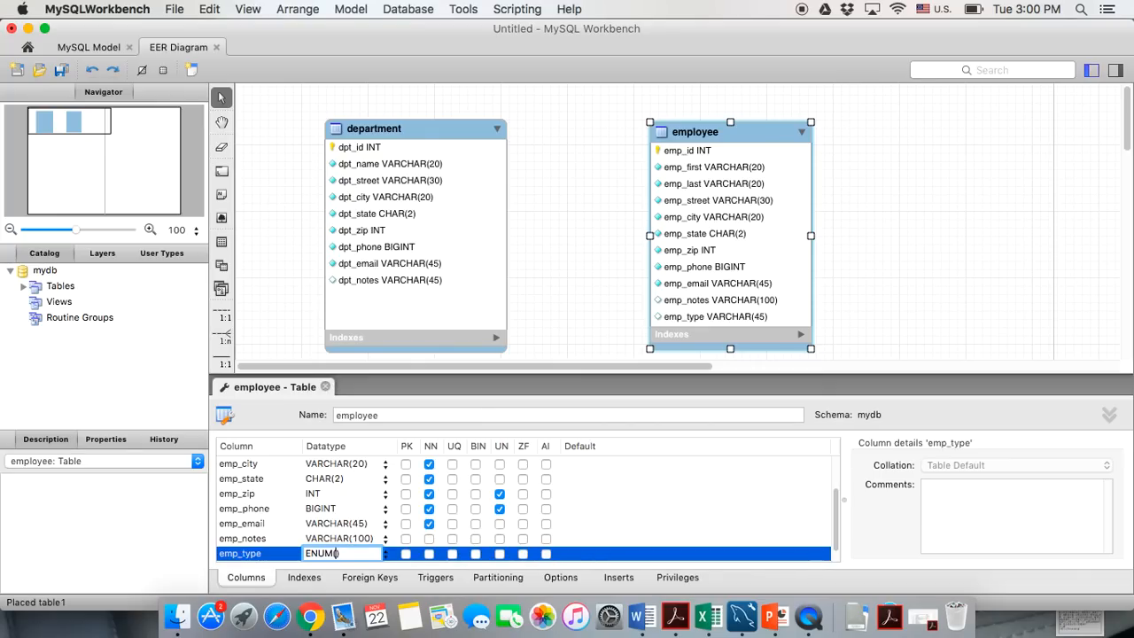
{"action": "type", "text": "'f','p'"}
{"action": "left_click", "coordinate": [430, 554]}
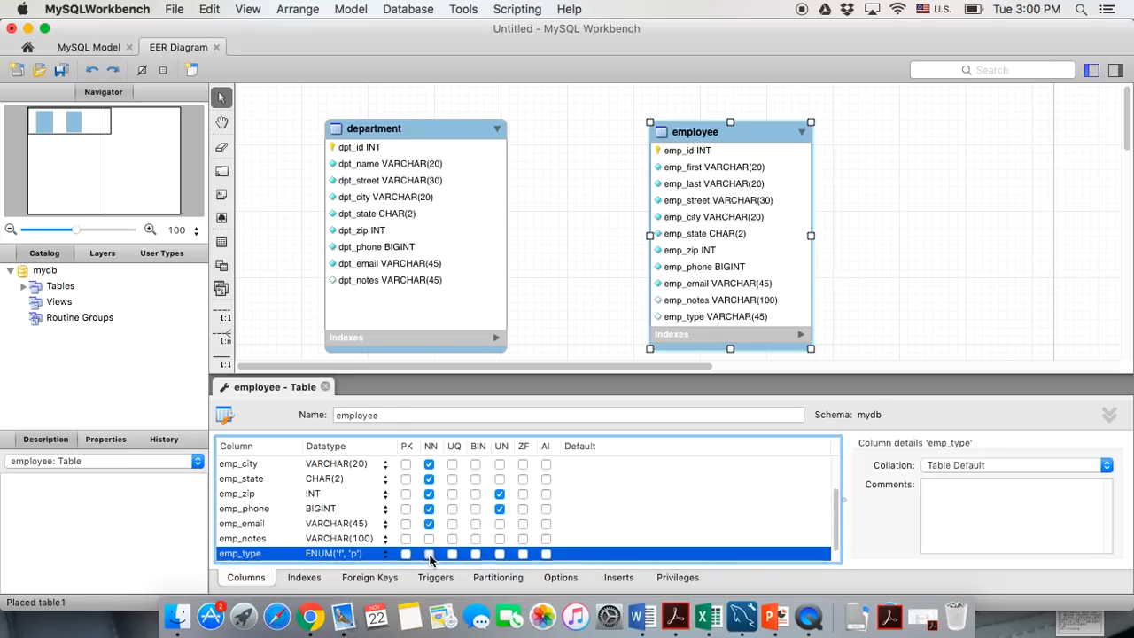
{"action": "left_click", "coordinate": [430, 554]}
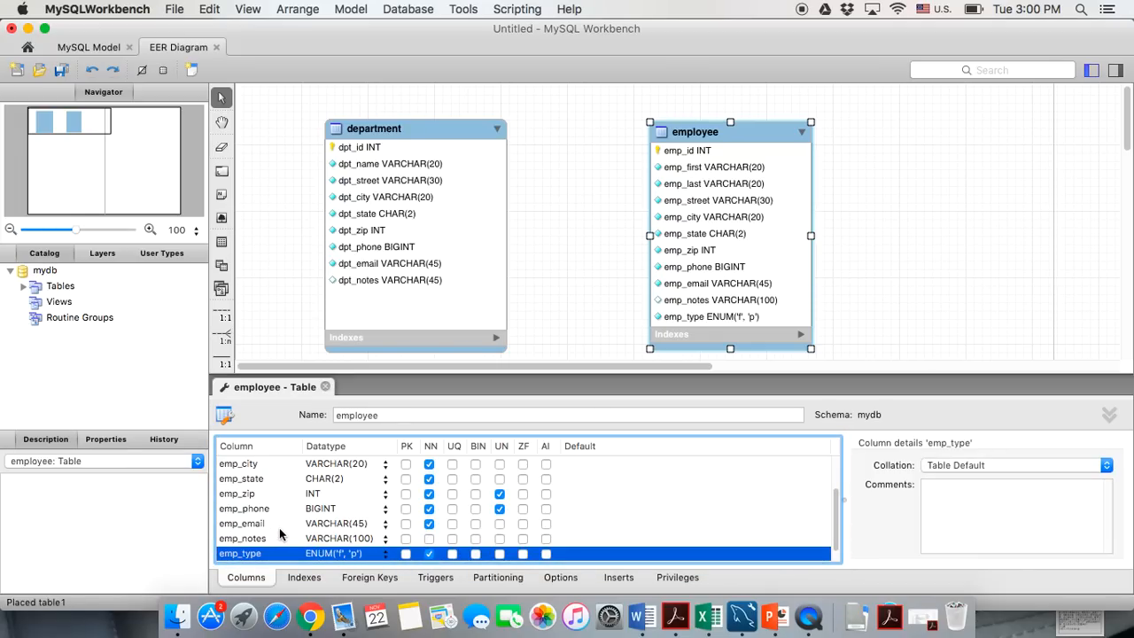
Move emp_type up to sit right after emp_last, then close the employee editor
{"action": "scroll", "coordinate": [278, 558], "scroll_direction": "down", "scroll_amount": 1}
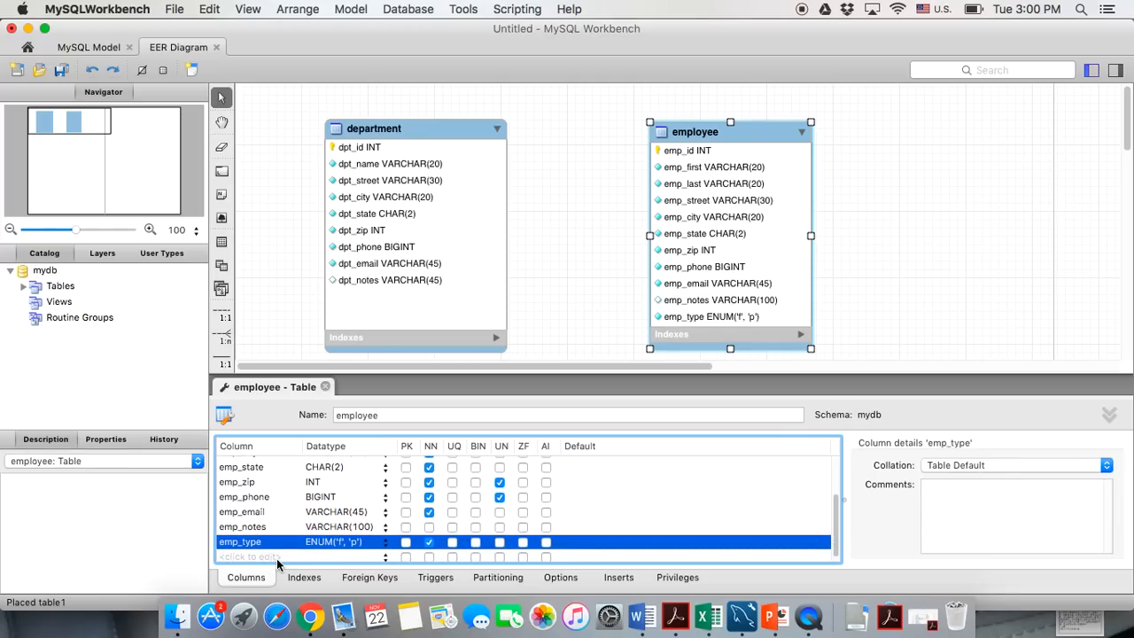
{"action": "left_click_drag", "start_coordinate": [282, 542], "coordinate": [280, 478]}
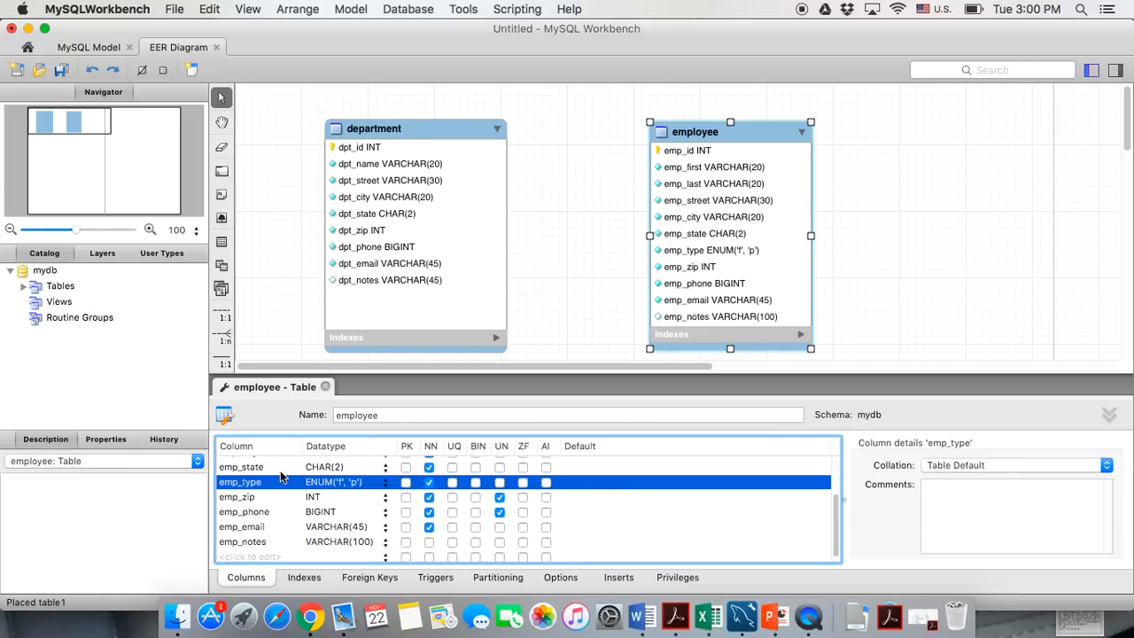
{"action": "left_click_drag", "start_coordinate": [273, 535], "coordinate": [271, 483]}
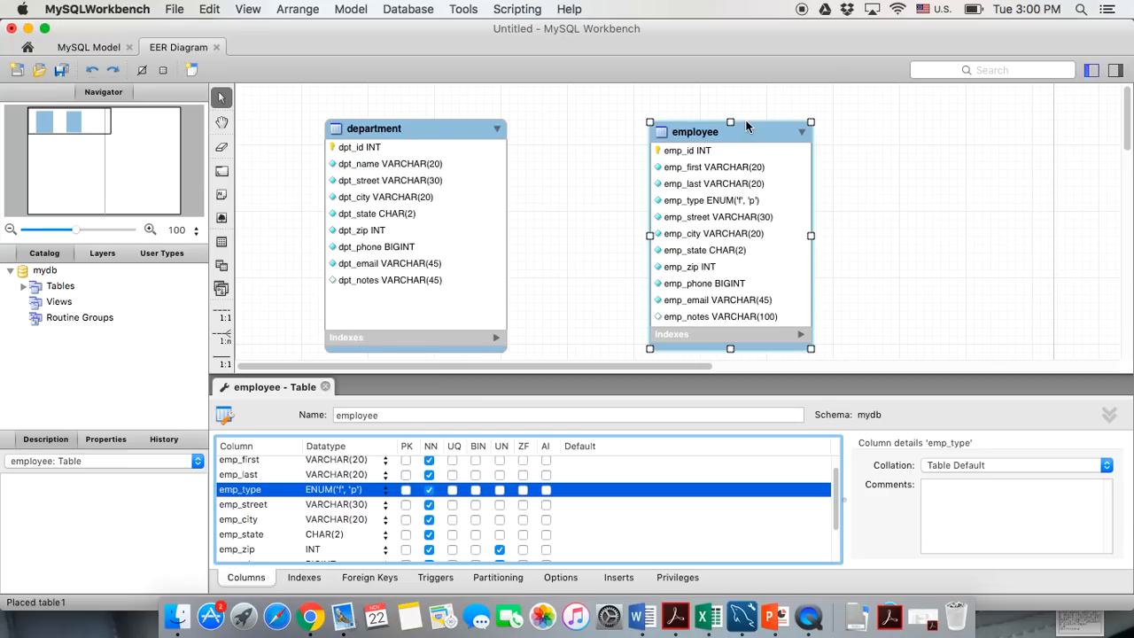
{"action": "left_click", "coordinate": [326, 387]}
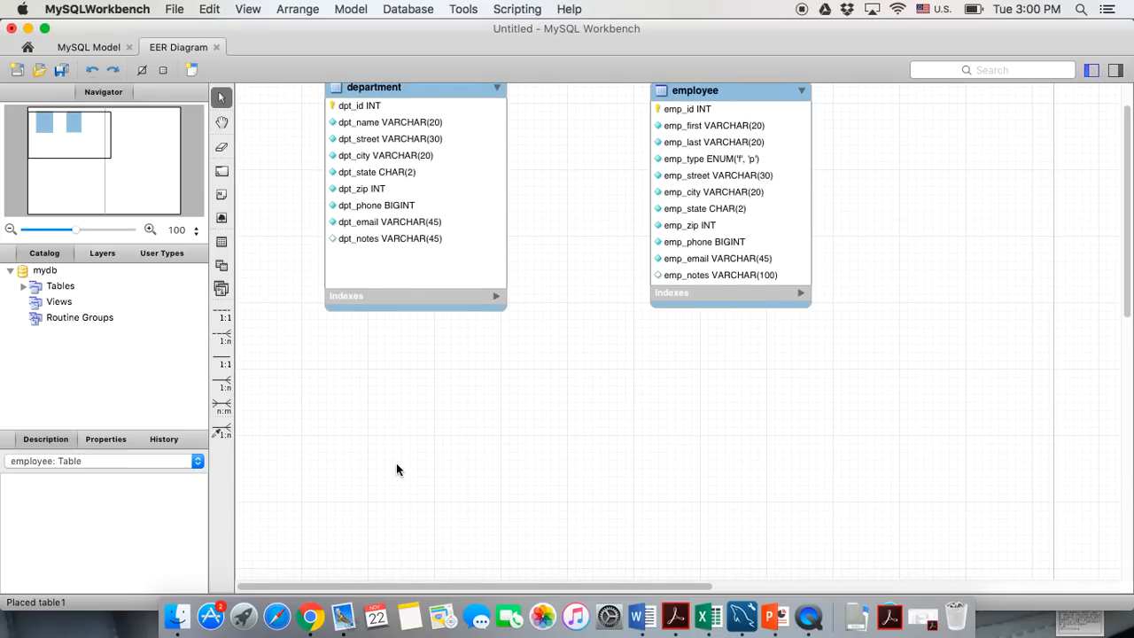
Place a new table below department and employee and name it full_time
{"action": "left_click", "coordinate": [222, 241]}
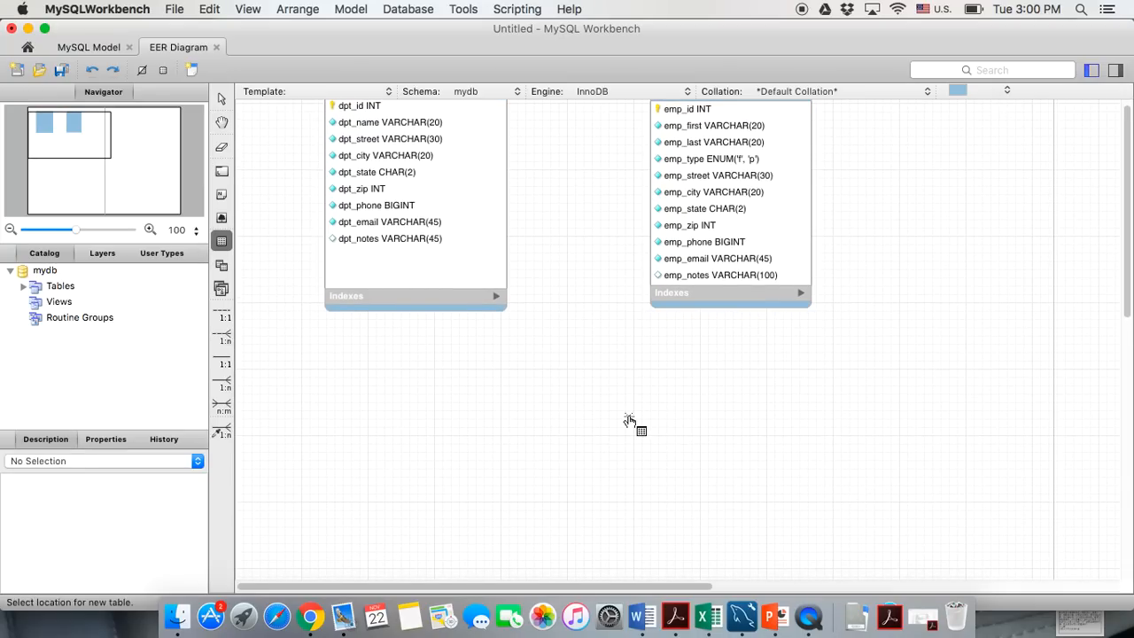
{"action": "scroll", "coordinate": [628, 421], "scroll_direction": "down", "scroll_amount": 2}
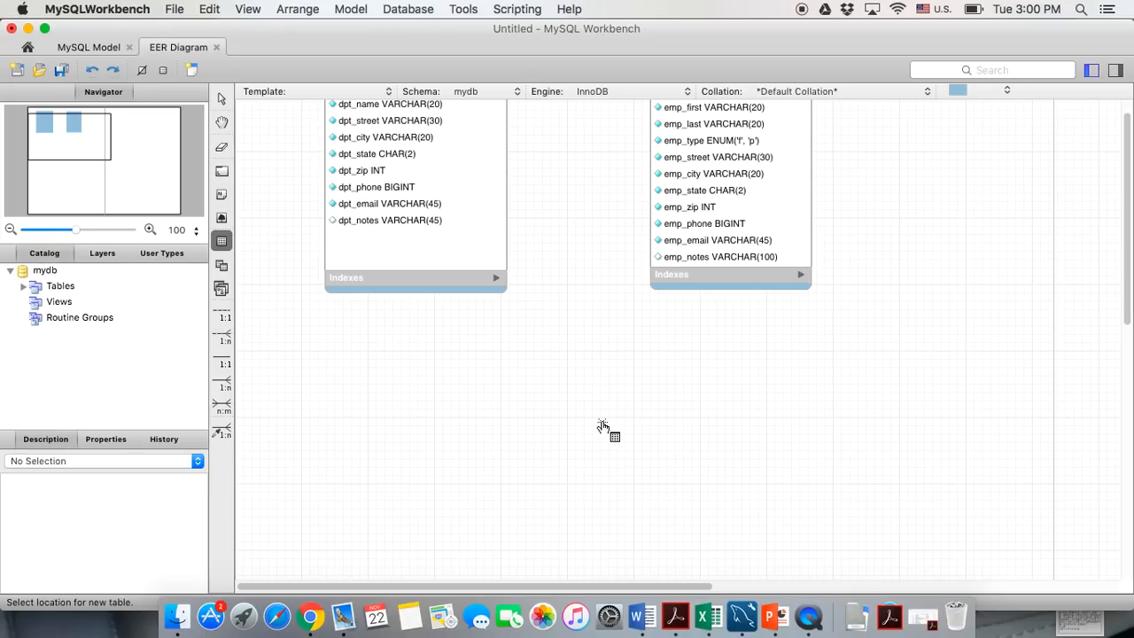
{"action": "left_click", "coordinate": [592, 412]}
{"action": "mouse_move", "coordinate": [609, 413]}
{"action": "left_mouse_down"}
{"action": "mouse_move", "coordinate": [599, 348]}
{"action": "mouse_move", "coordinate": [593, 426]}
{"action": "left_mouse_up"}
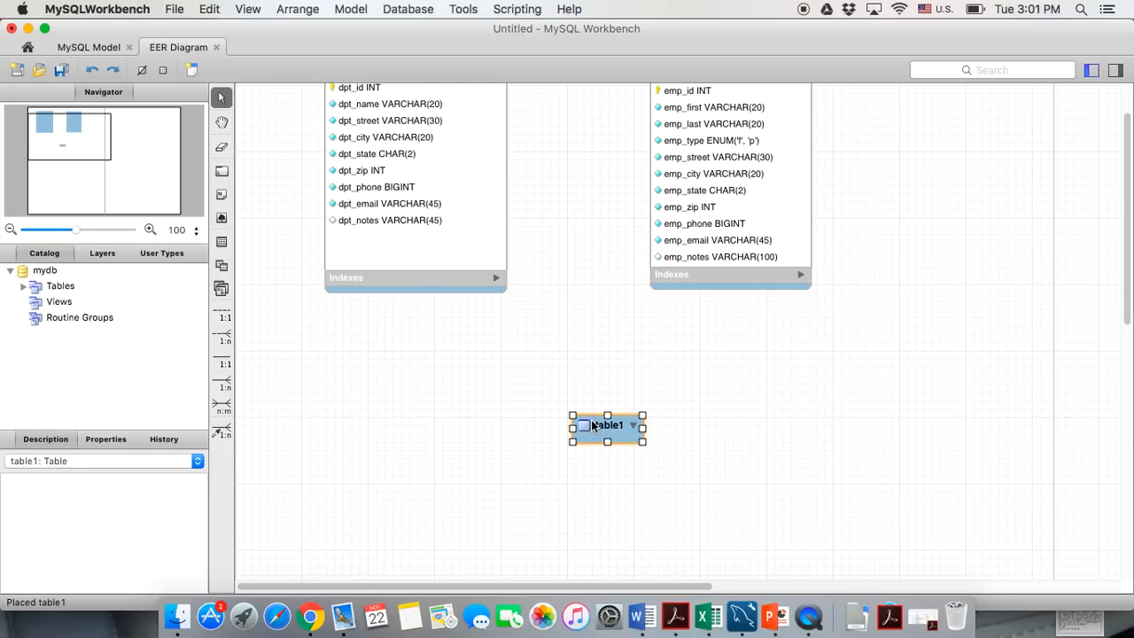
{"action": "double_click", "coordinate": [592, 426]}
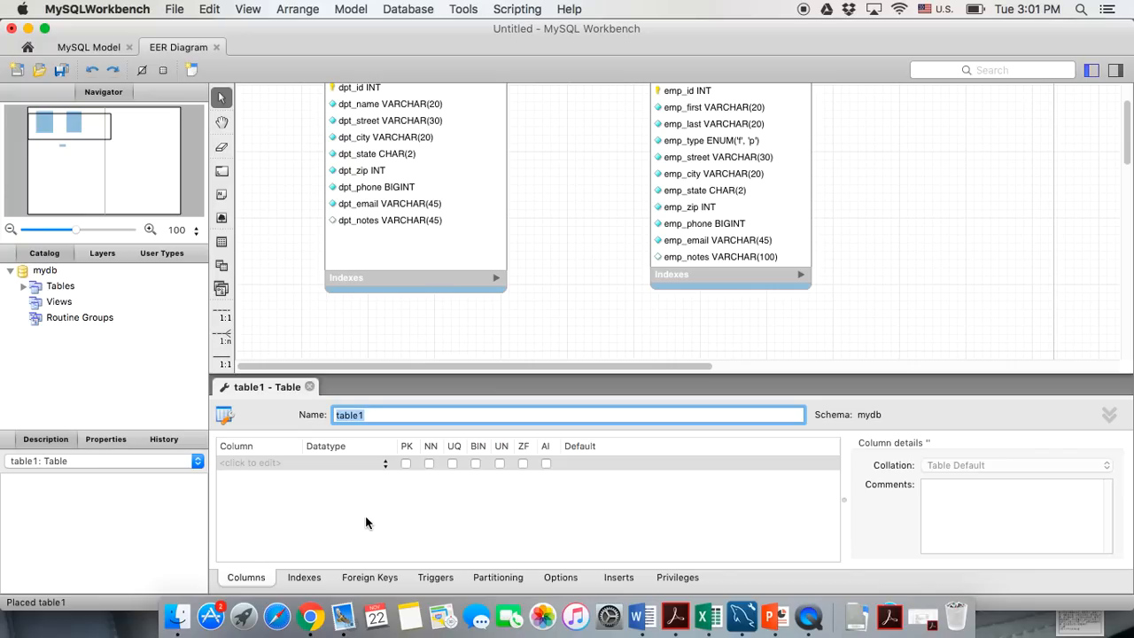
{"action": "type", "text": "full_time"}
Add emp_id to full_time as an unsigned, auto-increment primary key
{"action": "double_click", "coordinate": [260, 463]}
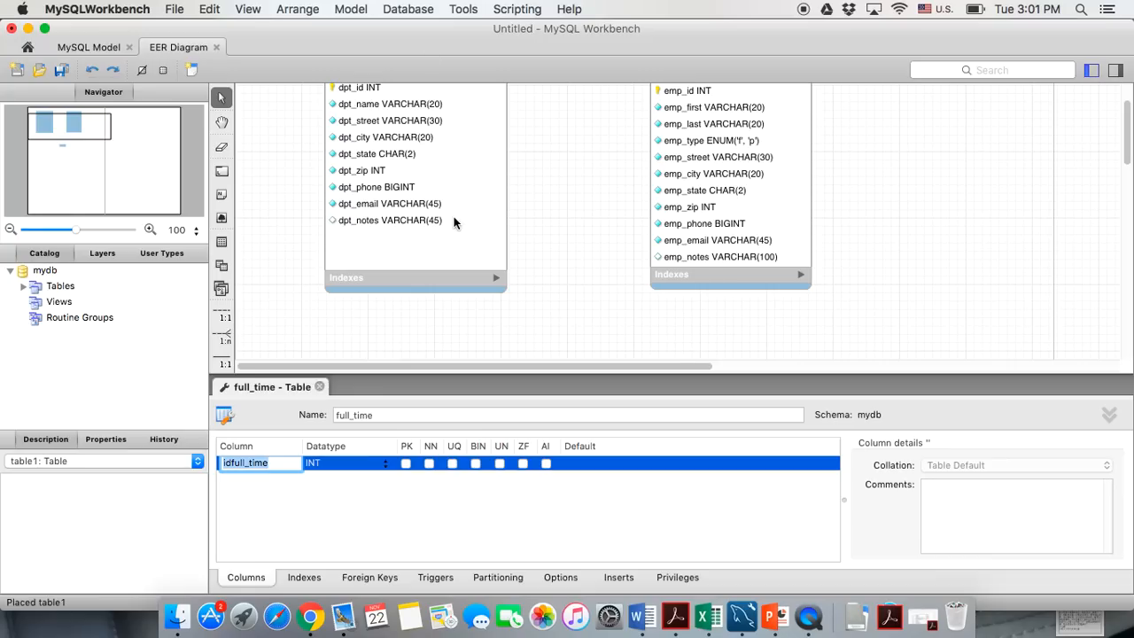
{"action": "scroll", "coordinate": [563, 238], "scroll_direction": "up", "scroll_amount": 5}
{"action": "scroll", "coordinate": [563, 242], "scroll_direction": "down", "scroll_amount": 5}
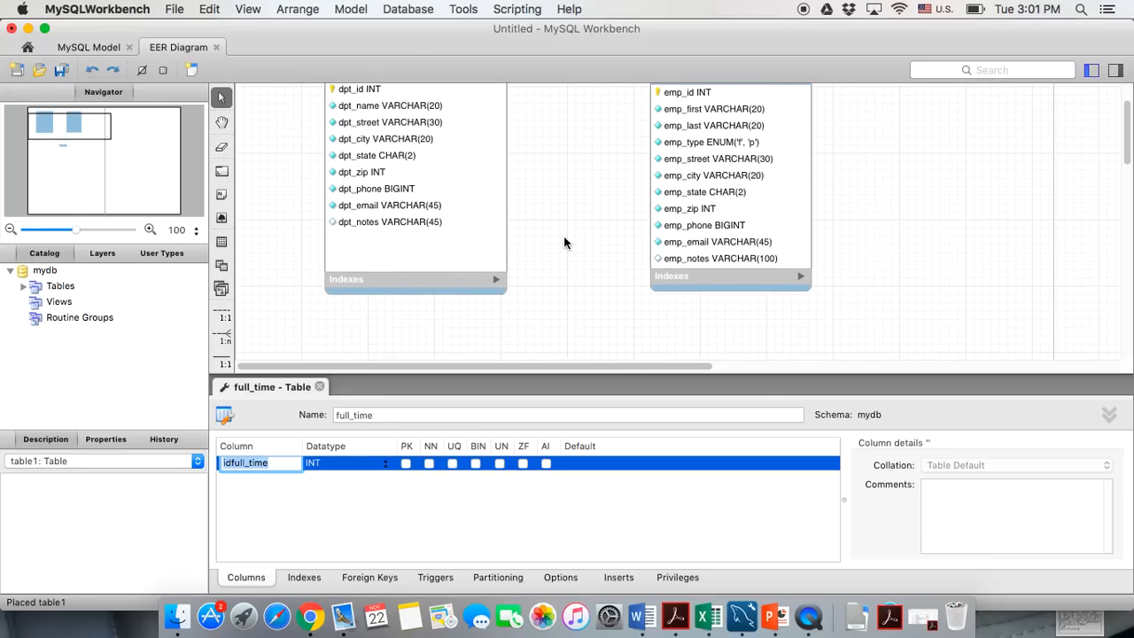
{"action": "scroll", "coordinate": [564, 235], "scroll_direction": "down", "scroll_amount": 1}
{"action": "type", "text": "emp"}
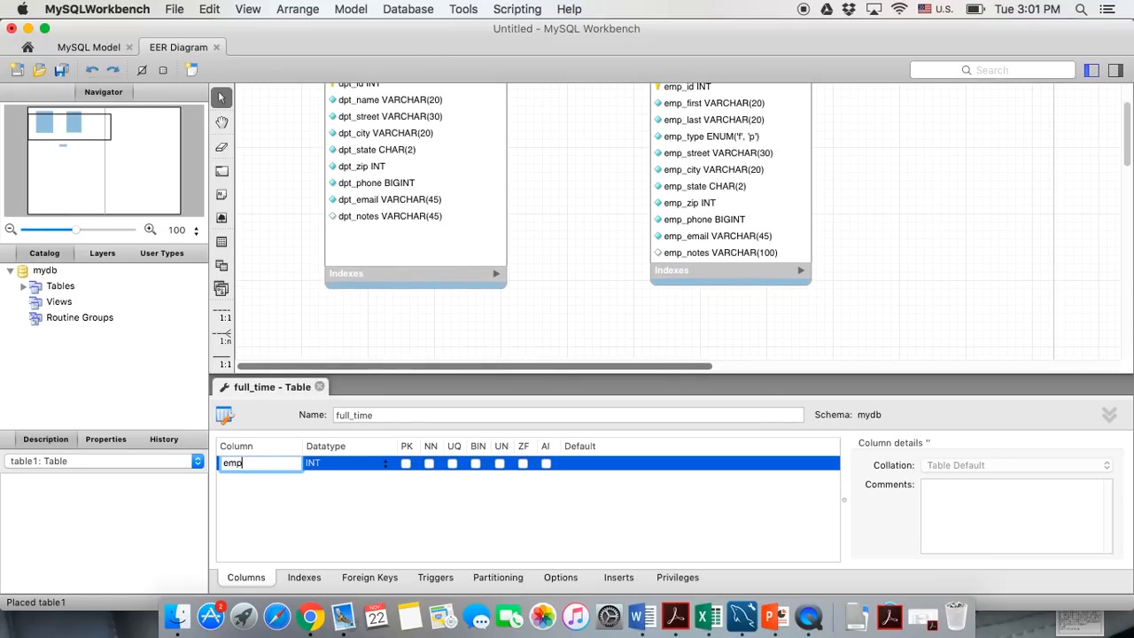
{"action": "type", "text": "_id"}
{"action": "key", "text": "Return"}
{"action": "left_click", "coordinate": [405, 464]}
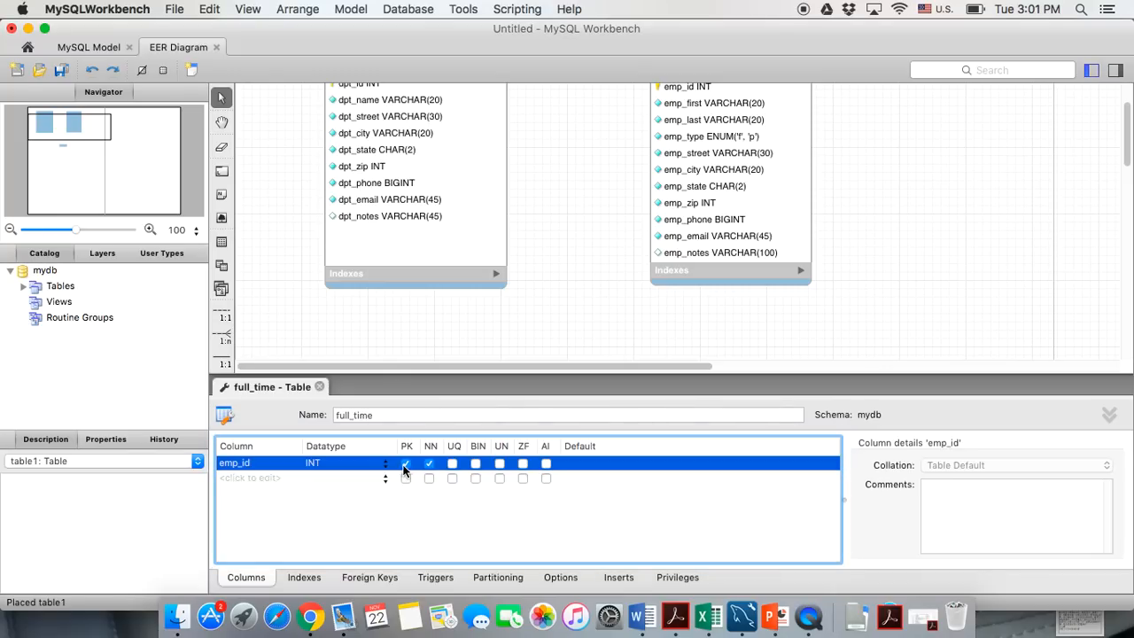
{"action": "left_click", "coordinate": [499, 464]}
{"action": "left_click", "coordinate": [546, 463]}
Add a required annualsalary column of type DECIMAL(9,2)
{"action": "left_click", "coordinate": [255, 478]}
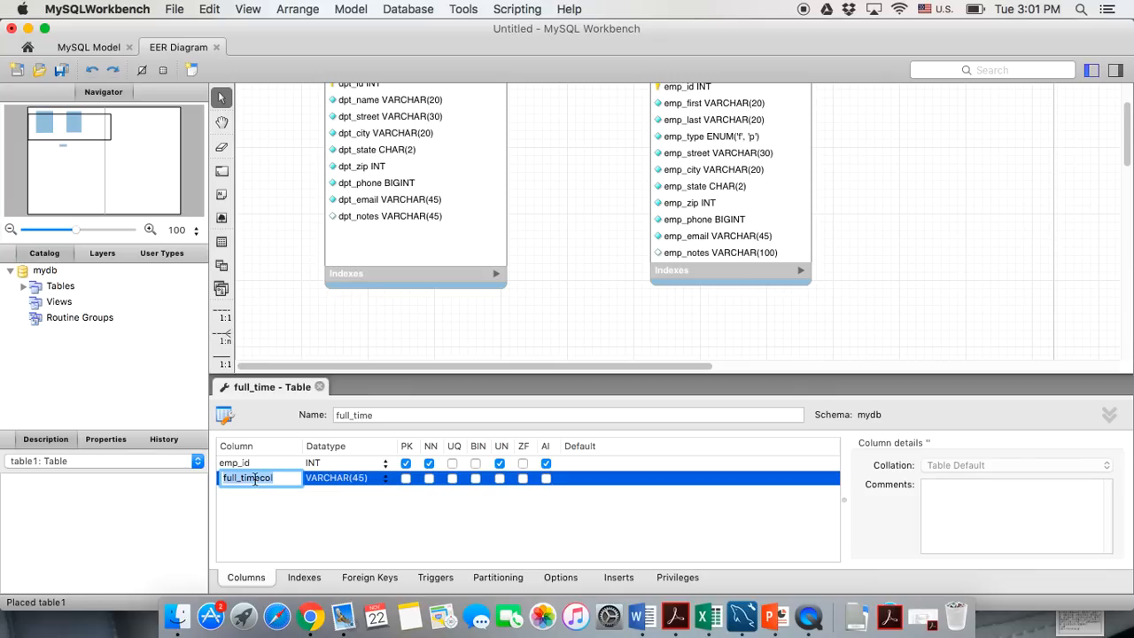
{"action": "type", "text": "annualsalary"}
{"action": "key", "text": "Return"}
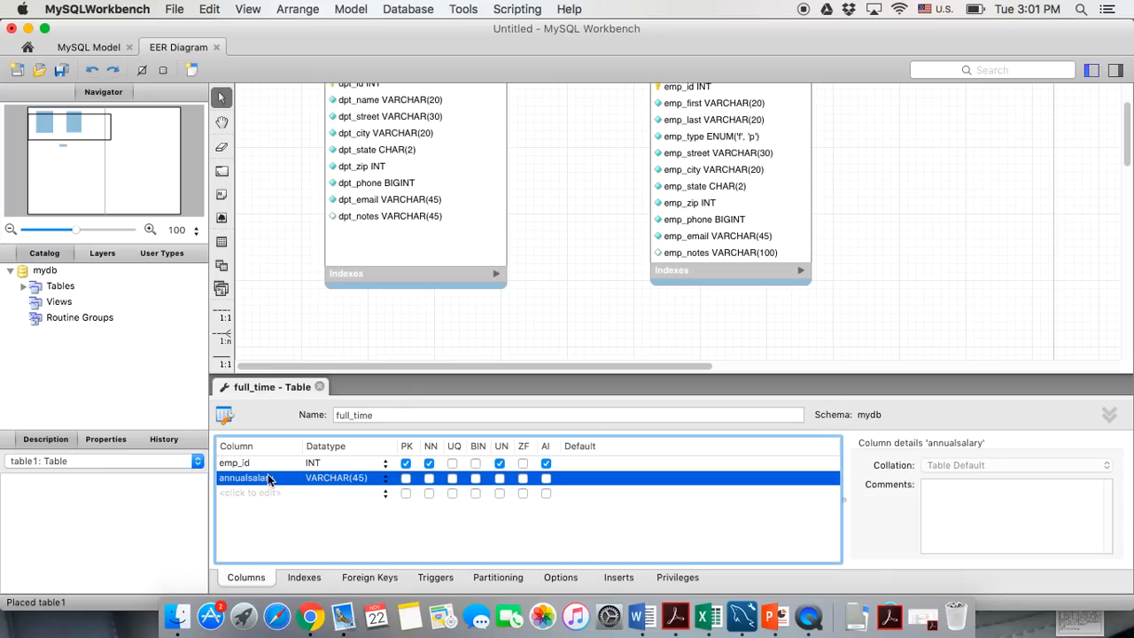
{"action": "left_click", "coordinate": [353, 477]}
{"action": "type", "text": "DECIMAL()"}
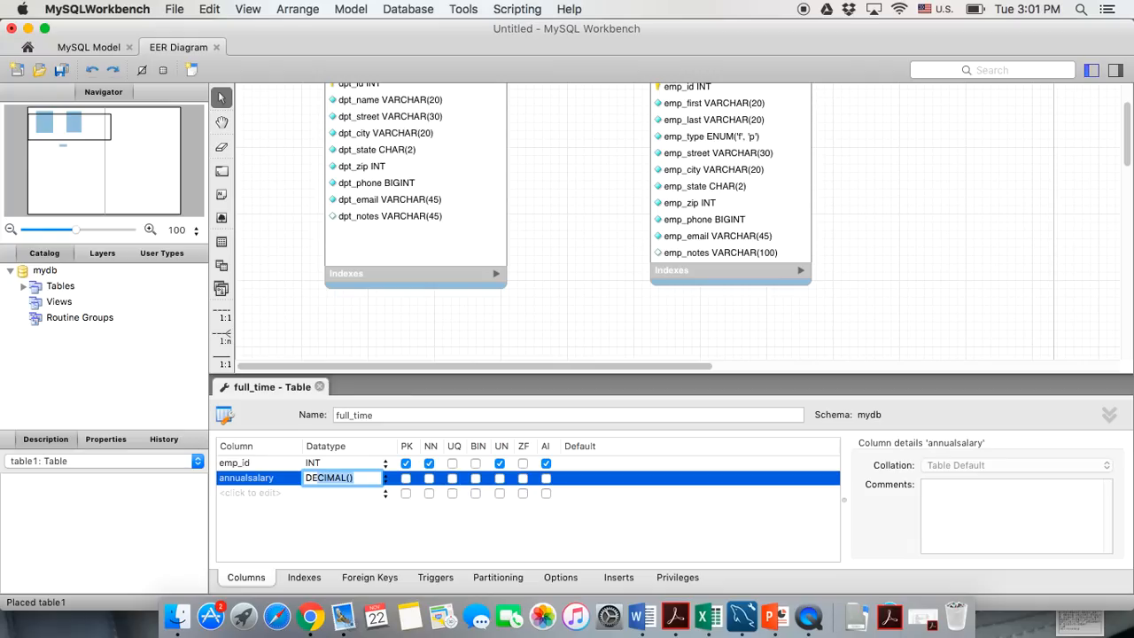
{"action": "type", "text": "9,2"}
{"action": "left_click", "coordinate": [337, 520]}
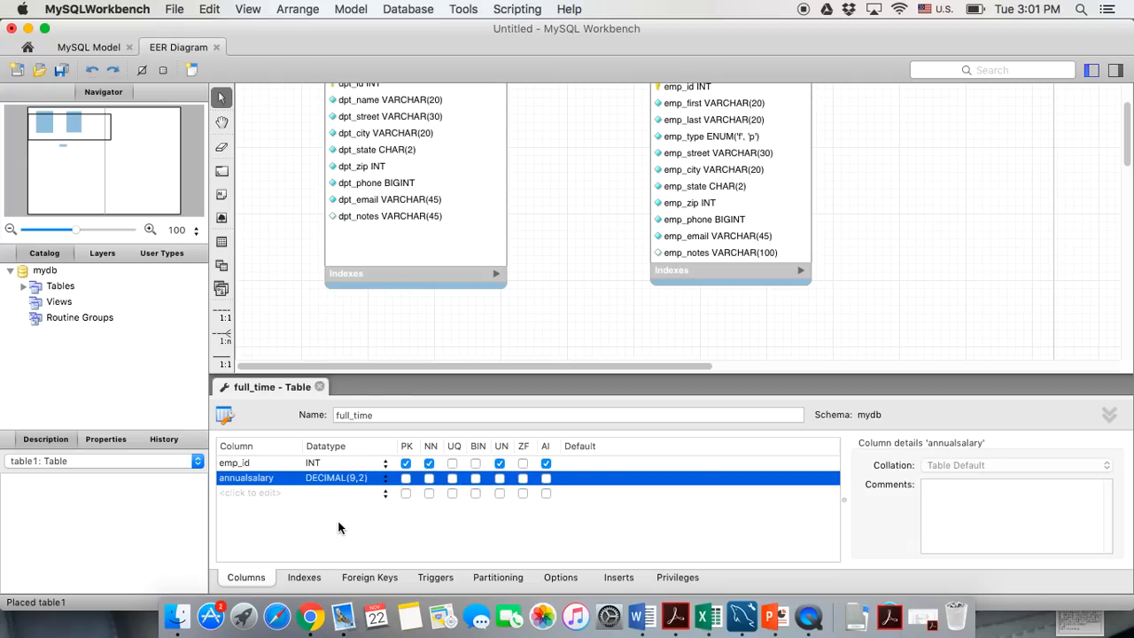
{"action": "left_click", "coordinate": [429, 479]}
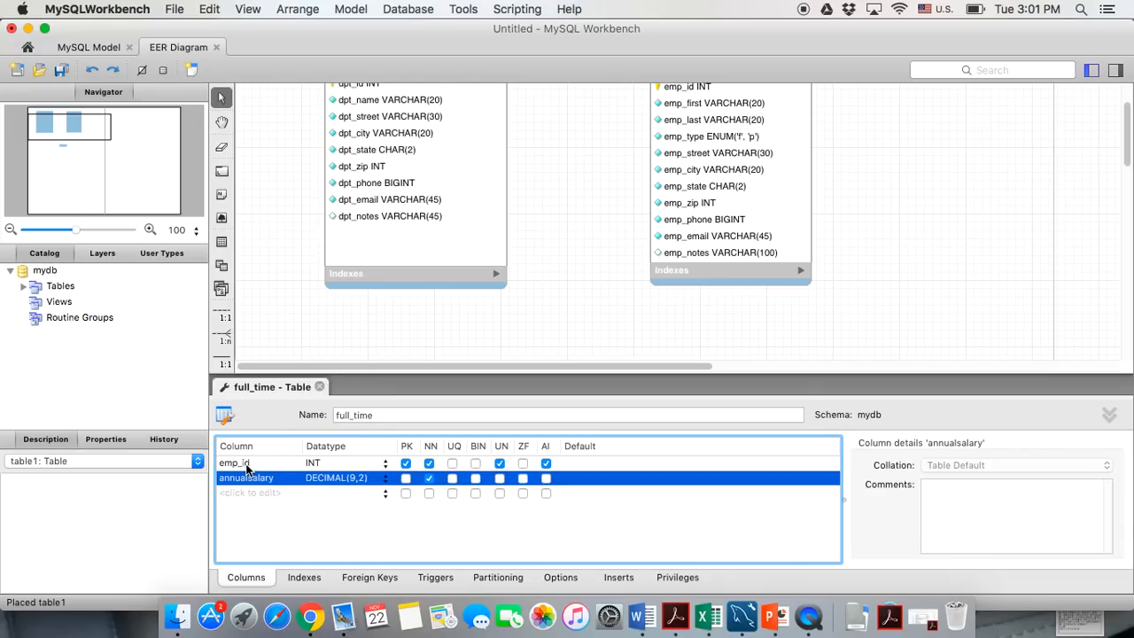
Close the full_time editor, then reposition and enlarge its diagram box
{"action": "left_click", "coordinate": [320, 387]}
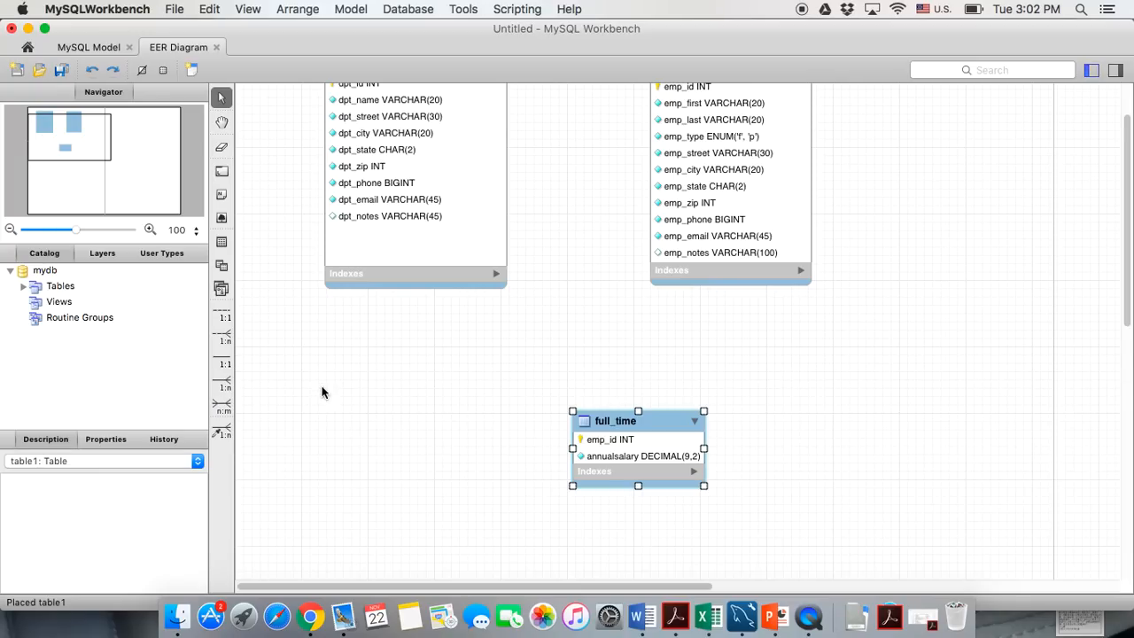
{"action": "left_click", "coordinate": [611, 412]}
{"action": "left_click_drag", "start_coordinate": [610, 407], "coordinate": [616, 403]}
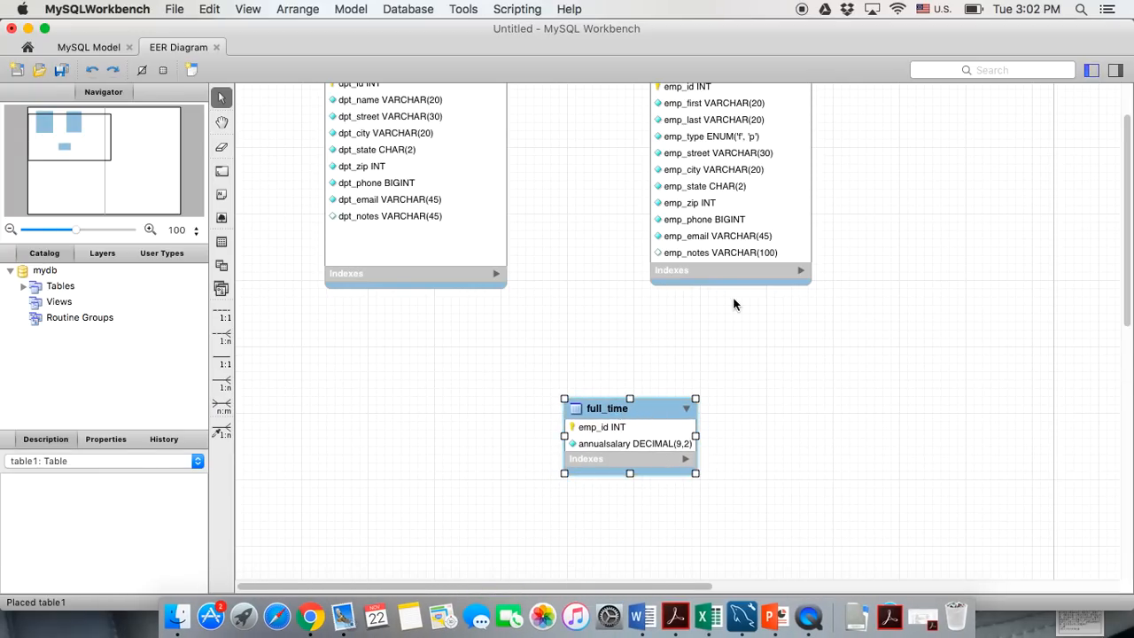
{"action": "left_click_drag", "start_coordinate": [695, 473], "coordinate": [710, 529]}
{"action": "left_click_drag", "start_coordinate": [627, 402], "coordinate": [628, 391]}
{"action": "left_click", "coordinate": [675, 326]}
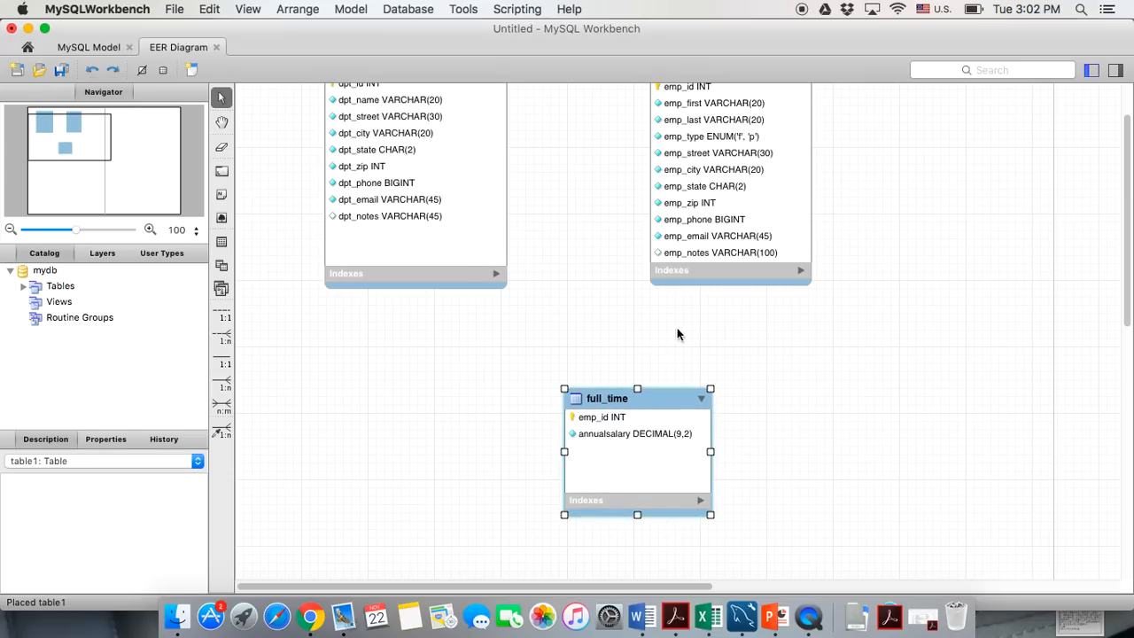
Place a part_time table right of full_time with emp_id as primary key
{"action": "left_click", "coordinate": [221, 241]}
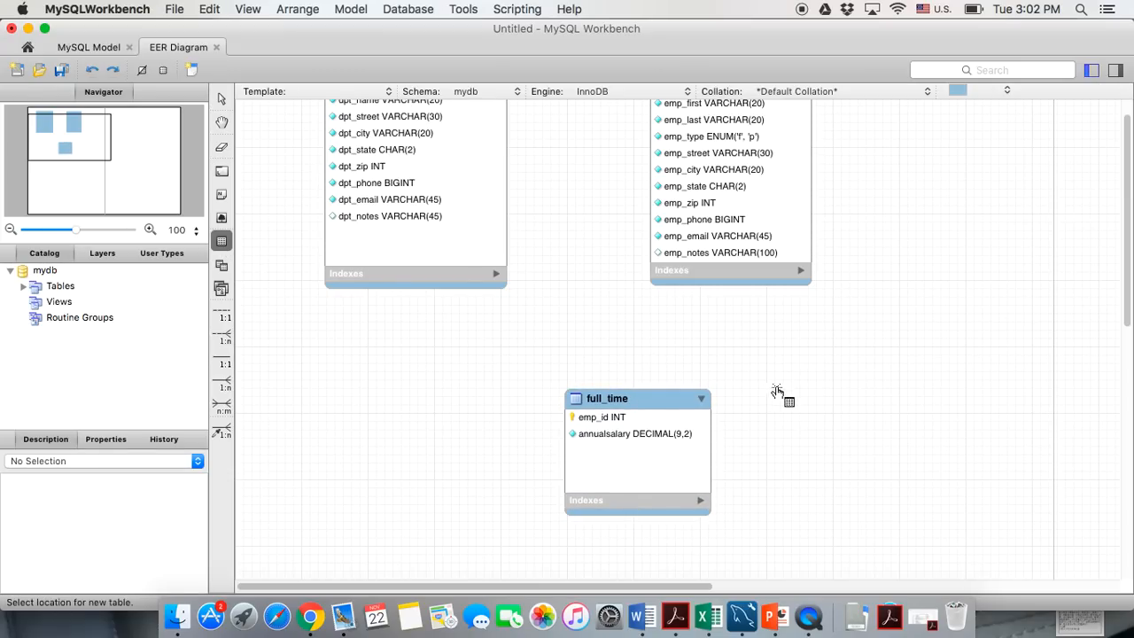
{"action": "left_click", "coordinate": [804, 396]}
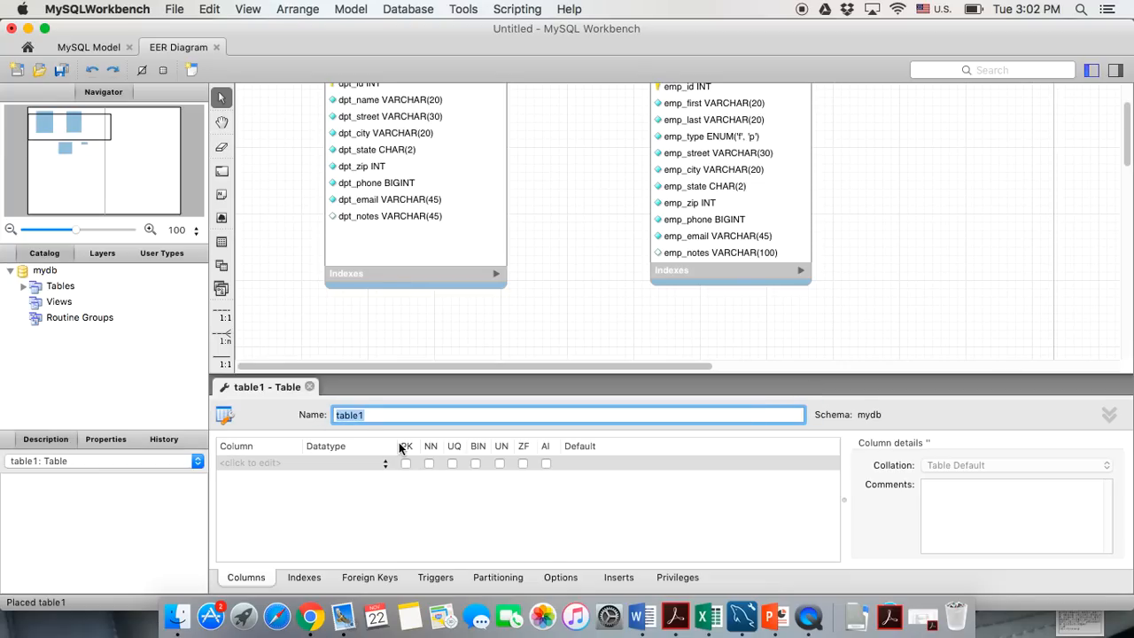
{"action": "type", "text": "part_time"}
{"action": "left_click", "coordinate": [273, 463]}
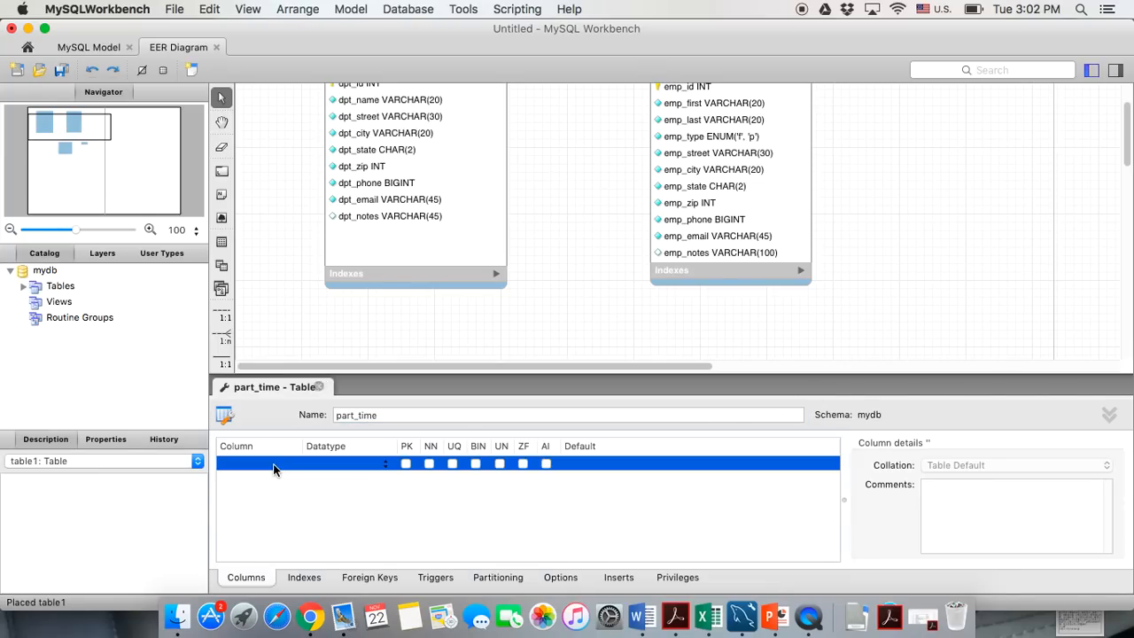
{"action": "type", "text": "emp_id"}
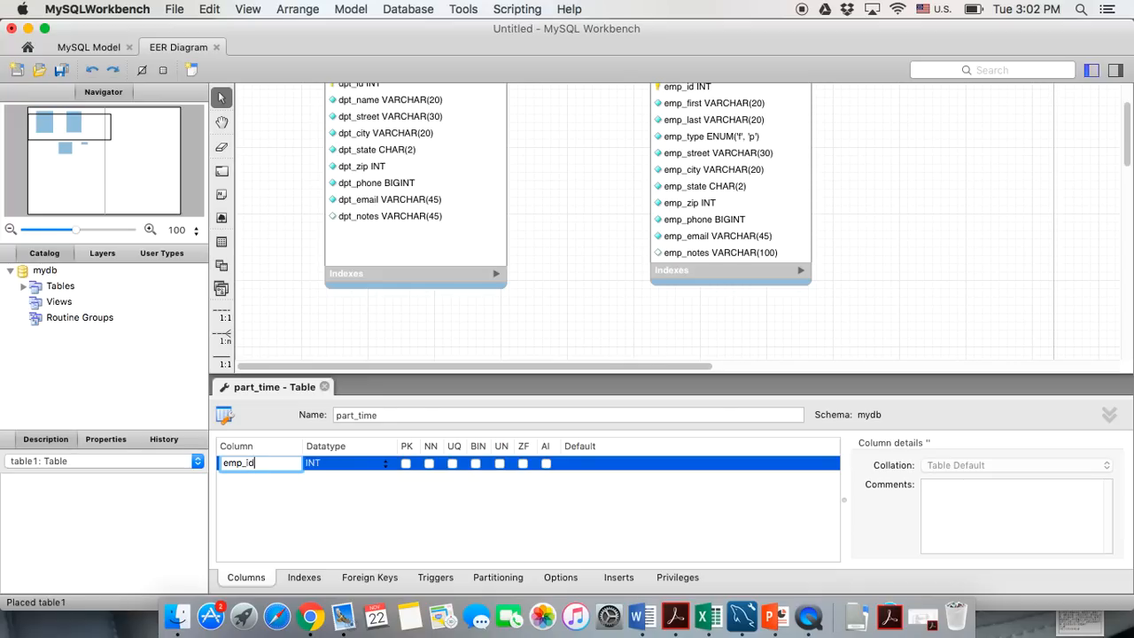
{"action": "key", "text": "Return"}
{"action": "left_click", "coordinate": [406, 463]}
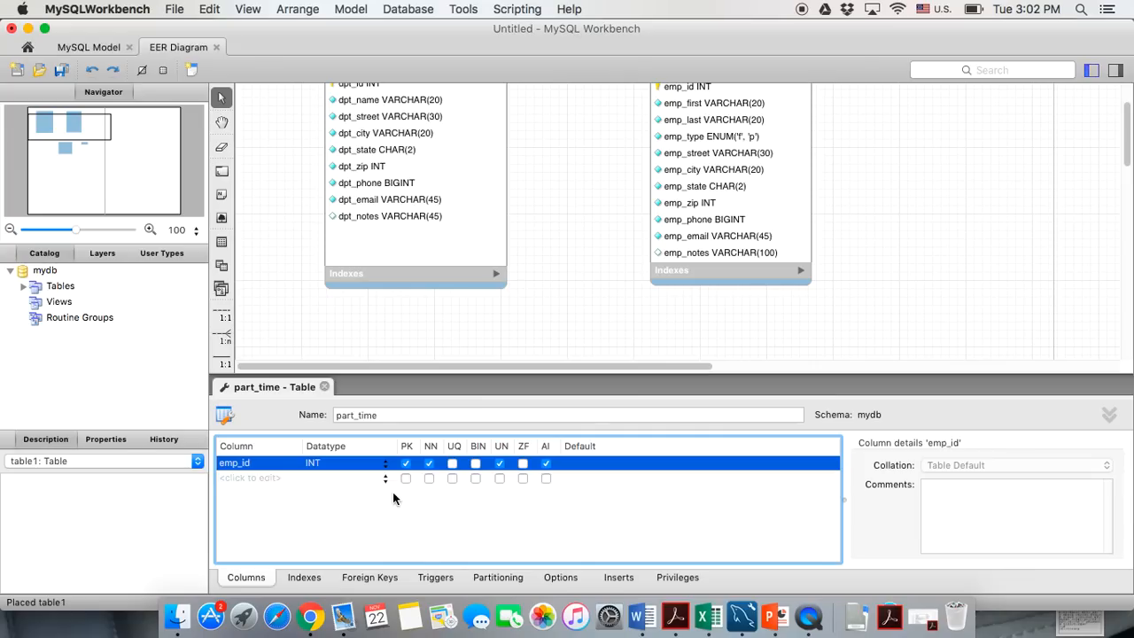
Add a required hourlyrate column of type DECIMAL(5,2)
{"action": "left_click", "coordinate": [260, 479]}
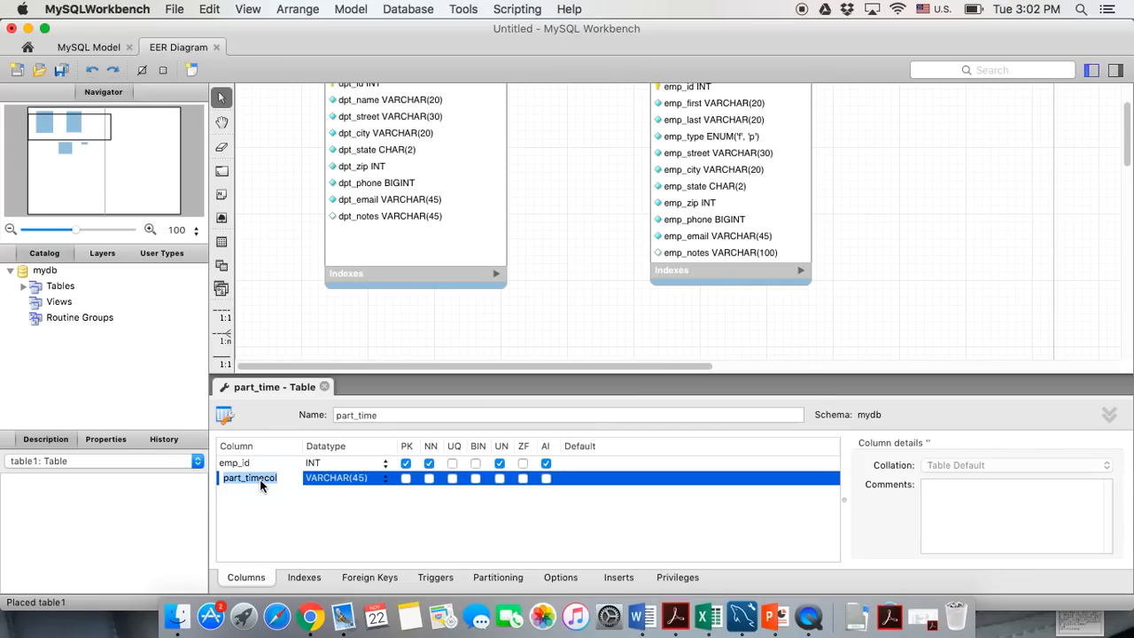
{"action": "type", "text": "hor"}
{"action": "type", "text": "urly"}
{"action": "type", "text": "rate"}
{"action": "double_click", "coordinate": [321, 482]}
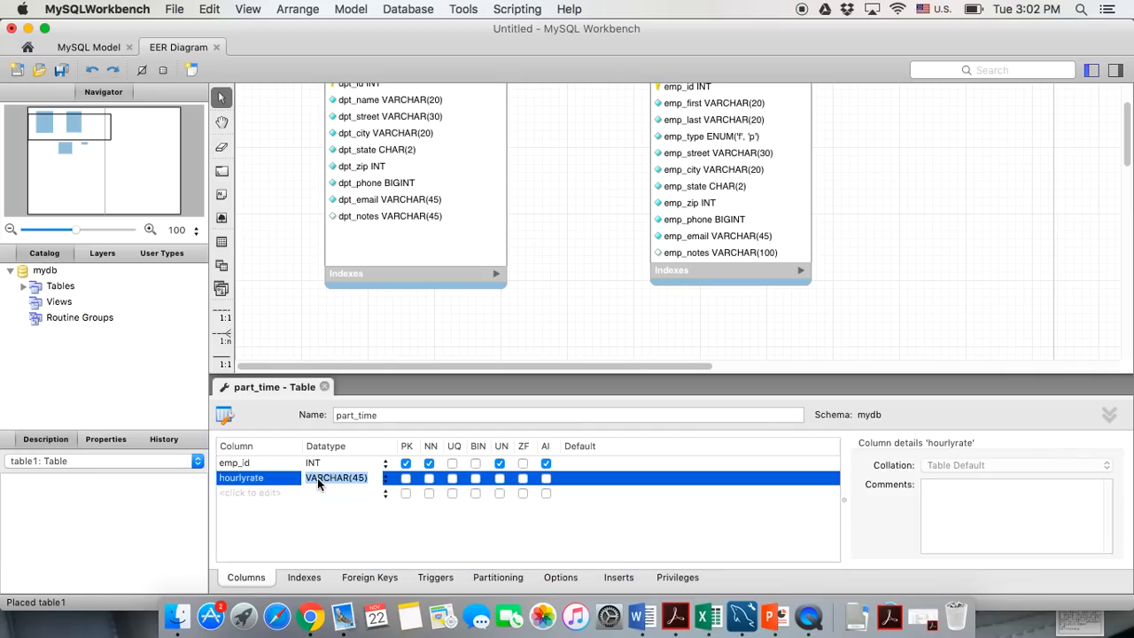
{"action": "type", "text": "DECIMAL("}
{"action": "key", "text": "Return"}
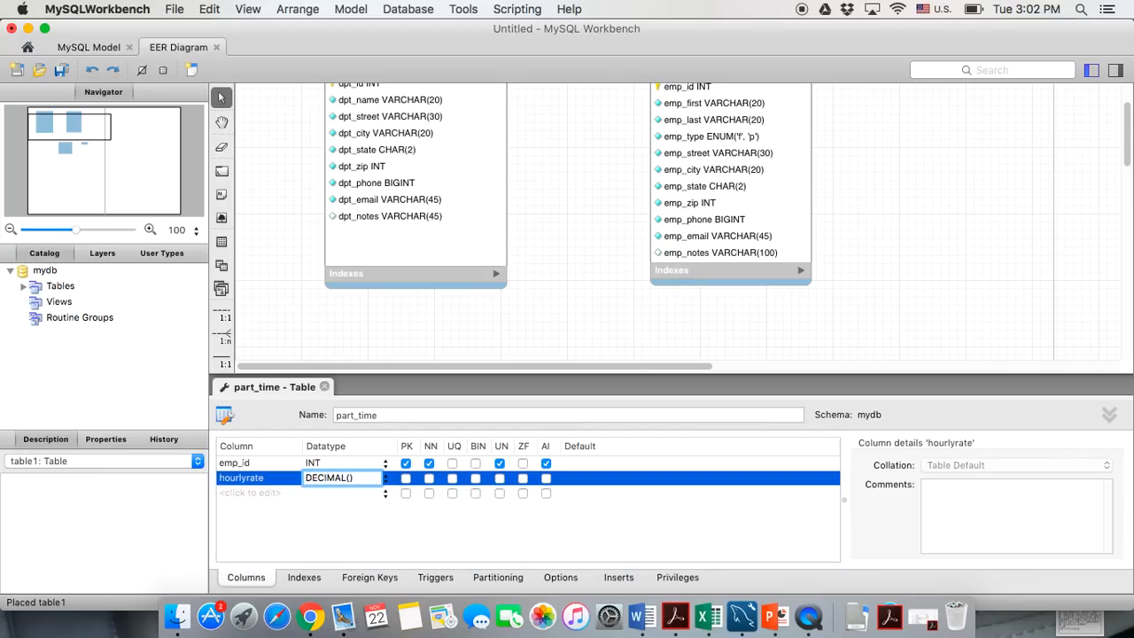
{"action": "type", "text": "5,2"}
{"action": "left_click", "coordinate": [358, 519]}
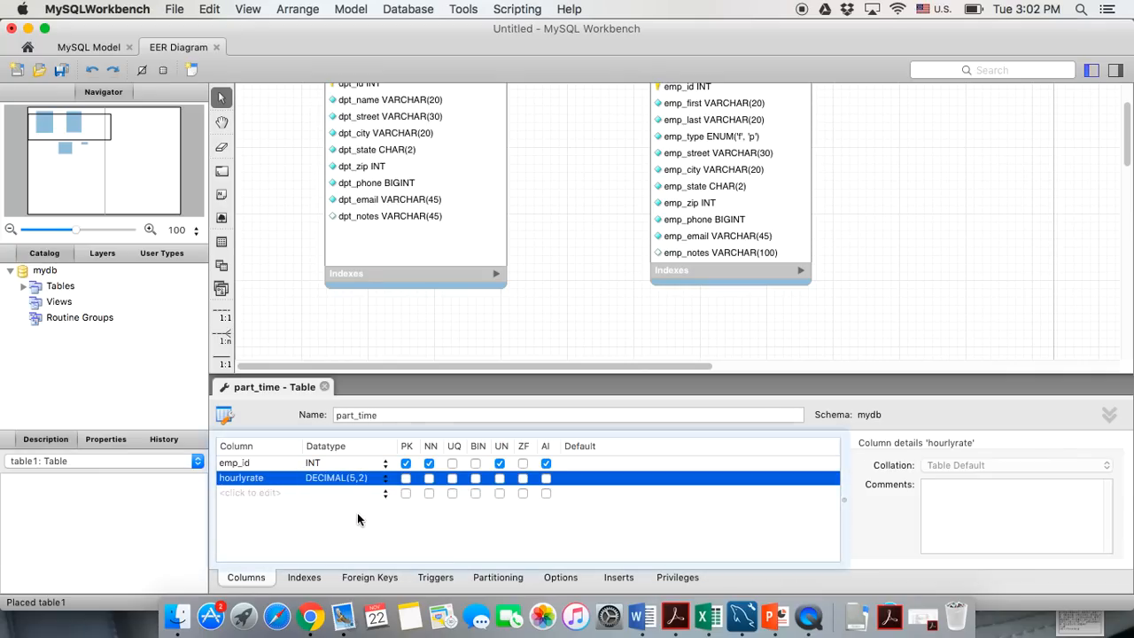
{"action": "left_click", "coordinate": [429, 479]}
Add a required maxhourperweek column of type INT
{"action": "double_click", "coordinate": [272, 493]}
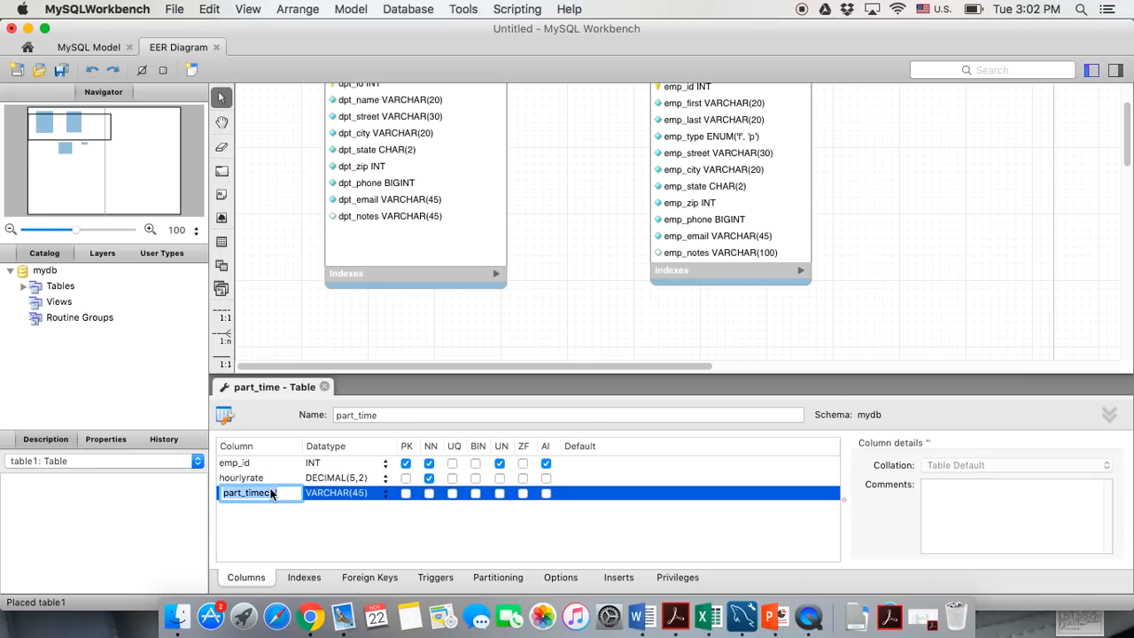
{"action": "type", "text": "max"}
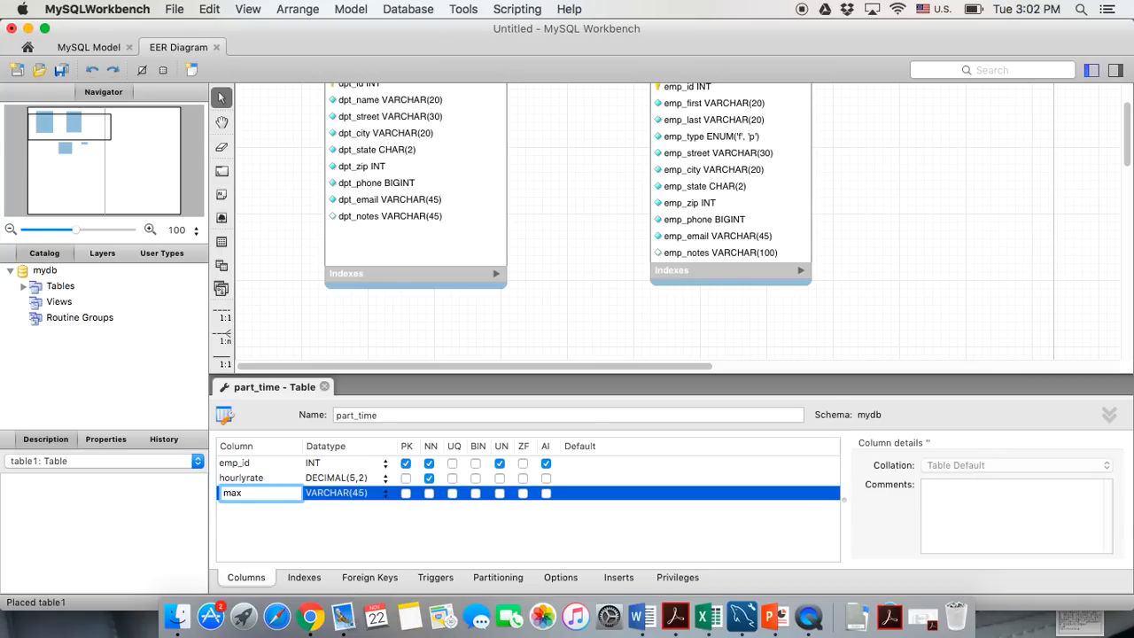
{"action": "type", "text": "hourperweek"}
{"action": "key", "text": "Return"}
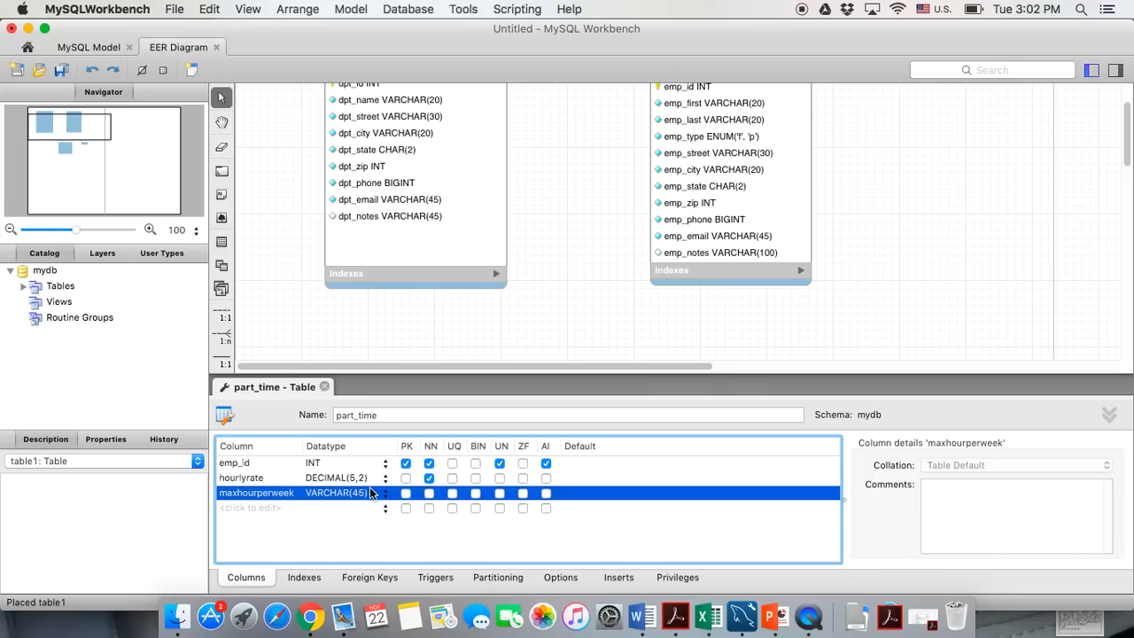
{"action": "left_click", "coordinate": [382, 491]}
{"action": "left_click", "coordinate": [315, 506]}
{"action": "left_click", "coordinate": [431, 497]}
Close the part_time editor and enlarge its box on the diagram
{"action": "left_click", "coordinate": [324, 388]}
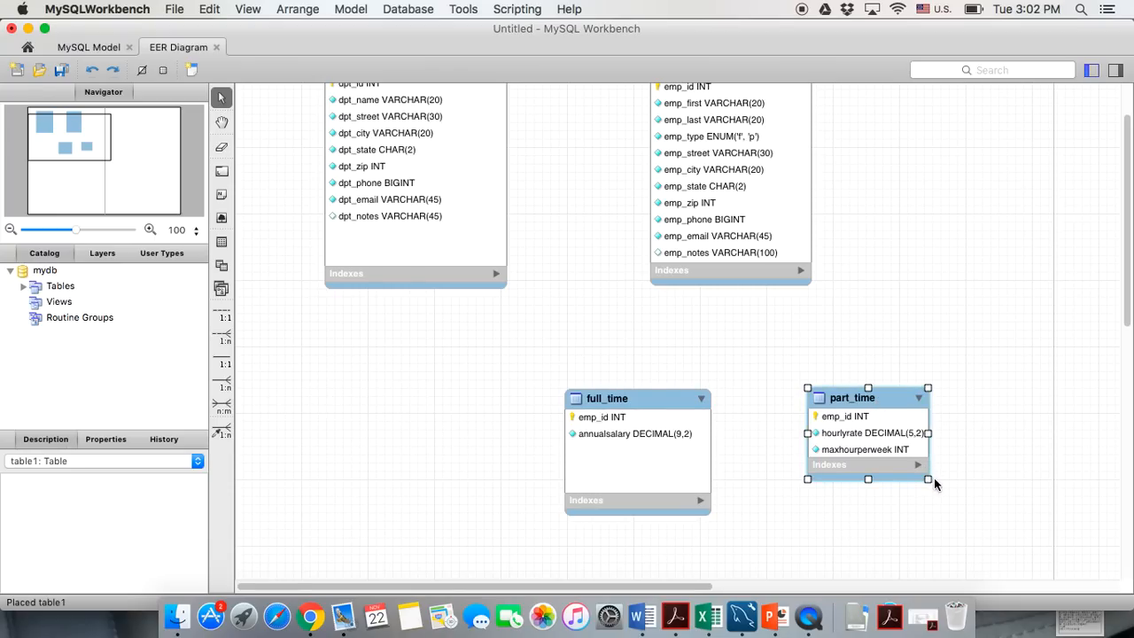
{"action": "left_click_drag", "start_coordinate": [930, 482], "coordinate": [941, 502]}
{"action": "scroll", "coordinate": [771, 364], "scroll_direction": "up", "scroll_amount": 1}
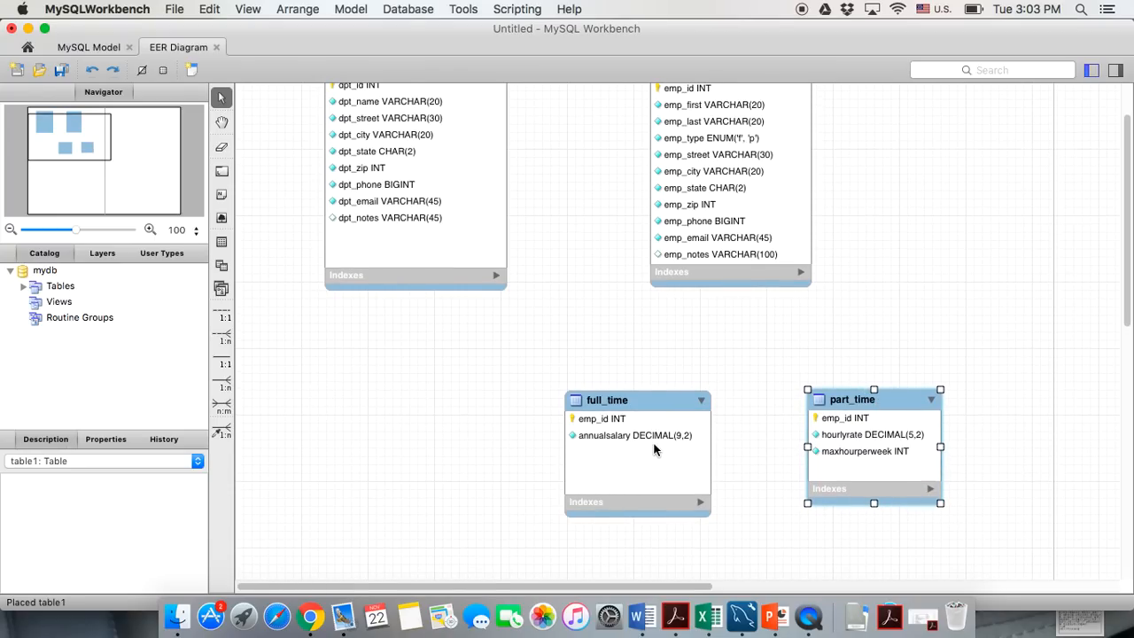
{"action": "scroll", "coordinate": [484, 381], "scroll_direction": "up", "scroll_amount": 5}
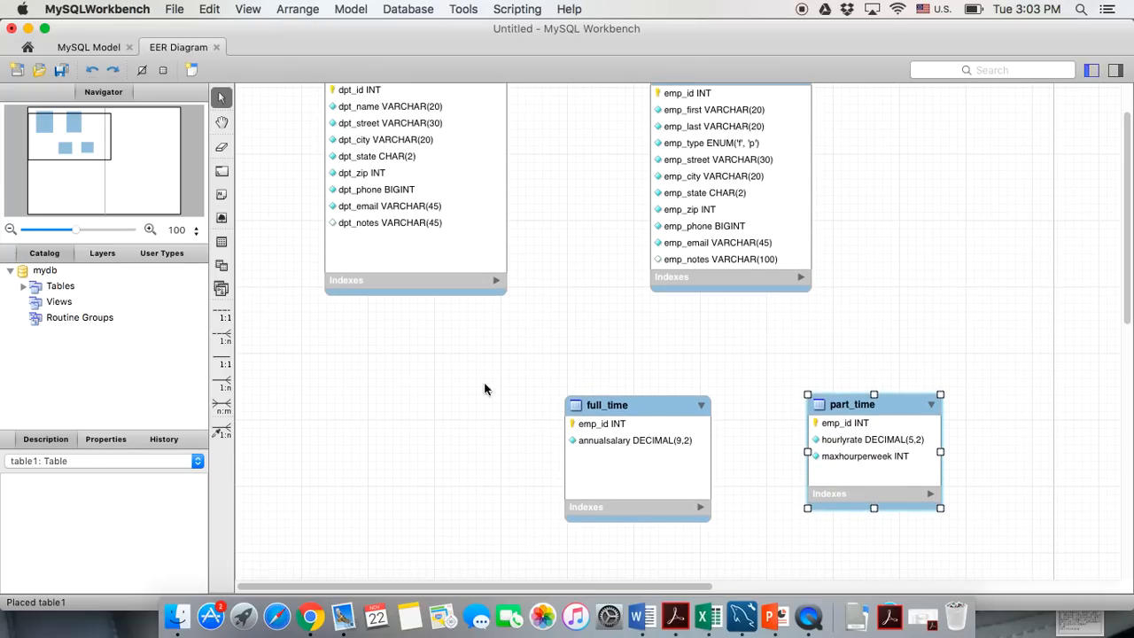
{"action": "scroll", "coordinate": [446, 408], "scroll_direction": "up", "scroll_amount": 2}
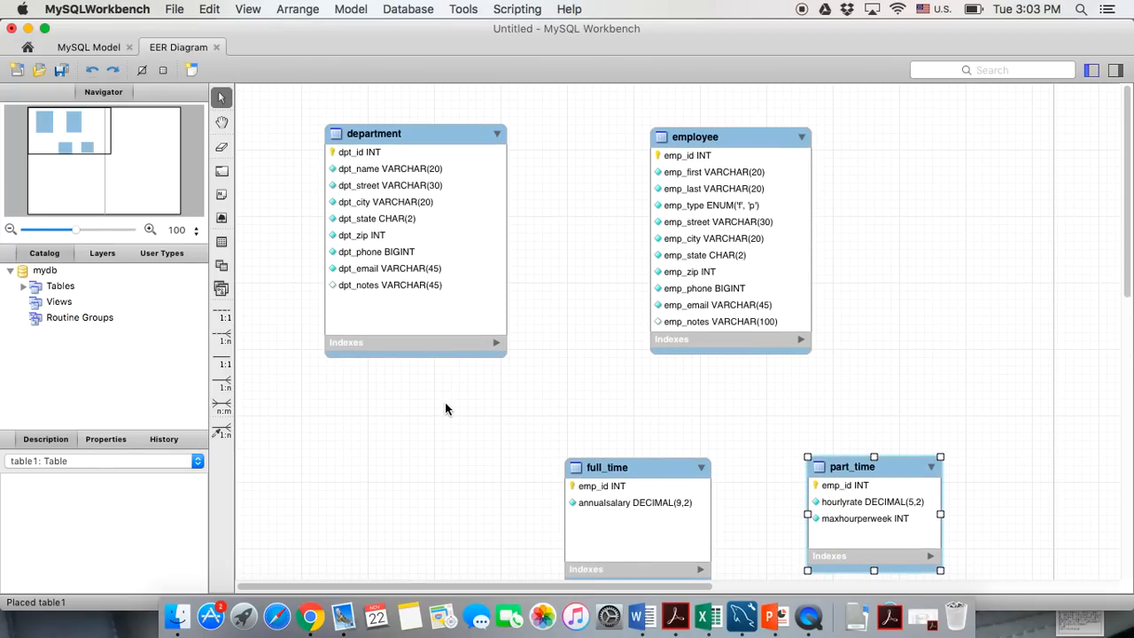
Review the divisions-and-departments rule on the Business rules slide, then minimize PowerPoint
{"action": "left_click", "coordinate": [779, 613]}
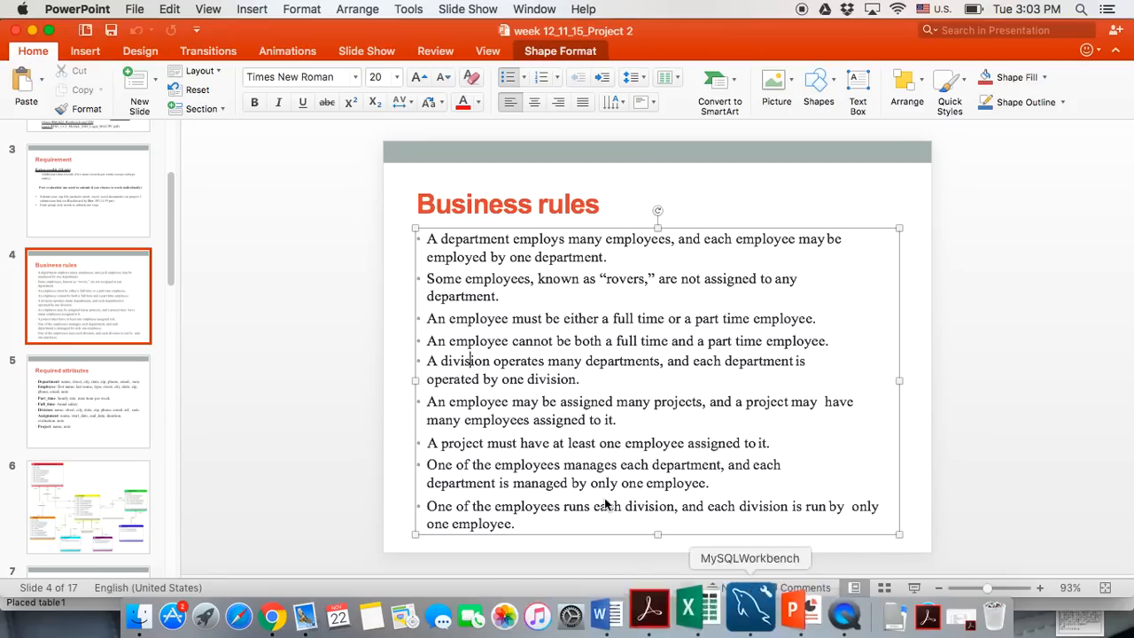
{"action": "left_click", "coordinate": [514, 523]}
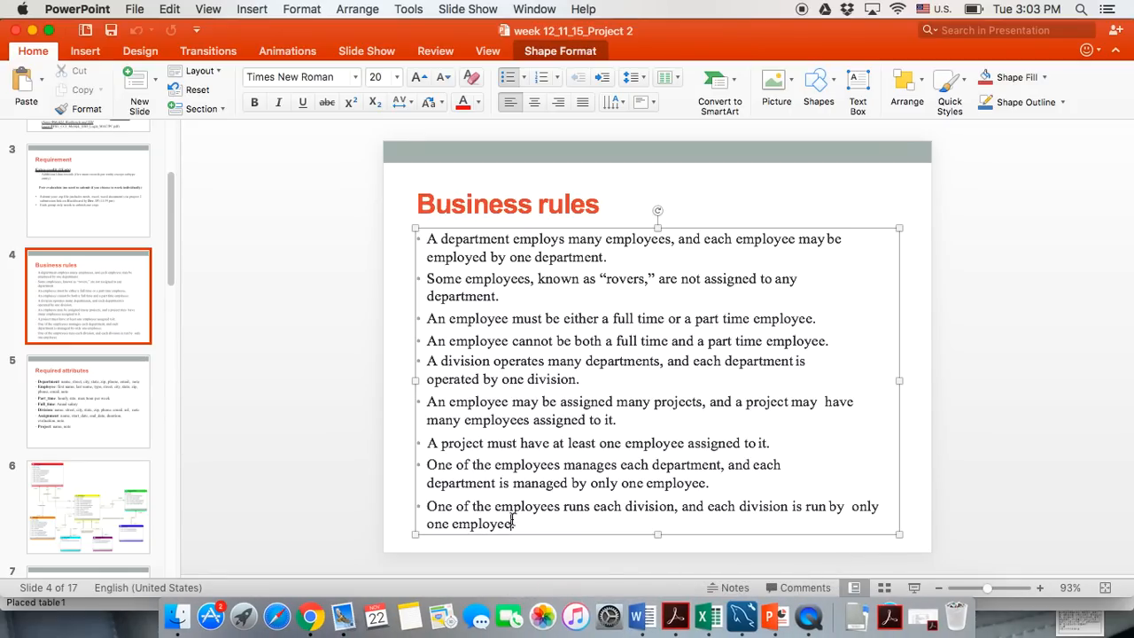
{"action": "left_click", "coordinate": [493, 468]}
{"action": "left_click_drag", "start_coordinate": [428, 361], "coordinate": [632, 379]}
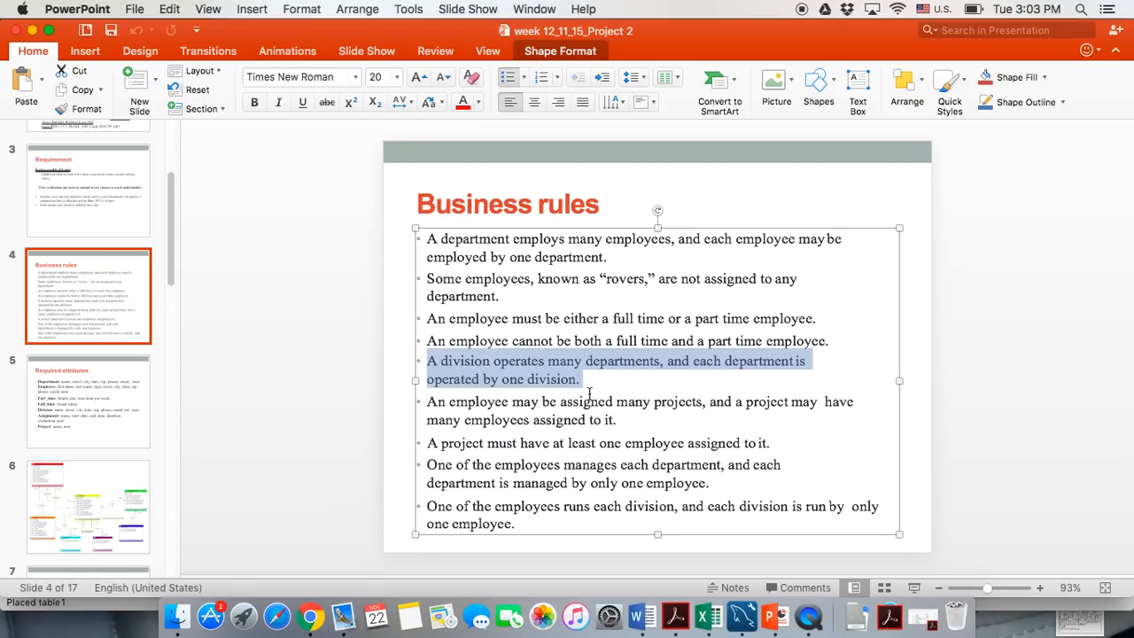
{"action": "left_click", "coordinate": [574, 434]}
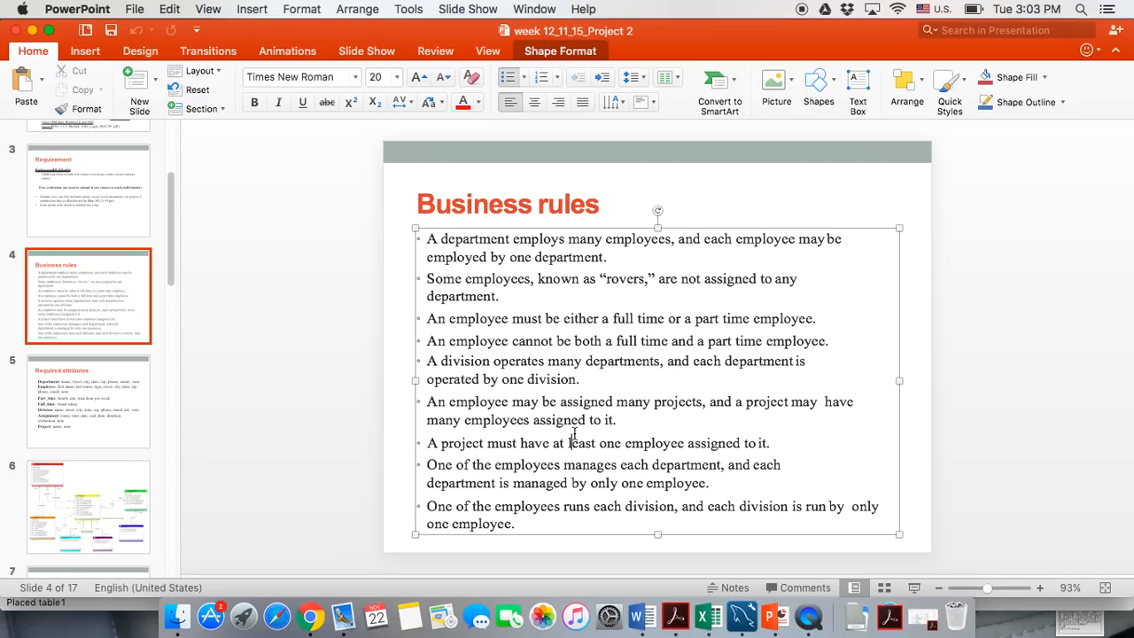
{"action": "scroll", "coordinate": [574, 433], "scroll_direction": "down", "scroll_amount": 1}
{"action": "left_click", "coordinate": [80, 301]}
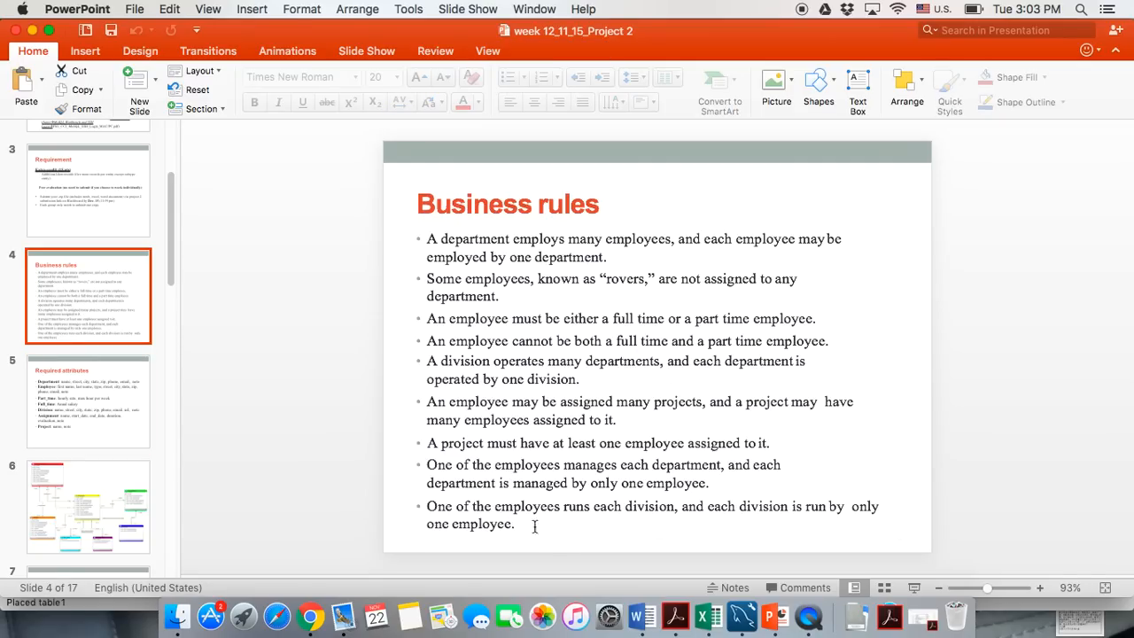
{"action": "left_click", "coordinate": [32, 31]}
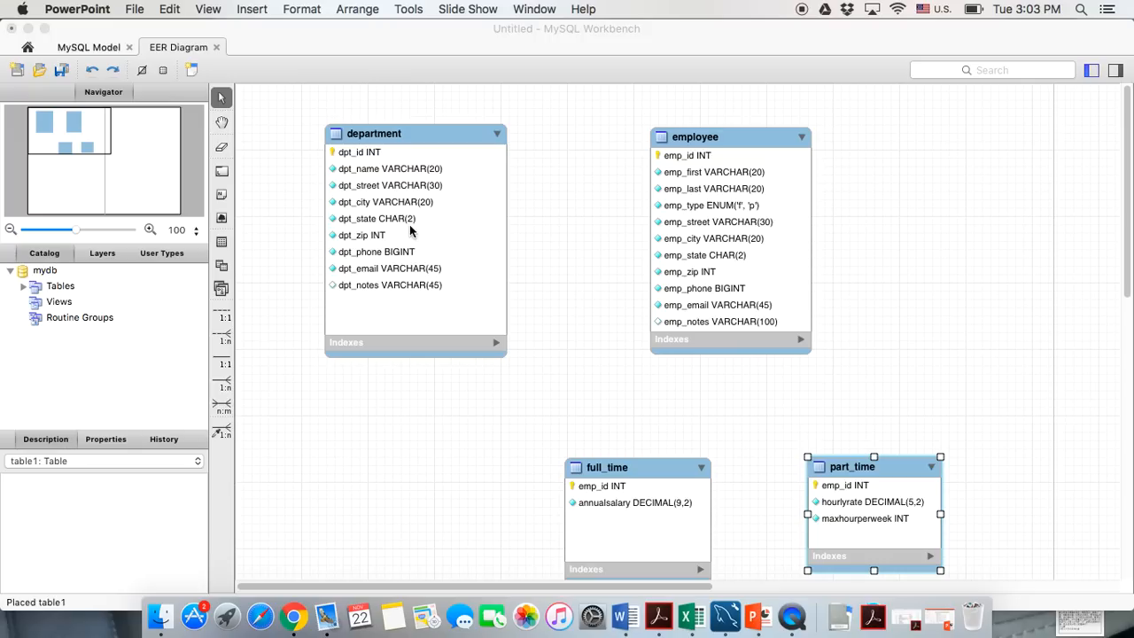
Place a new table below department, name it devision, and start its iddevision column
{"action": "left_click", "coordinate": [222, 241]}
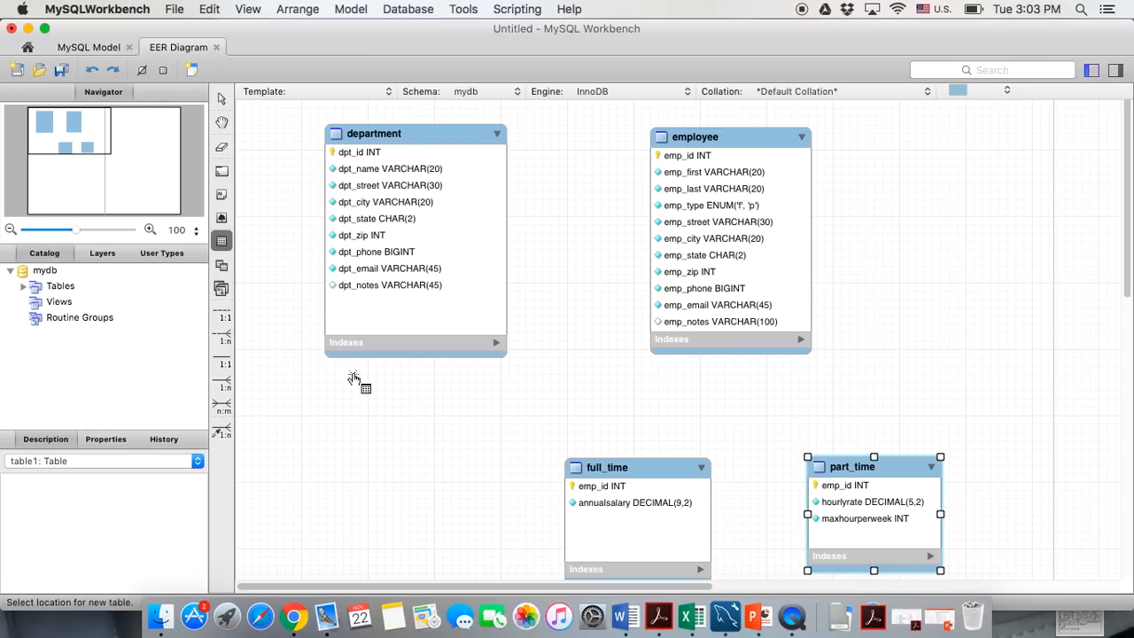
{"action": "left_click", "coordinate": [351, 448]}
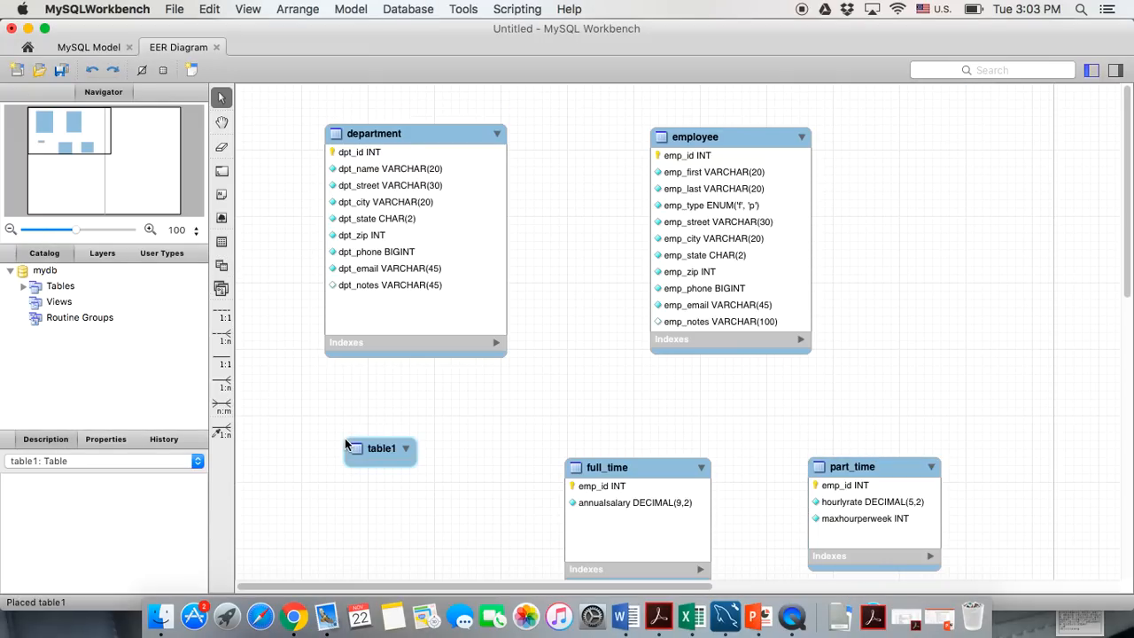
{"action": "double_click", "coordinate": [387, 456]}
{"action": "type", "text": "de"}
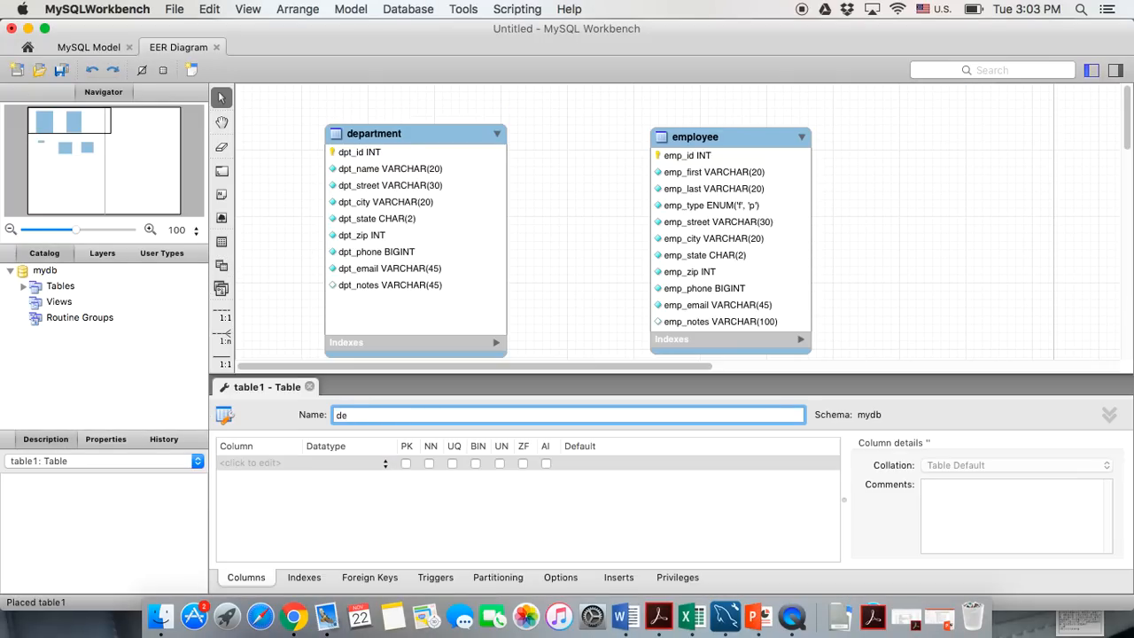
{"action": "type", "text": "vision"}
{"action": "double_click", "coordinate": [258, 465]}
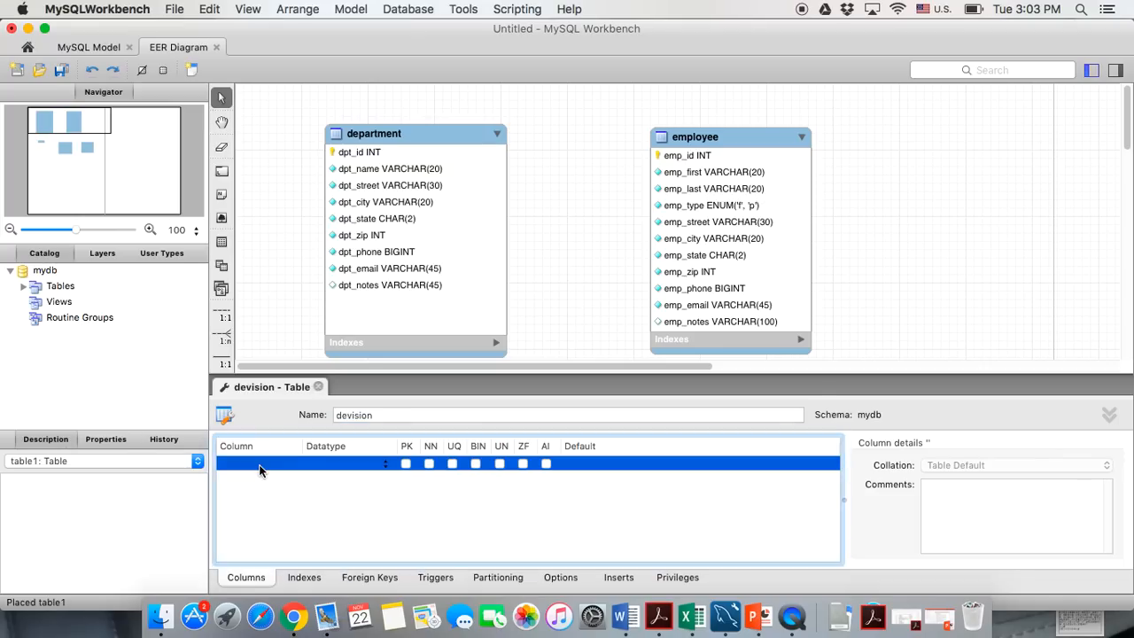
{"action": "scroll", "coordinate": [426, 177], "scroll_direction": "down", "scroll_amount": 6}
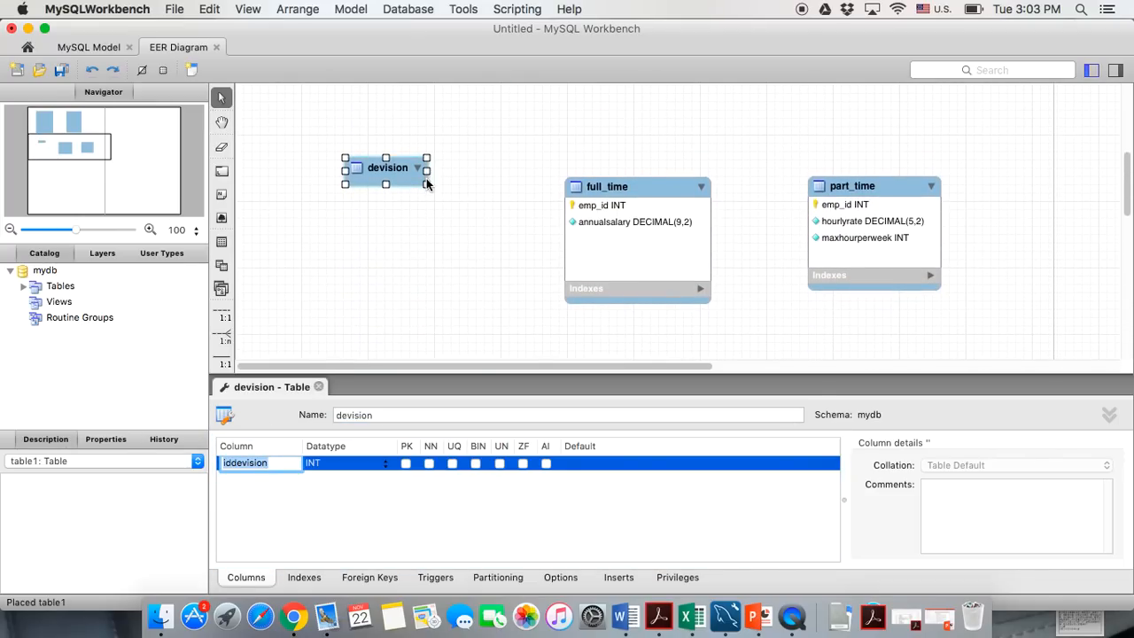
Resize the devision box and rename its key column div_id, unsigned and auto-increment
{"action": "key", "text": "Return"}
{"action": "left_click_drag", "start_coordinate": [430, 217], "coordinate": [481, 316]}
{"action": "left_click_drag", "start_coordinate": [417, 171], "coordinate": [416, 153]}
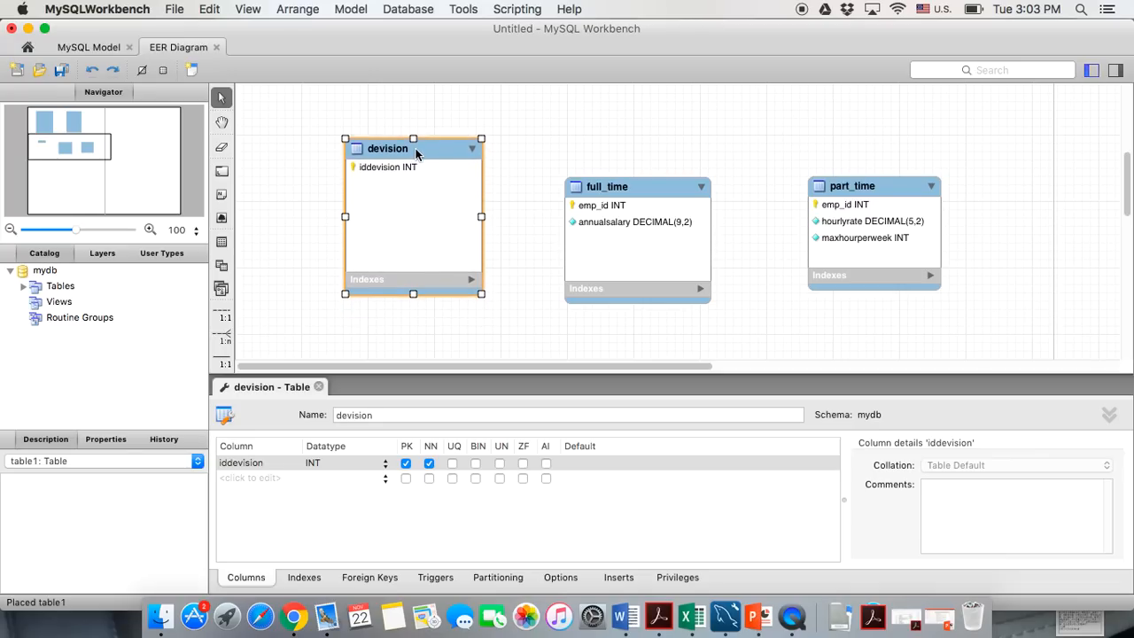
{"action": "double_click", "coordinate": [255, 463]}
{"action": "type", "text": "div_id"}
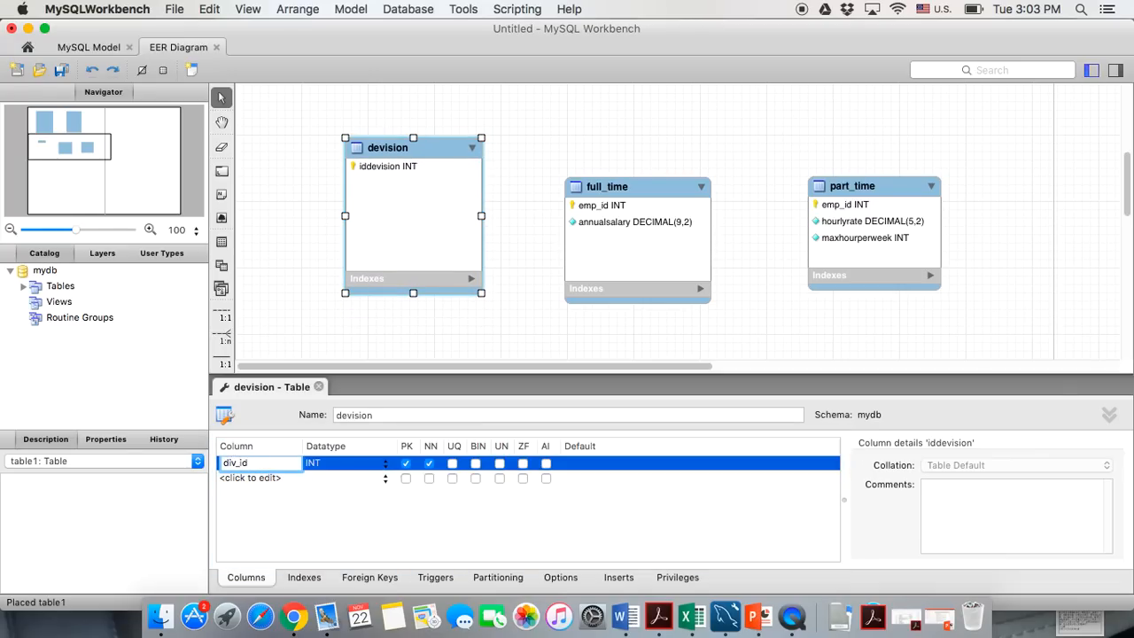
{"action": "key", "text": "Return"}
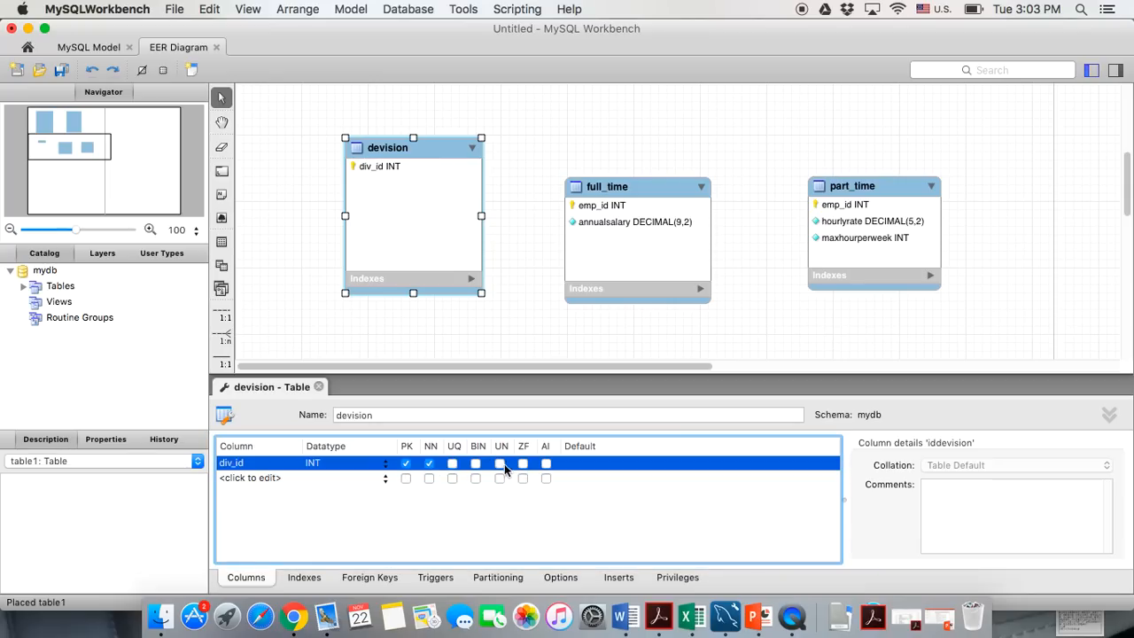
{"action": "left_click", "coordinate": [500, 462]}
{"action": "left_click", "coordinate": [545, 462]}
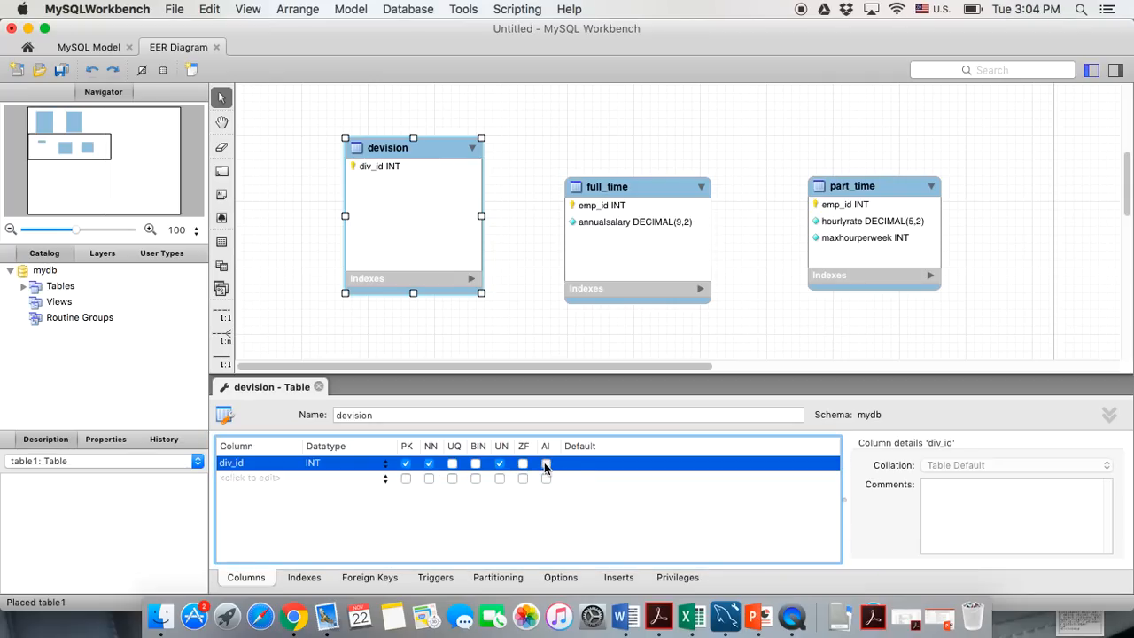
Add a required div_name column of type VARCHAR(20)
{"action": "left_click", "coordinate": [250, 479]}
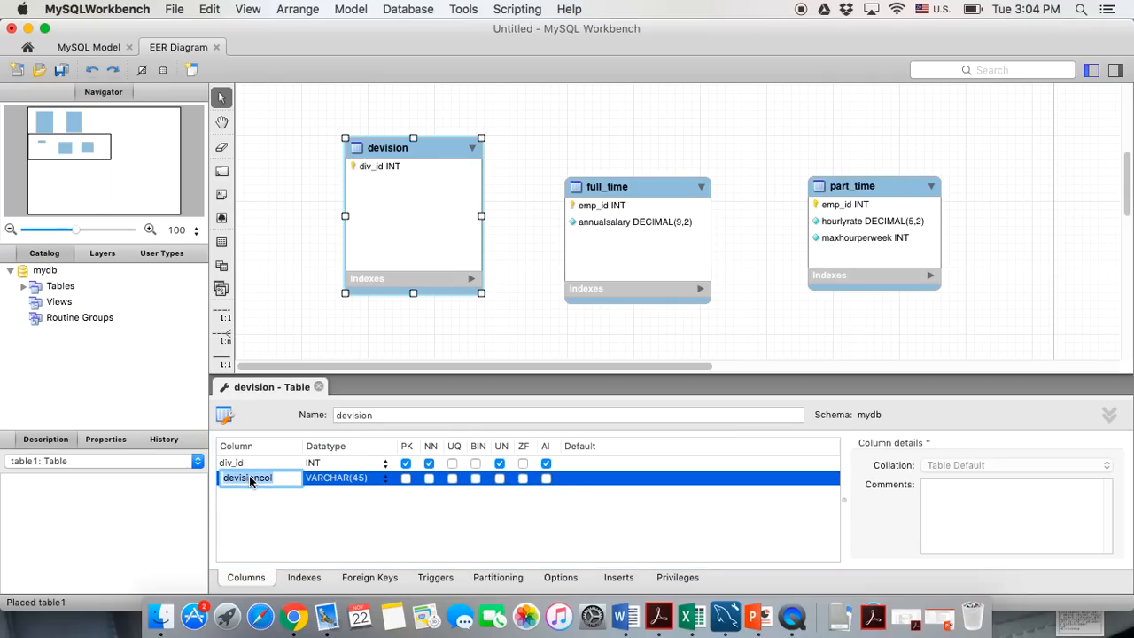
{"action": "type", "text": "div_name"}
{"action": "key", "text": "Return"}
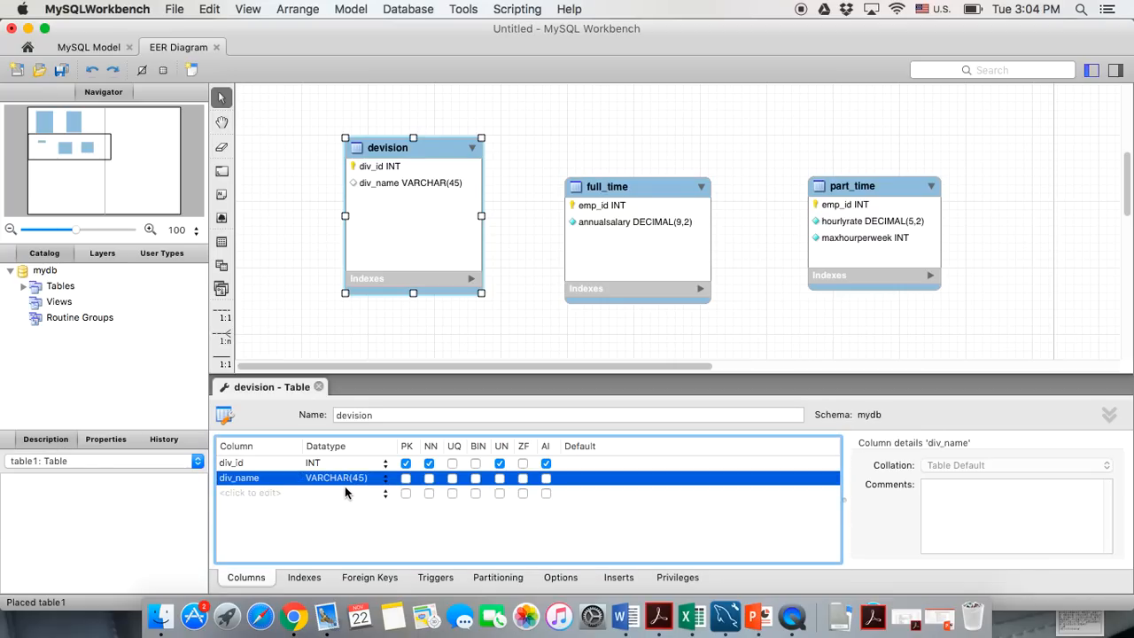
{"action": "left_click", "coordinate": [366, 480]}
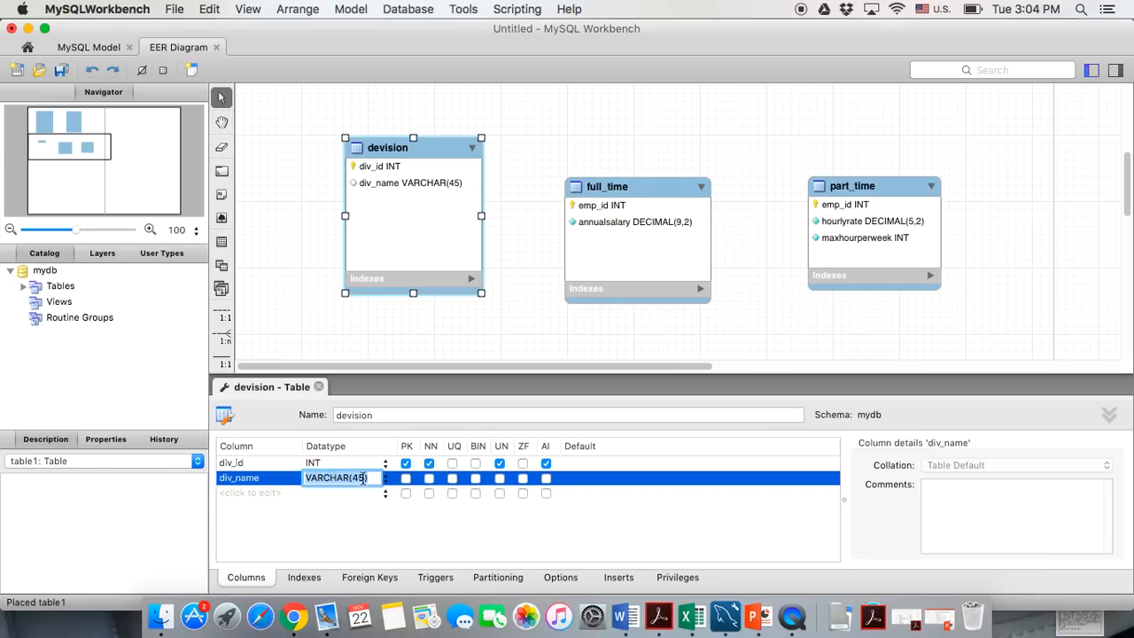
{"action": "left_click", "coordinate": [365, 479]}
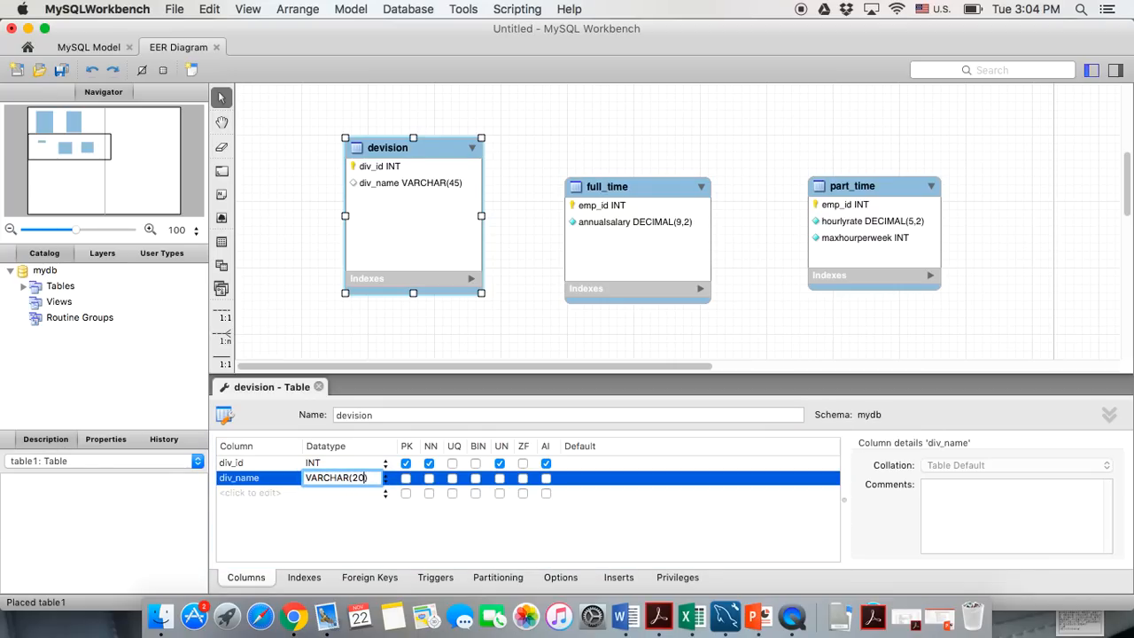
{"action": "left_click", "coordinate": [384, 535]}
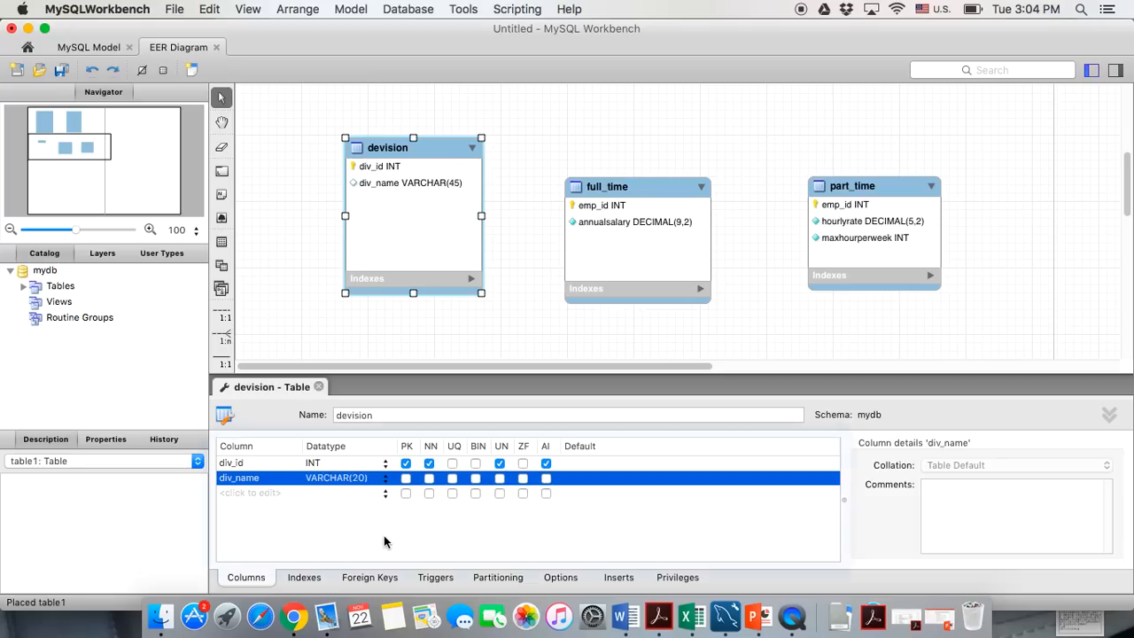
{"action": "left_click", "coordinate": [429, 479]}
Add a required div_street VARCHAR(30) column and begin a div_city column
{"action": "left_click", "coordinate": [276, 494]}
{"action": "type", "text": "div_street"}
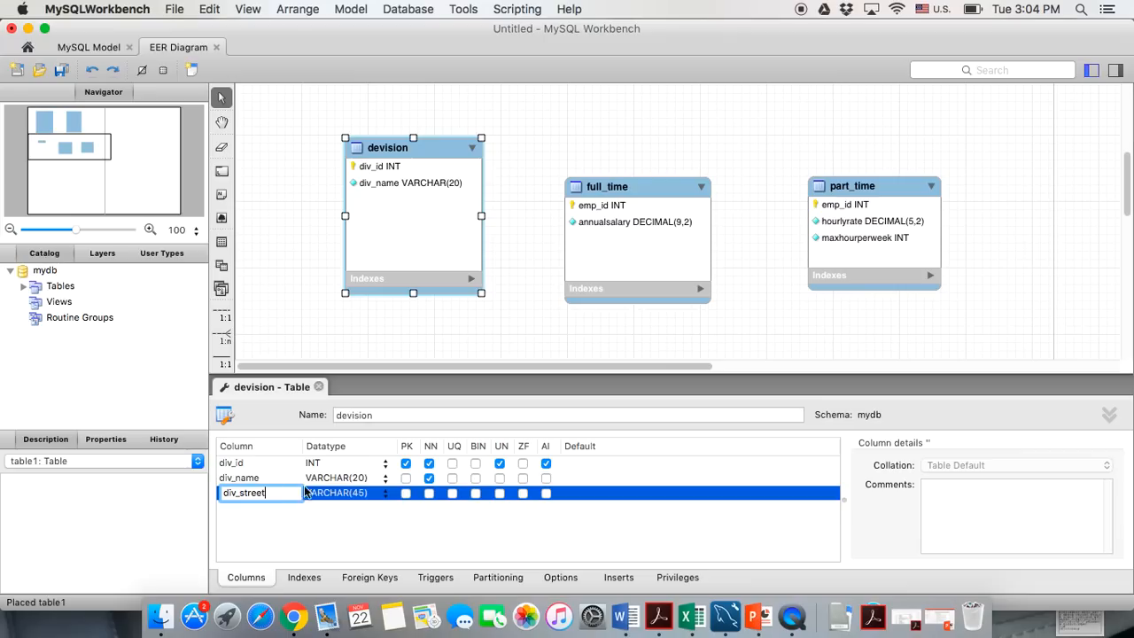
{"action": "left_click", "coordinate": [362, 493]}
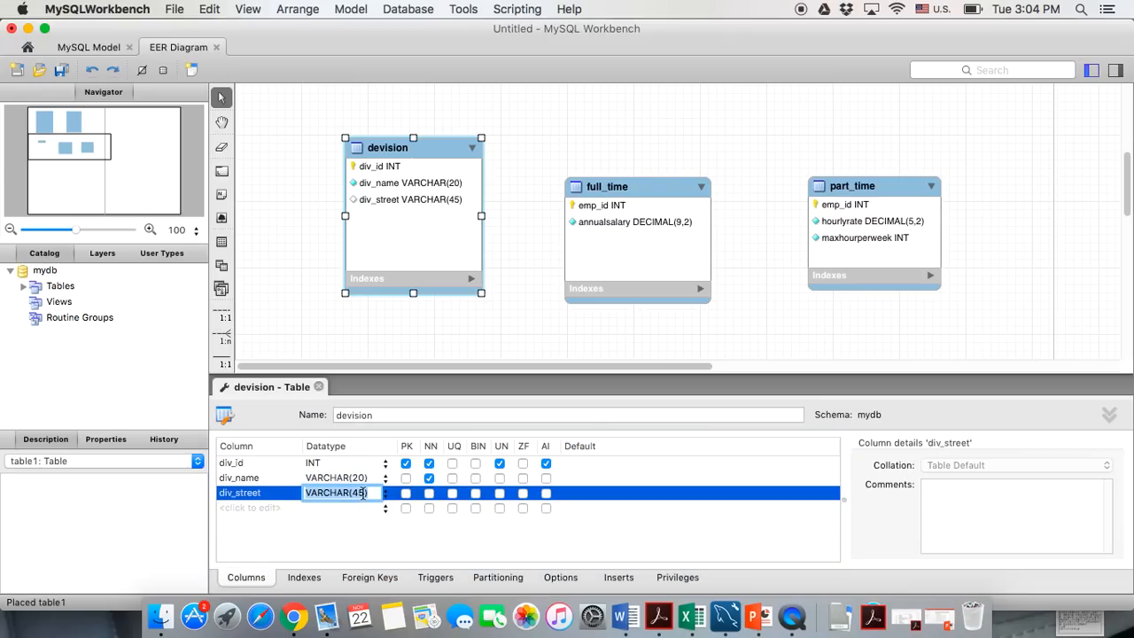
{"action": "left_click", "coordinate": [363, 493]}
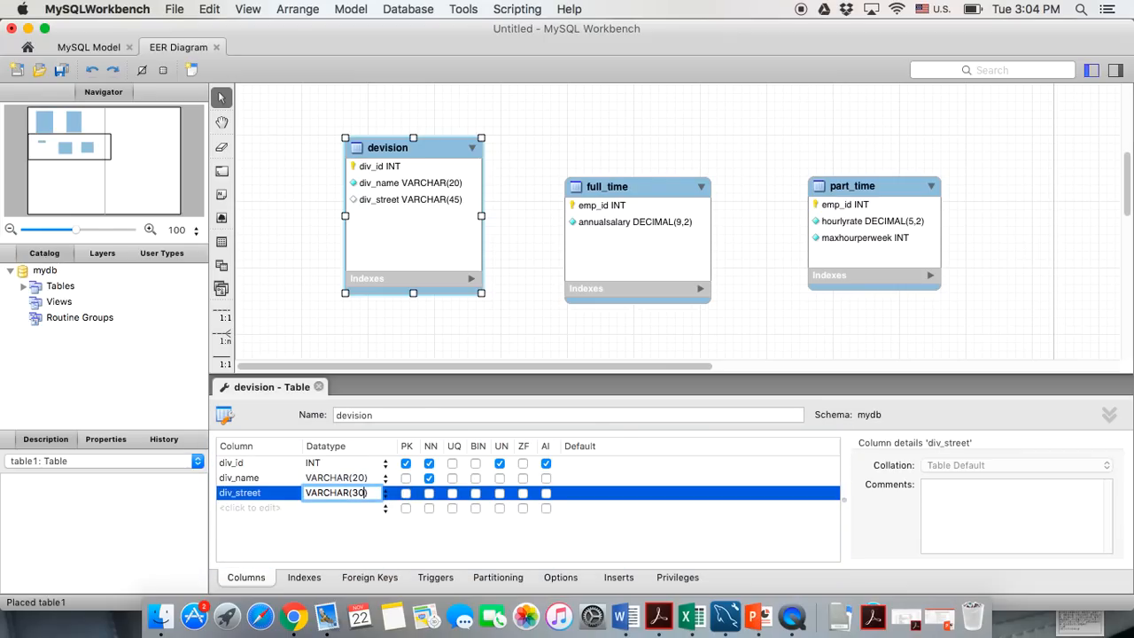
{"action": "left_click", "coordinate": [429, 493]}
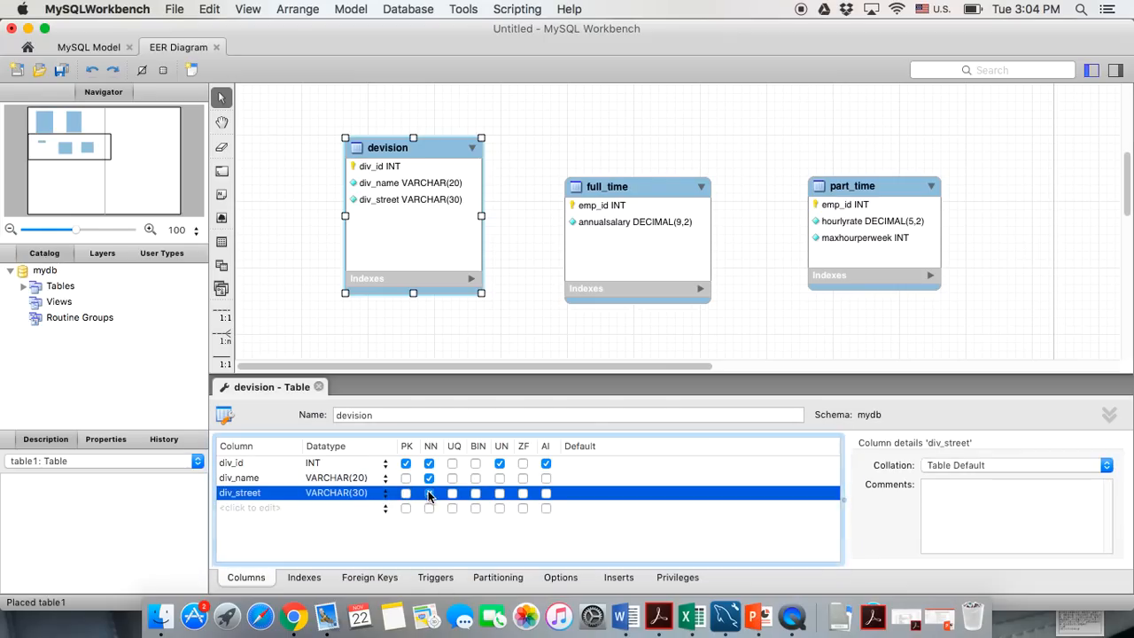
{"action": "left_click", "coordinate": [262, 507]}
{"action": "type", "text": "di"}
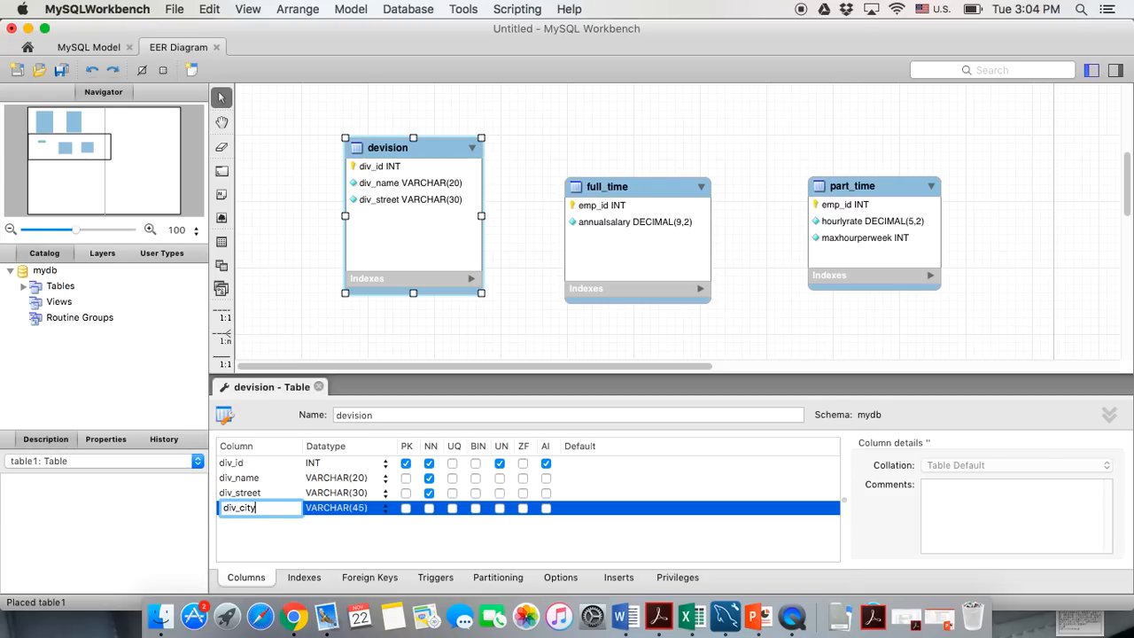
{"action": "type", "text": "v_city"}
Make div_city a required VARCHAR(20) column
{"action": "left_click", "coordinate": [429, 508]}
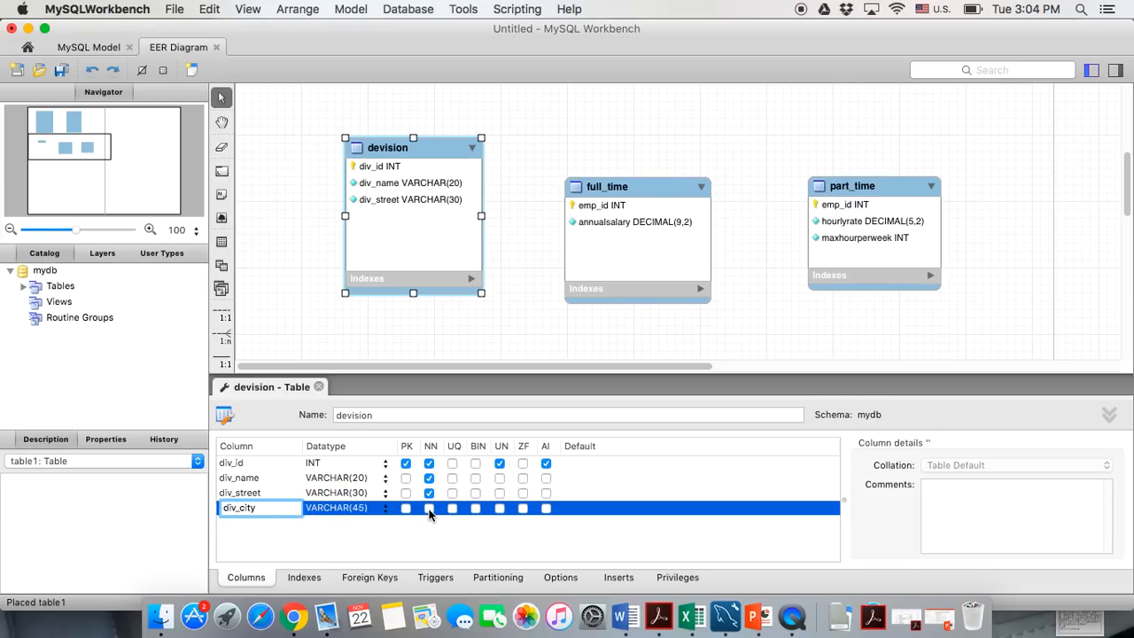
{"action": "double_click", "coordinate": [361, 507]}
{"action": "left_click", "coordinate": [362, 507]}
{"action": "key", "text": "BackSpace"}
{"action": "key", "text": "BackSpace"}
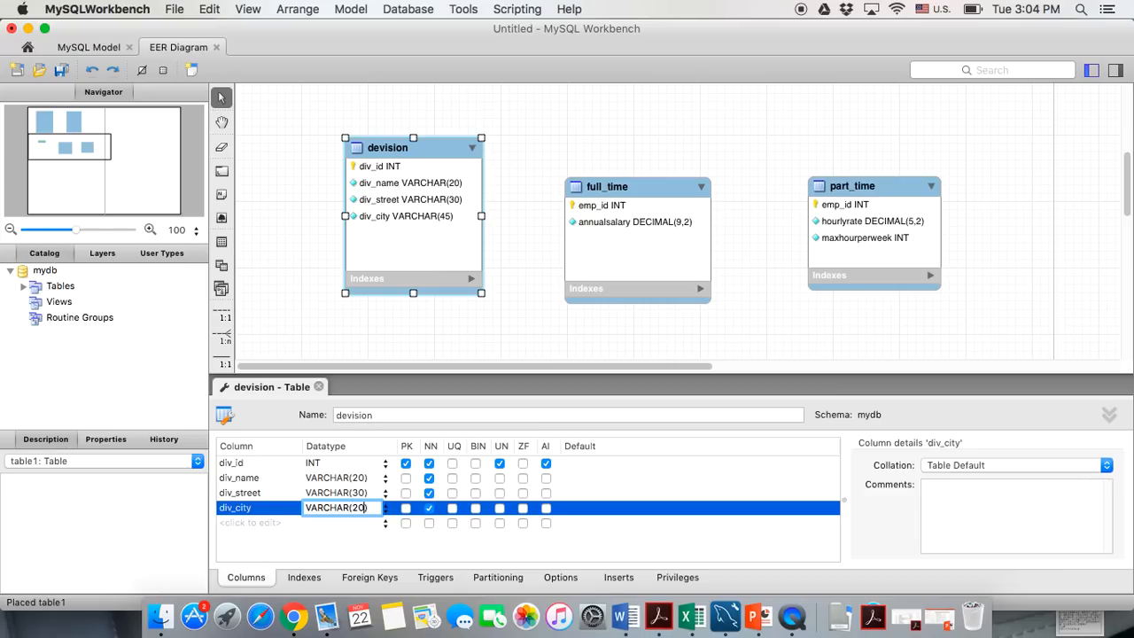
{"action": "left_click", "coordinate": [244, 523]}
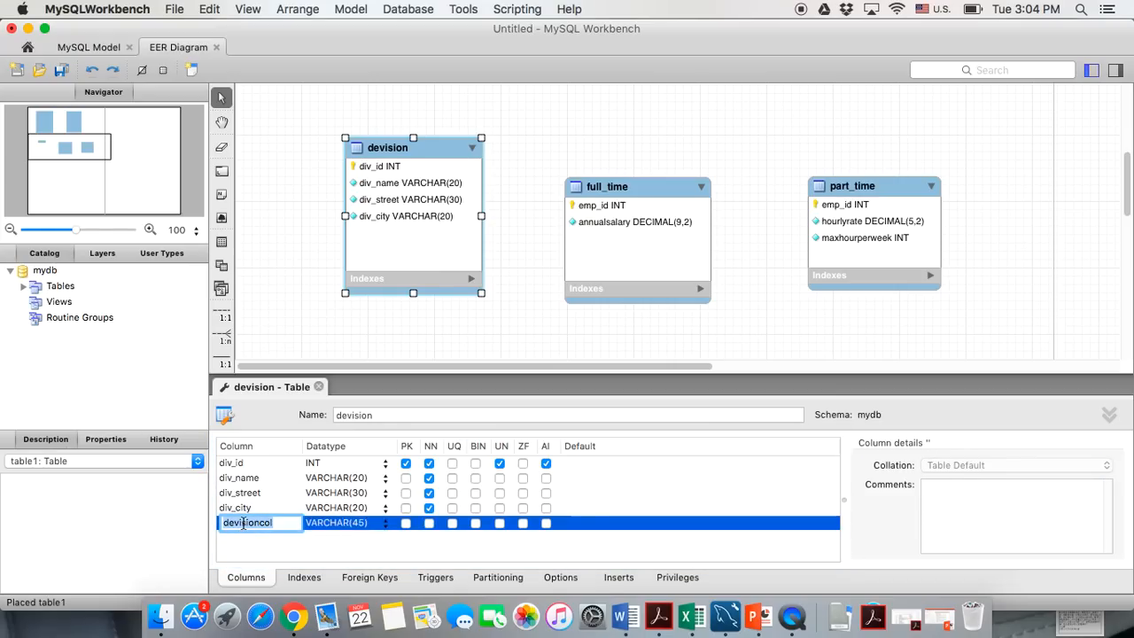
Add a div_state column of type CHAR(2)
{"action": "type", "text": "div_state"}
{"action": "key", "text": "Tab"}
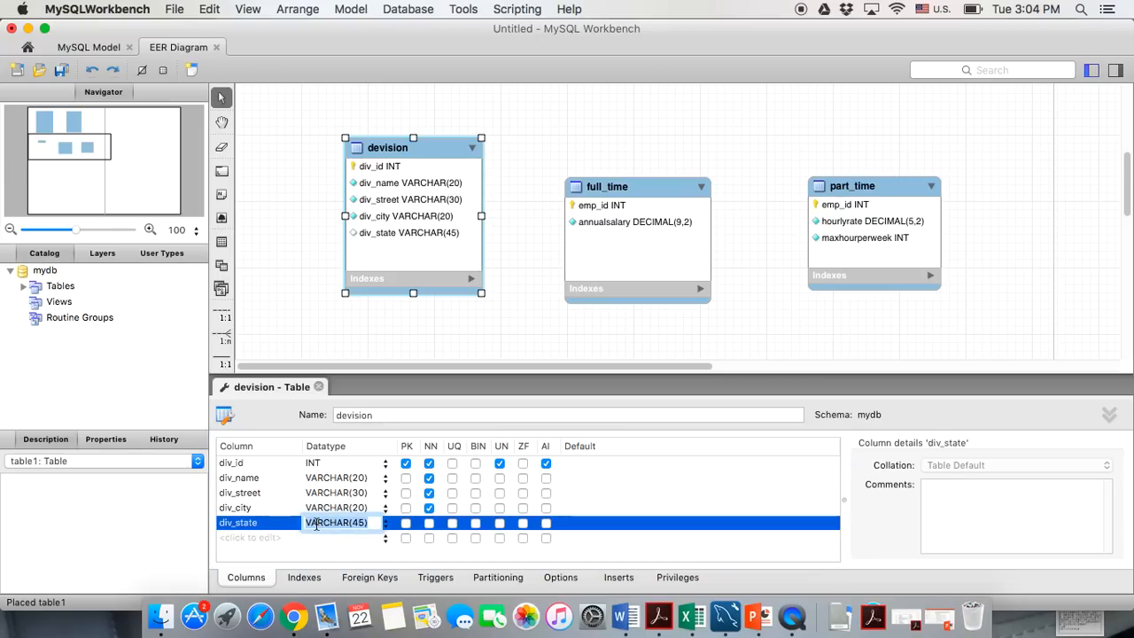
{"action": "type", "text": "CHAR()"}
{"action": "key", "text": "Right"}
{"action": "key", "text": "Left"}
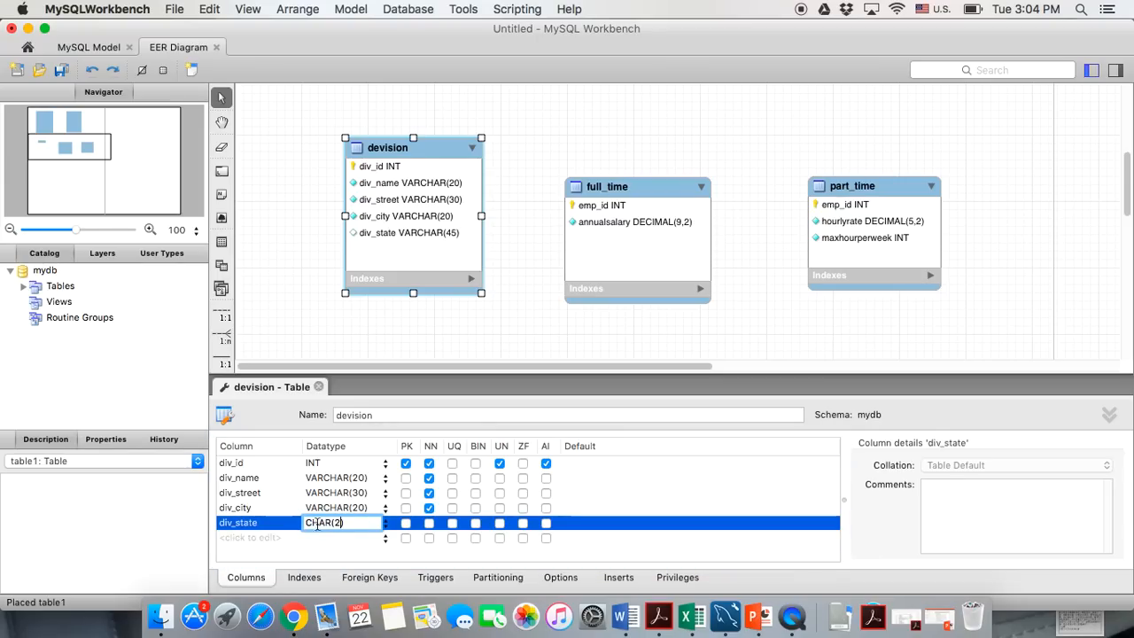
{"action": "type", "text": "2"}
{"action": "key", "text": "Return"}
Add div_zip as a required, unsigned INT column
{"action": "left_click", "coordinate": [275, 544]}
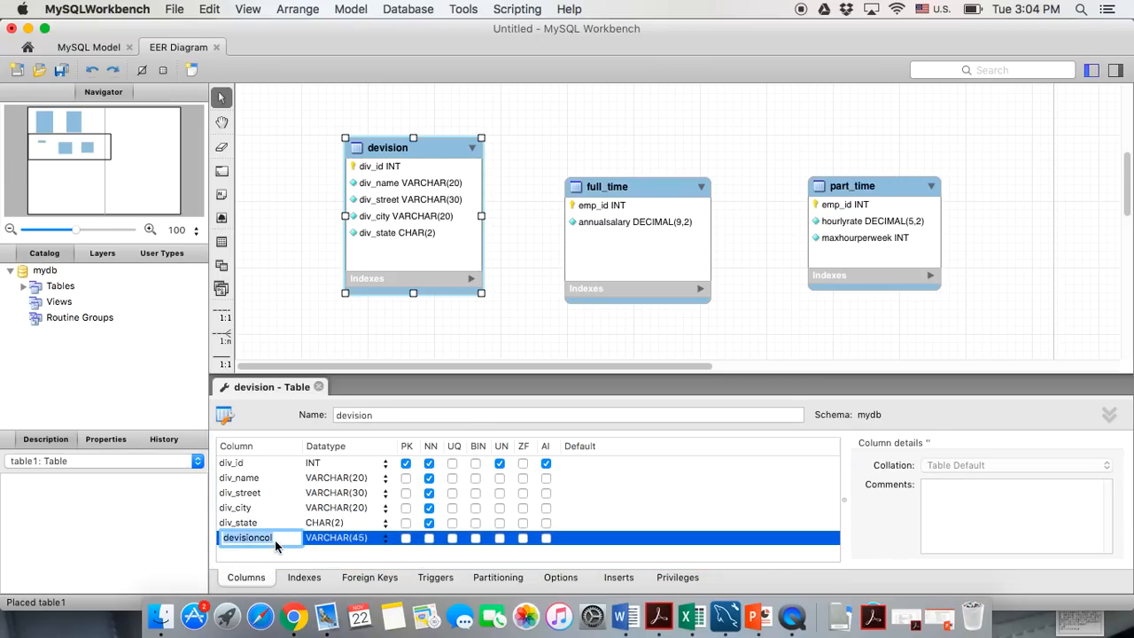
{"action": "type", "text": "di"}
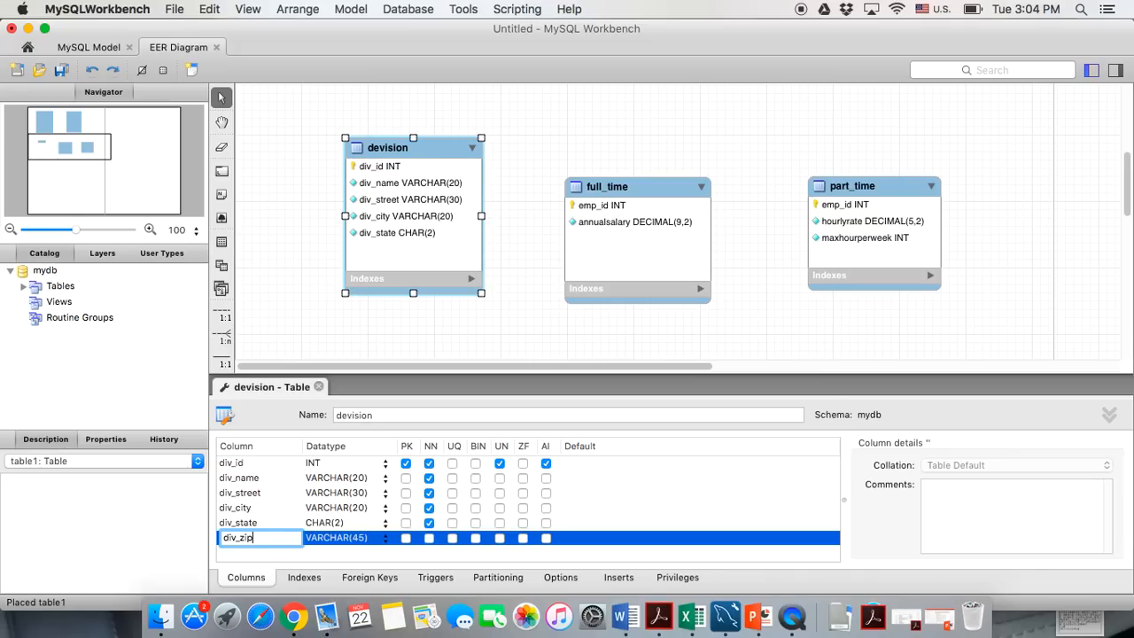
{"action": "type", "text": "v_zip"}
{"action": "key", "text": "Return"}
{"action": "left_click", "coordinate": [385, 542]}
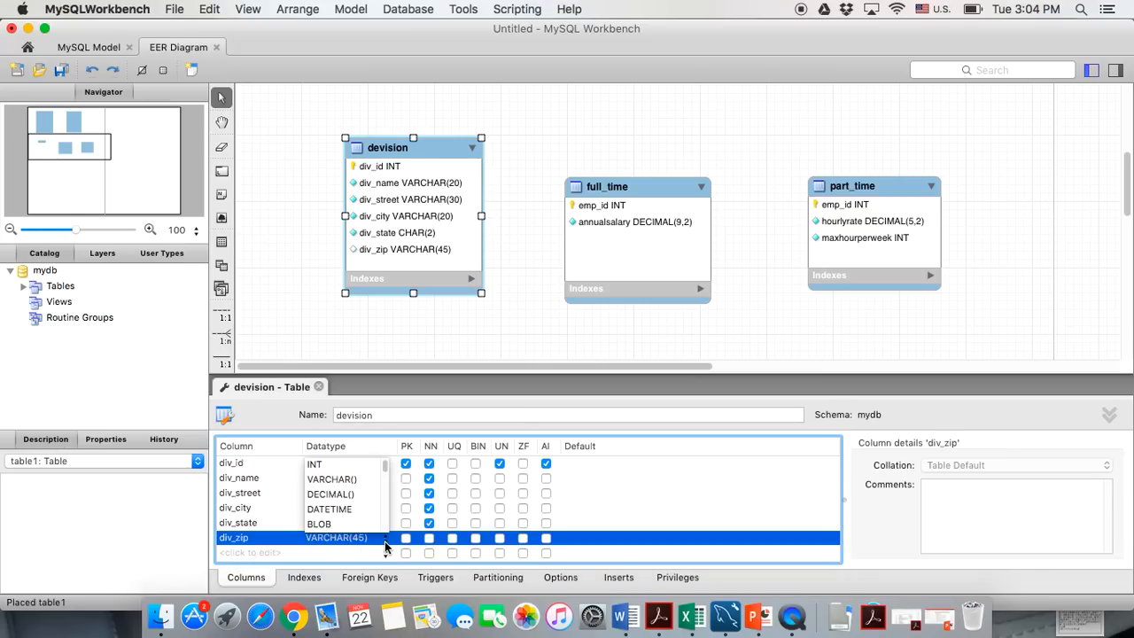
{"action": "left_click", "coordinate": [354, 464]}
{"action": "left_click", "coordinate": [429, 538]}
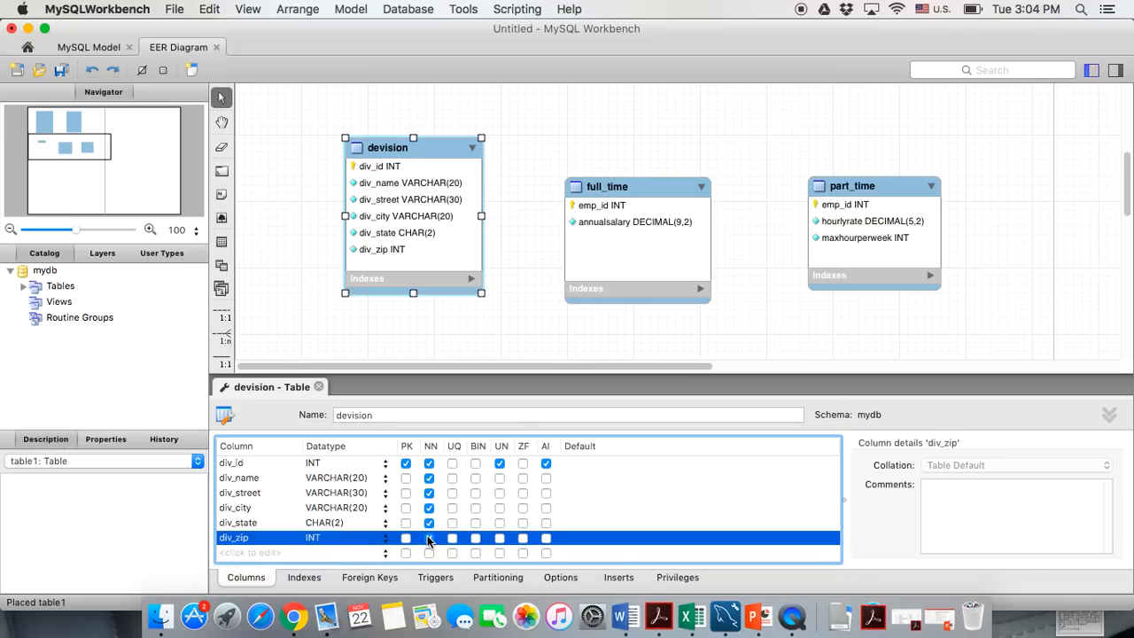
{"action": "left_click", "coordinate": [500, 538]}
Add div_phone as a required, unsigned BIGINT column
{"action": "left_click", "coordinate": [250, 551]}
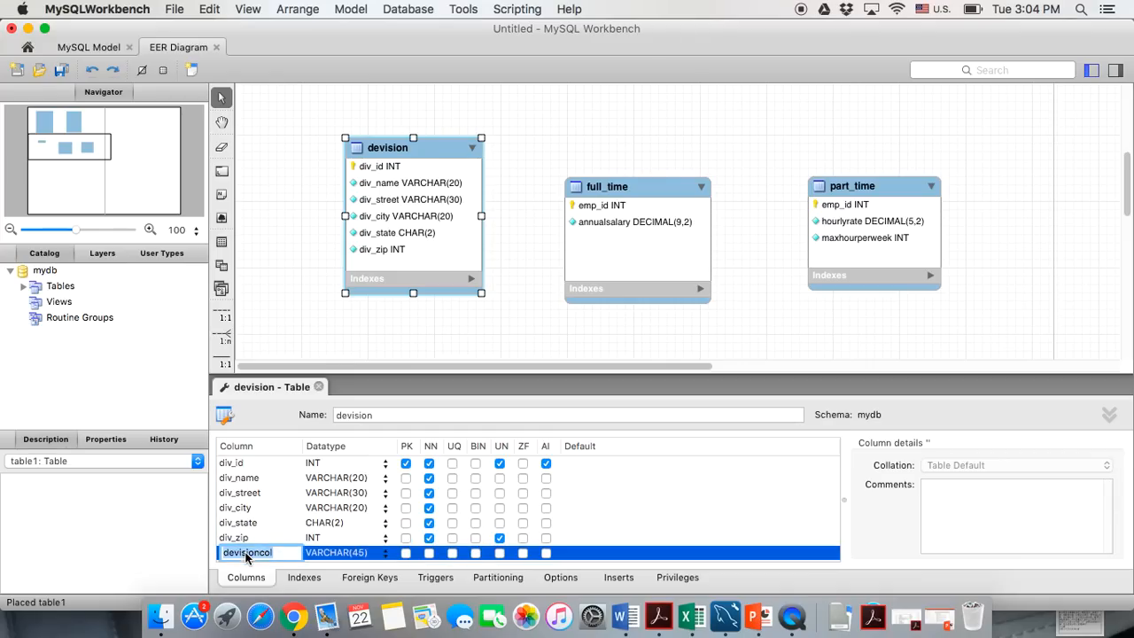
{"action": "type", "text": "div_phone"}
{"action": "left_click", "coordinate": [383, 552]}
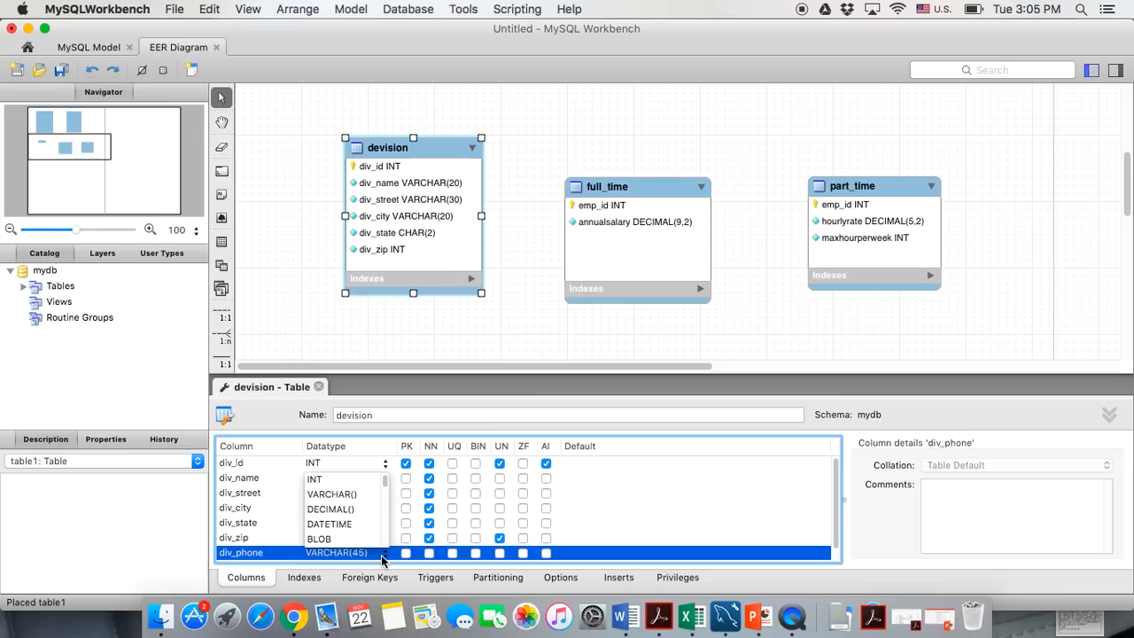
{"action": "left_click", "coordinate": [383, 556]}
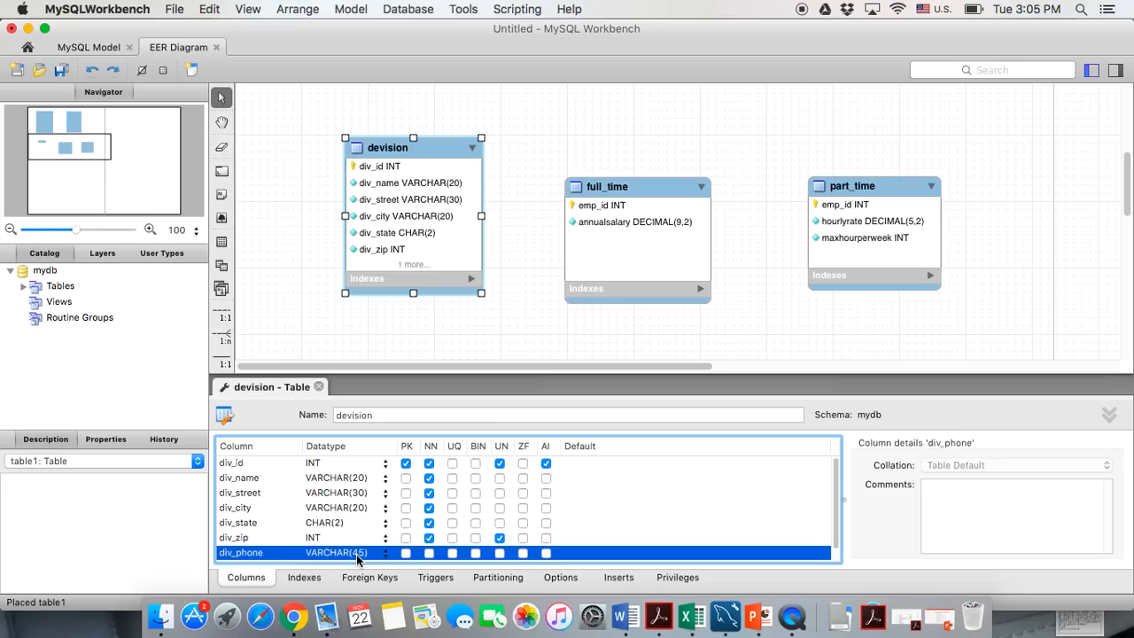
{"action": "double_click", "coordinate": [357, 558]}
{"action": "type", "text": "BI"}
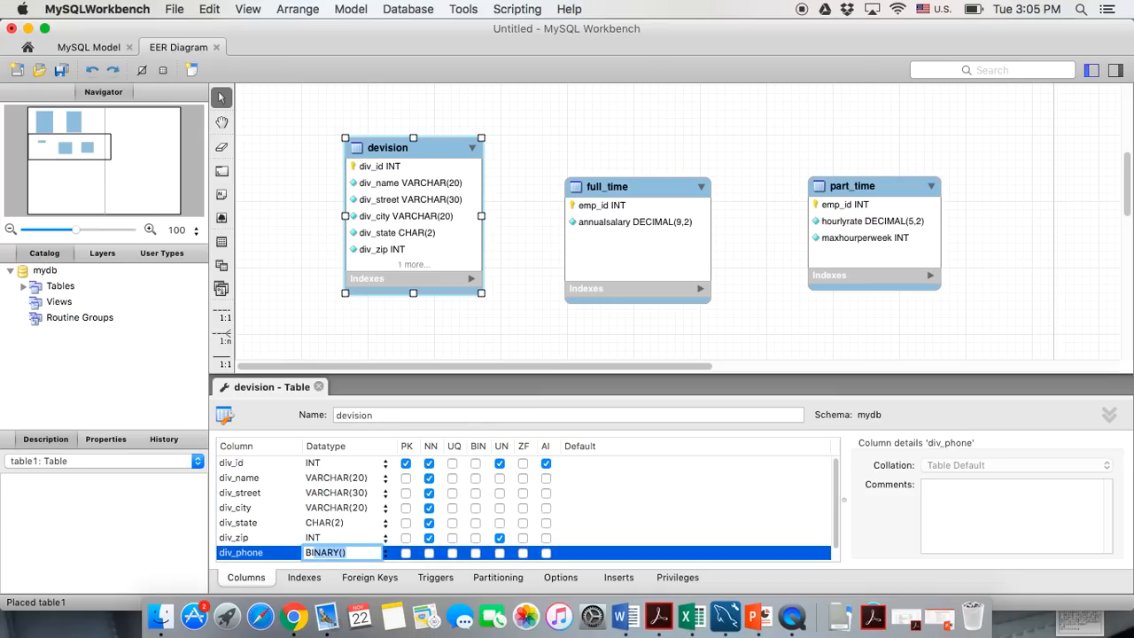
{"action": "type", "text": "G"}
{"action": "key", "text": "Right"}
{"action": "left_click", "coordinate": [429, 552]}
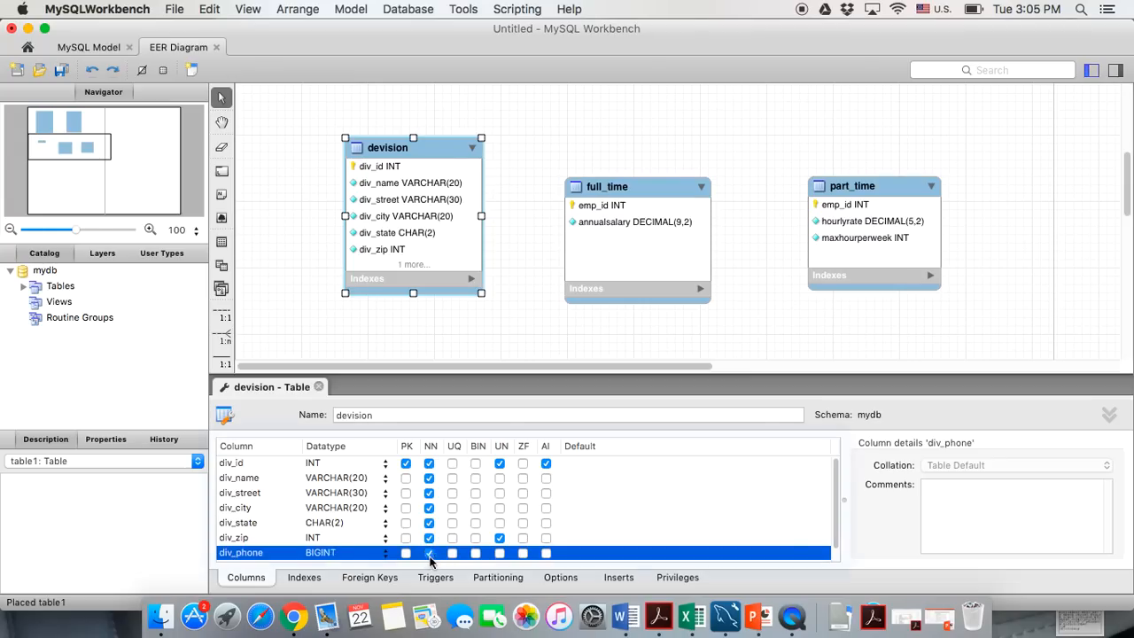
{"action": "left_click", "coordinate": [499, 552]}
{"action": "scroll", "coordinate": [350, 521], "scroll_direction": "down", "scroll_amount": 1}
{"action": "double_click", "coordinate": [239, 553]}
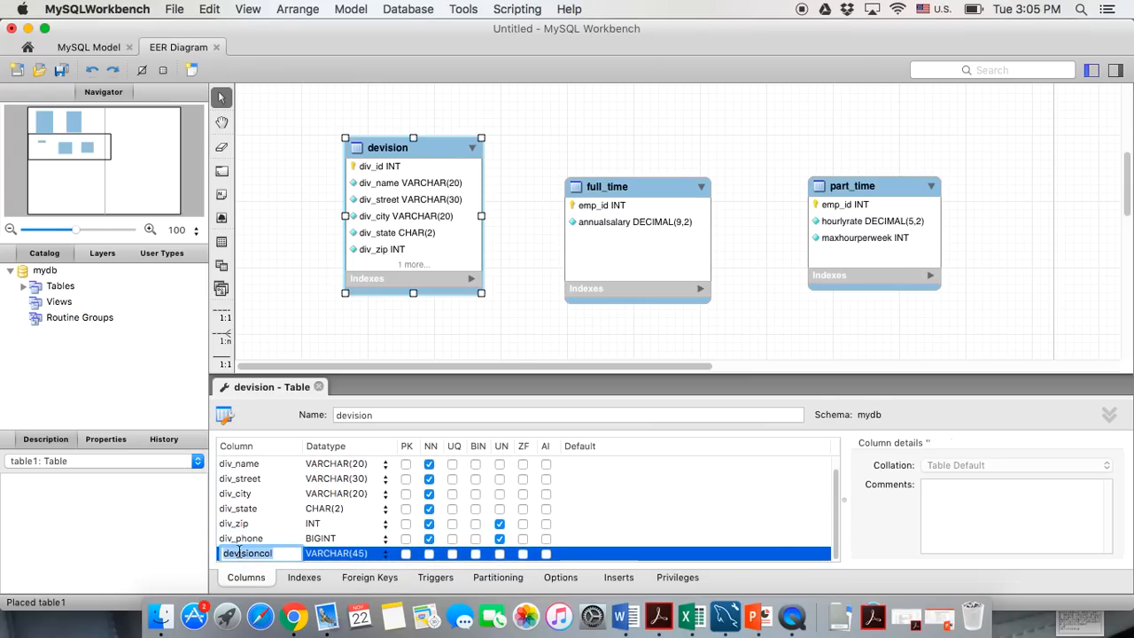
Add div_email and div_url as required (NN) VARCHAR(45) columns to the devision table
{"action": "type", "text": "div"}
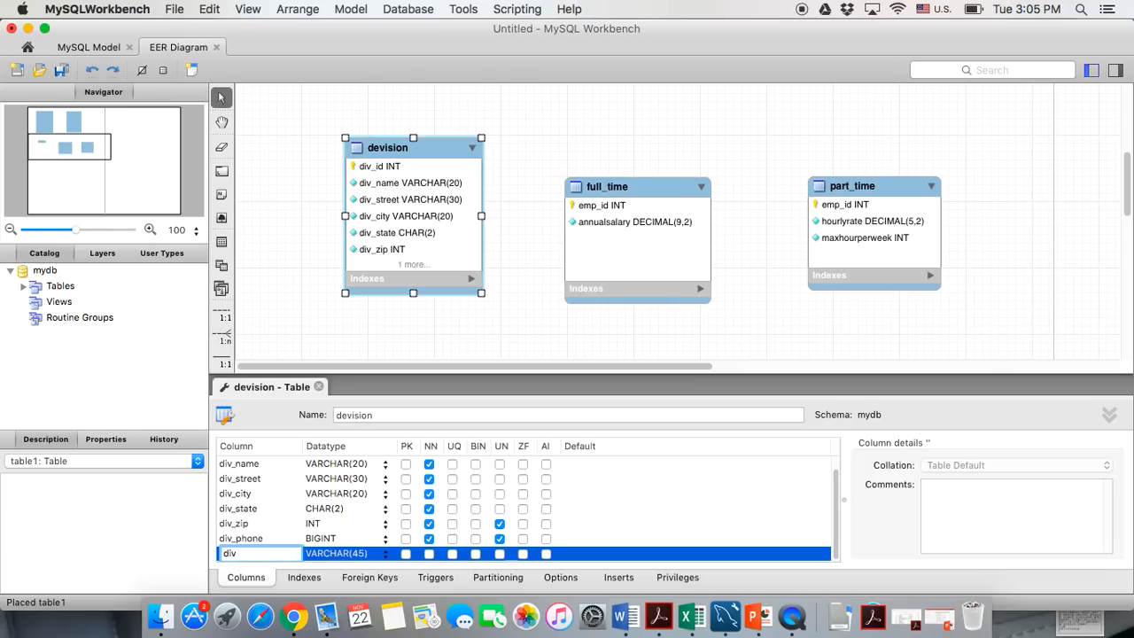
{"action": "type", "text": "_email"}
{"action": "left_click", "coordinate": [429, 553]}
{"action": "scroll", "coordinate": [349, 538], "scroll_direction": "down", "scroll_amount": 2}
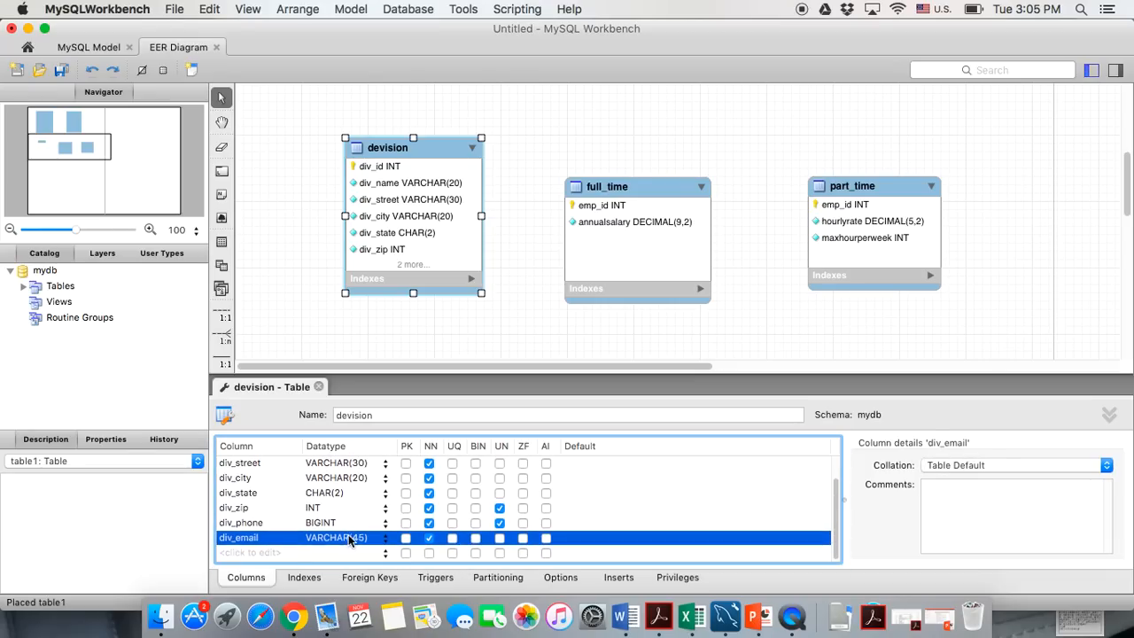
{"action": "double_click", "coordinate": [238, 557]}
{"action": "type", "text": "div_"}
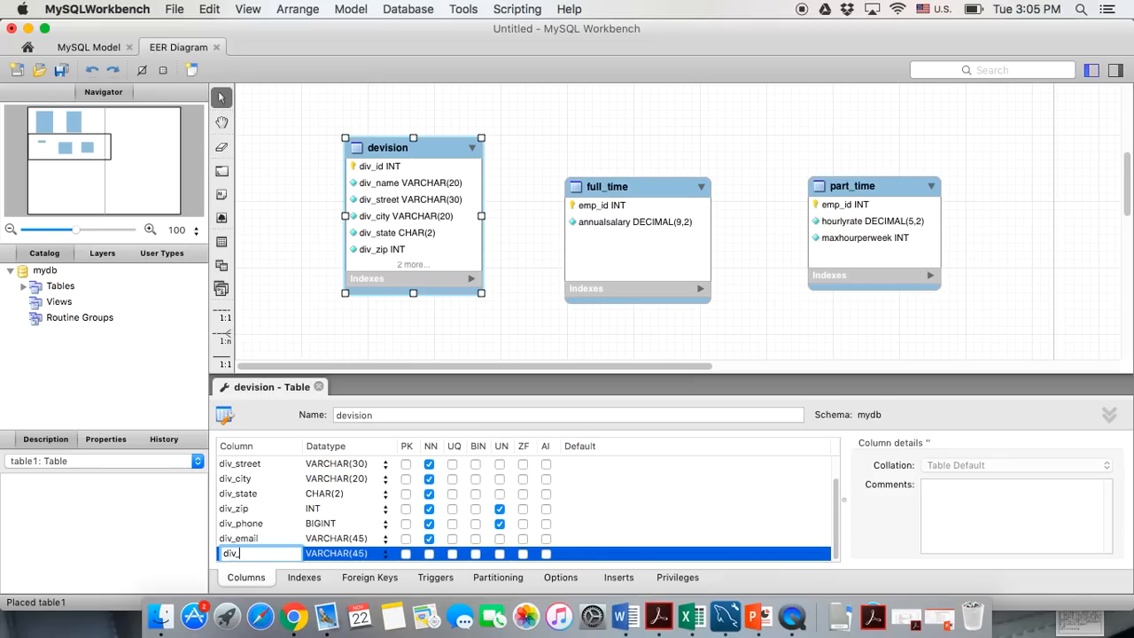
{"action": "type", "text": "url"}
{"action": "left_click", "coordinate": [429, 553]}
Add a div_notes column as VARCHAR(100) and close the devision table editor
{"action": "left_click", "coordinate": [239, 553]}
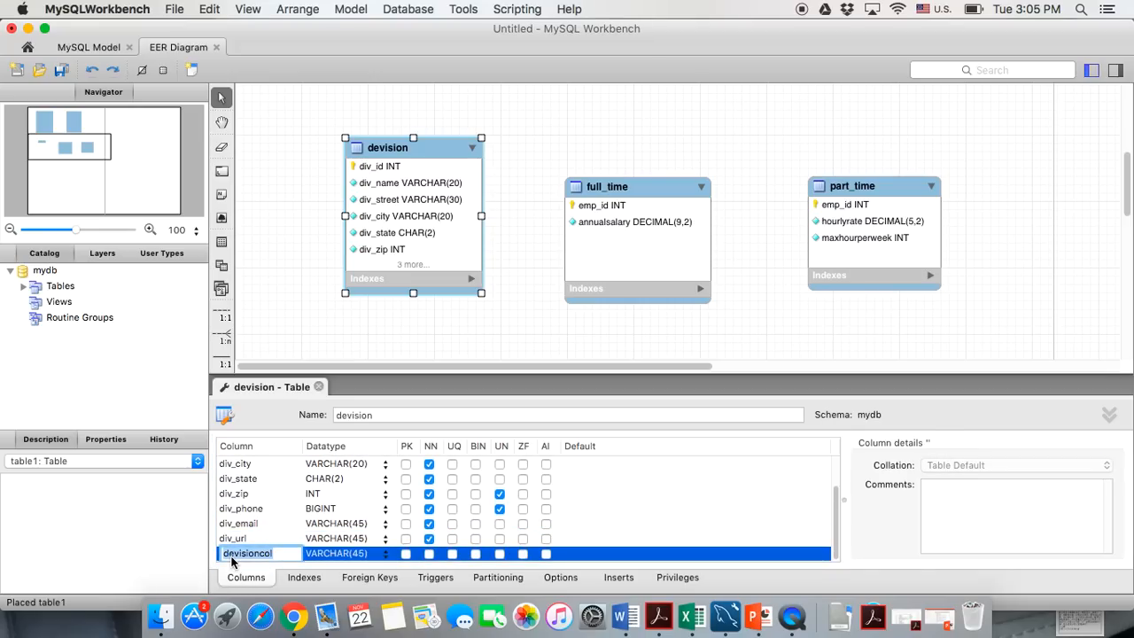
{"action": "type", "text": "div_notes"}
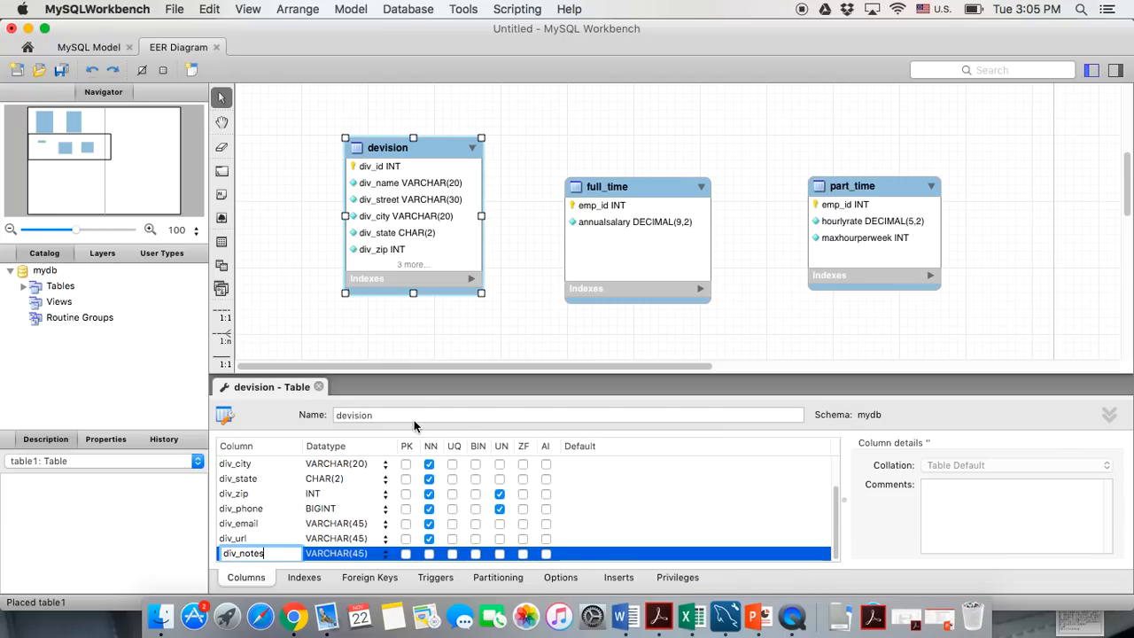
{"action": "left_click", "coordinate": [362, 554]}
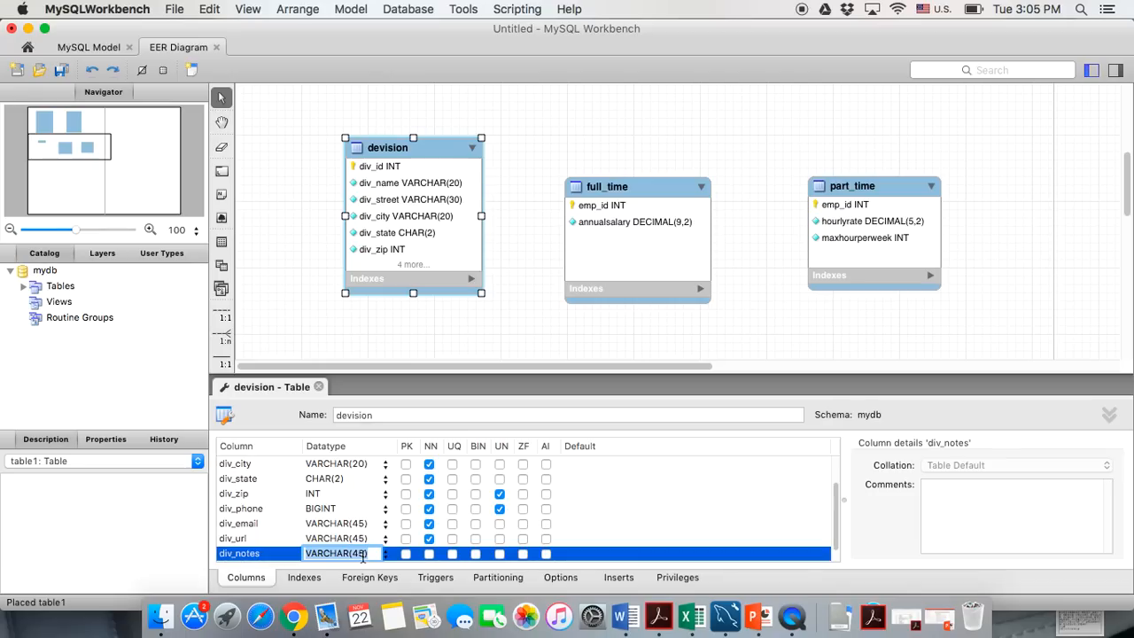
{"action": "left_click", "coordinate": [363, 554]}
{"action": "key", "text": "BackSpace"}
{"action": "key", "text": "BackSpace"}
{"action": "type", "text": "1"}
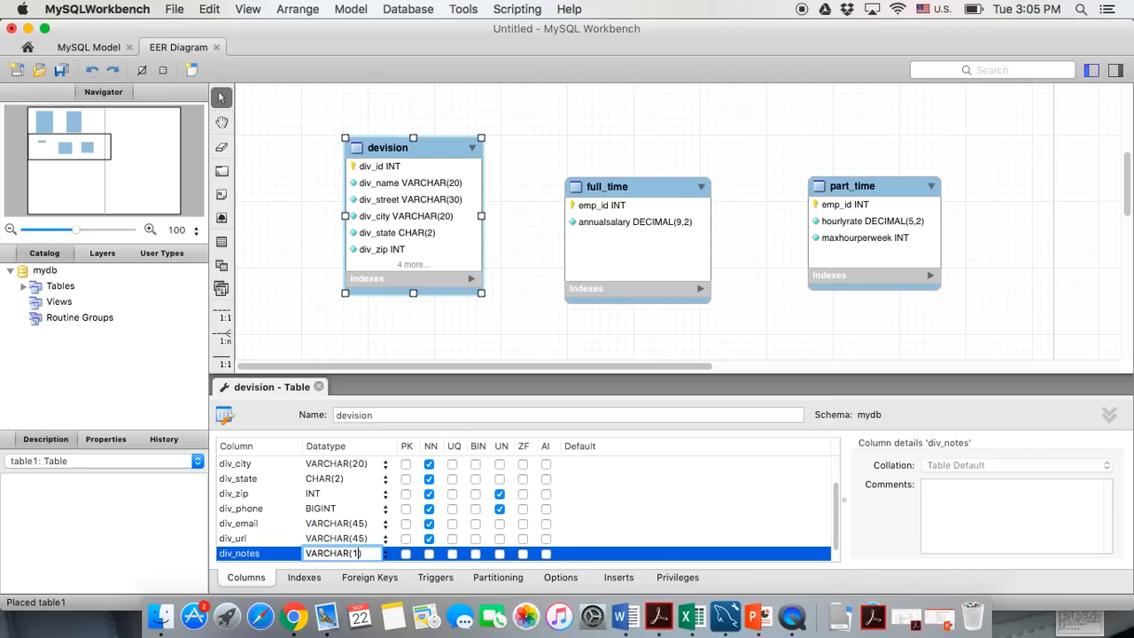
{"action": "type", "text": "00"}
{"action": "left_click", "coordinate": [318, 387]}
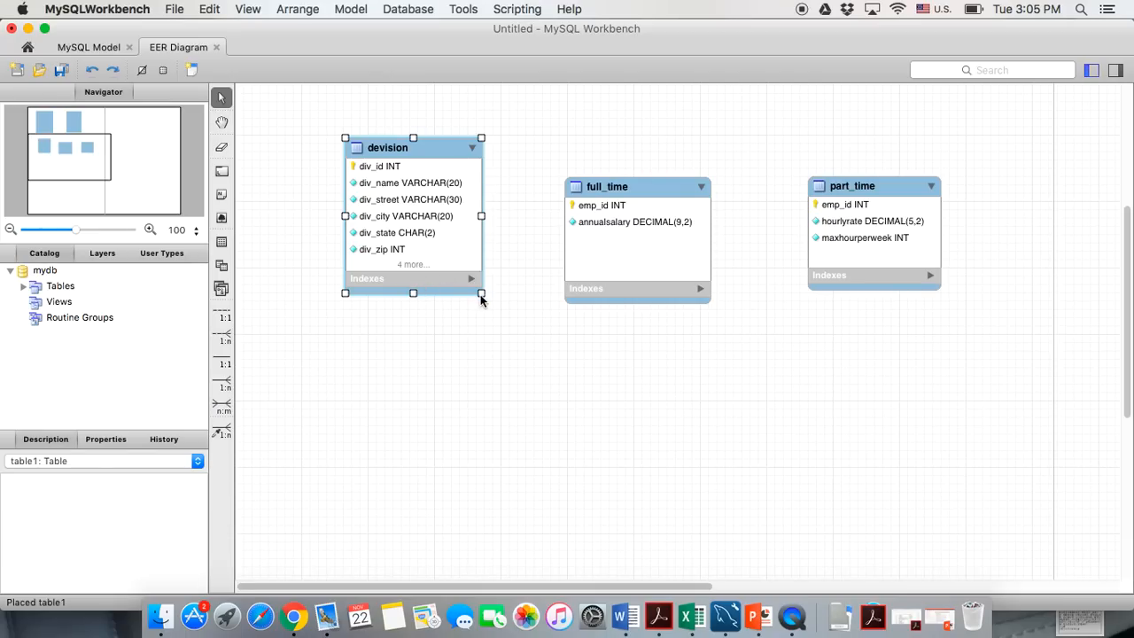
Resize the devision table box to show all ten columns, then return to PowerPoint's Business rules slide
{"action": "left_click_drag", "start_coordinate": [481, 293], "coordinate": [521, 403]}
{"action": "left_click_drag", "start_coordinate": [430, 146], "coordinate": [409, 122]}
{"action": "left_click", "coordinate": [653, 445]}
{"action": "scroll", "coordinate": [653, 444], "scroll_direction": "up", "scroll_amount": 10}
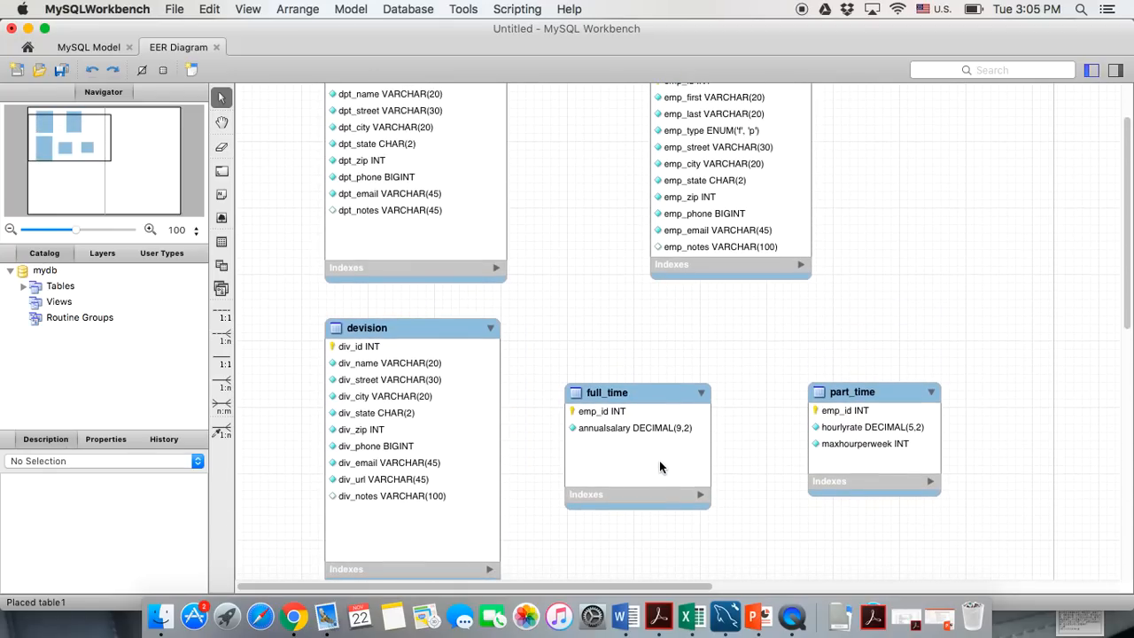
{"action": "scroll", "coordinate": [659, 468], "scroll_direction": "right", "scroll_amount": 3}
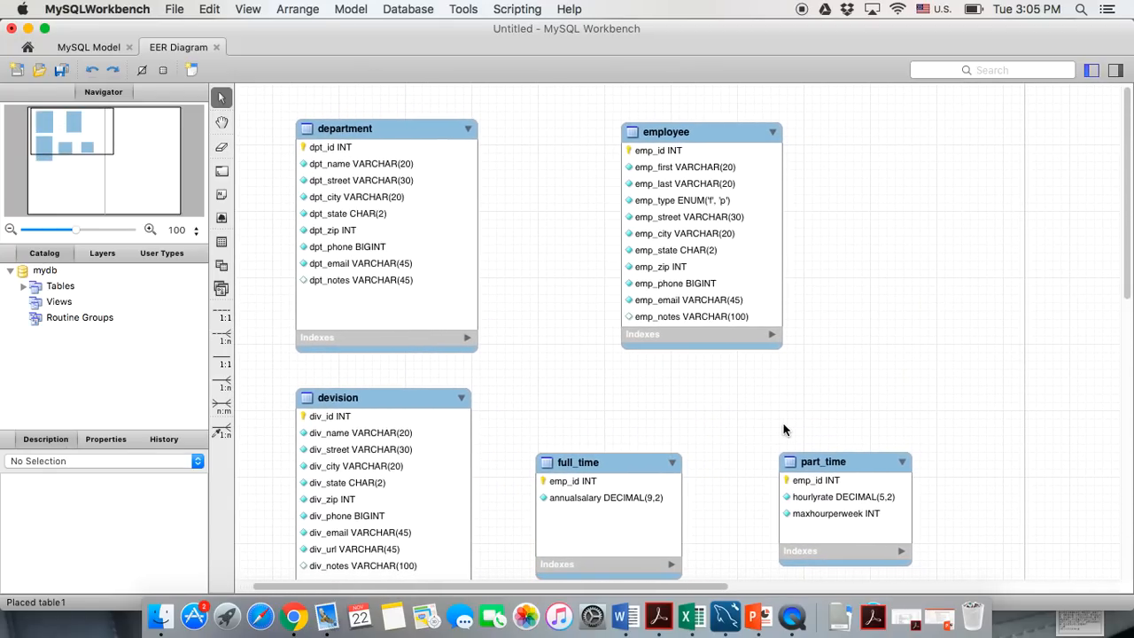
{"action": "left_click", "coordinate": [970, 614]}
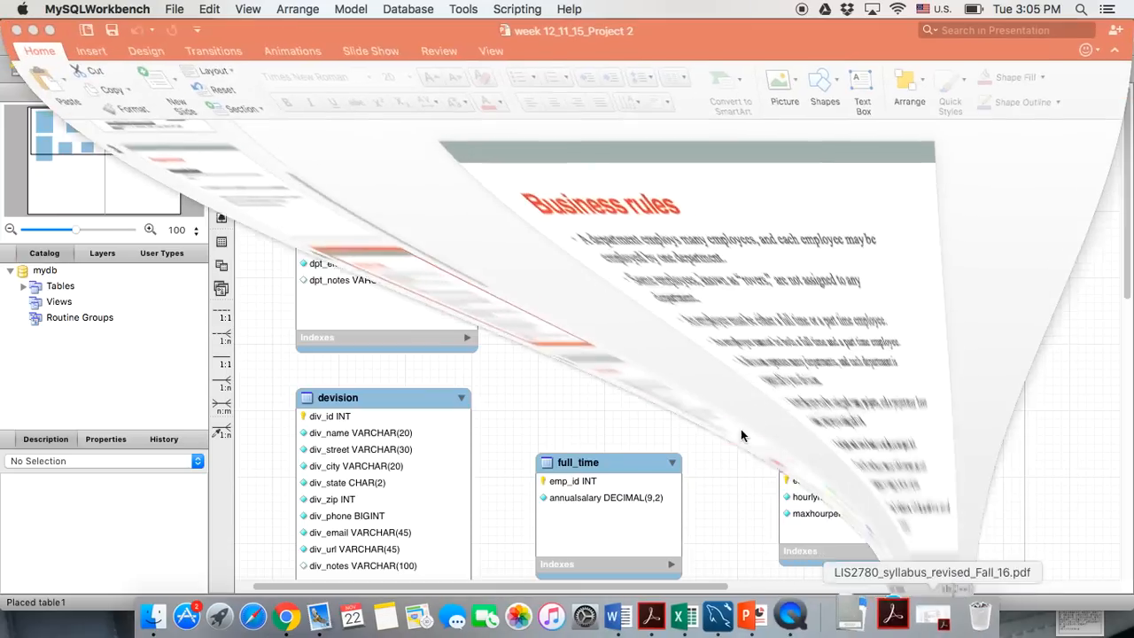
{"action": "left_click", "coordinate": [570, 422]}
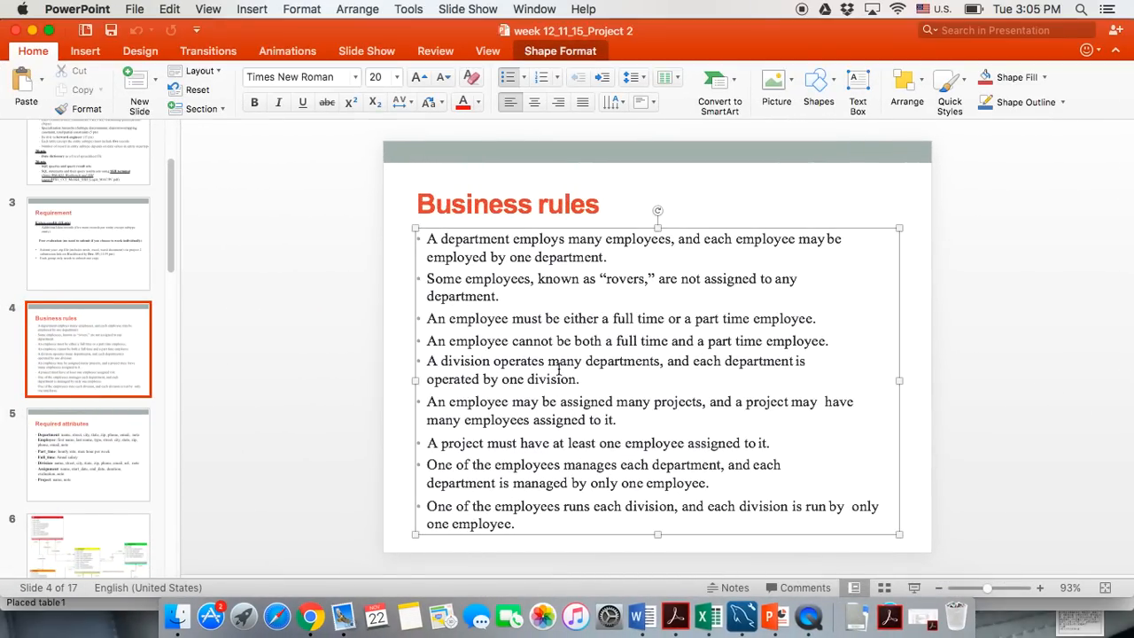
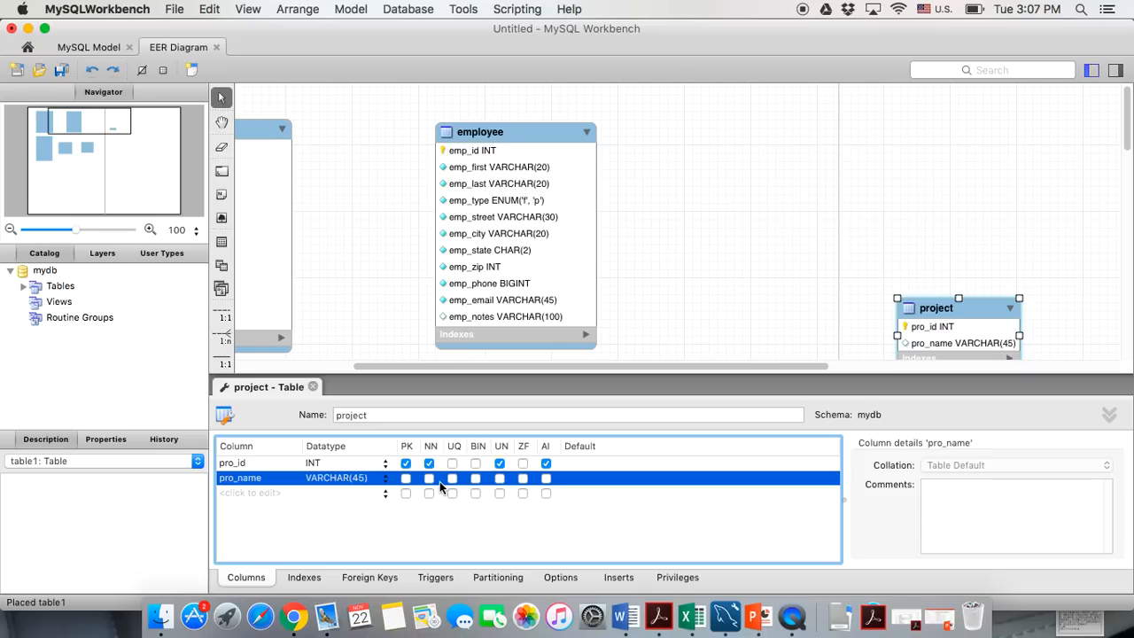
Make pro_name not null and add a pro_notes VARCHAR(100) column to project, then close the editor
{"action": "double_click", "coordinate": [240, 493]}
{"action": "type", "text": "p"}
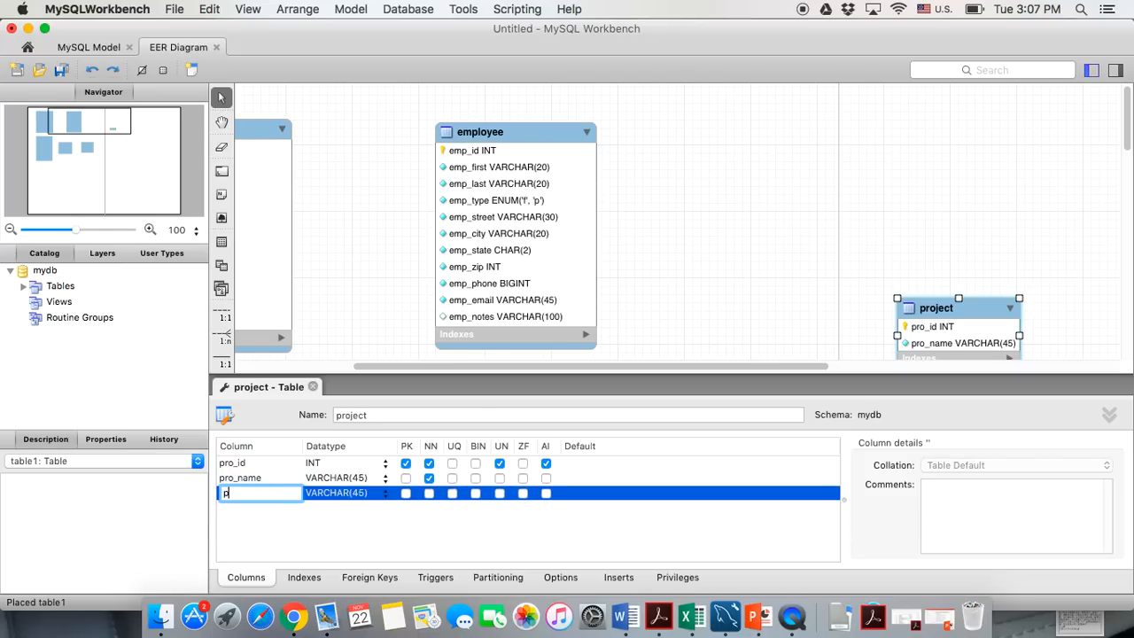
{"action": "type", "text": "ro_notes"}
{"action": "left_click", "coordinate": [360, 495]}
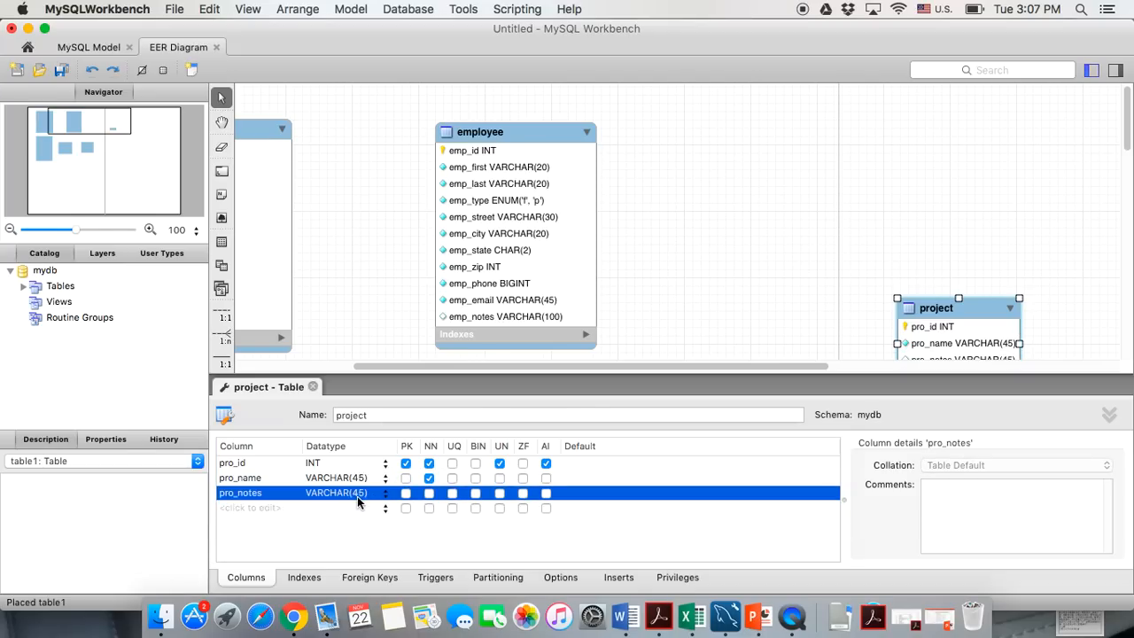
{"action": "left_click", "coordinate": [360, 495]}
{"action": "key", "text": "BackSpace"}
{"action": "key", "text": "Delete"}
{"action": "type", "text": "200"}
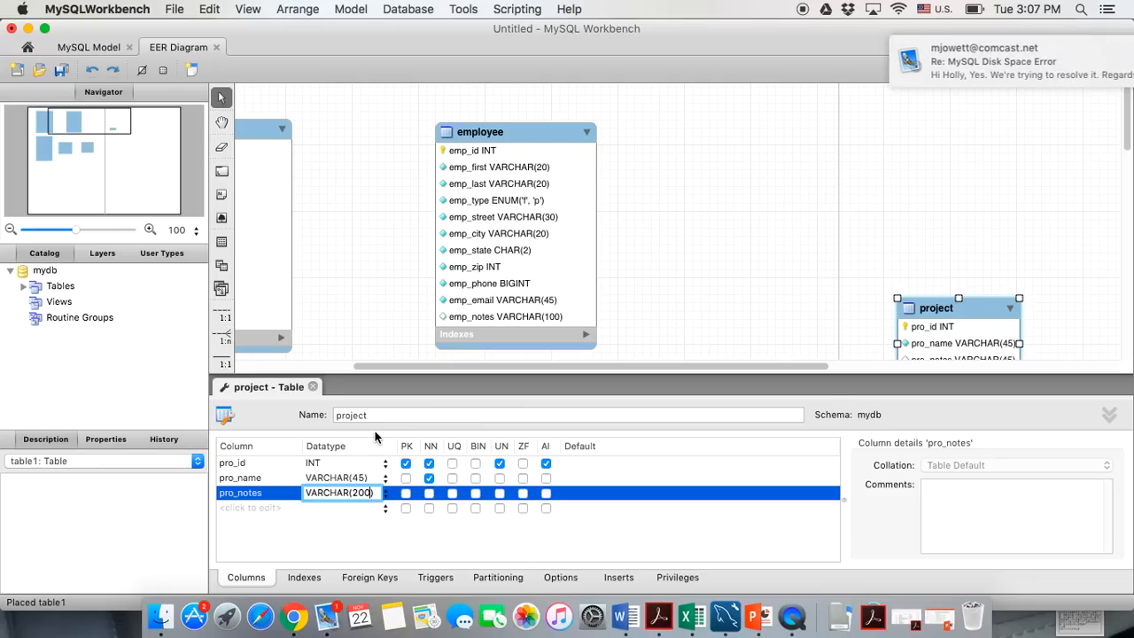
{"action": "key", "text": "BackSpace"}
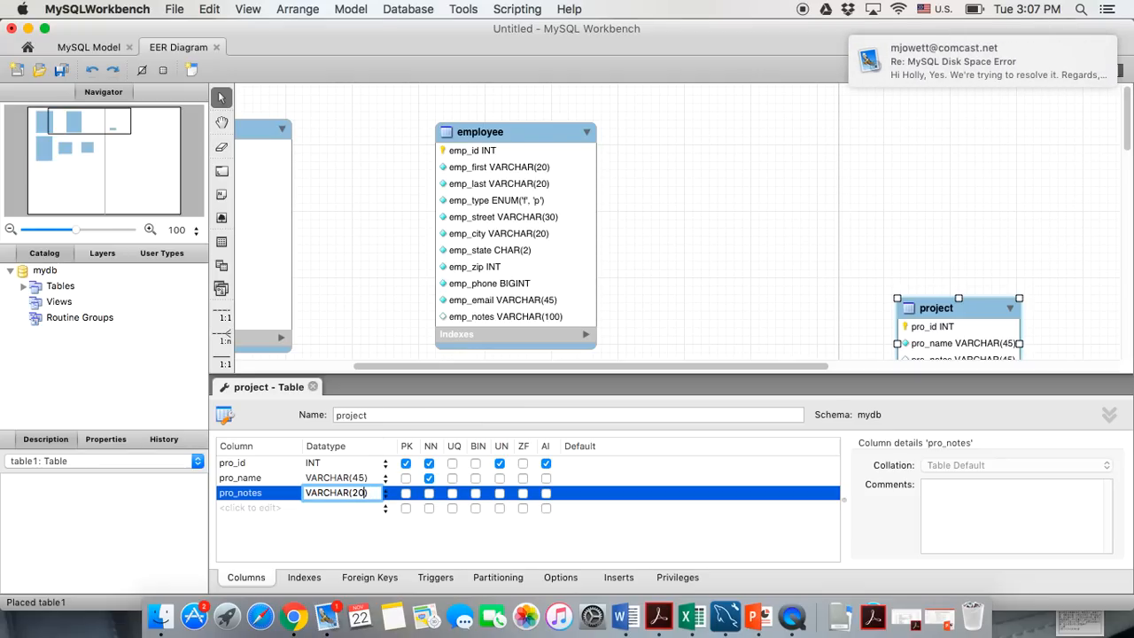
{"action": "key", "text": "BackSpace"}
{"action": "key", "text": "BackSpace"}
{"action": "type", "text": "100"}
{"action": "key", "text": "Return"}
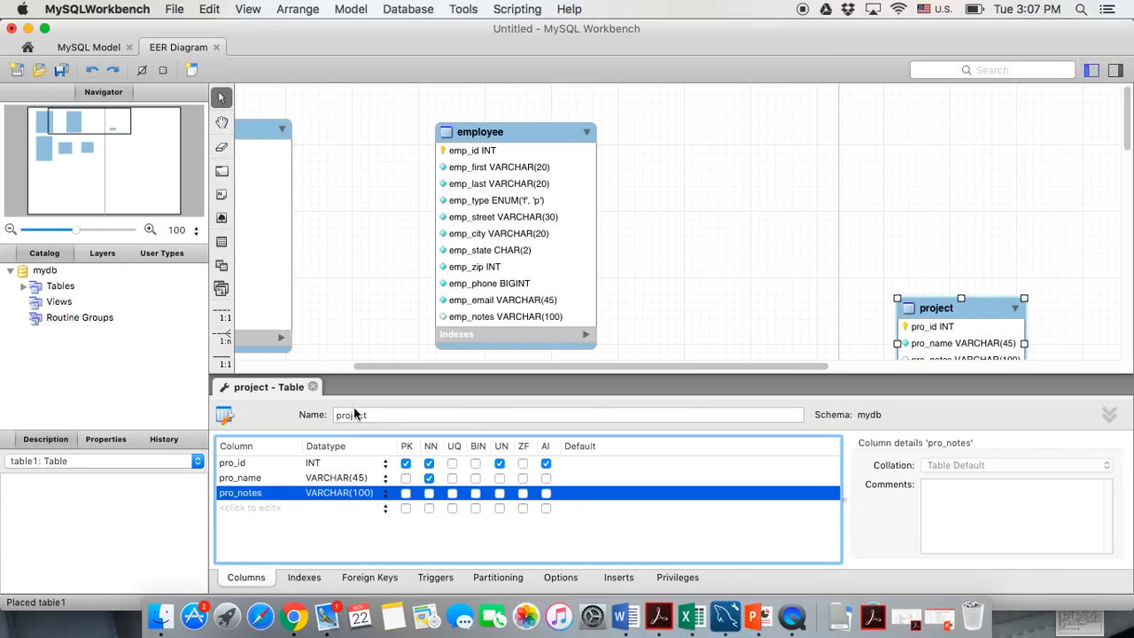
{"action": "left_click", "coordinate": [312, 386]}
Enlarge the project table to show all three columns and place it right of employee
{"action": "left_click_drag", "start_coordinate": [977, 315], "coordinate": [973, 281]}
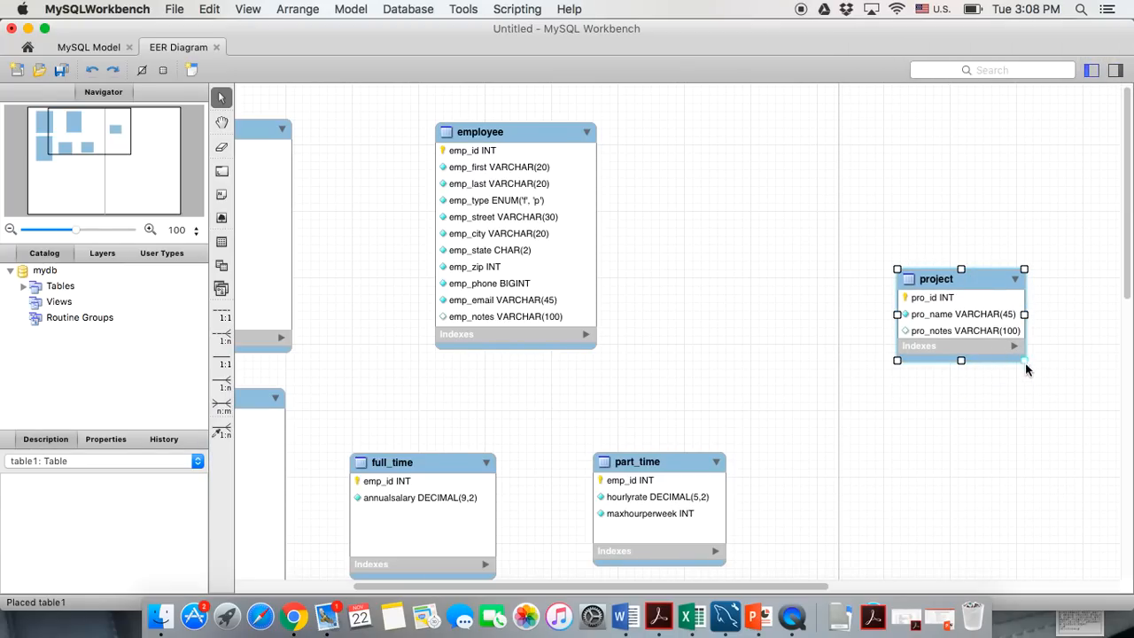
{"action": "left_click_drag", "start_coordinate": [1025, 361], "coordinate": [1053, 394]}
{"action": "left_click_drag", "start_coordinate": [955, 279], "coordinate": [942, 329]}
{"action": "left_click", "coordinate": [743, 313]}
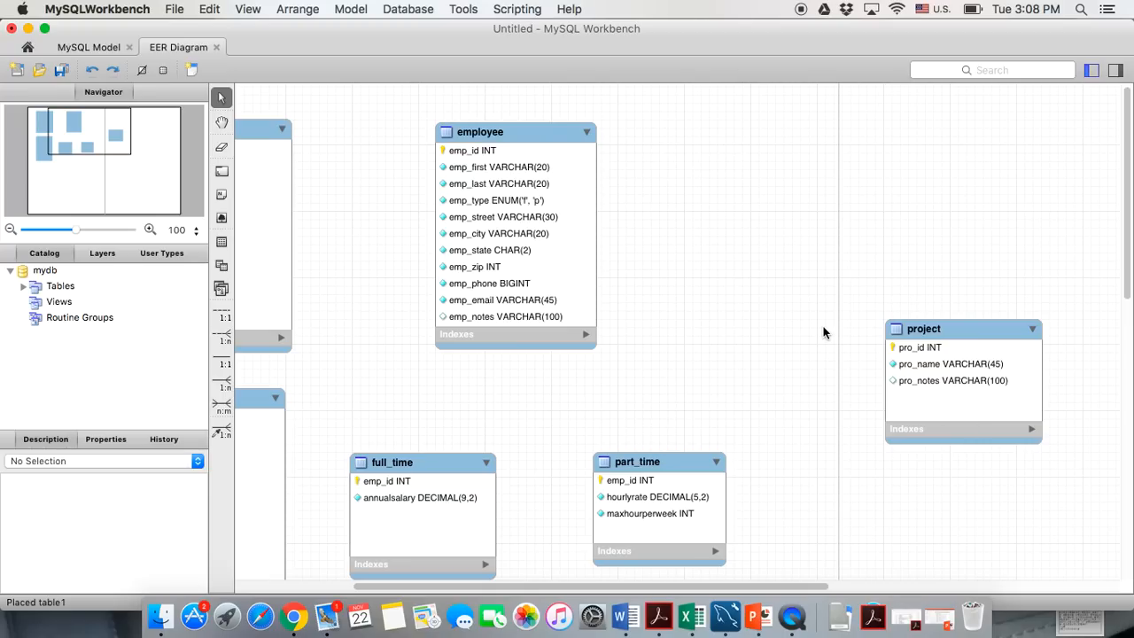
{"action": "scroll", "coordinate": [823, 332], "scroll_direction": "up", "scroll_amount": 1}
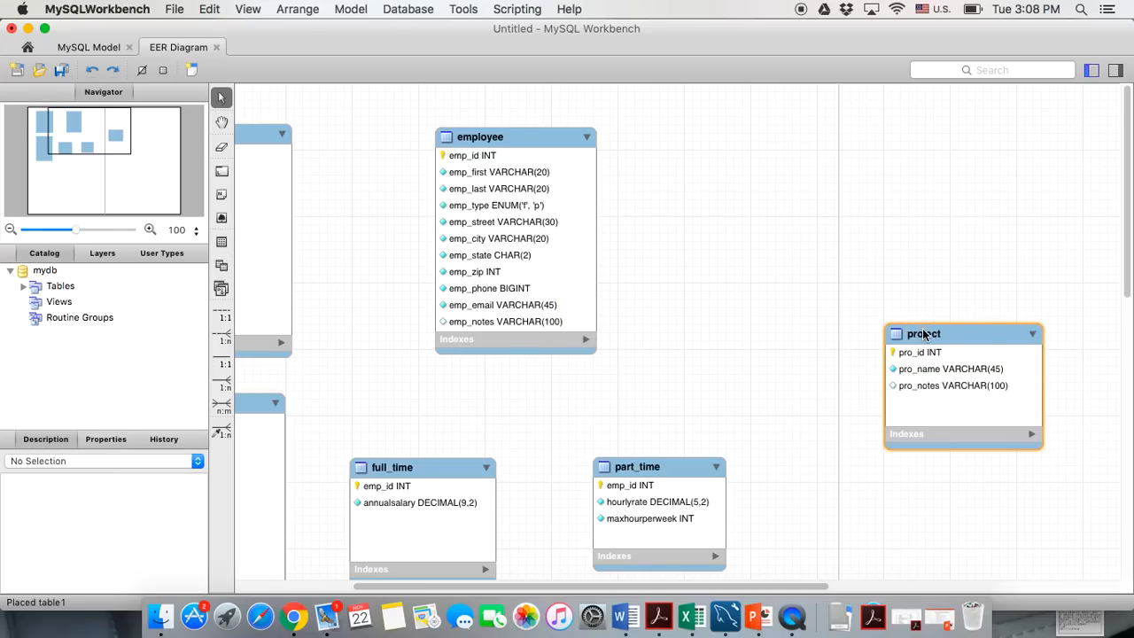
{"action": "left_click_drag", "start_coordinate": [922, 330], "coordinate": [924, 349]}
{"action": "left_click", "coordinate": [222, 241]}
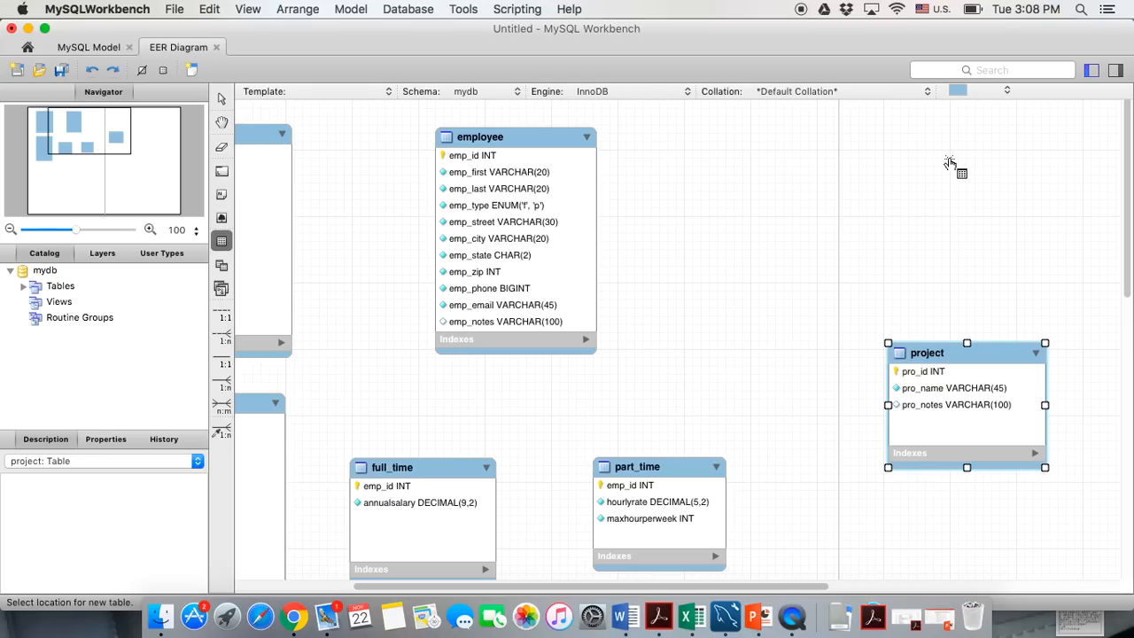
Place a new table above project, name it assignment, and resize and reposition it
{"action": "left_click", "coordinate": [886, 139]}
{"action": "type", "text": "assignment"}
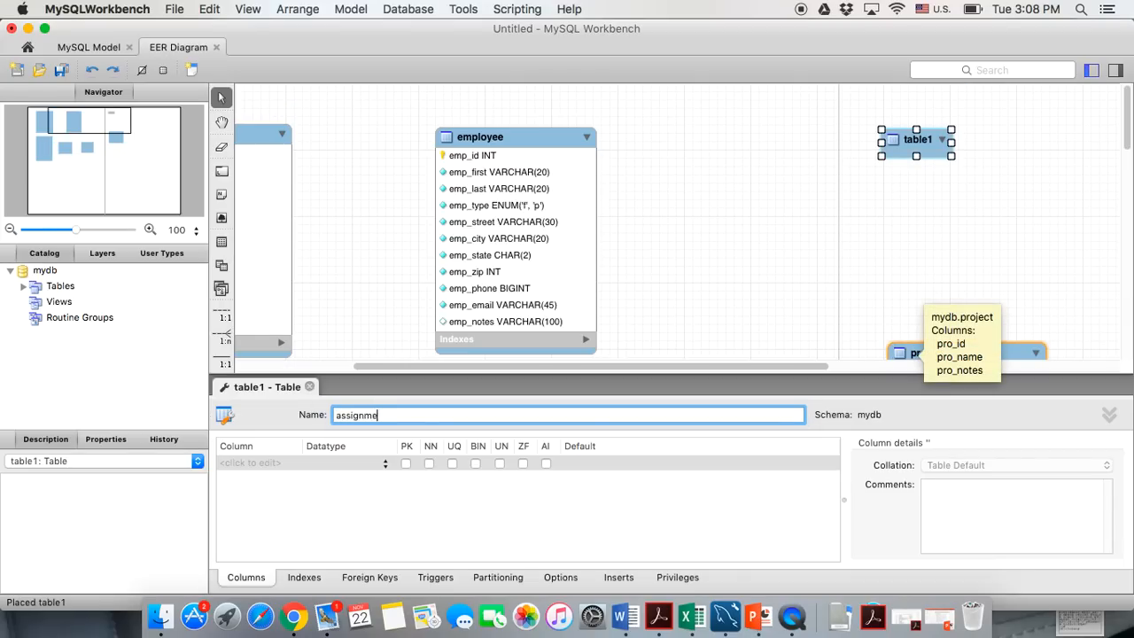
{"action": "left_click", "coordinate": [680, 520]}
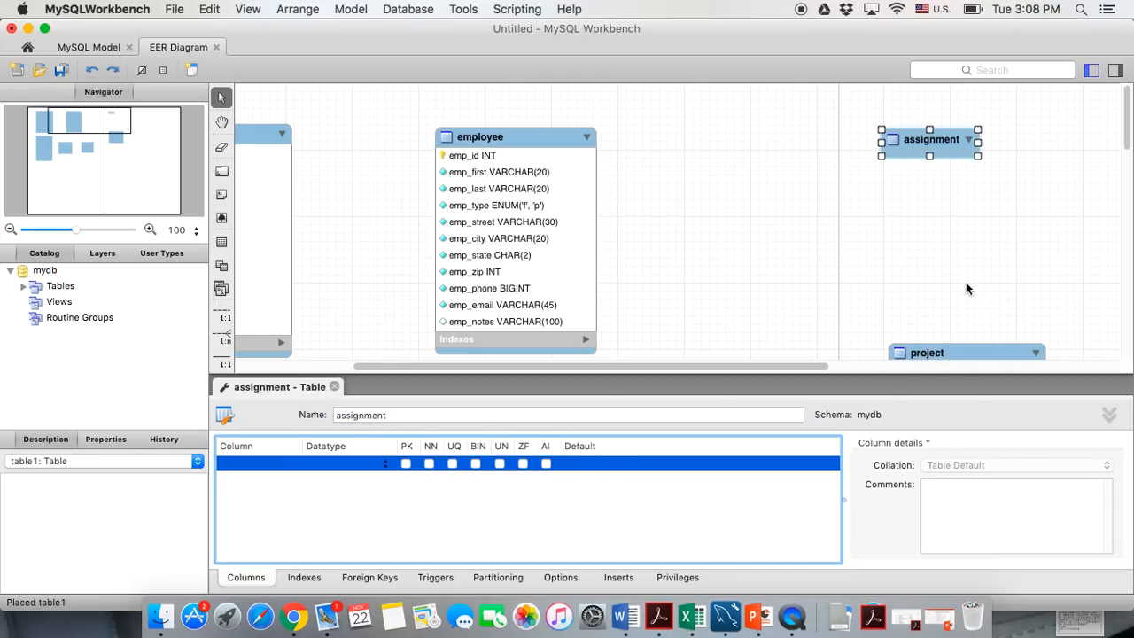
{"action": "left_click", "coordinate": [934, 157]}
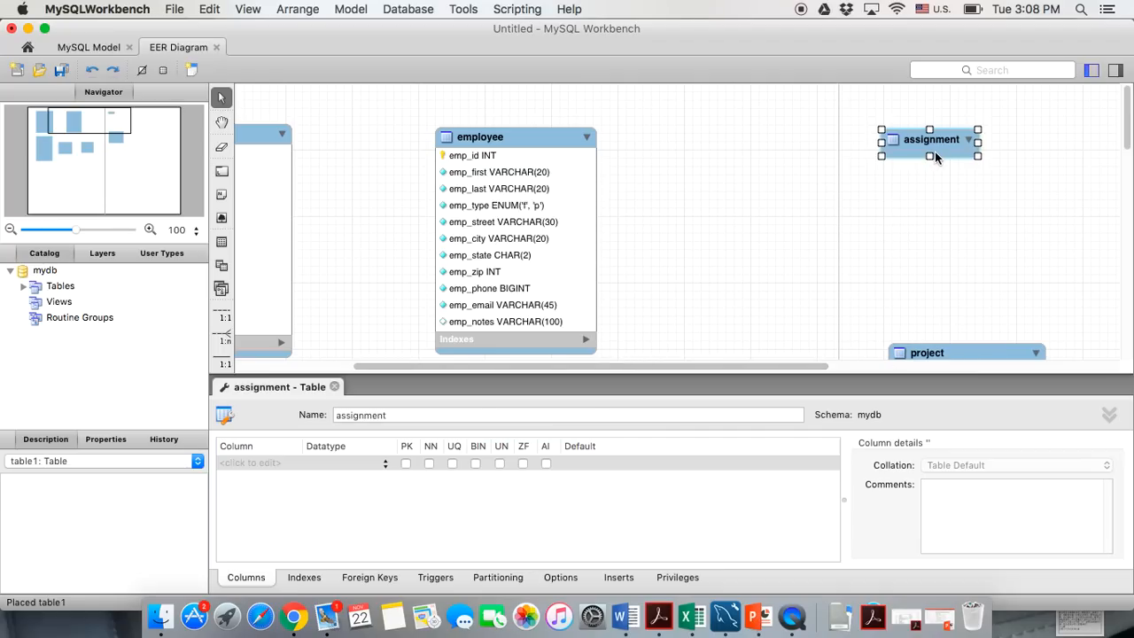
{"action": "left_click_drag", "start_coordinate": [979, 160], "coordinate": [1019, 271]}
{"action": "left_click_drag", "start_coordinate": [956, 145], "coordinate": [927, 135]}
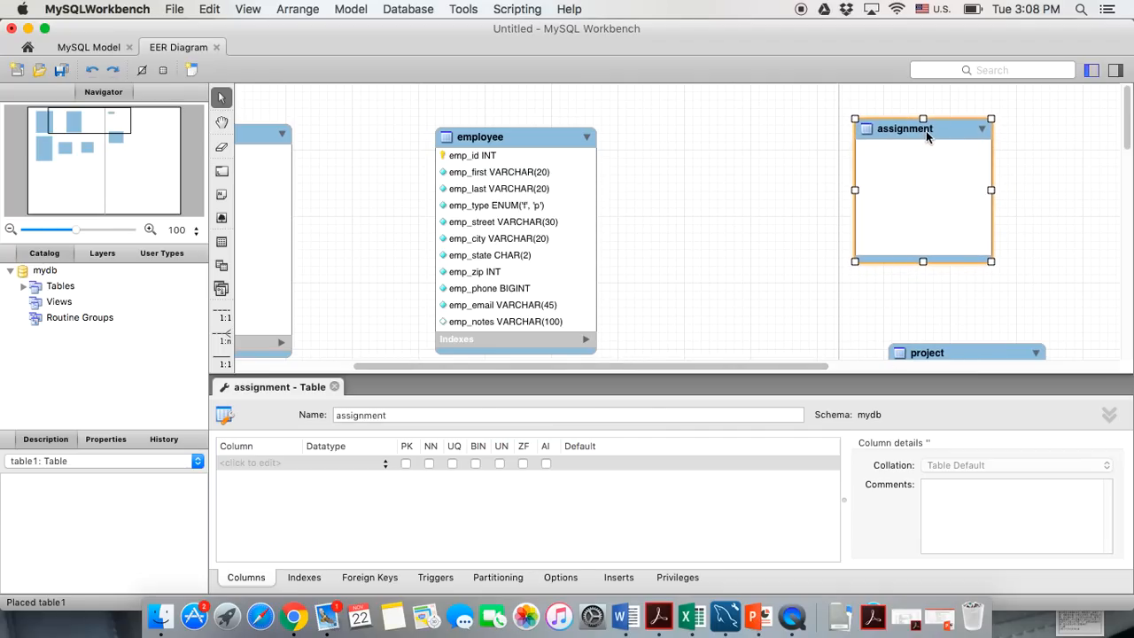
{"action": "double_click", "coordinate": [247, 464]}
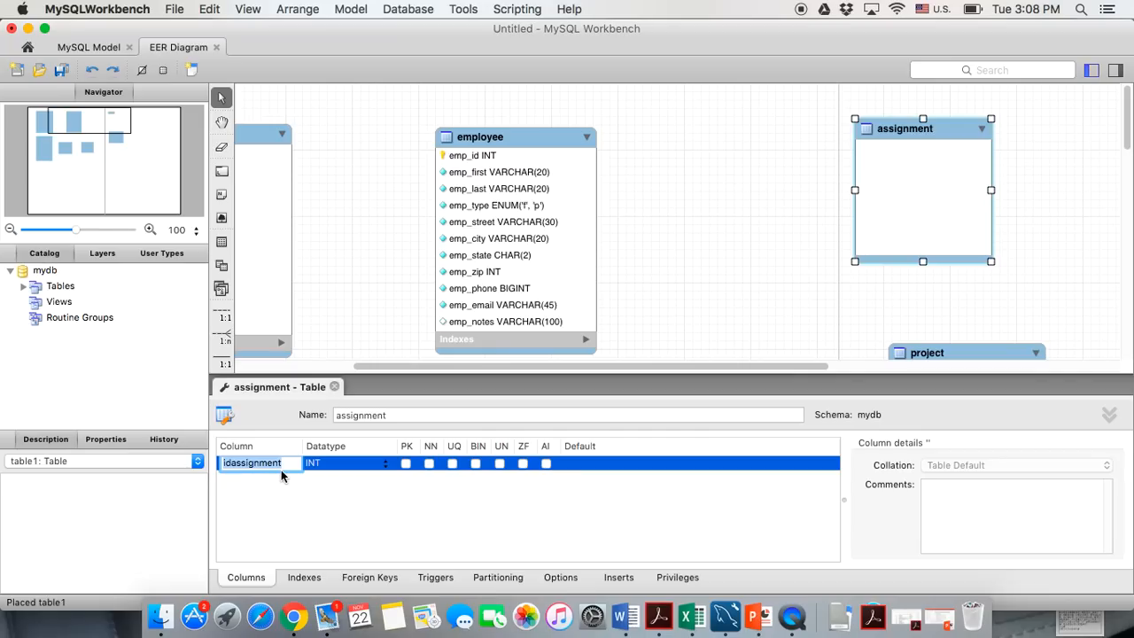
Add emp_id as the first column of the assignment table
{"action": "type", "text": "pro"}
{"action": "key", "text": "BackSpace"}
{"action": "key", "text": "BackSpace"}
{"action": "type", "text": "emp_id"}
{"action": "key", "text": "Return"}
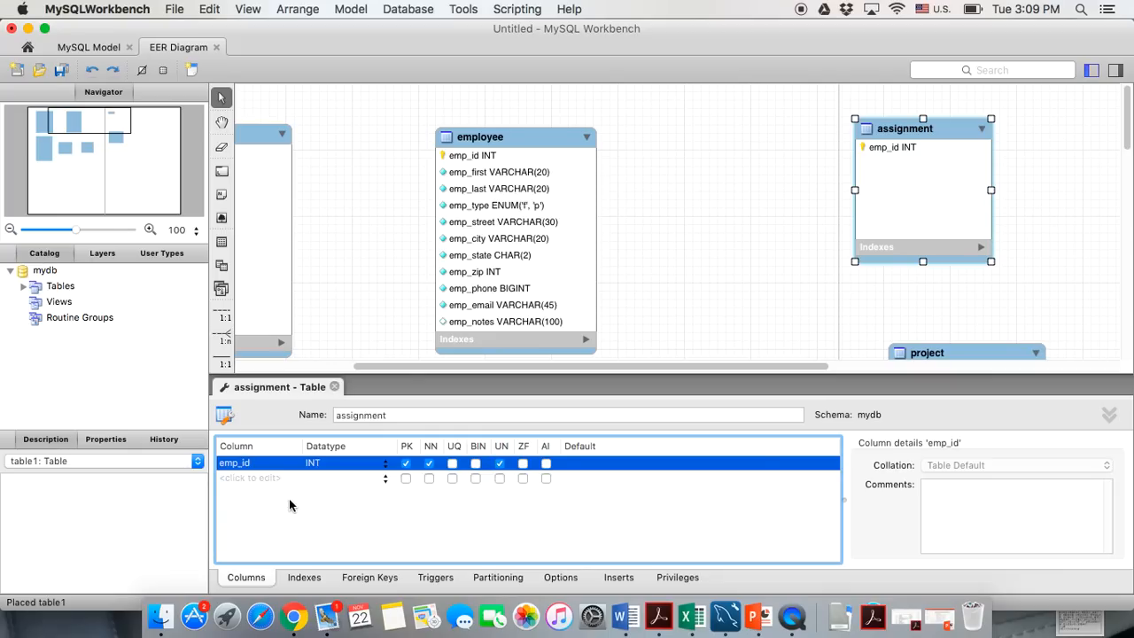
Add a pro_id INT column marked primary key, not null and unsigned
{"action": "left_click", "coordinate": [251, 479]}
{"action": "type", "text": "pro_id"}
{"action": "key", "text": "Tab"}
{"action": "left_click", "coordinate": [386, 483]}
{"action": "left_click", "coordinate": [347, 495]}
{"action": "left_click", "coordinate": [406, 477]}
{"action": "left_click", "coordinate": [428, 477]}
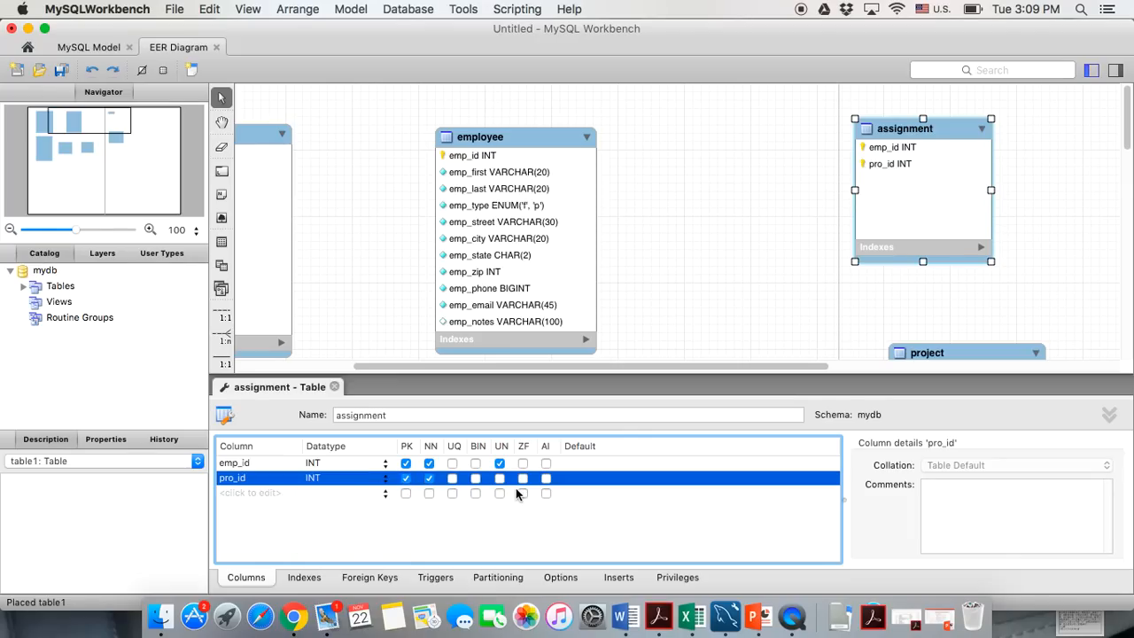
{"action": "left_click", "coordinate": [500, 478]}
Add a not-null asn_name column to the assignment table
{"action": "left_click", "coordinate": [237, 501]}
{"action": "left_click", "coordinate": [237, 499]}
{"action": "type", "text": "asn"}
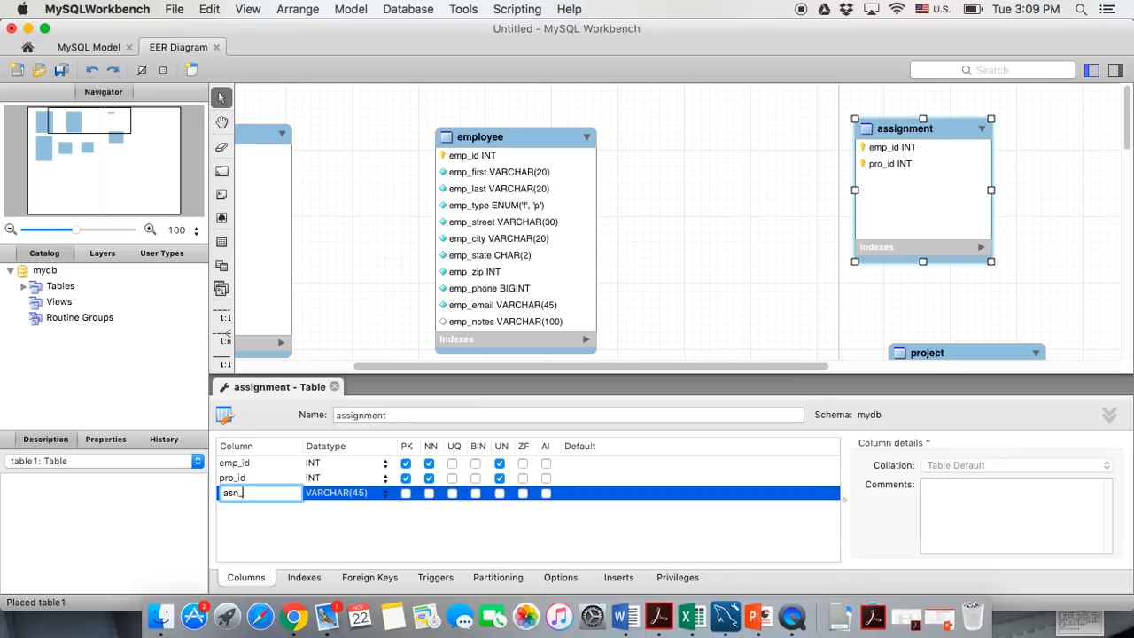
{"action": "type", "text": "_name"}
{"action": "left_click", "coordinate": [429, 494]}
{"action": "left_click", "coordinate": [224, 508]}
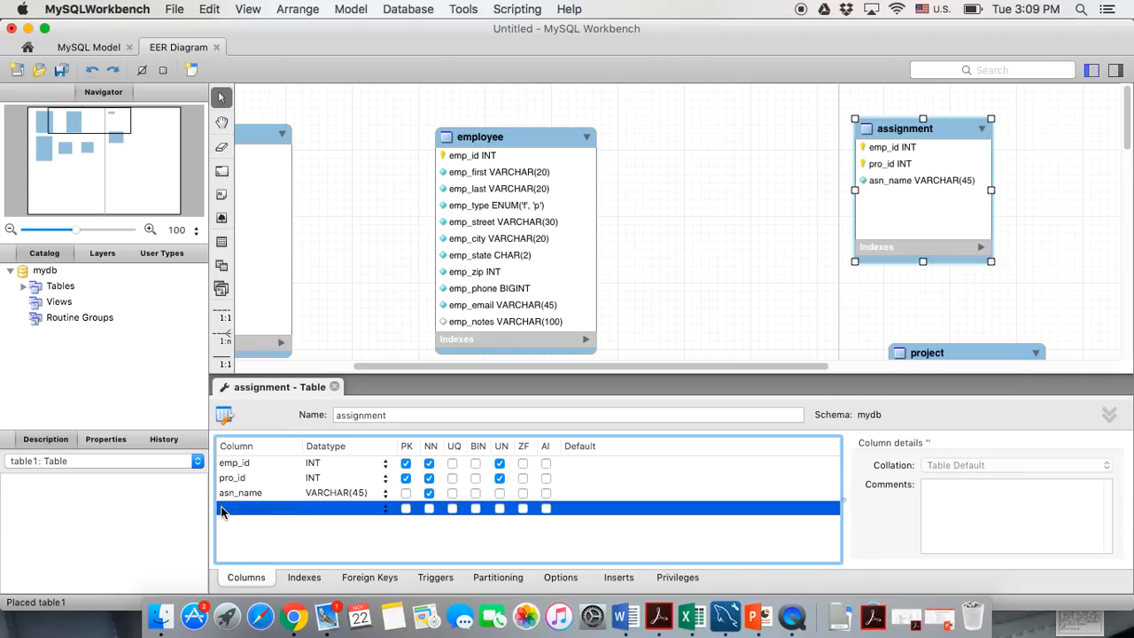
Add not-null asn_start_date and asn_end_date columns of type DATE
{"action": "type", "text": "asn_star"}
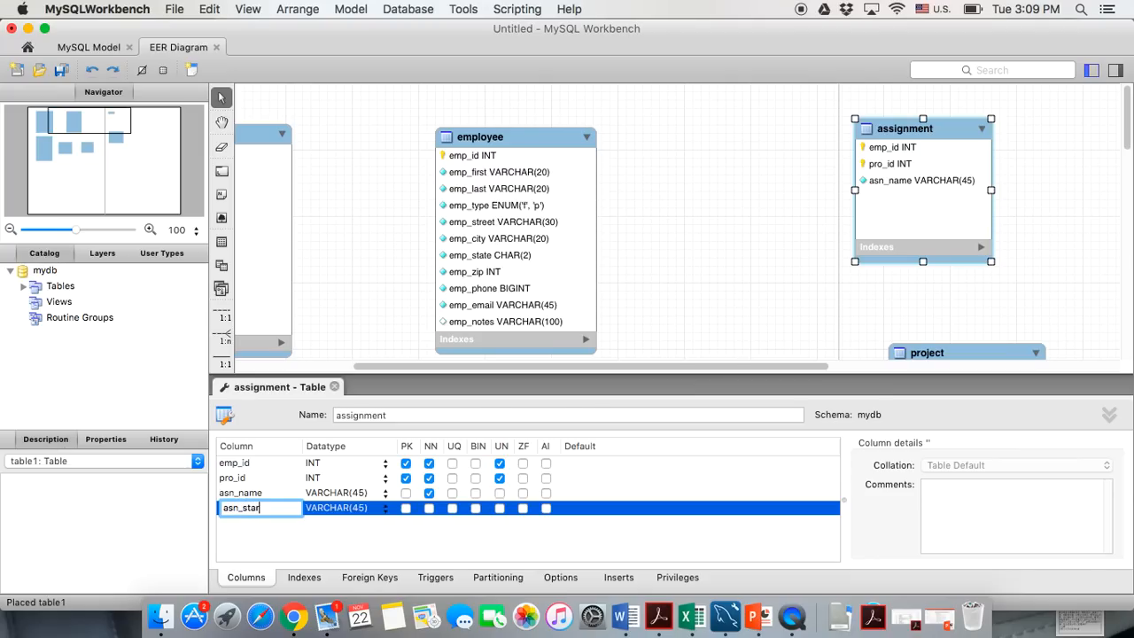
{"action": "type", "text": "t_date"}
{"action": "left_click", "coordinate": [333, 508]}
{"action": "type", "text": "date"}
{"action": "key", "text": "BackSpace"}
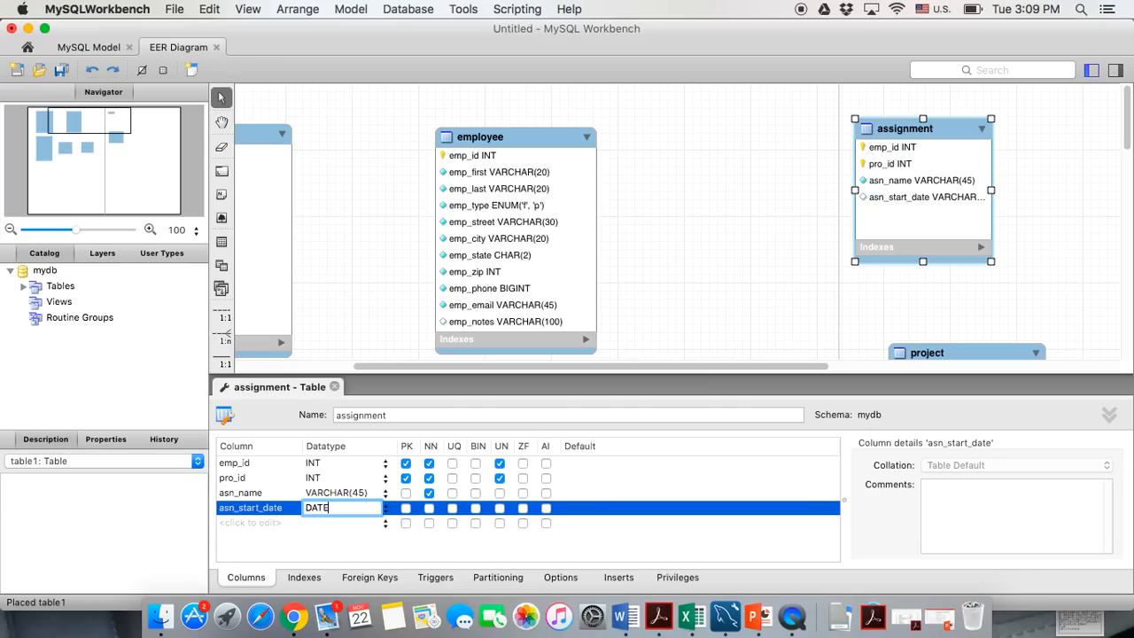
{"action": "left_click", "coordinate": [429, 507]}
{"action": "left_click", "coordinate": [228, 523]}
{"action": "type", "text": "asn_end_date"}
{"action": "key", "text": "Tab"}
{"action": "type", "text": "date"}
{"action": "left_click", "coordinate": [429, 523]}
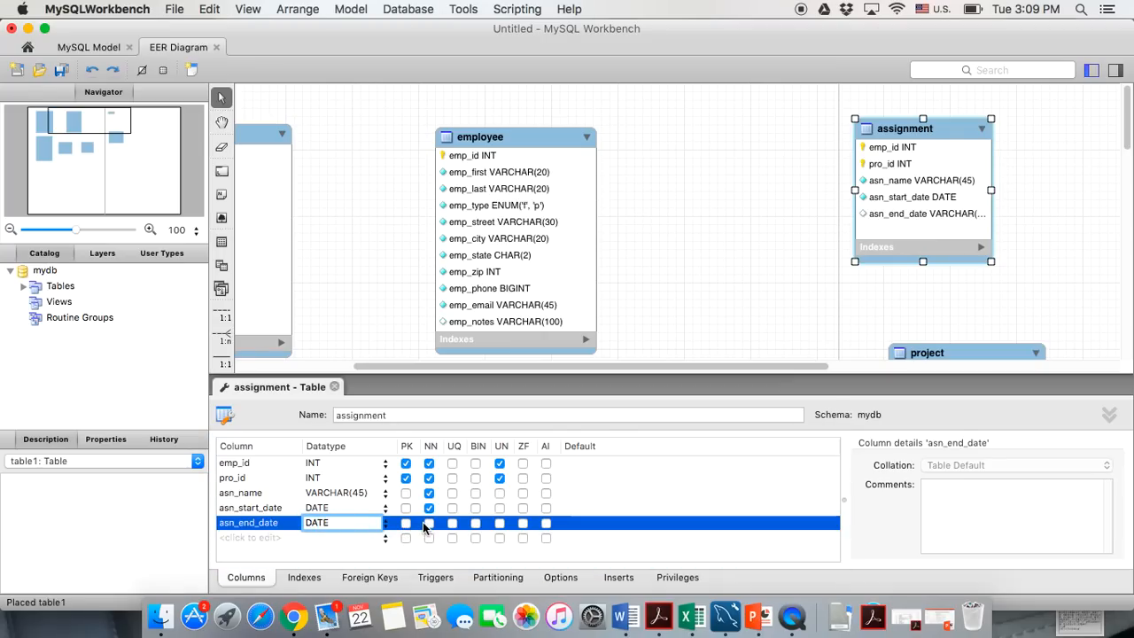
Add a not-null asn_duration column
{"action": "left_click", "coordinate": [259, 538]}
{"action": "type", "text": "asn"}
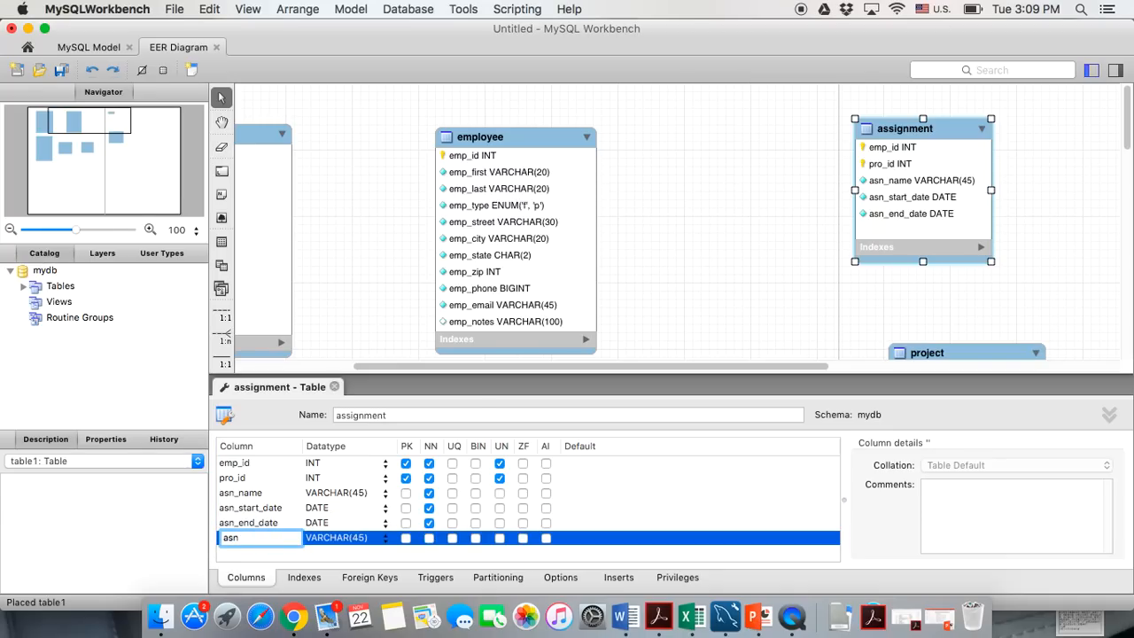
{"action": "type", "text": "_duration"}
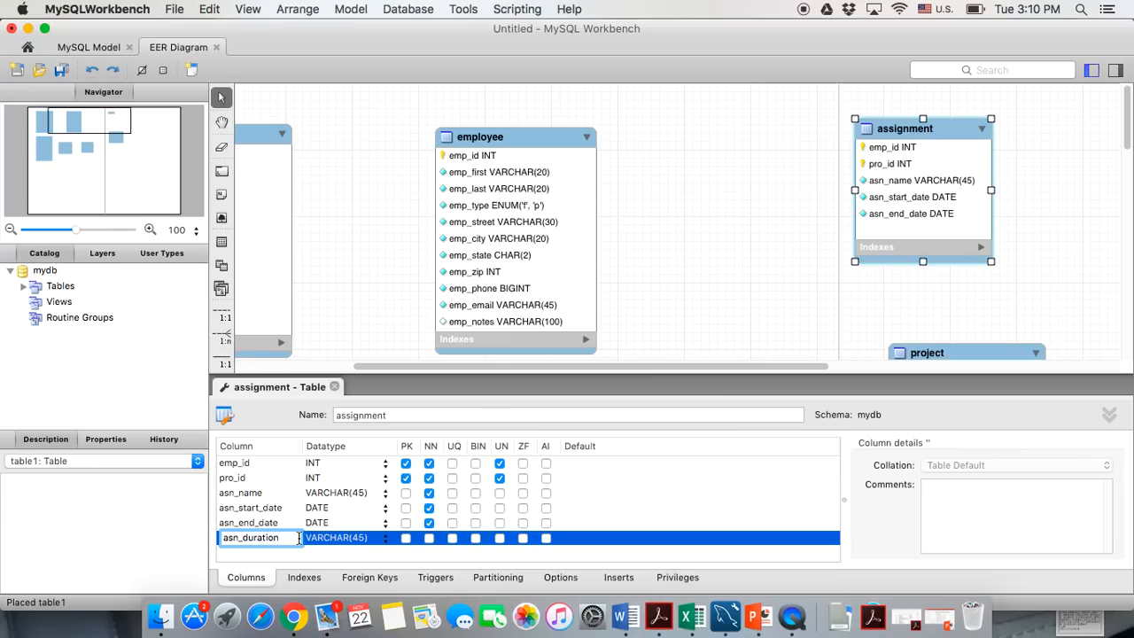
{"action": "key", "text": "Return"}
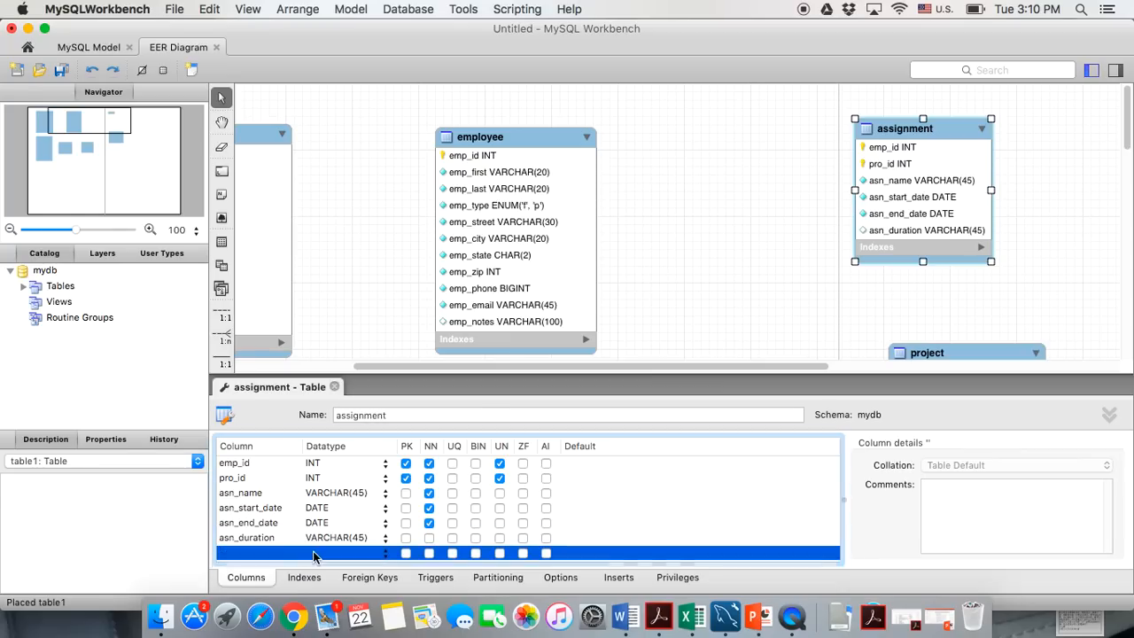
{"action": "left_click", "coordinate": [428, 538]}
Add a not-null asn_evaluation column of type ENUM('p','f')
{"action": "left_click", "coordinate": [238, 553]}
{"action": "type", "text": "asn_eva"}
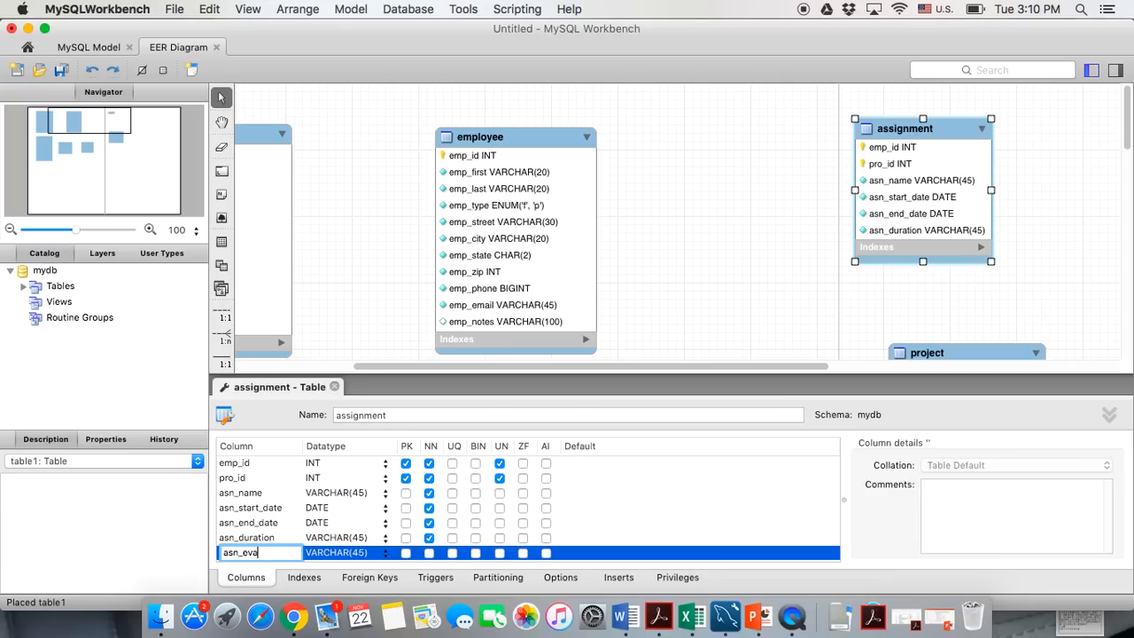
{"action": "type", "text": "luation"}
{"action": "key", "text": "Return"}
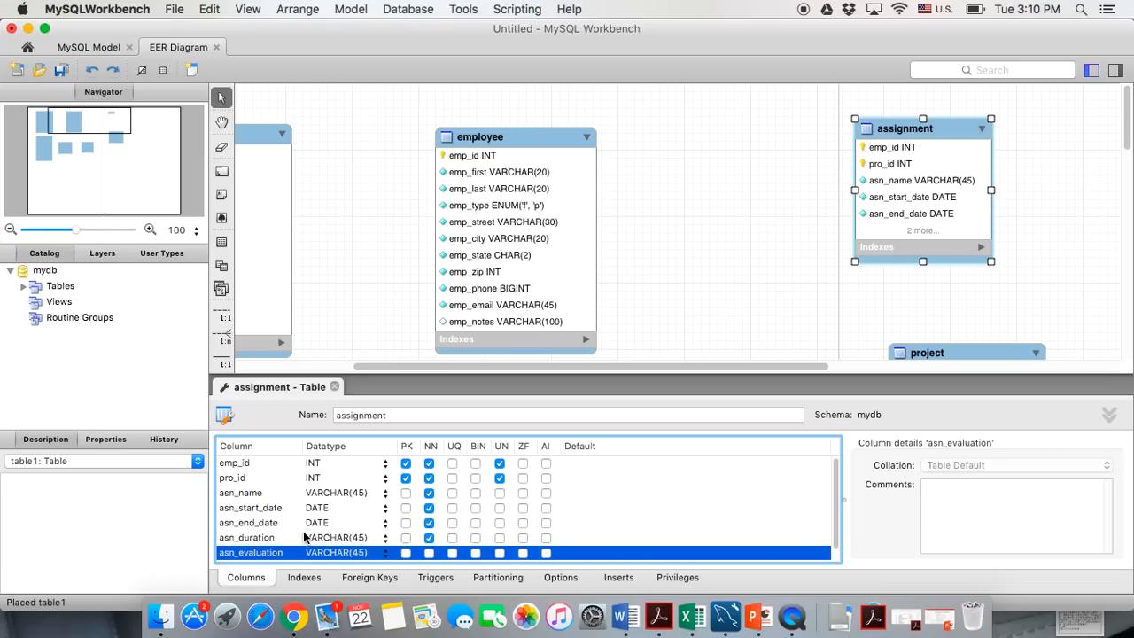
{"action": "double_click", "coordinate": [335, 553]}
{"action": "type", "text": "ENUM("}
{"action": "key", "text": "Right"}
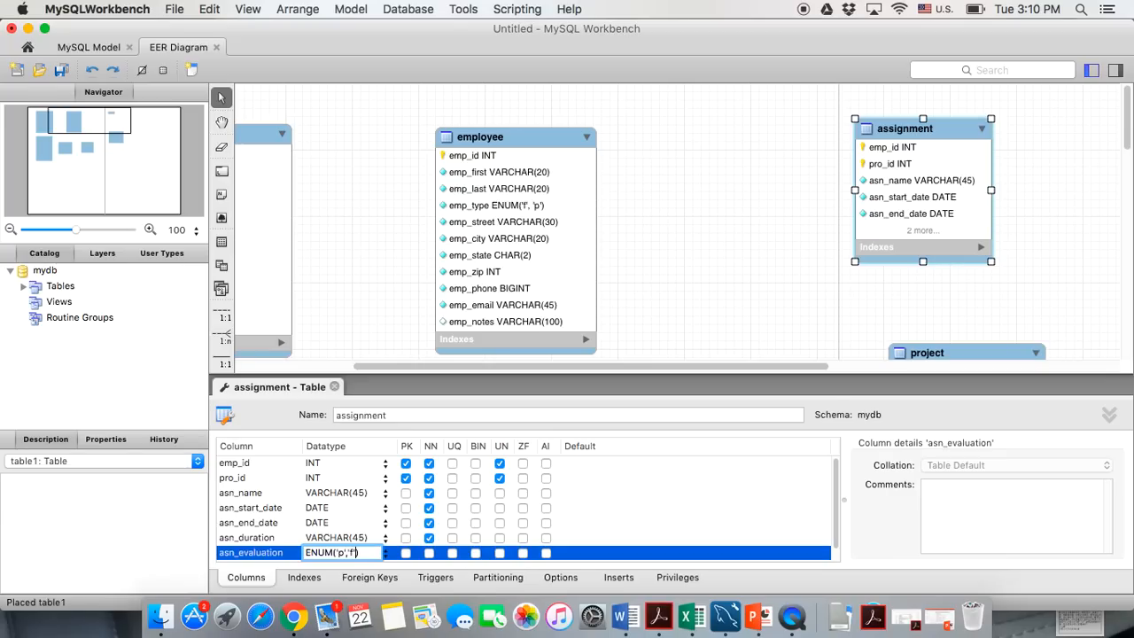
{"action": "left_click", "coordinate": [428, 553]}
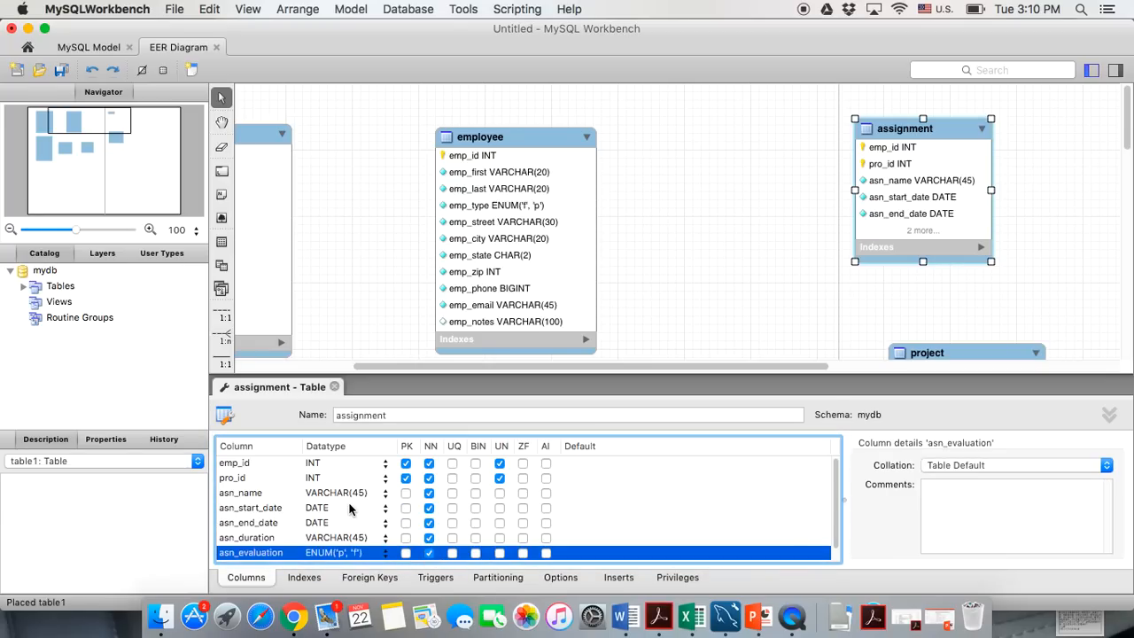
Add an asn_notes column and close the assignment table editor
{"action": "scroll", "coordinate": [349, 507], "scroll_direction": "down", "scroll_amount": 1}
{"action": "double_click", "coordinate": [251, 552]}
{"action": "type", "text": "asn_"}
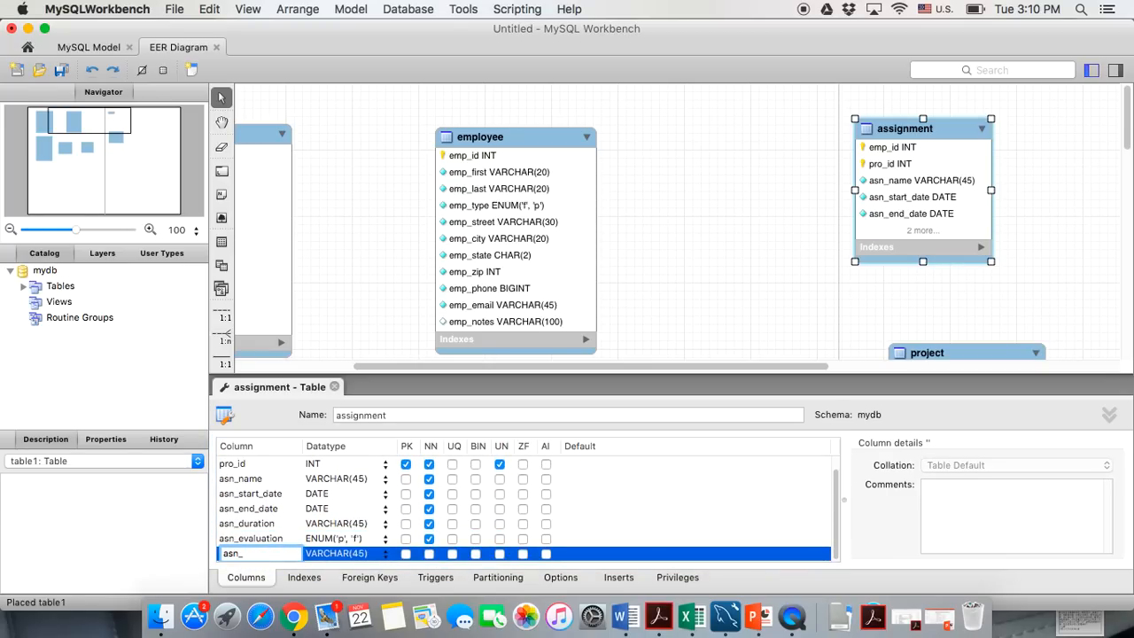
{"action": "type", "text": "notes"}
{"action": "left_click", "coordinate": [335, 387]}
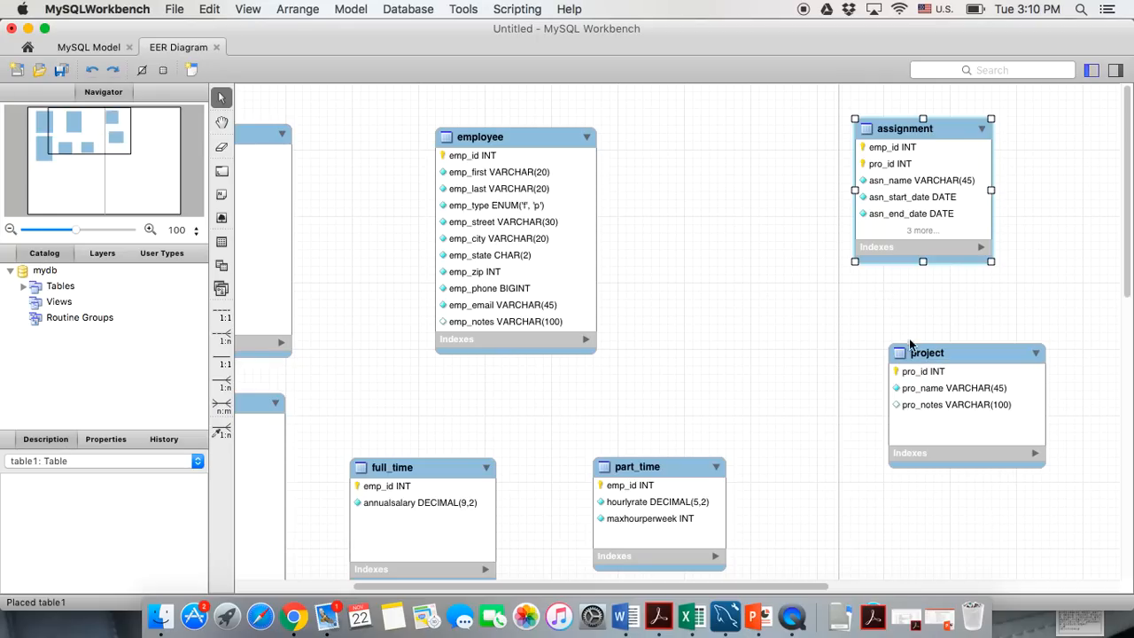
Shift project down-left and enlarge the assignment box to list all its columns
{"action": "left_click_drag", "start_coordinate": [909, 363], "coordinate": [879, 397]}
{"action": "left_click", "coordinate": [987, 250]}
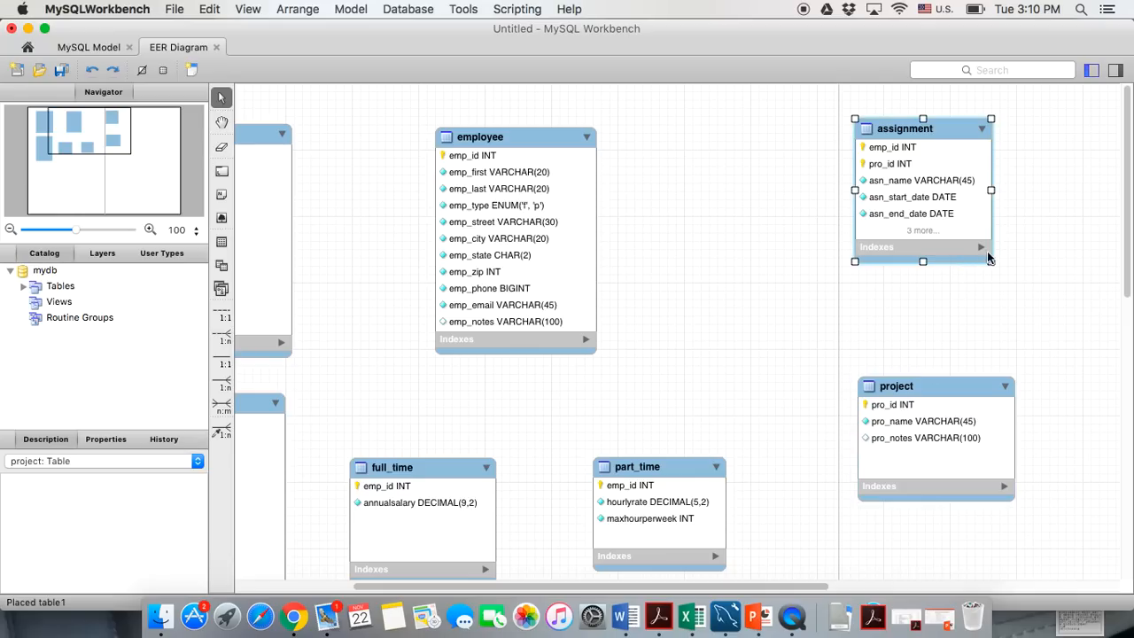
{"action": "left_click_drag", "start_coordinate": [992, 261], "coordinate": [1009, 318]}
{"action": "left_click", "coordinate": [736, 304]}
{"action": "key", "text": "ctrl+Left"}
{"action": "key", "text": "ctrl+Right"}
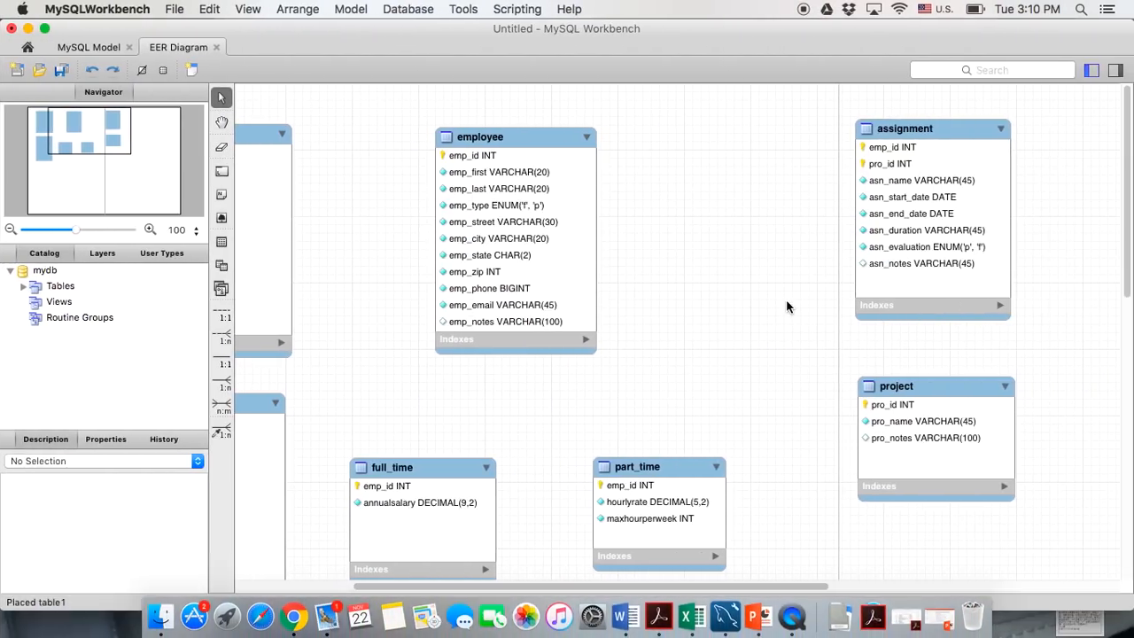
{"action": "left_click_drag", "start_coordinate": [721, 585], "coordinate": [563, 586]}
{"action": "scroll", "coordinate": [636, 360], "scroll_direction": "down", "scroll_amount": 1}
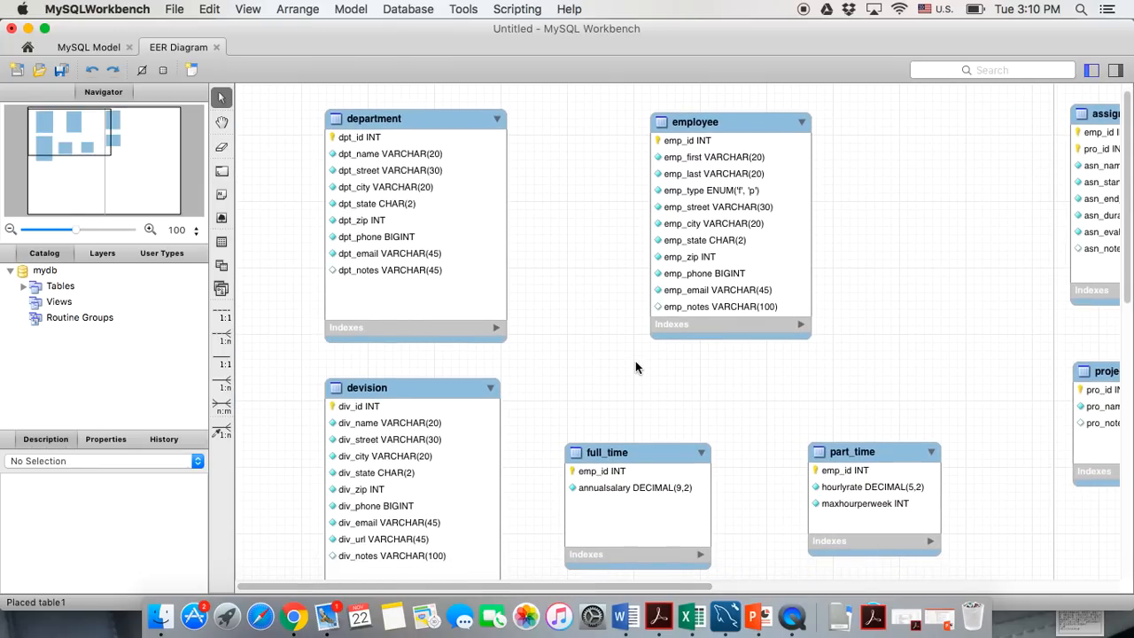
{"action": "scroll", "coordinate": [635, 361], "scroll_direction": "right", "scroll_amount": 3}
{"action": "scroll", "coordinate": [635, 363], "scroll_direction": "right", "scroll_amount": 2}
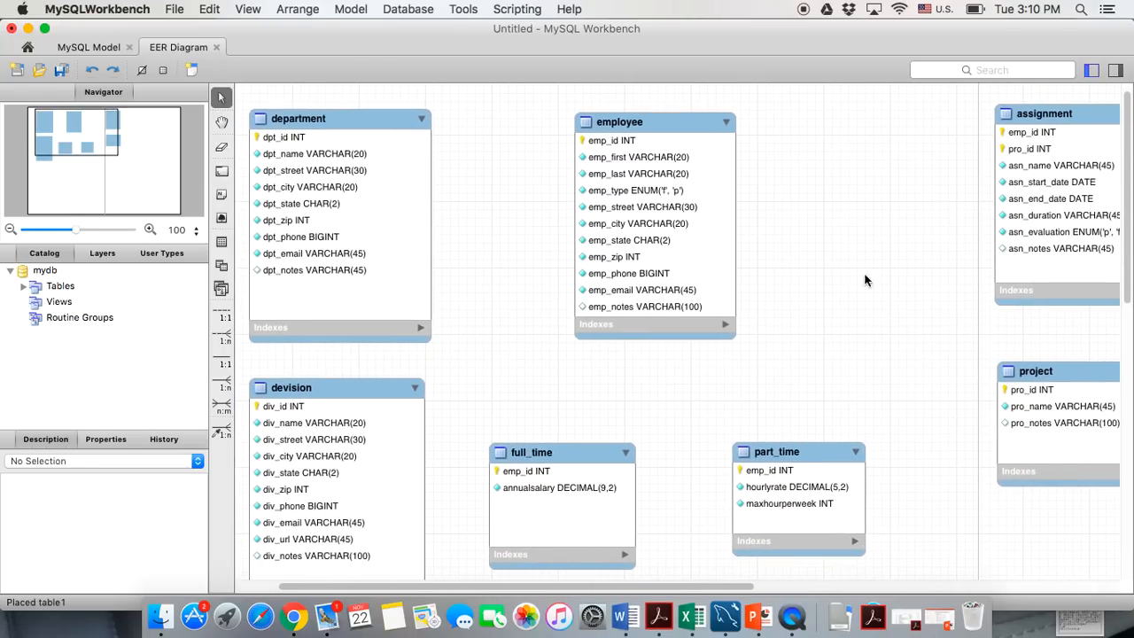
Move assignment left beside employee, with project placed just below it
{"action": "left_click_drag", "start_coordinate": [1023, 127], "coordinate": [910, 138]}
{"action": "left_click", "coordinate": [995, 376]}
{"action": "left_click_drag", "start_coordinate": [995, 376], "coordinate": [950, 381]}
{"action": "left_click", "coordinate": [788, 381]}
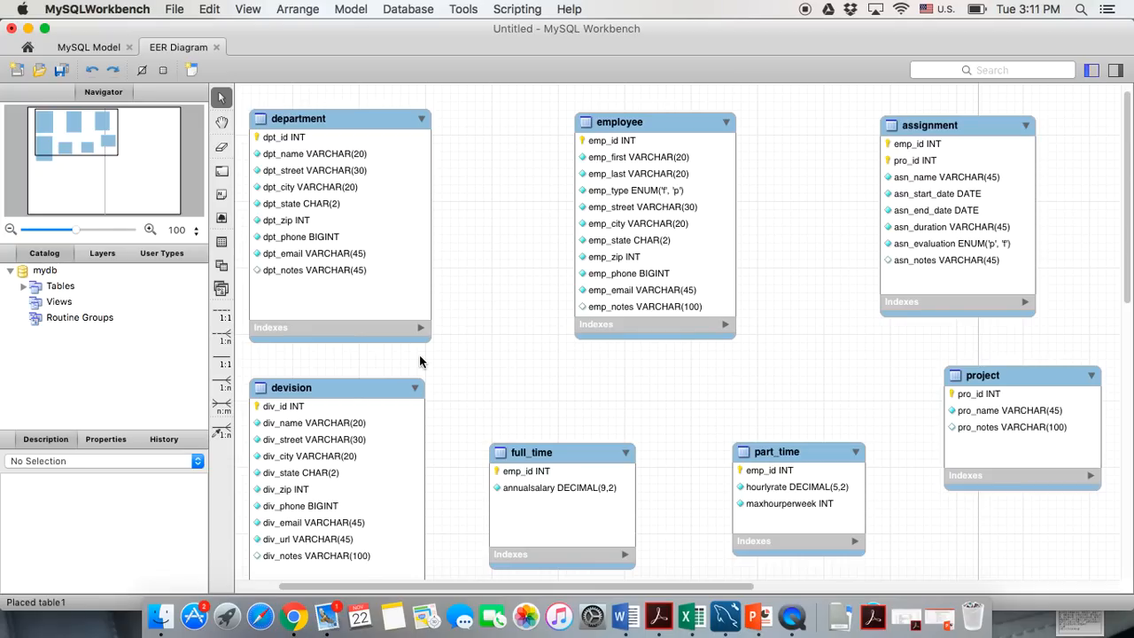
Colour the department table red and the employee table yellow
{"action": "double_click", "coordinate": [272, 127]}
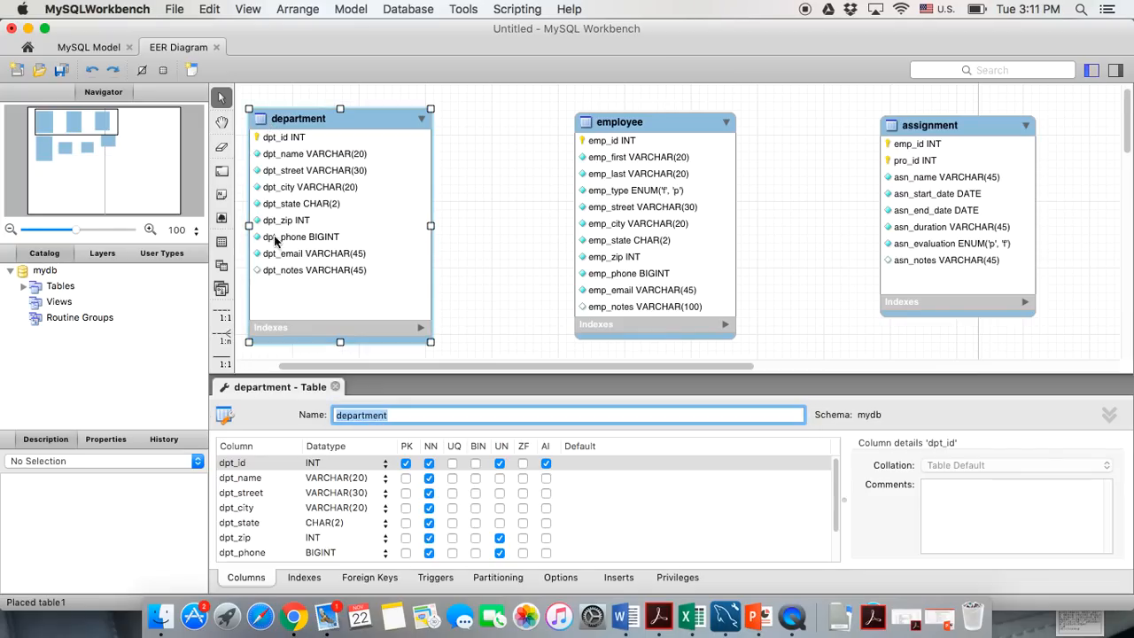
{"action": "left_click", "coordinate": [105, 438]}
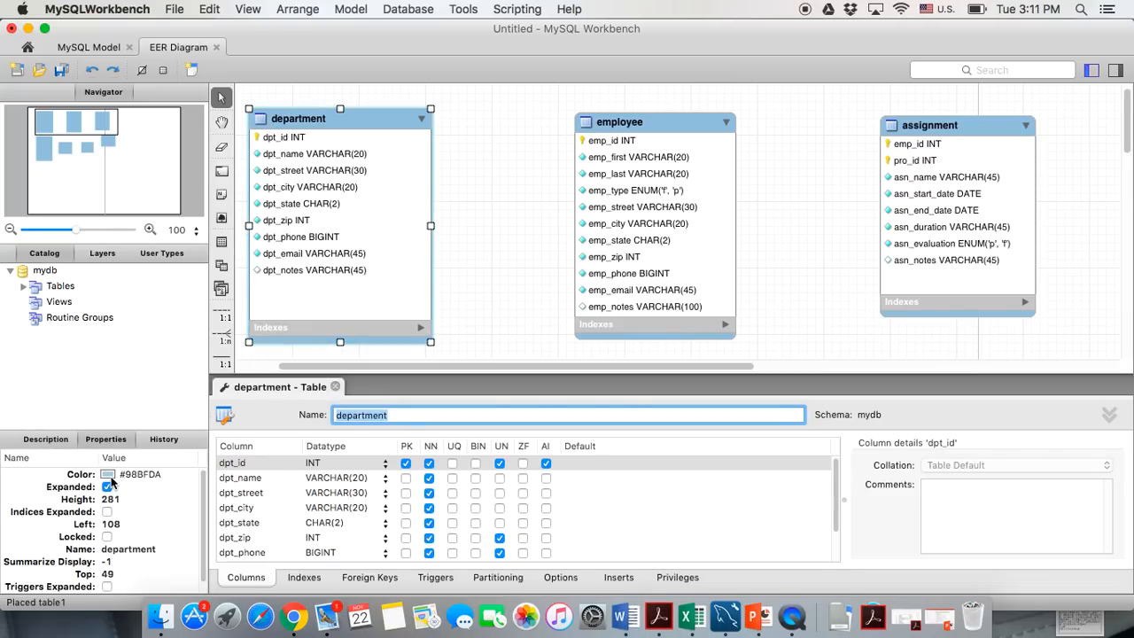
{"action": "left_click", "coordinate": [108, 474]}
{"action": "left_click", "coordinate": [453, 261]}
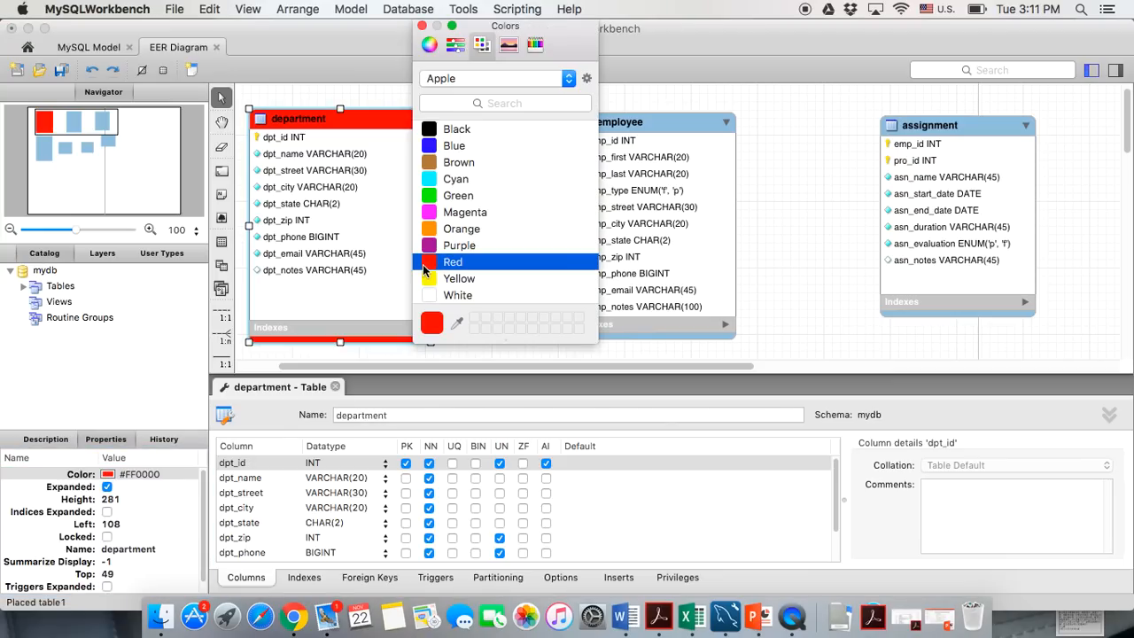
{"action": "left_click", "coordinate": [334, 388]}
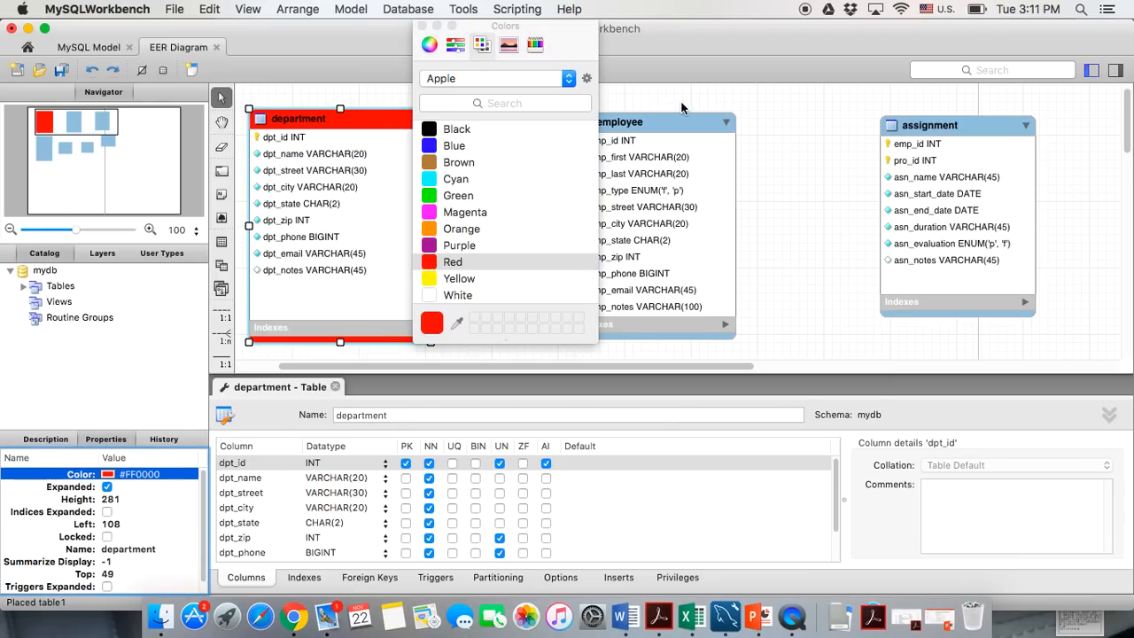
{"action": "double_click", "coordinate": [682, 119]}
{"action": "left_click", "coordinate": [154, 475]}
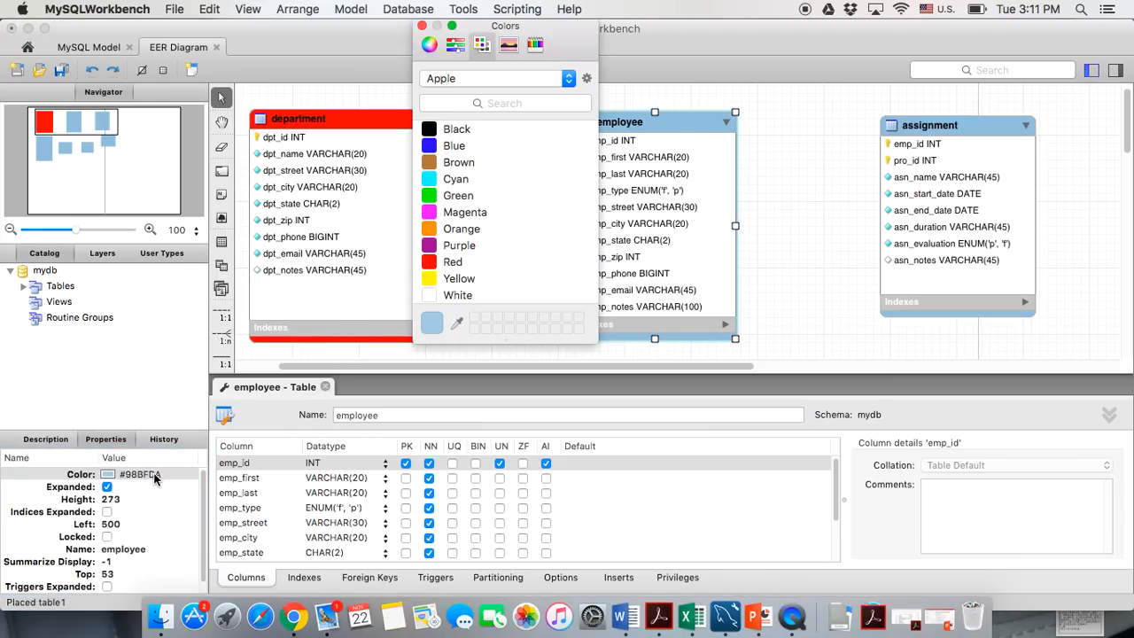
{"action": "left_click", "coordinate": [154, 474]}
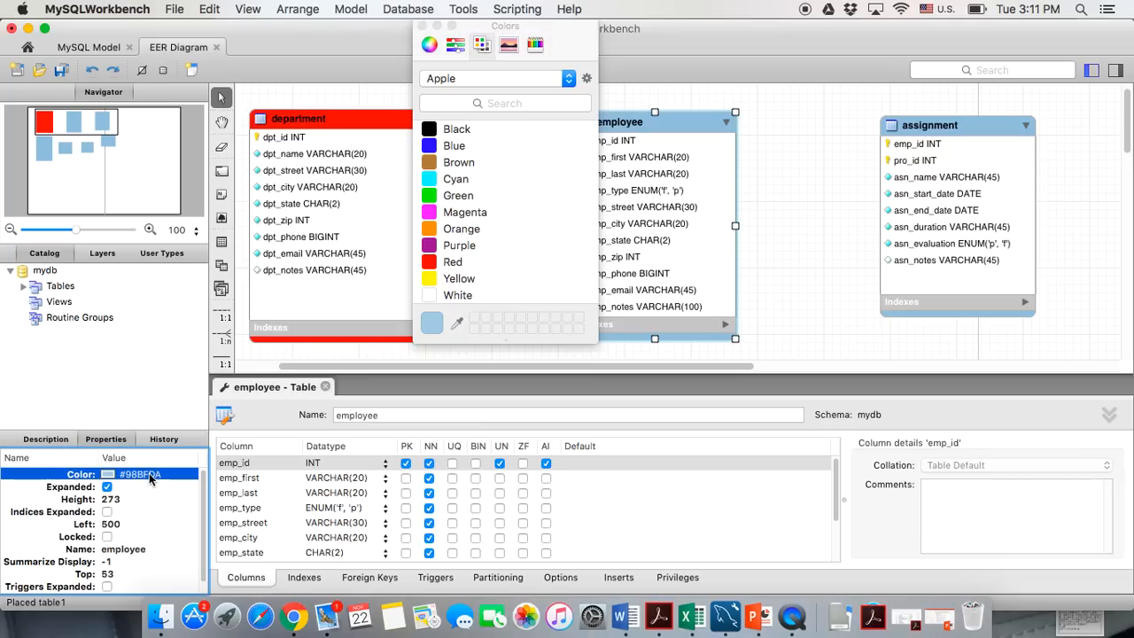
{"action": "left_click", "coordinate": [426, 282]}
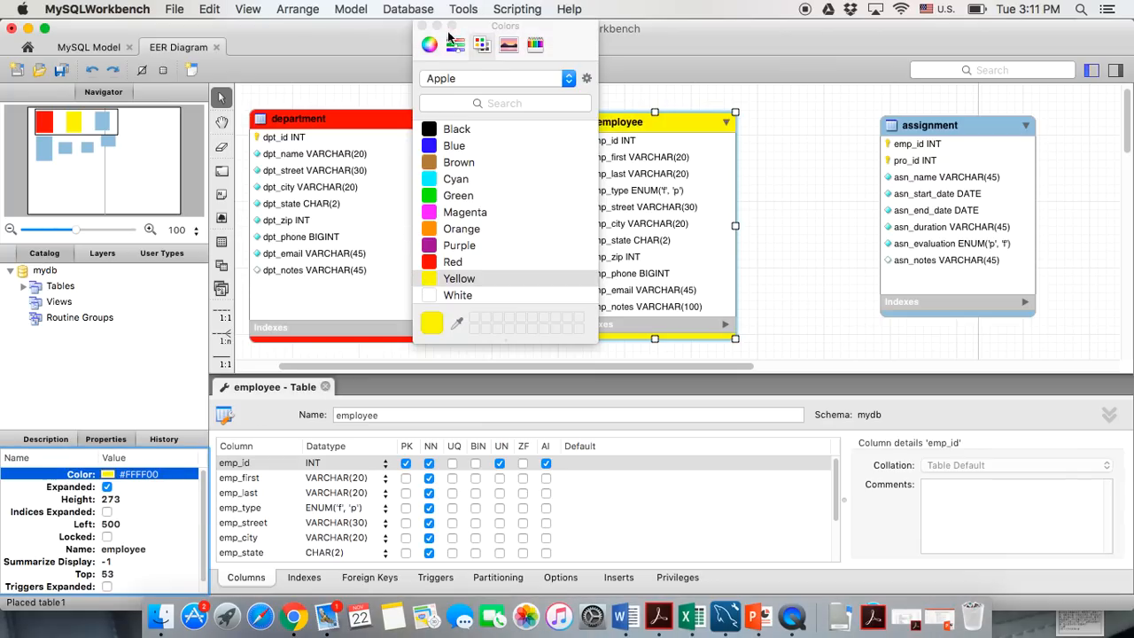
{"action": "left_click", "coordinate": [424, 26]}
Colour the assignment table green and the devision table orange
{"action": "left_click", "coordinate": [932, 130]}
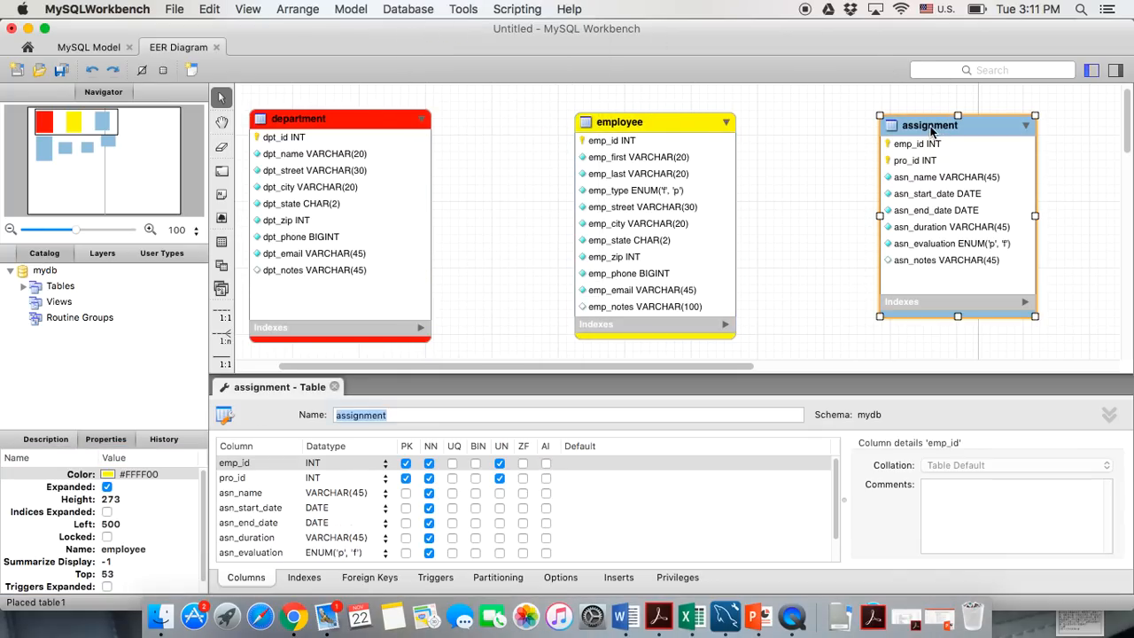
{"action": "left_click", "coordinate": [118, 478]}
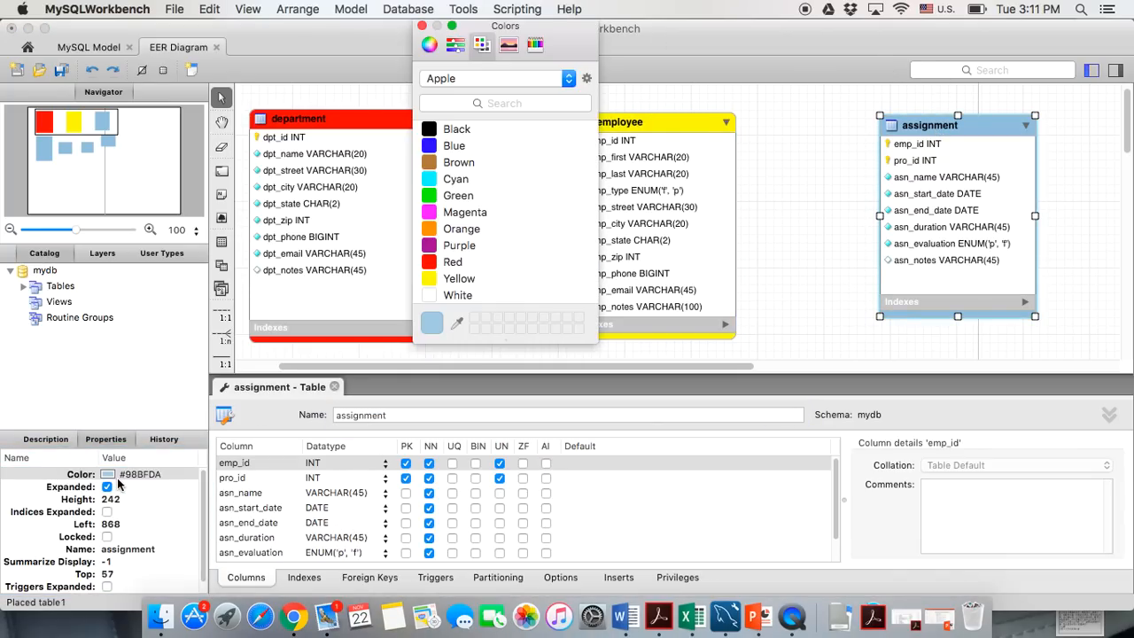
{"action": "left_click", "coordinate": [436, 196]}
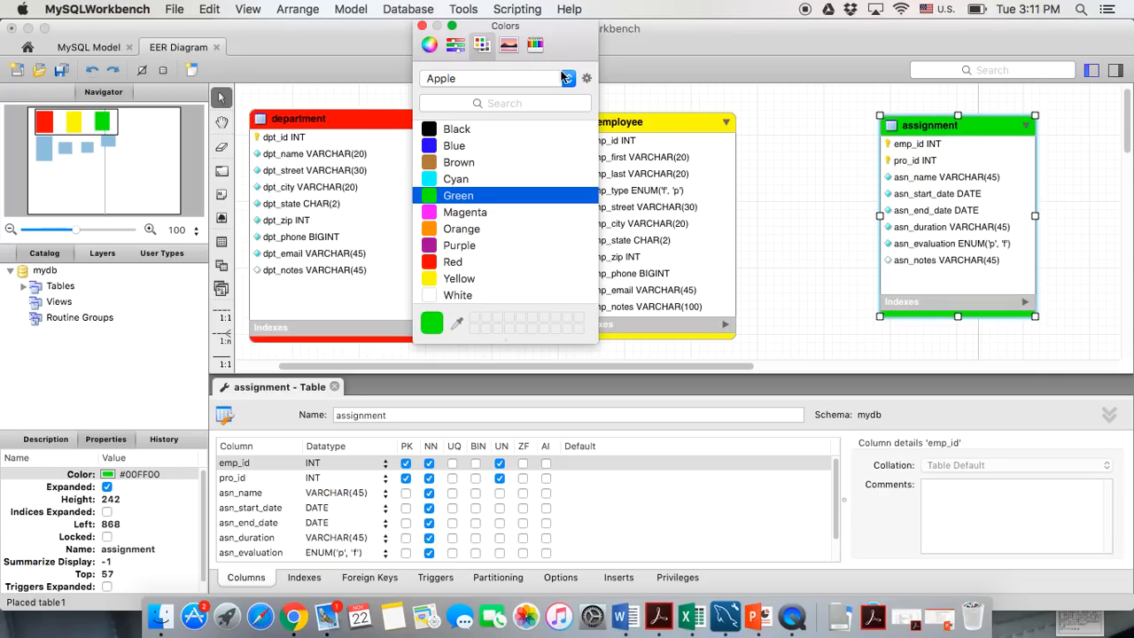
{"action": "left_click", "coordinate": [423, 26]}
{"action": "left_click", "coordinate": [334, 387]}
{"action": "double_click", "coordinate": [331, 387]}
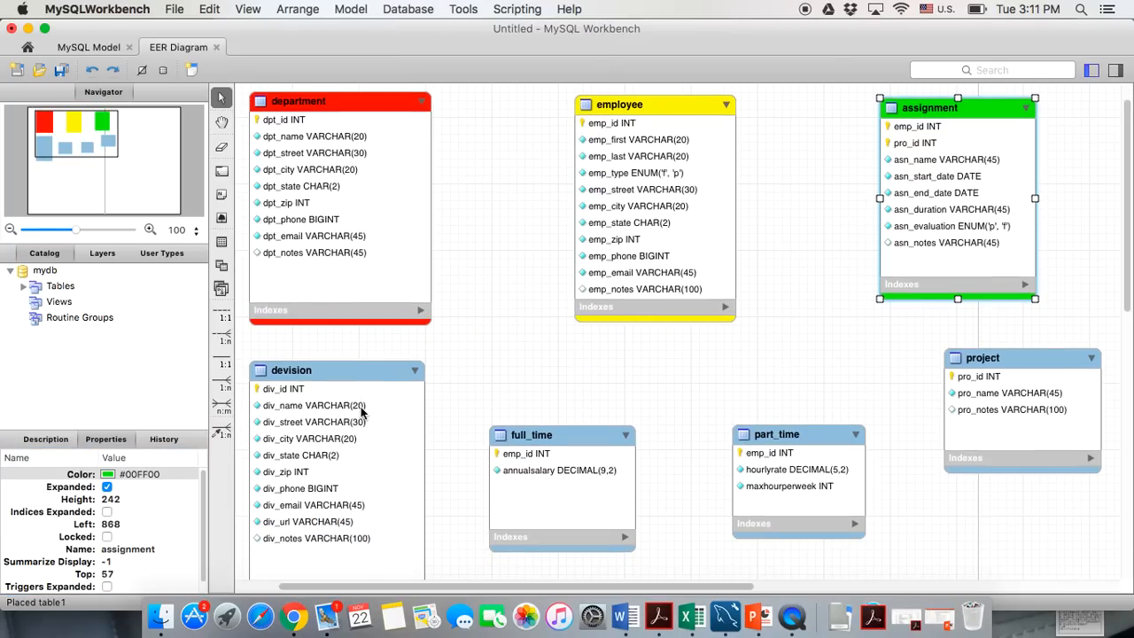
{"action": "left_click", "coordinate": [170, 473]}
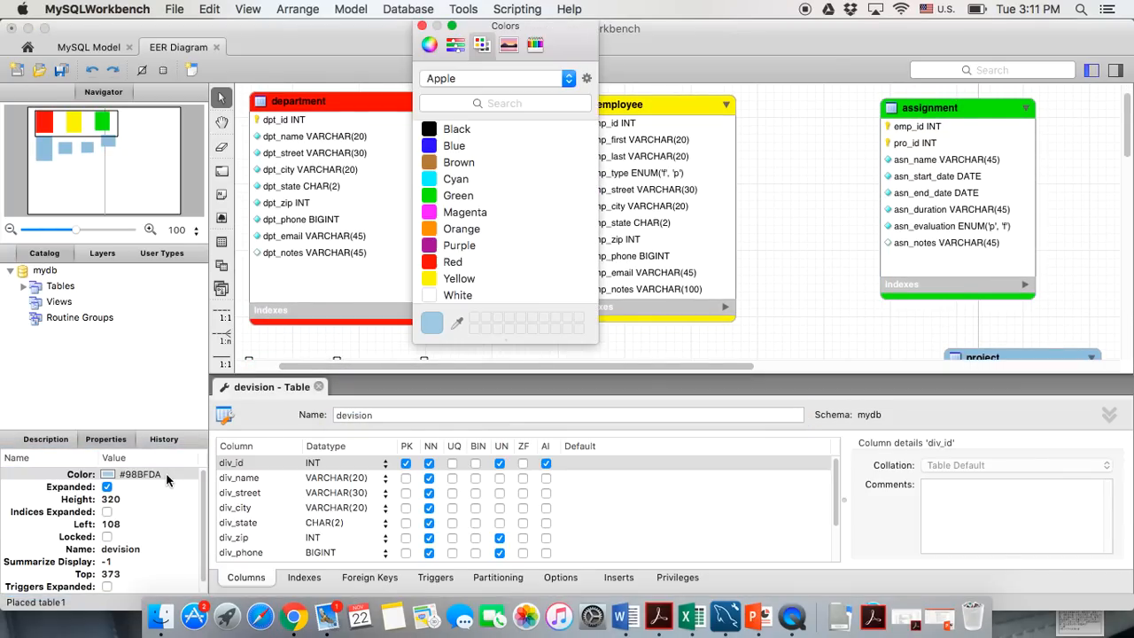
{"action": "left_click", "coordinate": [434, 246]}
{"action": "left_click", "coordinate": [431, 228]}
{"action": "left_click", "coordinate": [319, 387]}
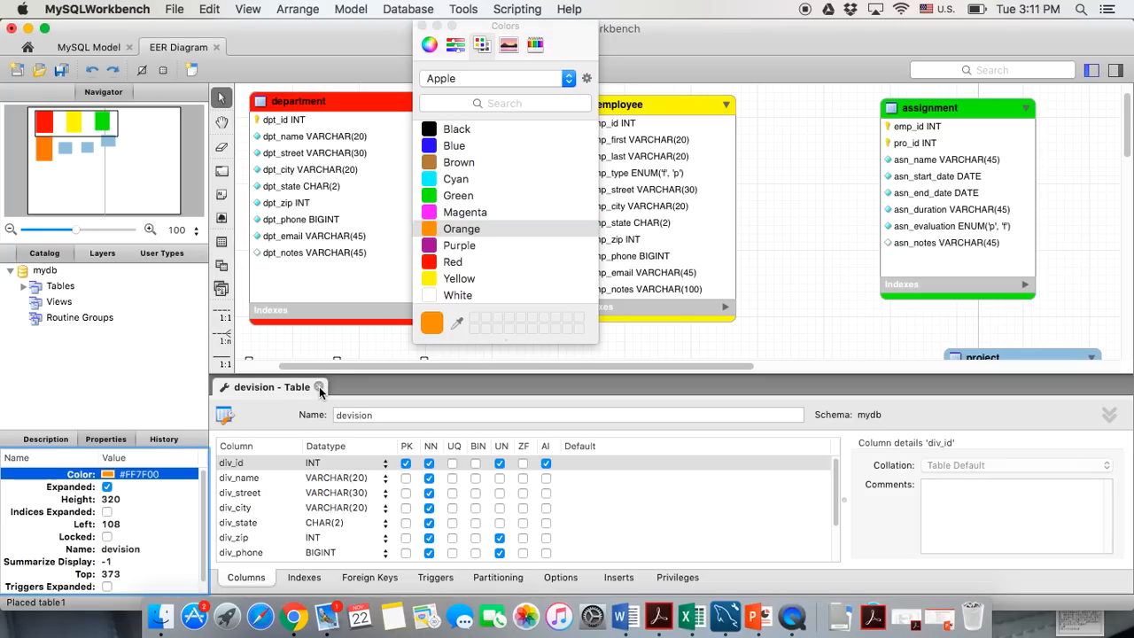
{"action": "left_click", "coordinate": [319, 386]}
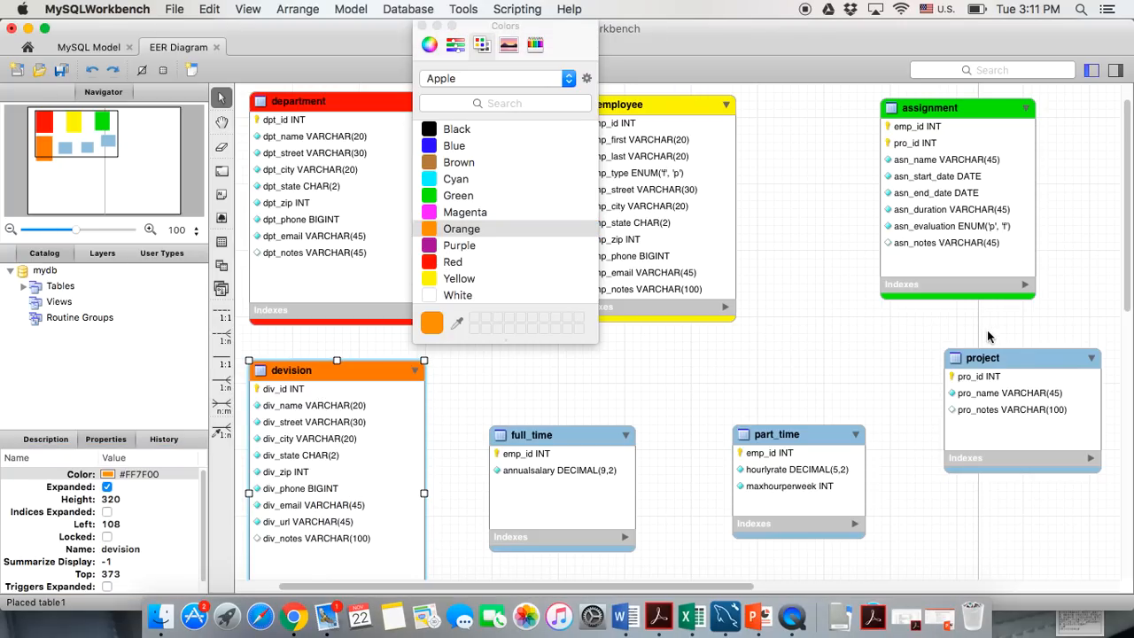
Colour the project table blue and the full_time table cyan
{"action": "double_click", "coordinate": [983, 358]}
{"action": "left_click", "coordinate": [183, 474]}
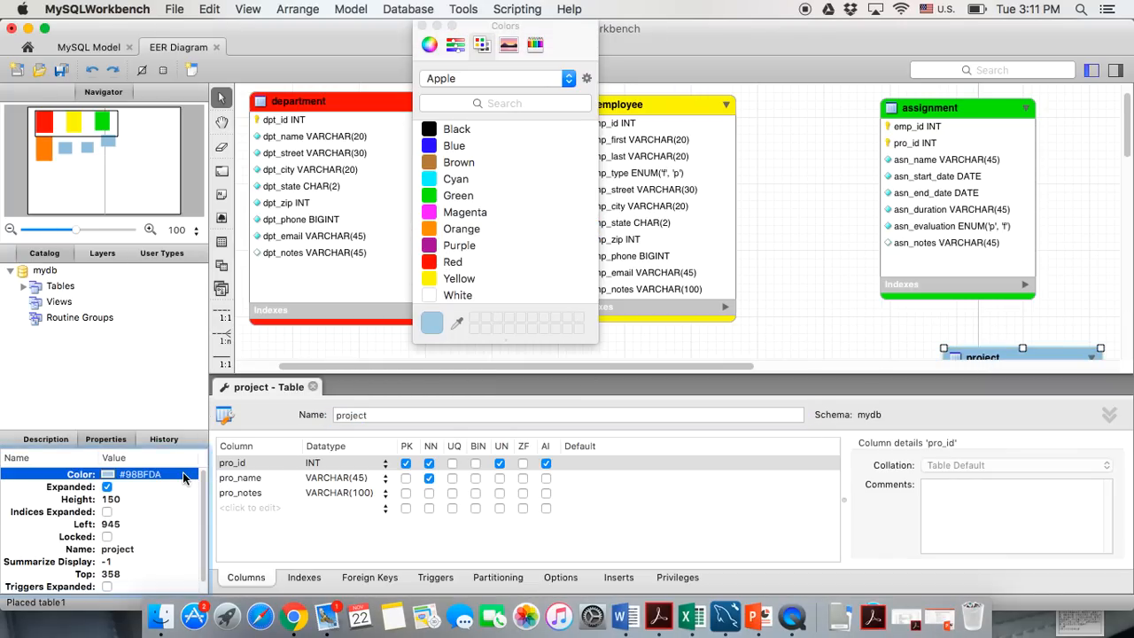
{"action": "left_click", "coordinate": [432, 146]}
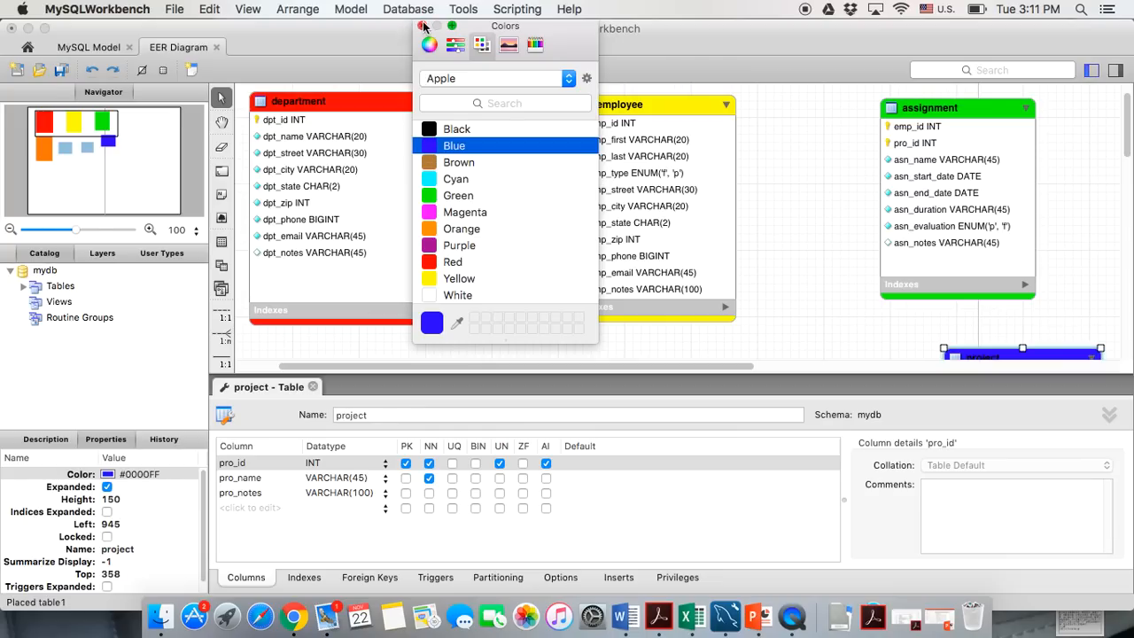
{"action": "left_click", "coordinate": [422, 26]}
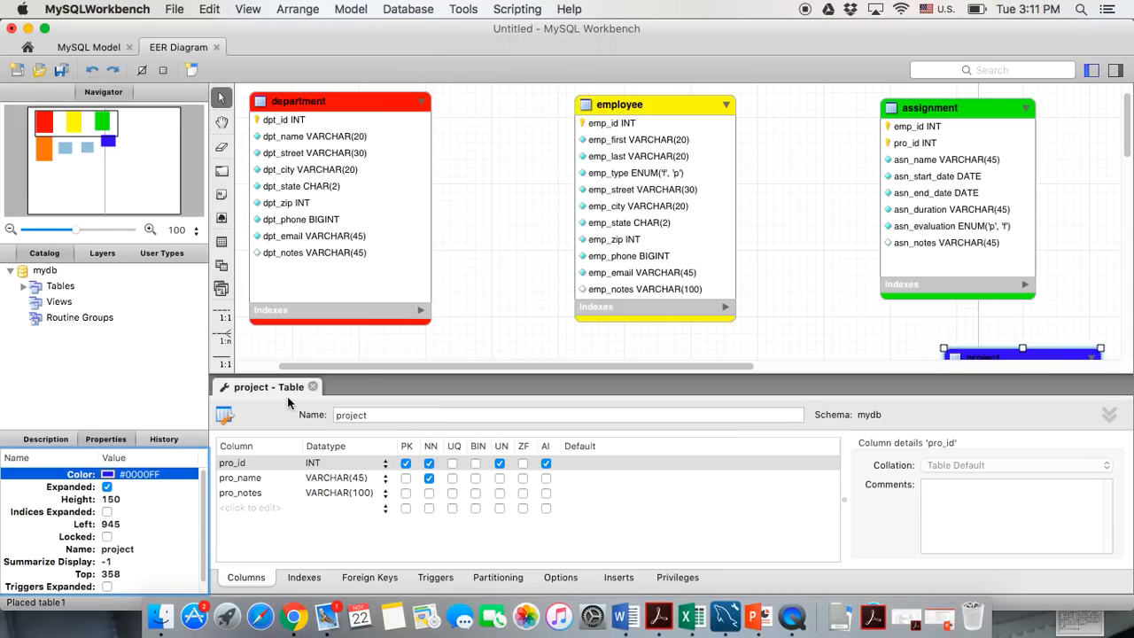
{"action": "scroll", "coordinate": [435, 351], "scroll_direction": "down", "scroll_amount": 5}
{"action": "double_click", "coordinate": [515, 258]}
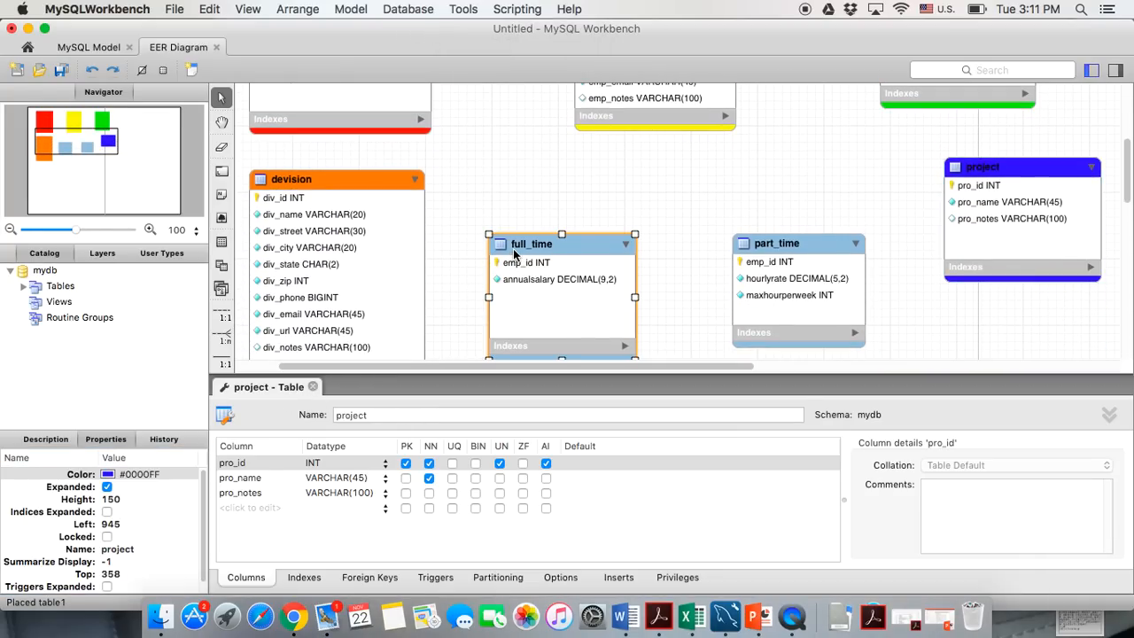
{"action": "left_click", "coordinate": [158, 474]}
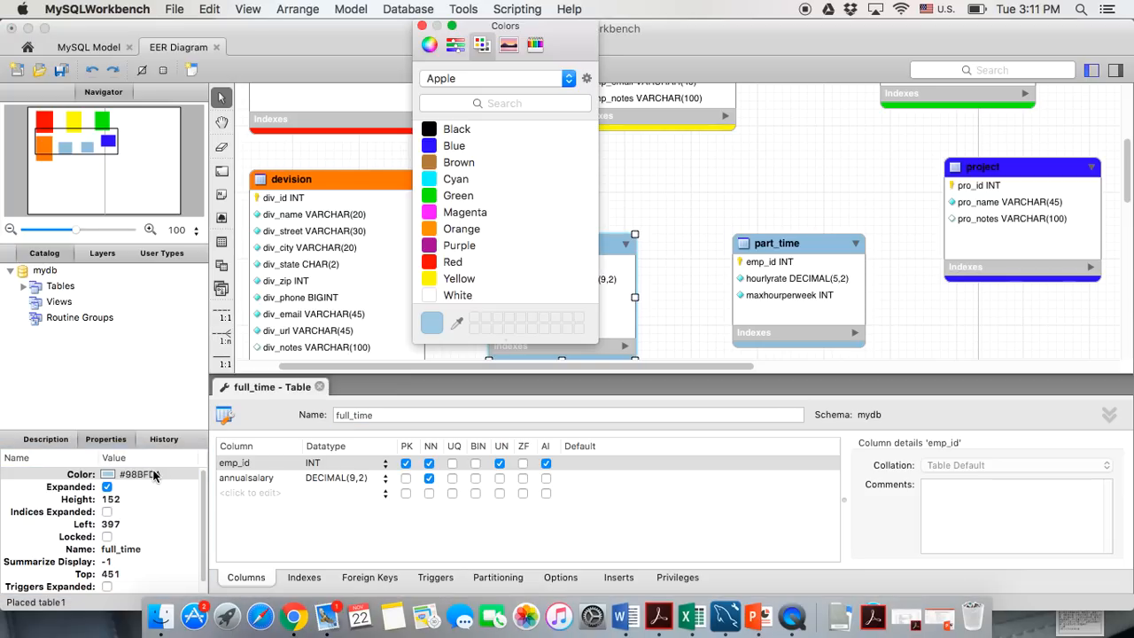
{"action": "left_click", "coordinate": [431, 179]}
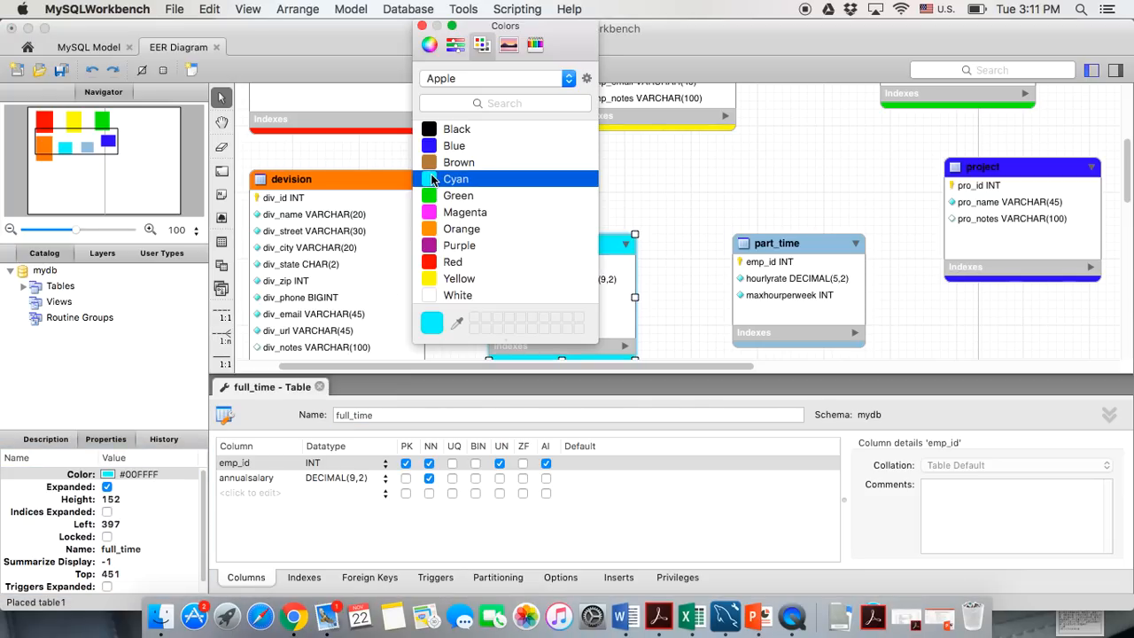
{"action": "left_click", "coordinate": [422, 27]}
Colour the part_time table purple (#7F007F) and close its editor
{"action": "double_click", "coordinate": [759, 242]}
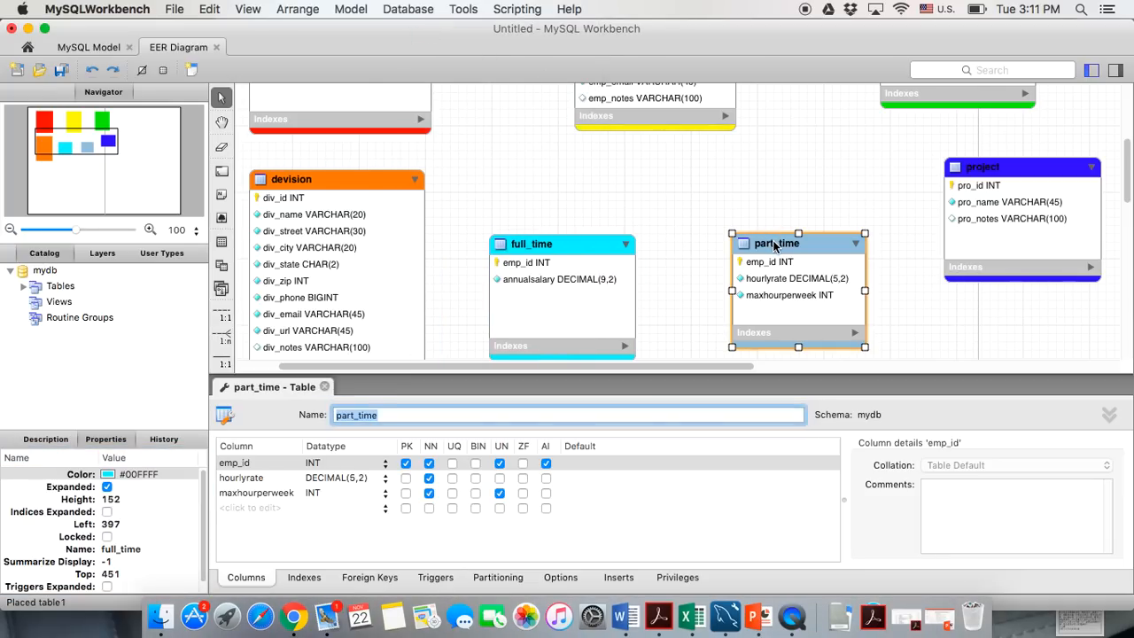
{"action": "left_click", "coordinate": [153, 477]}
{"action": "left_click", "coordinate": [436, 247]}
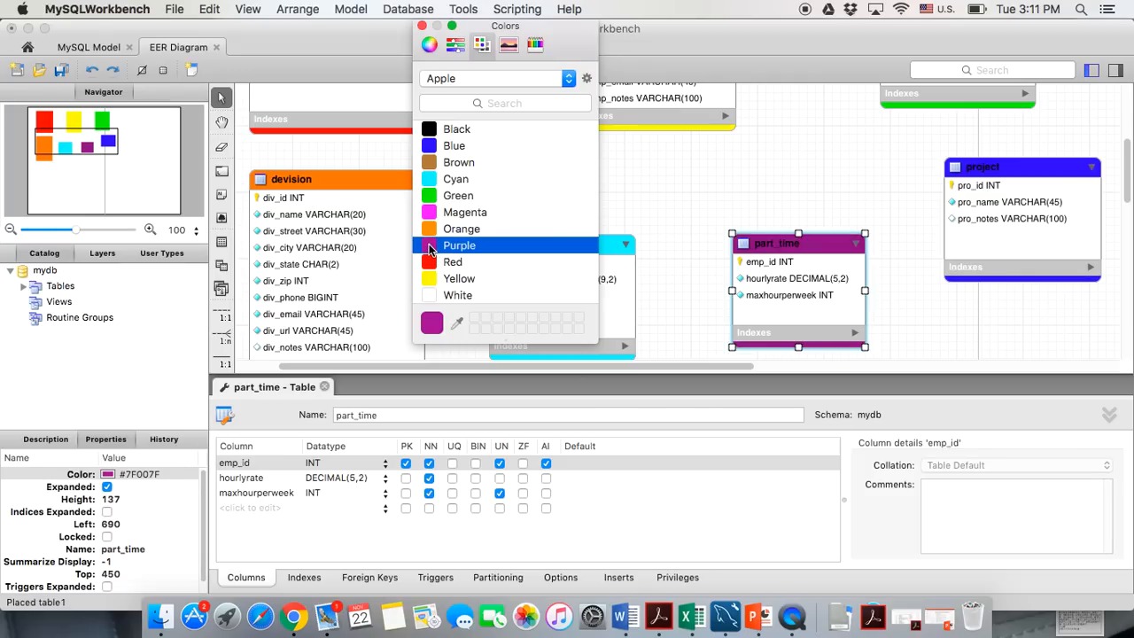
{"action": "left_click", "coordinate": [323, 388]}
{"action": "left_click", "coordinate": [423, 27]}
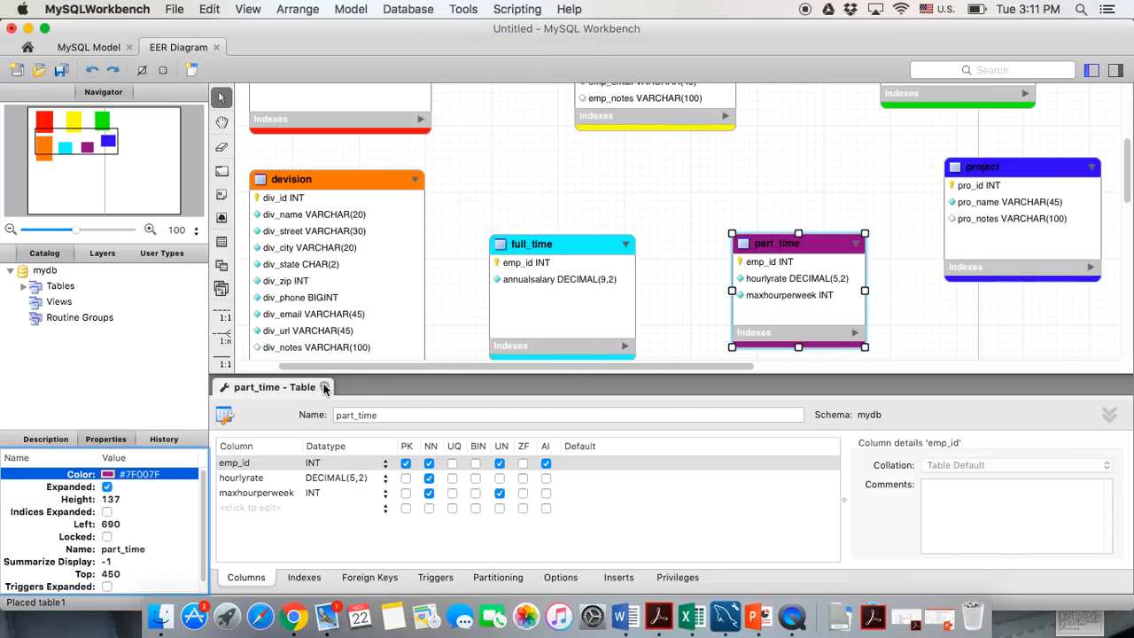
{"action": "left_click", "coordinate": [325, 386]}
Enlarge the employee table box slightly
{"action": "scroll", "coordinate": [455, 322], "scroll_direction": "up", "scroll_amount": 5}
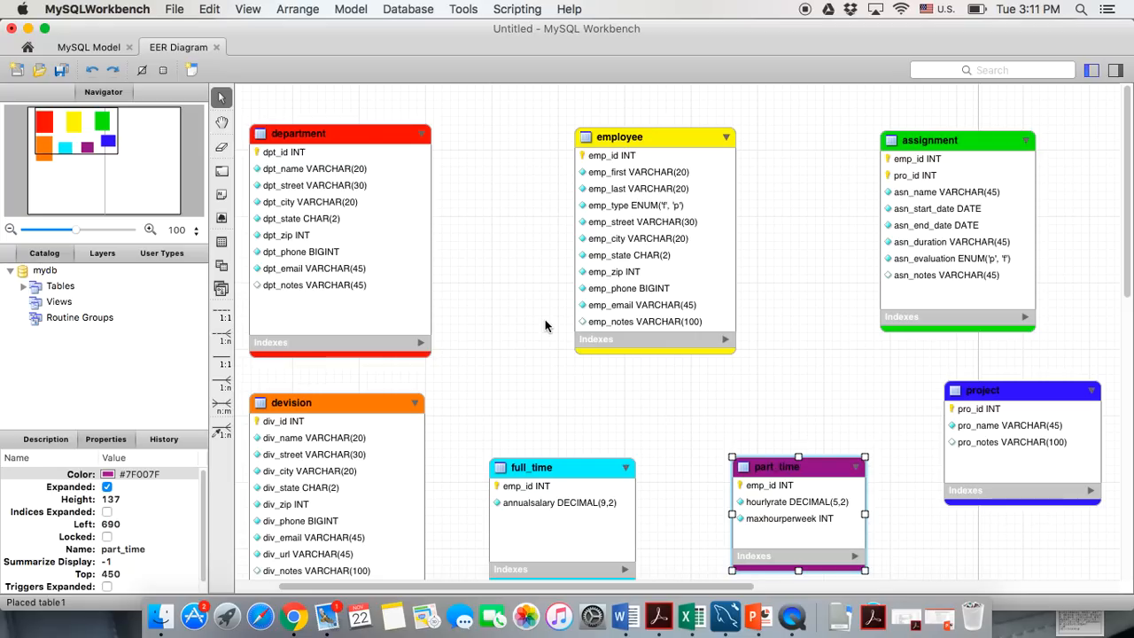
{"action": "left_click", "coordinate": [662, 382]}
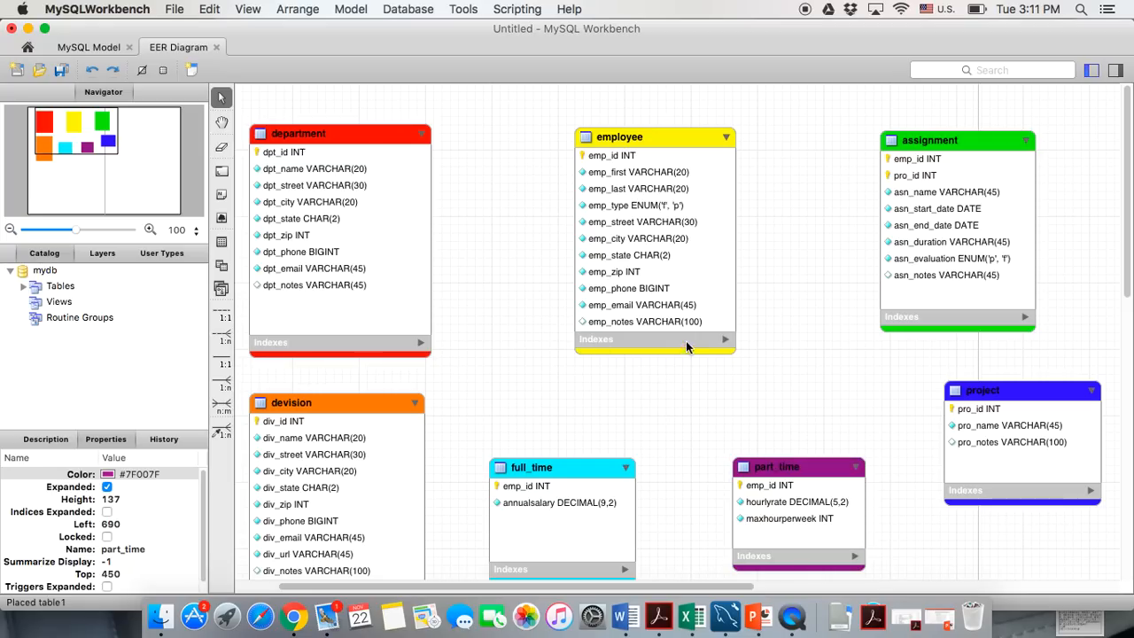
{"action": "left_click", "coordinate": [728, 352]}
{"action": "left_click_drag", "start_coordinate": [735, 352], "coordinate": [752, 365]}
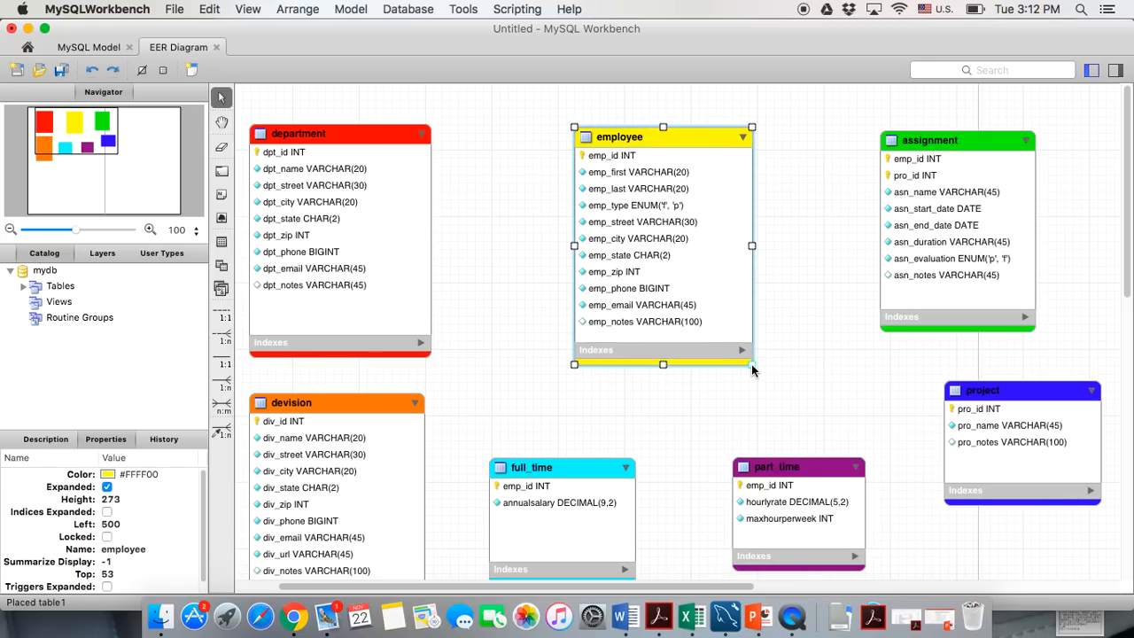
{"action": "left_click", "coordinate": [505, 280]}
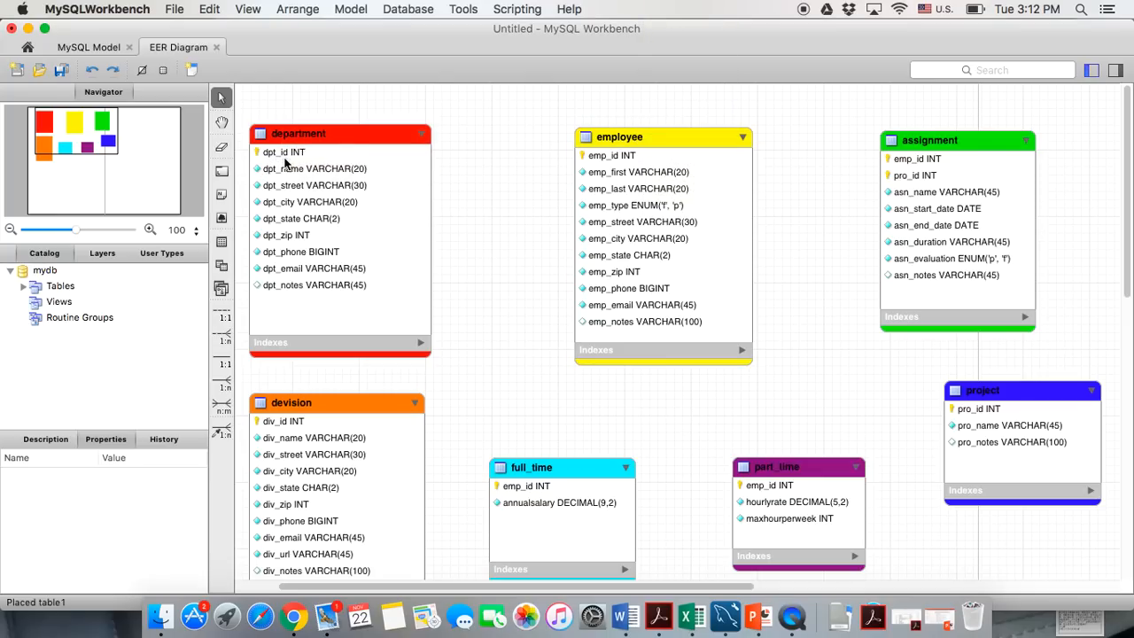
{"action": "left_click", "coordinate": [618, 151]}
{"action": "left_click", "coordinate": [661, 136]}
Add a new dpt_id column of type INT to the employee table
{"action": "double_click", "coordinate": [656, 130]}
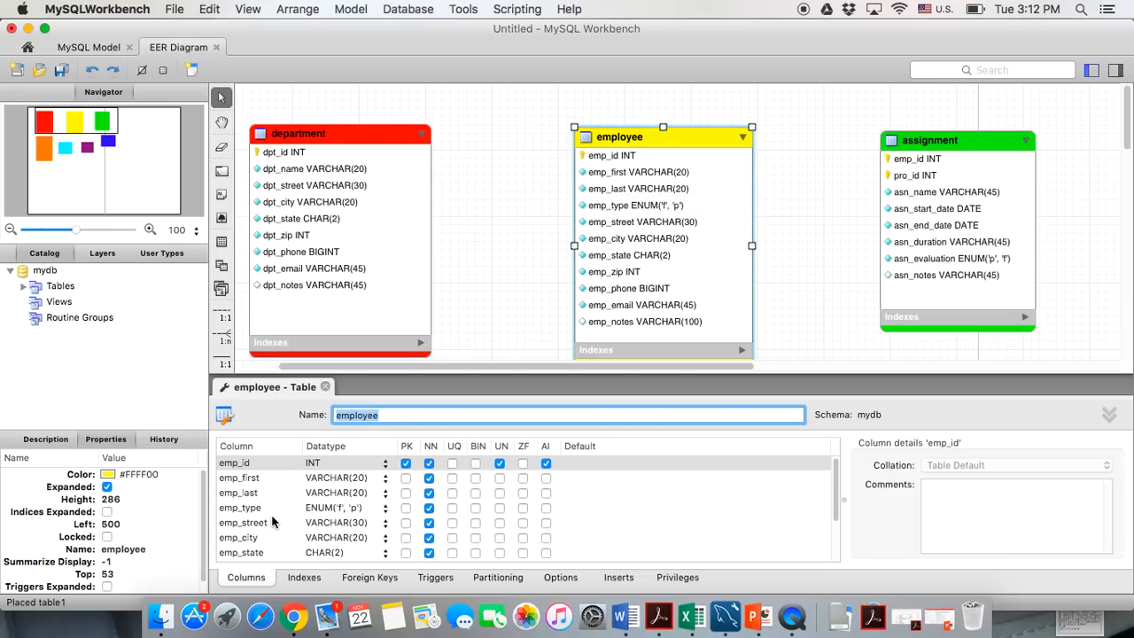
{"action": "scroll", "coordinate": [266, 513], "scroll_direction": "down", "scroll_amount": 3}
{"action": "left_click", "coordinate": [233, 555]}
{"action": "left_click", "coordinate": [233, 555]}
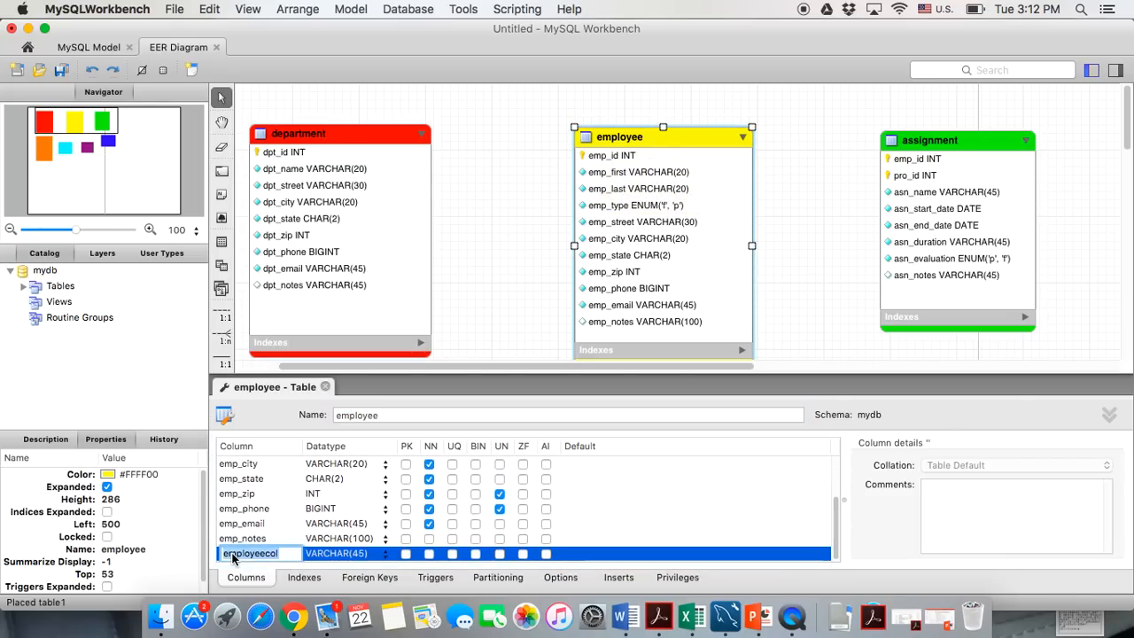
{"action": "type", "text": "dpt_id"}
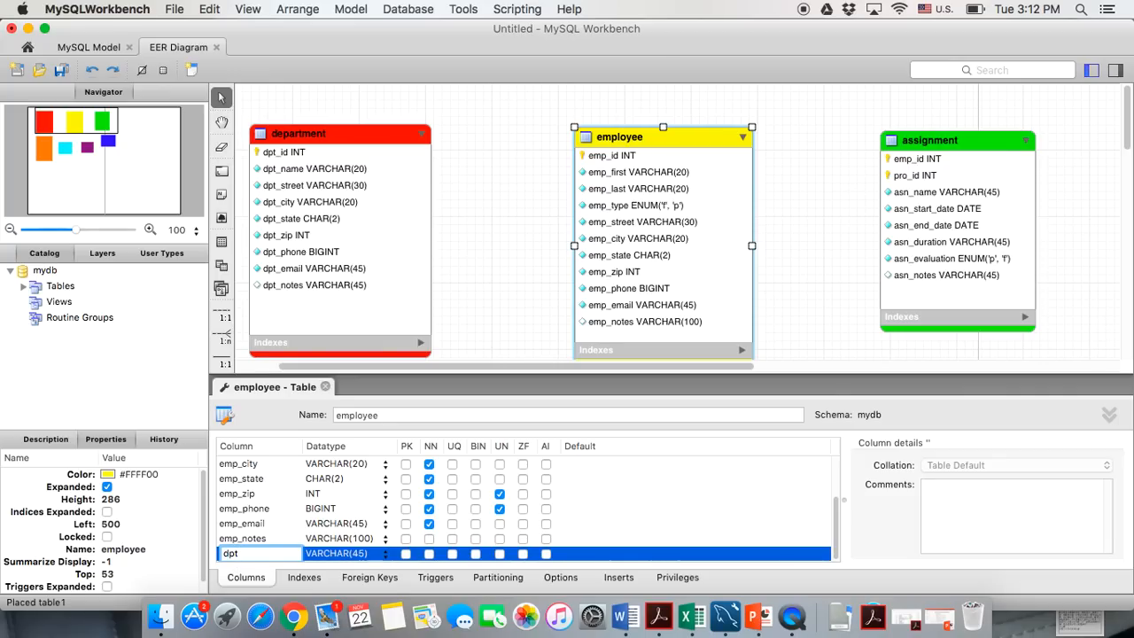
{"action": "left_click", "coordinate": [386, 555]}
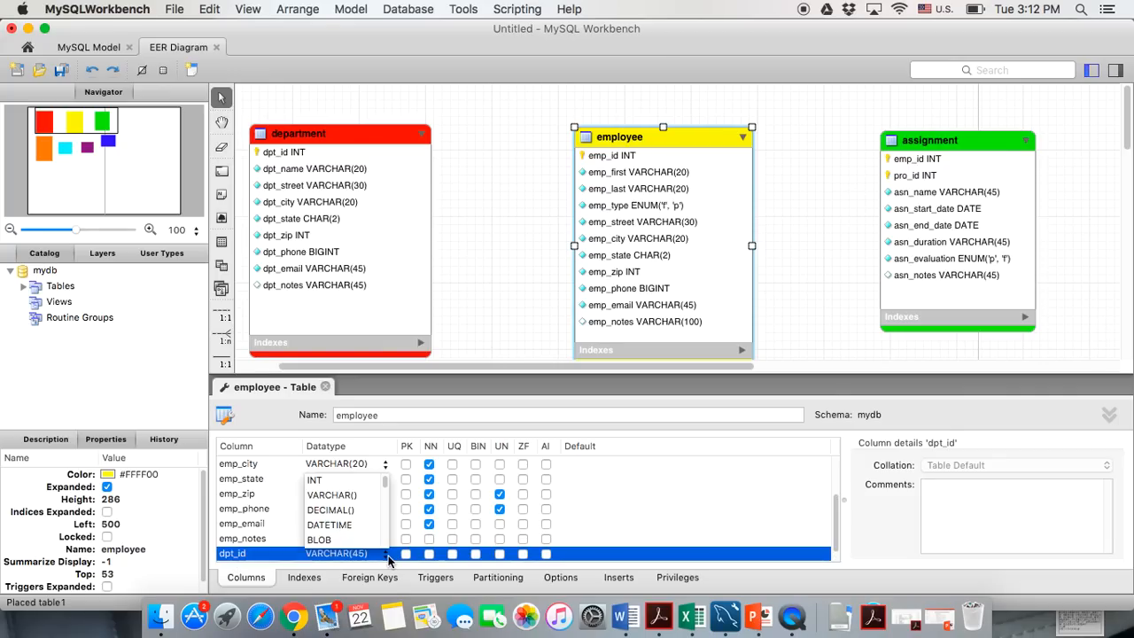
{"action": "left_click", "coordinate": [337, 481]}
{"action": "scroll", "coordinate": [270, 535], "scroll_direction": "down", "scroll_amount": 1}
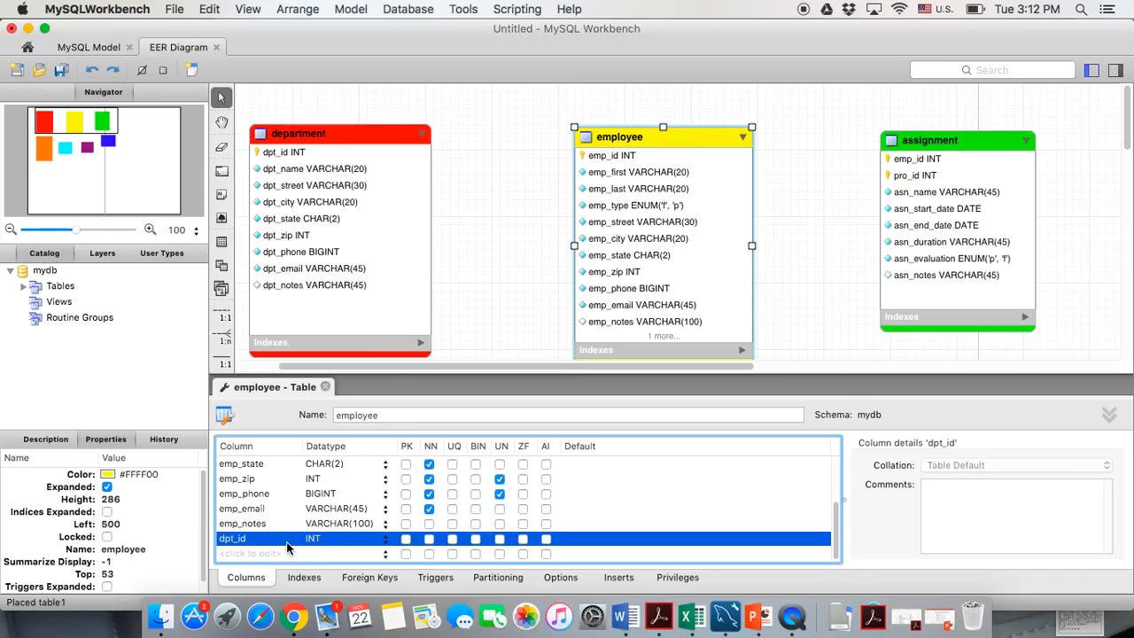
{"action": "double_click", "coordinate": [287, 542]}
{"action": "left_click", "coordinate": [322, 541]}
Make dpt_id not null and unsigned, move it right after emp_id, and enlarge the employee box
{"action": "mouse_move", "coordinate": [303, 160]}
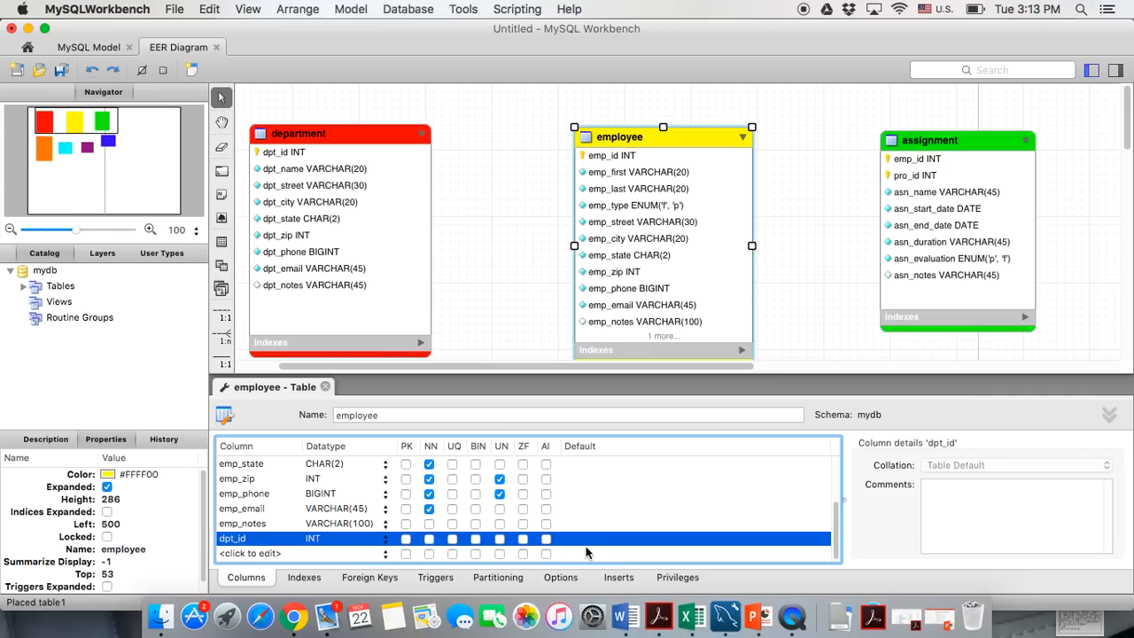
{"action": "left_click", "coordinate": [428, 538]}
{"action": "left_click", "coordinate": [502, 539]}
{"action": "left_click_drag", "start_coordinate": [276, 542], "coordinate": [277, 469]}
{"action": "scroll", "coordinate": [277, 473], "scroll_direction": "up", "scroll_amount": 2}
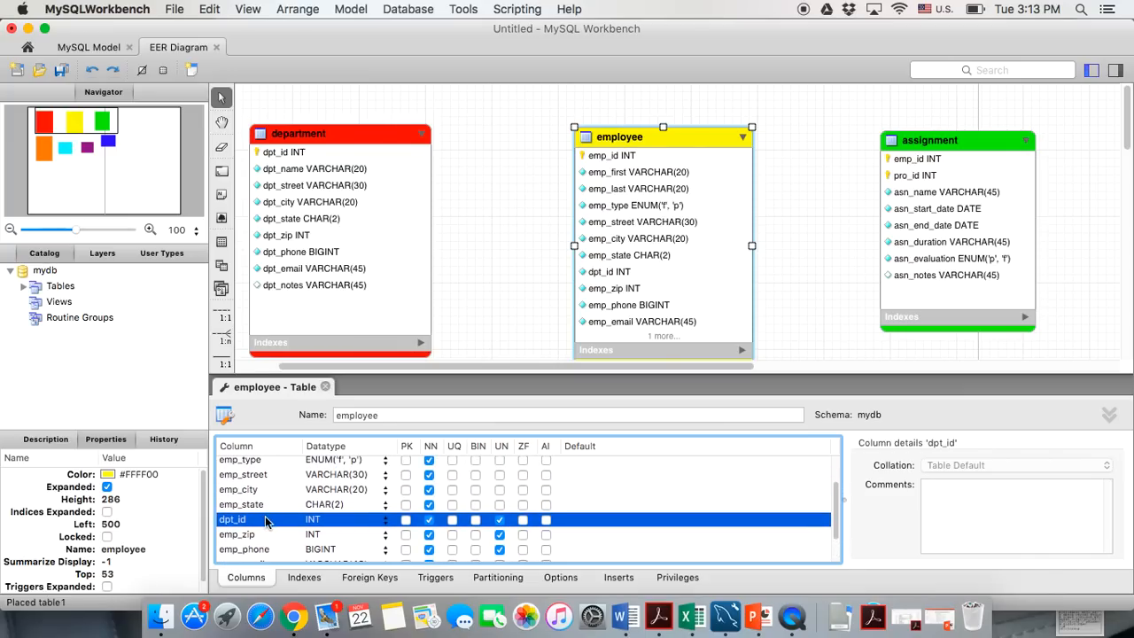
{"action": "scroll", "coordinate": [265, 517], "scroll_direction": "up", "scroll_amount": 2}
{"action": "left_click_drag", "start_coordinate": [264, 548], "coordinate": [263, 480]}
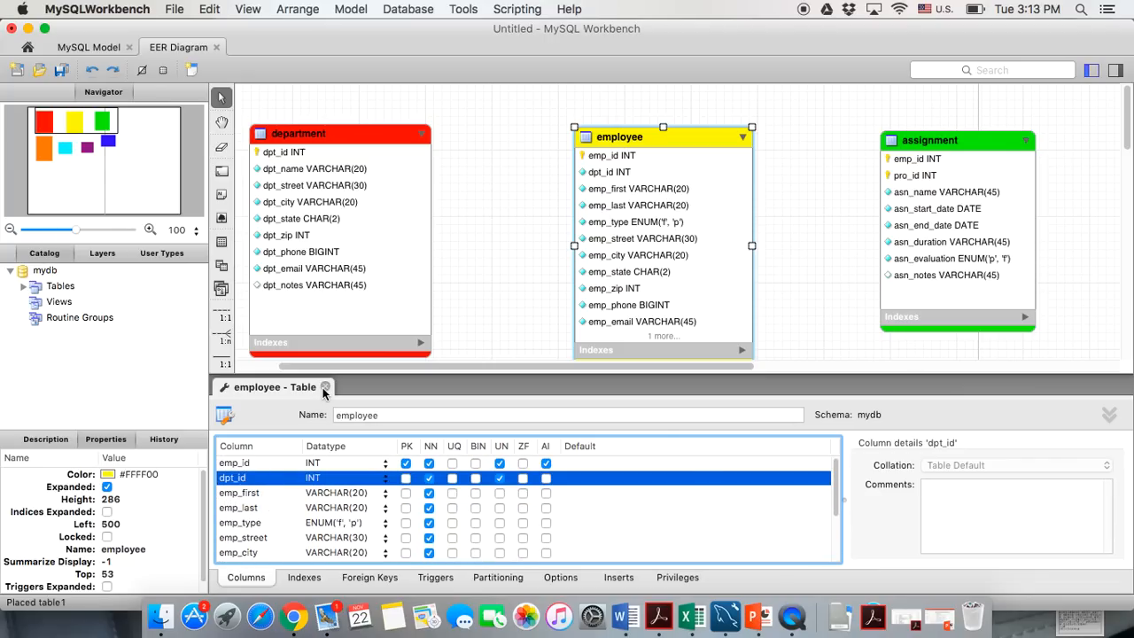
{"action": "left_click", "coordinate": [325, 388]}
{"action": "left_click_drag", "start_coordinate": [753, 366], "coordinate": [763, 389]}
{"action": "left_click", "coordinate": [534, 266]}
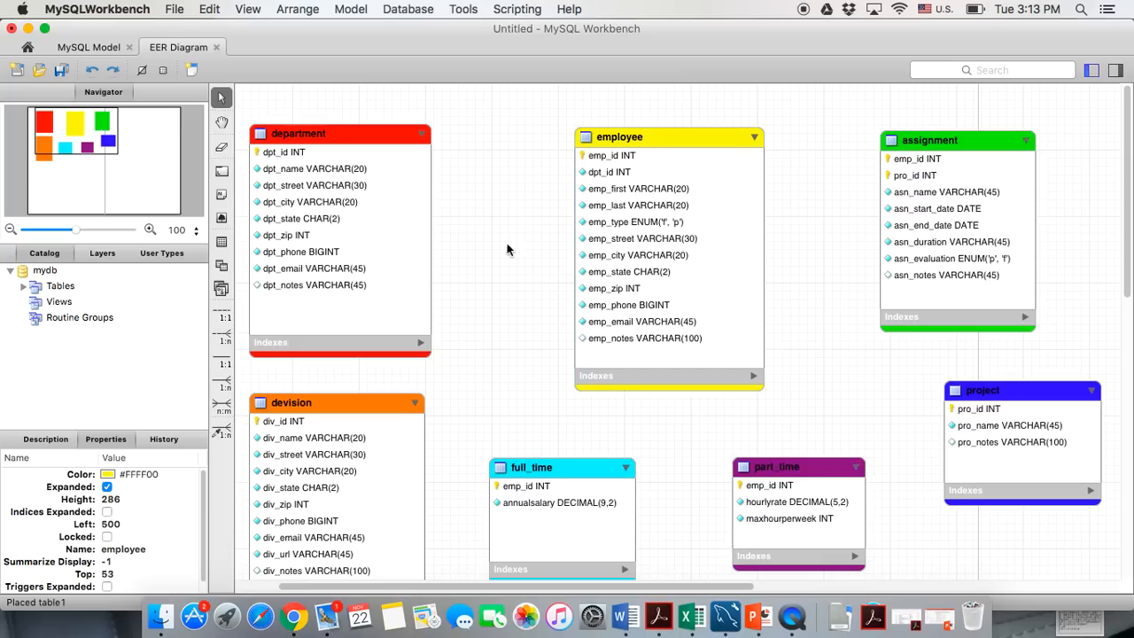
Link employee's dpt_id to department with a 1:n non-identifying relationship, nudging employee slightly right
{"action": "left_click", "coordinate": [221, 431]}
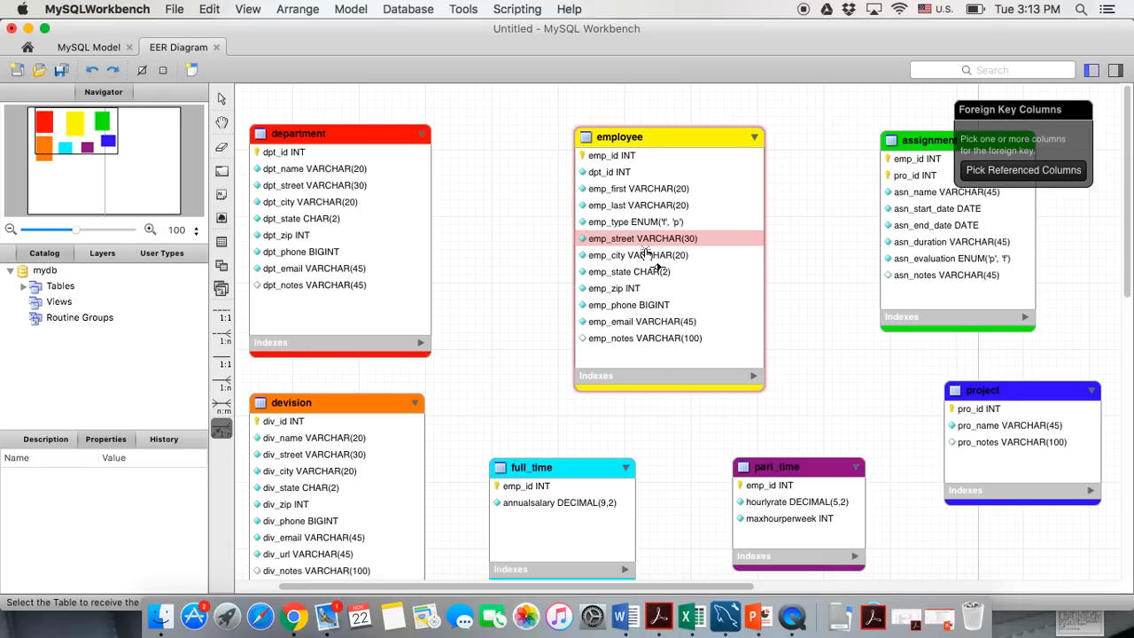
{"action": "left_click", "coordinate": [610, 173]}
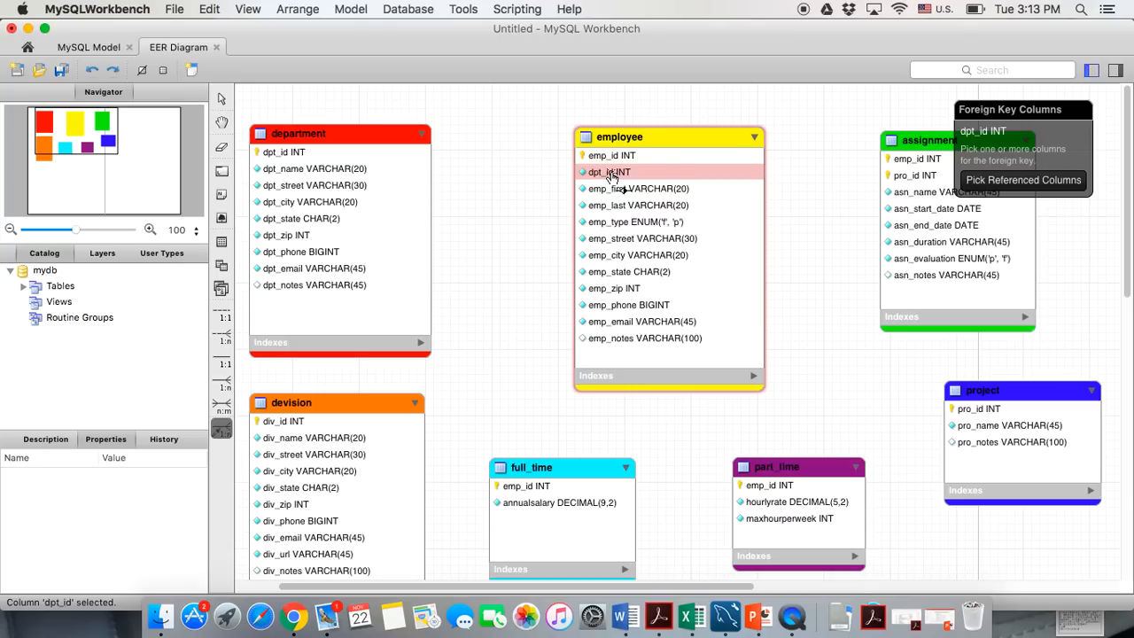
{"action": "left_click", "coordinate": [262, 153]}
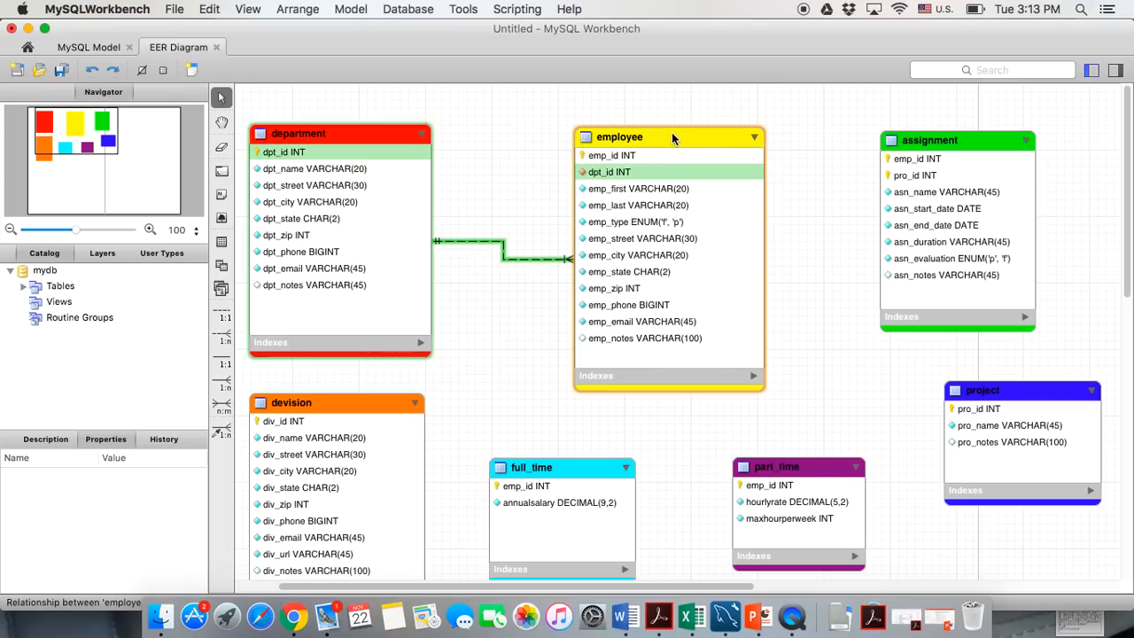
{"action": "left_click_drag", "start_coordinate": [671, 136], "coordinate": [683, 137]}
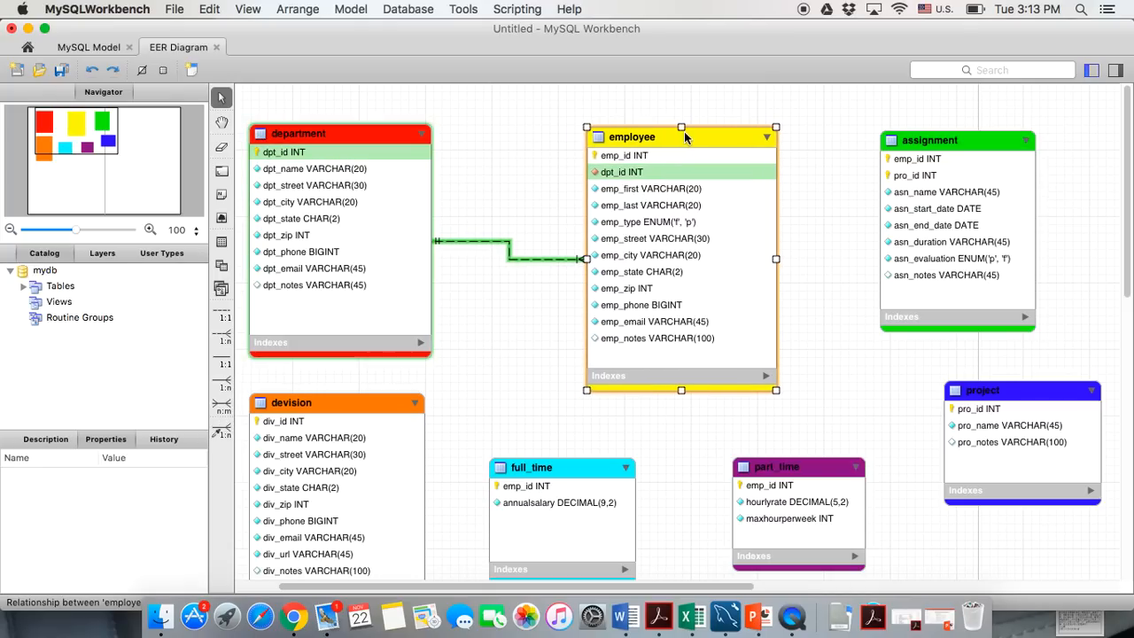
{"action": "left_click", "coordinate": [520, 273]}
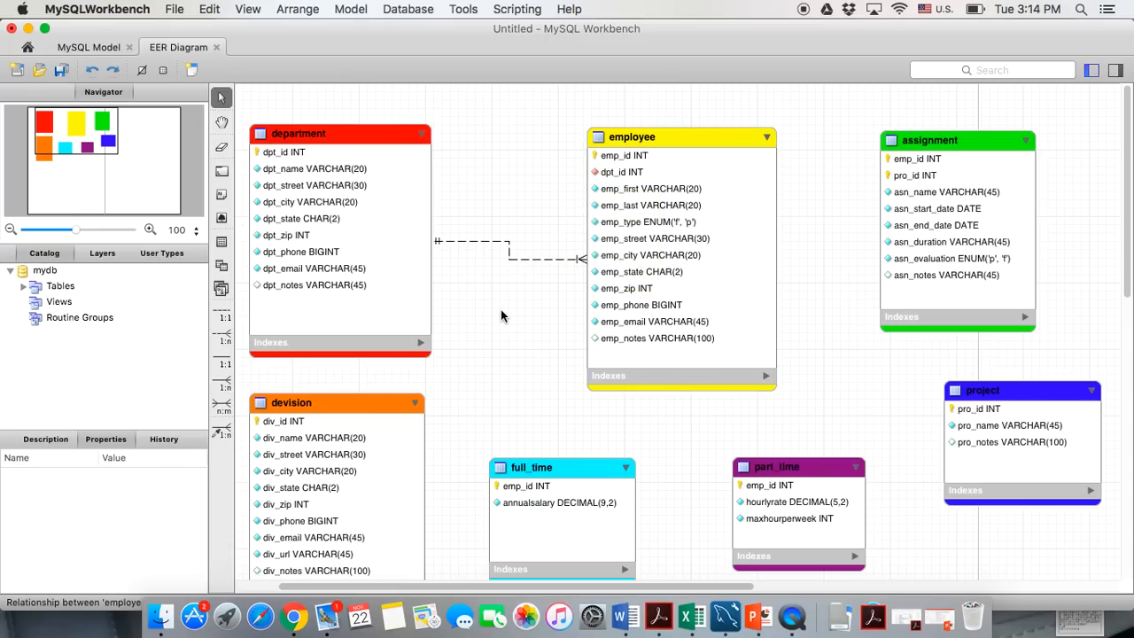
Uncheck Mandatory for the department end in the fk_employee_department Foreign Key settings
{"action": "double_click", "coordinate": [523, 264]}
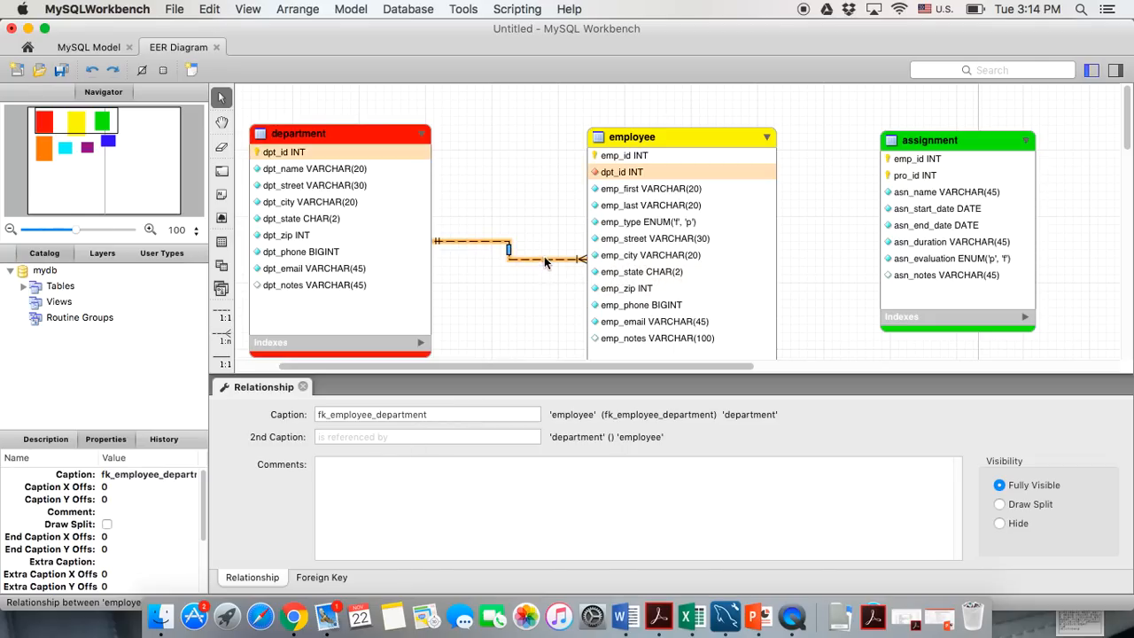
{"action": "left_click", "coordinate": [308, 576]}
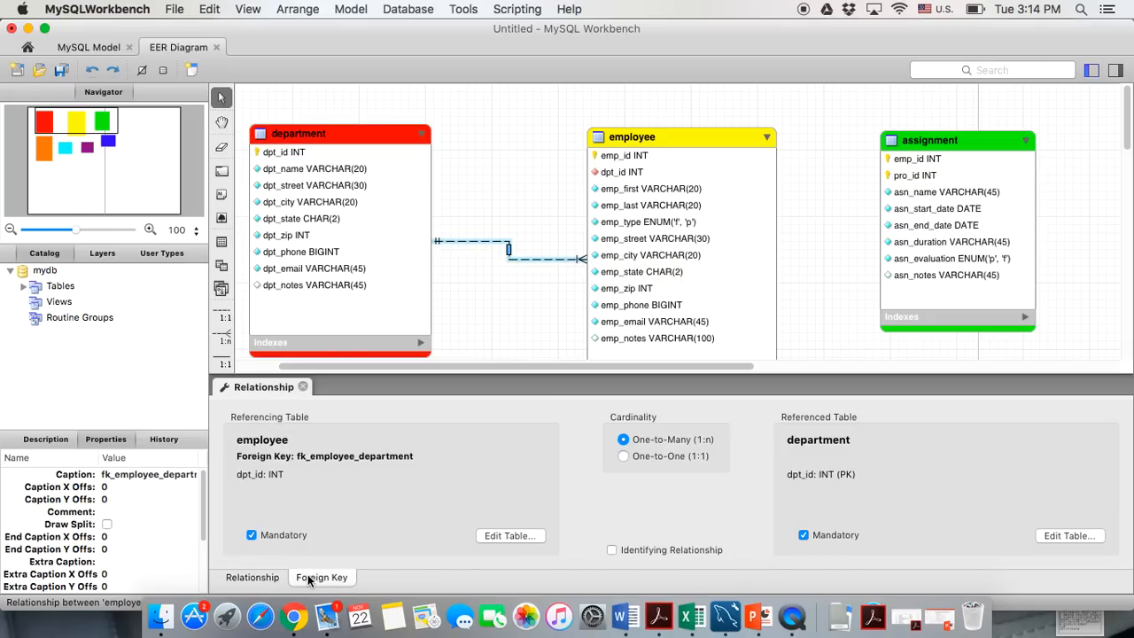
{"action": "left_click", "coordinate": [252, 536]}
{"action": "left_click", "coordinate": [253, 537]}
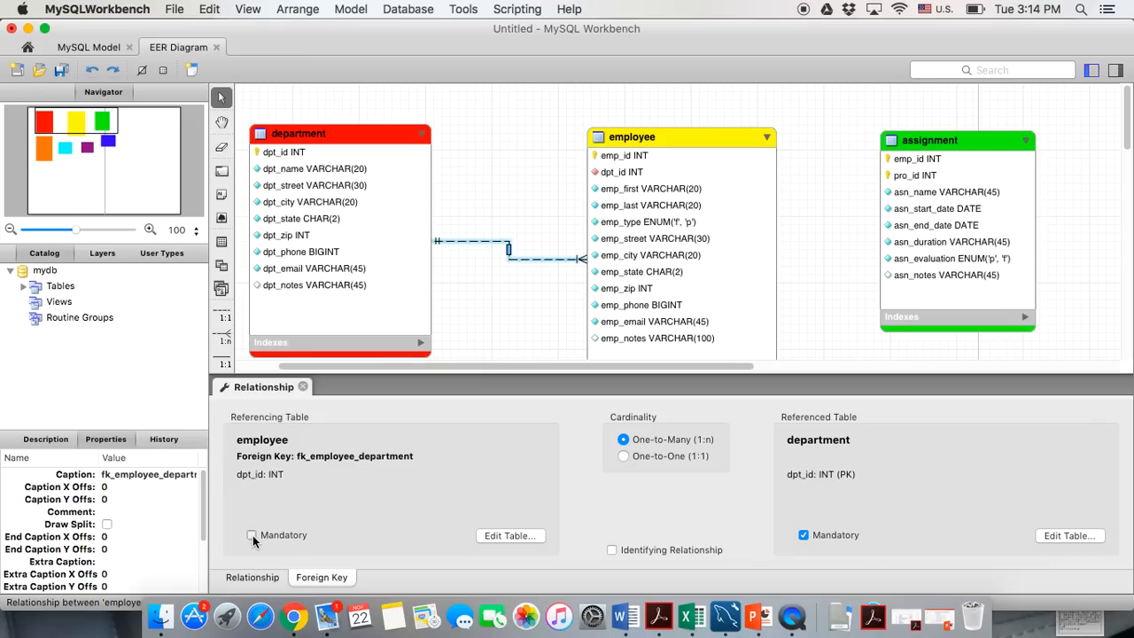
{"action": "left_click", "coordinate": [804, 536]}
{"action": "left_click", "coordinate": [804, 536]}
{"action": "left_click", "coordinate": [804, 536]}
{"action": "left_click", "coordinate": [802, 535]}
{"action": "left_click", "coordinate": [802, 535]}
{"action": "left_click", "coordinate": [302, 387]}
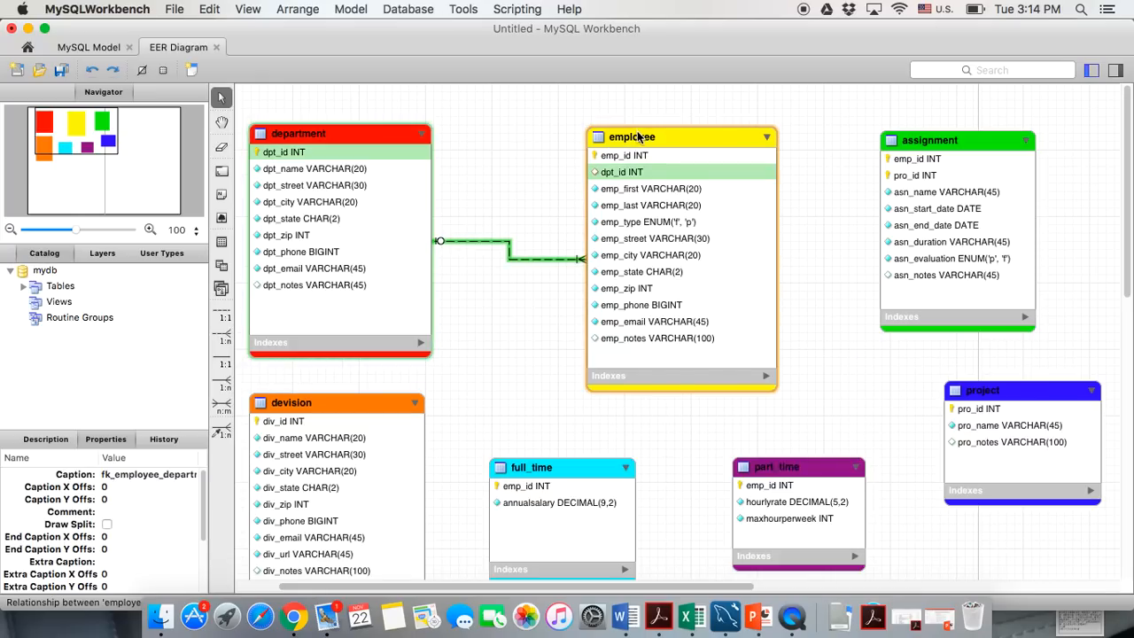
{"action": "double_click", "coordinate": [638, 136]}
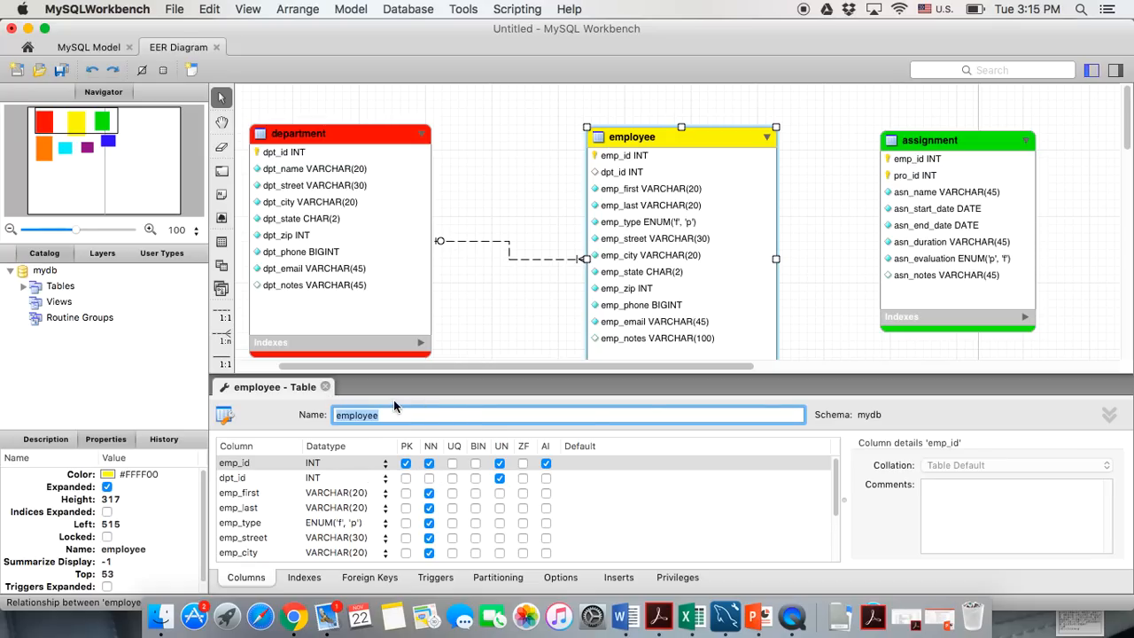
{"action": "left_click", "coordinate": [325, 386]}
{"action": "left_click", "coordinate": [463, 409]}
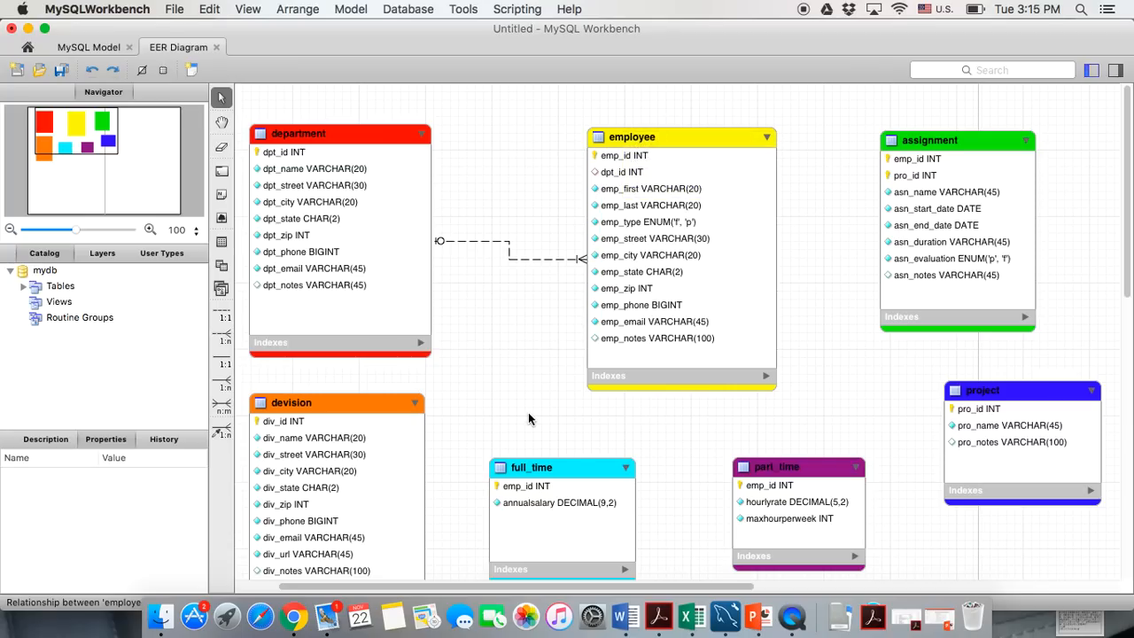
{"action": "left_click", "coordinate": [633, 154]}
{"action": "double_click", "coordinate": [631, 144]}
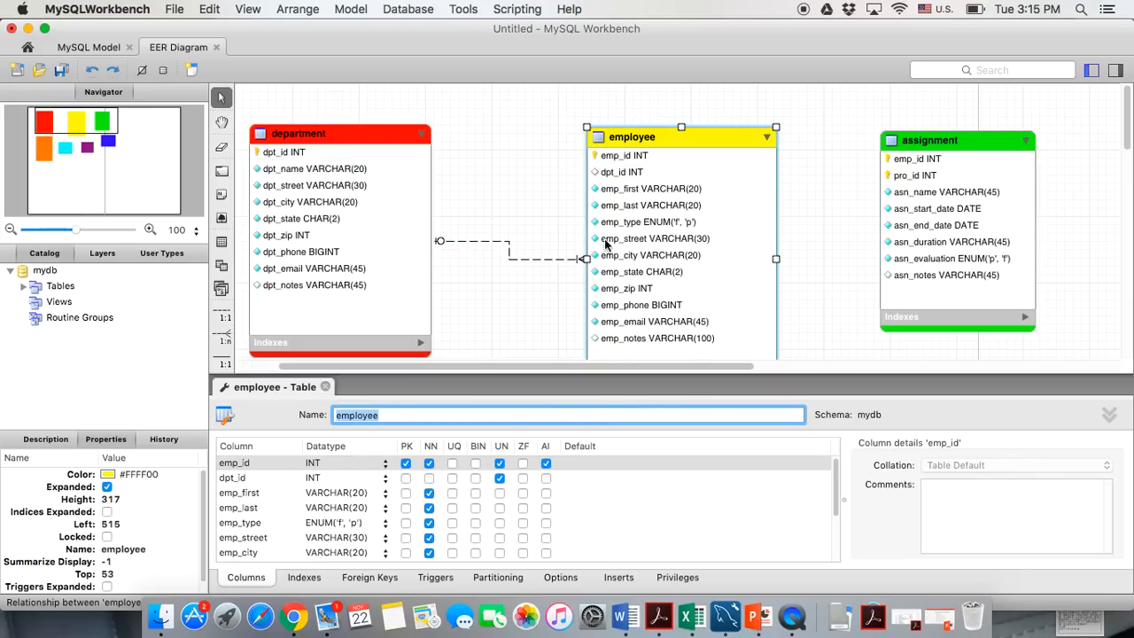
{"action": "left_click", "coordinate": [534, 291]}
{"action": "left_click", "coordinate": [326, 387]}
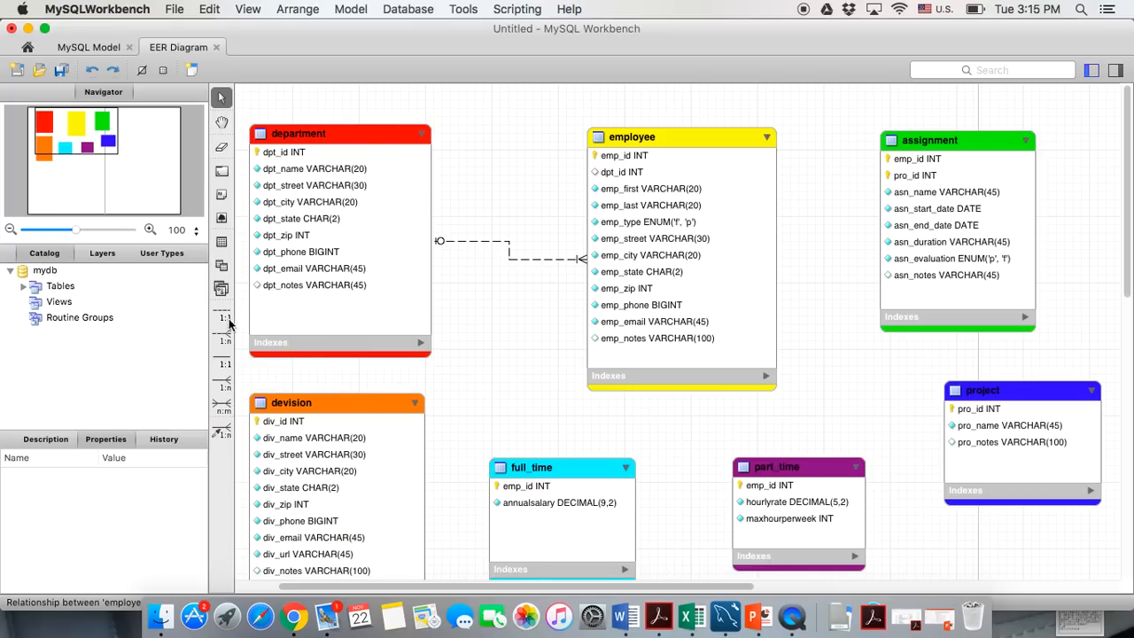
Place a text note reading 'employs>>' above the department–employee relationship line
{"action": "left_click", "coordinate": [221, 193]}
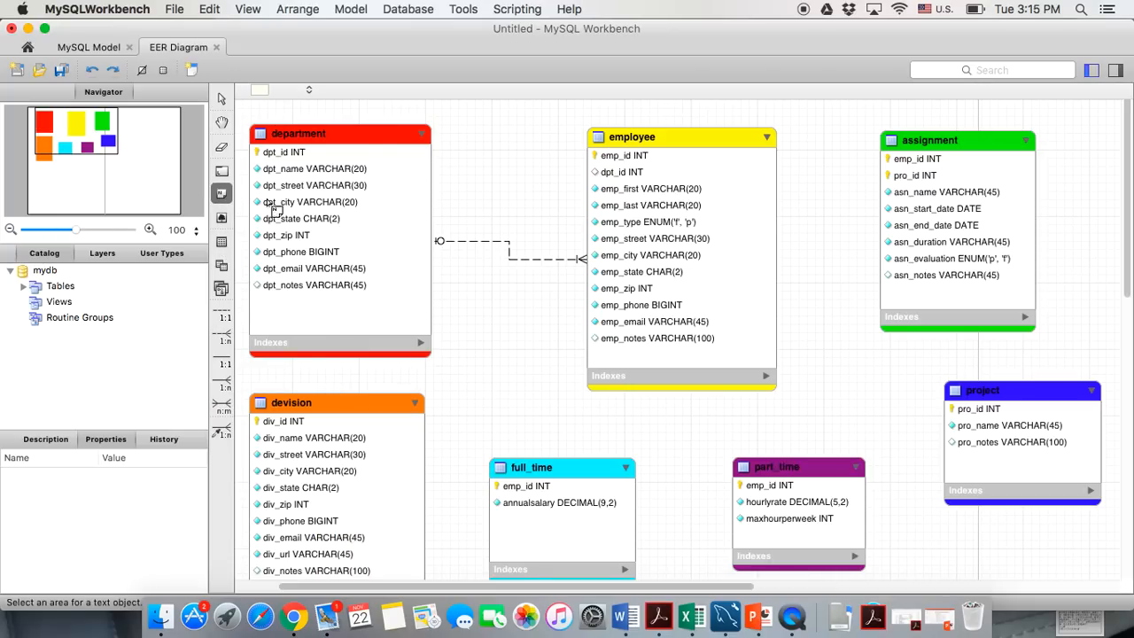
{"action": "left_click", "coordinate": [501, 217]}
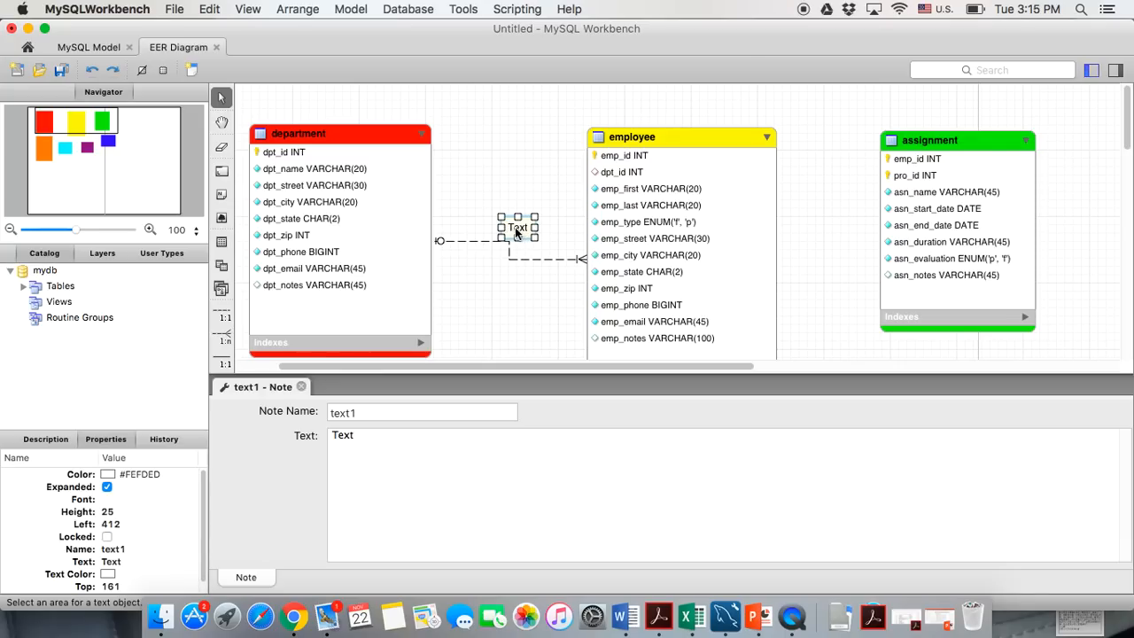
{"action": "left_click_drag", "start_coordinate": [512, 227], "coordinate": [499, 221]}
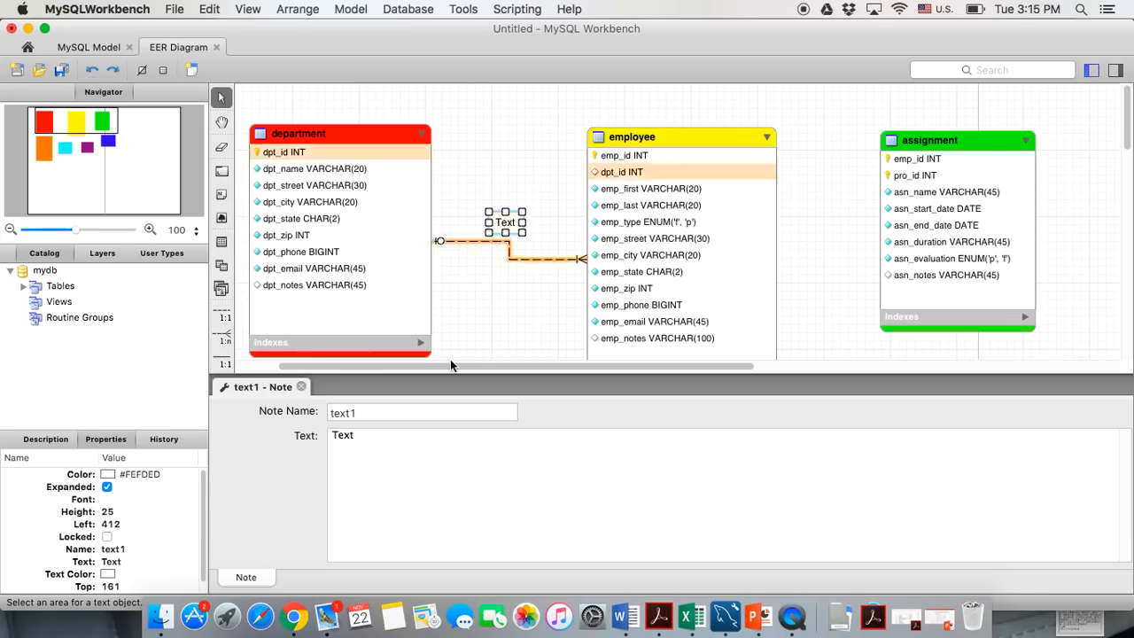
{"action": "left_click_drag", "start_coordinate": [372, 435], "coordinate": [306, 434]}
{"action": "type", "text": "emp"}
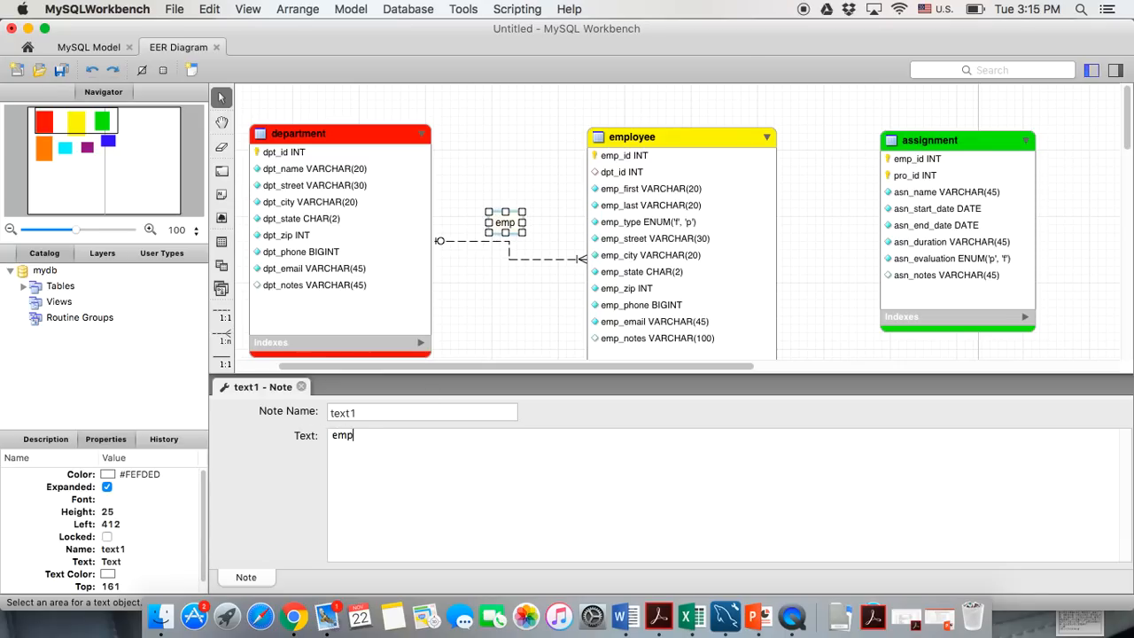
{"action": "type", "text": "loyees"}
{"action": "key", "text": "BackSpace"}
{"action": "key", "text": "BackSpace"}
{"action": "key", "text": "BackSpace"}
{"action": "type", "text": "s"}
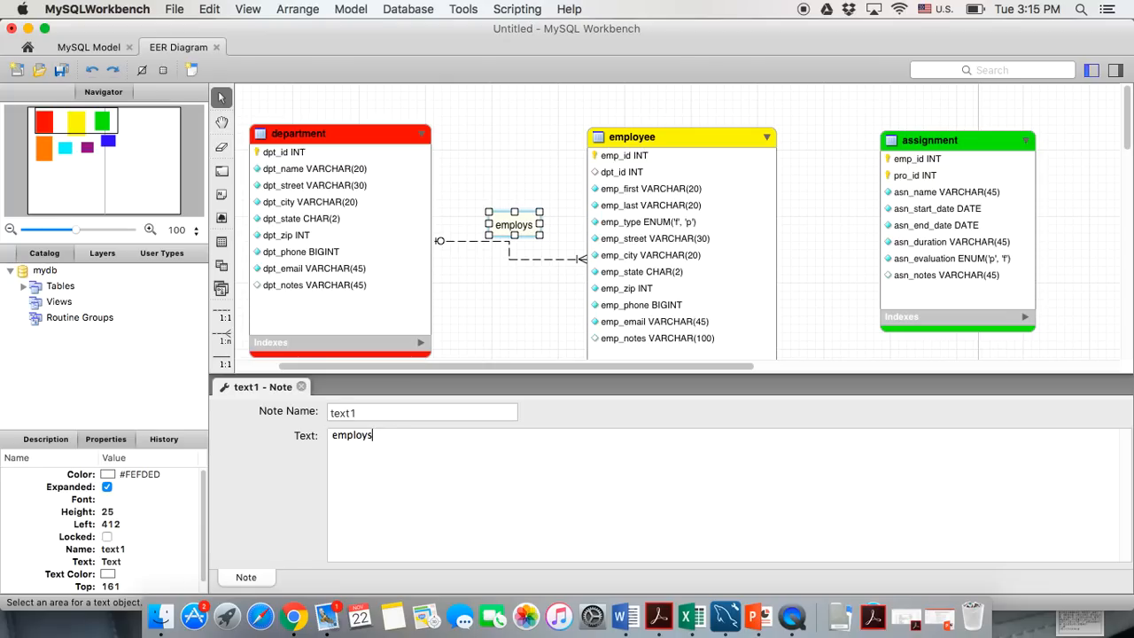
{"action": "type", "text": ">>"}
{"action": "left_click", "coordinate": [487, 348]}
{"action": "left_click", "coordinate": [301, 387]}
Shift the employs>> note slightly down-left and the employee table up and right
{"action": "left_click_drag", "start_coordinate": [498, 232], "coordinate": [490, 246]}
{"action": "left_click_drag", "start_coordinate": [620, 184], "coordinate": [634, 169]}
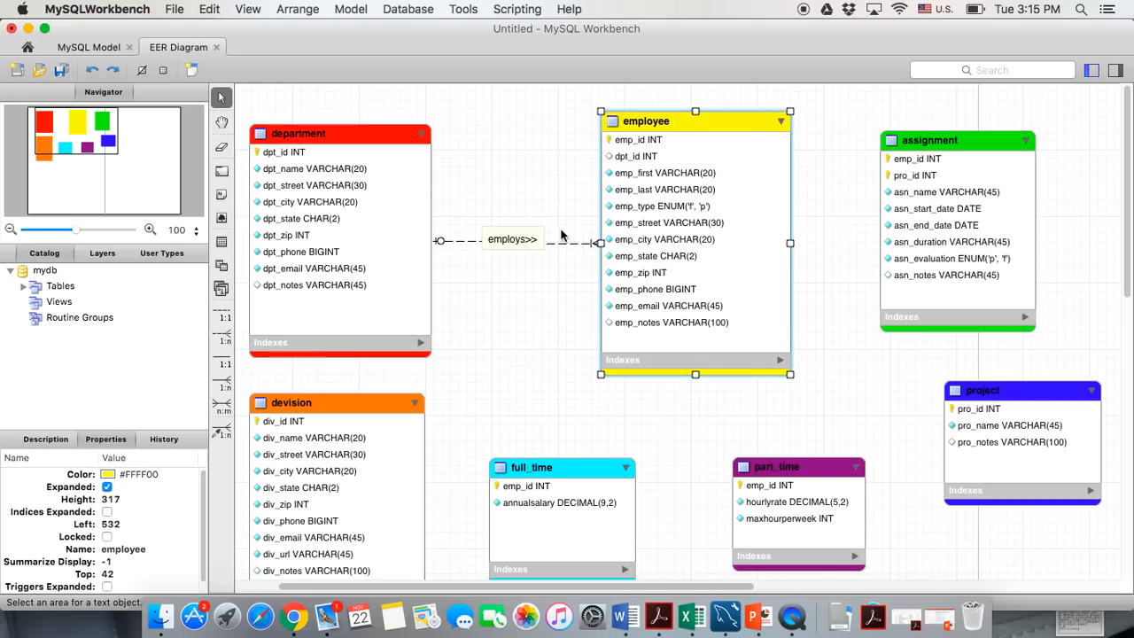
{"action": "left_click", "coordinate": [523, 244]}
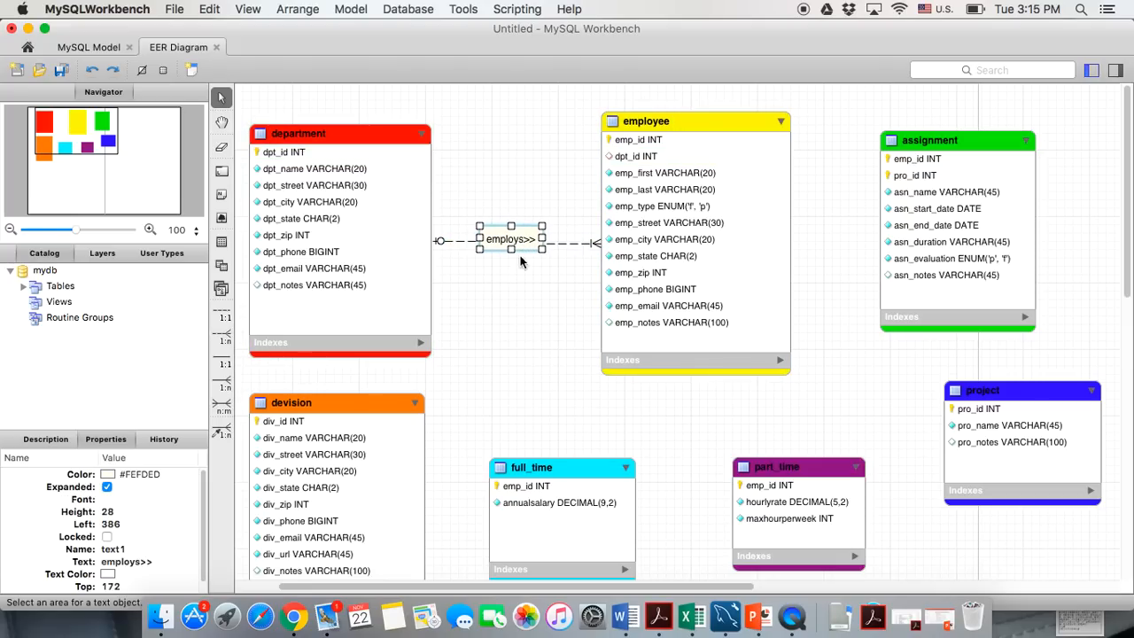
{"action": "left_click", "coordinate": [517, 286]}
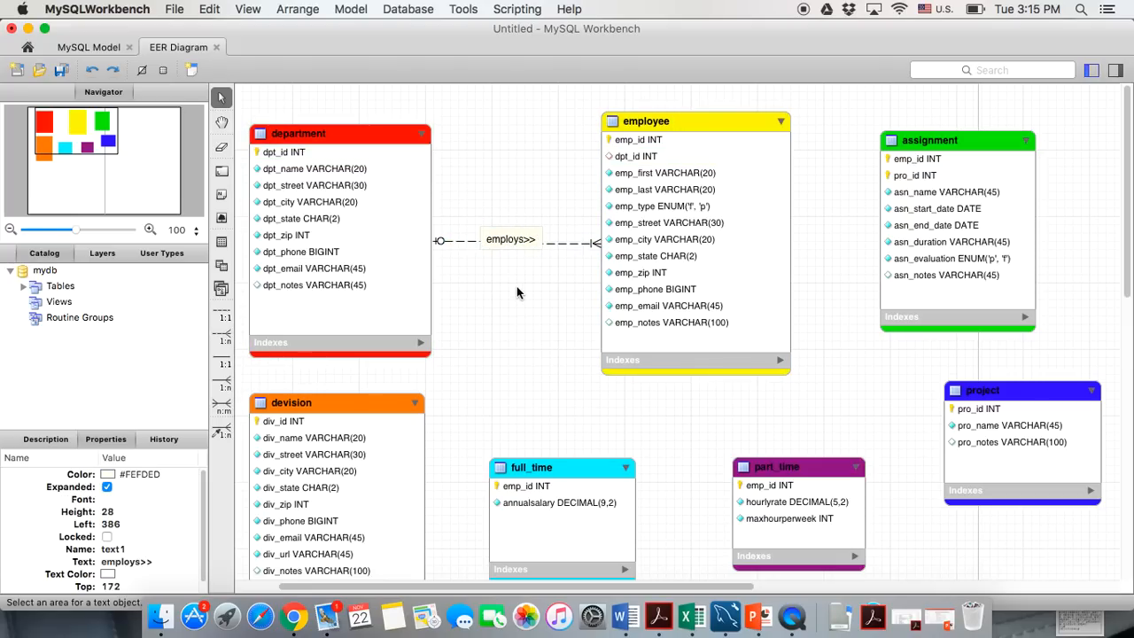
Add a '(0,1)' text note near the department end of the relationship line
{"action": "left_click", "coordinate": [223, 195]}
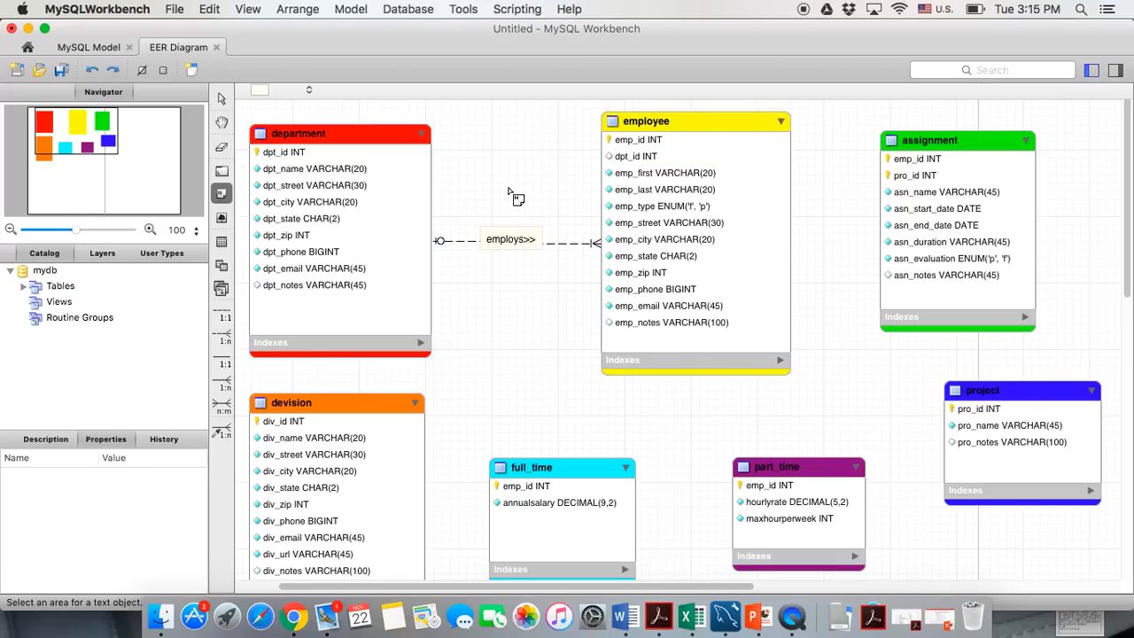
{"action": "left_click", "coordinate": [441, 211]}
{"action": "left_click", "coordinate": [369, 435]}
{"action": "left_click_drag", "start_coordinate": [370, 435], "coordinate": [297, 434]}
{"action": "type", "text": "()"}
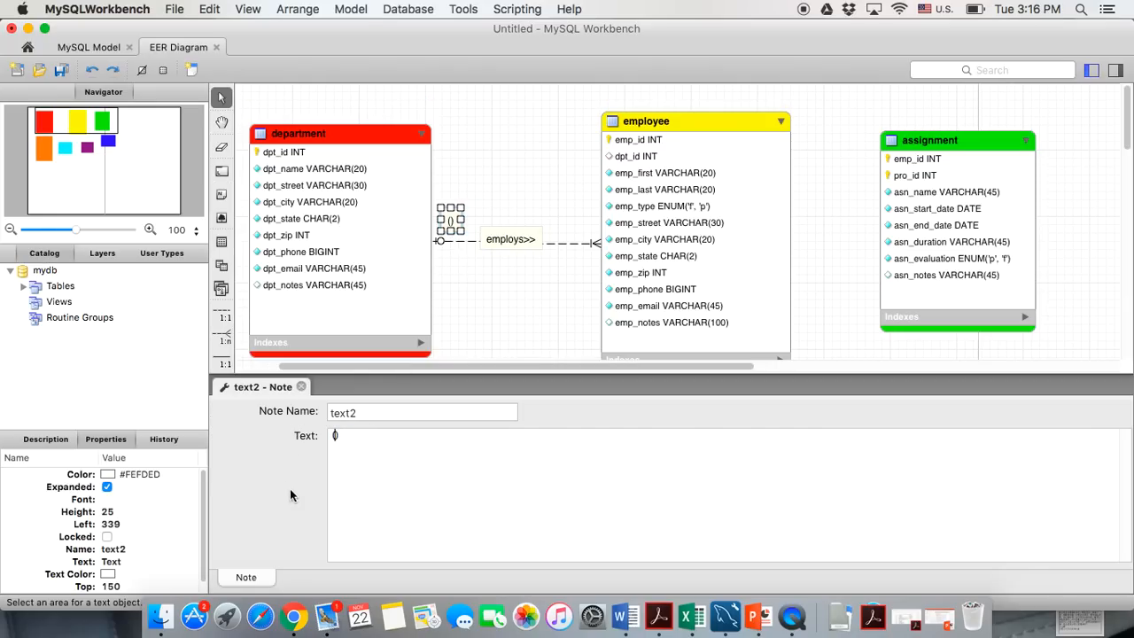
{"action": "type", "text": "0,1"}
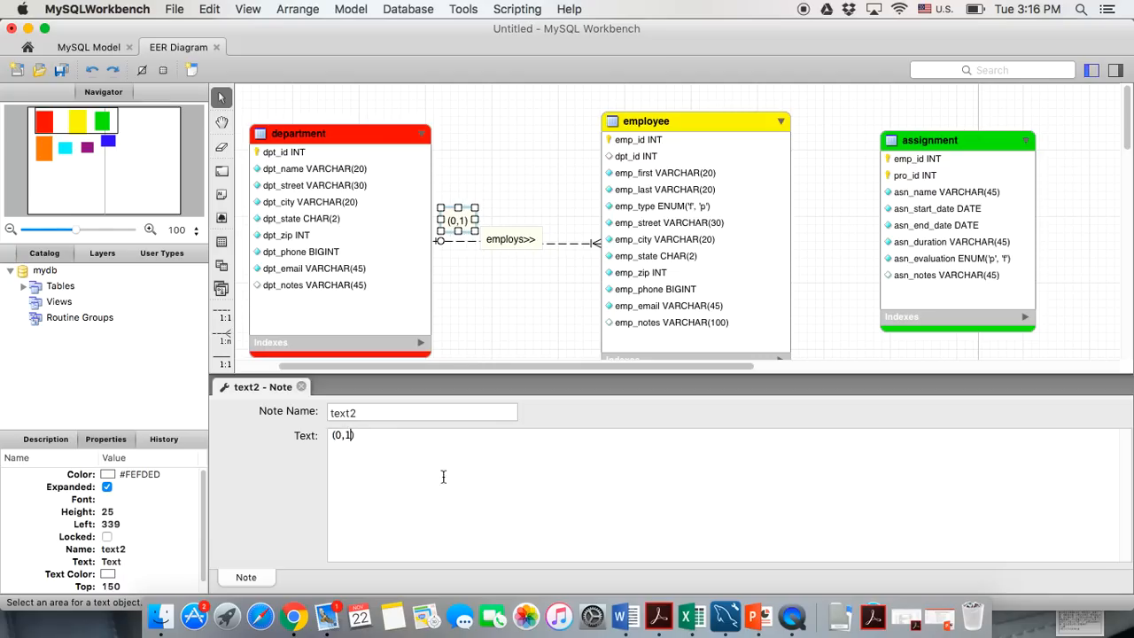
{"action": "left_click", "coordinate": [301, 387]}
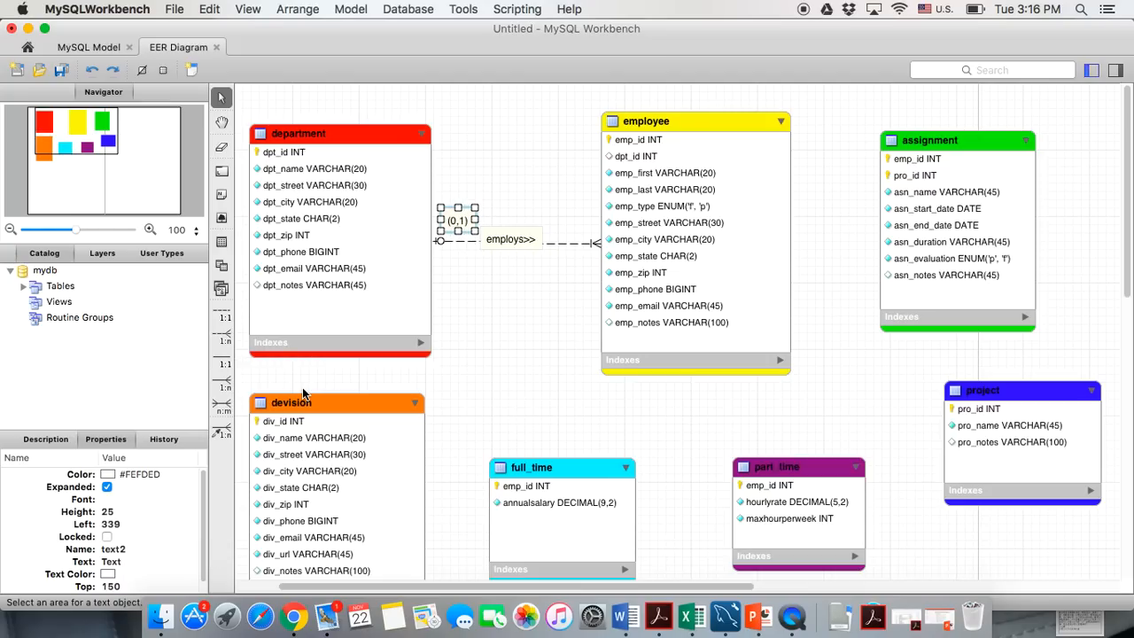
{"action": "left_click", "coordinate": [508, 307]}
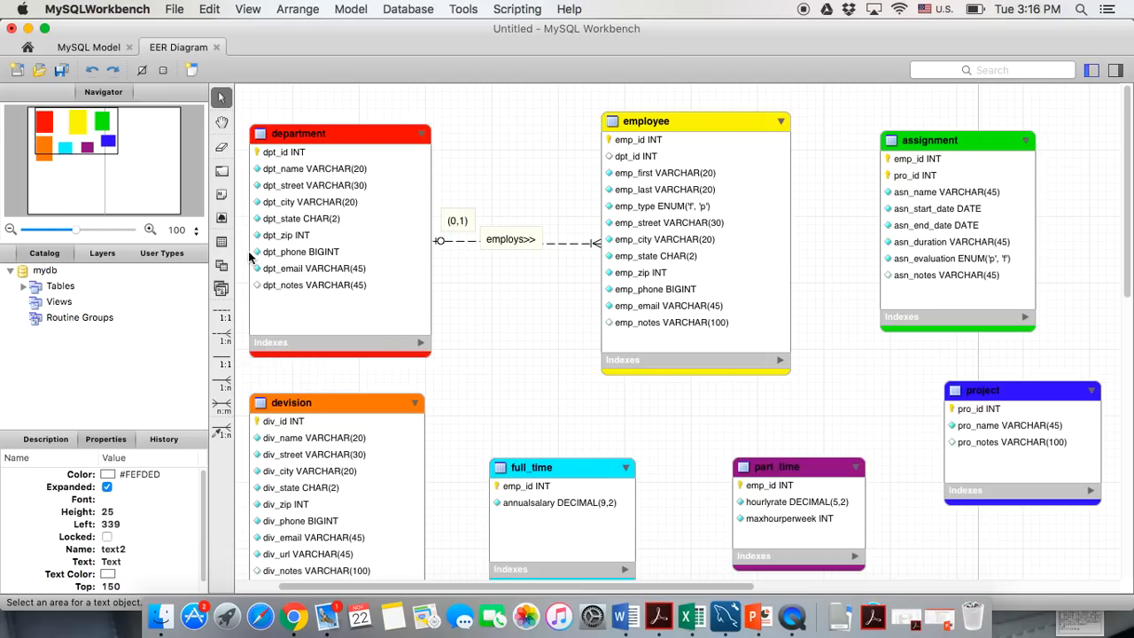
Add a '(1:N)' text note near the employee end of the relationship line
{"action": "left_click", "coordinate": [222, 193]}
{"action": "left_click", "coordinate": [574, 218]}
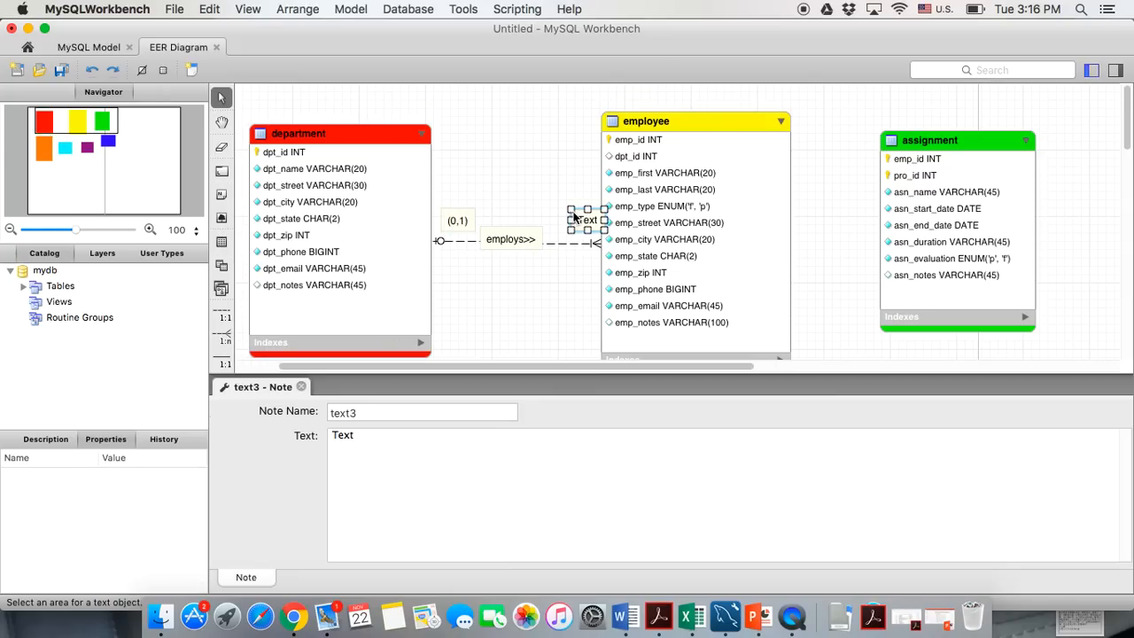
{"action": "left_click_drag", "start_coordinate": [580, 223], "coordinate": [568, 218]}
{"action": "left_click_drag", "start_coordinate": [377, 432], "coordinate": [290, 431]}
{"action": "key", "text": "BackSpace"}
{"action": "type", "text": "(1"}
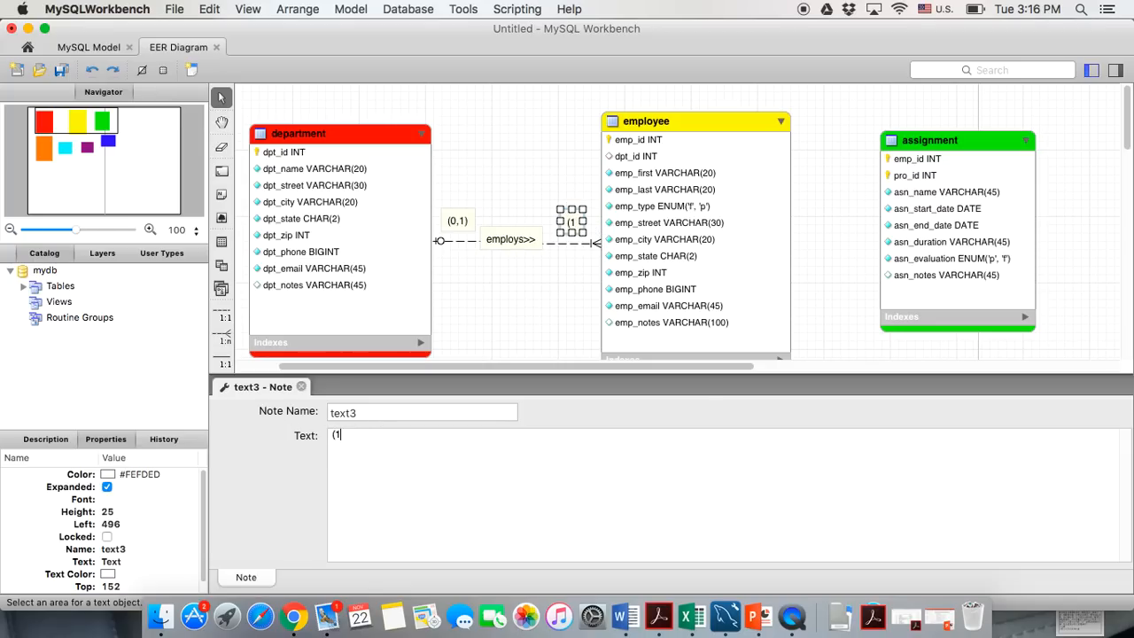
{"action": "type", "text": ":M"}
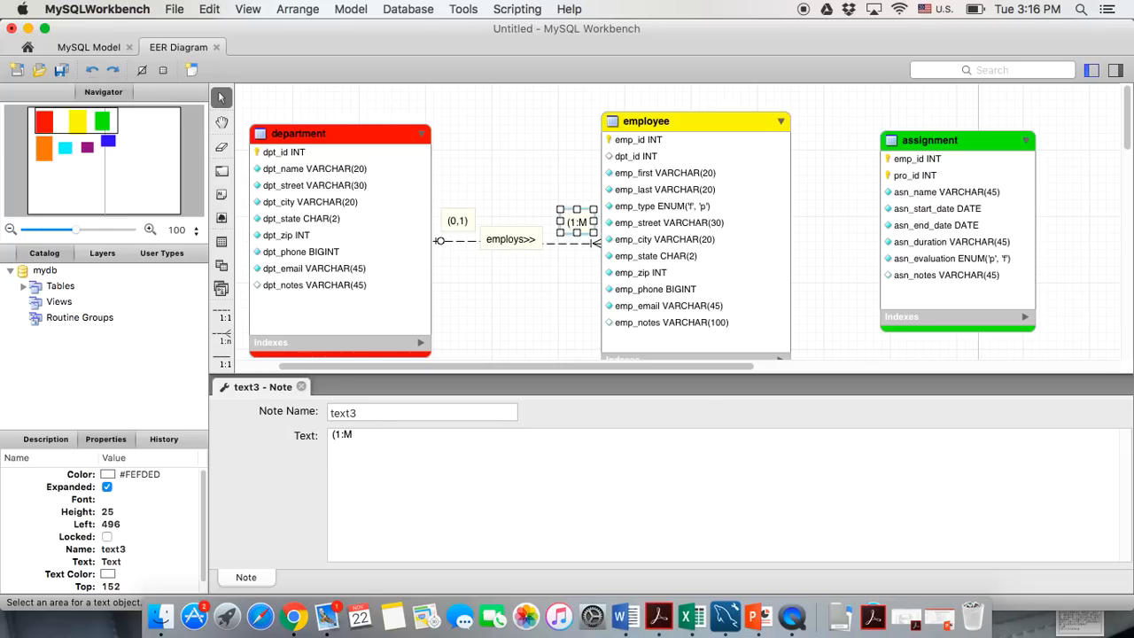
{"action": "key", "text": "BackSpace"}
{"action": "type", "text": "N)"}
{"action": "left_click", "coordinate": [301, 387]}
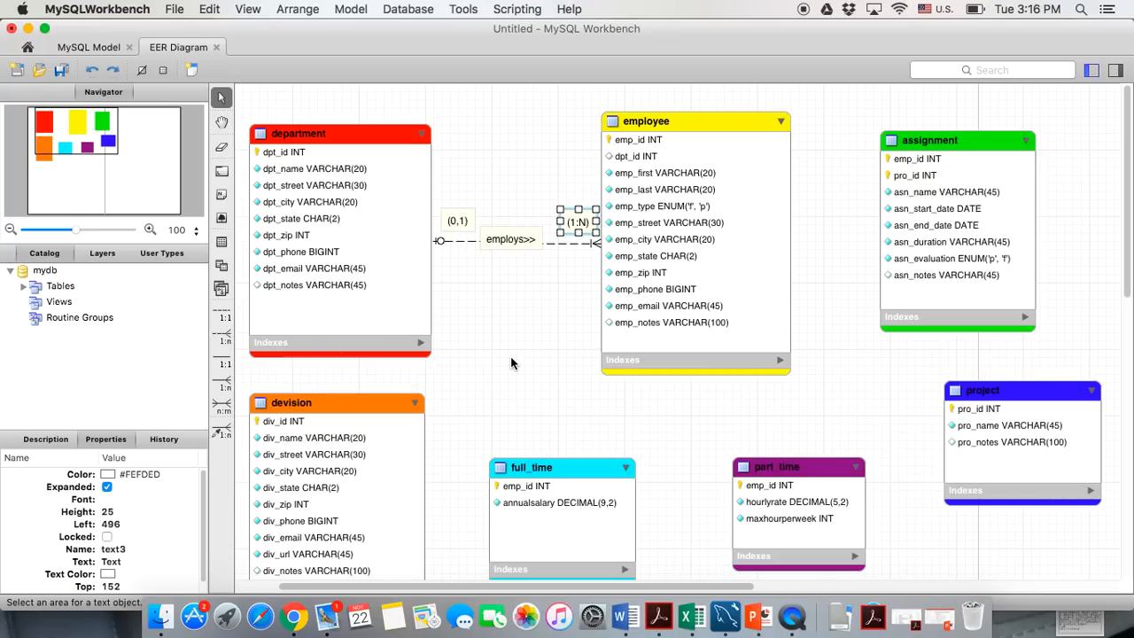
{"action": "left_click", "coordinate": [510, 356]}
Check the (1:N) and employs>> labels, then bring up the Business rules slide in PowerPoint
{"action": "left_click", "coordinate": [574, 227]}
{"action": "left_click", "coordinate": [524, 289]}
{"action": "left_click", "coordinate": [518, 240]}
{"action": "left_click", "coordinate": [522, 327]}
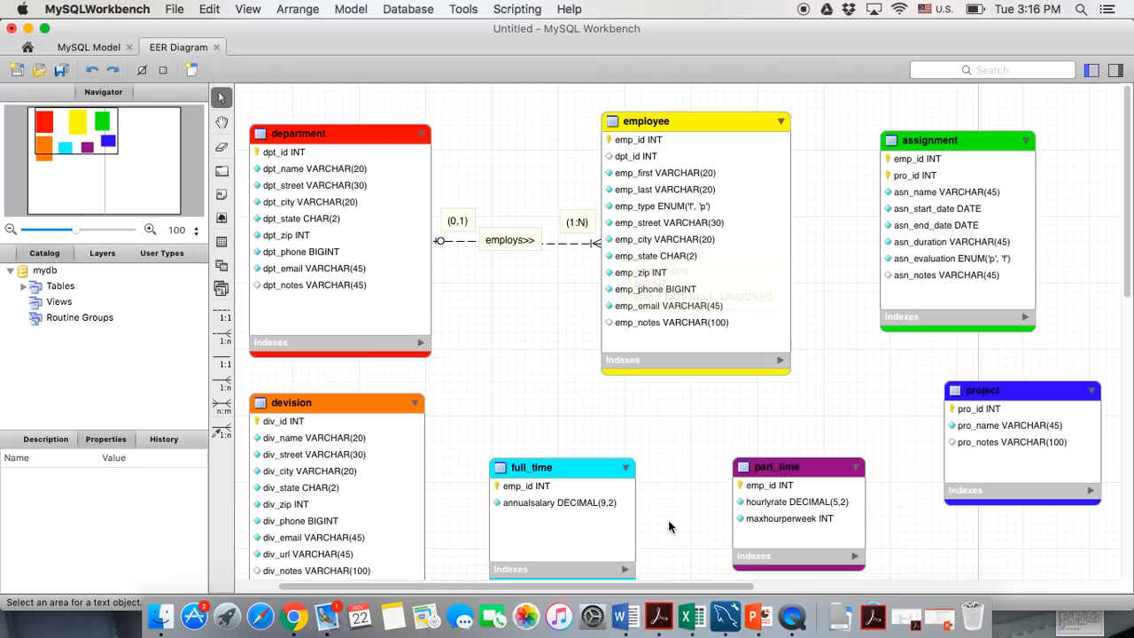
{"action": "left_click", "coordinate": [760, 628]}
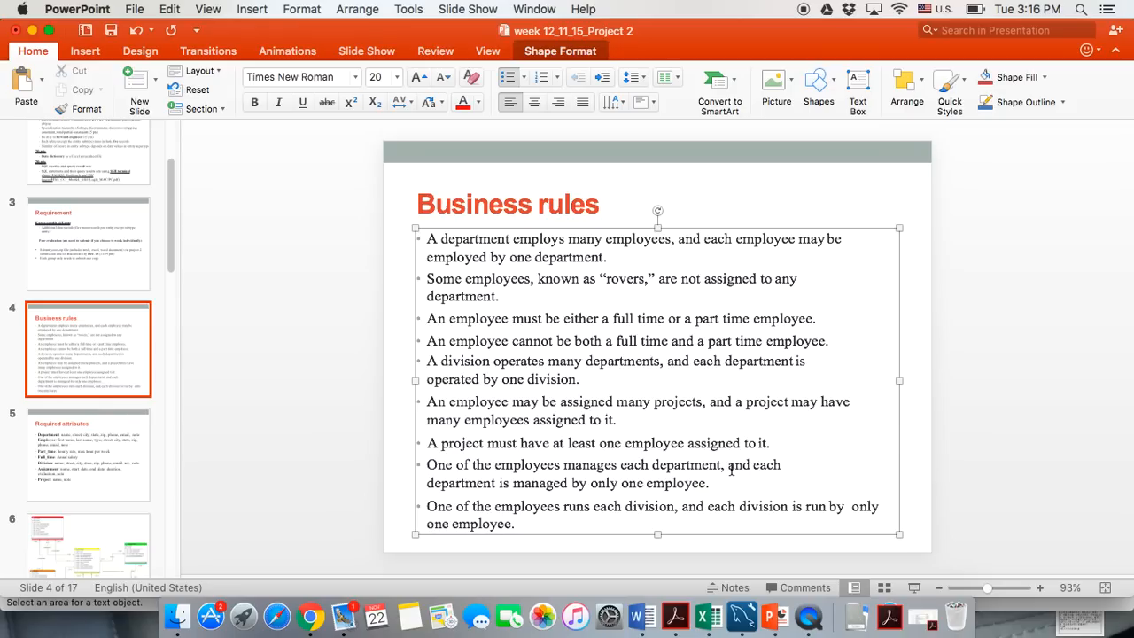
{"action": "left_click", "coordinate": [49, 30]}
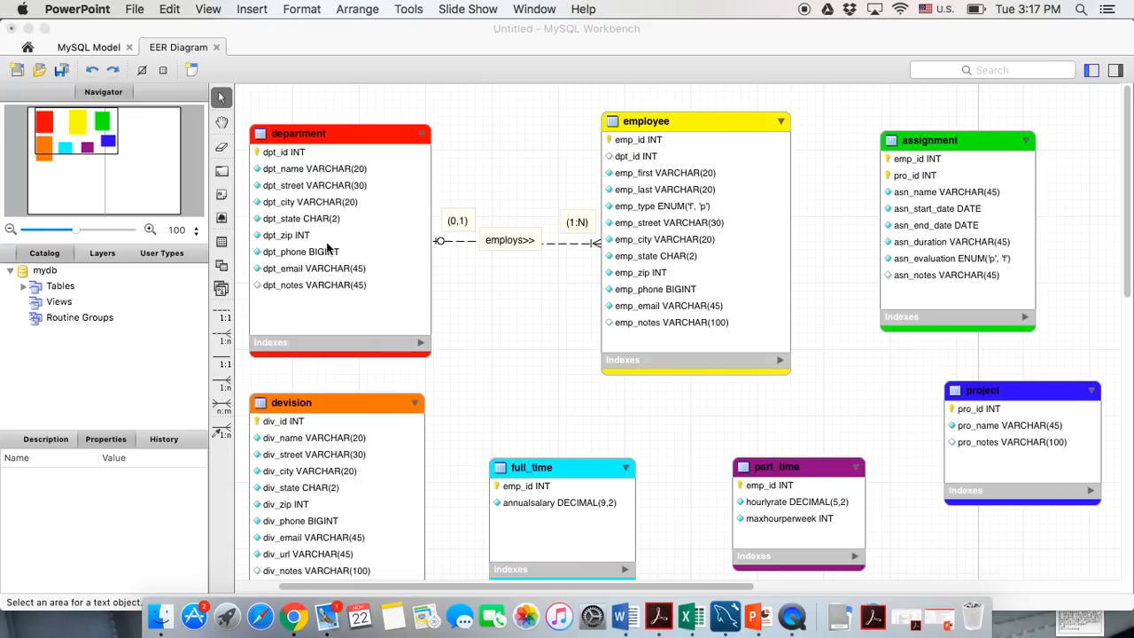
{"action": "left_click", "coordinate": [537, 371]}
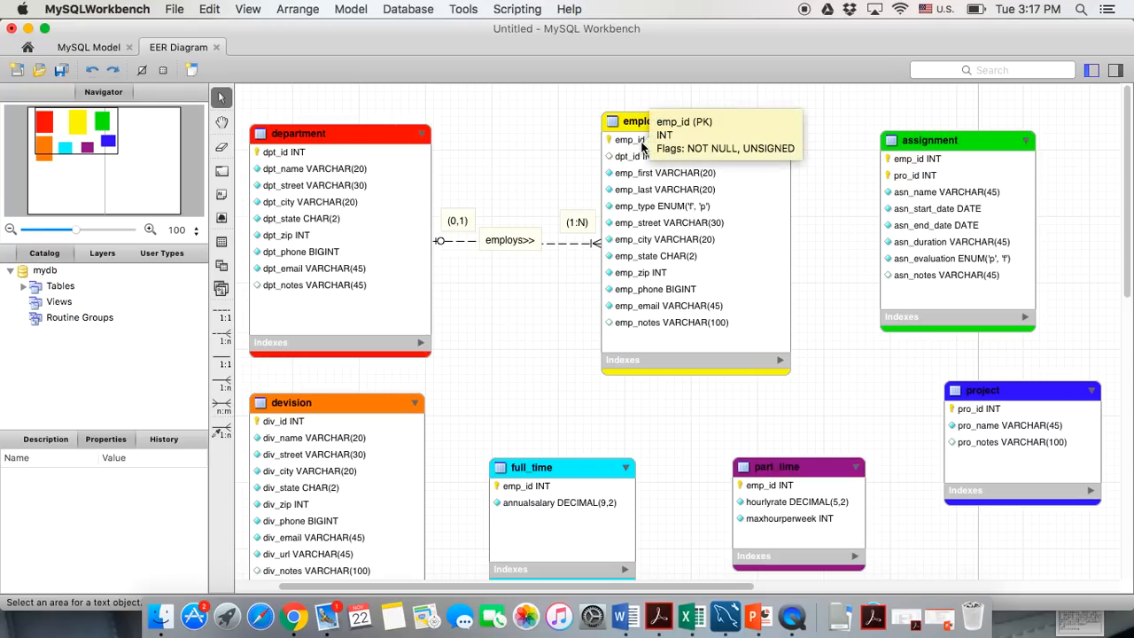
{"action": "left_click", "coordinate": [305, 128]}
Add a new emp_id column of type INT to the department table
{"action": "double_click", "coordinate": [306, 129]}
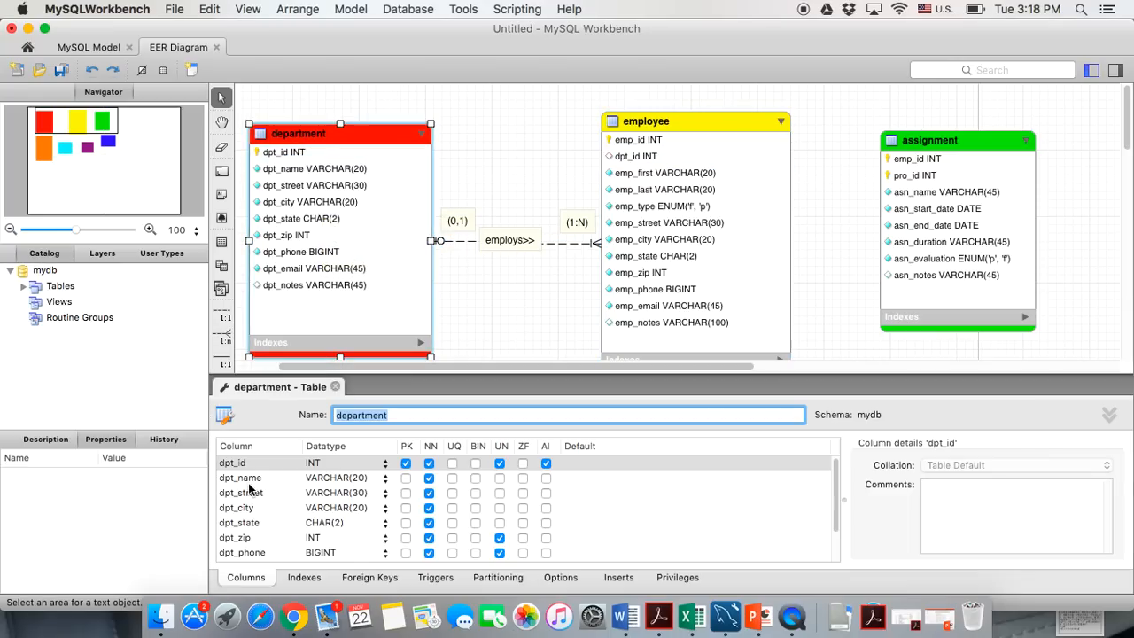
{"action": "scroll", "coordinate": [250, 557], "scroll_direction": "down", "scroll_amount": 2}
{"action": "left_click", "coordinate": [243, 555]}
{"action": "left_click", "coordinate": [243, 556]}
{"action": "type", "text": "em"}
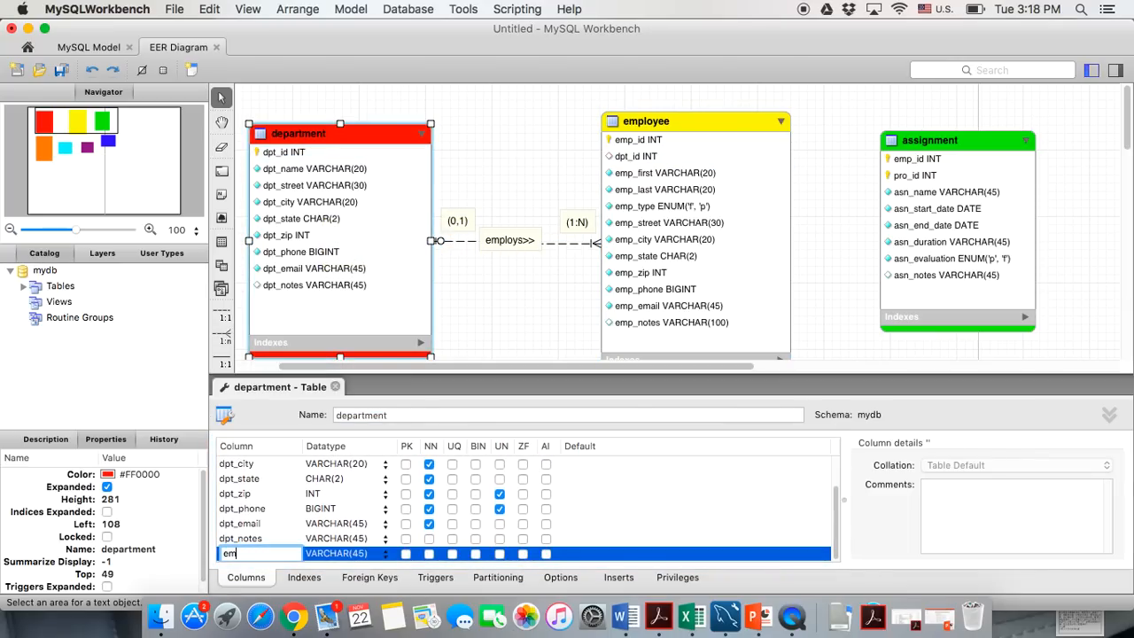
{"action": "type", "text": "p_id"}
{"action": "left_click", "coordinate": [386, 554]}
{"action": "left_click", "coordinate": [331, 481]}
Make emp_id not null and unsigned, and move it right after dpt_id
{"action": "left_click", "coordinate": [429, 554]}
{"action": "left_click", "coordinate": [499, 555]}
{"action": "left_click_drag", "start_coordinate": [269, 557], "coordinate": [271, 477]}
{"action": "left_click_drag", "start_coordinate": [260, 524], "coordinate": [264, 478]}
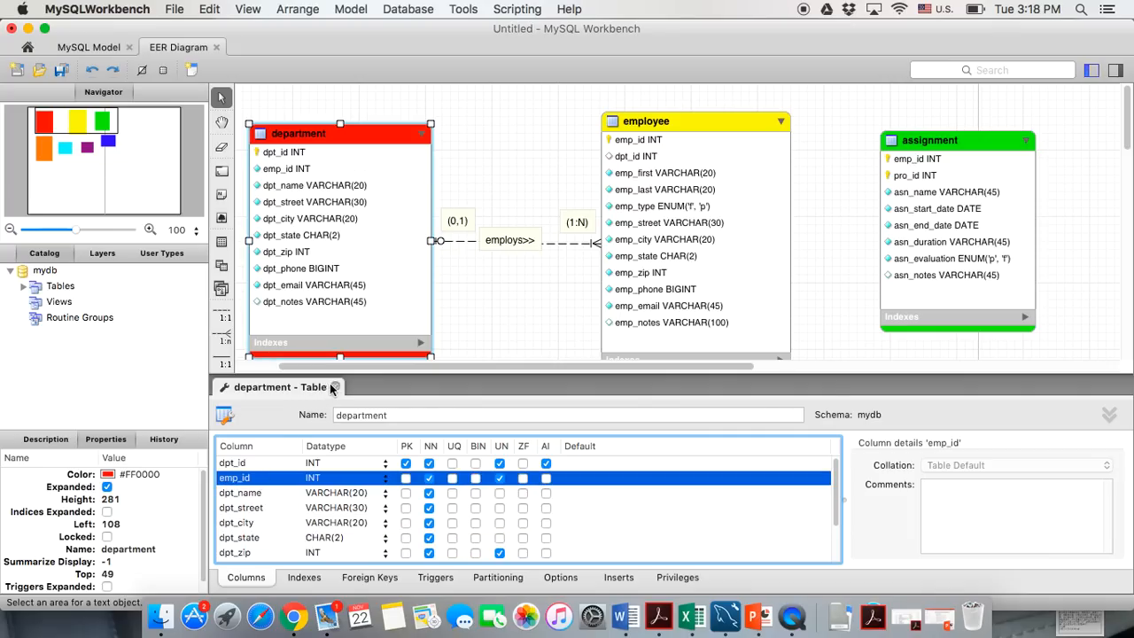
{"action": "left_click", "coordinate": [334, 387]}
{"action": "left_click", "coordinate": [473, 403]}
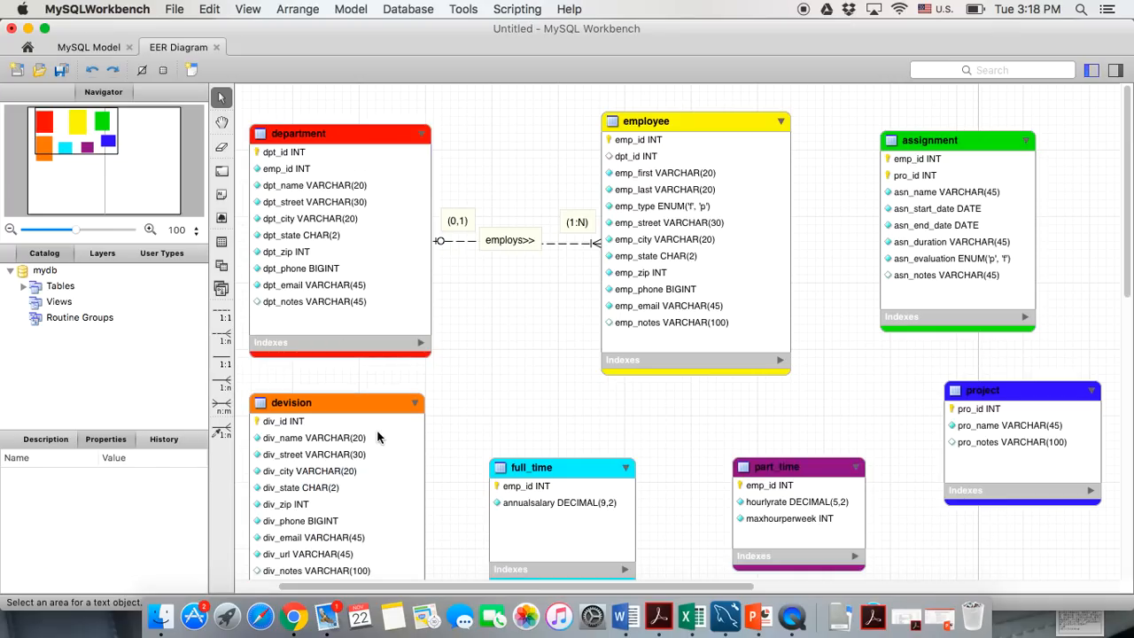
Link department's emp_id to employee's emp_id with a 1:n relationship using existing columns
{"action": "left_click", "coordinate": [223, 434]}
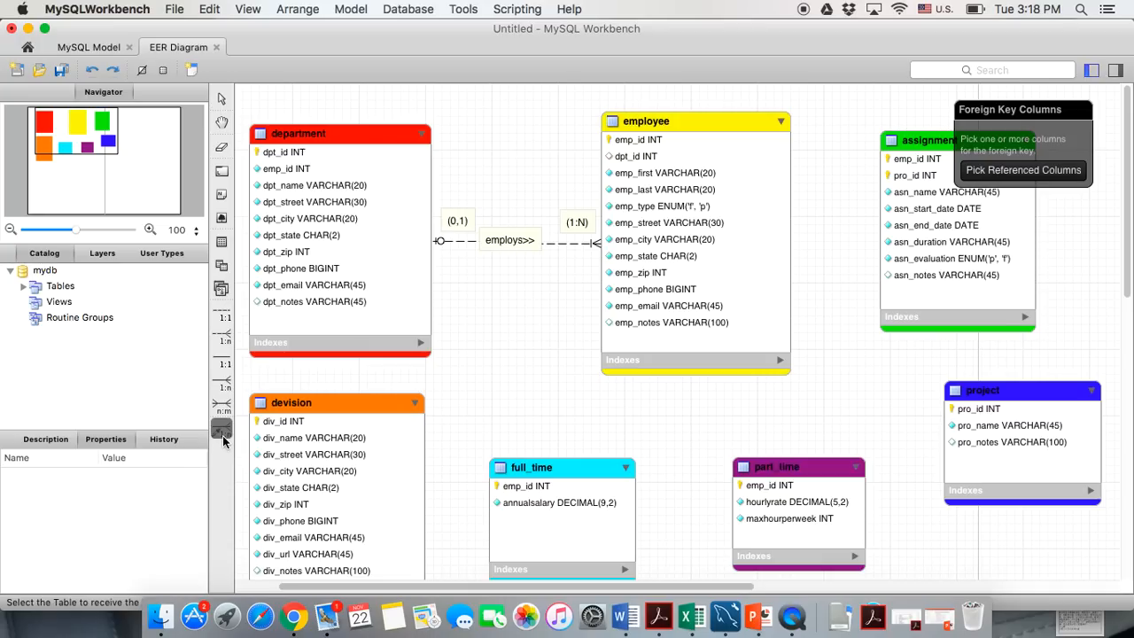
{"action": "left_click", "coordinate": [302, 169]}
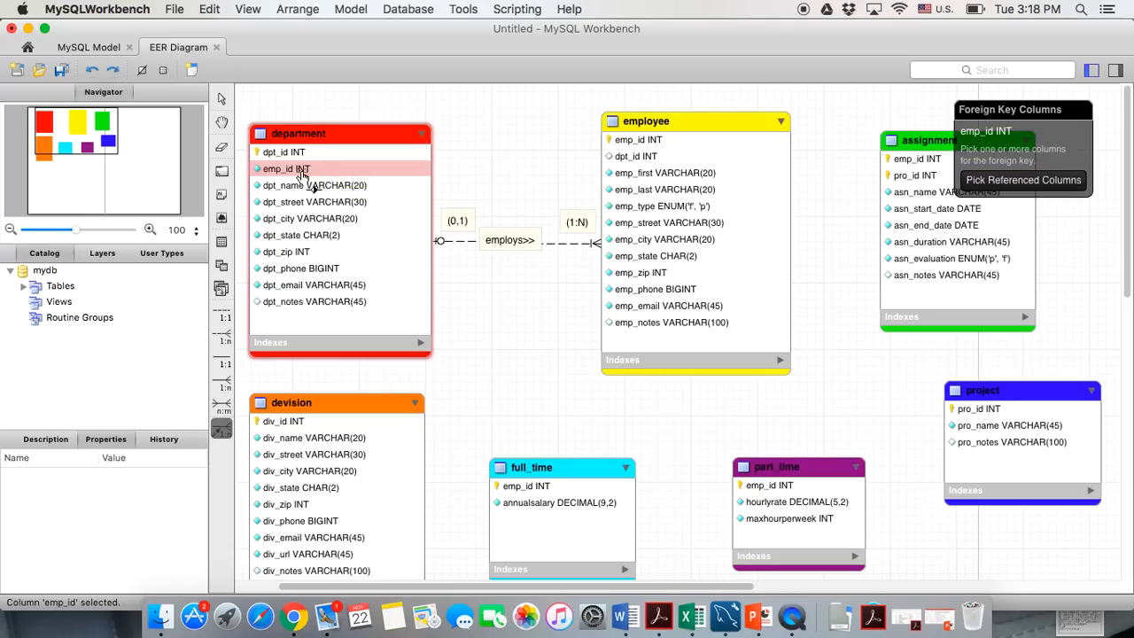
{"action": "left_click", "coordinate": [613, 140]}
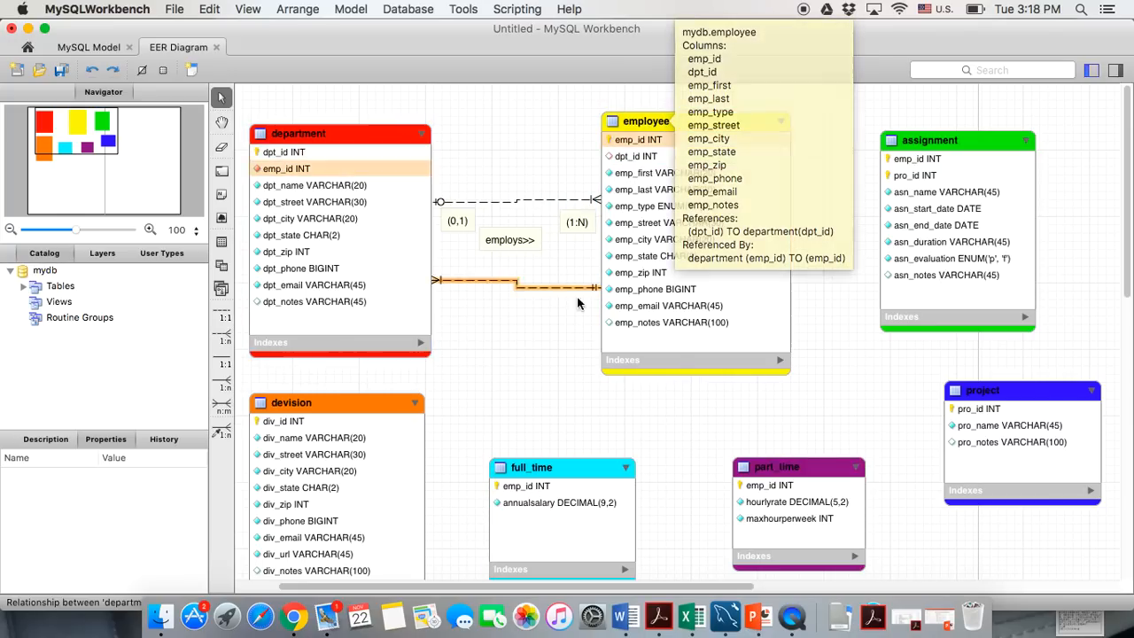
{"action": "mouse_move", "coordinate": [556, 283]}
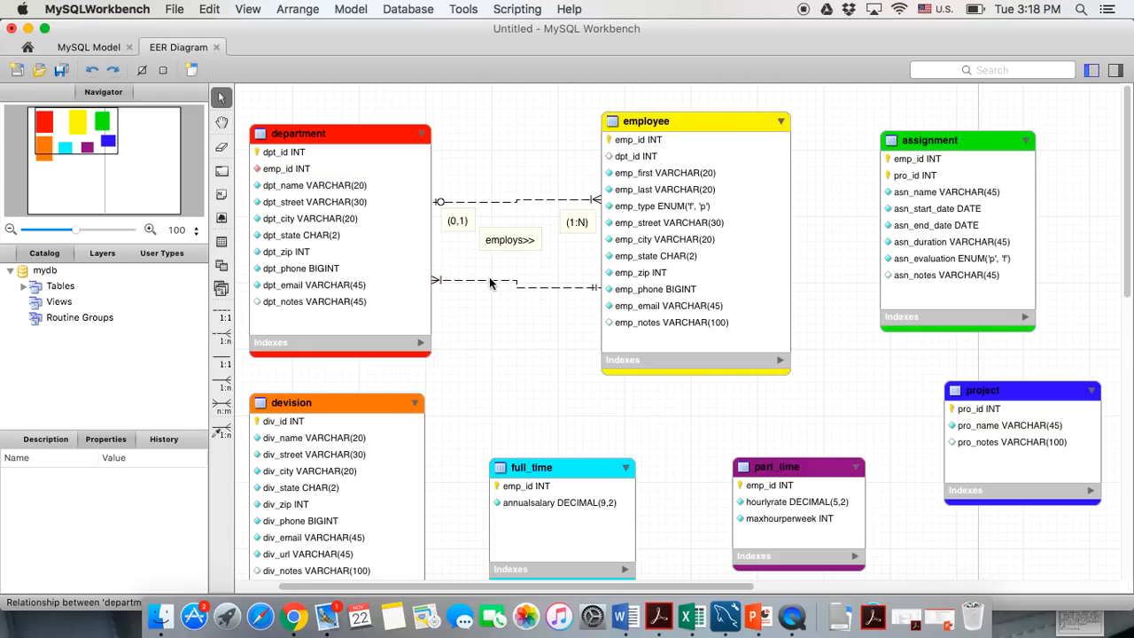
{"action": "left_click", "coordinate": [534, 287]}
{"action": "left_click", "coordinate": [519, 332]}
{"action": "left_click", "coordinate": [522, 292]}
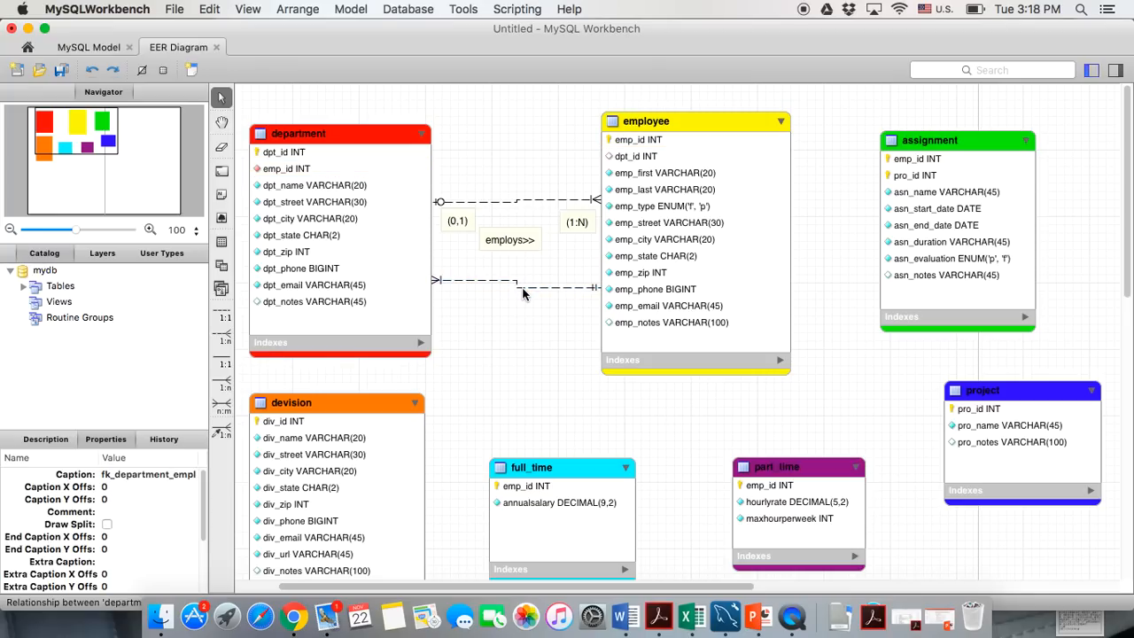
Uncheck Mandatory for the department side of the new emp_id relationship
{"action": "double_click", "coordinate": [523, 293]}
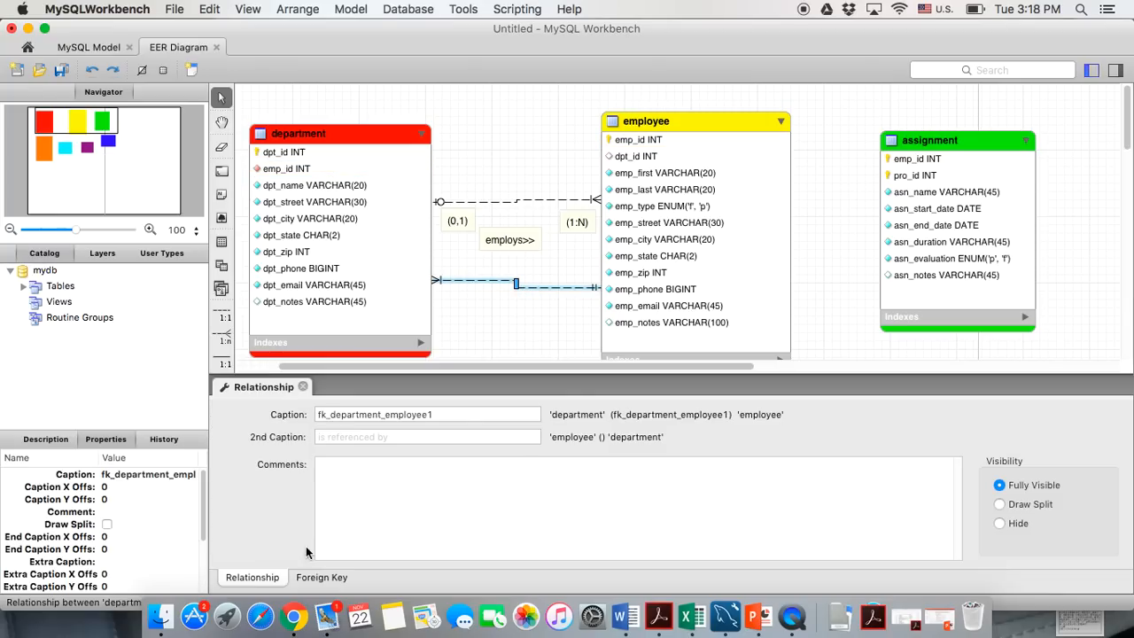
{"action": "left_click", "coordinate": [311, 578]}
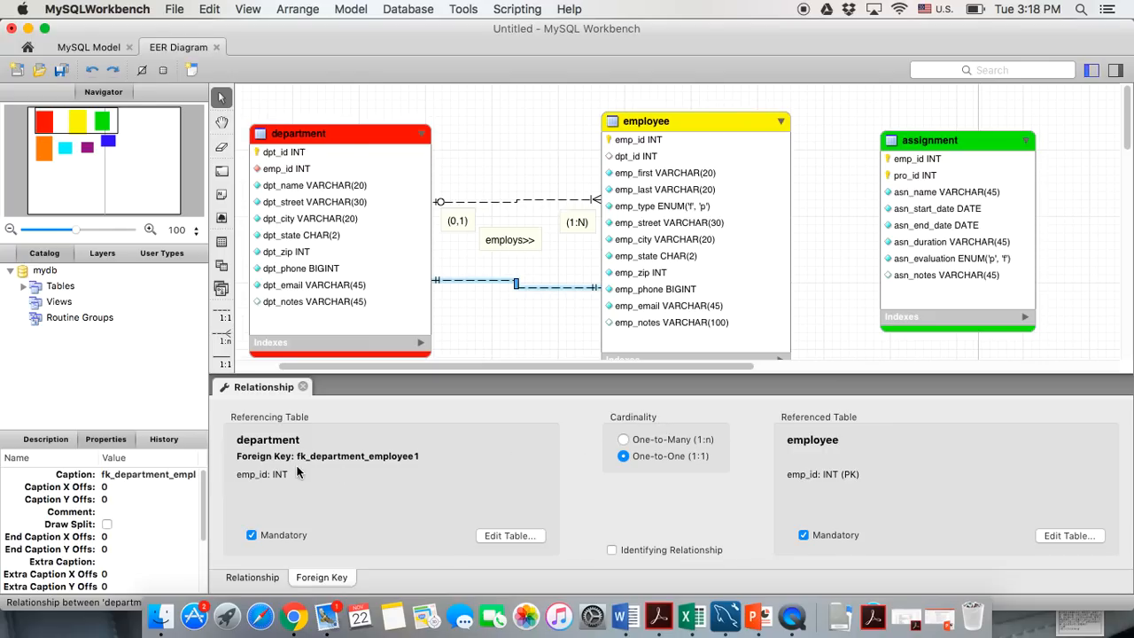
{"action": "left_click", "coordinate": [250, 536]}
{"action": "left_click", "coordinate": [302, 386]}
{"action": "left_click", "coordinate": [530, 305]}
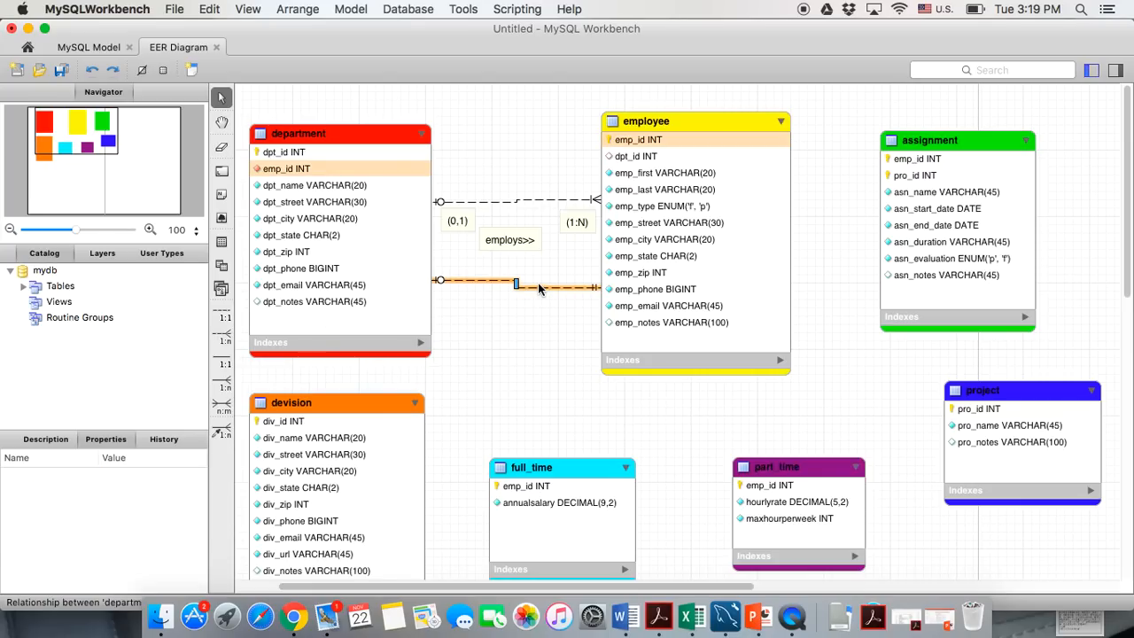
{"action": "left_click", "coordinate": [537, 286]}
{"action": "left_click", "coordinate": [538, 331]}
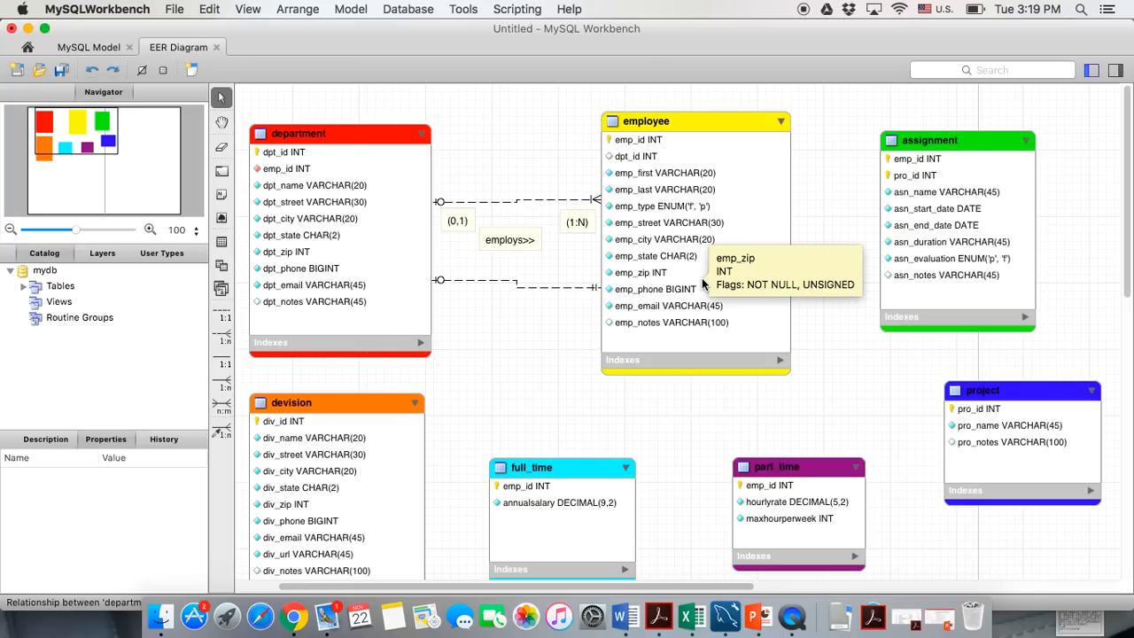
{"action": "left_click", "coordinate": [507, 240]}
Move employs>> onto the upper line and label the lower line with a '<<manages' note
{"action": "left_click_drag", "start_coordinate": [507, 244], "coordinate": [514, 210]}
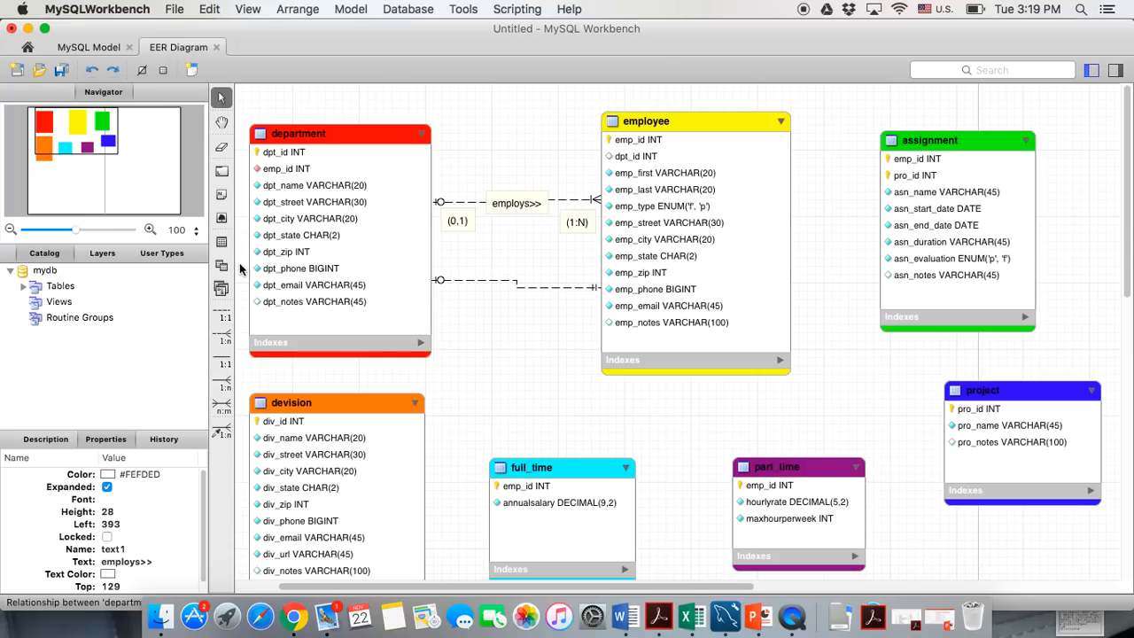
{"action": "left_click", "coordinate": [223, 242]}
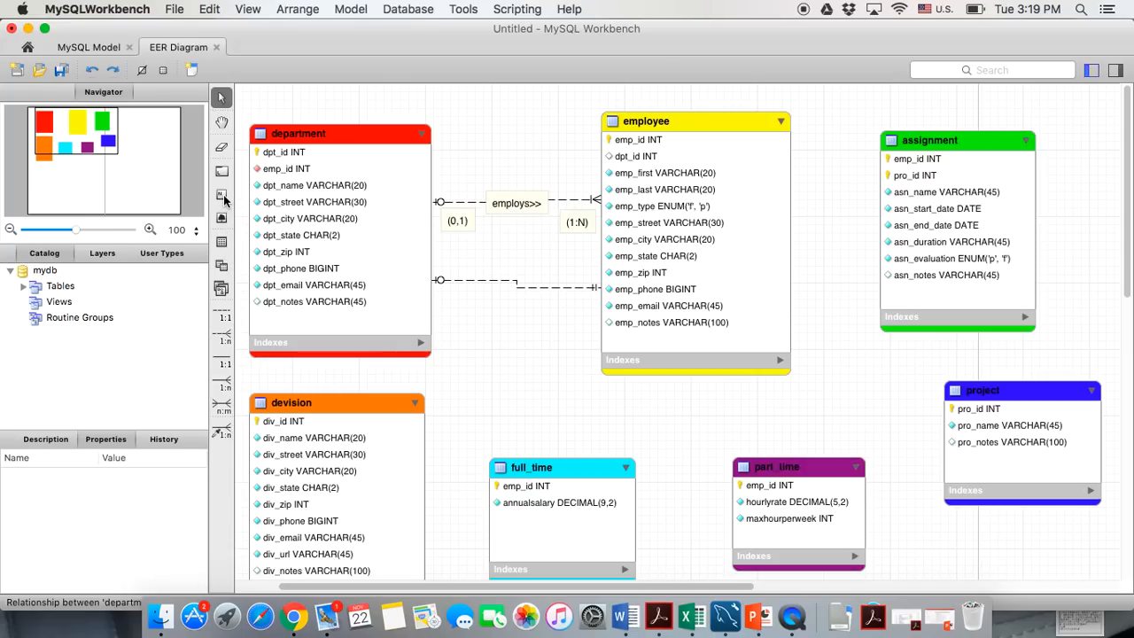
{"action": "left_click", "coordinate": [505, 284]}
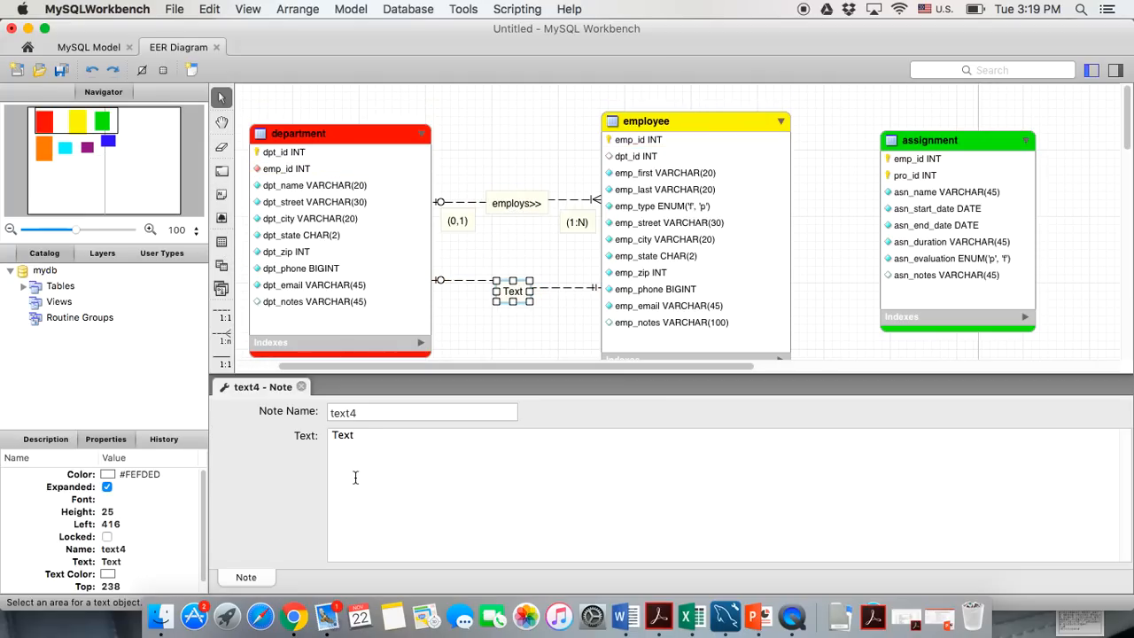
{"action": "left_click_drag", "start_coordinate": [377, 447], "coordinate": [304, 420]}
{"action": "type", "text": "<<ma"}
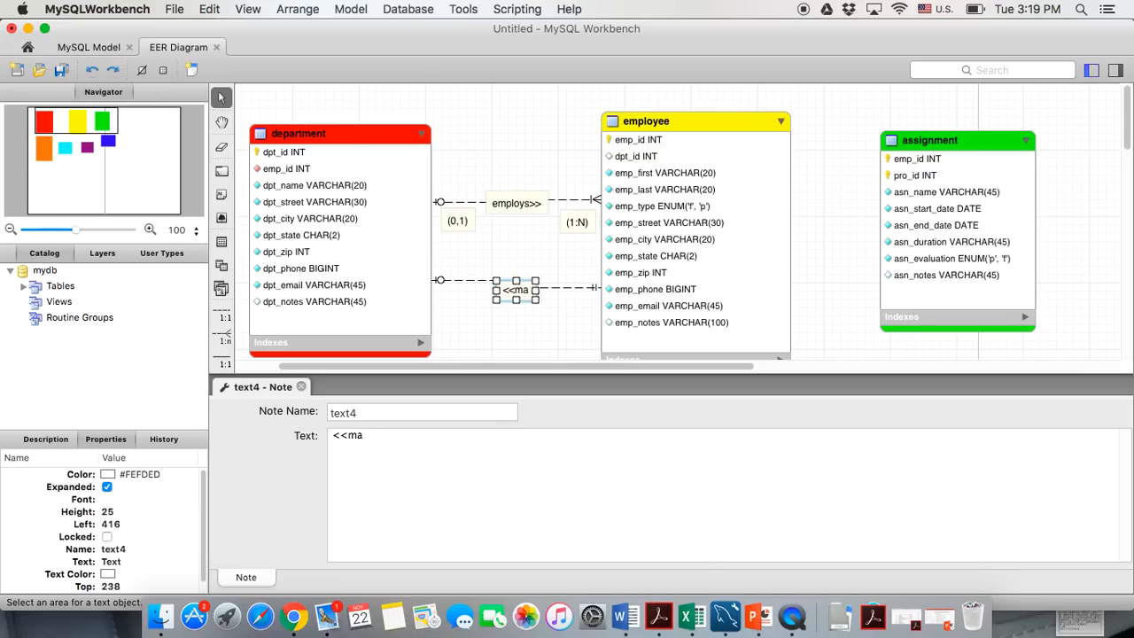
{"action": "type", "text": "nages"}
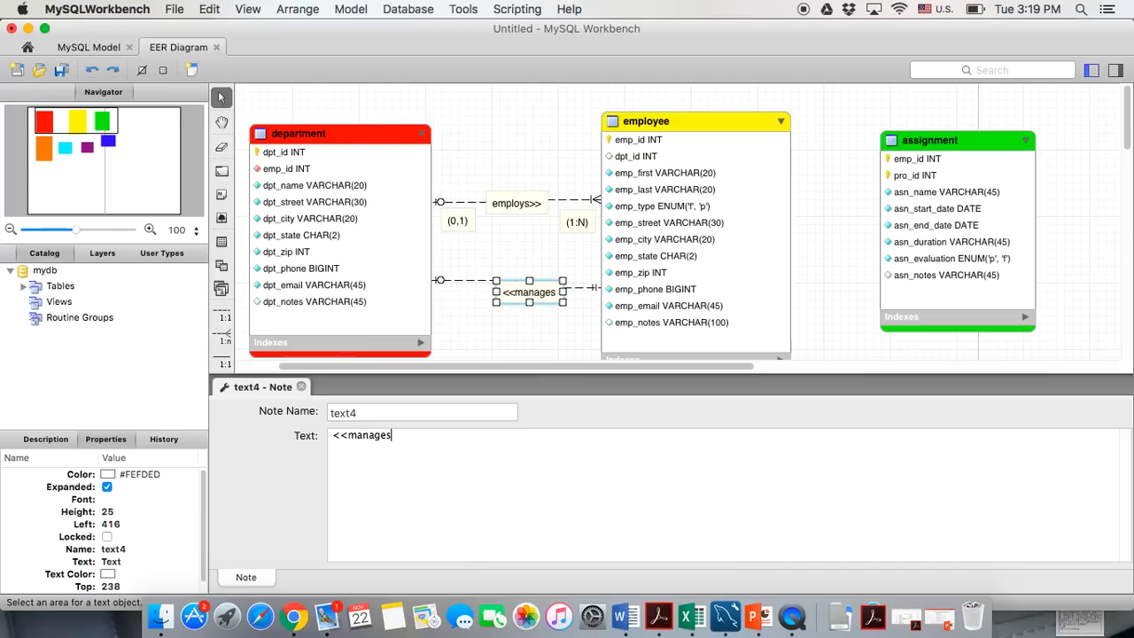
{"action": "left_click", "coordinate": [302, 387]}
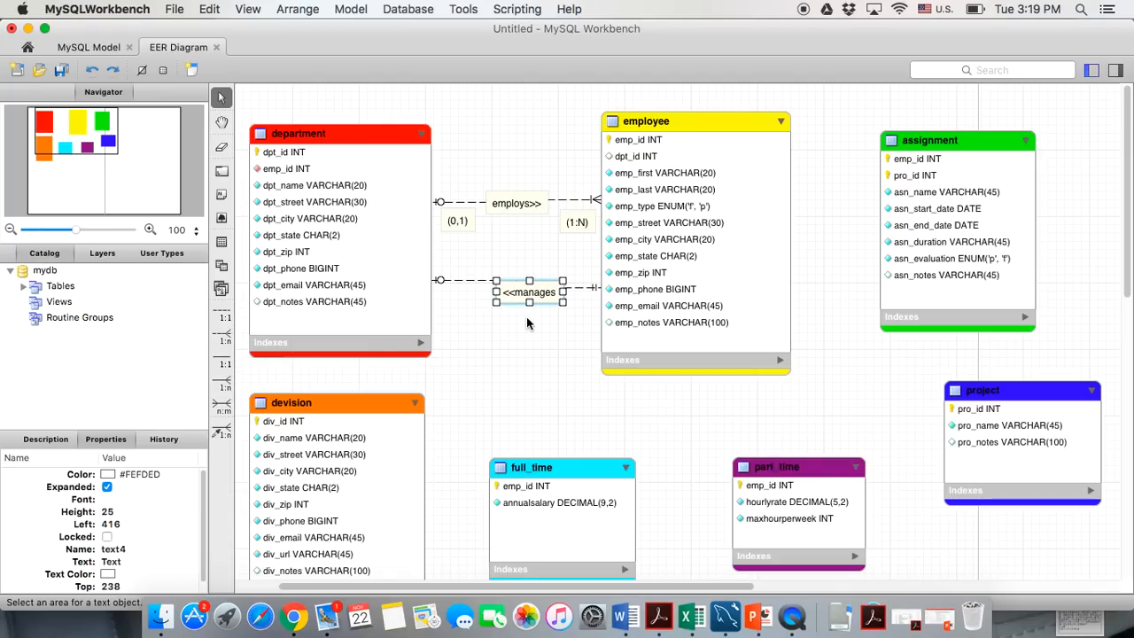
{"action": "left_click_drag", "start_coordinate": [522, 293], "coordinate": [510, 290]}
{"action": "left_click", "coordinate": [504, 348]}
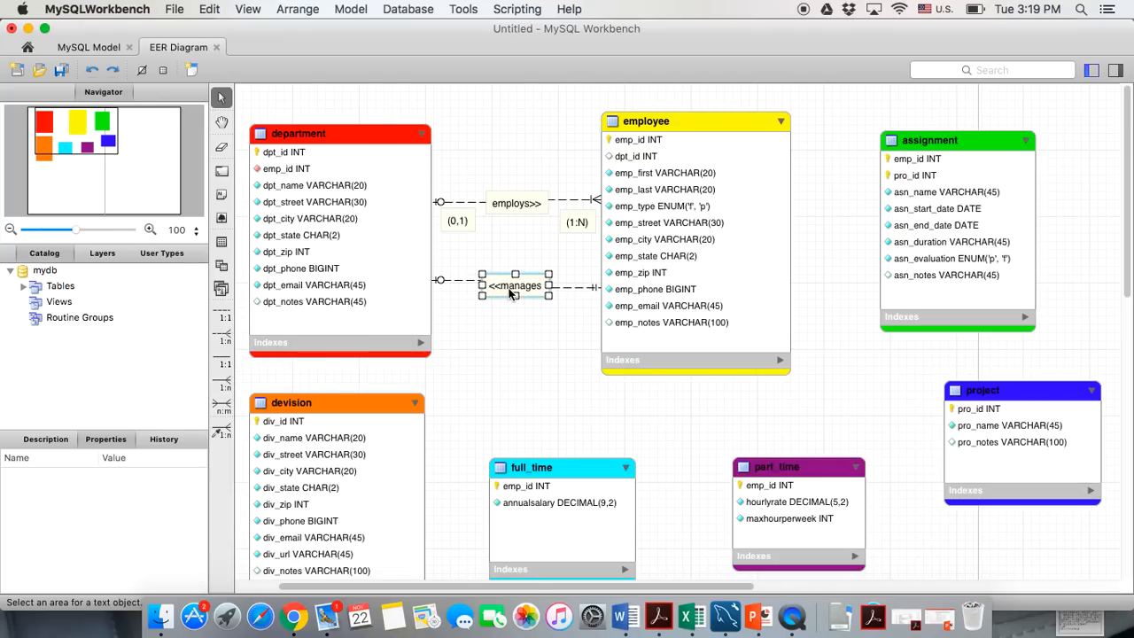
{"action": "left_click", "coordinate": [449, 301]}
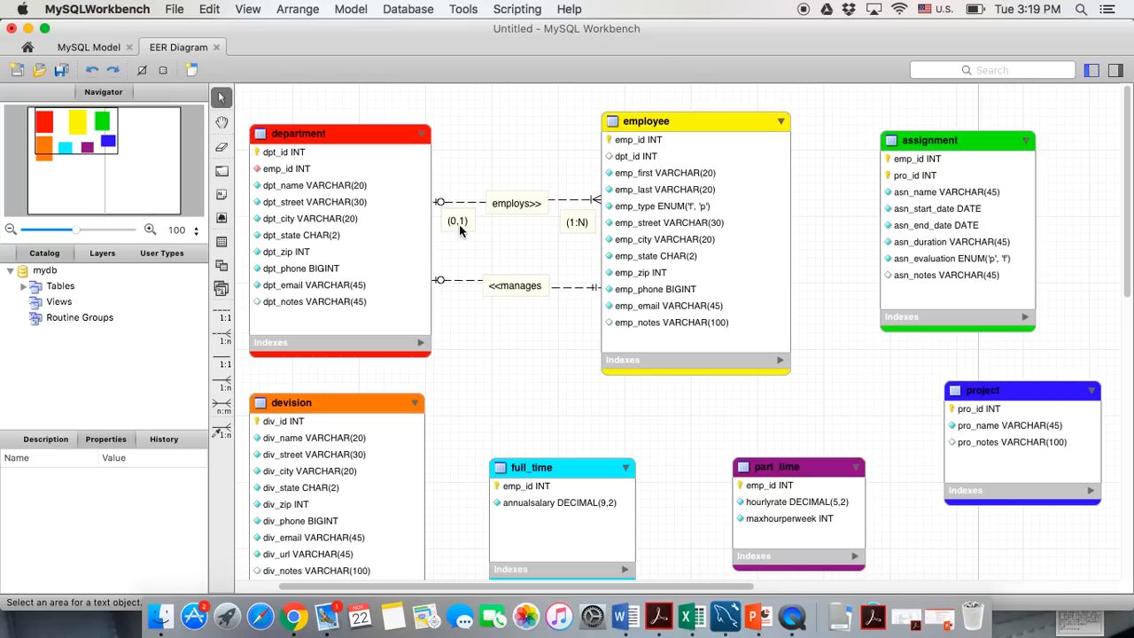
Drag the devision table a little lower, opening space between it and department
{"action": "scroll", "coordinate": [486, 395], "scroll_direction": "down", "scroll_amount": 3}
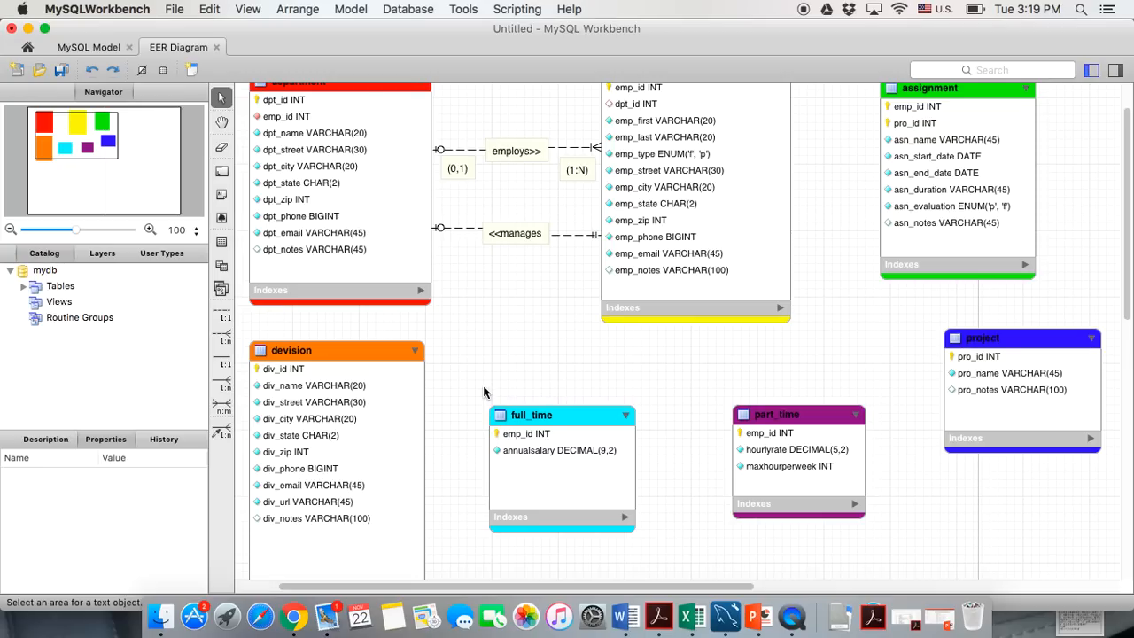
{"action": "scroll", "coordinate": [576, 248], "scroll_direction": "up", "scroll_amount": 1}
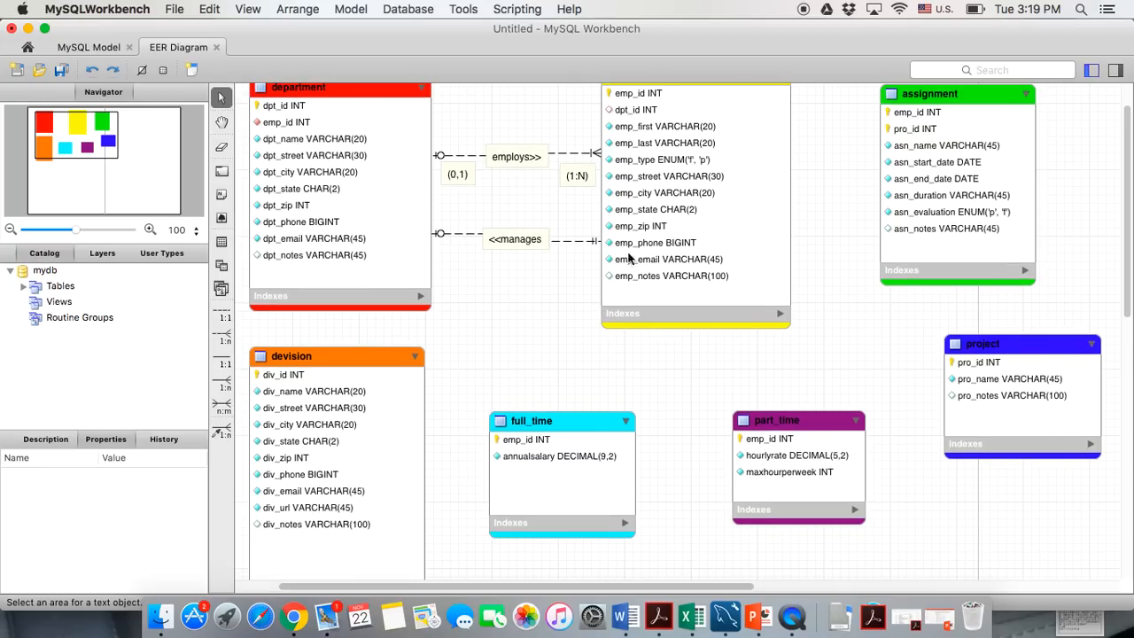
{"action": "scroll", "coordinate": [625, 288], "scroll_direction": "up", "scroll_amount": 2}
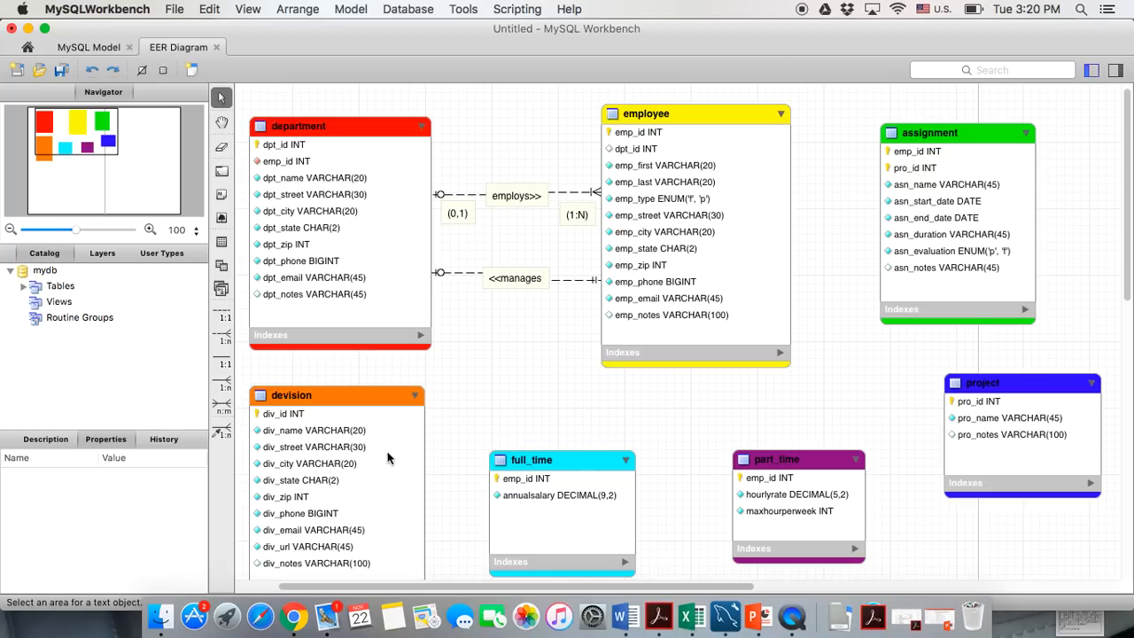
{"action": "scroll", "coordinate": [435, 458], "scroll_direction": "down", "scroll_amount": 2}
{"action": "left_click_drag", "start_coordinate": [382, 395], "coordinate": [371, 432]}
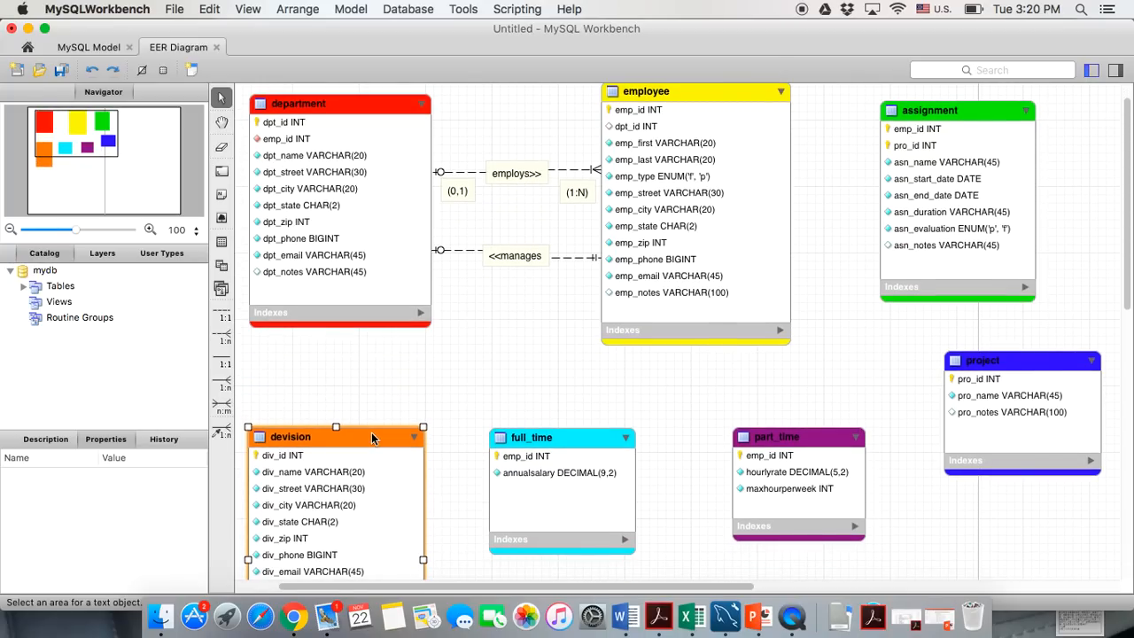
{"action": "scroll", "coordinate": [448, 381], "scroll_direction": "down", "scroll_amount": 2}
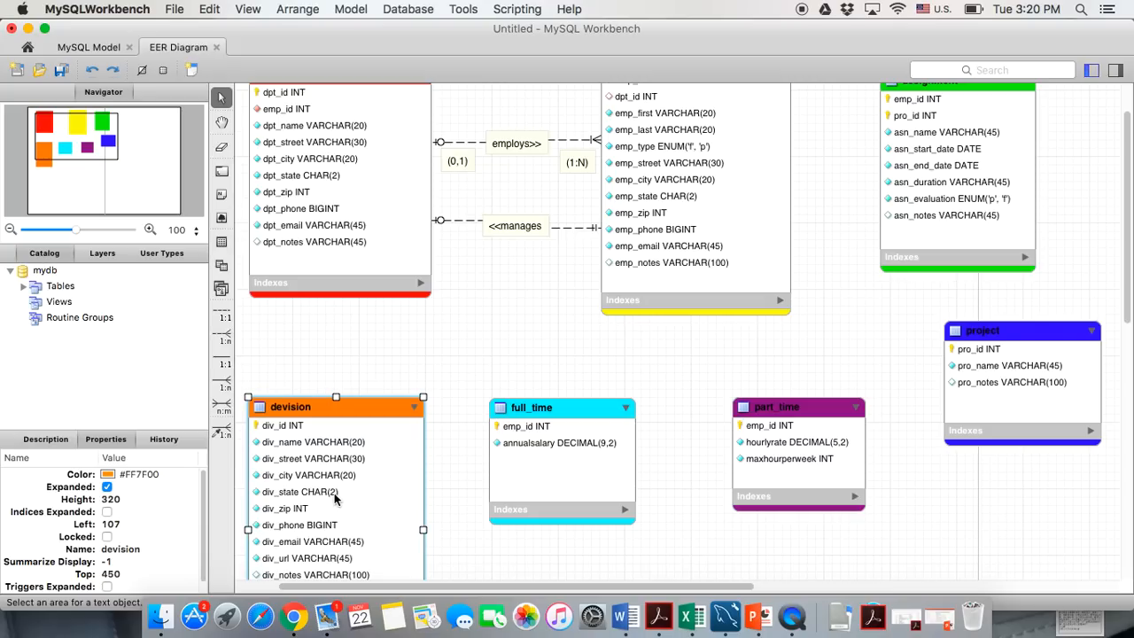
{"action": "scroll", "coordinate": [326, 249], "scroll_direction": "up", "scroll_amount": 1}
{"action": "scroll", "coordinate": [326, 249], "scroll_direction": "up", "scroll_amount": 2}
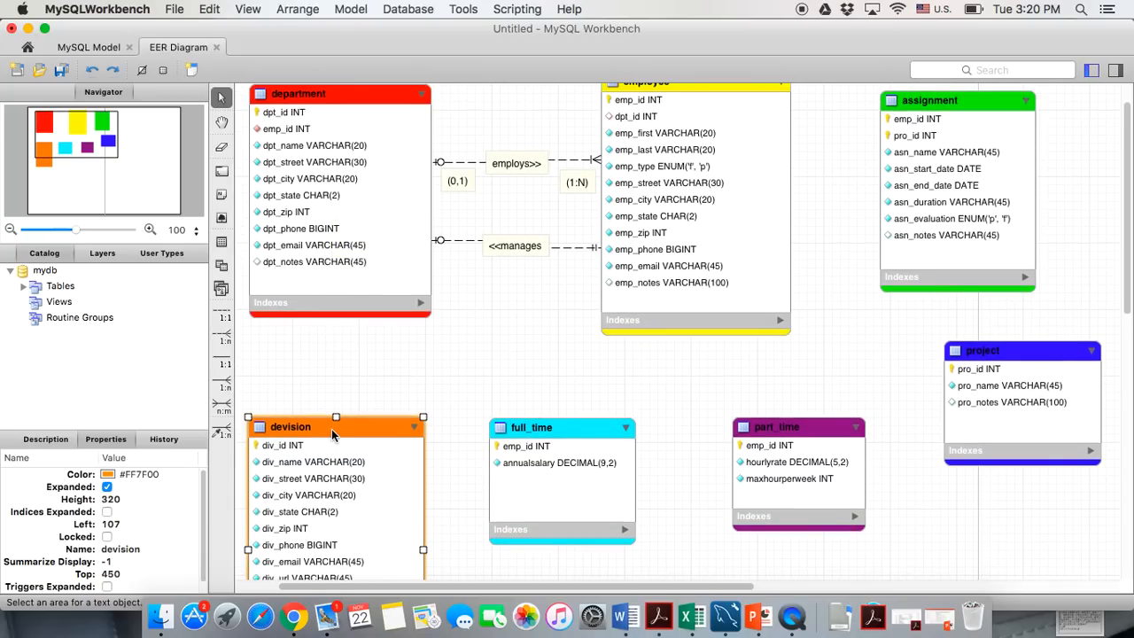
{"action": "scroll", "coordinate": [331, 429], "scroll_direction": "up", "scroll_amount": 1}
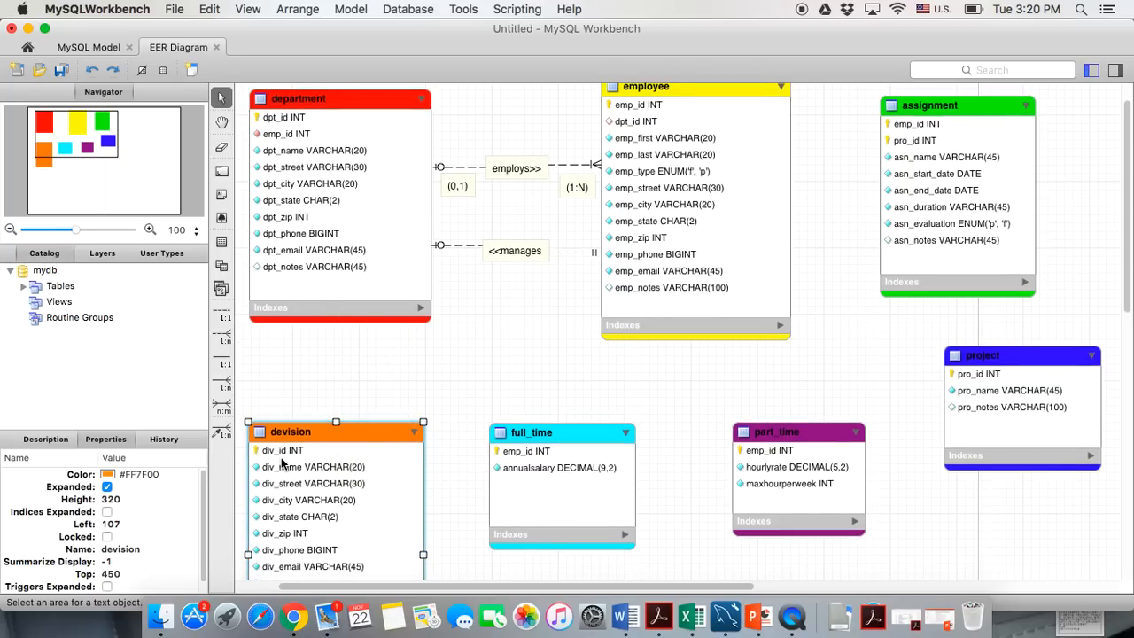
Add a div_id column of type INT to the department table
{"action": "left_click", "coordinate": [310, 98]}
{"action": "double_click", "coordinate": [310, 95]}
{"action": "scroll", "coordinate": [265, 513], "scroll_direction": "down", "scroll_amount": 3}
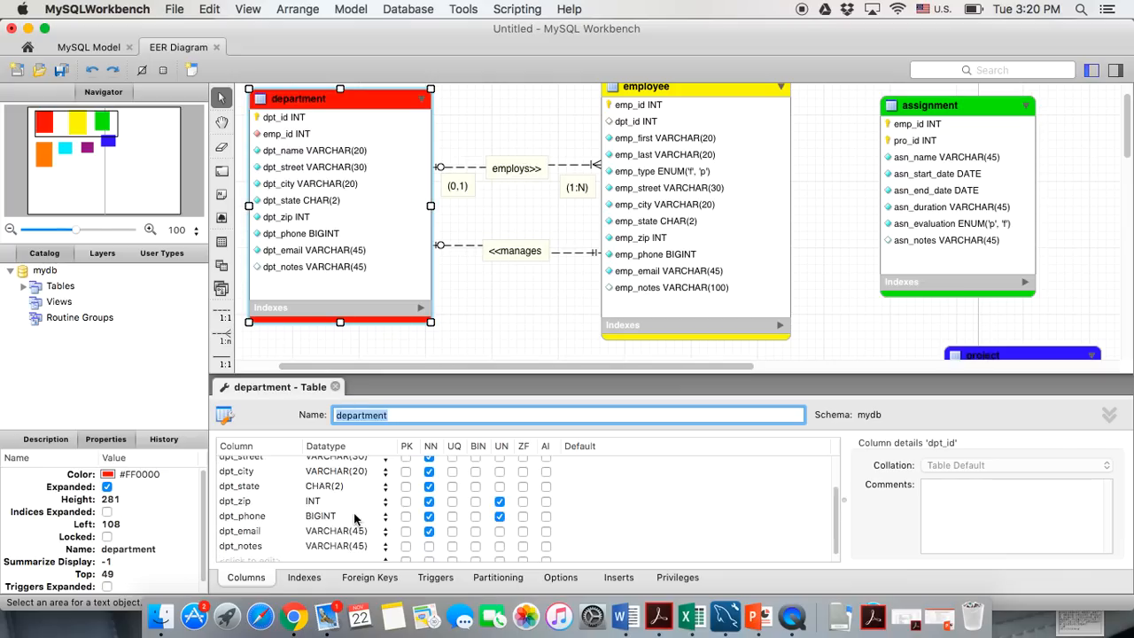
{"action": "left_click", "coordinate": [246, 554]}
{"action": "type", "text": "div"}
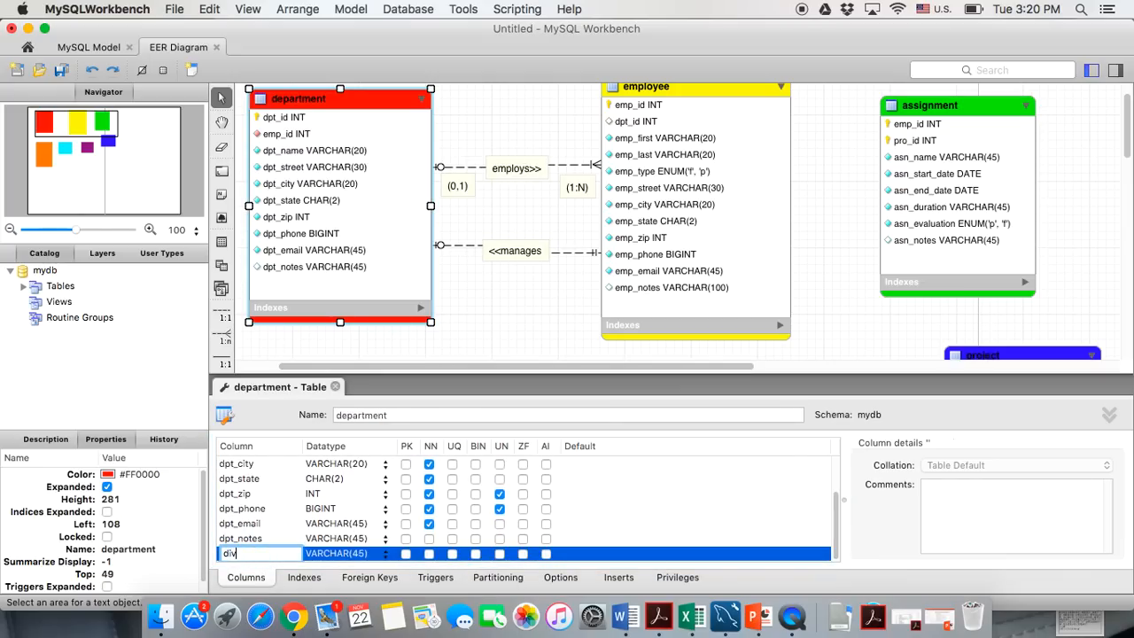
{"action": "type", "text": "_id"}
{"action": "key", "text": "Return"}
{"action": "left_click", "coordinate": [386, 555]}
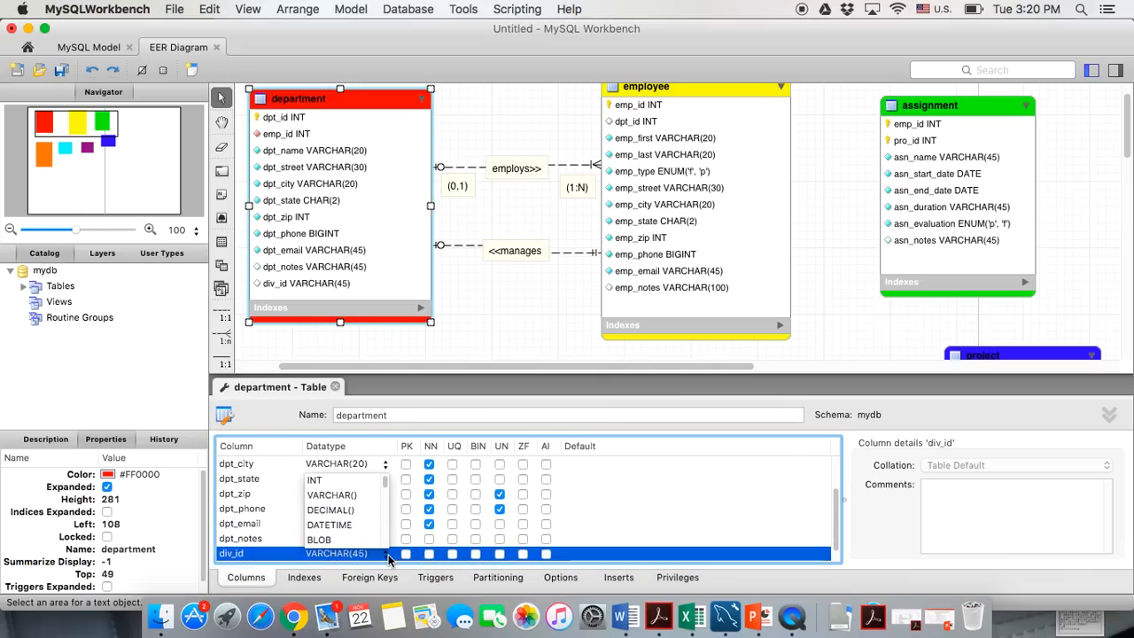
{"action": "left_click", "coordinate": [360, 480]}
Make div_id not null and unsigned, and move it right after emp_id
{"action": "left_click", "coordinate": [429, 554]}
{"action": "left_click", "coordinate": [500, 554]}
{"action": "left_click_drag", "start_coordinate": [275, 562], "coordinate": [279, 484]}
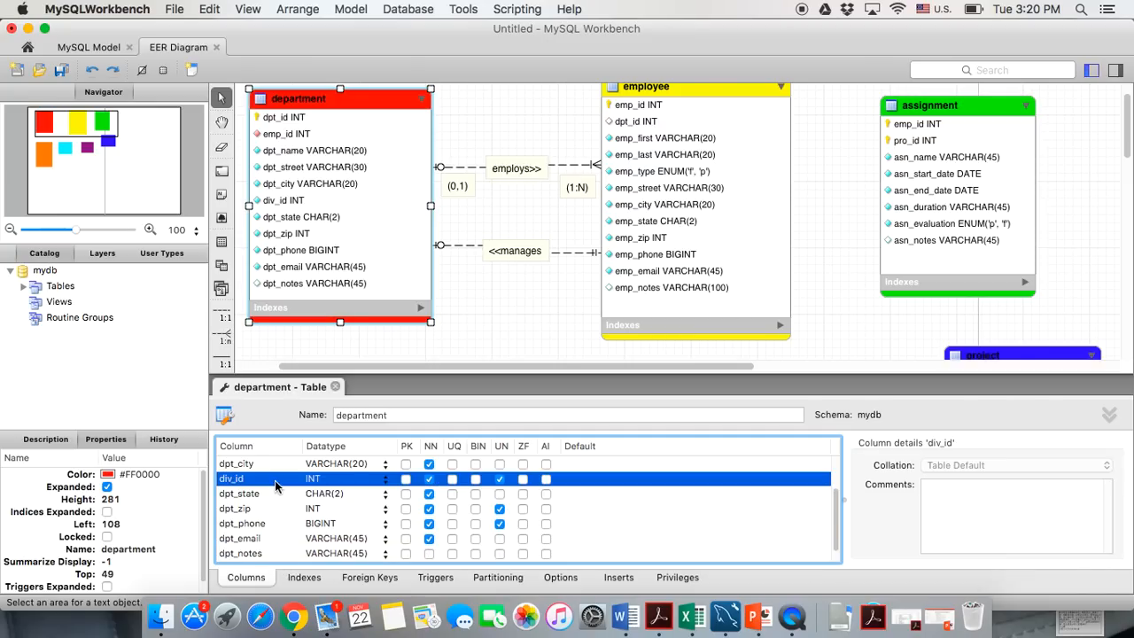
{"action": "left_click_drag", "start_coordinate": [252, 552], "coordinate": [253, 493]}
{"action": "left_click", "coordinate": [335, 386]}
Nudge the devision table slightly down on the diagram
{"action": "left_click", "coordinate": [382, 362]}
{"action": "left_click_drag", "start_coordinate": [337, 436], "coordinate": [339, 446]}
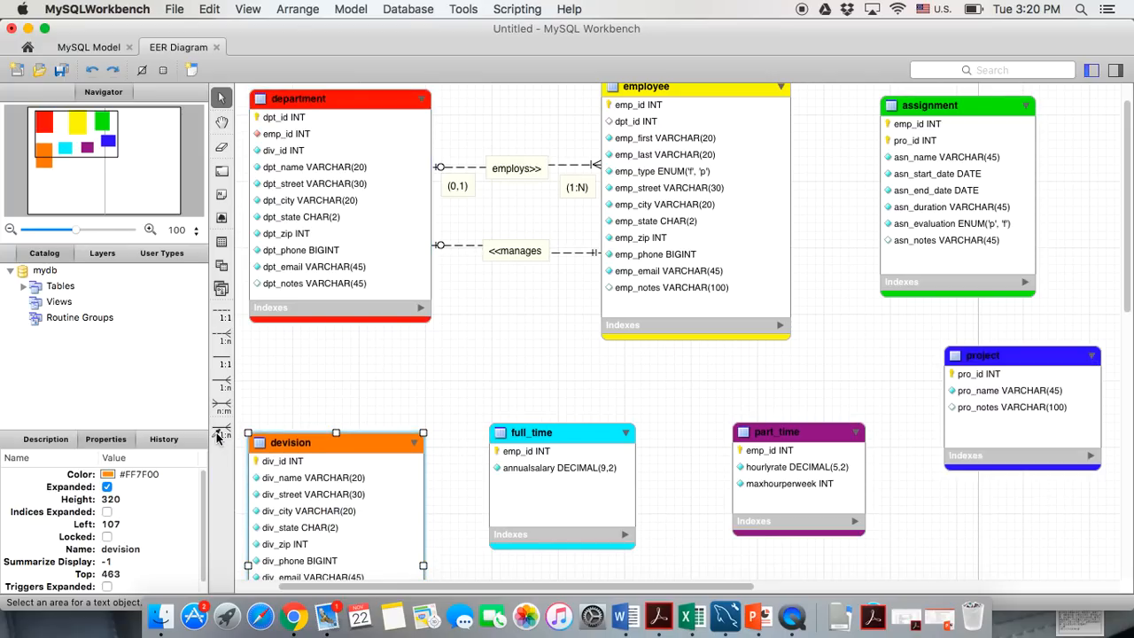
{"action": "left_click", "coordinate": [222, 431]}
Relate department's div_id to devision's div_id, then nudge devision down-right
{"action": "left_click", "coordinate": [272, 155]}
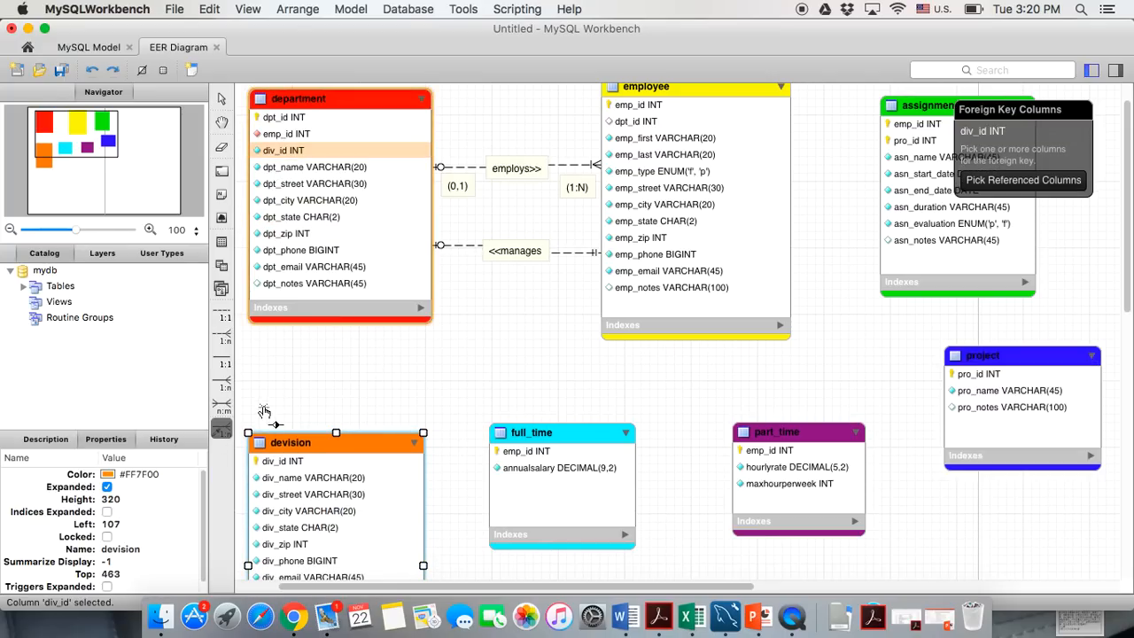
{"action": "left_click", "coordinate": [266, 463]}
{"action": "left_click_drag", "start_coordinate": [300, 446], "coordinate": [307, 455]}
{"action": "left_click", "coordinate": [294, 376]}
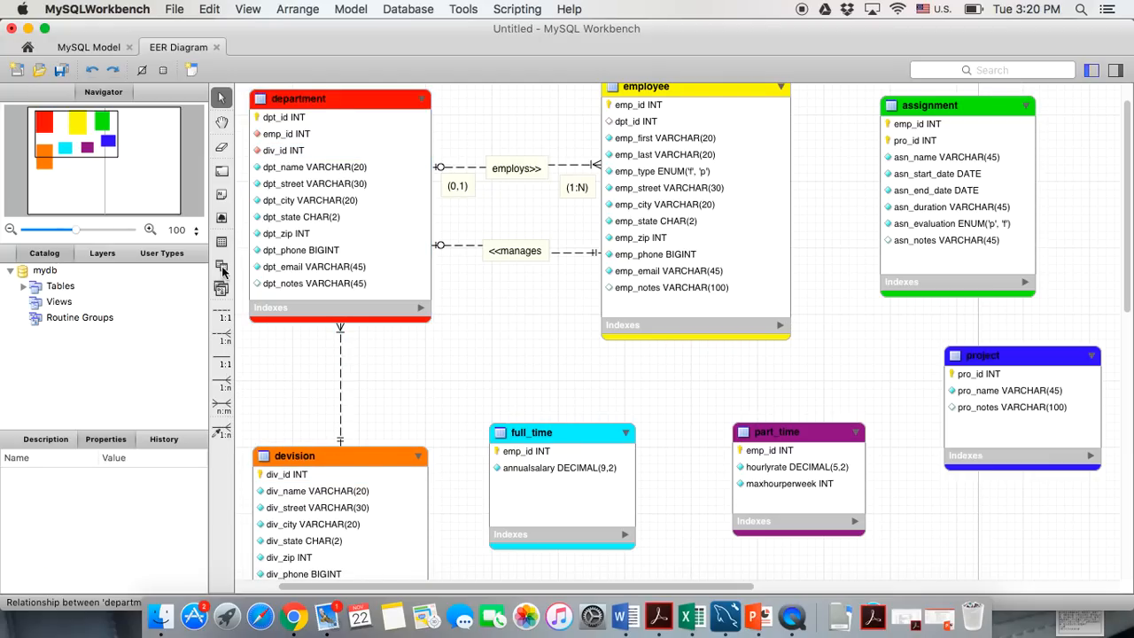
{"action": "left_click", "coordinate": [222, 196]}
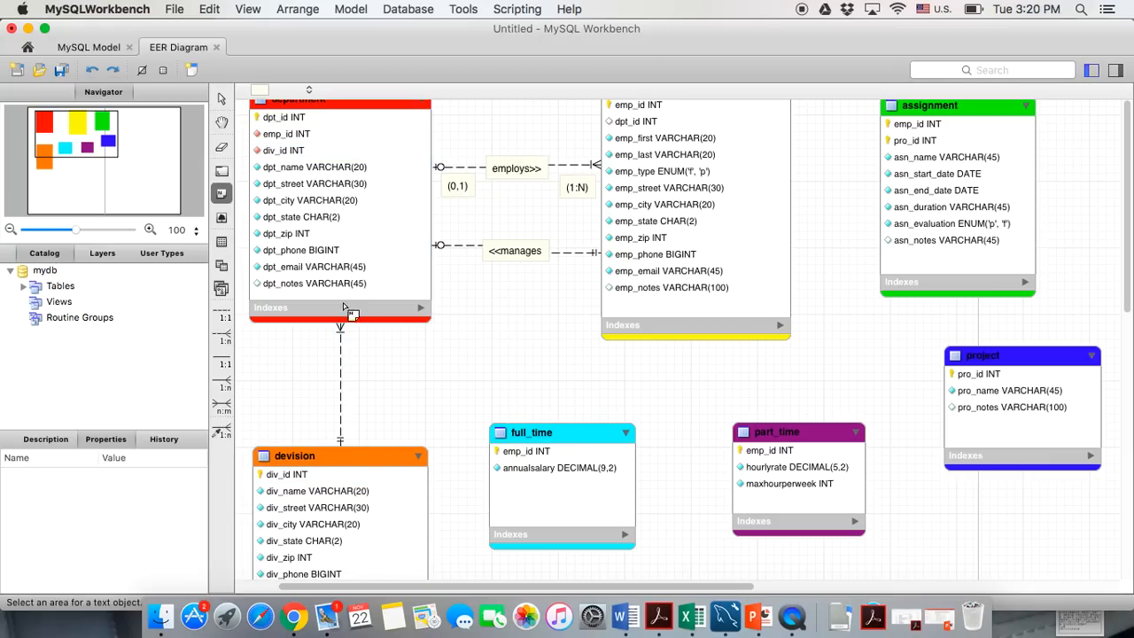
Label the department–devision line with a '<<operates' note and shift full_time right
{"action": "left_click", "coordinate": [328, 382]}
{"action": "double_click", "coordinate": [329, 382]}
{"action": "left_click_drag", "start_coordinate": [355, 436], "coordinate": [310, 441]}
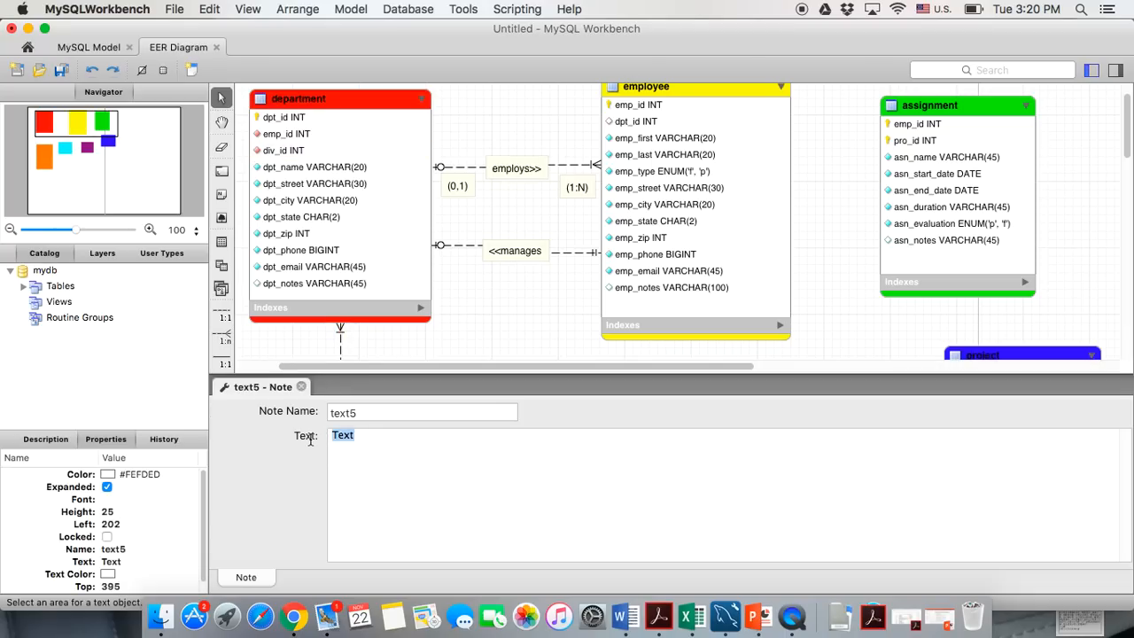
{"action": "type", "text": "<<operates"}
{"action": "left_click", "coordinate": [301, 386]}
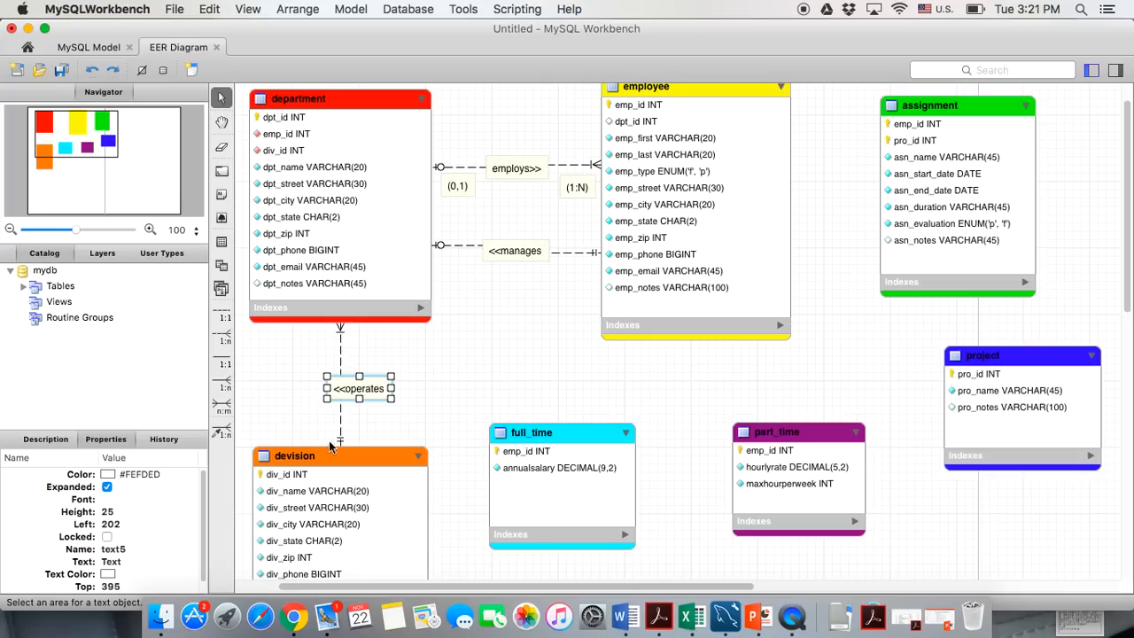
{"action": "left_click_drag", "start_coordinate": [357, 393], "coordinate": [342, 391]}
{"action": "left_click", "coordinate": [560, 428]}
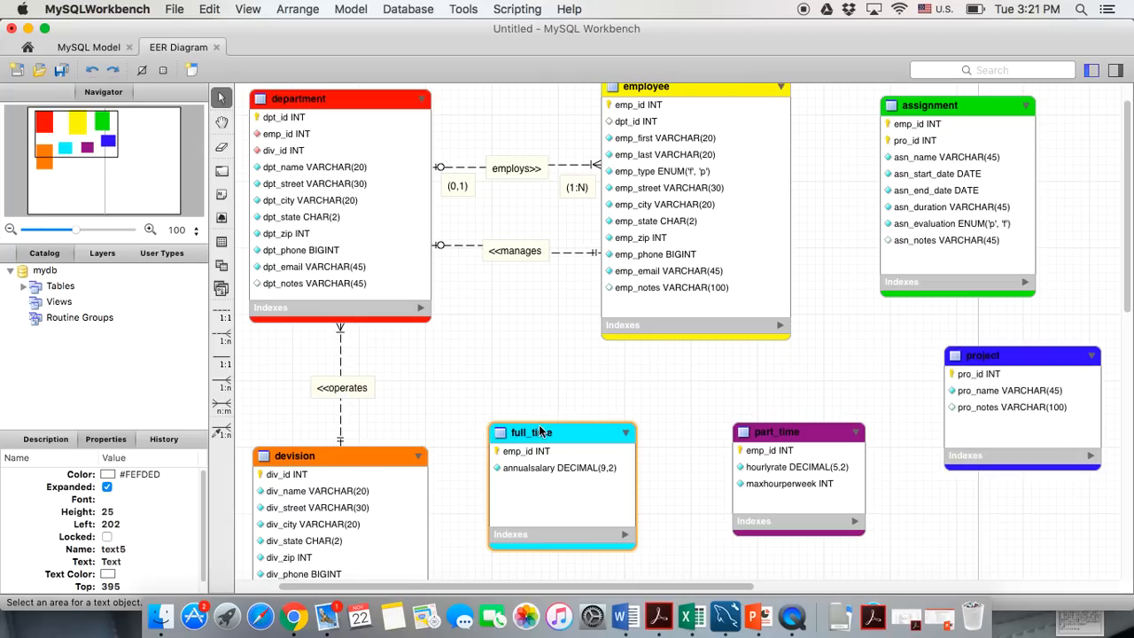
{"action": "left_click_drag", "start_coordinate": [561, 428], "coordinate": [605, 429]}
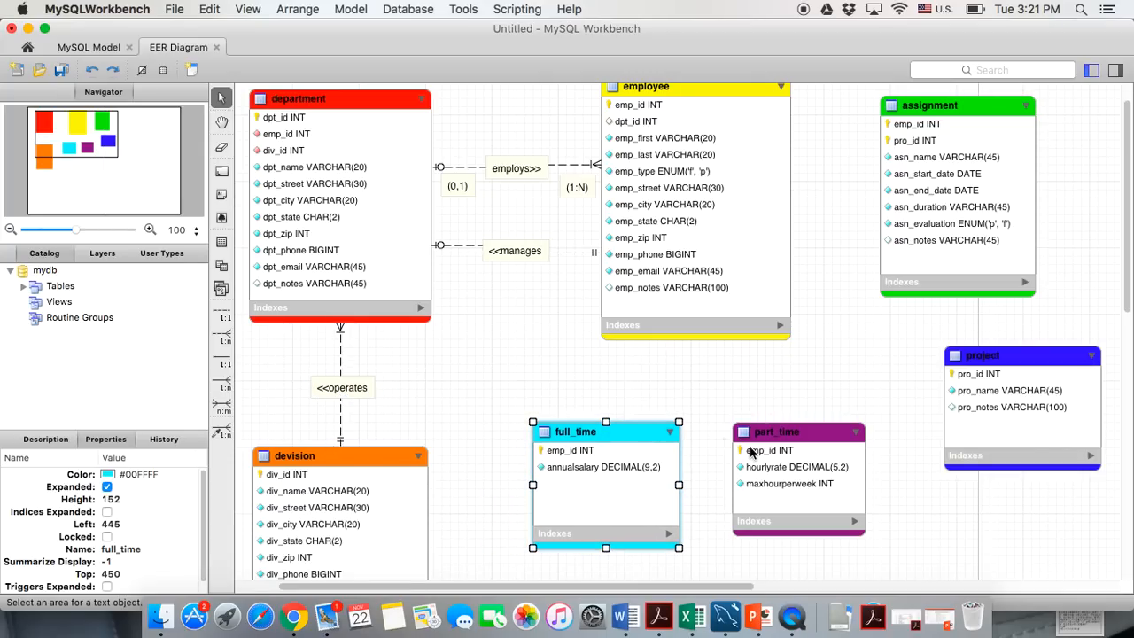
Nudge the part_time table slightly right and down
{"action": "left_click_drag", "start_coordinate": [769, 441], "coordinate": [777, 449]}
{"action": "left_click", "coordinate": [502, 349]}
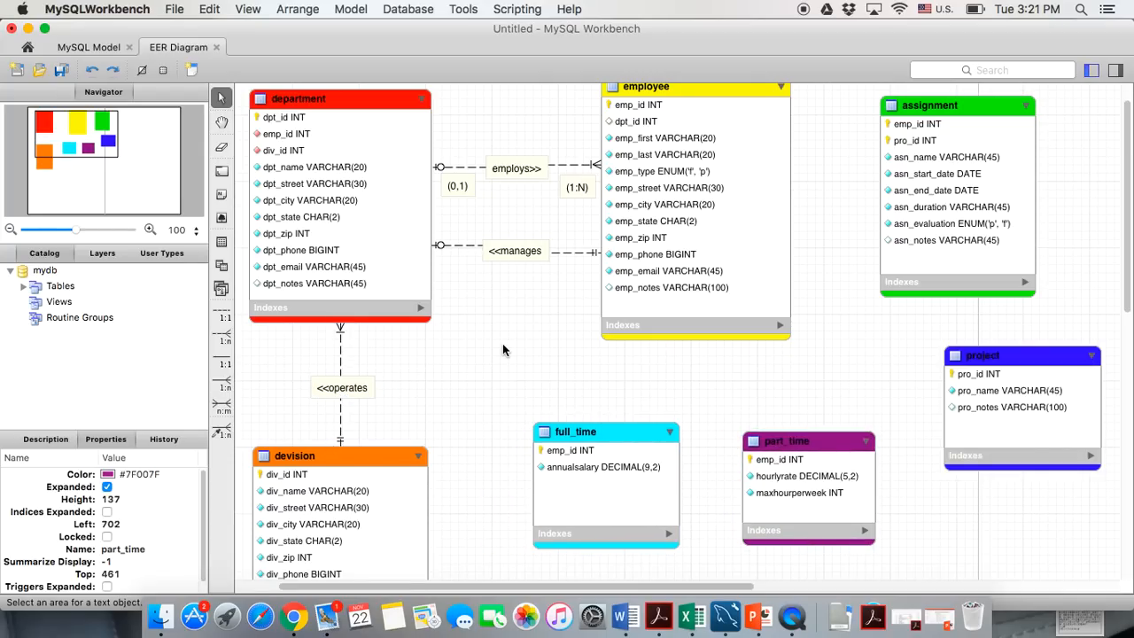
{"action": "scroll", "coordinate": [502, 349], "scroll_direction": "up", "scroll_amount": 3}
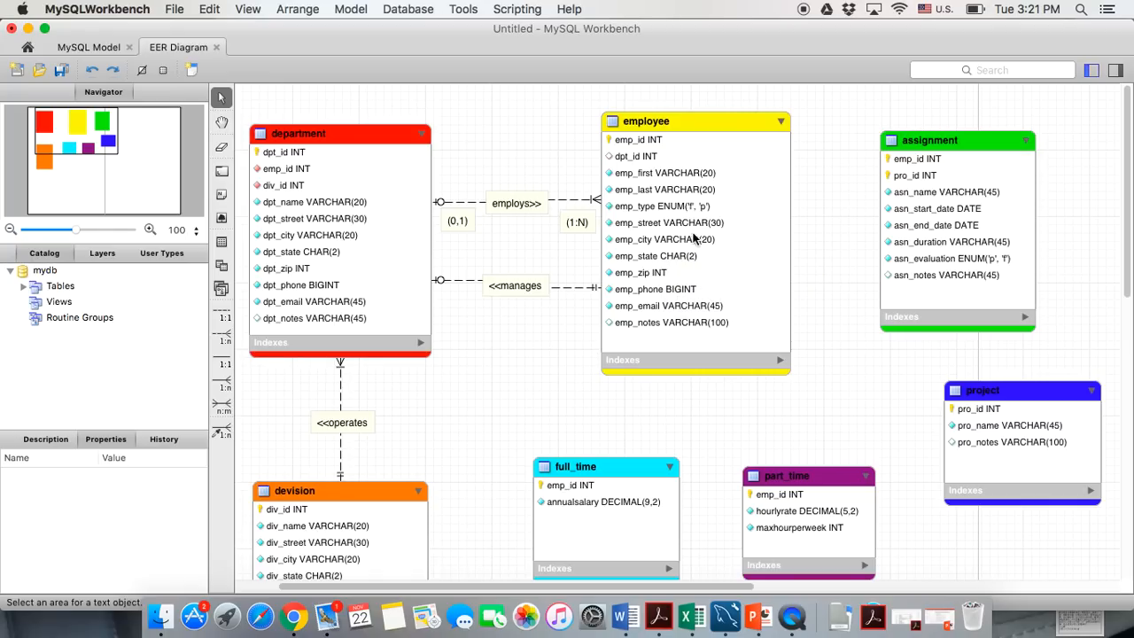
Rename the devision table to division and expand department's index list
{"action": "double_click", "coordinate": [291, 493]}
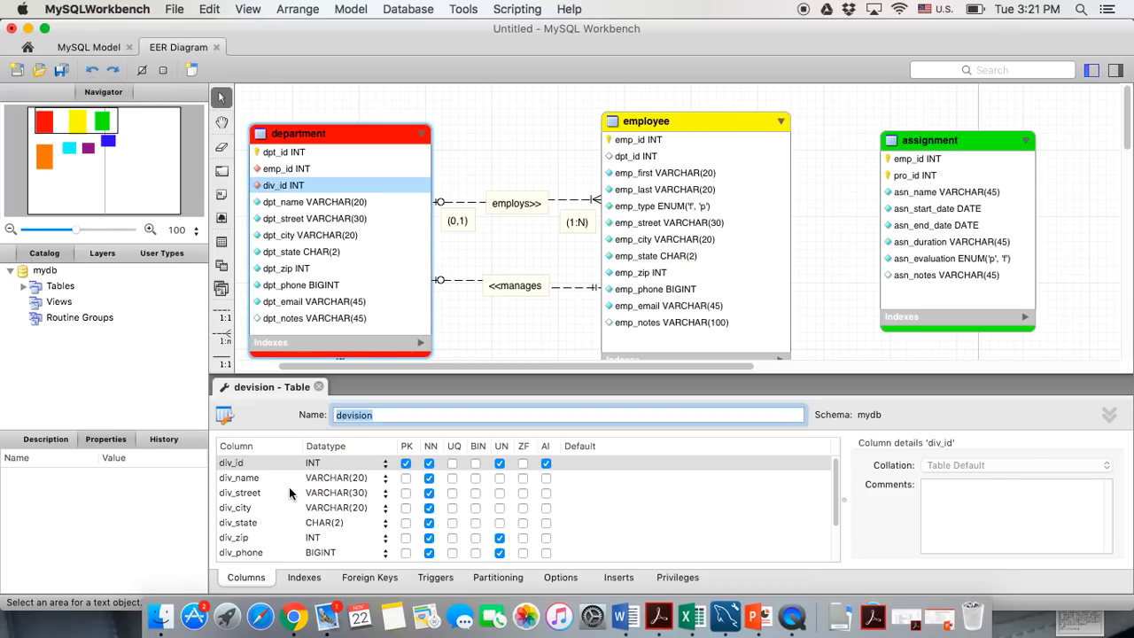
{"action": "left_click", "coordinate": [350, 414]}
{"action": "key", "text": "BackSpace"}
{"action": "type", "text": "i"}
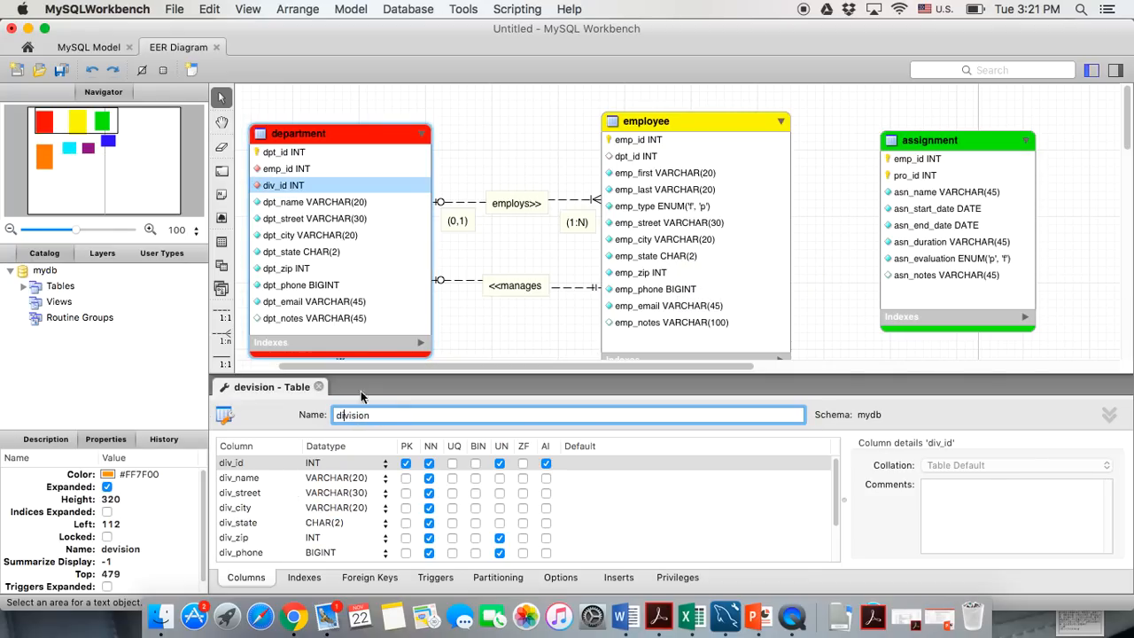
{"action": "left_click", "coordinate": [319, 387]}
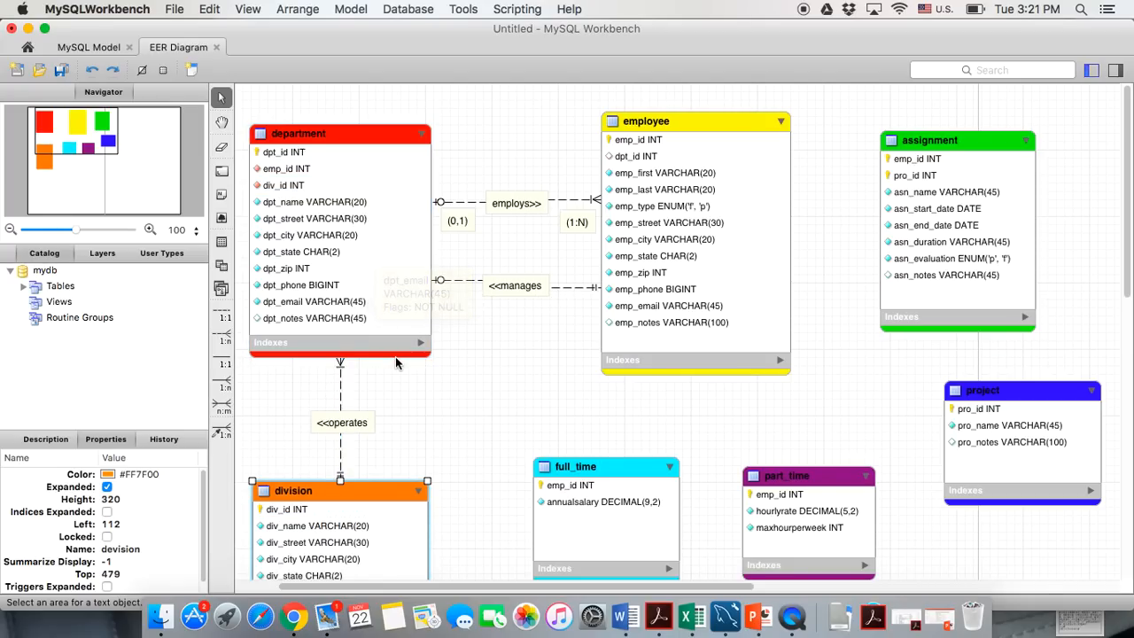
{"action": "left_click", "coordinate": [421, 346]}
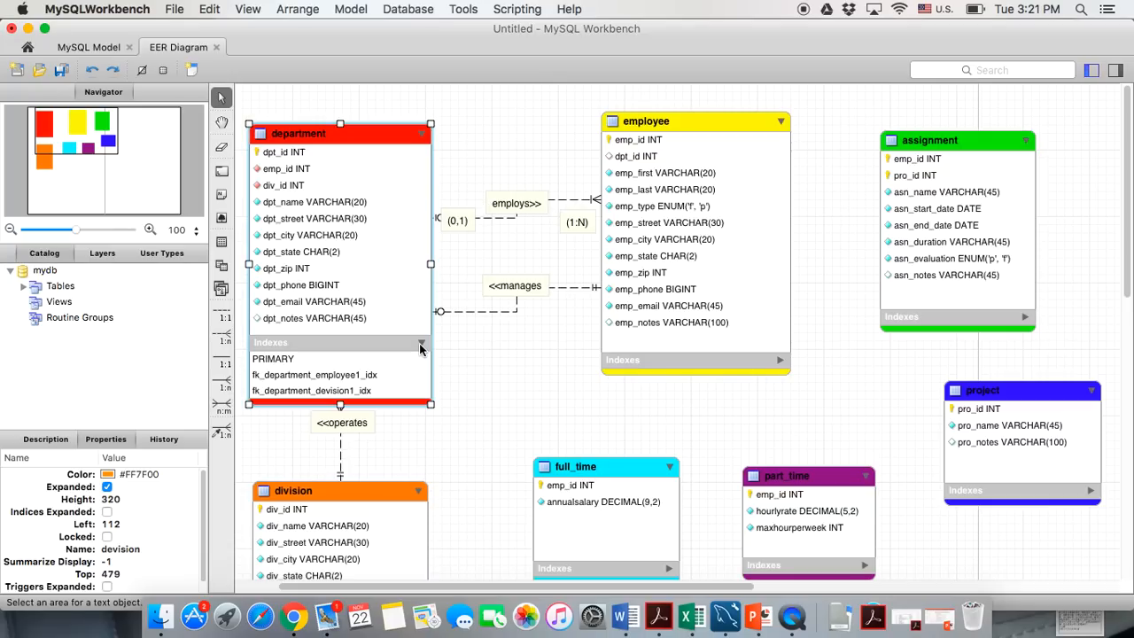
Inspect department's indexes, including the foreign-key index fk_department_division1_idx
{"action": "double_click", "coordinate": [341, 400]}
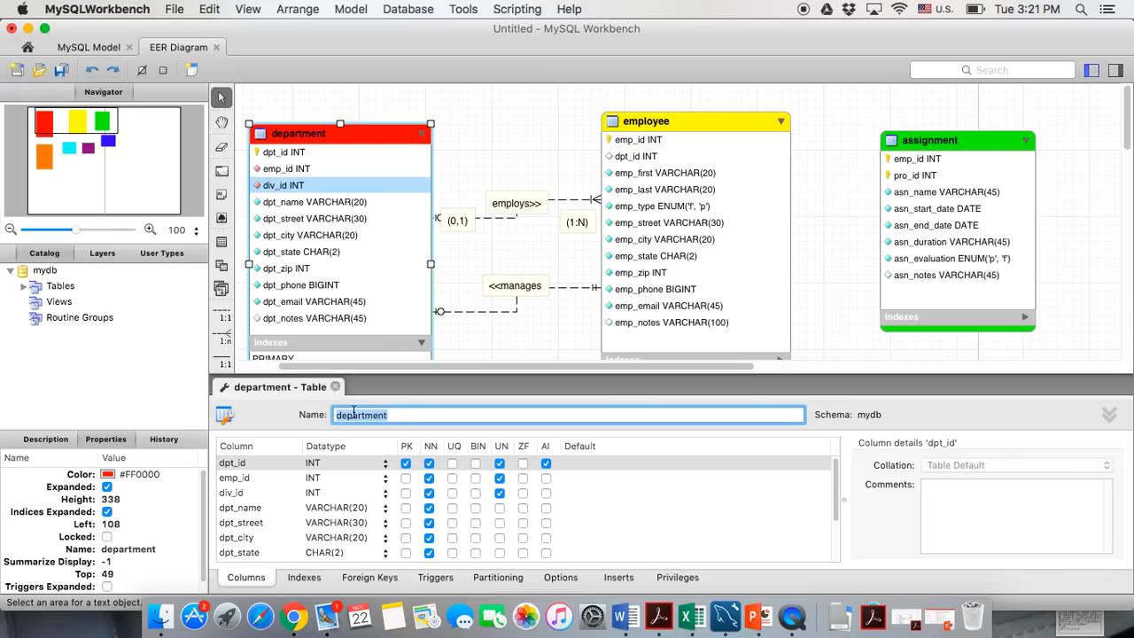
{"action": "left_click", "coordinate": [307, 579]}
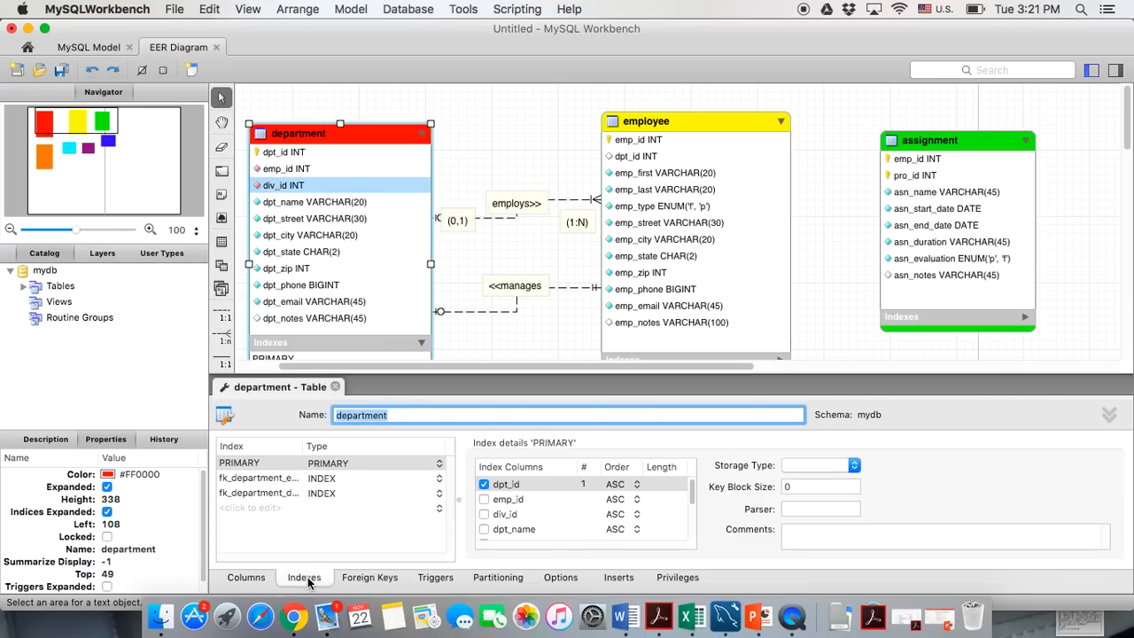
{"action": "left_click_drag", "start_coordinate": [304, 445], "coordinate": [352, 448]}
{"action": "left_click", "coordinate": [293, 494]}
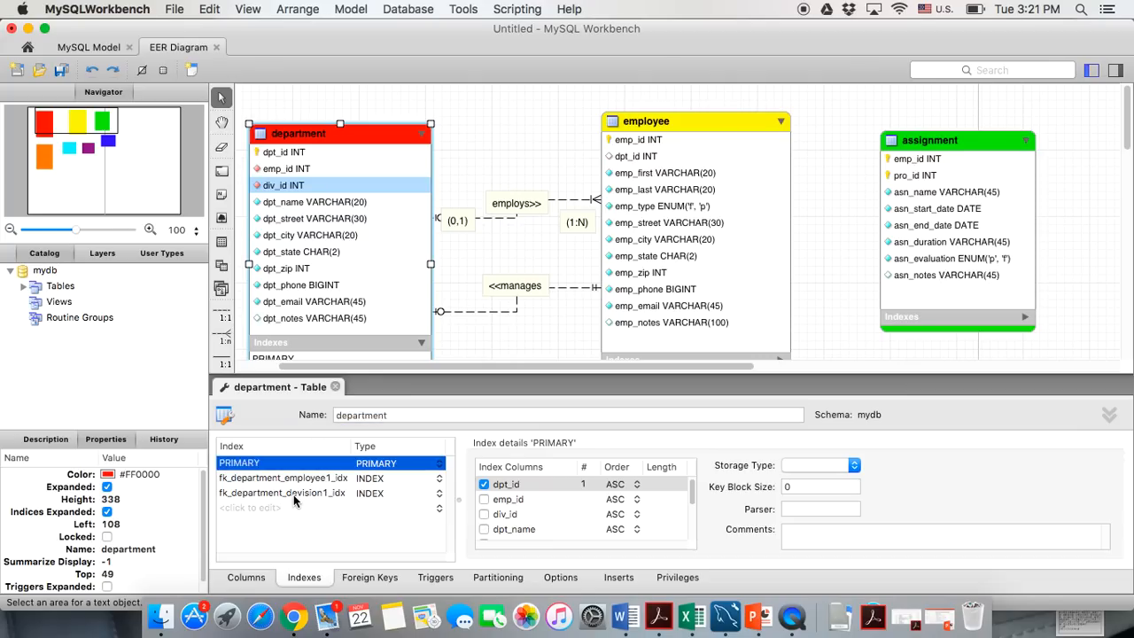
{"action": "left_click", "coordinate": [295, 494]}
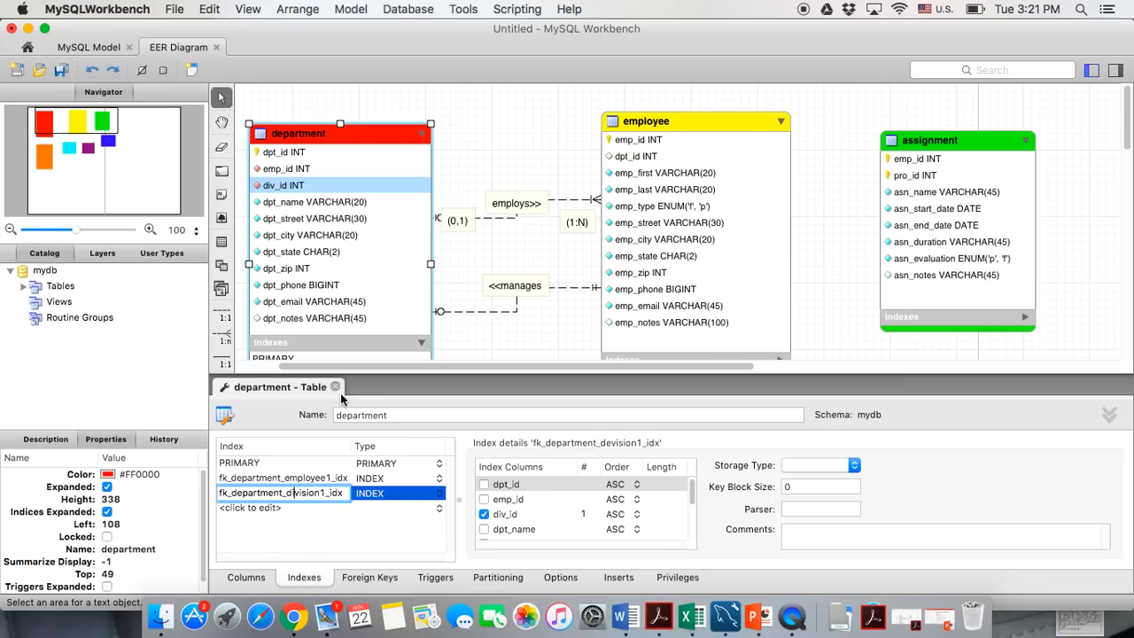
{"action": "left_click", "coordinate": [334, 387]}
Collapse department's index list in the diagram and bring up the PowerPoint presentation
{"action": "left_click", "coordinate": [421, 448]}
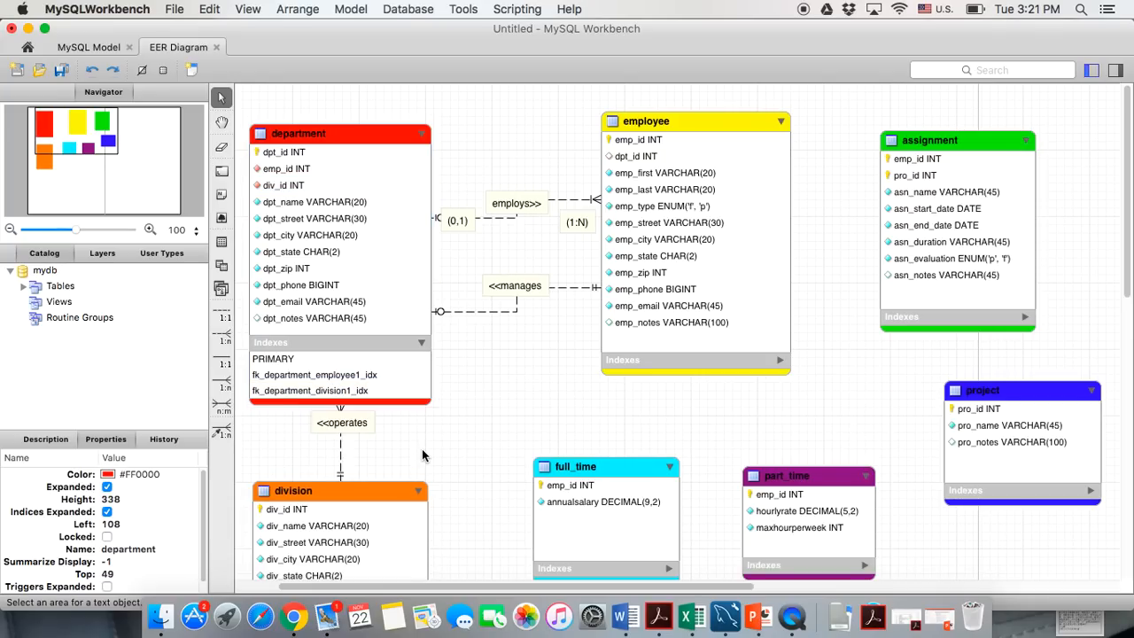
{"action": "left_click", "coordinate": [423, 342]}
{"action": "scroll", "coordinate": [441, 421], "scroll_direction": "down", "scroll_amount": 2}
{"action": "scroll", "coordinate": [441, 422], "scroll_direction": "up", "scroll_amount": 2}
{"action": "left_click", "coordinate": [568, 465]}
{"action": "left_click", "coordinate": [760, 620]}
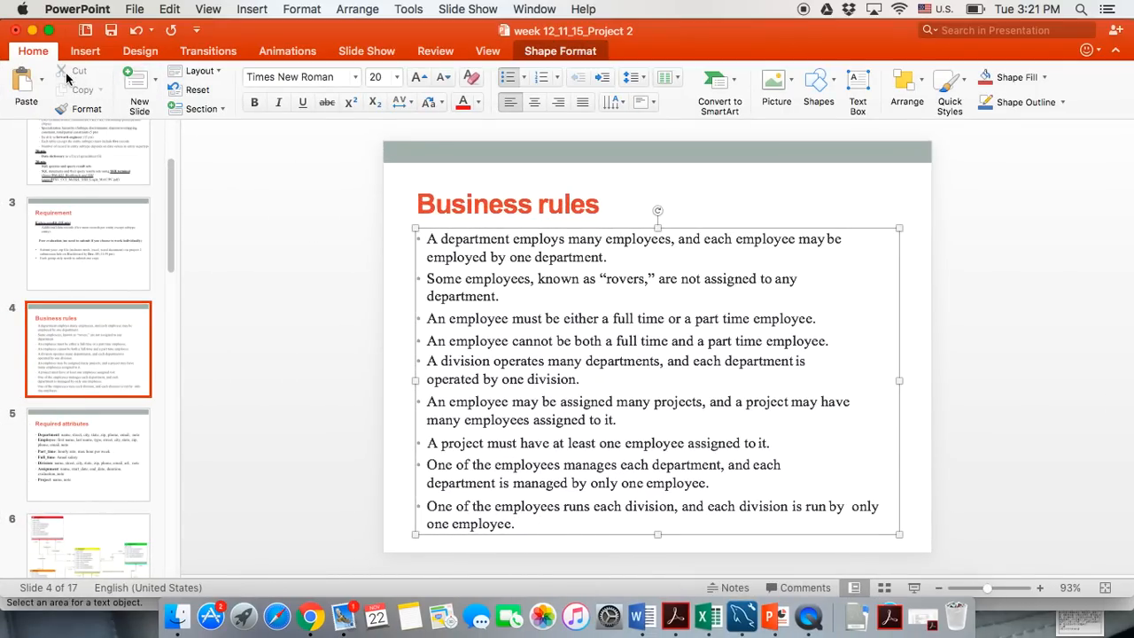
Minimize the Business rules presentation to return to the EER diagram
{"action": "left_click", "coordinate": [31, 31]}
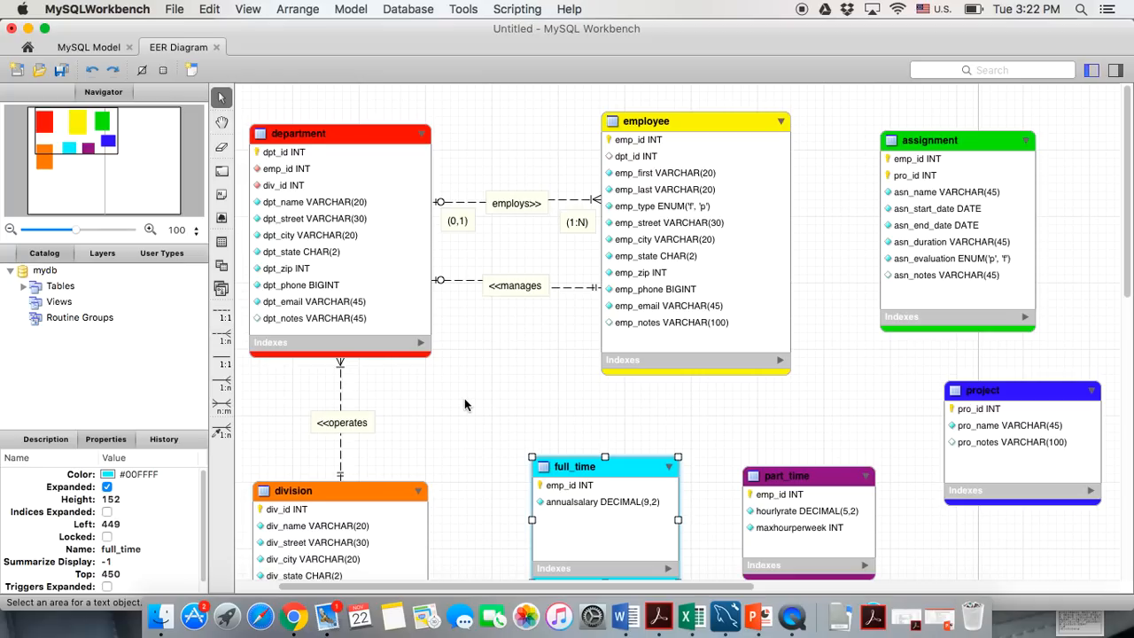
Nudge the full_time table slightly right toward part_time
{"action": "scroll", "coordinate": [464, 398], "scroll_direction": "down", "scroll_amount": 3}
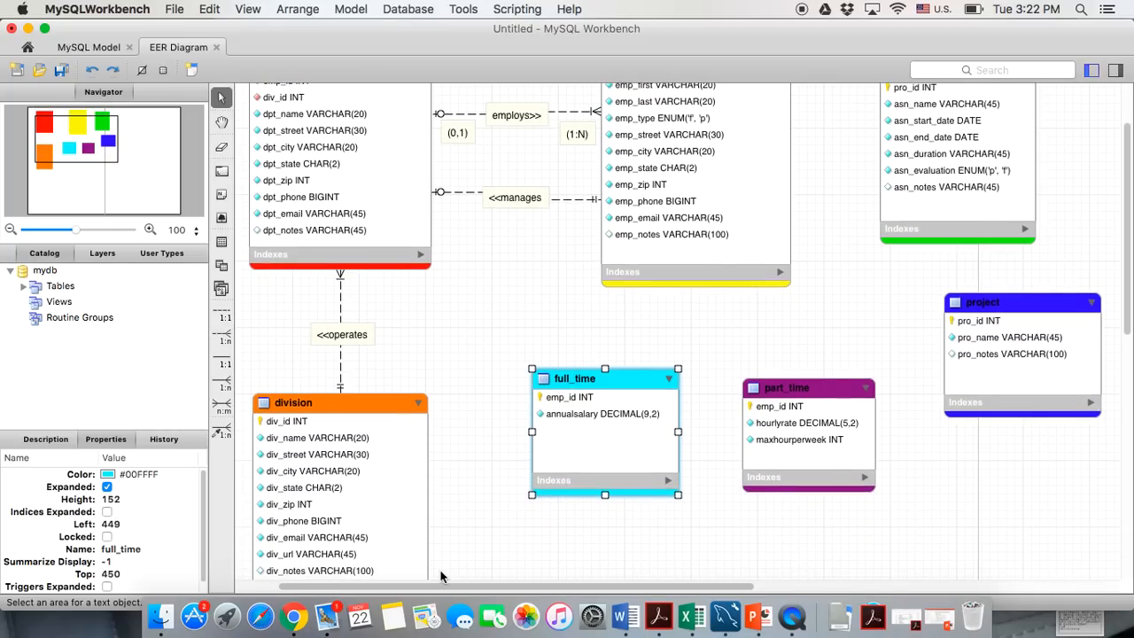
{"action": "scroll", "coordinate": [460, 409], "scroll_direction": "up", "scroll_amount": 1}
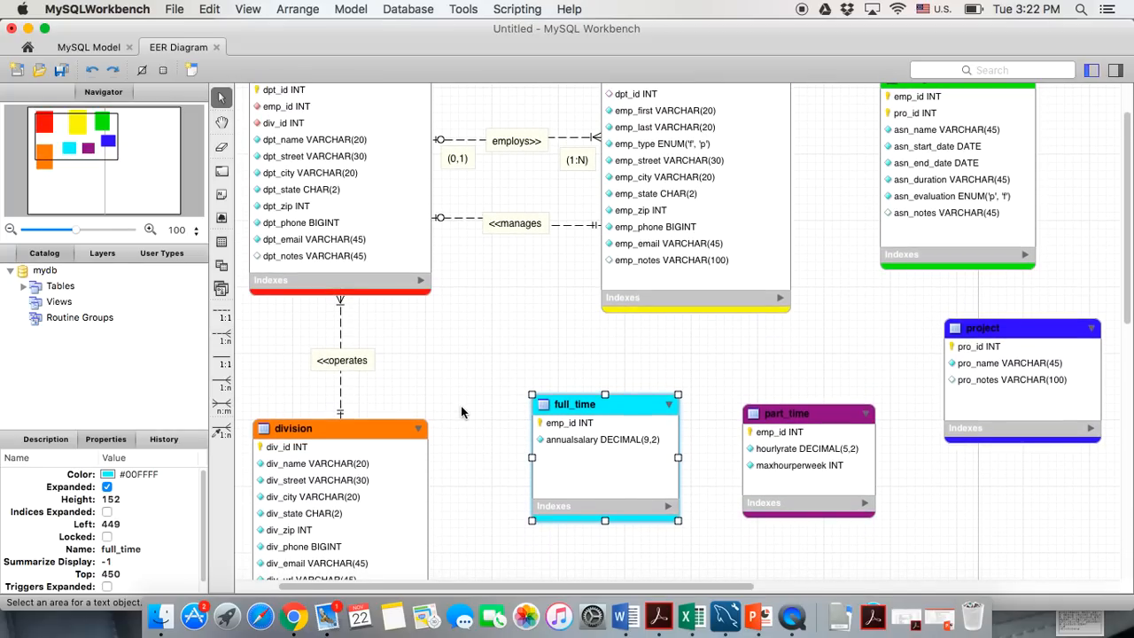
{"action": "scroll", "coordinate": [460, 411], "scroll_direction": "down", "scroll_amount": 3}
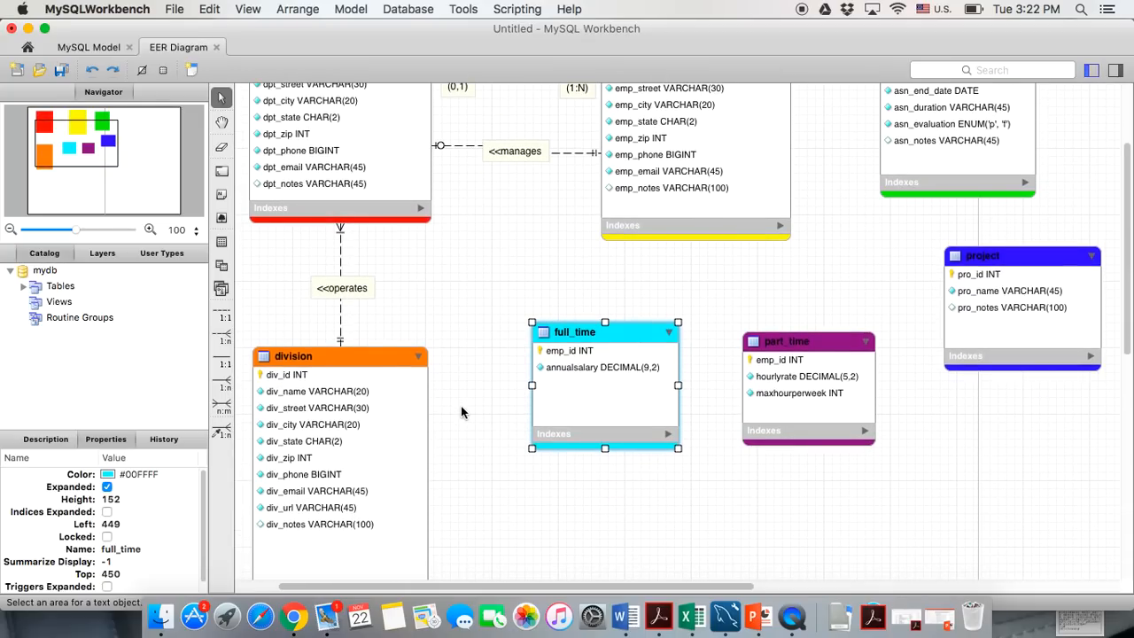
{"action": "scroll", "coordinate": [461, 411], "scroll_direction": "up", "scroll_amount": 1}
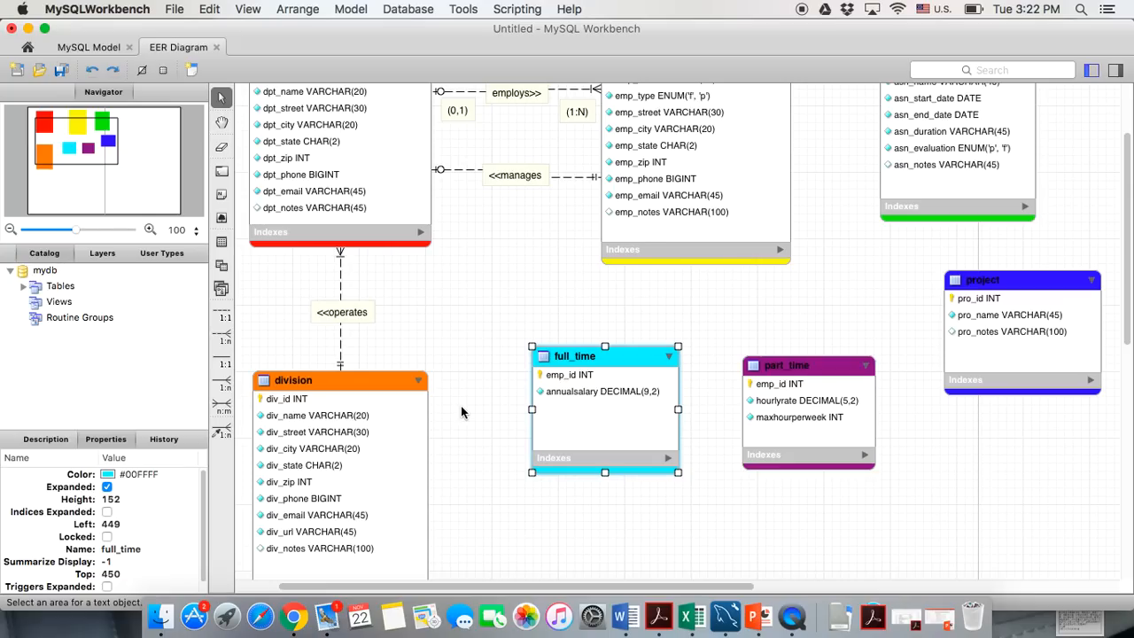
{"action": "scroll", "coordinate": [461, 411], "scroll_direction": "up", "scroll_amount": 2}
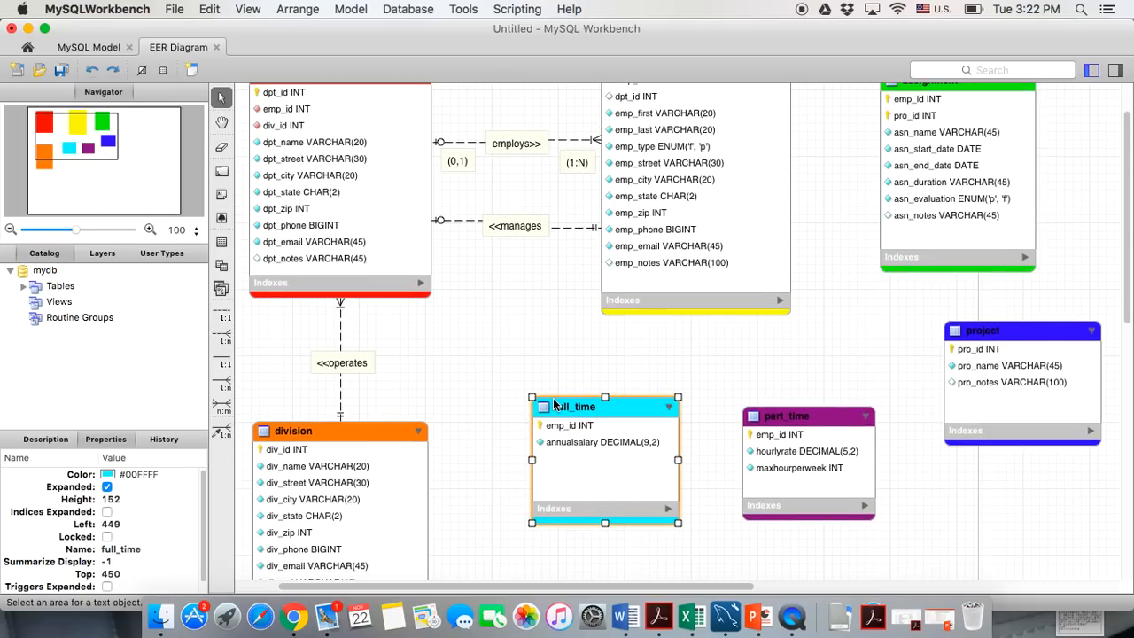
{"action": "left_click_drag", "start_coordinate": [560, 407], "coordinate": [576, 410]}
{"action": "left_click", "coordinate": [478, 406]}
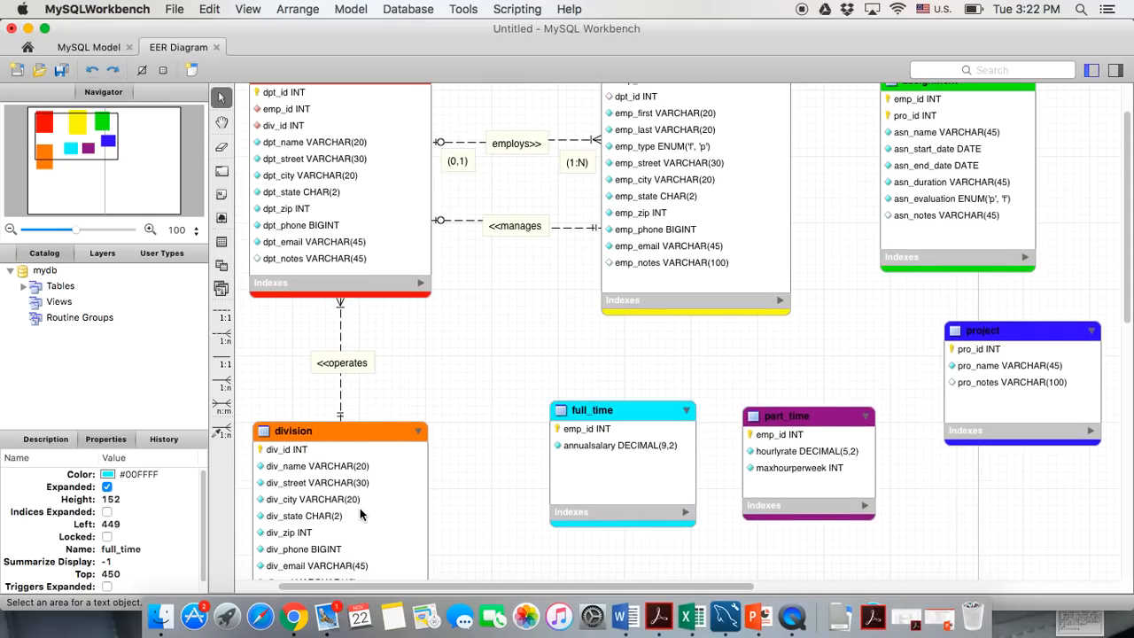
Expand and collapse the employee table's index list again
{"action": "scroll", "coordinate": [580, 338], "scroll_direction": "up", "scroll_amount": 2}
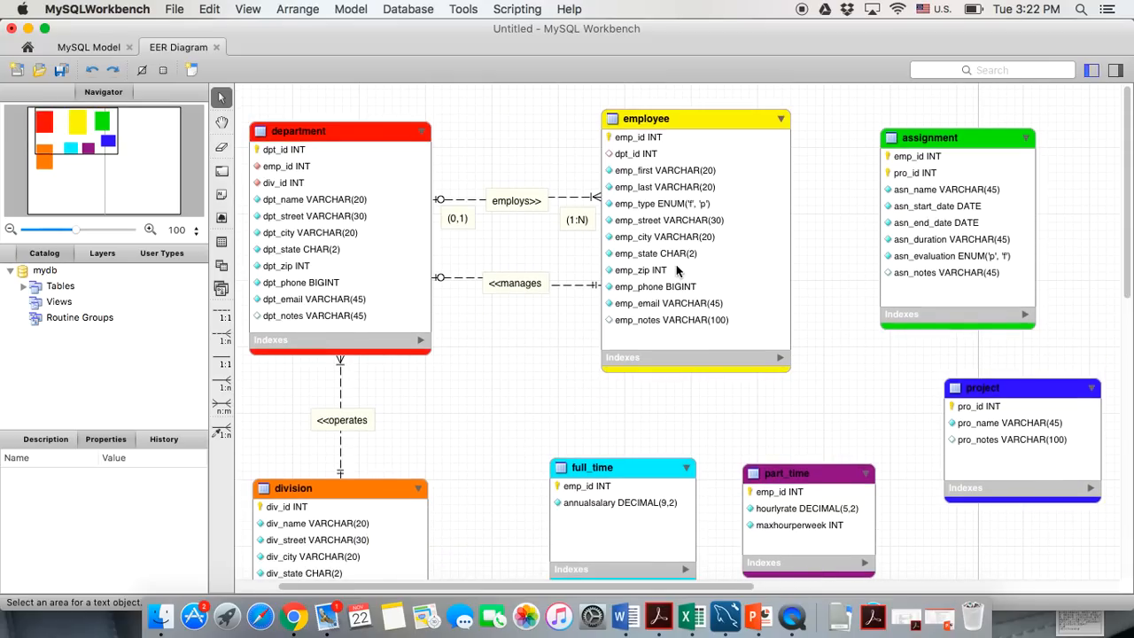
{"action": "left_click", "coordinate": [780, 359]}
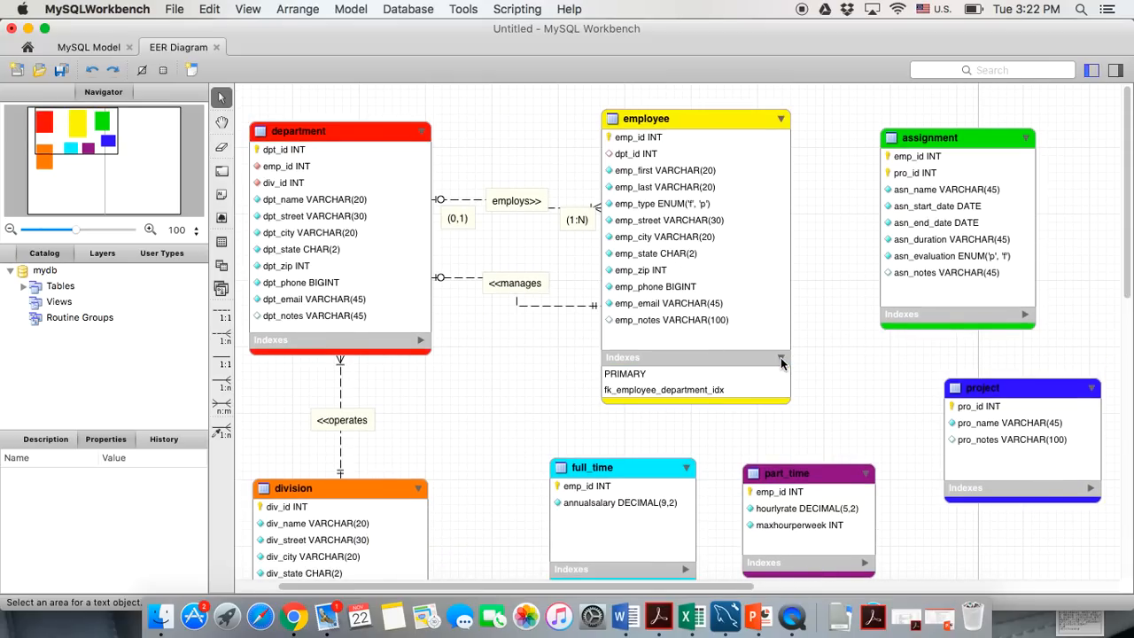
{"action": "left_click", "coordinate": [781, 359]}
{"action": "scroll", "coordinate": [492, 398], "scroll_direction": "down", "scroll_amount": 1}
{"action": "scroll", "coordinate": [493, 399], "scroll_direction": "up", "scroll_amount": 1}
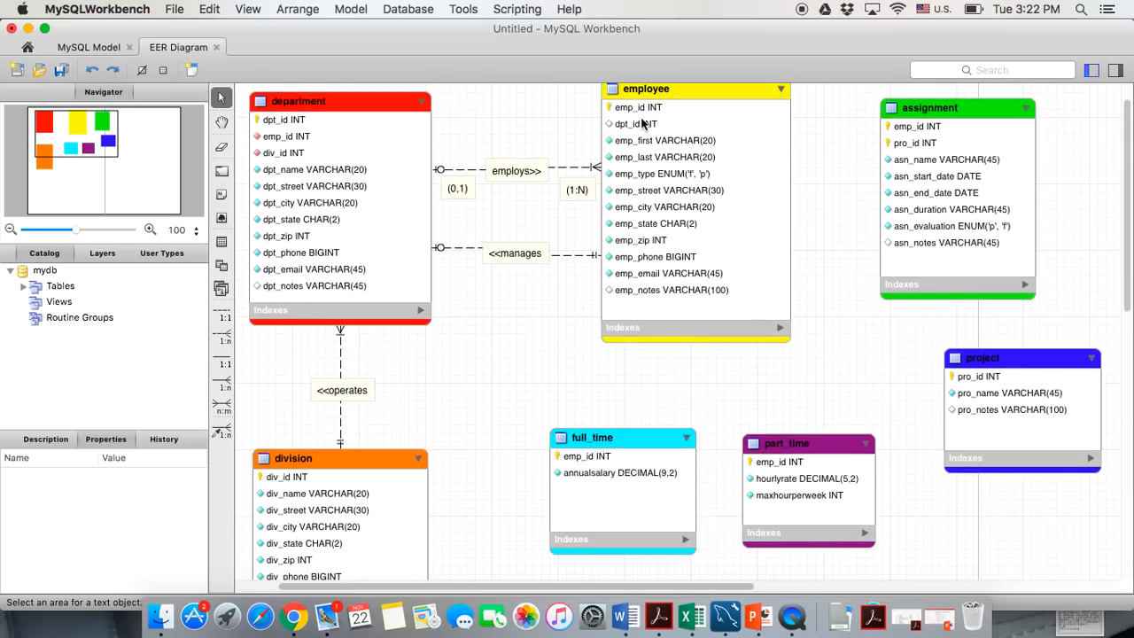
{"action": "scroll", "coordinate": [426, 364], "scroll_direction": "down", "scroll_amount": 2}
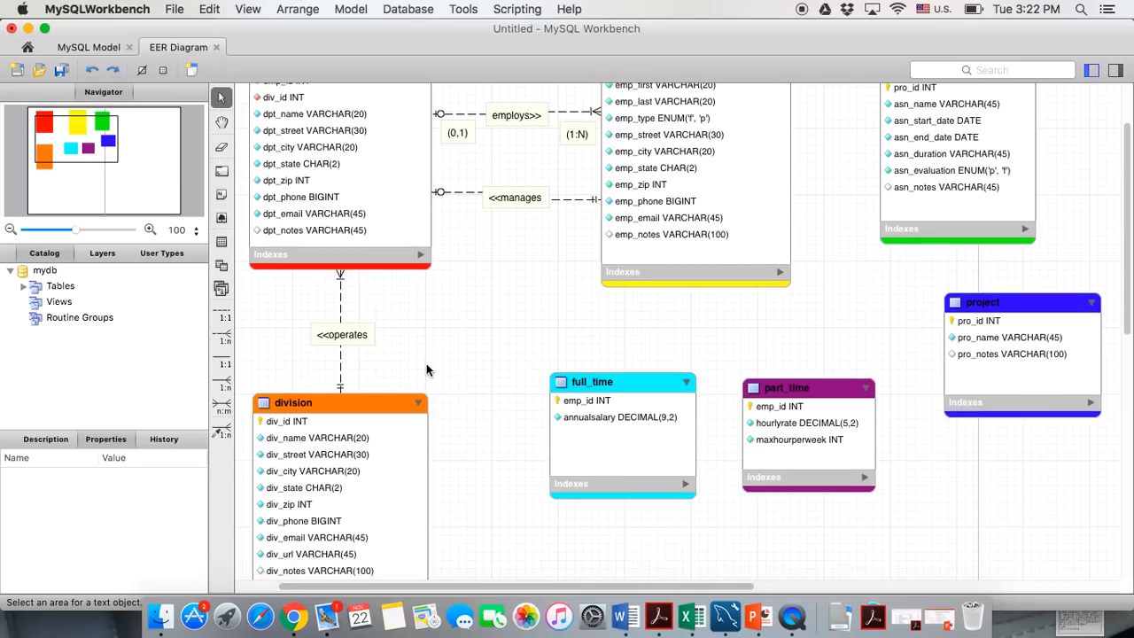
{"action": "scroll", "coordinate": [330, 502], "scroll_direction": "down", "scroll_amount": 2}
{"action": "left_click", "coordinate": [313, 349]}
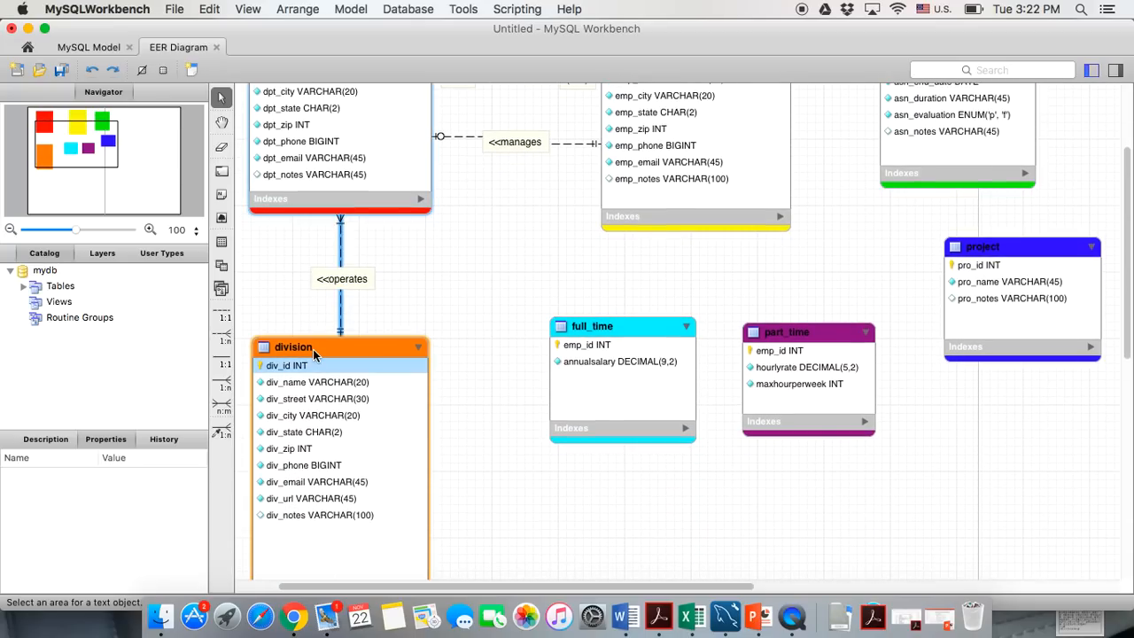
Add an emp_id column of type INT to the division table
{"action": "double_click", "coordinate": [312, 350]}
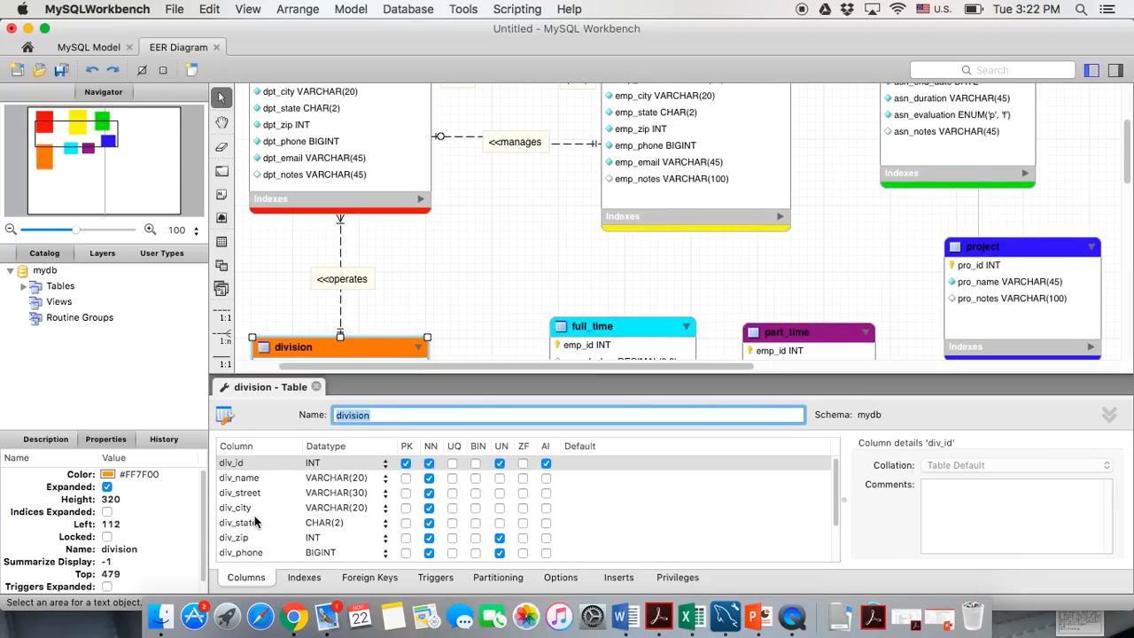
{"action": "scroll", "coordinate": [265, 514], "scroll_direction": "down", "scroll_amount": 2}
{"action": "left_click", "coordinate": [232, 554]}
{"action": "left_click", "coordinate": [230, 554]}
{"action": "type", "text": "emp_id"}
{"action": "left_click", "coordinate": [382, 555]}
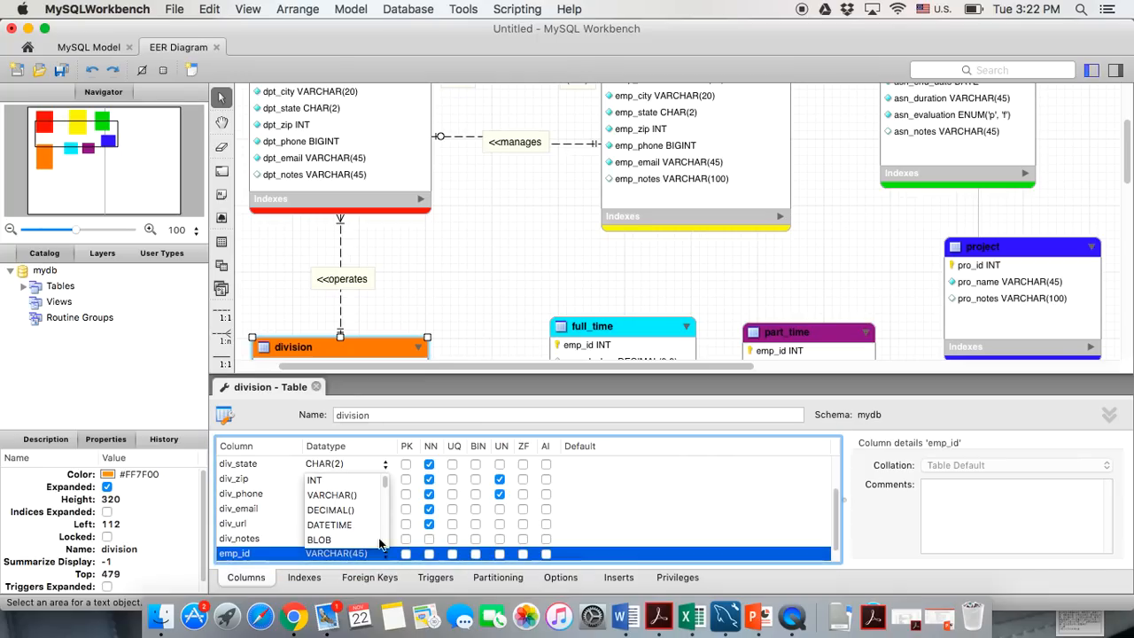
{"action": "left_click", "coordinate": [354, 481]}
Make emp_id not null and unsigned, and place it directly under div_id
{"action": "left_click", "coordinate": [428, 553]}
{"action": "left_click", "coordinate": [501, 555]}
{"action": "left_click_drag", "start_coordinate": [284, 554], "coordinate": [283, 463]}
{"action": "scroll", "coordinate": [284, 465], "scroll_direction": "up", "scroll_amount": 4}
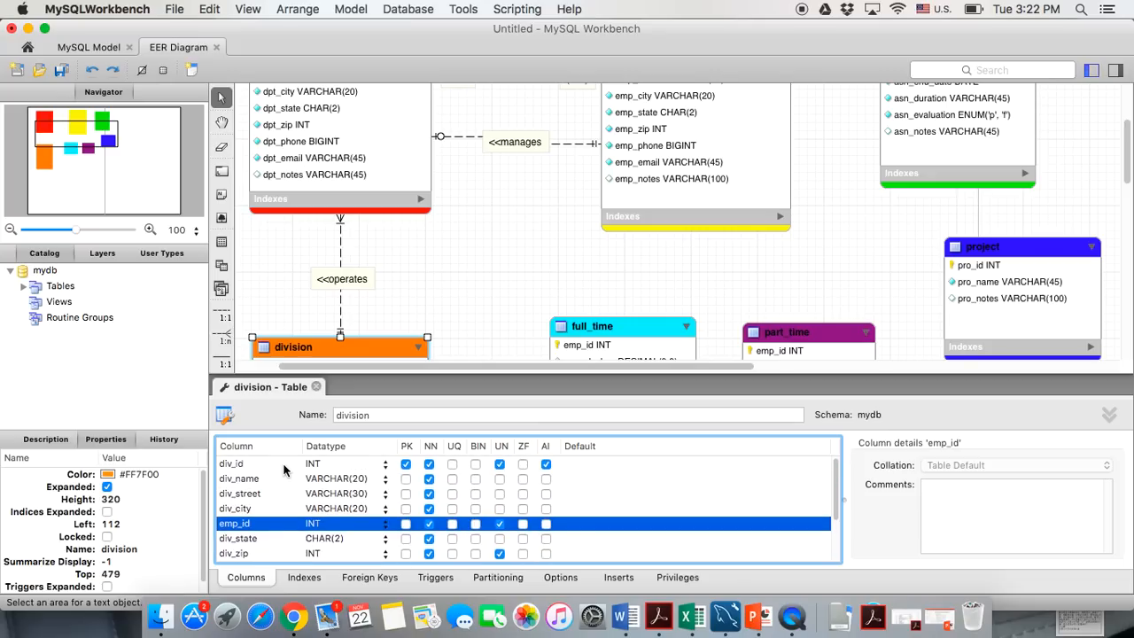
{"action": "left_click_drag", "start_coordinate": [263, 531], "coordinate": [261, 479]}
{"action": "left_click", "coordinate": [317, 387]}
{"action": "left_click", "coordinate": [518, 468]}
{"action": "scroll", "coordinate": [519, 465], "scroll_direction": "up", "scroll_amount": 3}
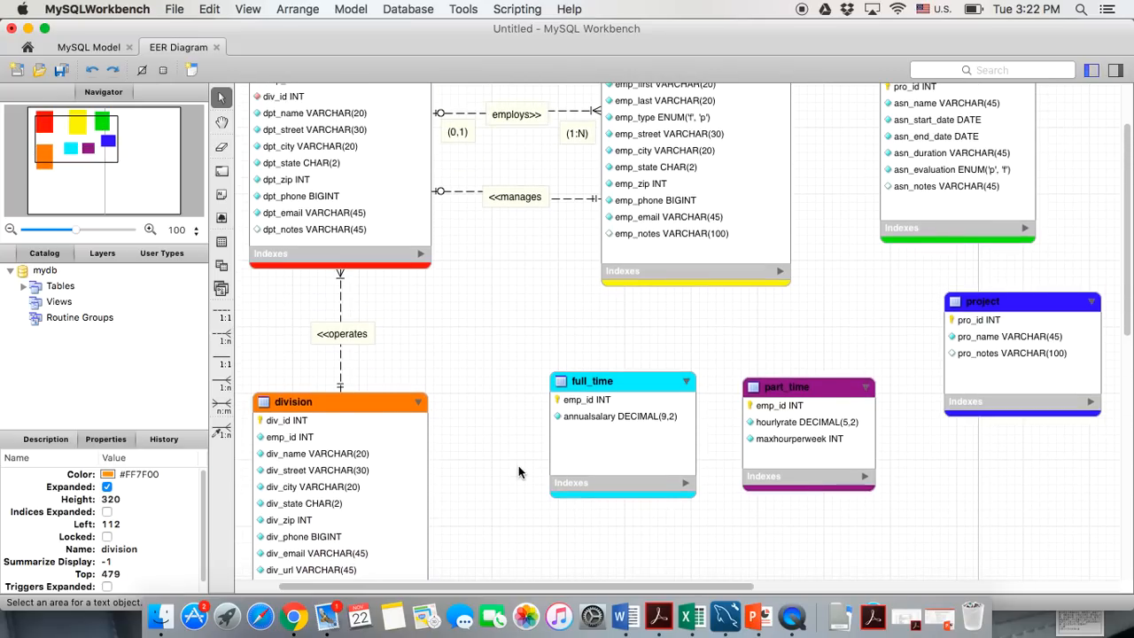
{"action": "left_click", "coordinate": [221, 434]}
Create a relationship from division's emp_id to employee's emp_id
{"action": "left_click", "coordinate": [281, 440]}
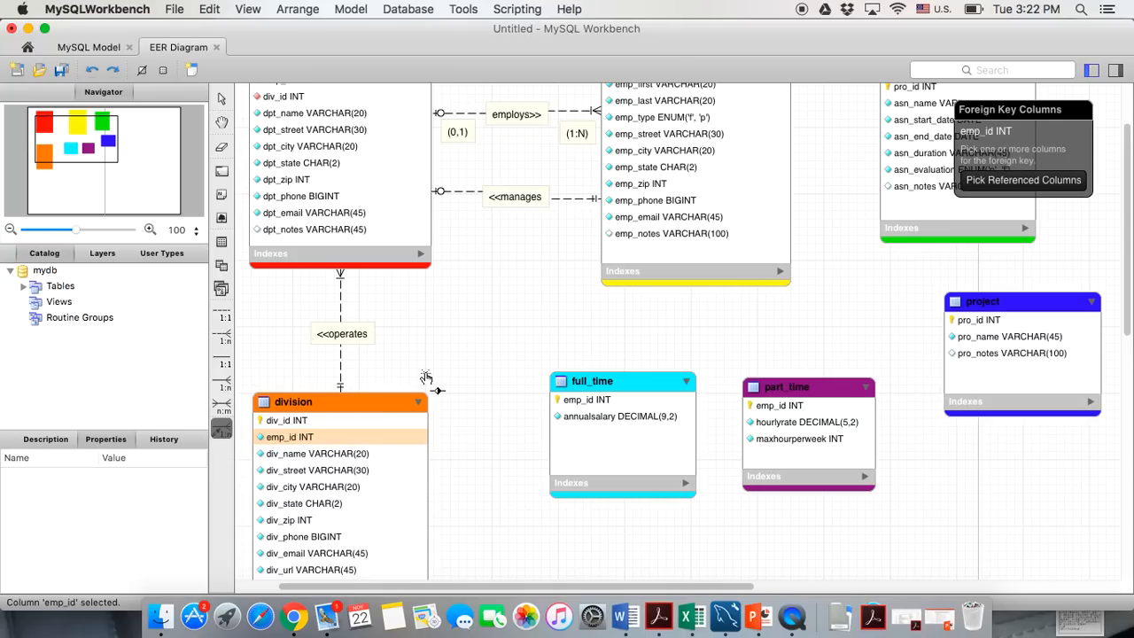
{"action": "scroll", "coordinate": [426, 378], "scroll_direction": "up", "scroll_amount": 4}
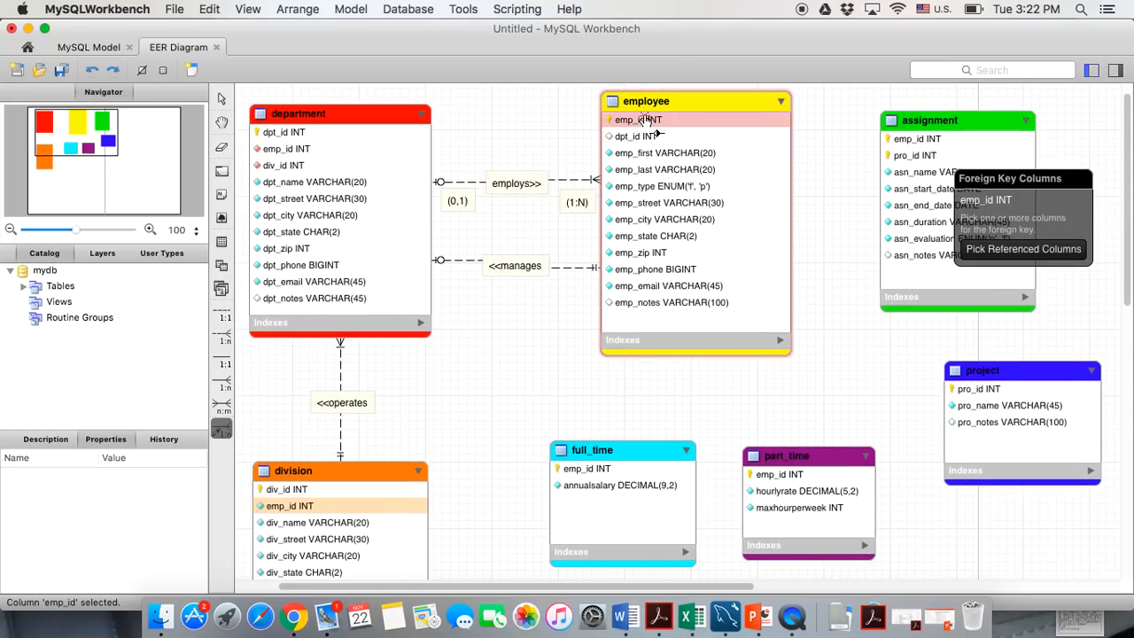
{"action": "left_click", "coordinate": [647, 120]}
{"action": "scroll", "coordinate": [536, 325], "scroll_direction": "down", "scroll_amount": 6}
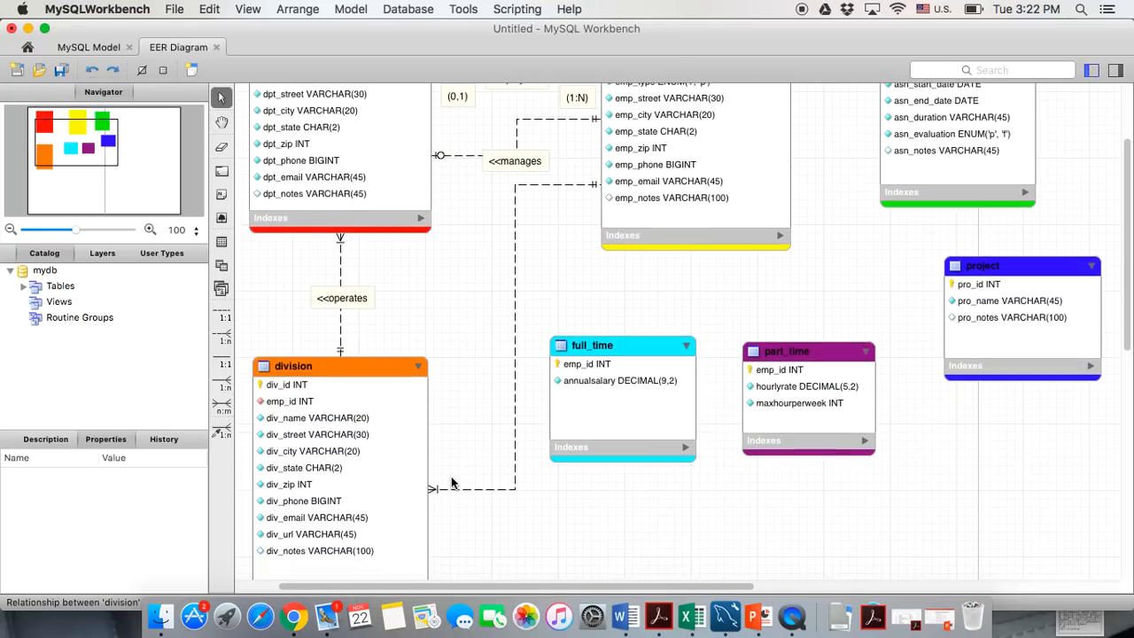
Make the division–employee relationship one-to-one and optional on the division side
{"action": "double_click", "coordinate": [516, 278]}
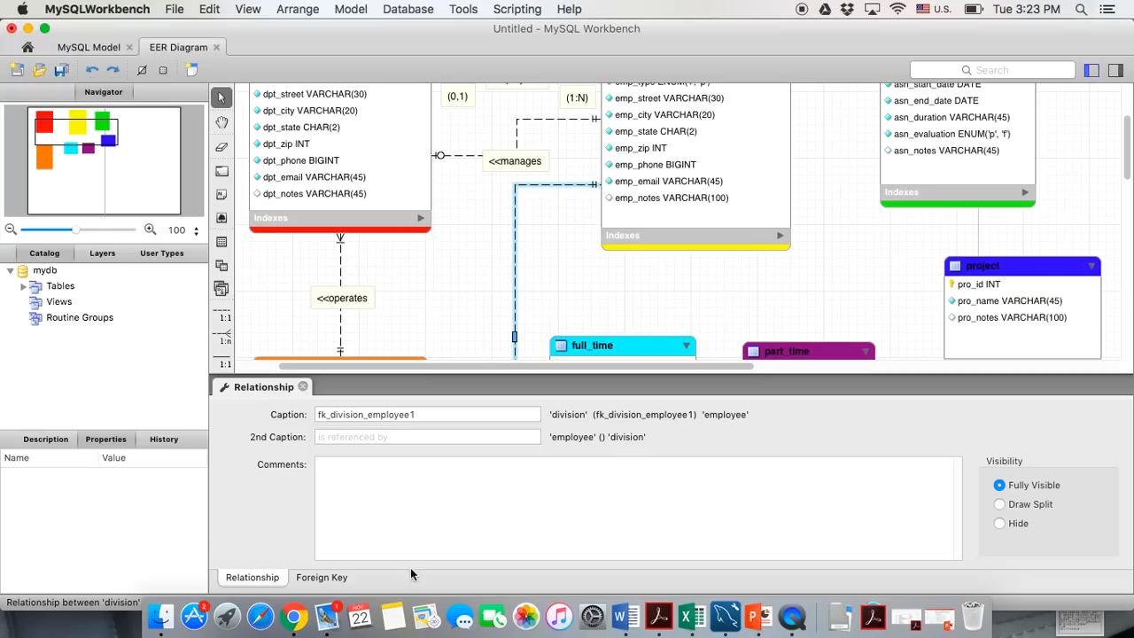
{"action": "left_click", "coordinate": [321, 576]}
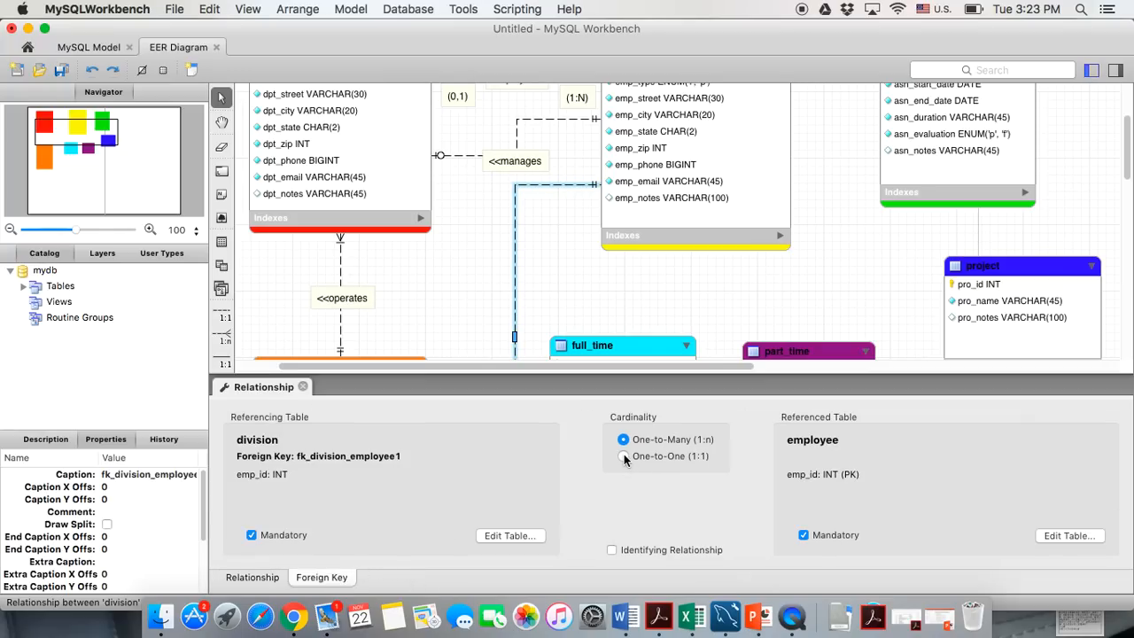
{"action": "left_click", "coordinate": [624, 455]}
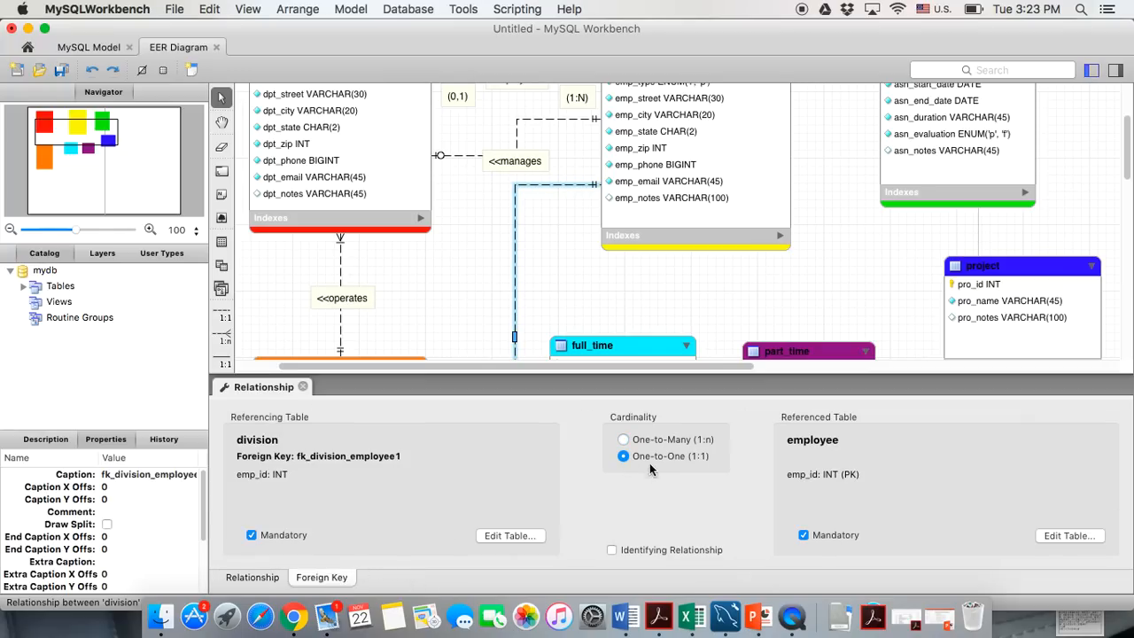
{"action": "left_click", "coordinate": [250, 535]}
{"action": "left_click", "coordinate": [302, 387]}
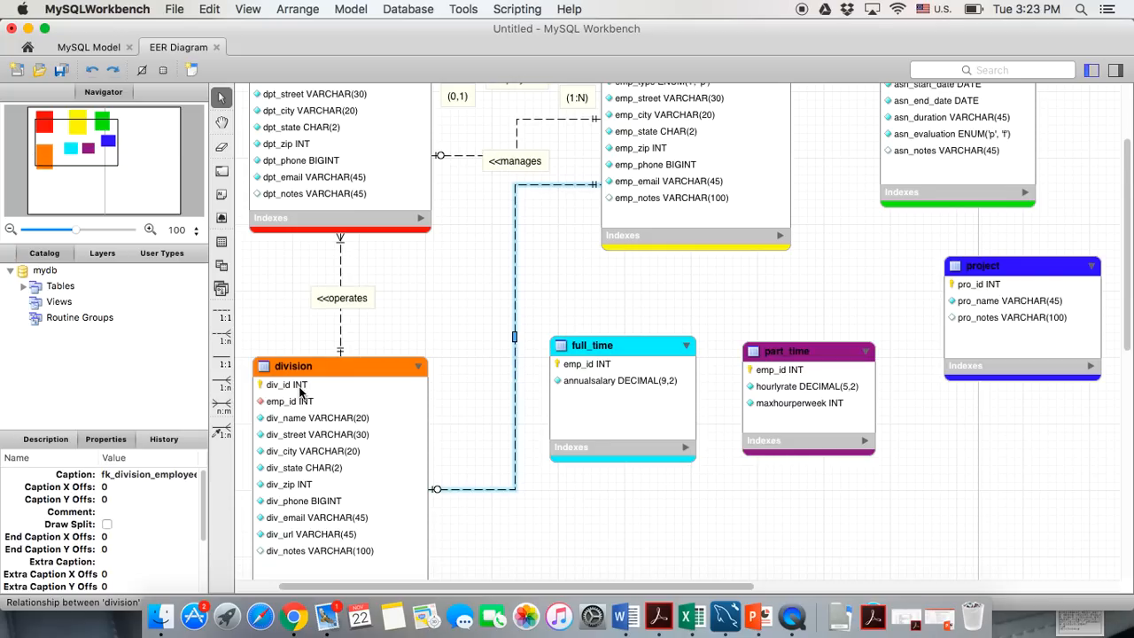
{"action": "left_click", "coordinate": [443, 498]}
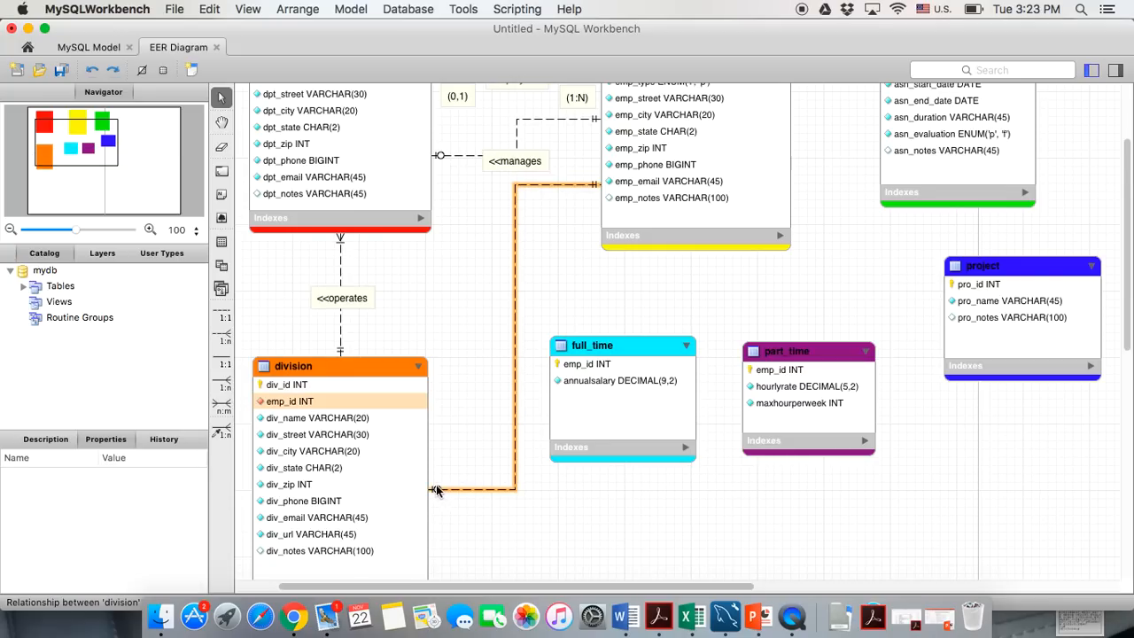
Scroll the diagram to bring the division–employee line into view
{"action": "scroll", "coordinate": [657, 155], "scroll_direction": "up", "scroll_amount": 3}
{"action": "scroll", "coordinate": [656, 155], "scroll_direction": "up", "scroll_amount": 2}
{"action": "scroll", "coordinate": [562, 400], "scroll_direction": "down", "scroll_amount": 4}
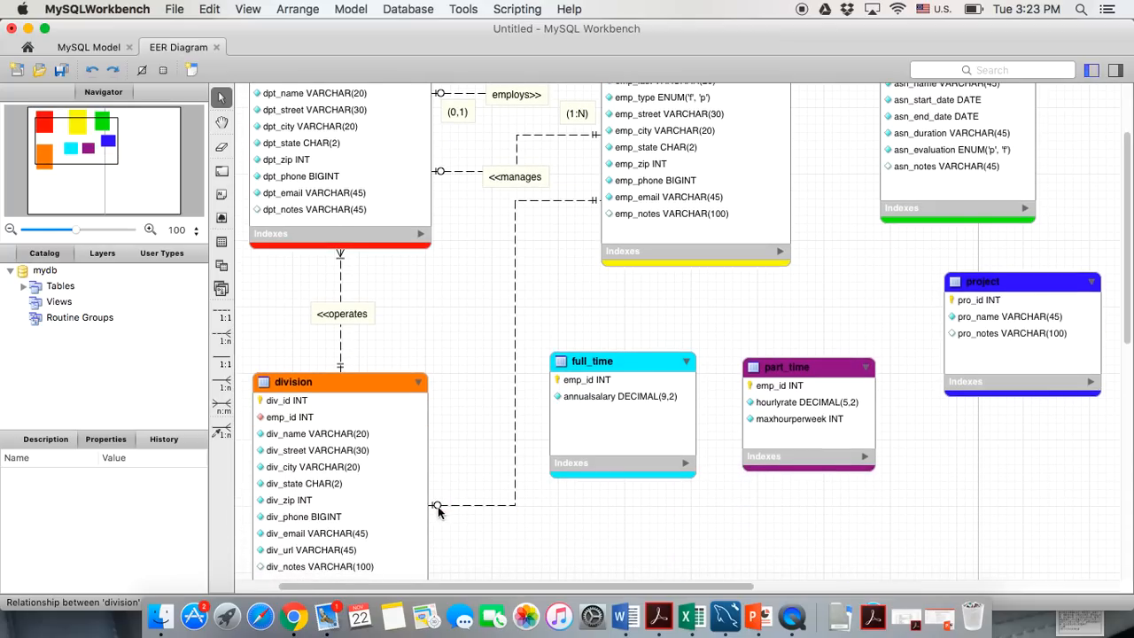
{"action": "scroll", "coordinate": [341, 407], "scroll_direction": "up", "scroll_amount": 1}
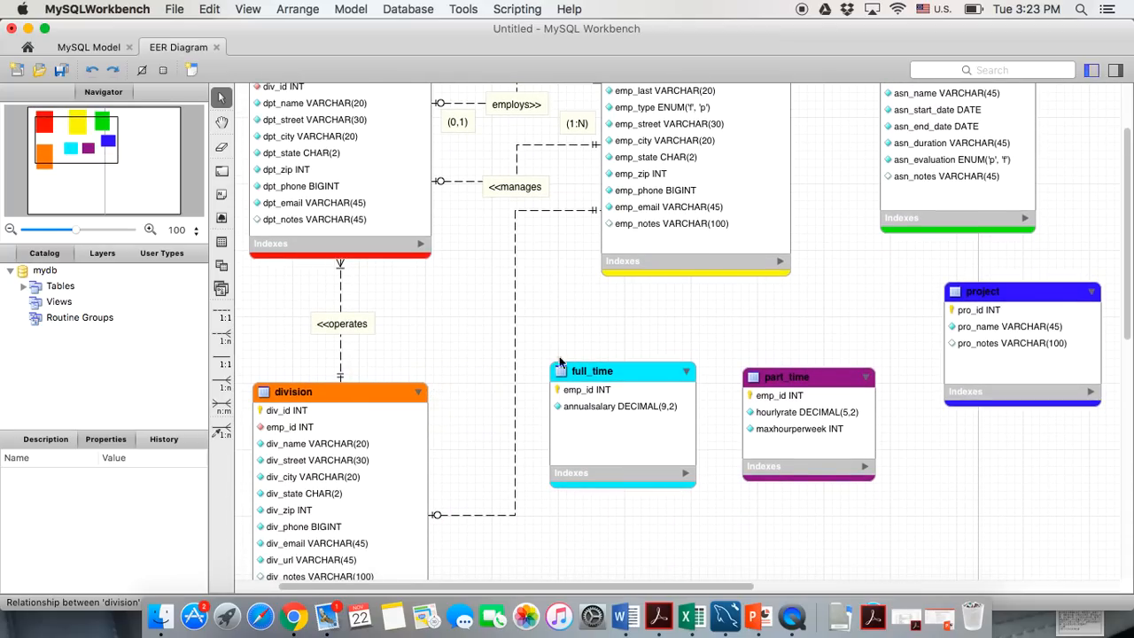
{"action": "scroll", "coordinate": [591, 341], "scroll_direction": "up", "scroll_amount": 2}
{"action": "scroll", "coordinate": [573, 387], "scroll_direction": "up", "scroll_amount": 1}
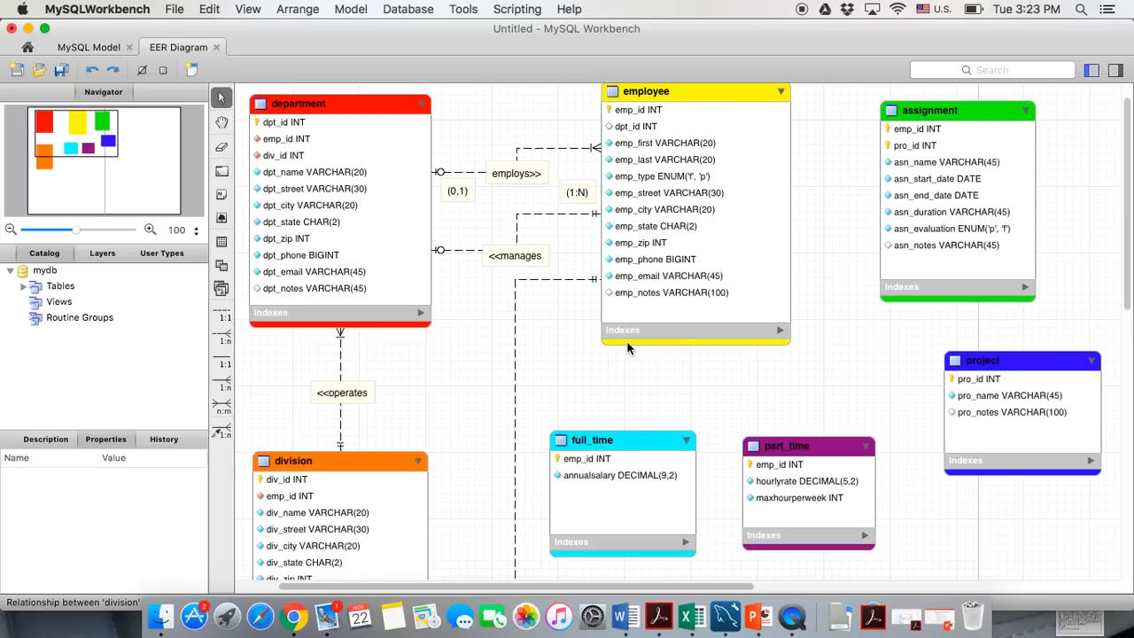
{"action": "scroll", "coordinate": [626, 349], "scroll_direction": "down", "scroll_amount": 2}
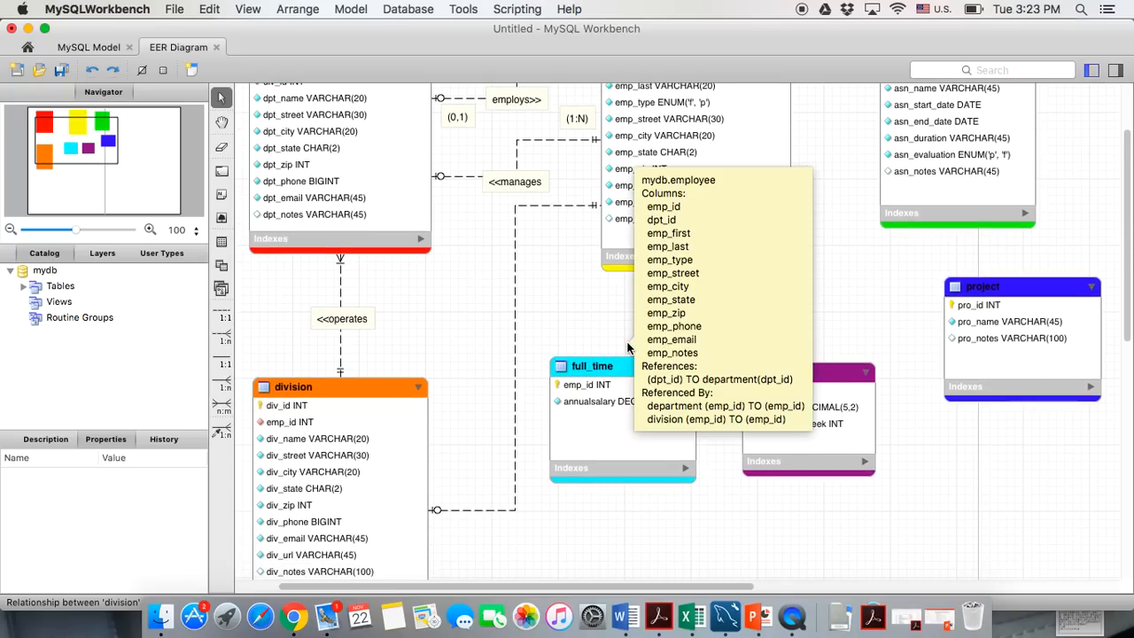
{"action": "left_click", "coordinate": [222, 195]}
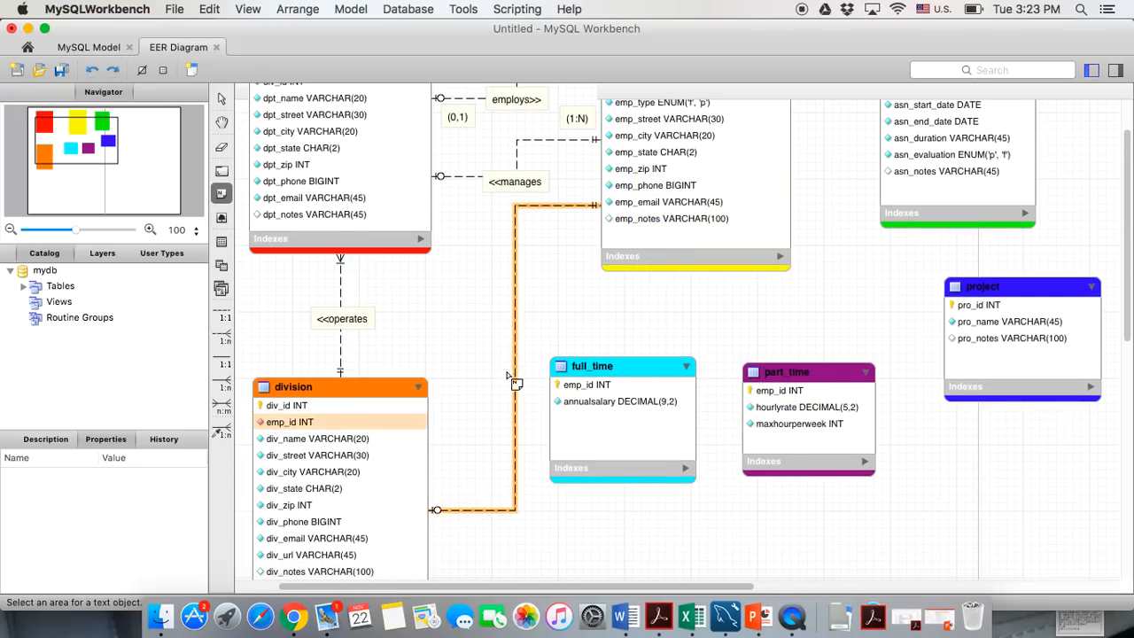
Add a '<<runs' text note and drag it beside the dashed division–employee line
{"action": "left_click", "coordinate": [511, 282]}
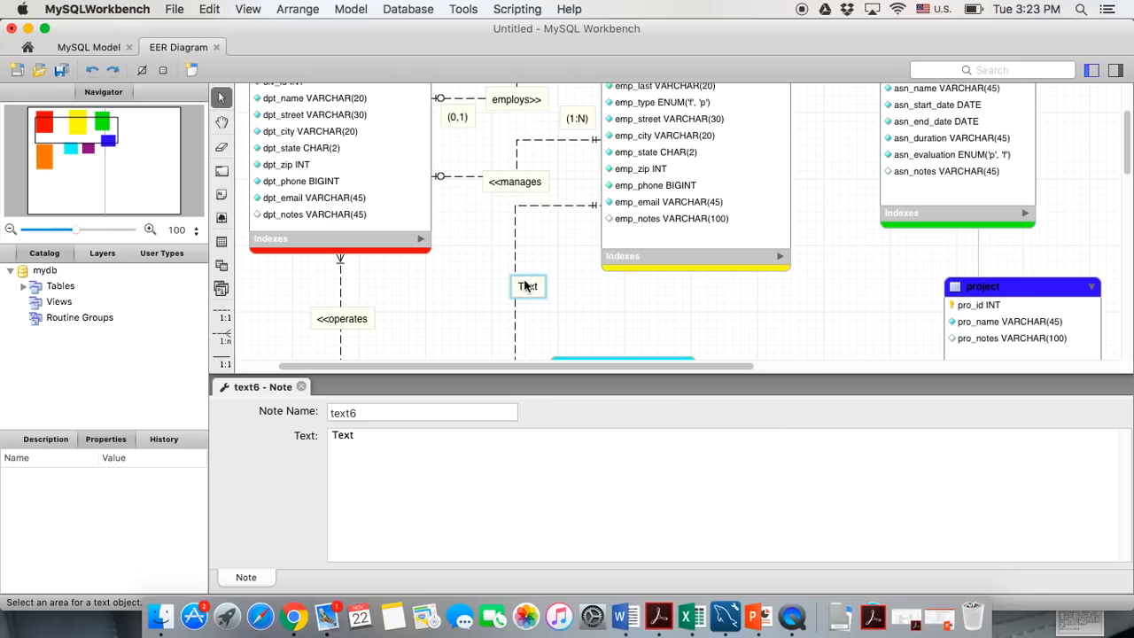
{"action": "double_click", "coordinate": [329, 435]}
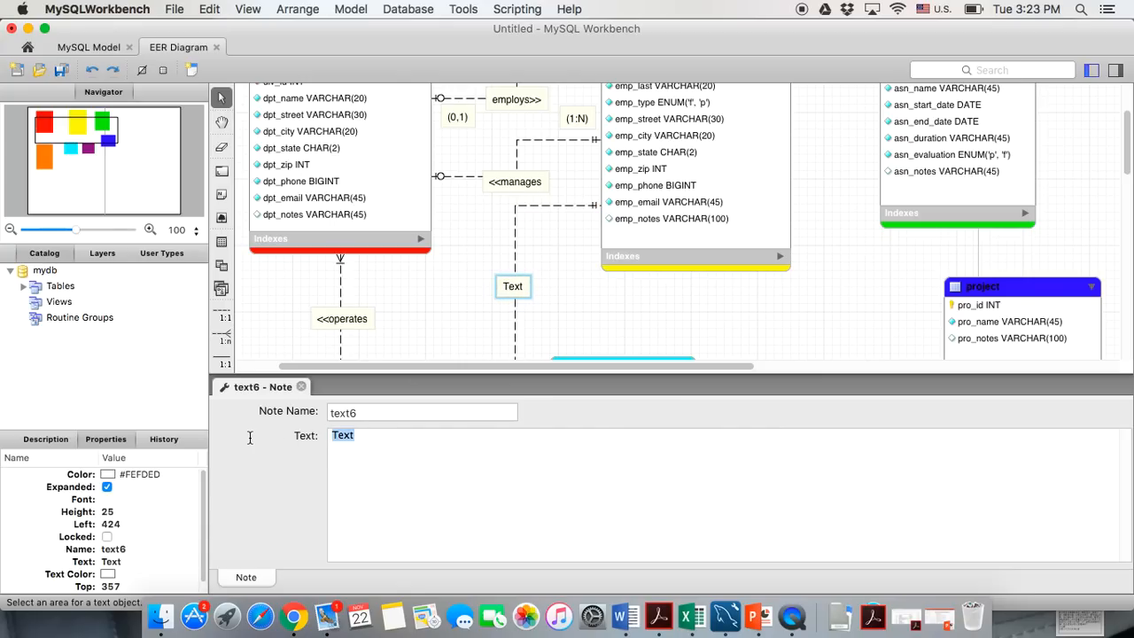
{"action": "type", "text": "<<runs"}
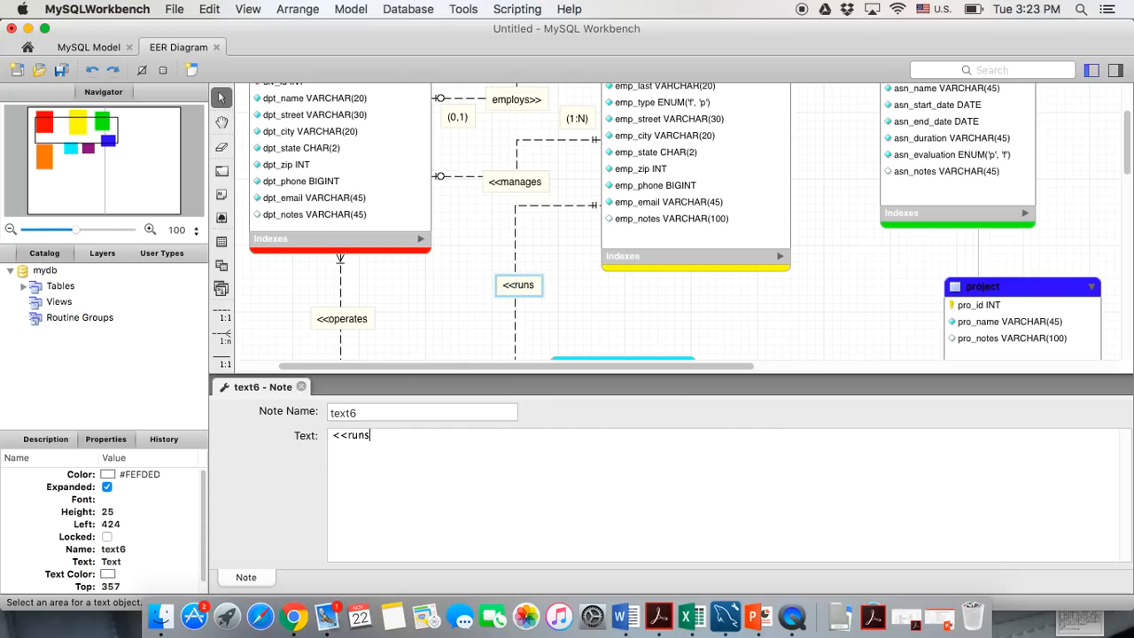
{"action": "left_click", "coordinate": [300, 387]}
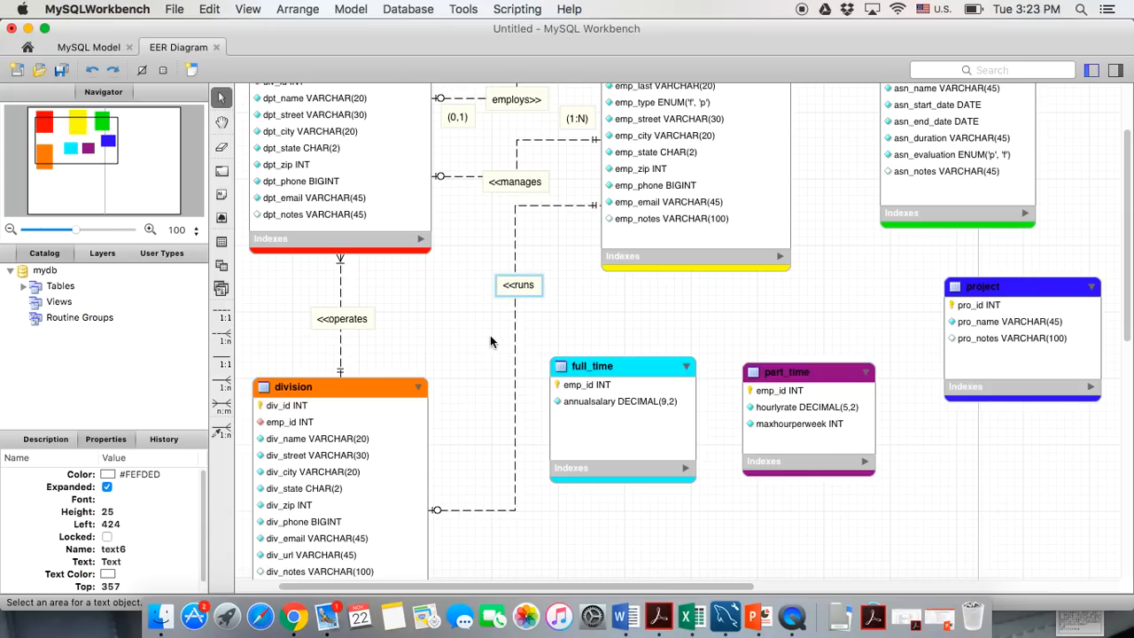
{"action": "left_click_drag", "start_coordinate": [514, 284], "coordinate": [514, 318]}
{"action": "left_click", "coordinate": [536, 491]}
Scroll around the diagram and briefly select the full_time table
{"action": "scroll", "coordinate": [535, 492], "scroll_direction": "up", "scroll_amount": 3}
{"action": "scroll", "coordinate": [537, 494], "scroll_direction": "down", "scroll_amount": 2}
{"action": "scroll", "coordinate": [537, 495], "scroll_direction": "right", "scroll_amount": 3}
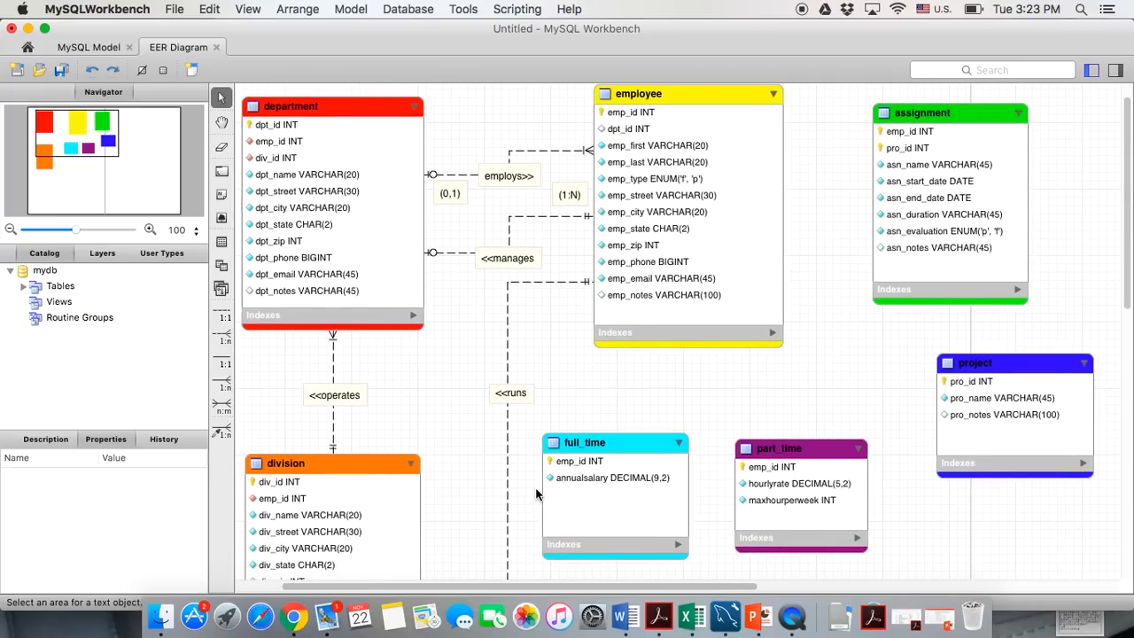
{"action": "scroll", "coordinate": [568, 457], "scroll_direction": "up", "scroll_amount": 1}
{"action": "left_click", "coordinate": [573, 451]}
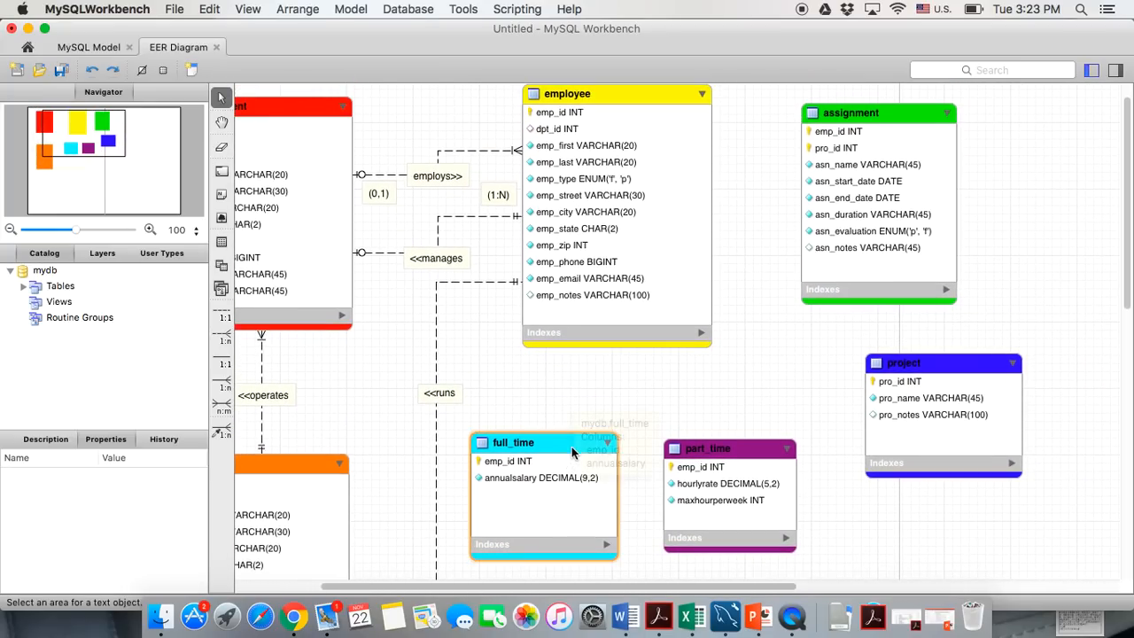
{"action": "left_click", "coordinate": [573, 427]}
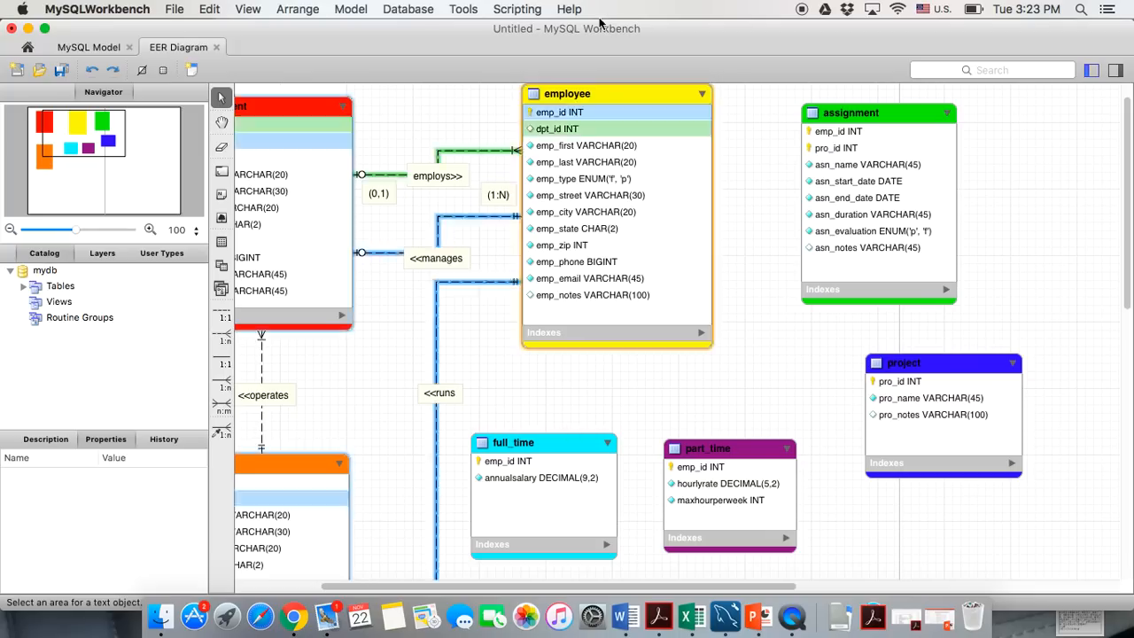
{"action": "scroll", "coordinate": [578, 335], "scroll_direction": "up", "scroll_amount": 1}
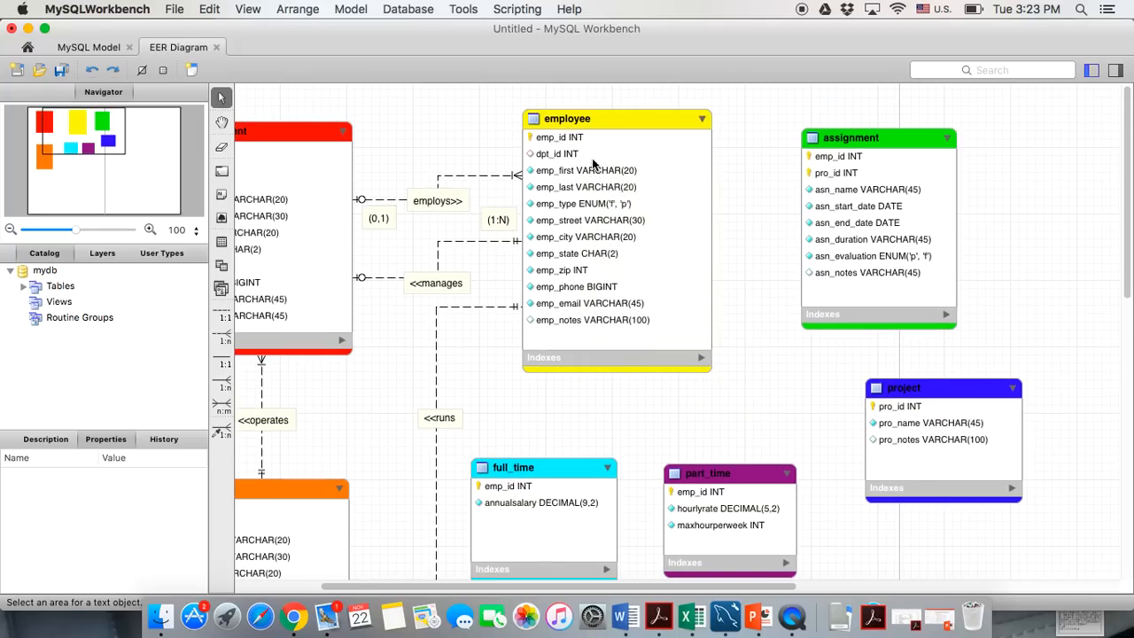
{"action": "mouse_move", "coordinate": [576, 158]}
Link full_time.emp_id to employee.emp_id with an existing-columns relationship, then lower full_time and part_time slightly
{"action": "scroll", "coordinate": [565, 501], "scroll_direction": "down", "scroll_amount": 1}
{"action": "scroll", "coordinate": [548, 440], "scroll_direction": "up", "scroll_amount": 1}
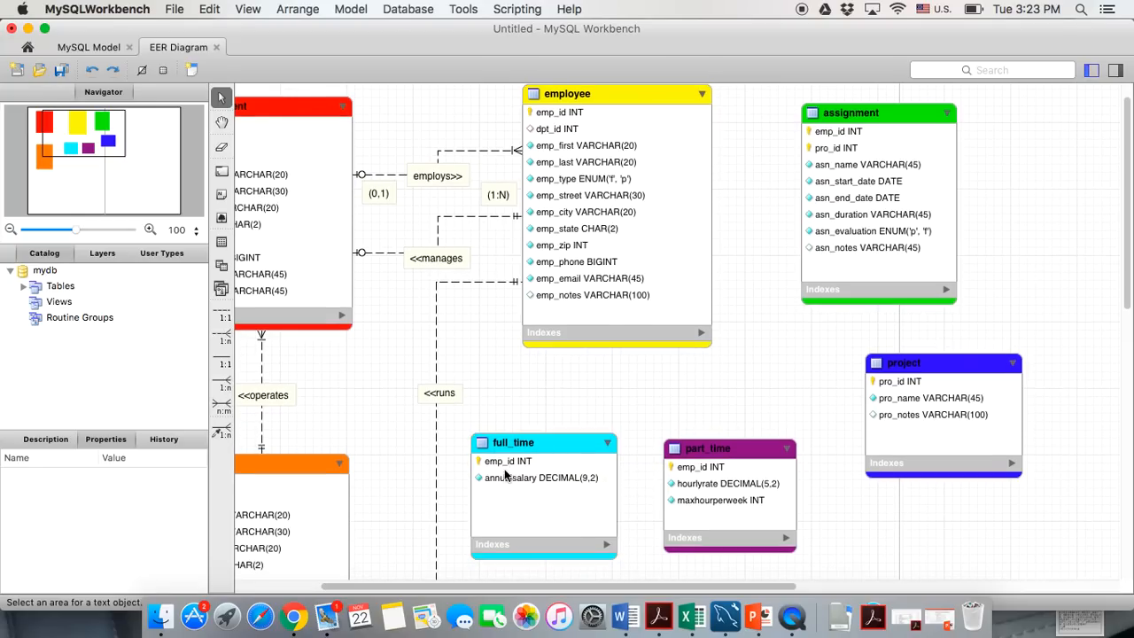
{"action": "mouse_move", "coordinate": [501, 474]}
{"action": "left_click", "coordinate": [222, 430]}
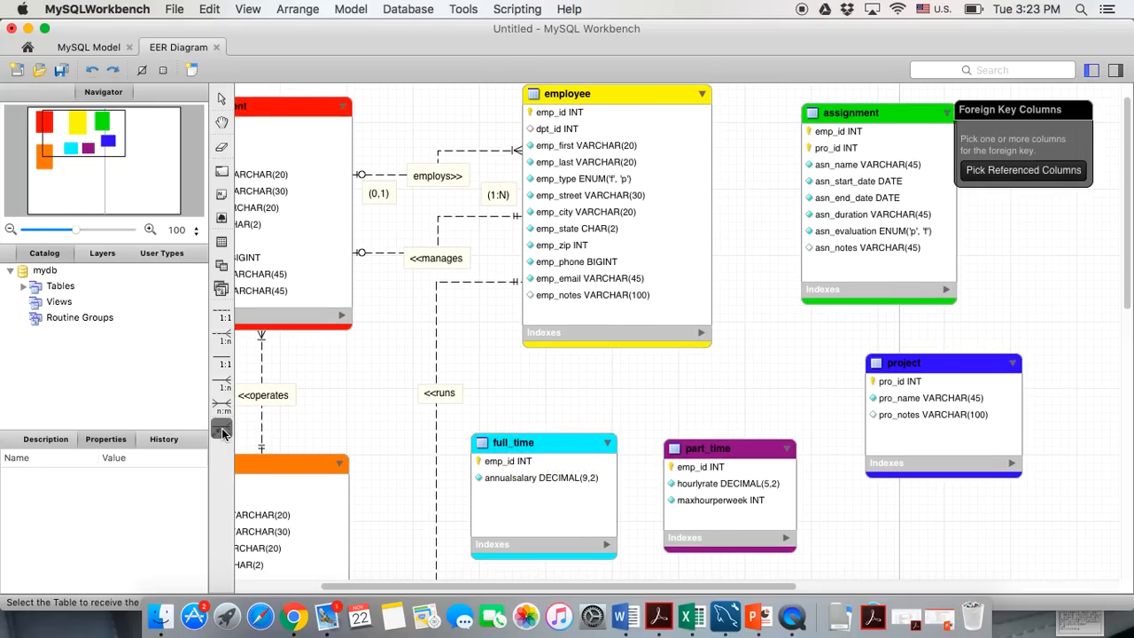
{"action": "left_click", "coordinate": [509, 463]}
{"action": "scroll", "coordinate": [578, 366], "scroll_direction": "up", "scroll_amount": 2}
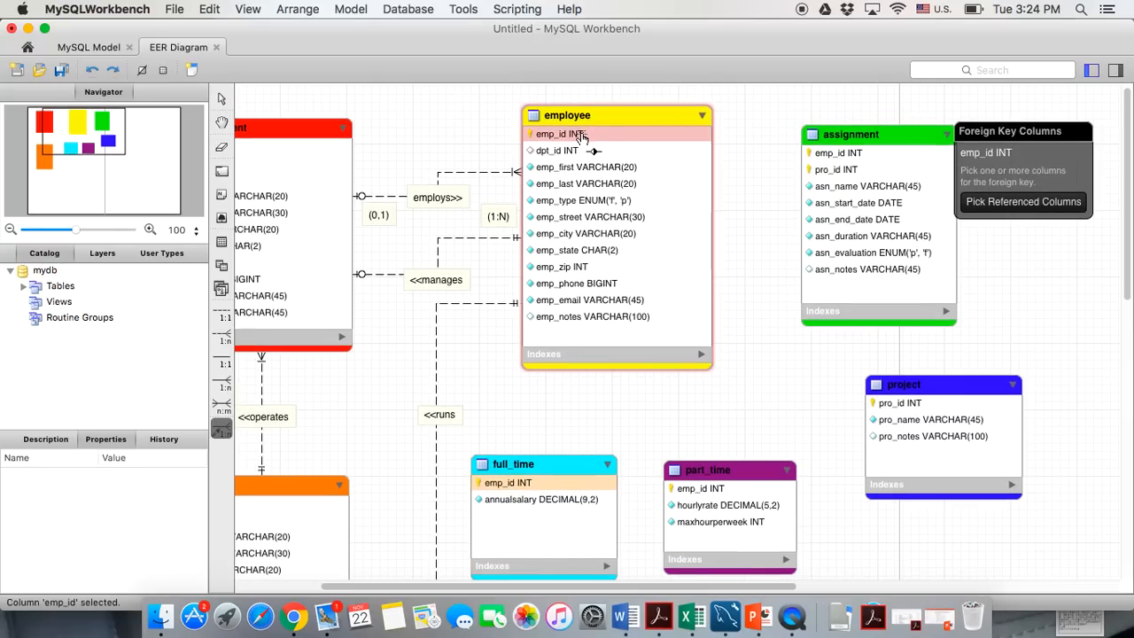
{"action": "left_click", "coordinate": [577, 134]}
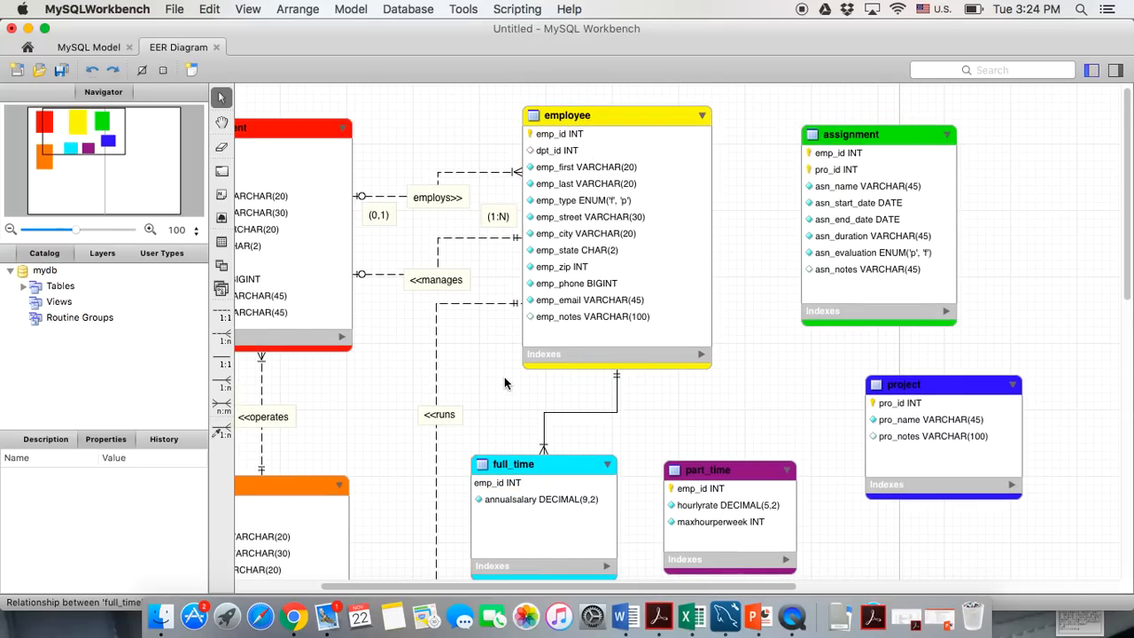
{"action": "left_click_drag", "start_coordinate": [545, 466], "coordinate": [546, 492]}
{"action": "left_click_drag", "start_coordinate": [695, 471], "coordinate": [697, 482]}
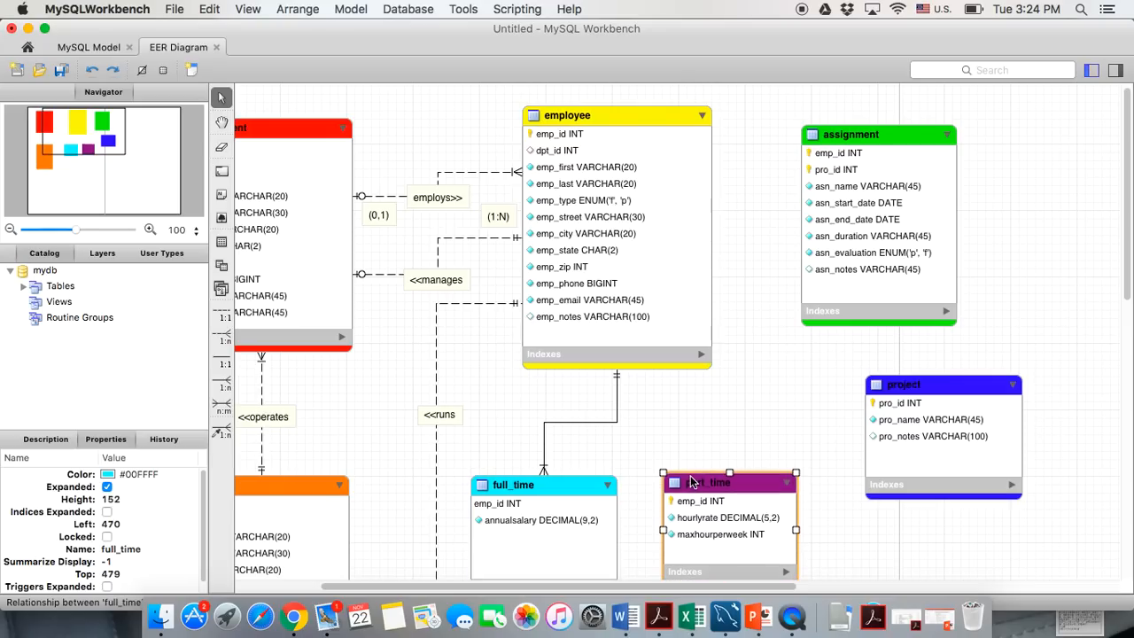
Make the full_time–employee relationship One-to-One with full_time's side not Mandatory
{"action": "double_click", "coordinate": [566, 422]}
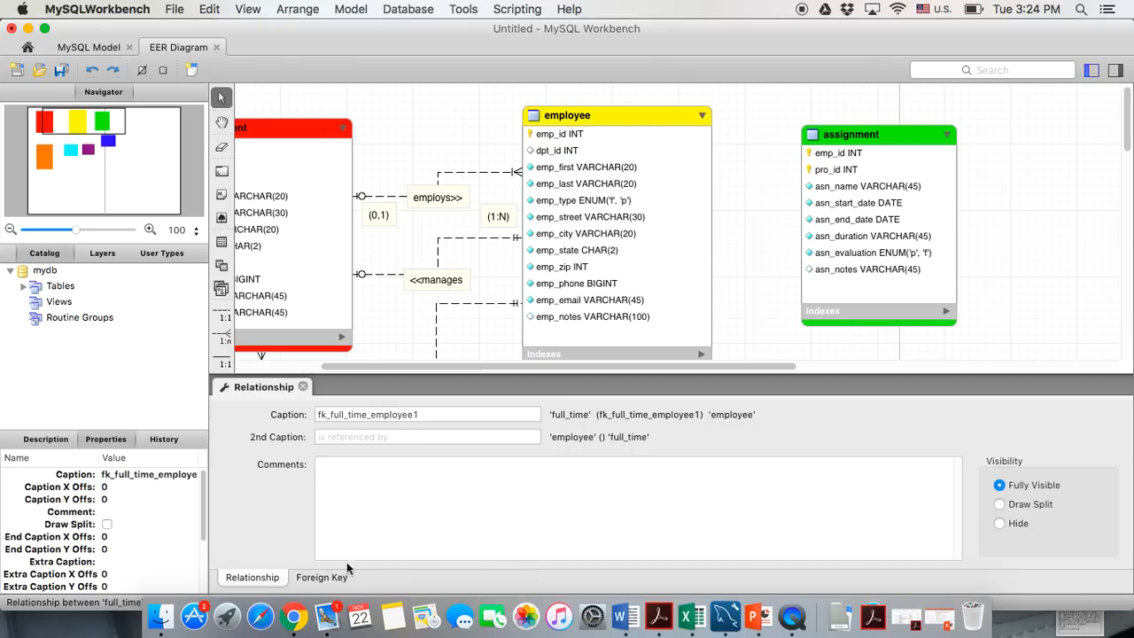
{"action": "left_click", "coordinate": [321, 577]}
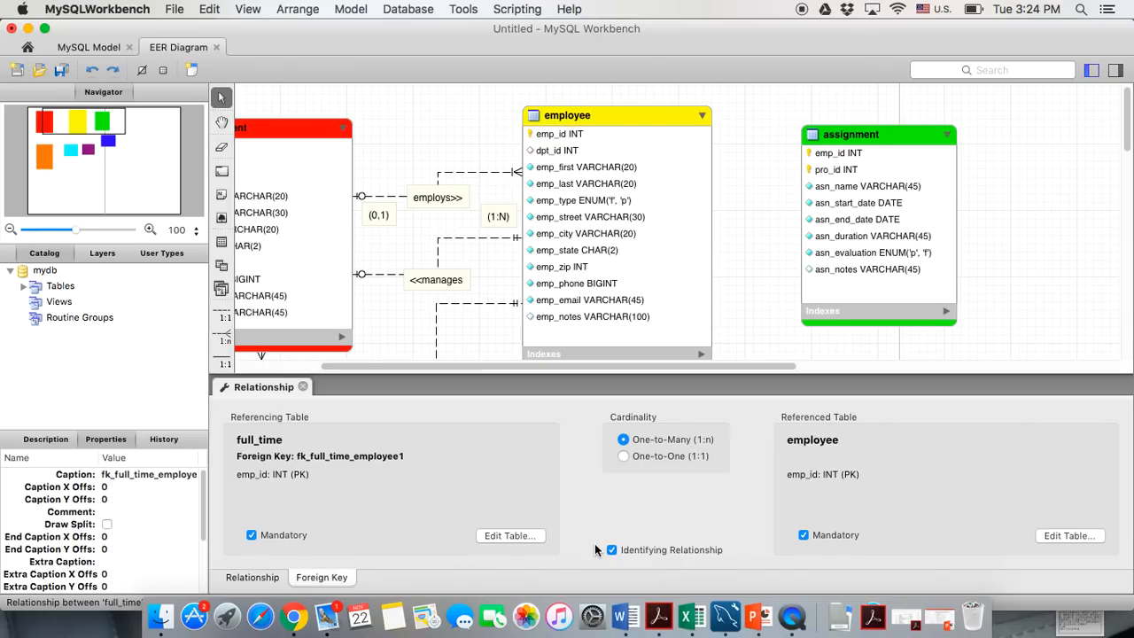
{"action": "left_click", "coordinate": [622, 455]}
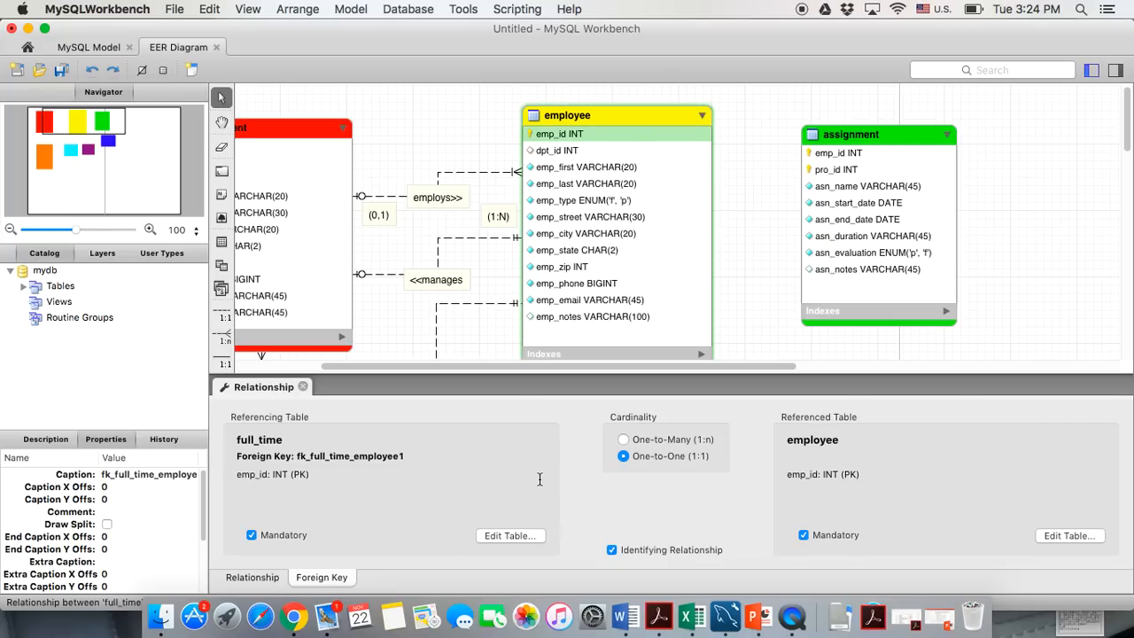
{"action": "scroll", "coordinate": [530, 301], "scroll_direction": "down", "scroll_amount": 1}
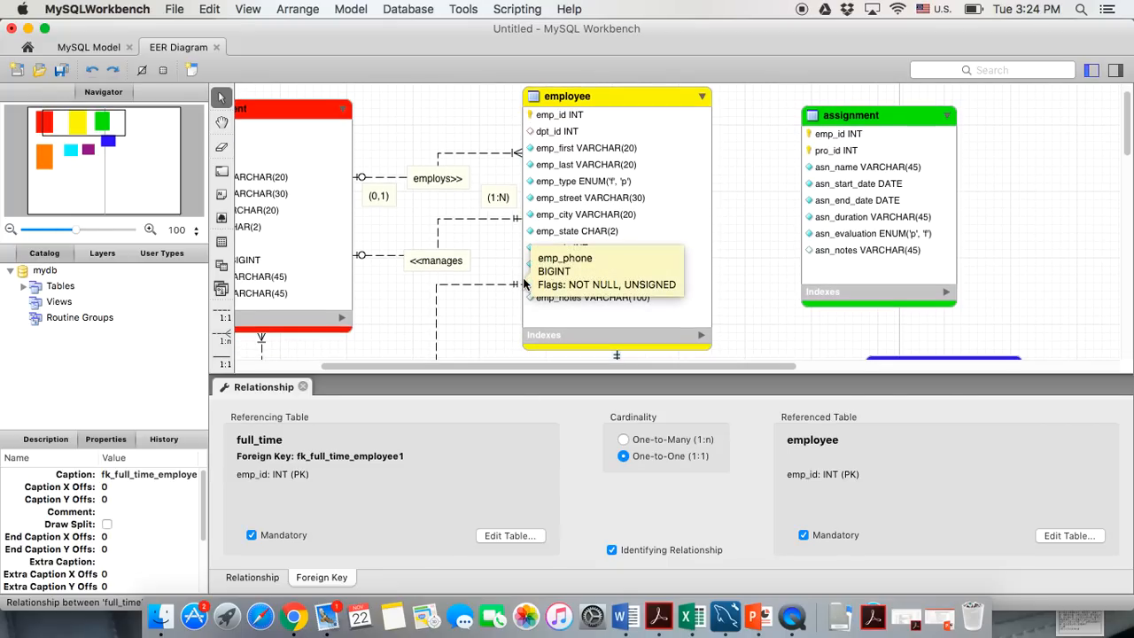
{"action": "scroll", "coordinate": [523, 282], "scroll_direction": "down", "scroll_amount": 8}
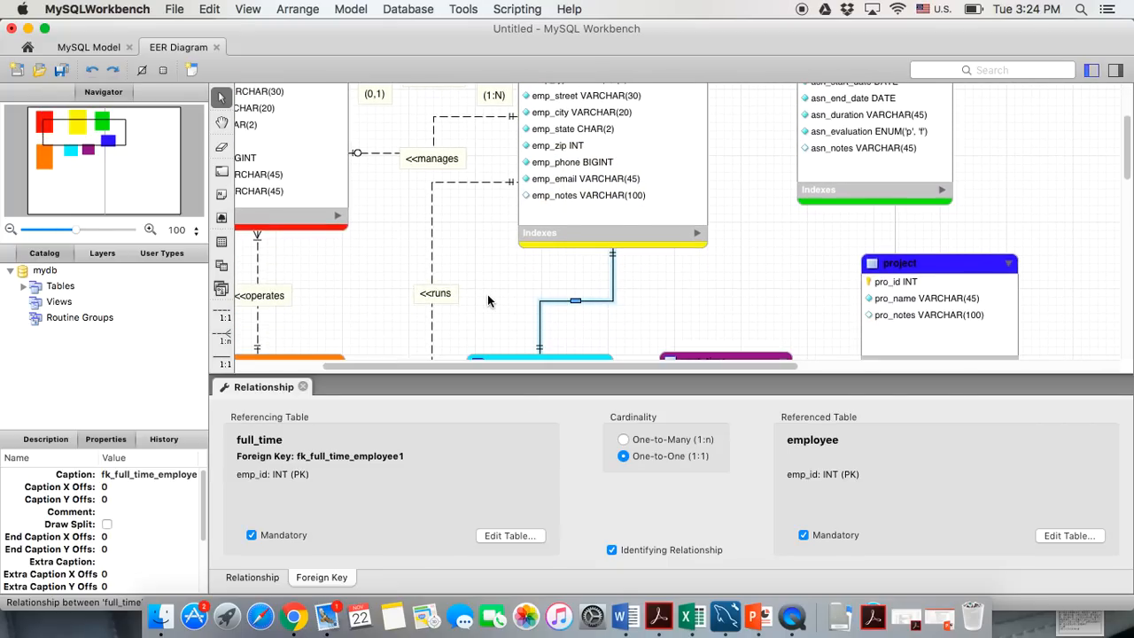
{"action": "scroll", "coordinate": [517, 279], "scroll_direction": "down", "scroll_amount": 1}
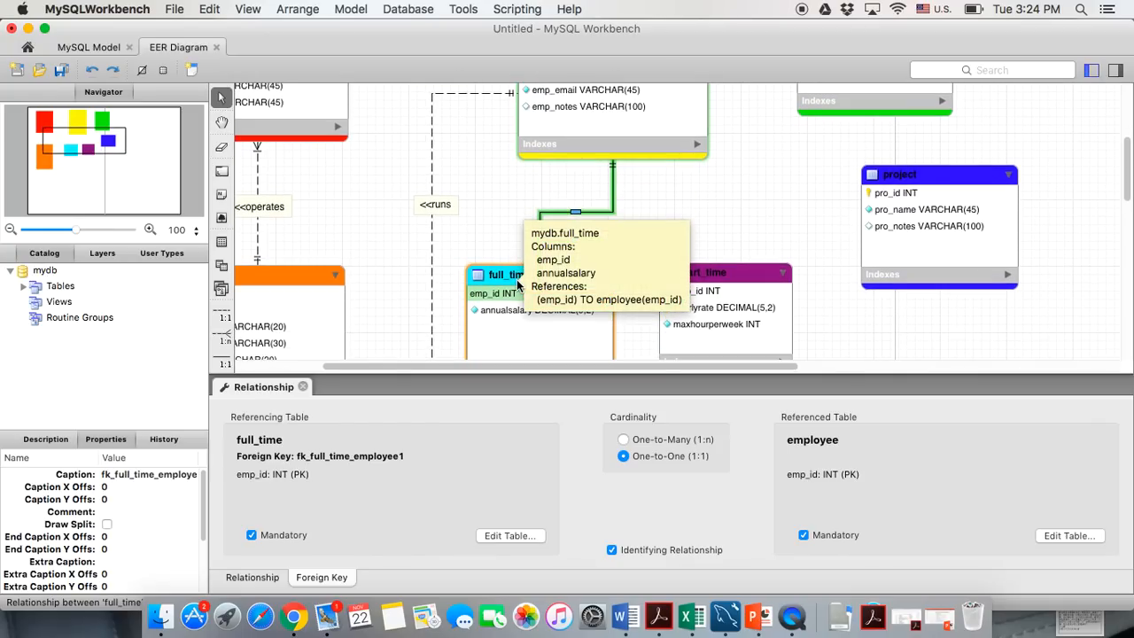
{"action": "scroll", "coordinate": [458, 198], "scroll_direction": "up", "scroll_amount": 6}
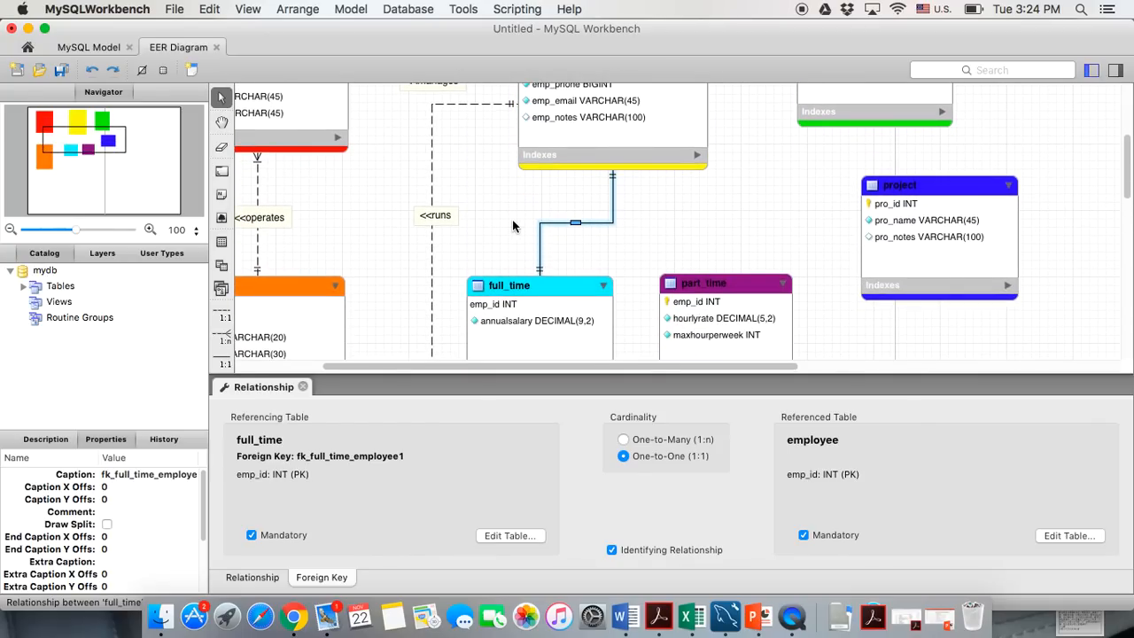
{"action": "scroll", "coordinate": [459, 206], "scroll_direction": "right", "scroll_amount": 2}
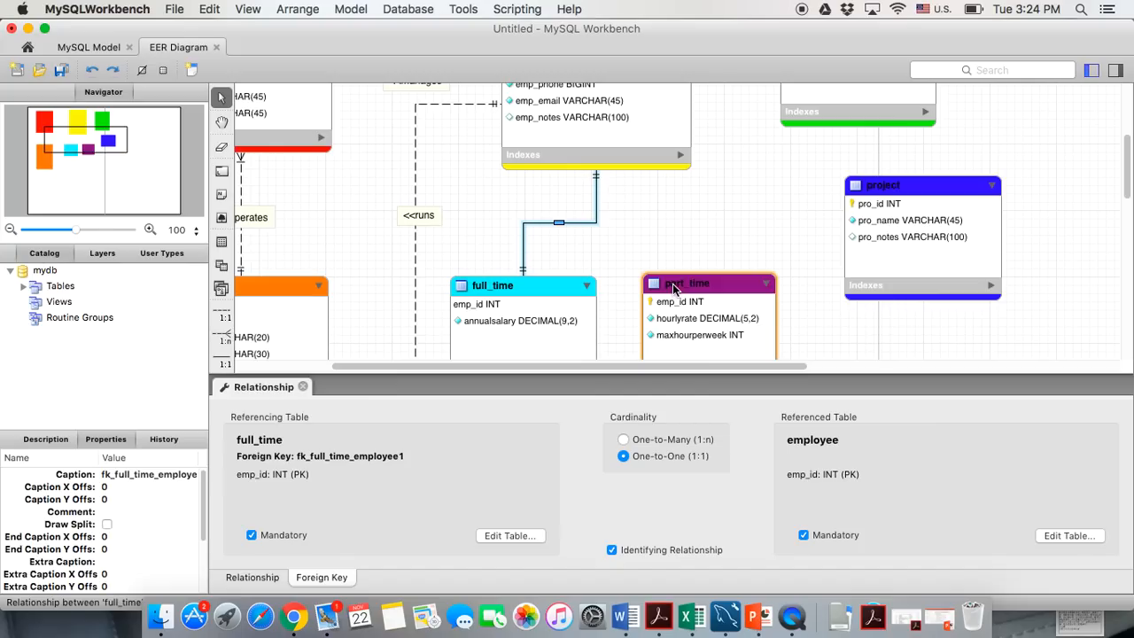
{"action": "left_click", "coordinate": [252, 536]}
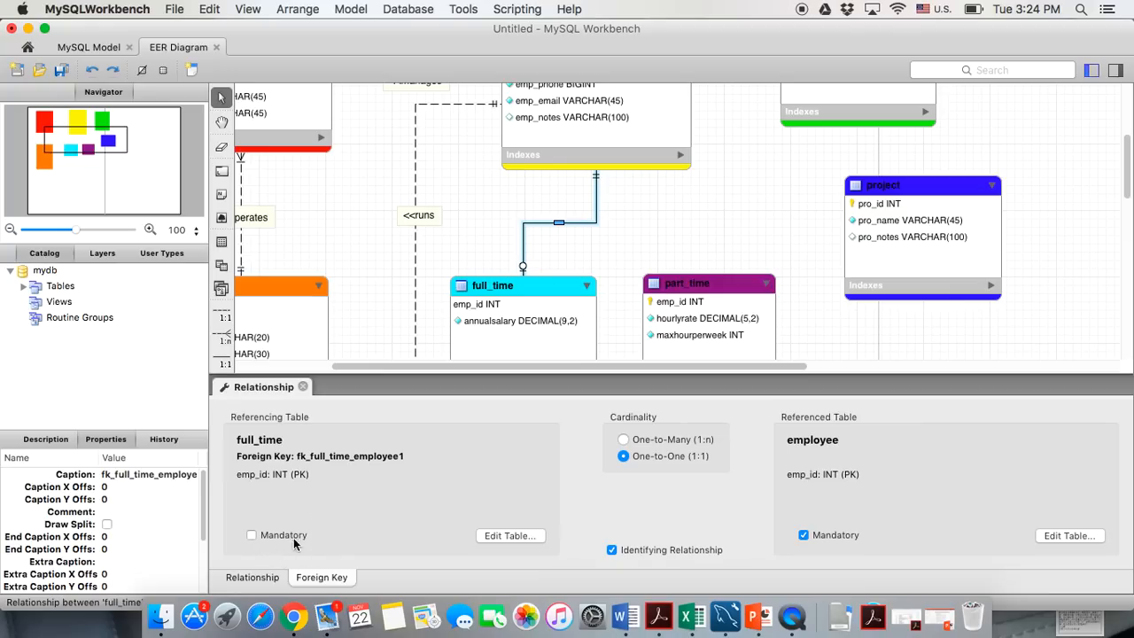
{"action": "left_click", "coordinate": [302, 387]}
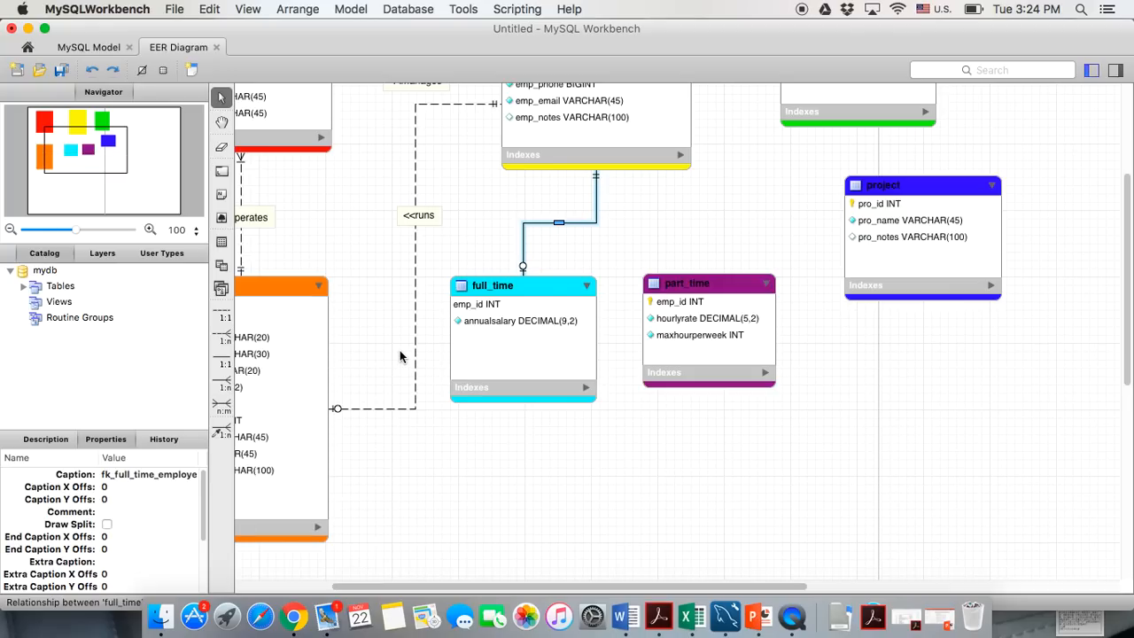
Create a relationship from part_time.emp_id to employee.emp_id
{"action": "left_click", "coordinate": [427, 467]}
{"action": "scroll", "coordinate": [427, 468], "scroll_direction": "up", "scroll_amount": 2}
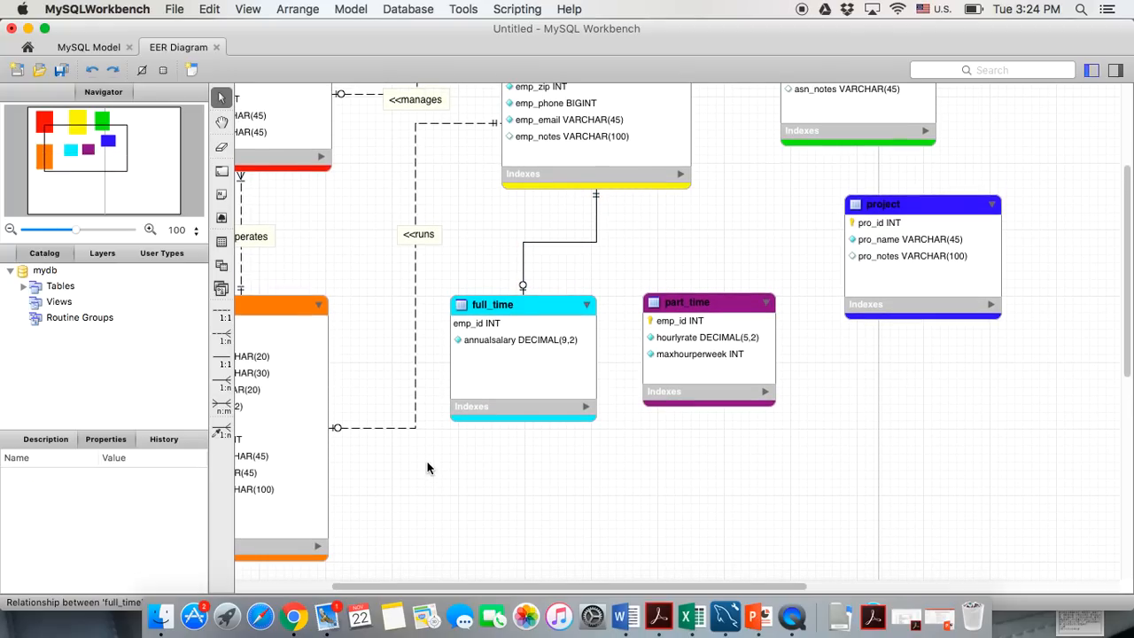
{"action": "scroll", "coordinate": [427, 468], "scroll_direction": "up", "scroll_amount": 1}
{"action": "left_click", "coordinate": [220, 429]}
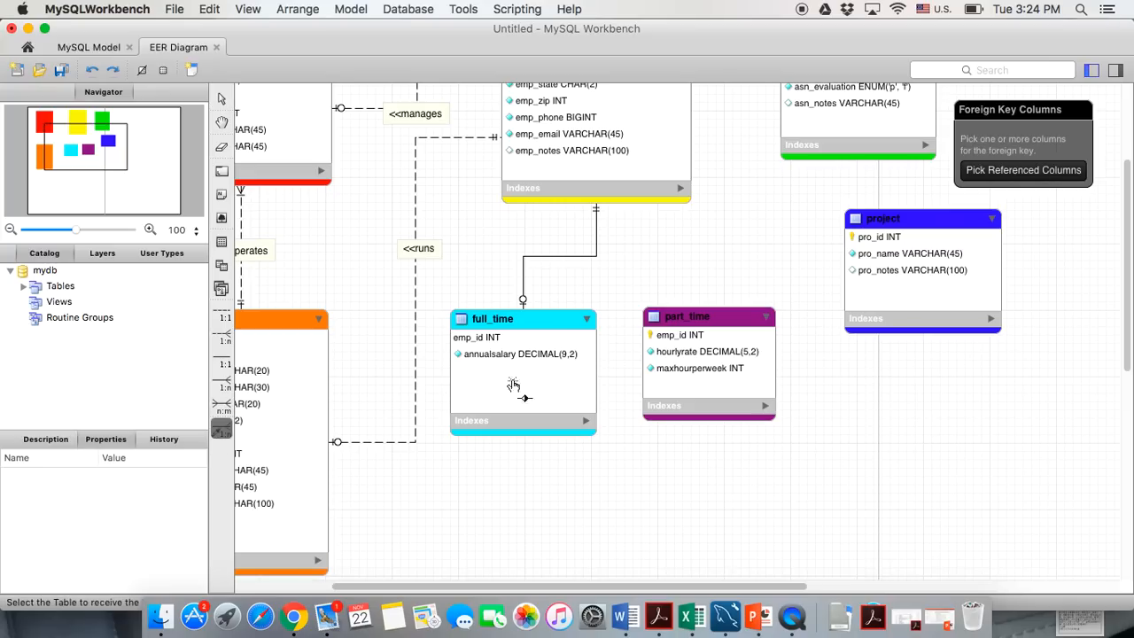
{"action": "scroll", "coordinate": [433, 397], "scroll_direction": "up", "scroll_amount": 10}
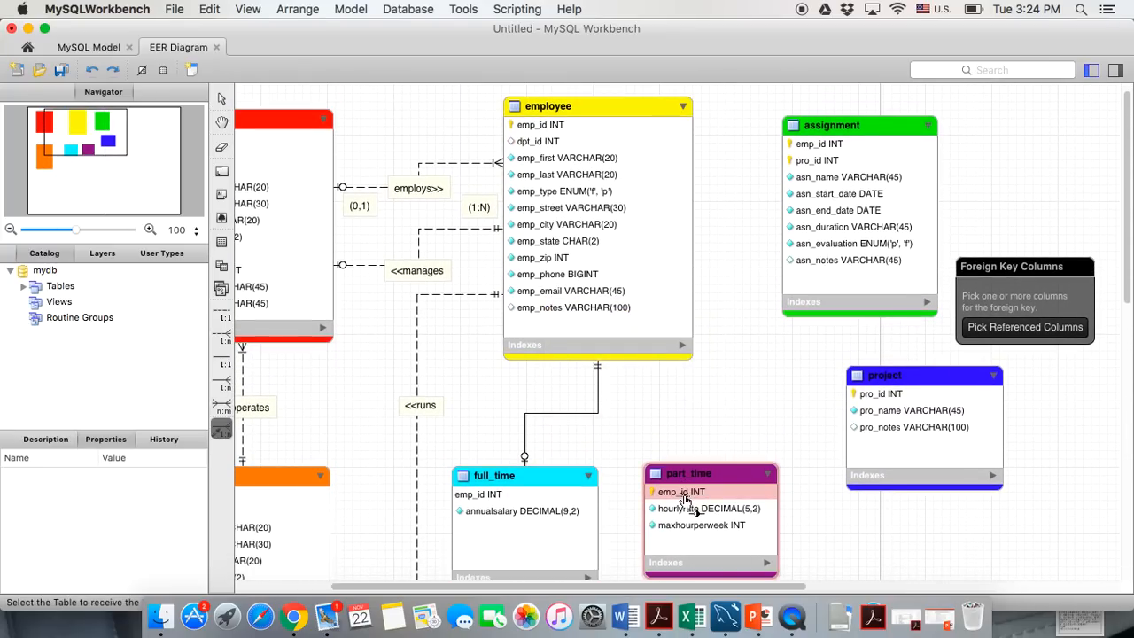
{"action": "left_click", "coordinate": [545, 127]}
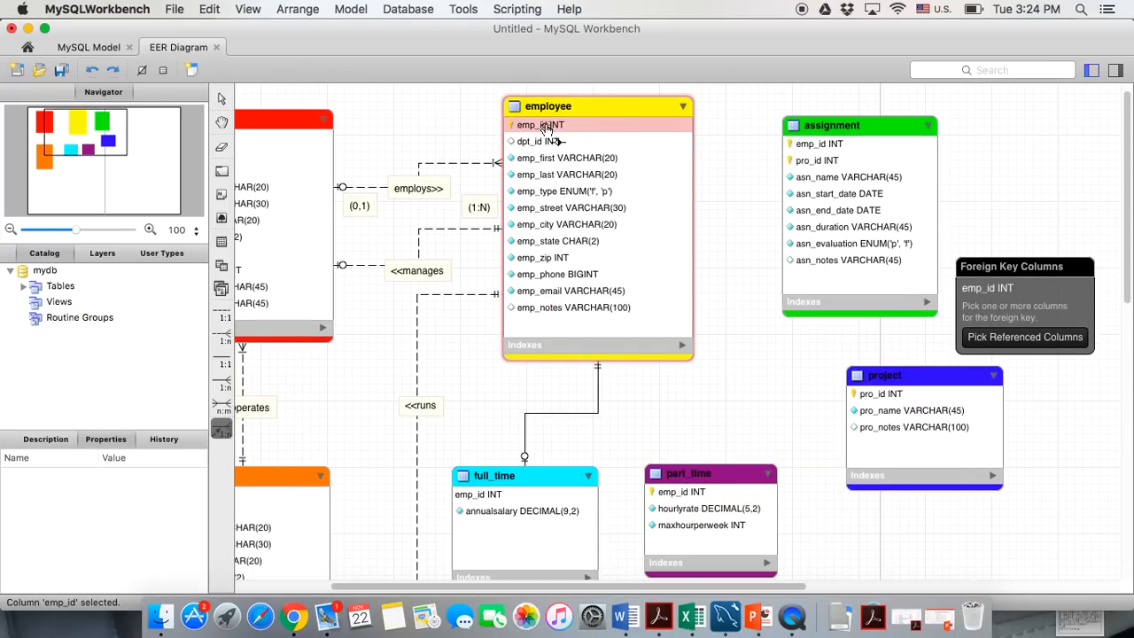
{"action": "left_click", "coordinate": [216, 430]}
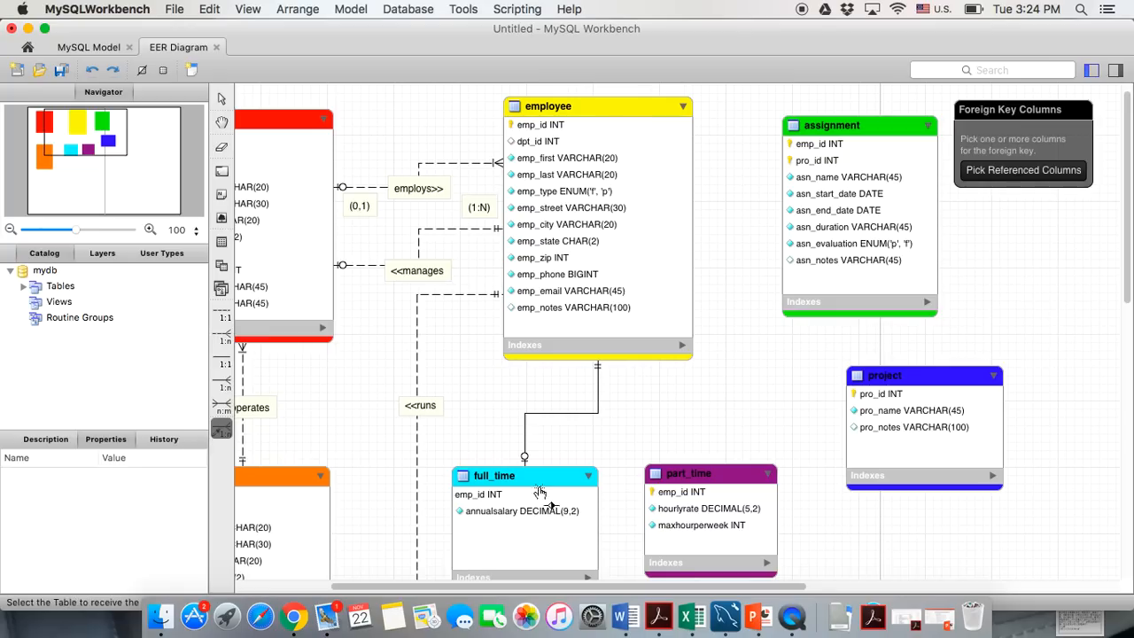
{"action": "left_click", "coordinate": [680, 493]}
{"action": "left_click", "coordinate": [569, 127]}
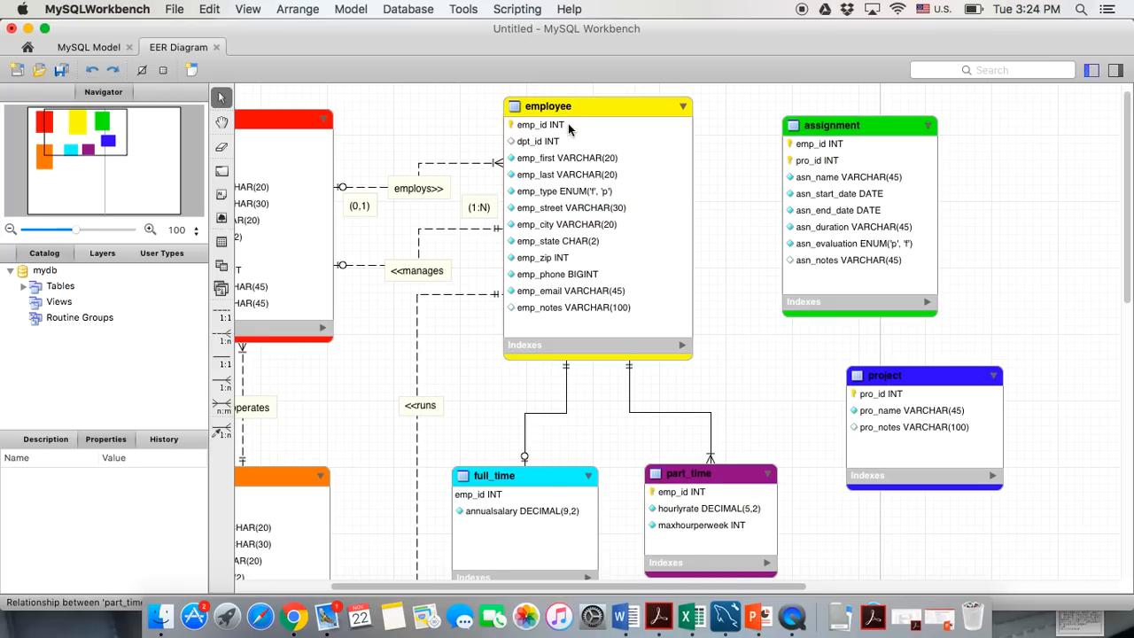
Untick Mandatory on the part_time side of the new relationship and nudge full_time left
{"action": "double_click", "coordinate": [670, 412]}
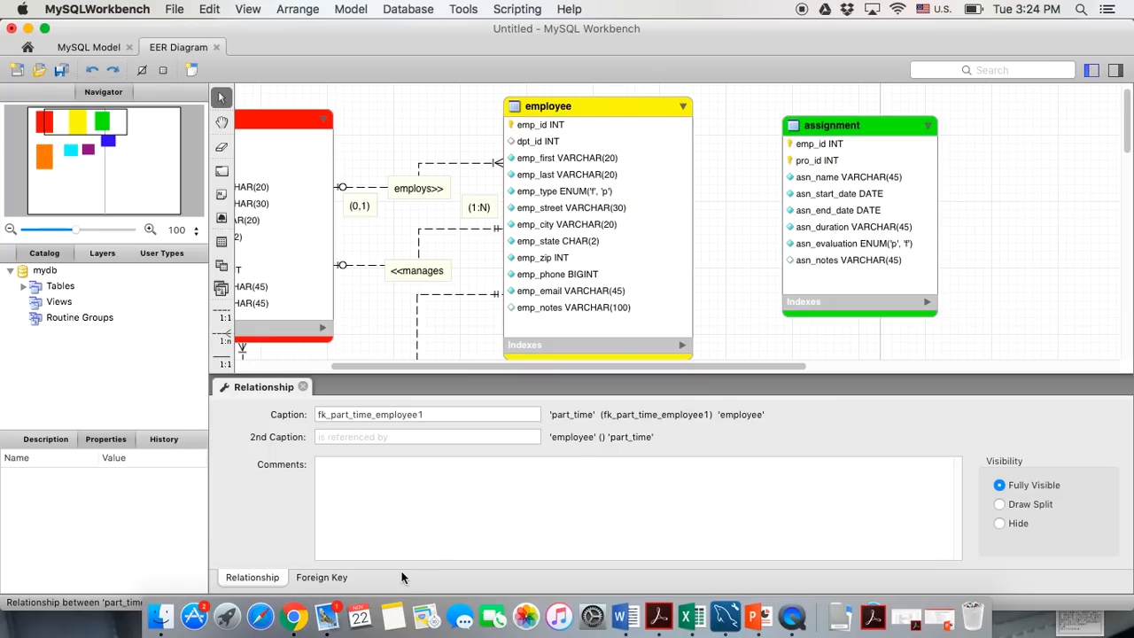
{"action": "left_click", "coordinate": [328, 577]}
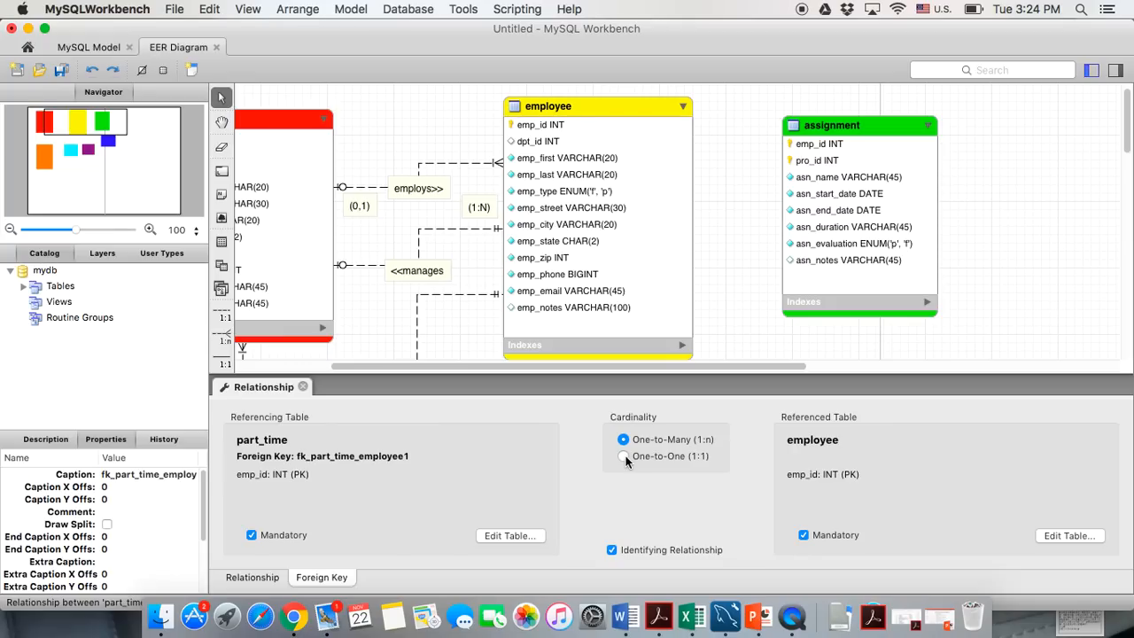
{"action": "left_click", "coordinate": [251, 536]}
{"action": "left_click", "coordinate": [302, 388]}
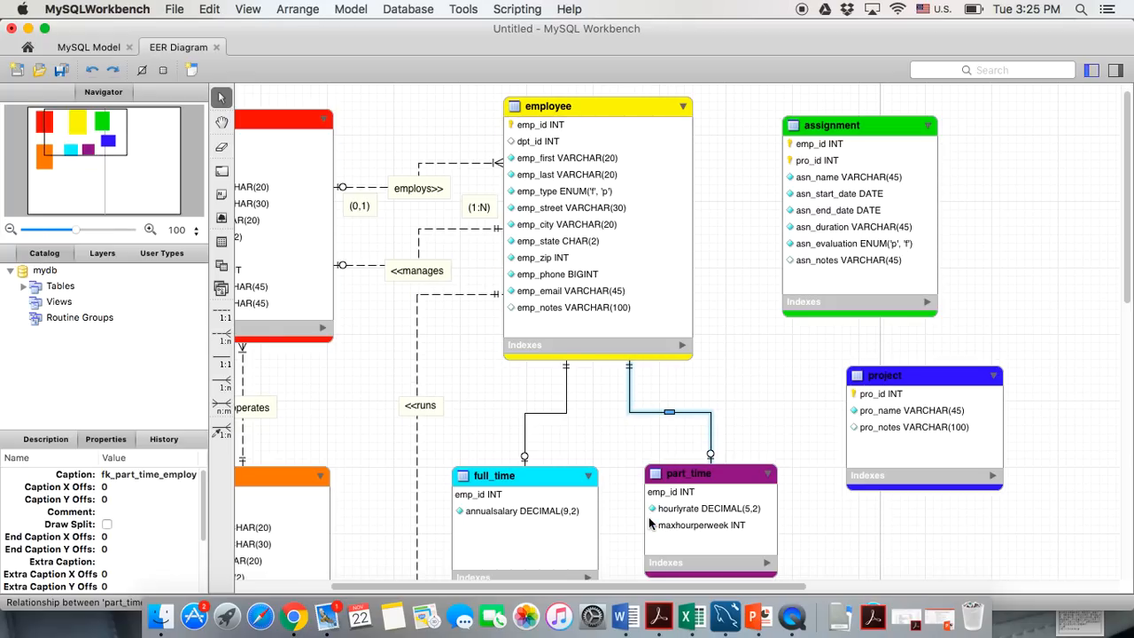
{"action": "left_click", "coordinate": [662, 477]}
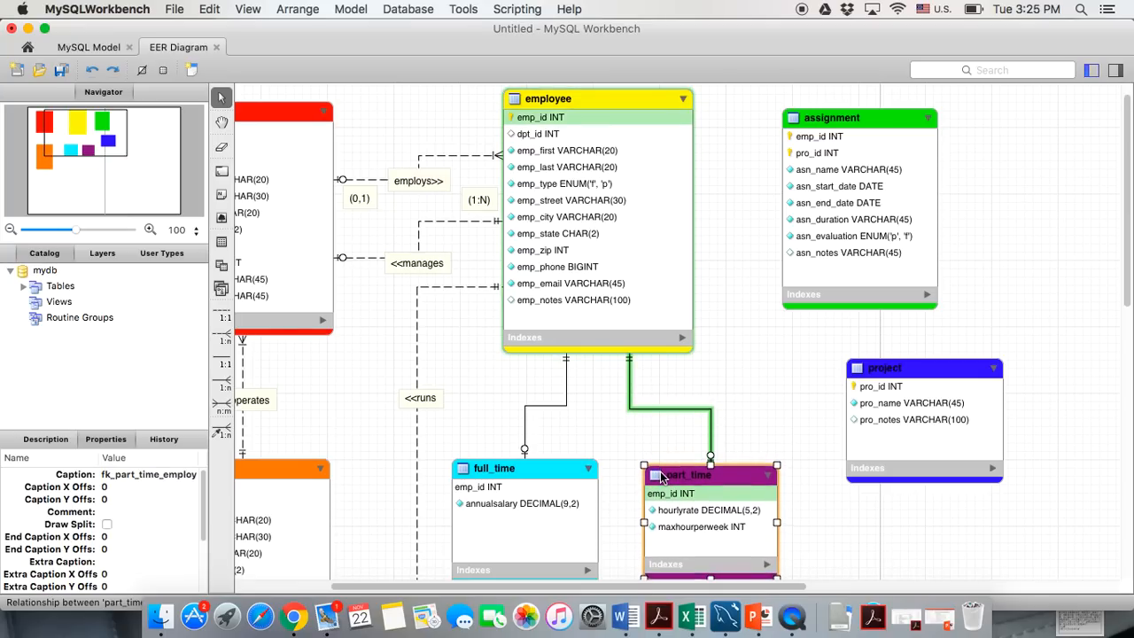
{"action": "left_click", "coordinate": [539, 468]}
{"action": "left_click_drag", "start_coordinate": [539, 469], "coordinate": [526, 468]}
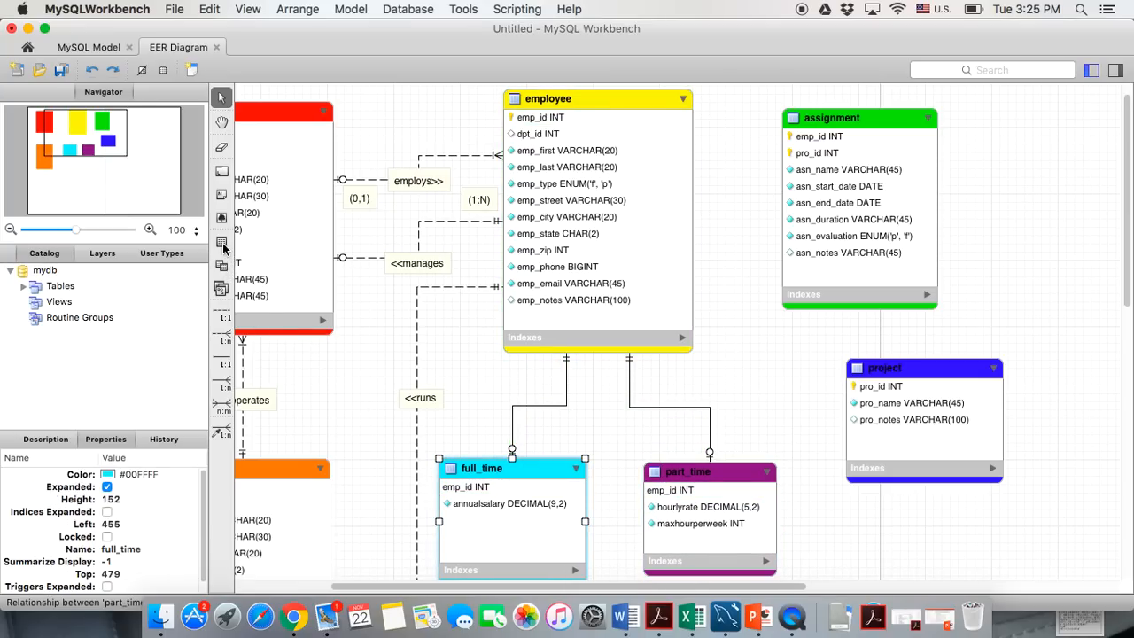
Add an 'is a>>' note on the employee–full_time relationship line
{"action": "left_click", "coordinate": [221, 193]}
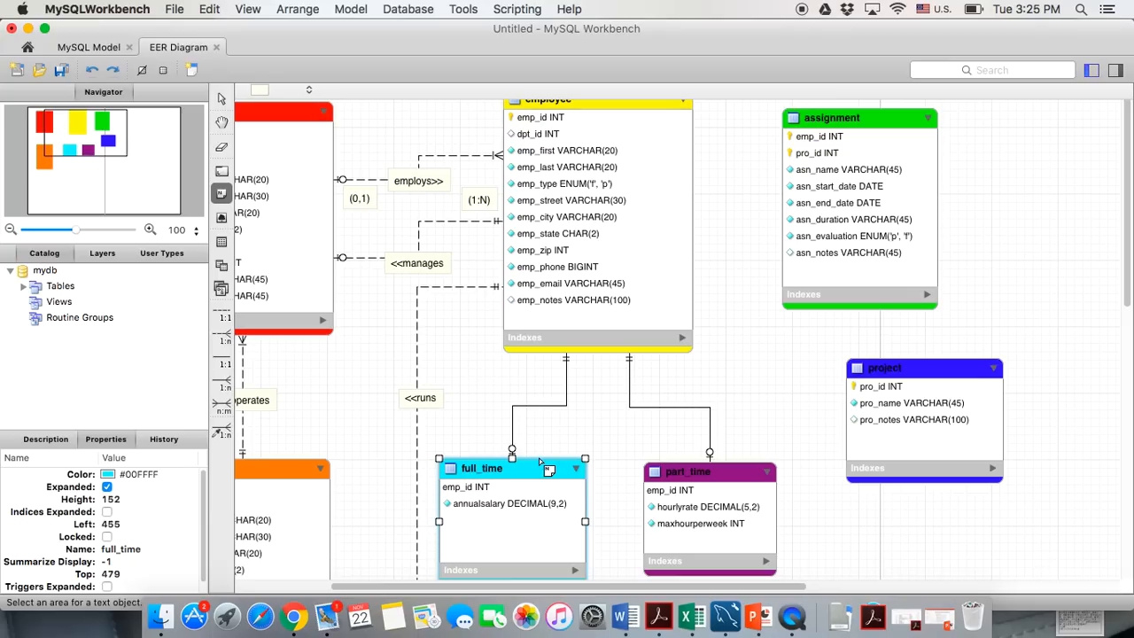
{"action": "left_click", "coordinate": [521, 402]}
{"action": "left_click_drag", "start_coordinate": [367, 438], "coordinate": [298, 436]}
{"action": "type", "text": "is a>>"}
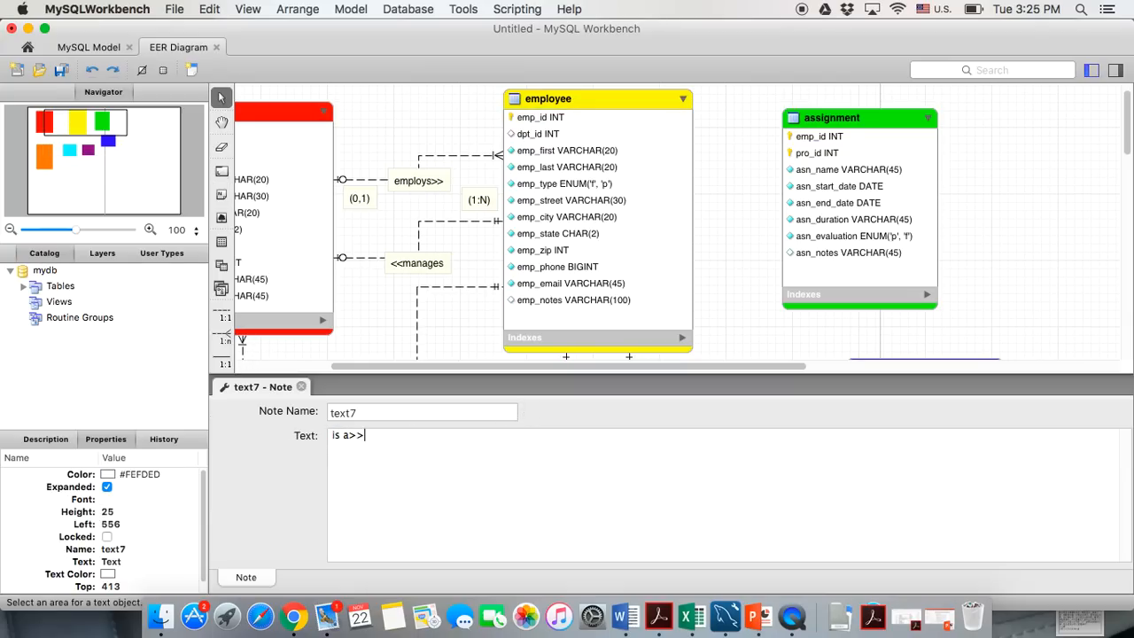
{"action": "left_click", "coordinate": [301, 386]}
{"action": "left_click_drag", "start_coordinate": [527, 429], "coordinate": [519, 422]}
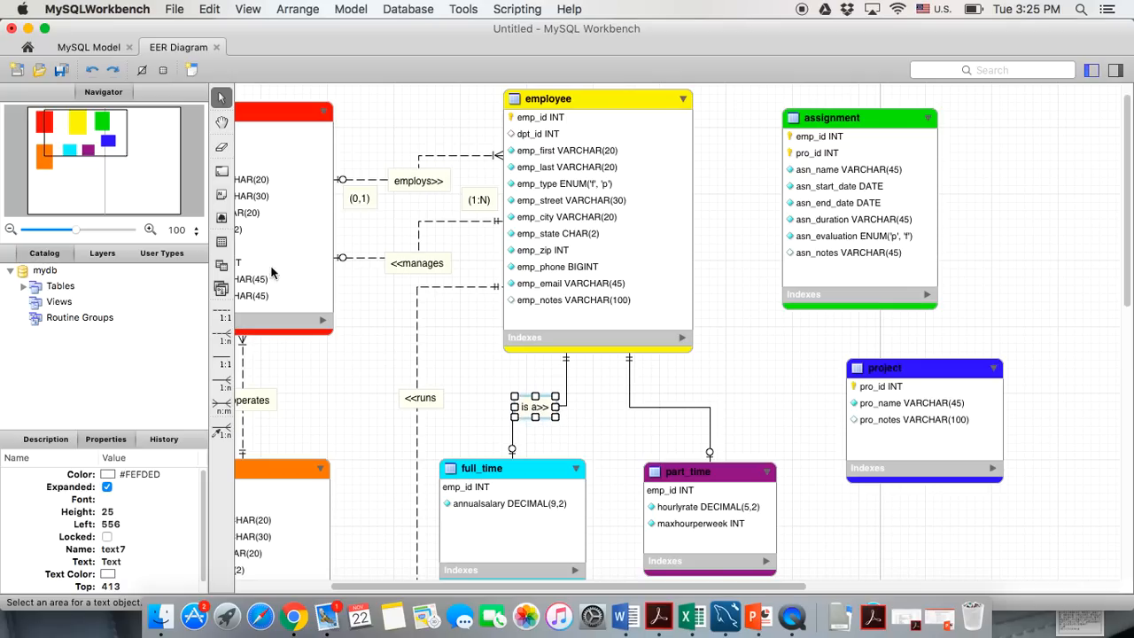
Add a second 'is a>>' note on the employee–part_time relationship line
{"action": "left_click", "coordinate": [221, 197]}
{"action": "left_click", "coordinate": [670, 410]}
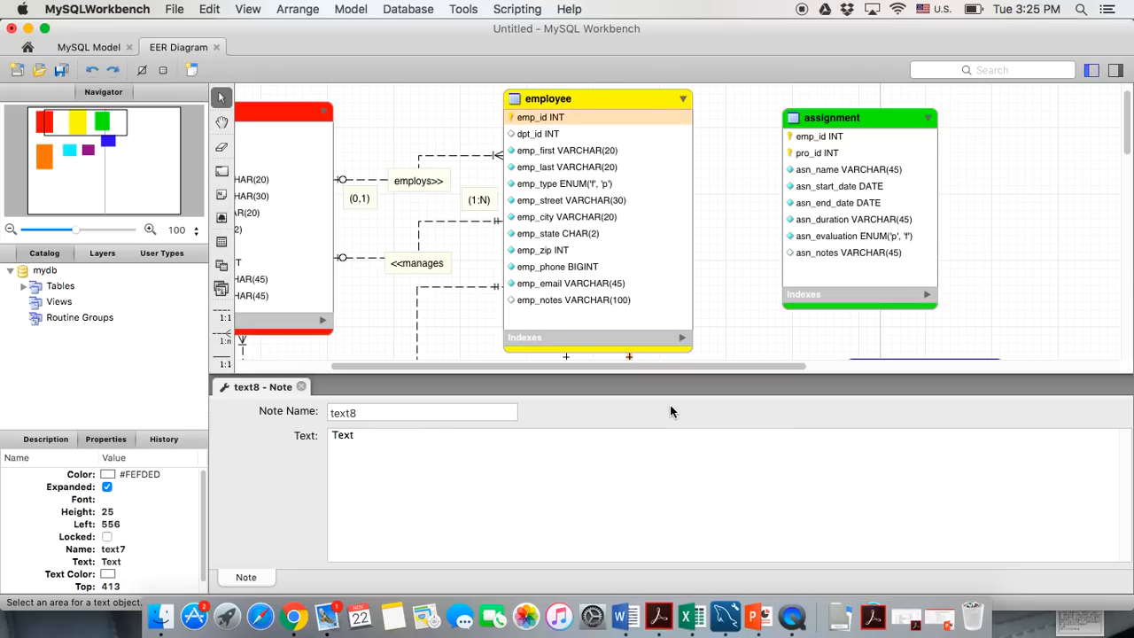
{"action": "left_click_drag", "start_coordinate": [431, 448], "coordinate": [255, 427]}
{"action": "type", "text": "is a"}
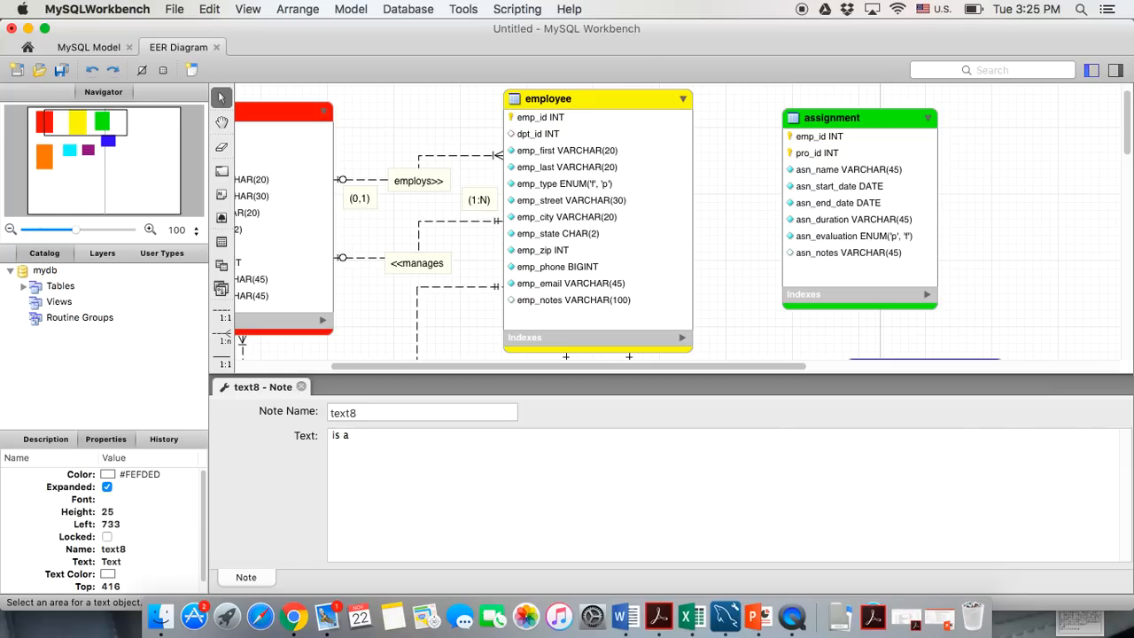
{"action": "type", "text": ">>"}
{"action": "left_click", "coordinate": [301, 387]}
{"action": "left_click_drag", "start_coordinate": [693, 415], "coordinate": [686, 410]}
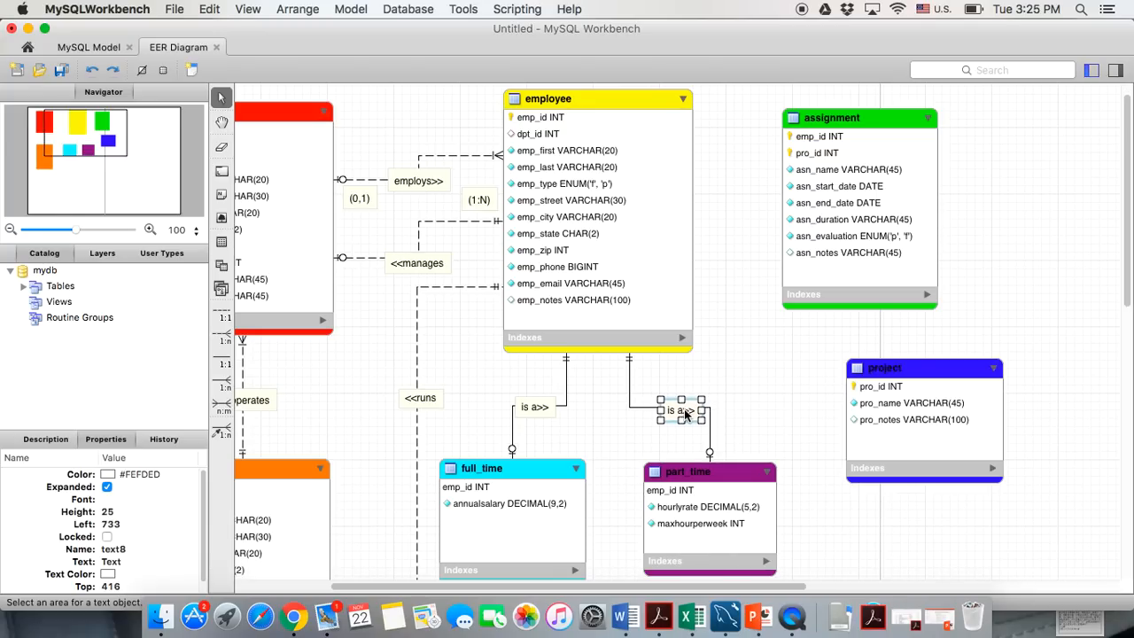
{"action": "left_click", "coordinate": [618, 434]}
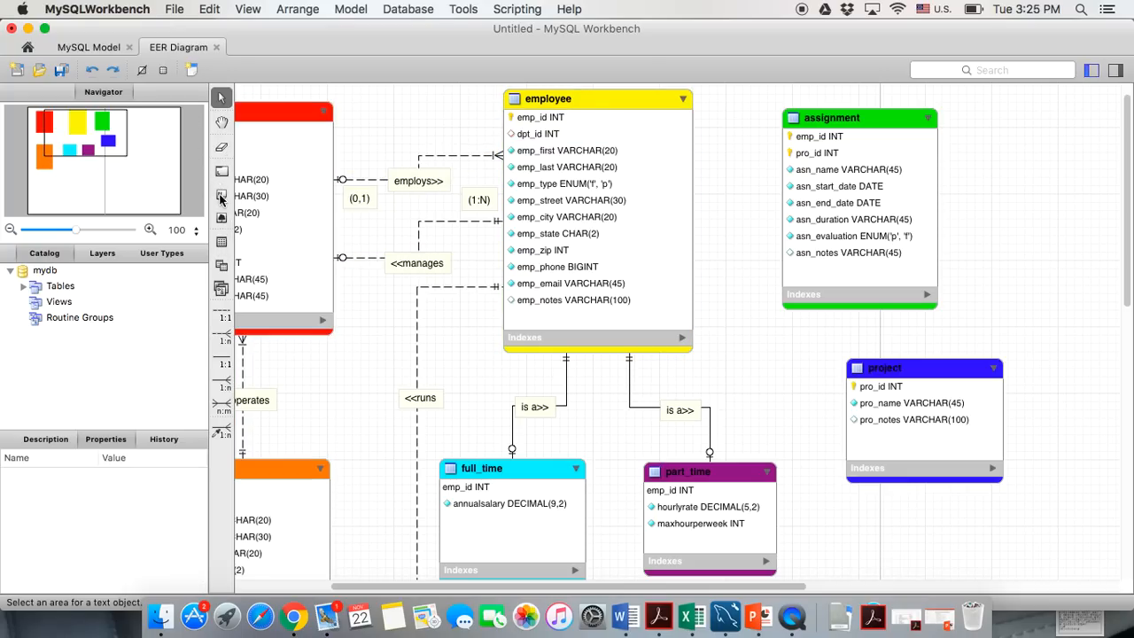
{"action": "left_click", "coordinate": [221, 196]}
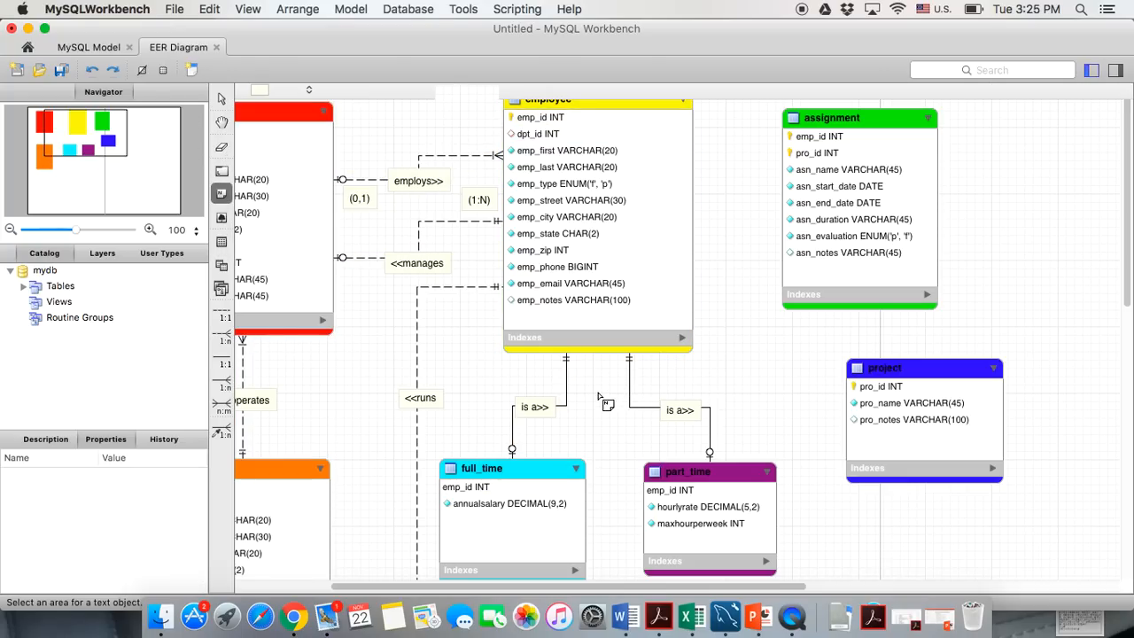
Place a note between full_time and part_time reading 'total completeness' and 'disjoint constraint' on two lines
{"action": "left_click", "coordinate": [576, 438]}
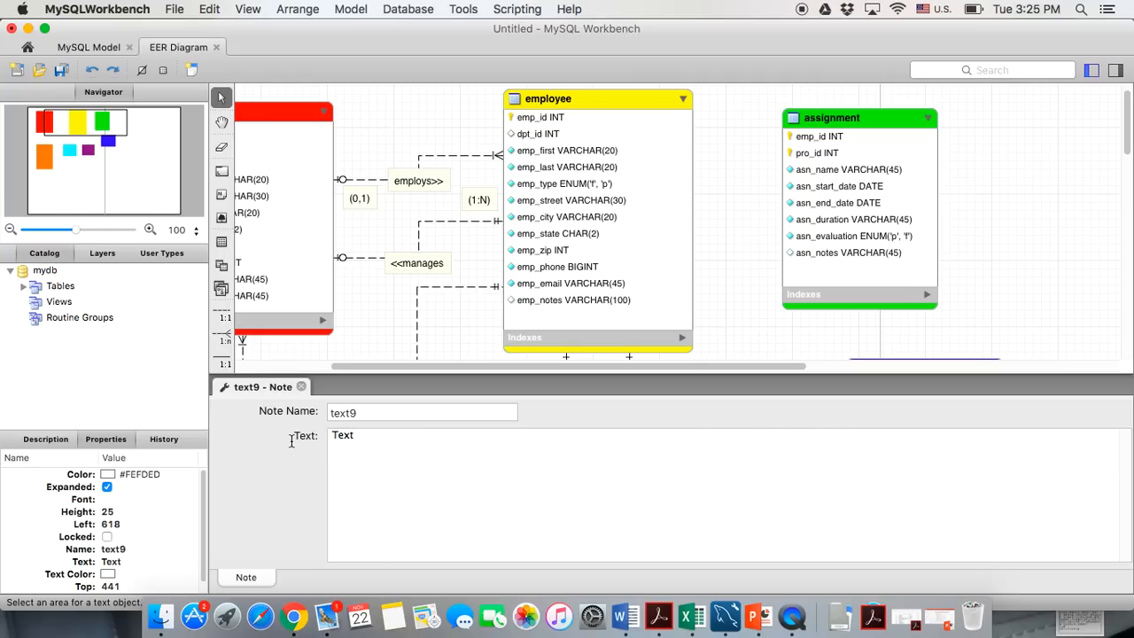
{"action": "type", "text": "total comp"}
{"action": "key", "text": "BackSpace"}
{"action": "key", "text": "BackSpace"}
{"action": "key", "text": "BackSpace"}
{"action": "key", "text": "BackSpace"}
{"action": "key", "text": "BackSpace"}
{"action": "key", "text": "BackSpace"}
{"action": "key", "text": "BackSpace"}
{"action": "key", "text": "BackSpace"}
{"action": "key", "text": "BackSpace"}
{"action": "key", "text": "BackSpace"}
{"action": "key", "text": "BackSpace"}
{"action": "key", "text": "BackSpace"}
{"action": "key", "text": "BackSpace"}
{"action": "key", "text": "BackSpace"}
{"action": "type", "text": "total completeme"}
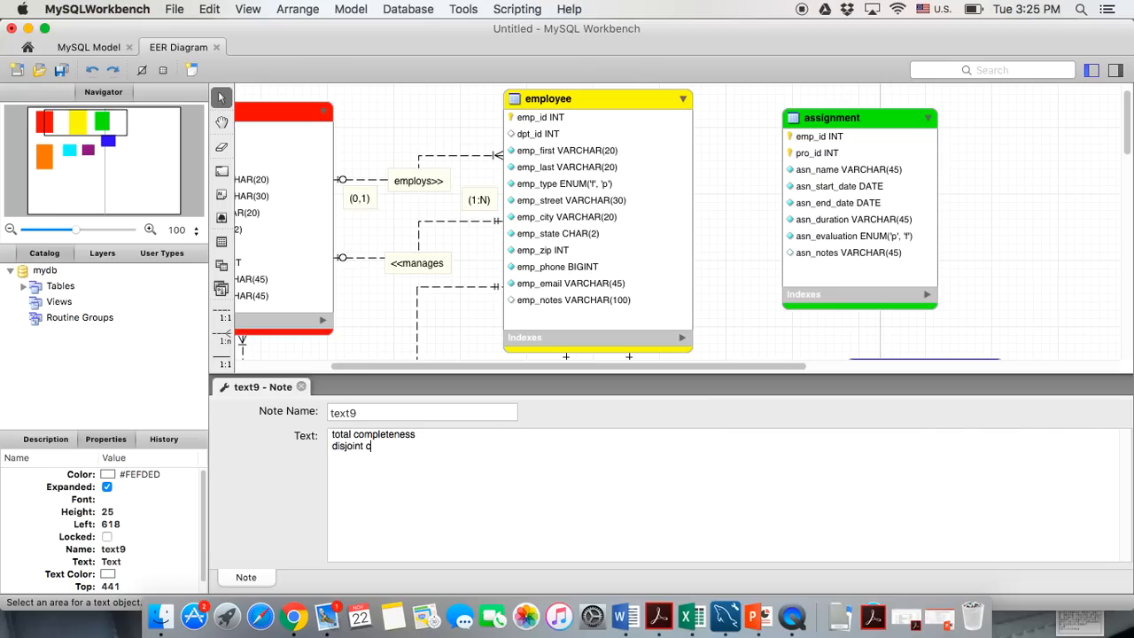
{"action": "type", "text": "raint"}
{"action": "left_click", "coordinate": [301, 386]}
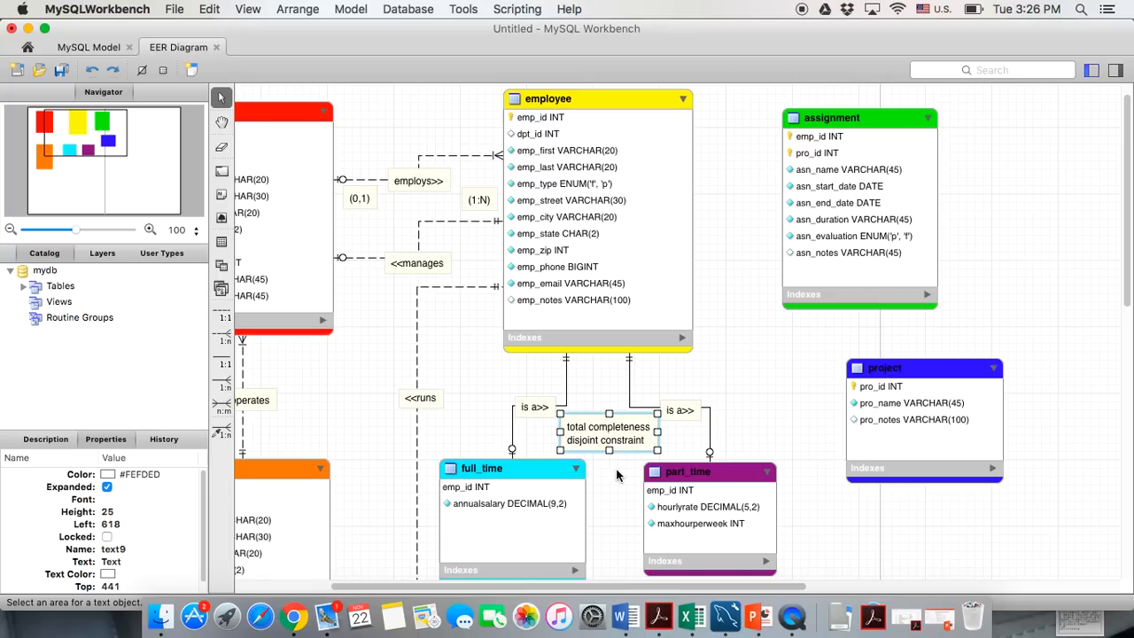
{"action": "left_click", "coordinate": [420, 370]}
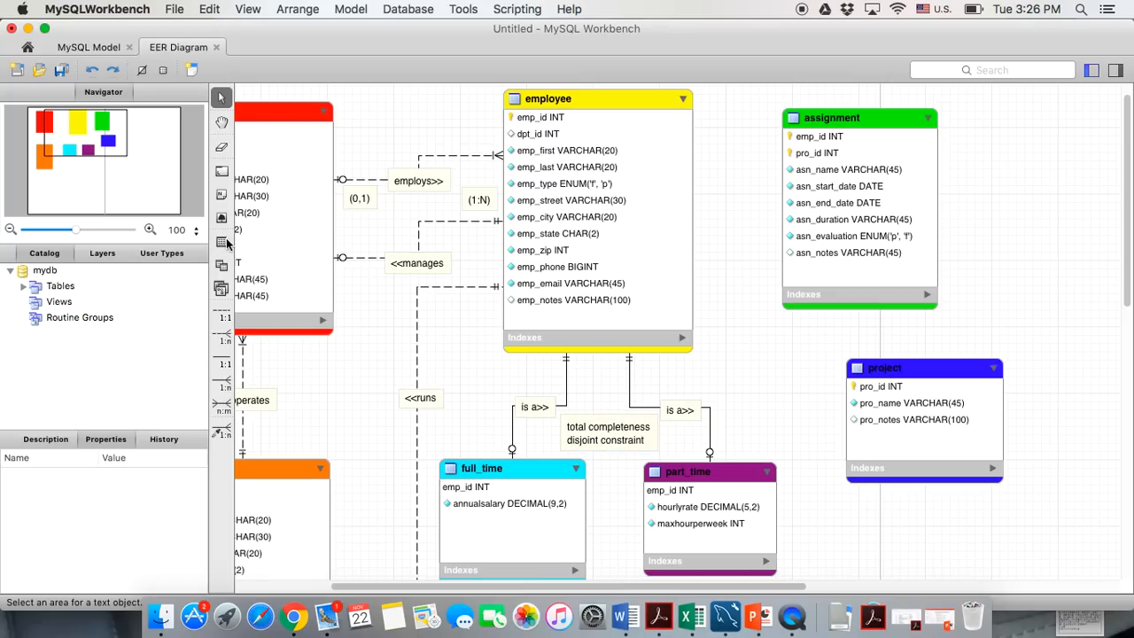
Add a 'subtype discriminator=emp_type' note and position it under the employee table
{"action": "left_click", "coordinate": [221, 194]}
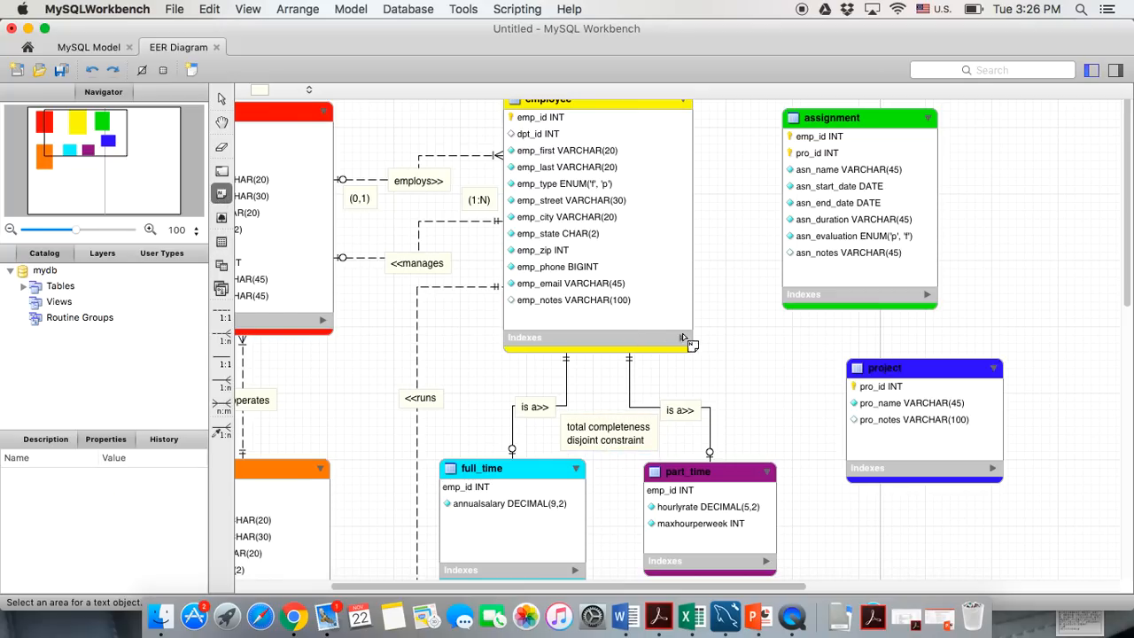
{"action": "left_click", "coordinate": [709, 375]}
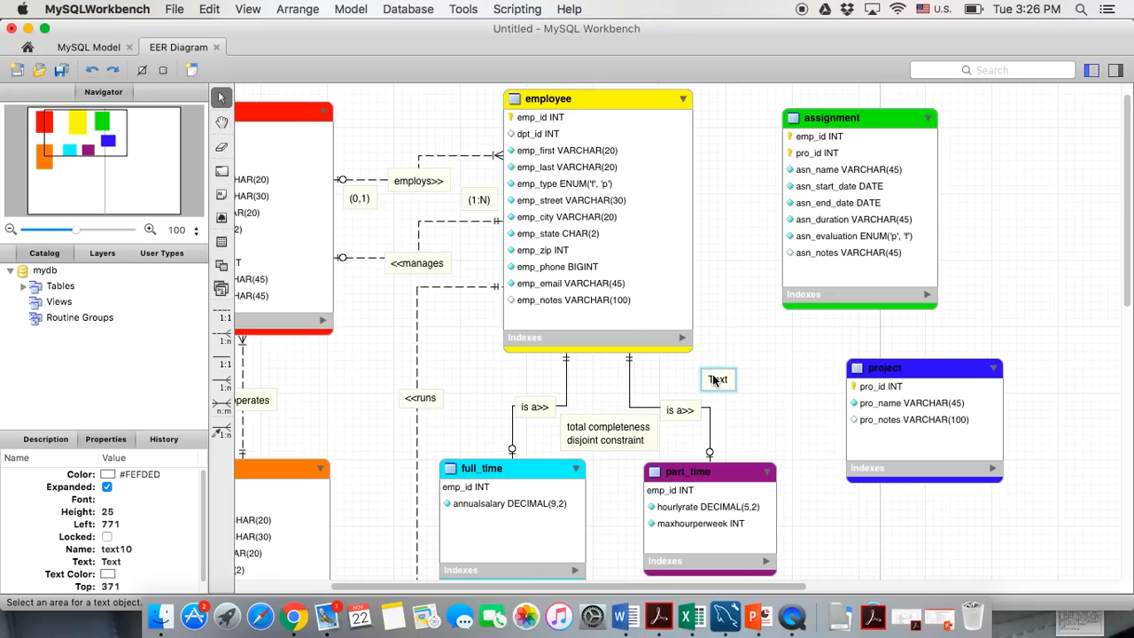
{"action": "double_click", "coordinate": [720, 381]}
{"action": "left_click_drag", "start_coordinate": [372, 433], "coordinate": [312, 433]}
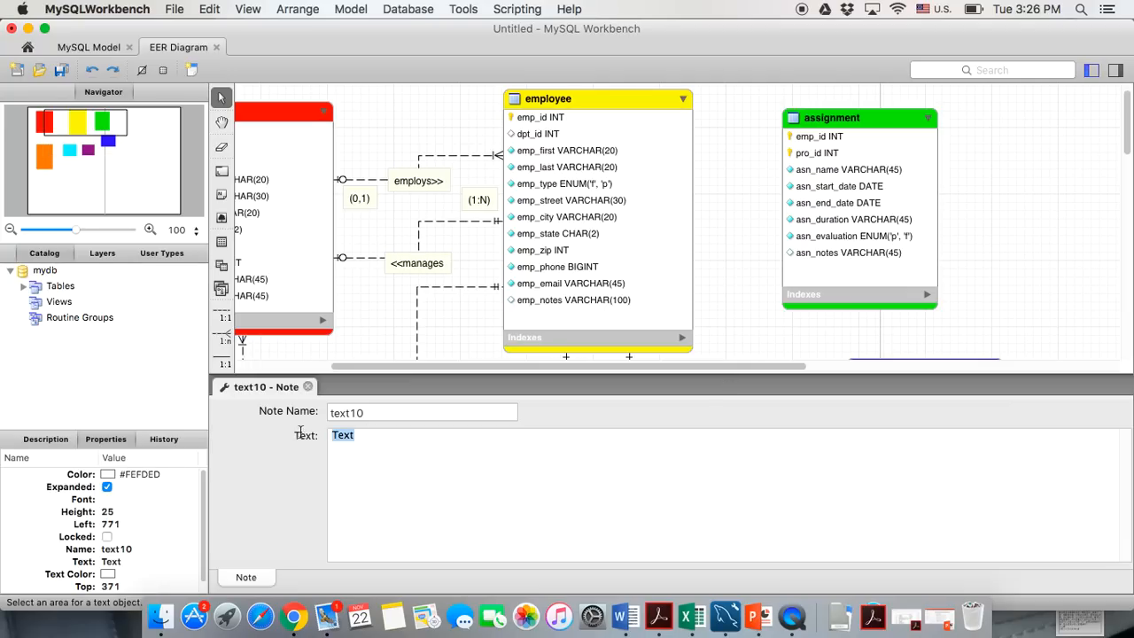
{"action": "type", "text": "subtype"}
{"action": "type", "text": "discriminator=emp_type"}
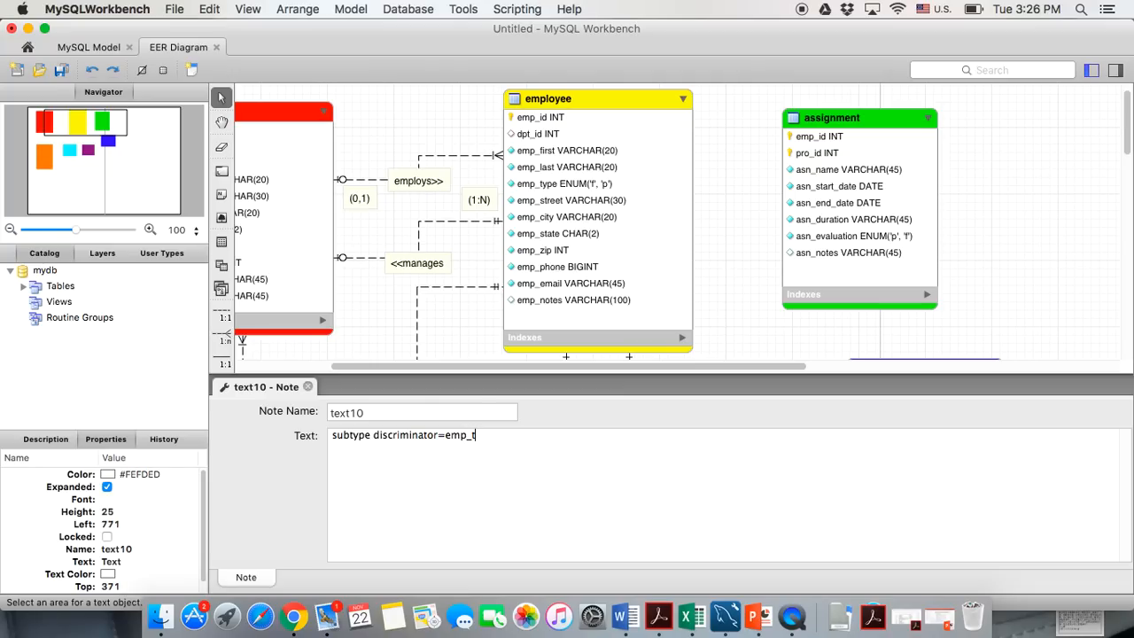
{"action": "left_click", "coordinate": [308, 386]}
{"action": "left_click_drag", "start_coordinate": [749, 376], "coordinate": [691, 373]}
Move the assignment table right and up and the project table further down
{"action": "left_click_drag", "start_coordinate": [893, 120], "coordinate": [950, 109]}
{"action": "left_click", "coordinate": [787, 440]}
{"action": "scroll", "coordinate": [787, 440], "scroll_direction": "up", "scroll_amount": 2}
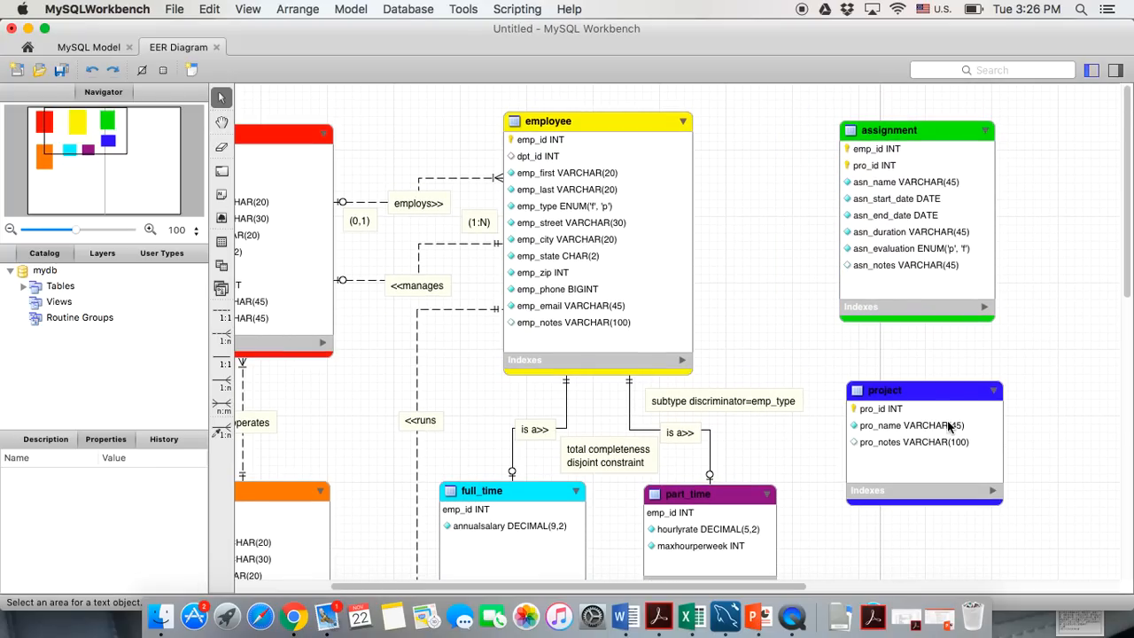
{"action": "left_click_drag", "start_coordinate": [934, 396], "coordinate": [934, 455]}
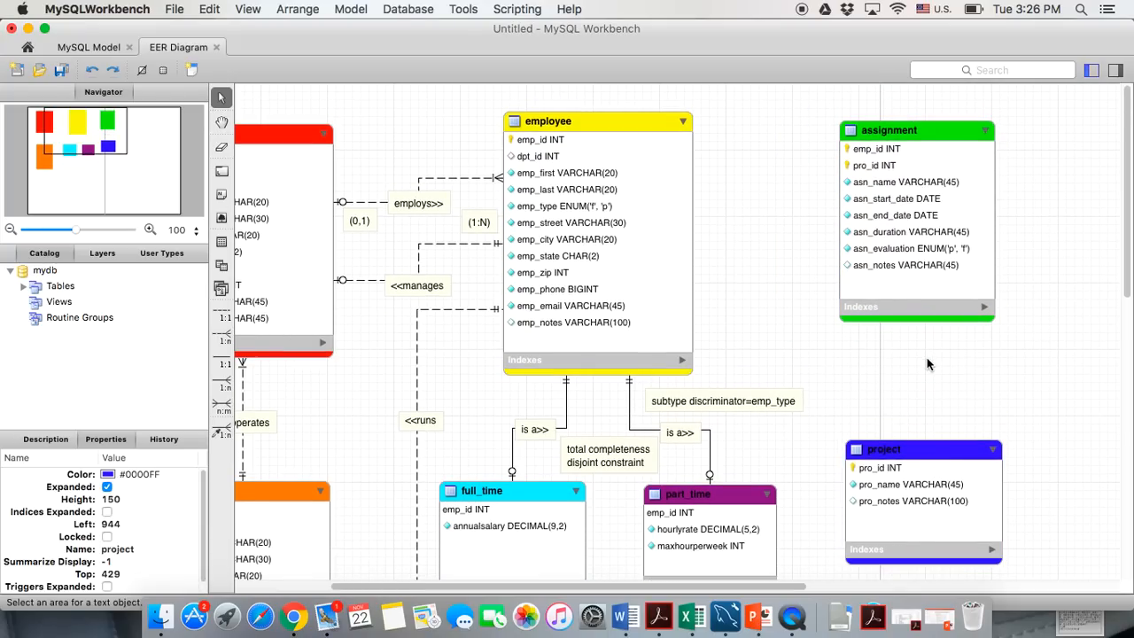
{"action": "left_click", "coordinate": [784, 290]}
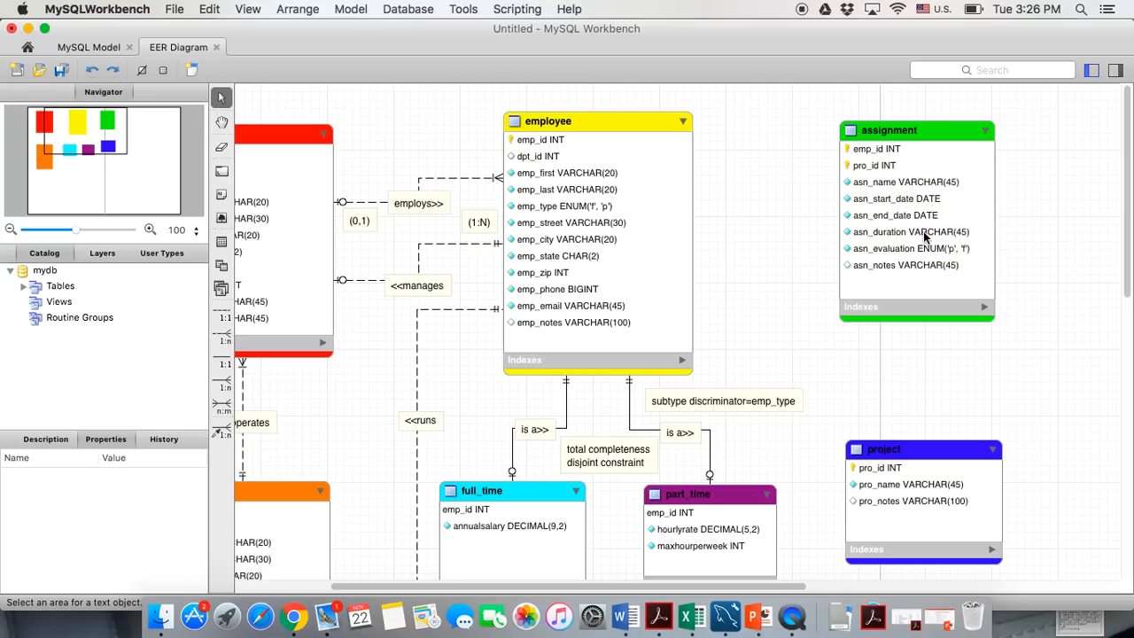
Review the business rules slide in PowerPoint, then return to the diagram and pick the 1:n relationship tool
{"action": "mouse_move", "coordinate": [923, 235]}
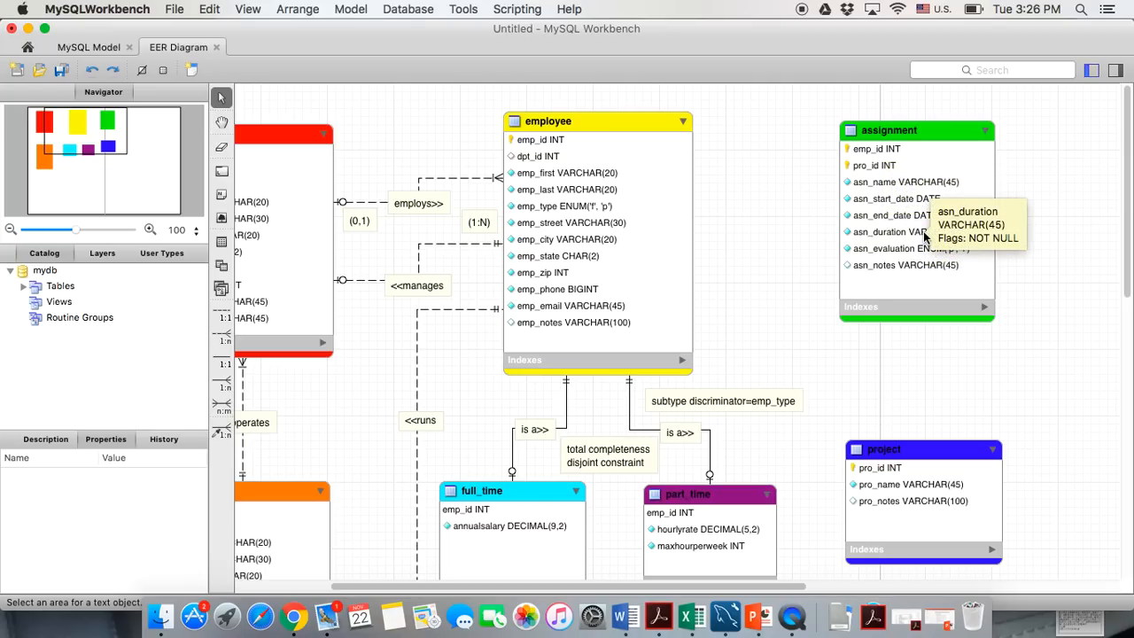
{"action": "mouse_move", "coordinate": [678, 284]}
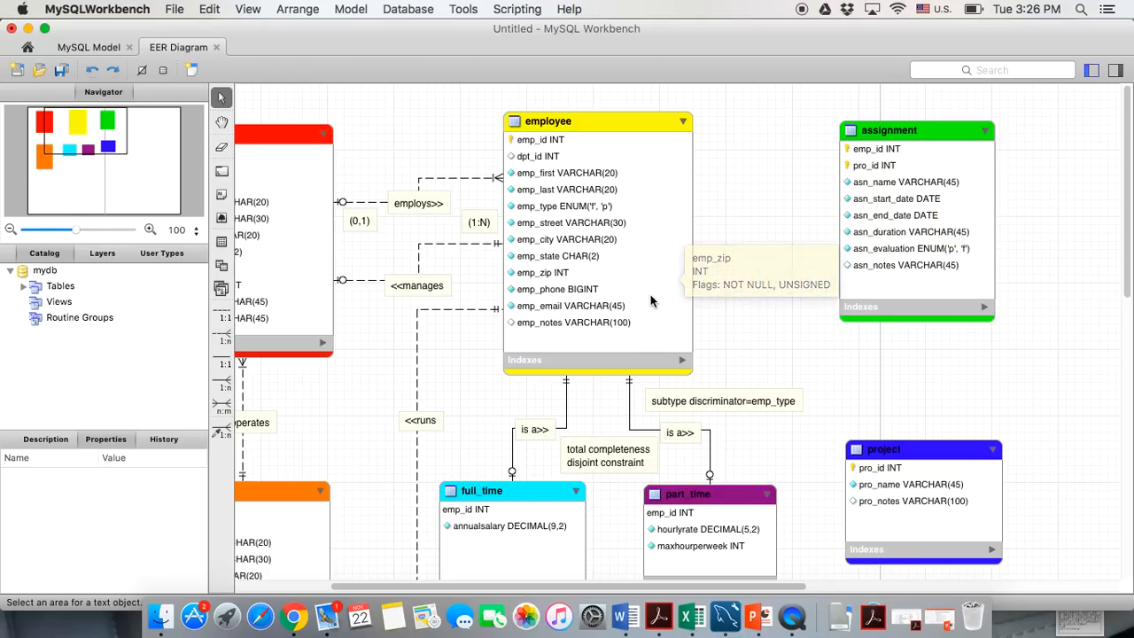
{"action": "left_click", "coordinate": [752, 610]}
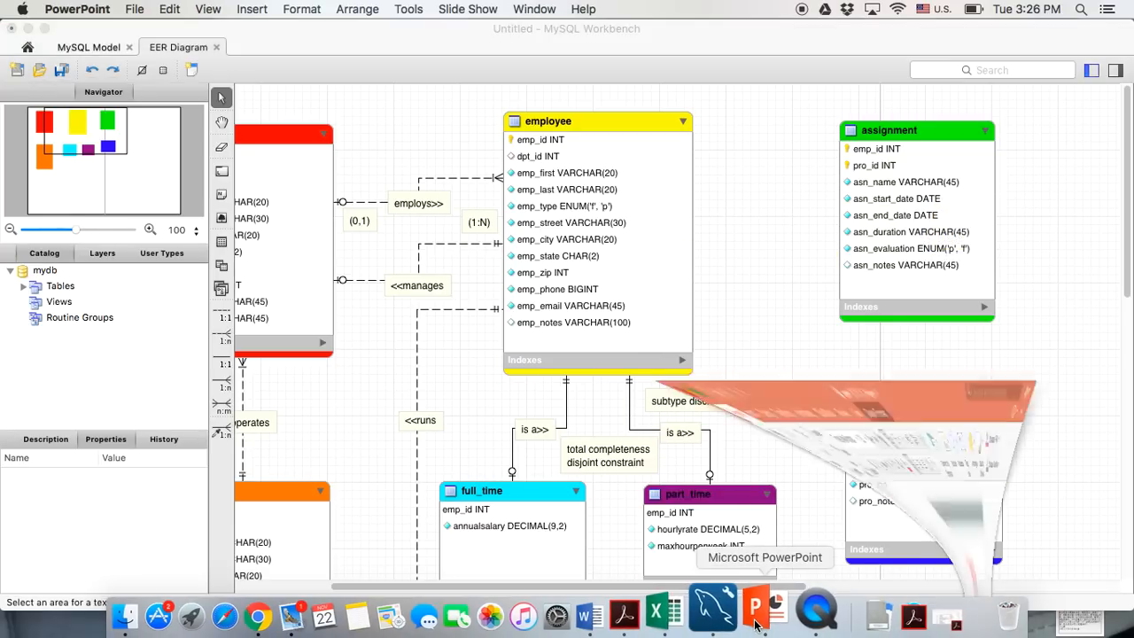
{"action": "left_click_drag", "start_coordinate": [515, 404], "coordinate": [532, 403]}
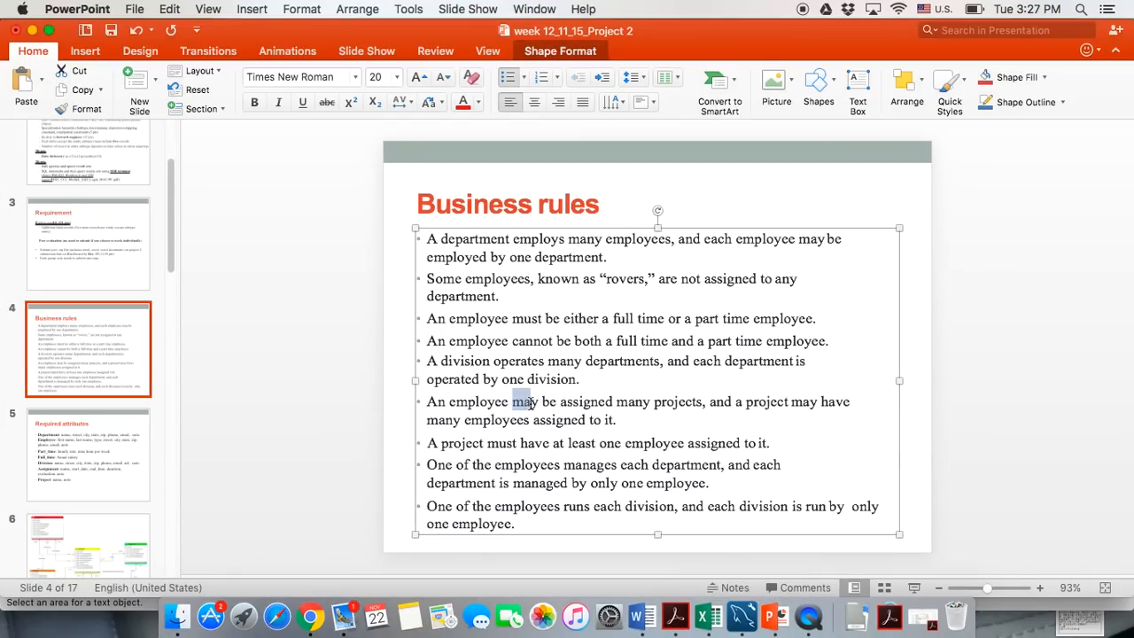
{"action": "left_click", "coordinate": [33, 30]}
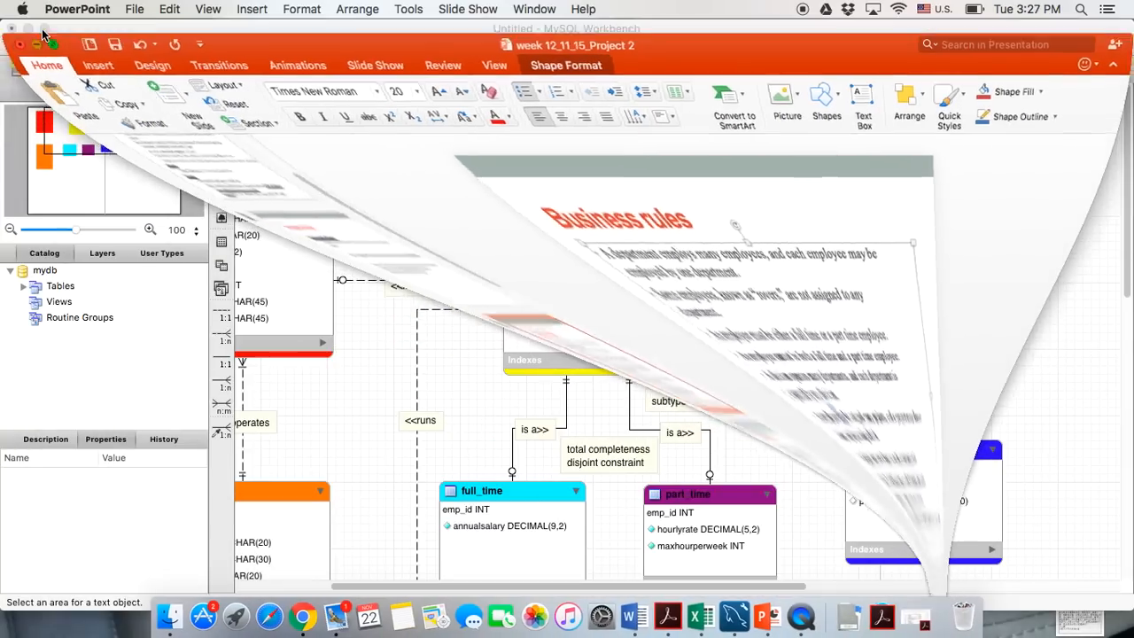
{"action": "left_click", "coordinate": [223, 430]}
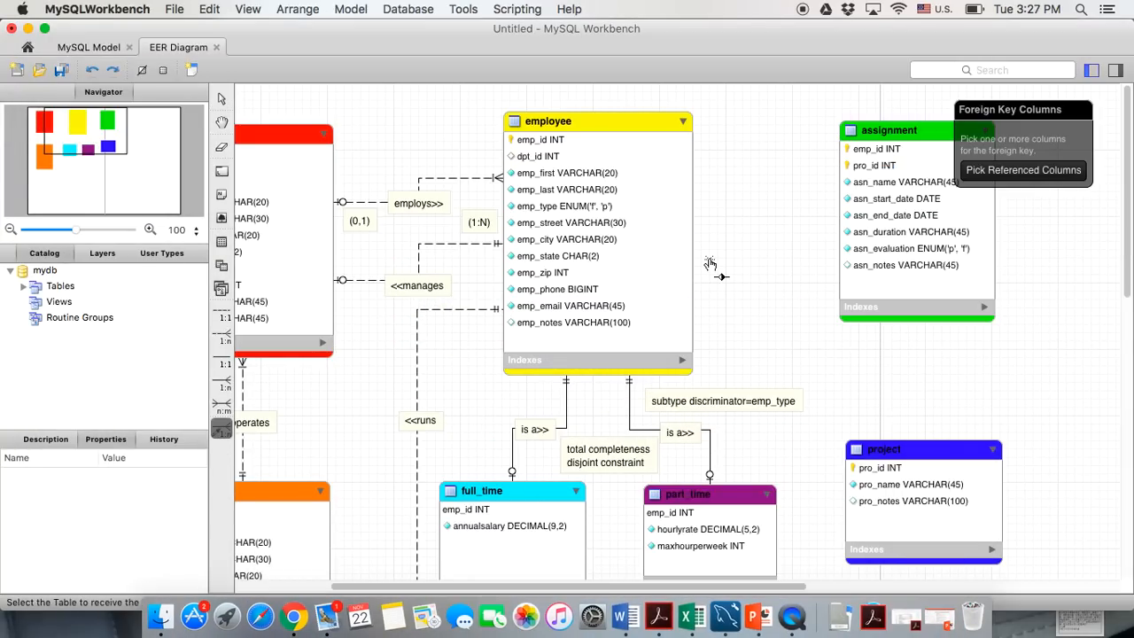
Link assignment's emp_id to employee's emp_id with a one-to-many relationship and check its foreign key settings
{"action": "left_click", "coordinate": [865, 151]}
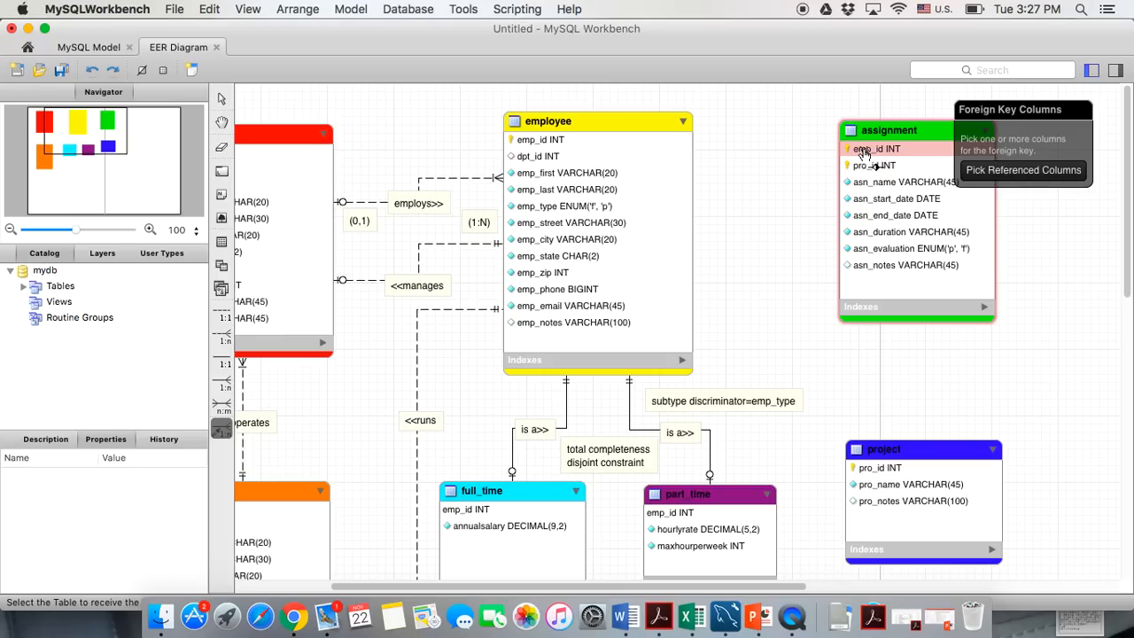
{"action": "left_click", "coordinate": [569, 144]}
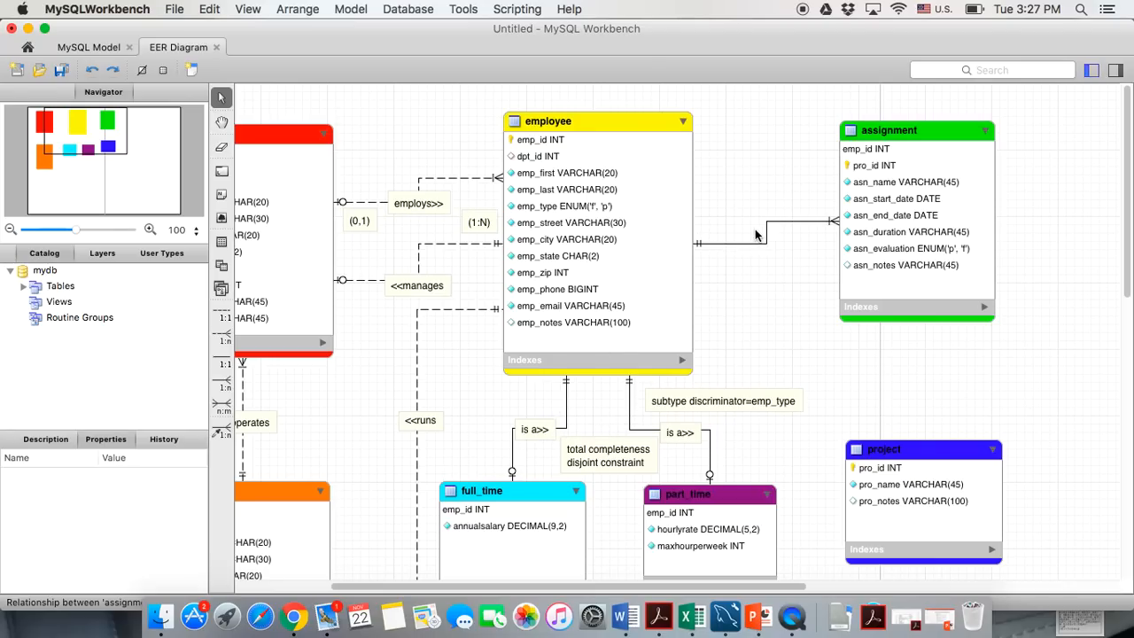
{"action": "mouse_move", "coordinate": [750, 245]}
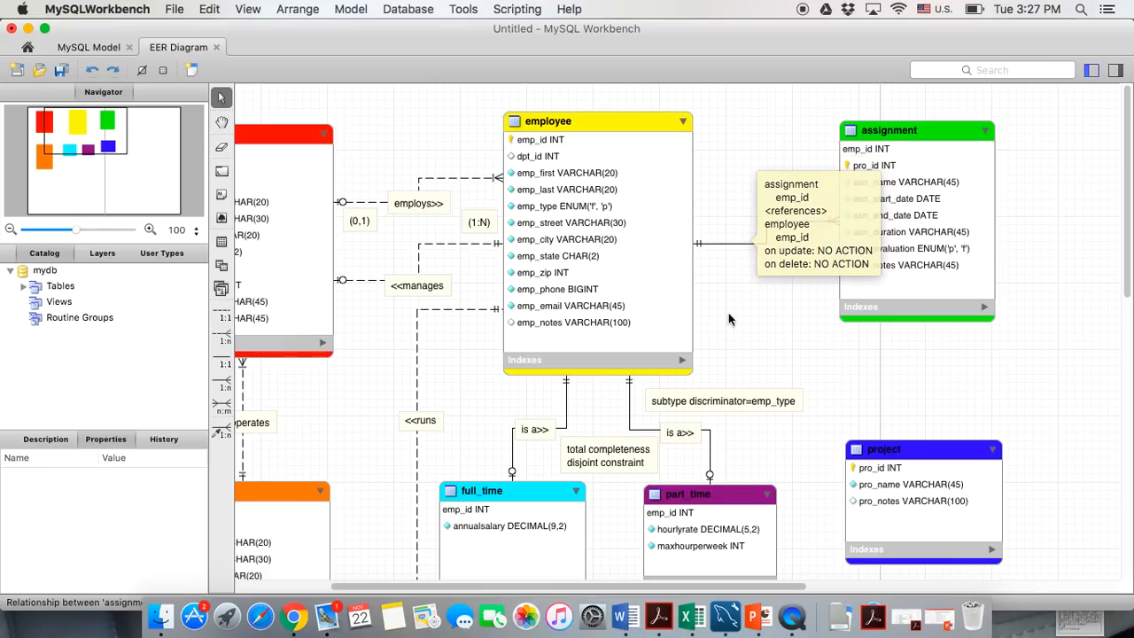
{"action": "double_click", "coordinate": [749, 246]}
{"action": "left_click", "coordinate": [323, 577]}
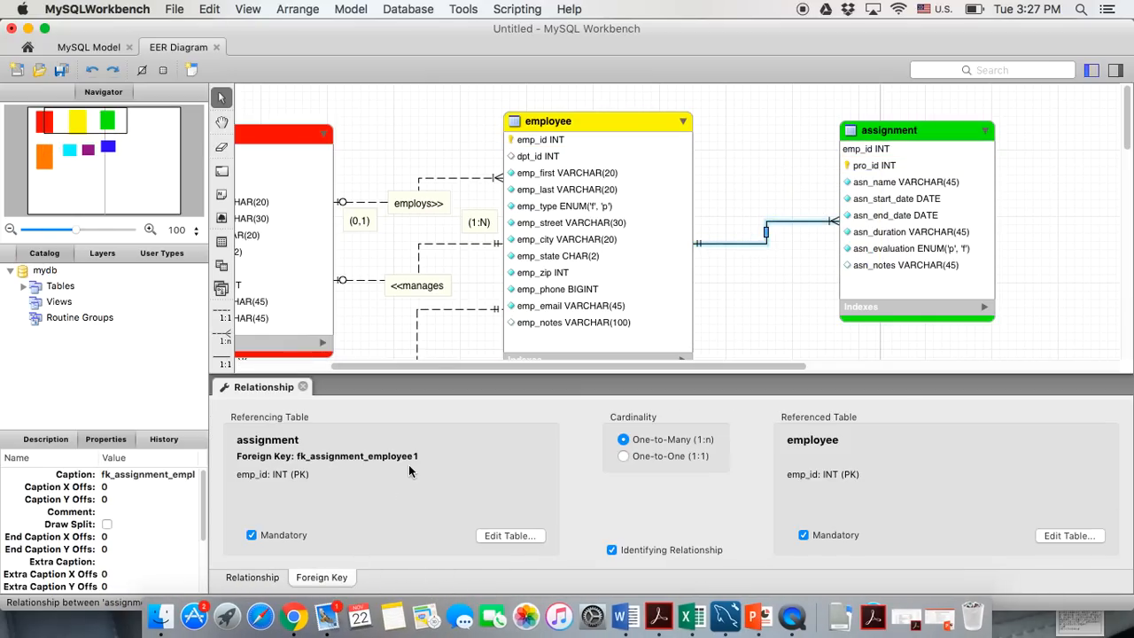
{"action": "left_click", "coordinate": [302, 386]}
{"action": "left_click", "coordinate": [787, 345]}
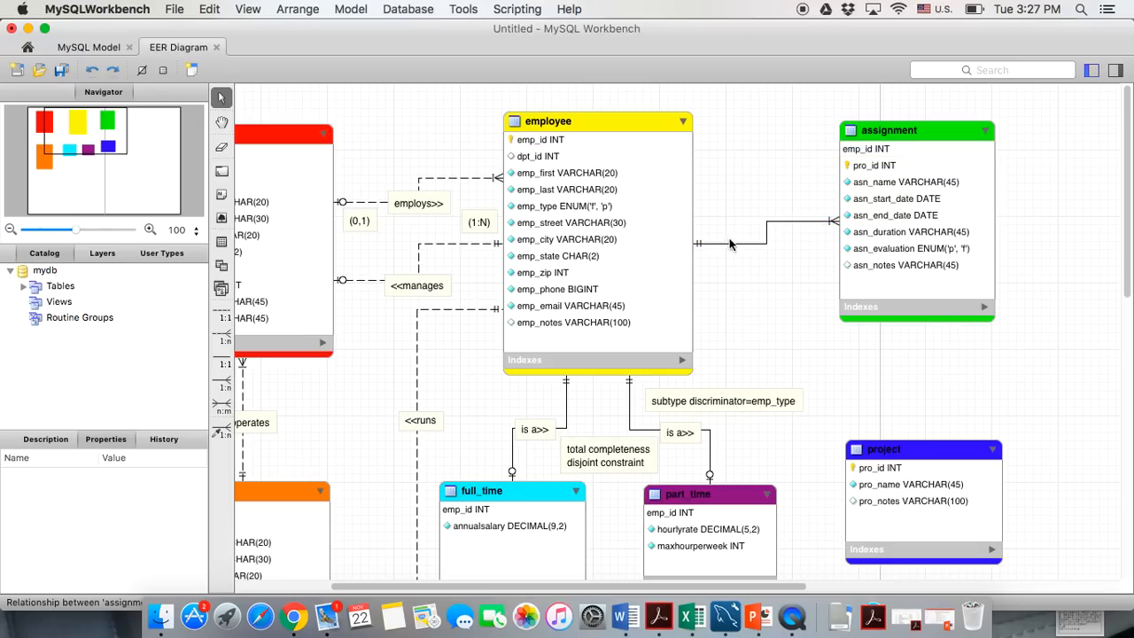
Make the employee–assignment relationship optional on the assignment side
{"action": "double_click", "coordinate": [822, 229]}
{"action": "left_click", "coordinate": [323, 577]}
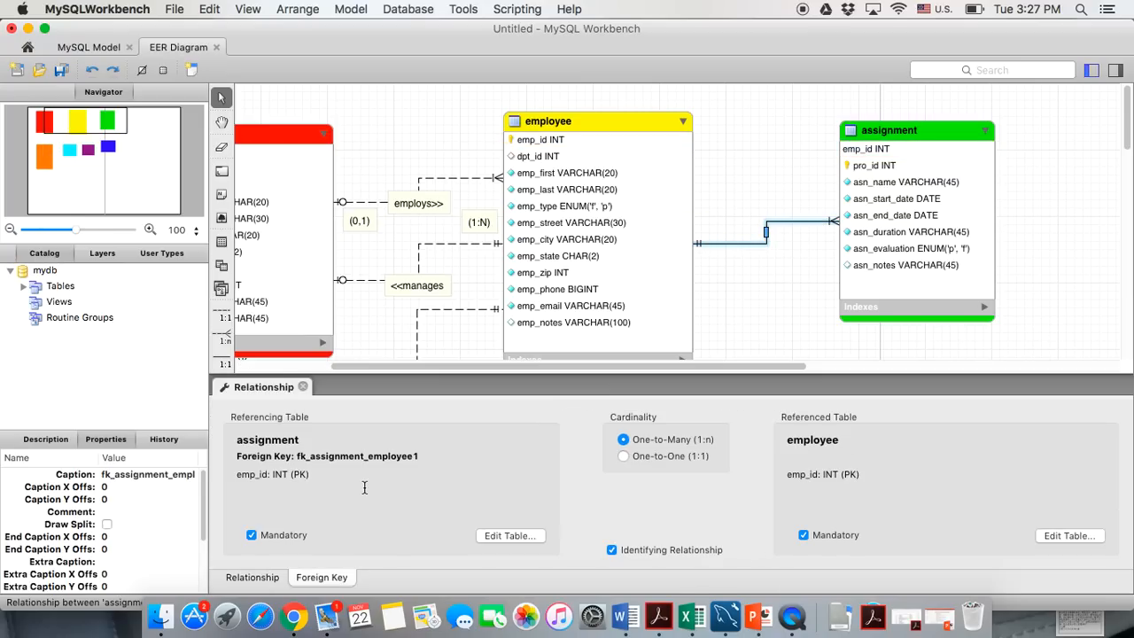
{"action": "left_click", "coordinate": [251, 536]}
{"action": "left_click", "coordinate": [302, 387]}
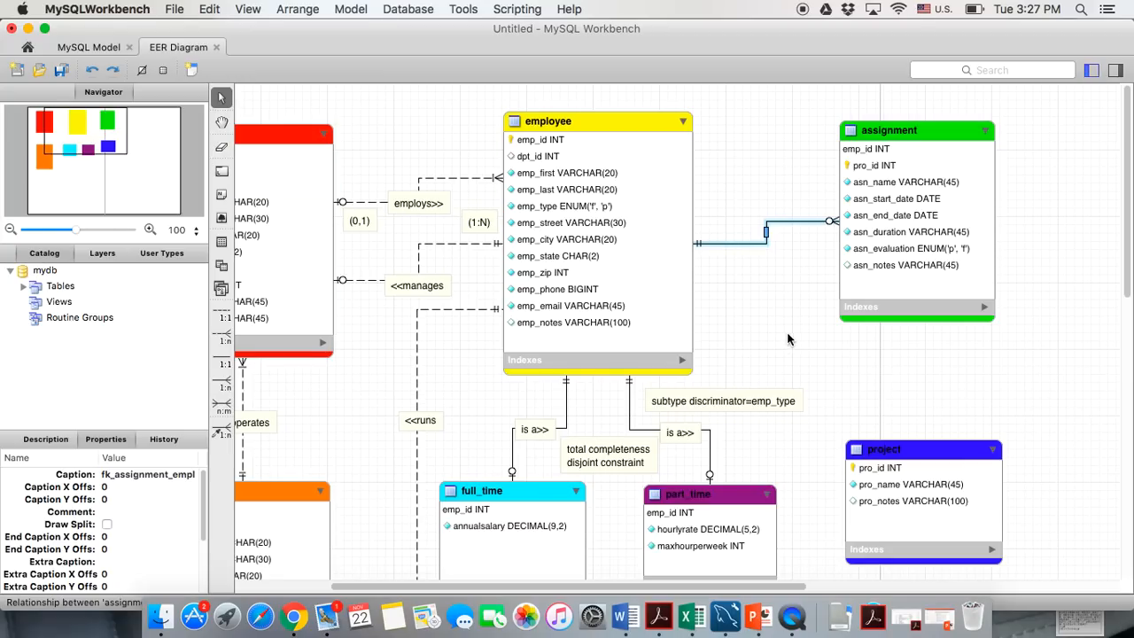
Add a '<<has' text note beside the employee–assignment relationship line
{"action": "left_click", "coordinate": [221, 194]}
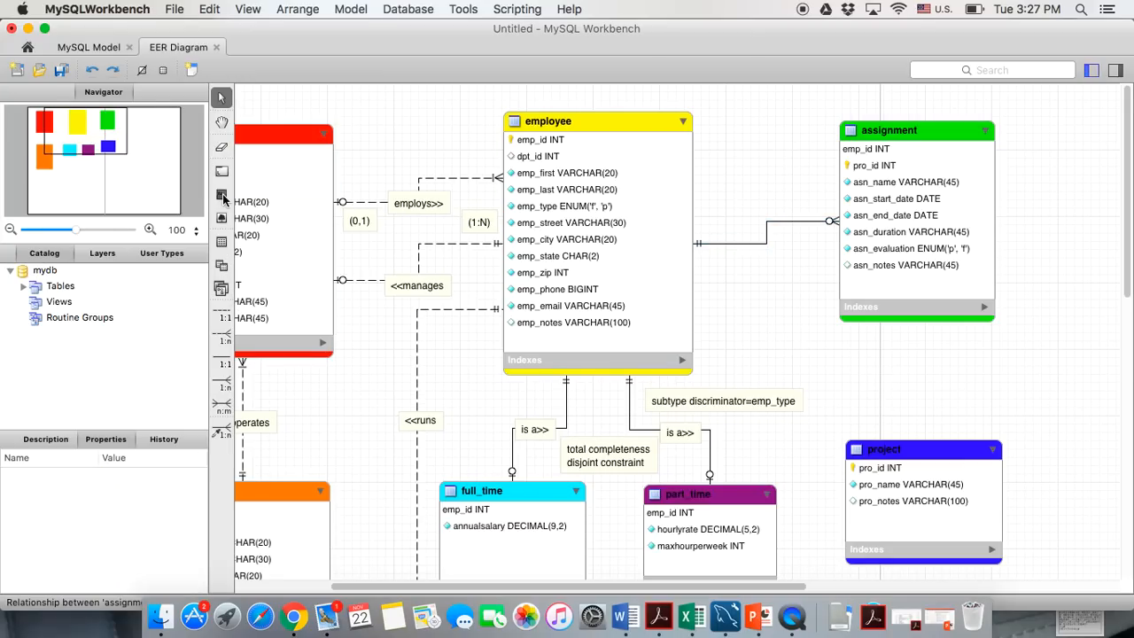
{"action": "left_click", "coordinate": [753, 232]}
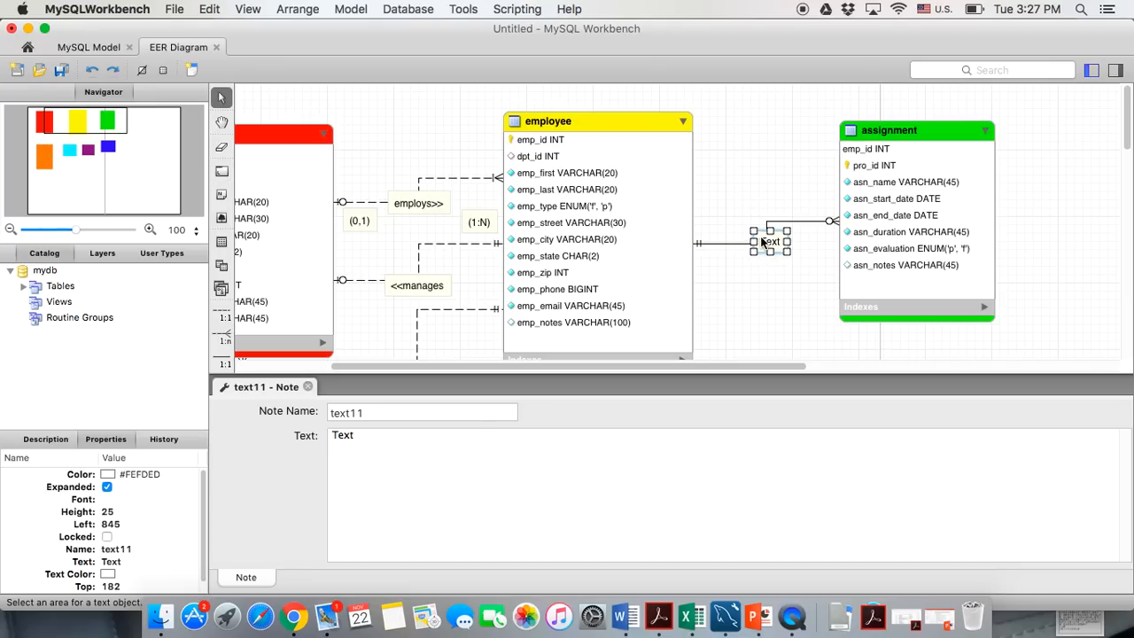
{"action": "left_click_drag", "start_coordinate": [363, 436], "coordinate": [298, 437]}
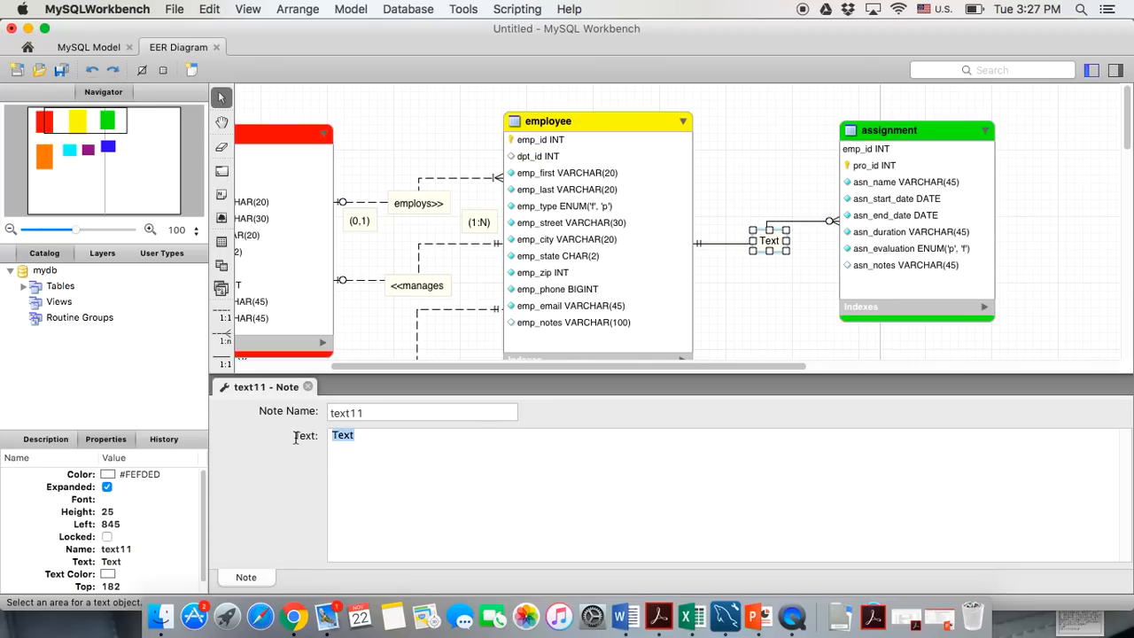
{"action": "type", "text": "<<has"}
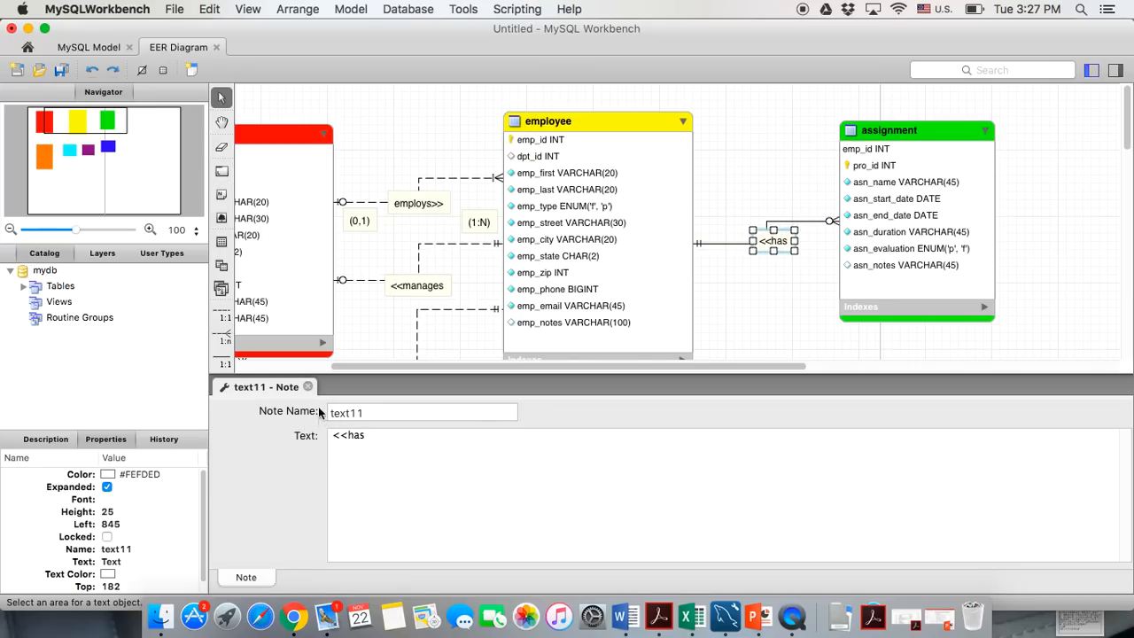
{"action": "left_click", "coordinate": [308, 387]}
{"action": "left_click", "coordinate": [776, 314]}
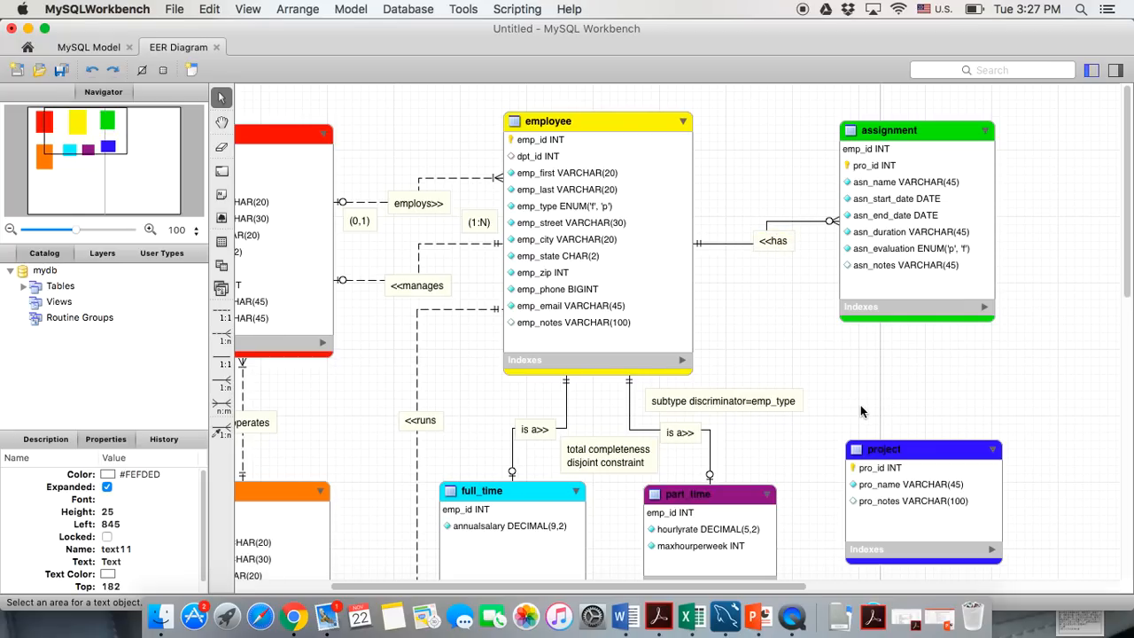
Nudge the project table slightly down
{"action": "scroll", "coordinate": [886, 441], "scroll_direction": "down", "scroll_amount": 2}
{"action": "left_click", "coordinate": [899, 425]}
{"action": "left_click_drag", "start_coordinate": [898, 422], "coordinate": [898, 428]}
{"action": "left_click", "coordinate": [997, 364]}
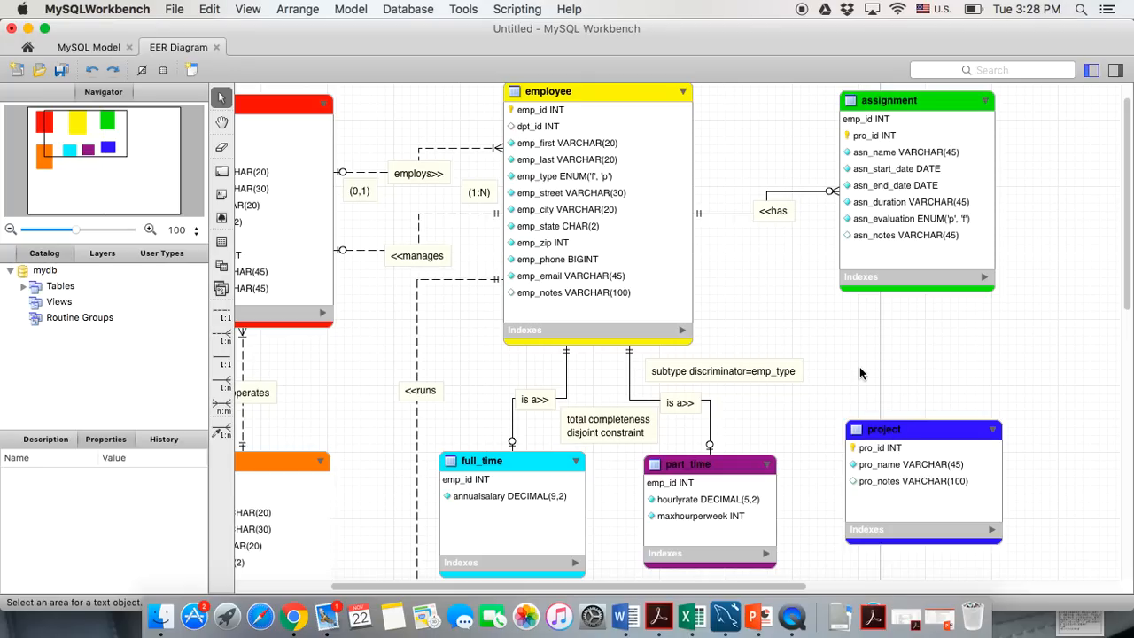
{"action": "scroll", "coordinate": [859, 373], "scroll_direction": "up", "scroll_amount": 1}
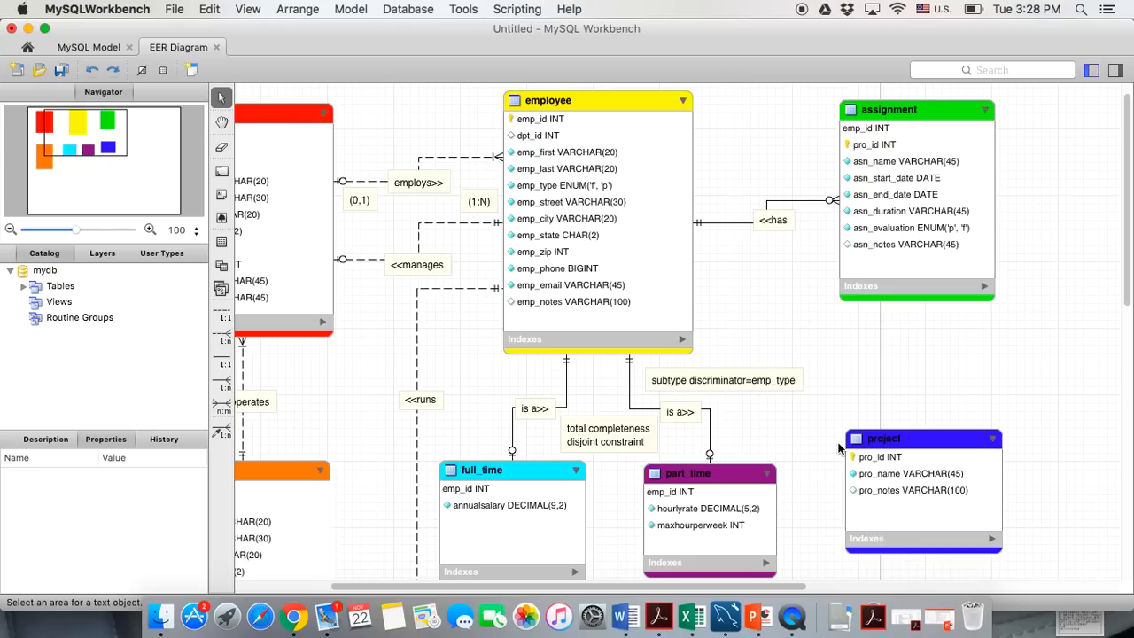
Link assignment's pro_id to project's pro_id with a relationship using existing columns
{"action": "left_click", "coordinate": [221, 431]}
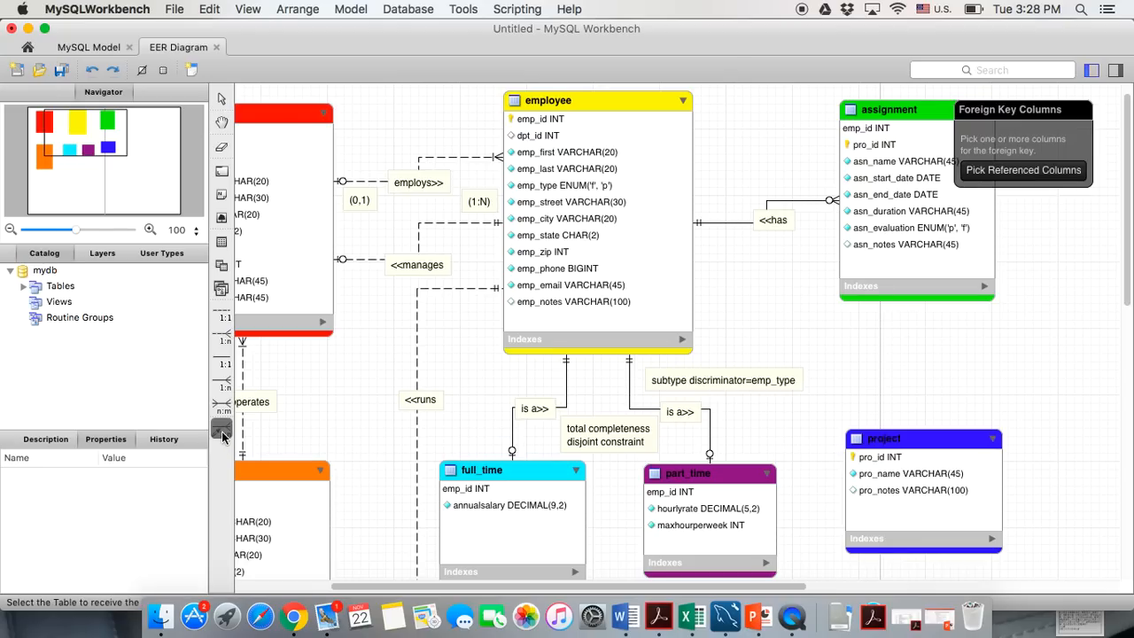
{"action": "left_click", "coordinate": [882, 147]}
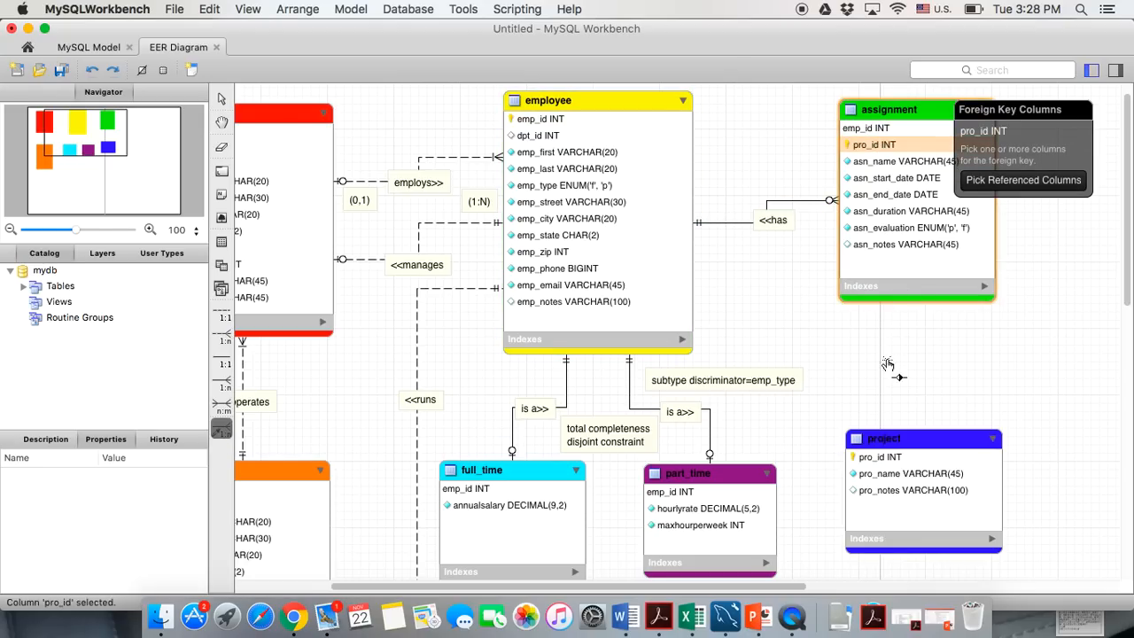
{"action": "left_click", "coordinate": [882, 460]}
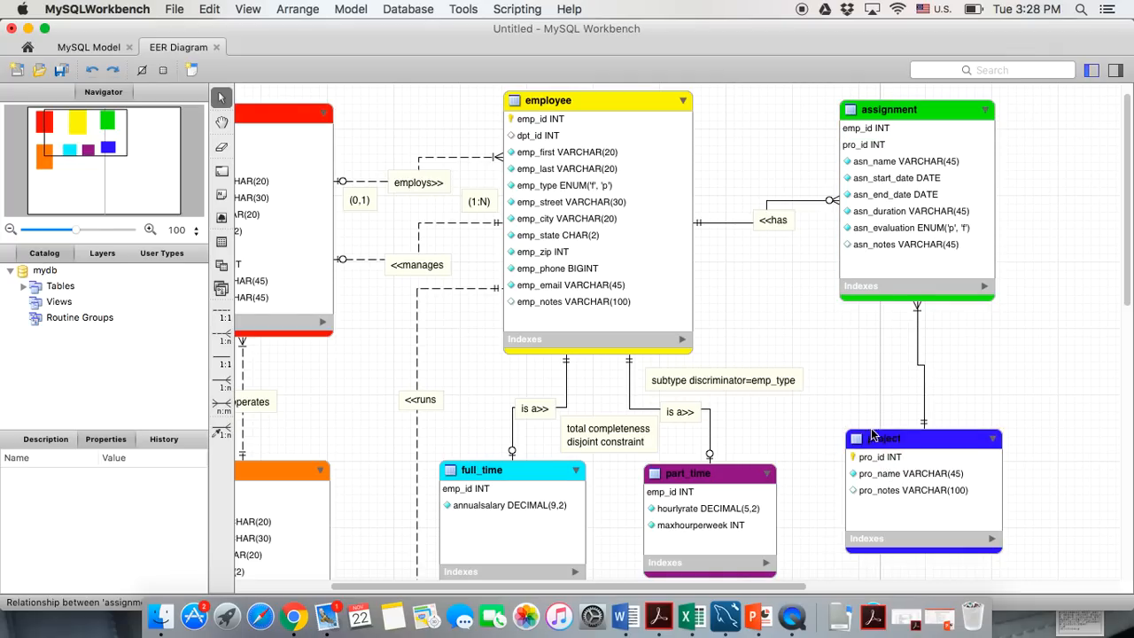
{"action": "left_click_drag", "start_coordinate": [887, 441], "coordinate": [878, 449]}
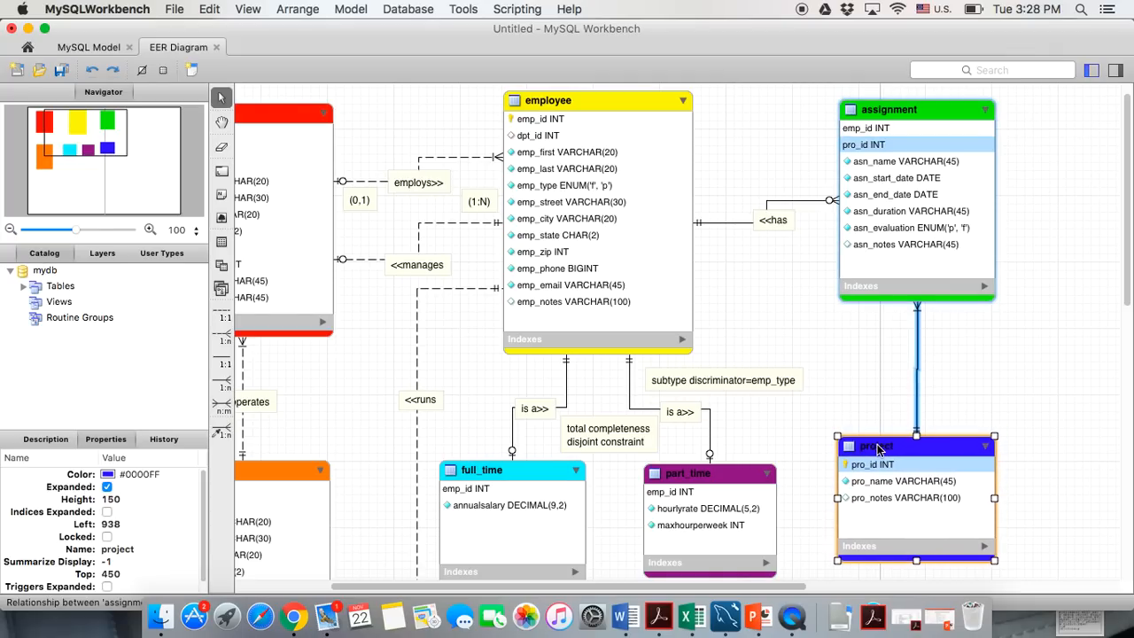
{"action": "left_click", "coordinate": [873, 354]}
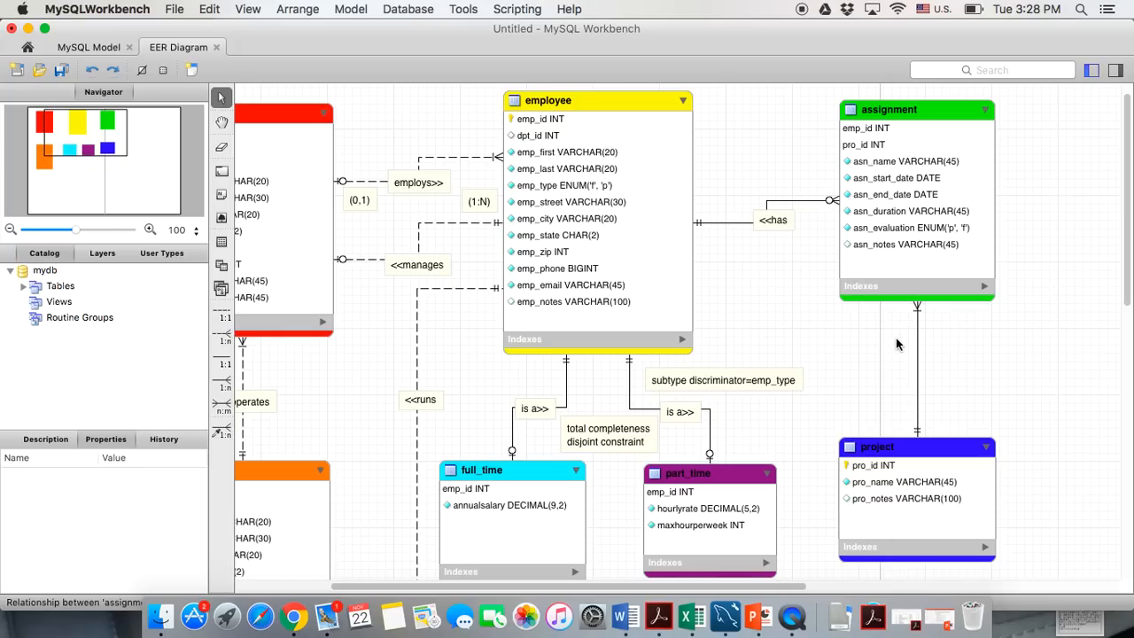
{"action": "mouse_move", "coordinate": [919, 315]}
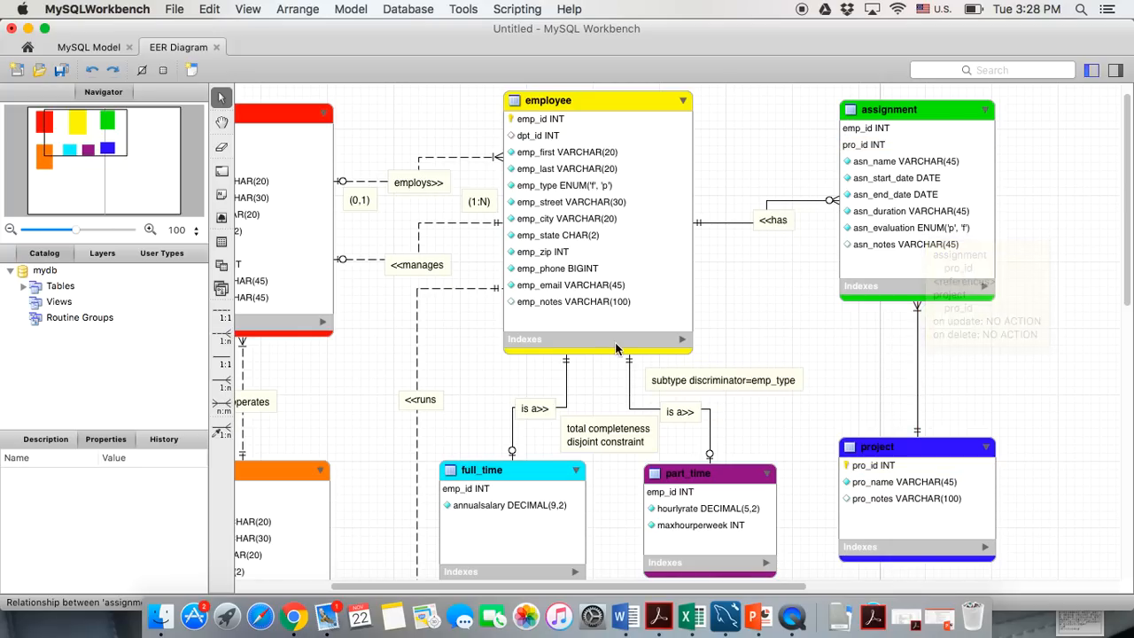
Add a 'has>>' text note between the assignment and project tables
{"action": "left_click", "coordinate": [222, 195]}
{"action": "left_click", "coordinate": [921, 370]}
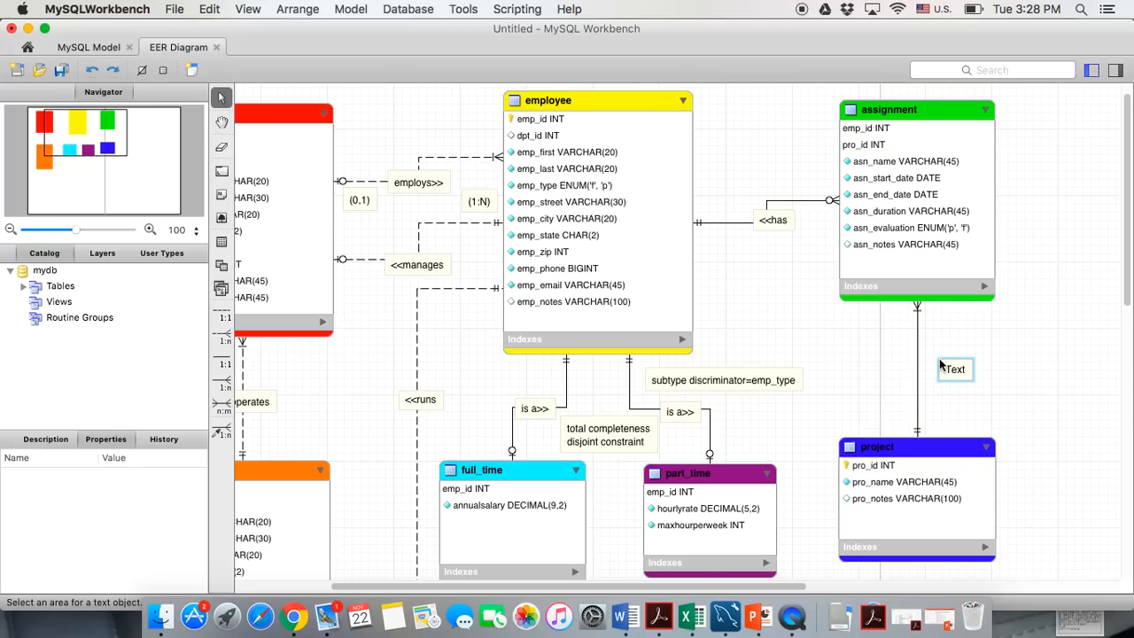
{"action": "double_click", "coordinate": [341, 435]}
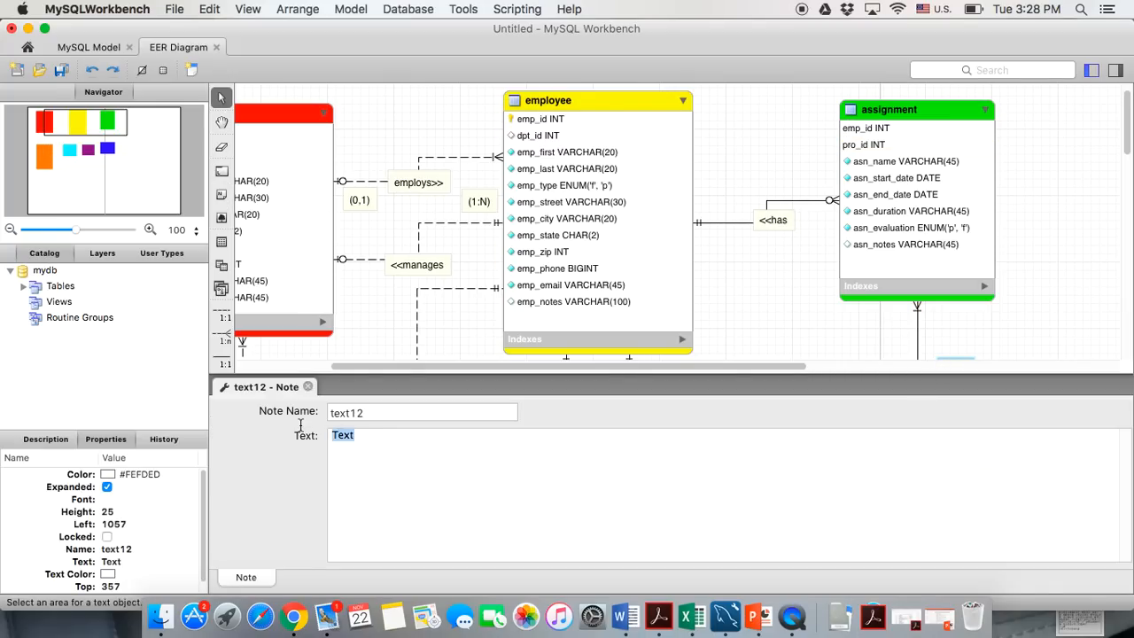
{"action": "type", "text": "has>>"}
{"action": "left_click", "coordinate": [307, 386]}
Move the 'has>>' label left onto the assignment–project relationship line
{"action": "scroll", "coordinate": [525, 430], "scroll_direction": "left", "scroll_amount": 3}
{"action": "scroll", "coordinate": [524, 430], "scroll_direction": "down", "scroll_amount": 2}
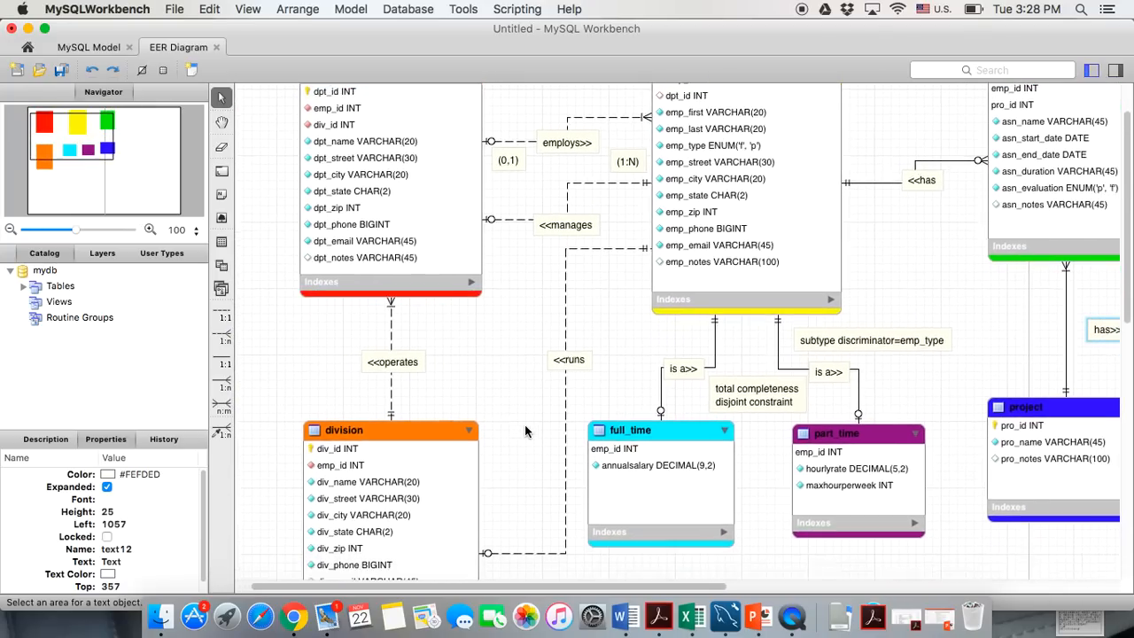
{"action": "scroll", "coordinate": [525, 424], "scroll_direction": "up", "scroll_amount": 4}
{"action": "scroll", "coordinate": [524, 424], "scroll_direction": "right", "scroll_amount": 2}
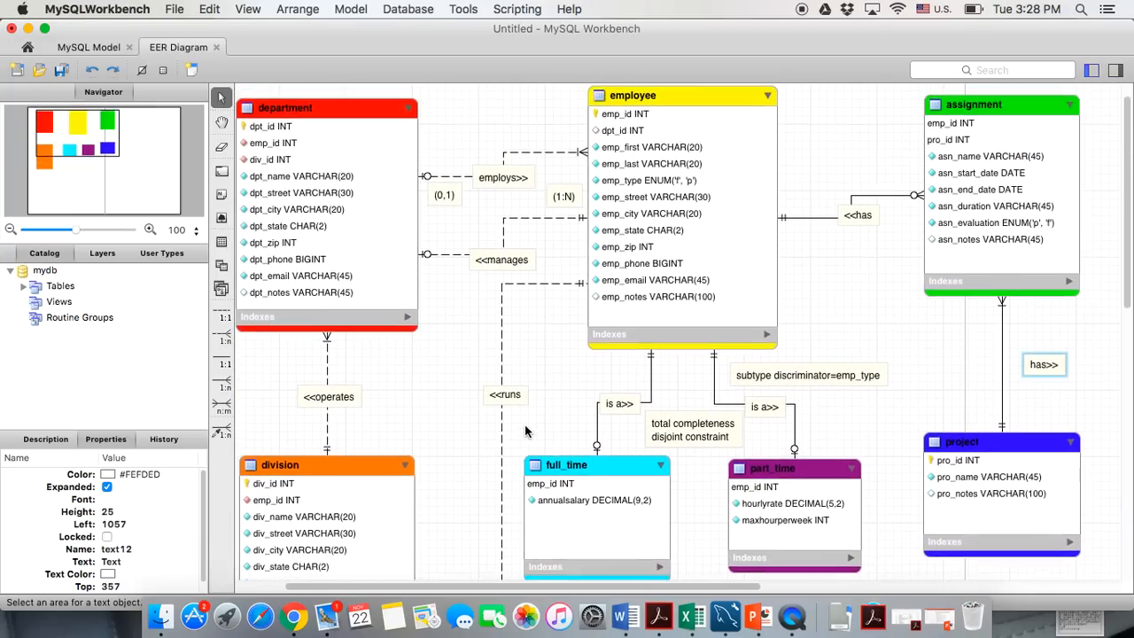
{"action": "left_click_drag", "start_coordinate": [1054, 390], "coordinate": [1009, 391]}
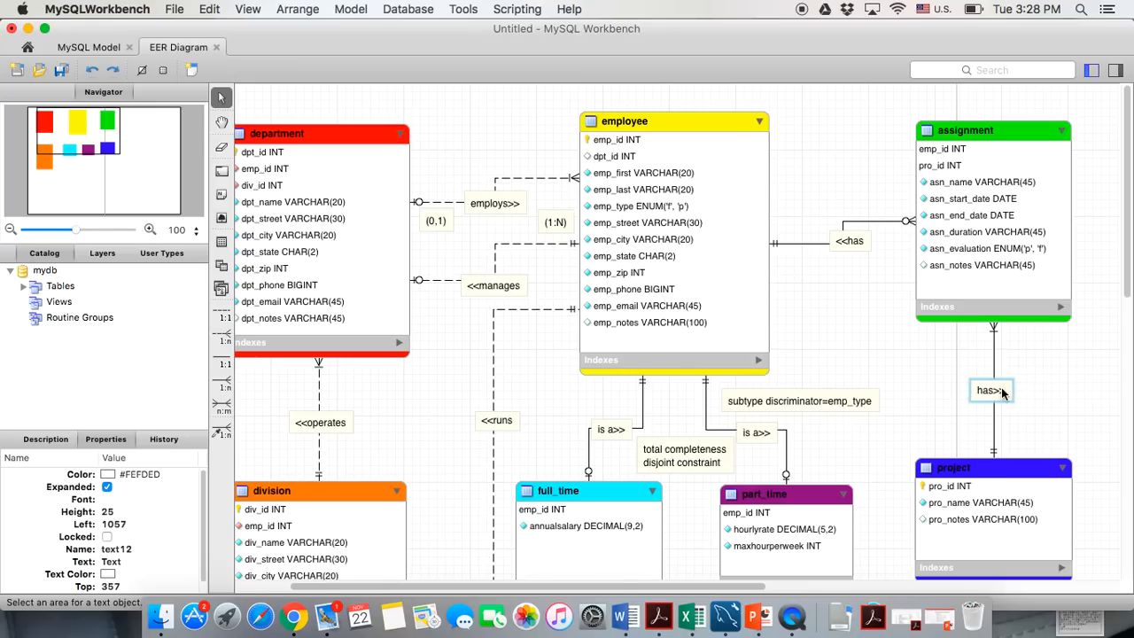
{"action": "right_click", "coordinate": [931, 396]}
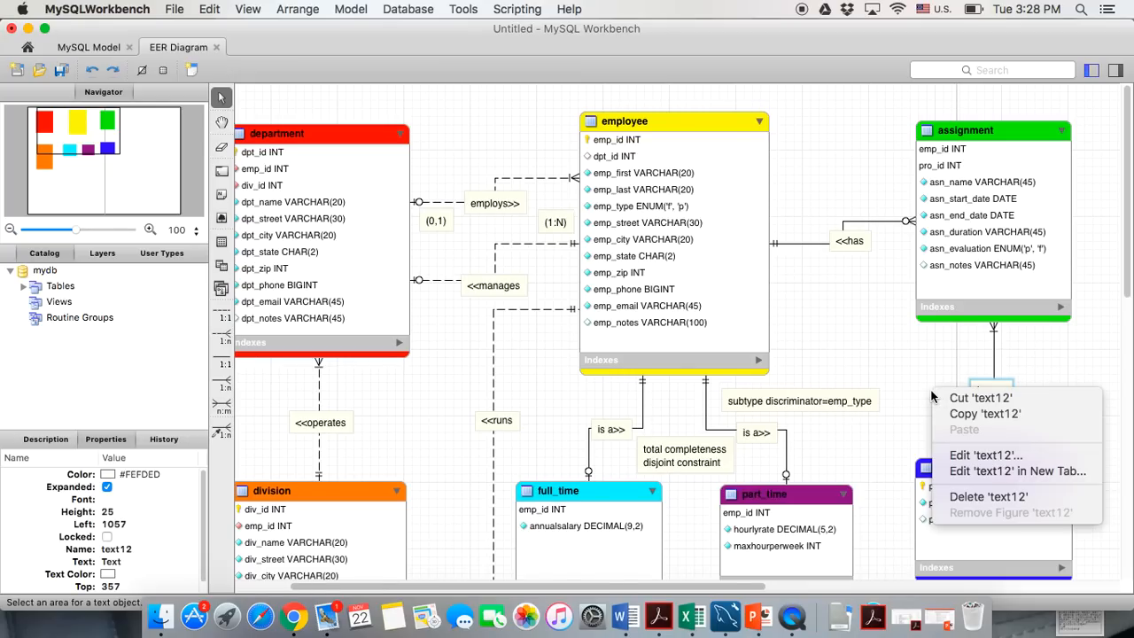
{"action": "left_click", "coordinate": [856, 360]}
{"action": "scroll", "coordinate": [857, 359], "scroll_direction": "left", "scroll_amount": 2}
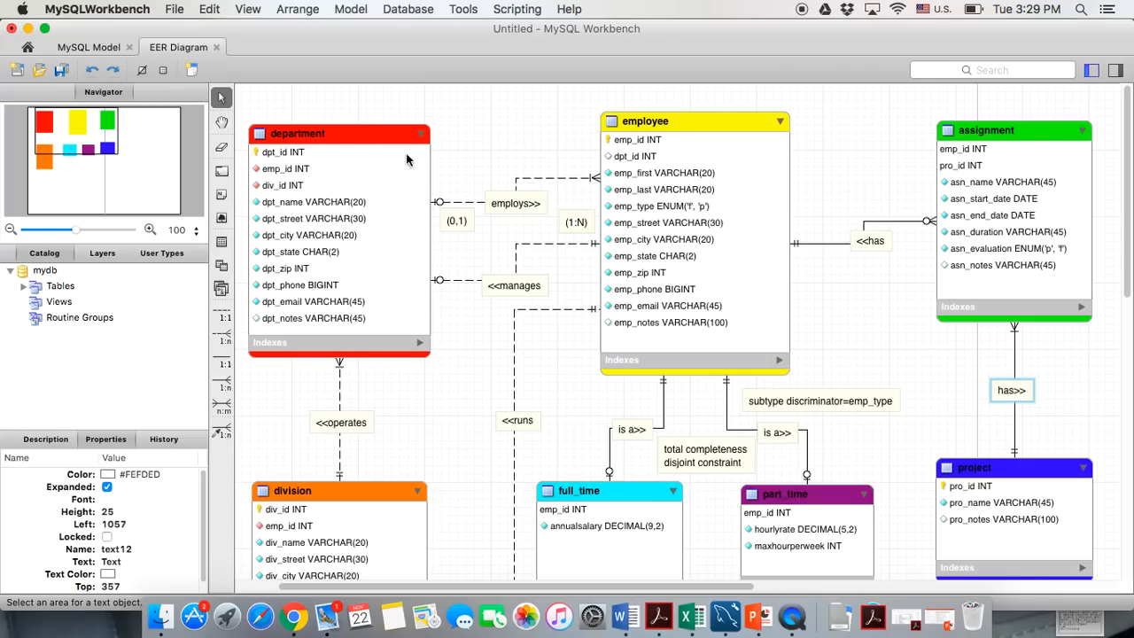
Open the department table's Inserts tab for entering sample rows
{"action": "scroll", "coordinate": [448, 352], "scroll_direction": "down", "scroll_amount": 5}
{"action": "scroll", "coordinate": [447, 352], "scroll_direction": "up", "scroll_amount": 3}
{"action": "scroll", "coordinate": [447, 352], "scroll_direction": "down", "scroll_amount": 4}
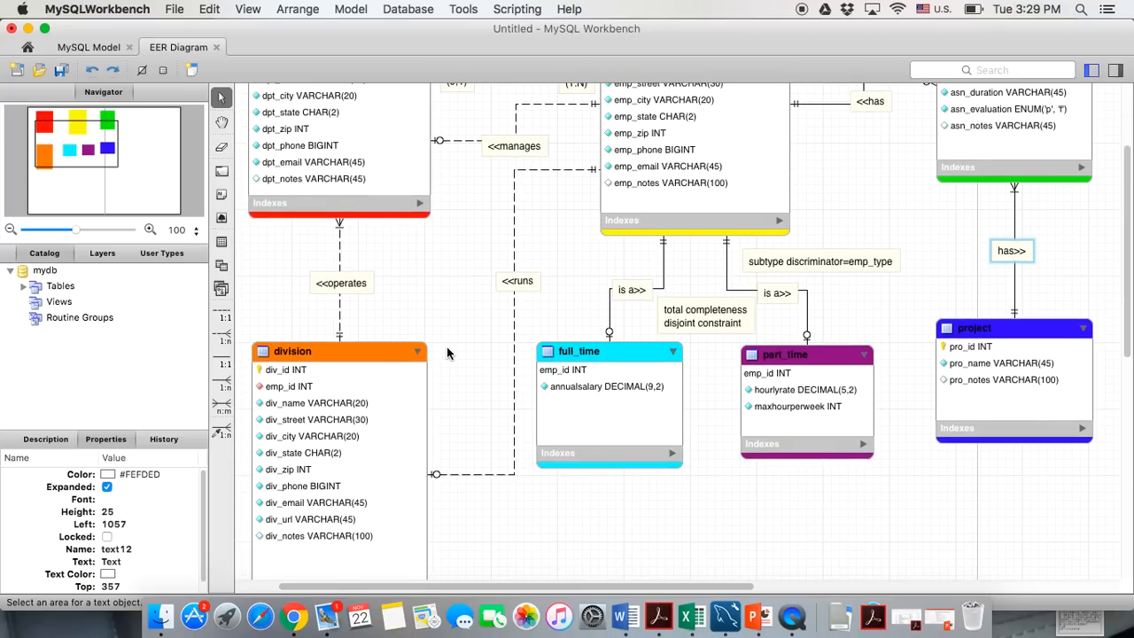
{"action": "scroll", "coordinate": [447, 353], "scroll_direction": "up", "scroll_amount": 6}
{"action": "left_click", "coordinate": [303, 134]}
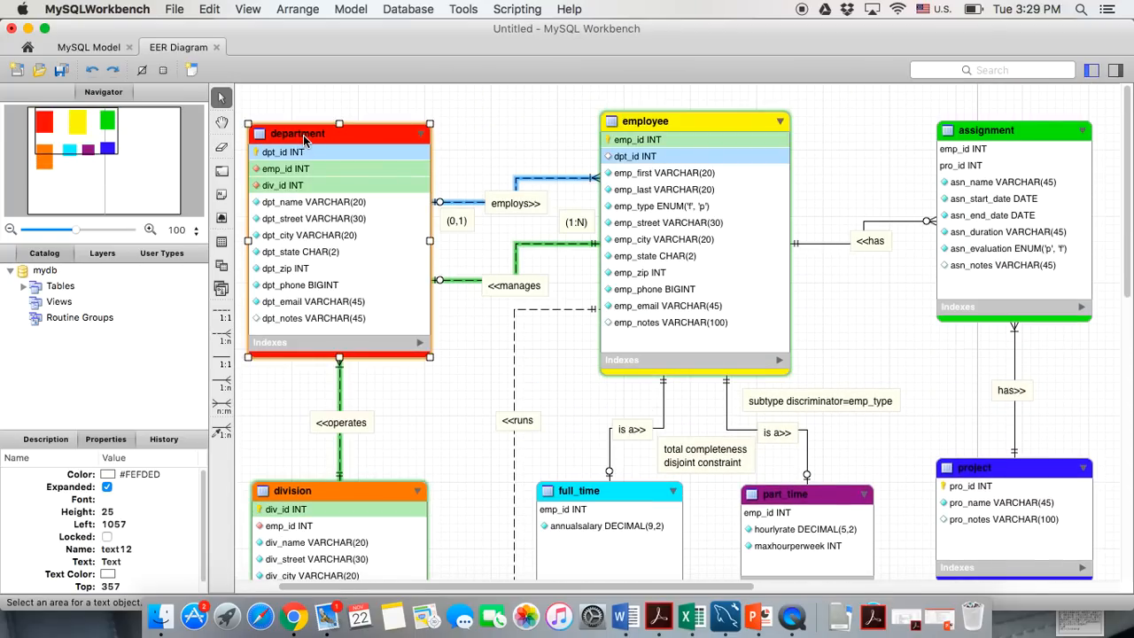
{"action": "double_click", "coordinate": [303, 134]}
{"action": "left_click", "coordinate": [617, 577]}
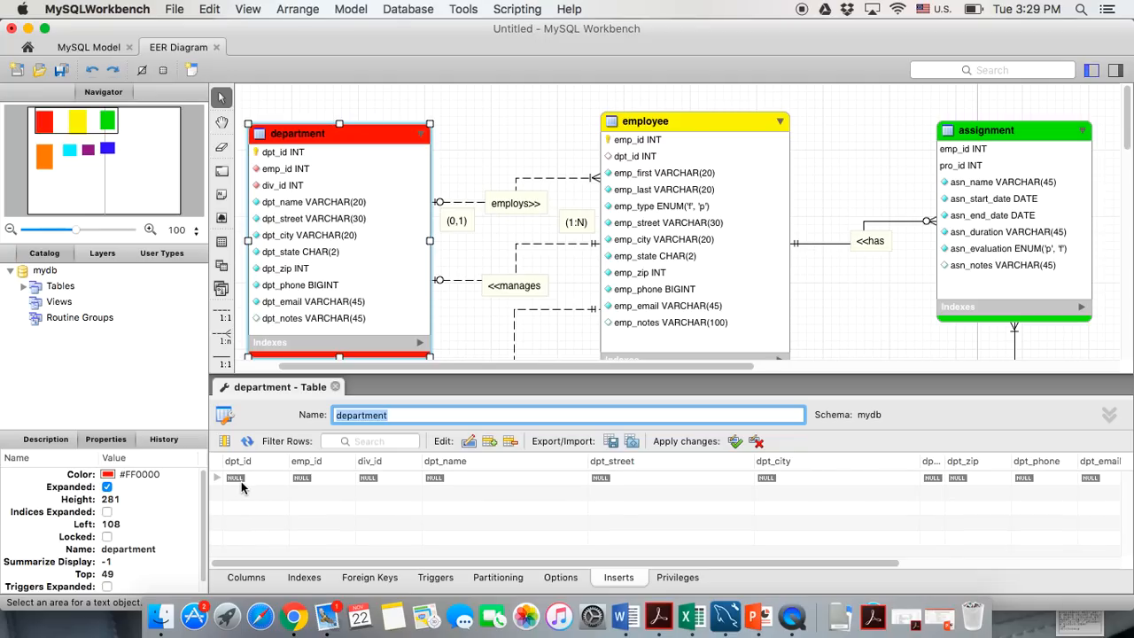
Enter row 1 with dpt_id 1, emp_id 1, div_id 1 and dpt_name 'sales'
{"action": "left_click", "coordinate": [246, 479]}
{"action": "double_click", "coordinate": [246, 483]}
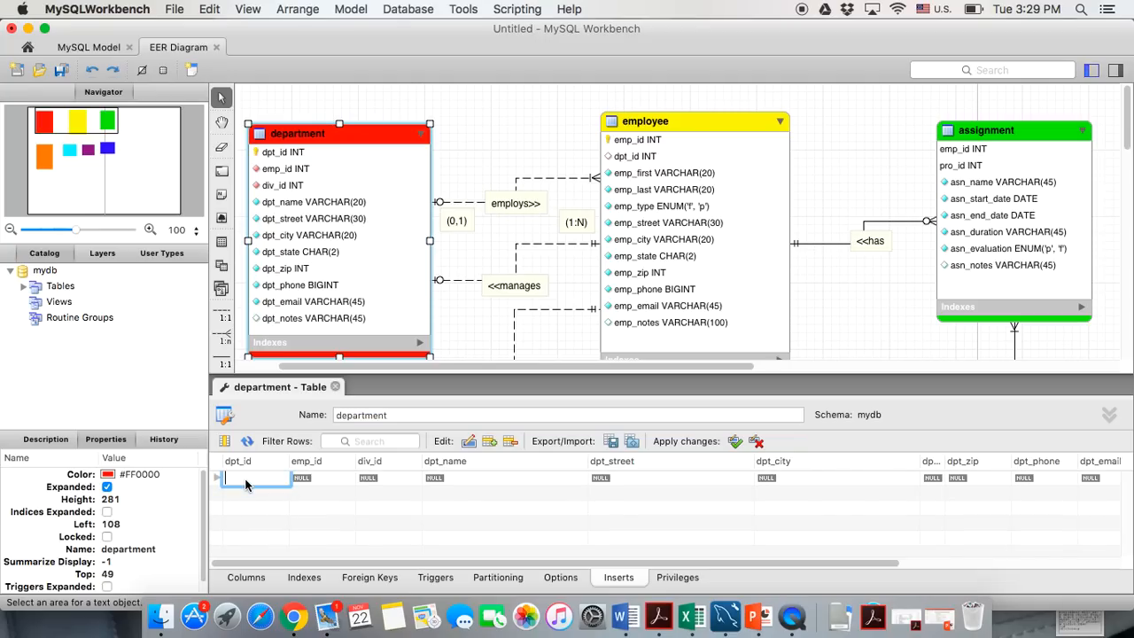
{"action": "type", "text": "1"}
{"action": "left_click", "coordinate": [305, 479]}
{"action": "double_click", "coordinate": [305, 479]}
{"action": "type", "text": "1"}
{"action": "left_click", "coordinate": [372, 480]}
{"action": "double_click", "coordinate": [372, 479]}
{"action": "type", "text": "1"}
{"action": "left_click", "coordinate": [383, 513]}
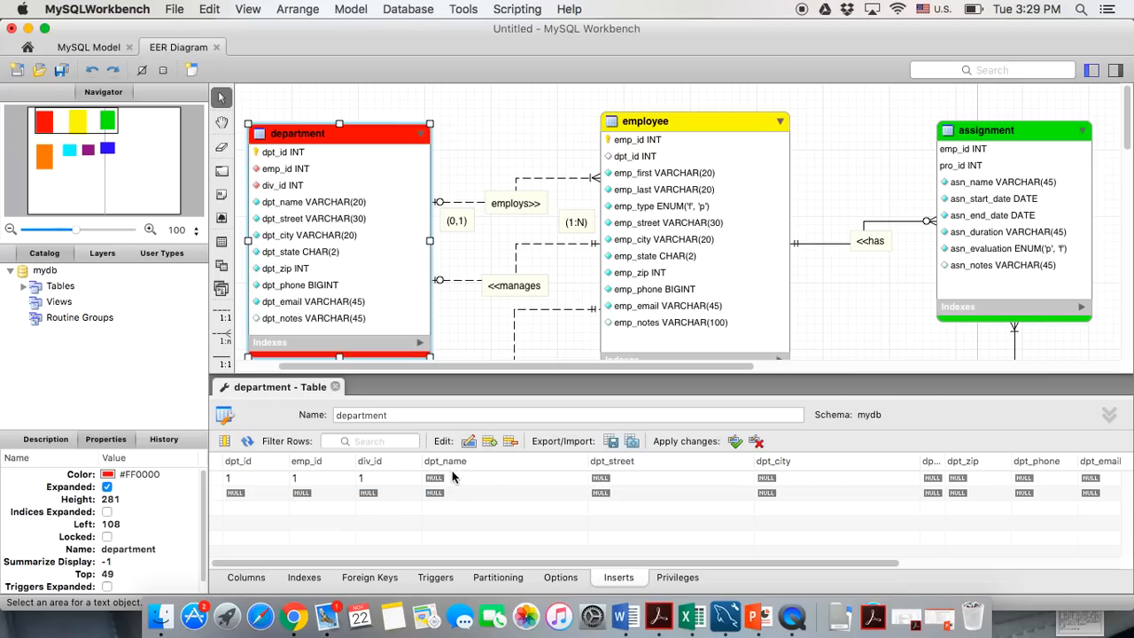
{"action": "double_click", "coordinate": [450, 481]}
{"action": "type", "text": "sales"}
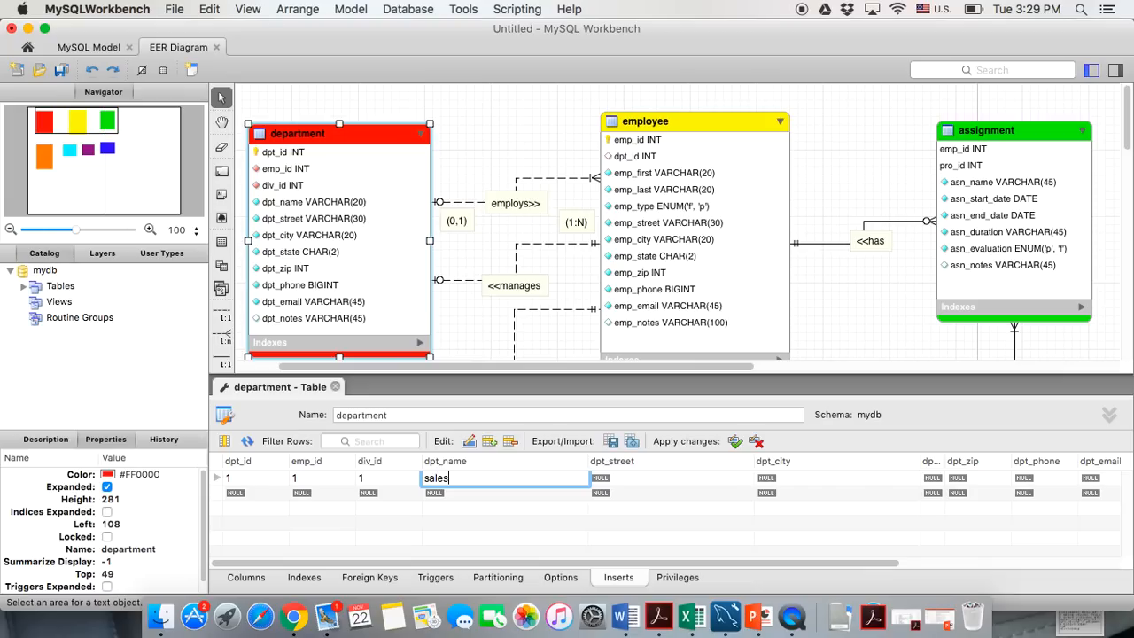
Fill row 1's street and the city Tallahassee, narrowing the dpt_city column
{"action": "double_click", "coordinate": [616, 482]}
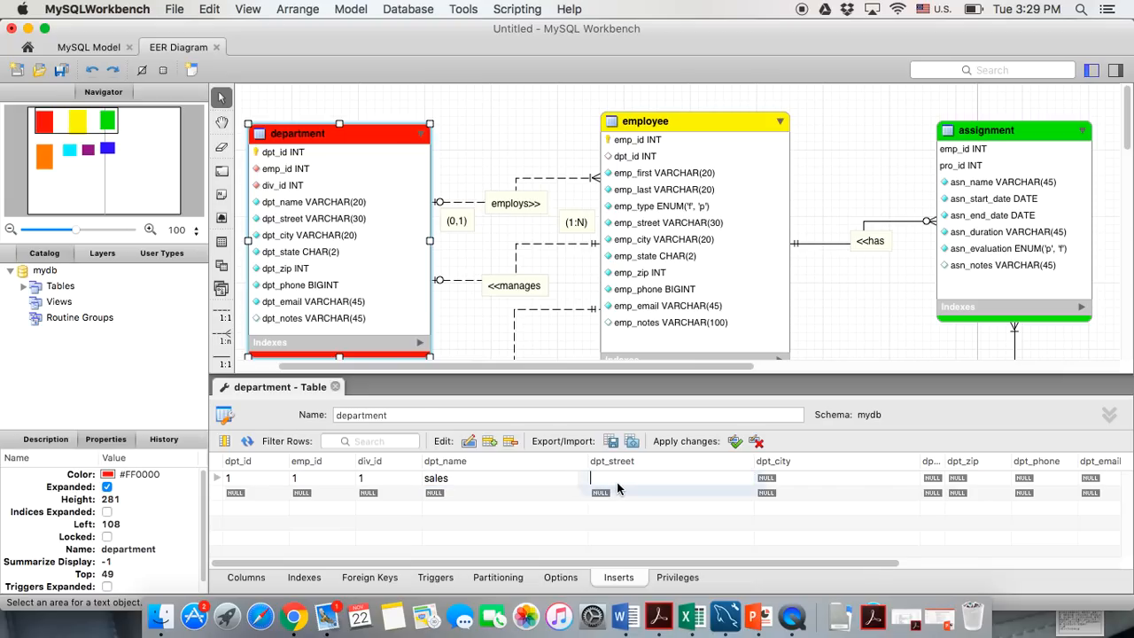
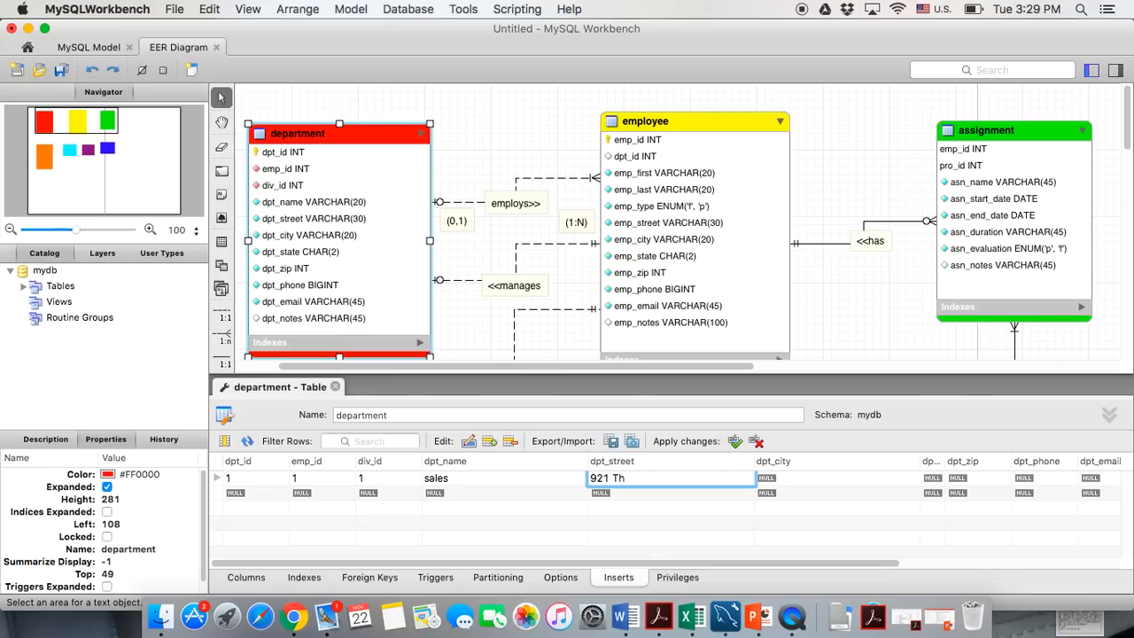
{"action": "left_click", "coordinate": [782, 479]}
{"action": "double_click", "coordinate": [782, 480]}
{"action": "type", "text": "Talla"}
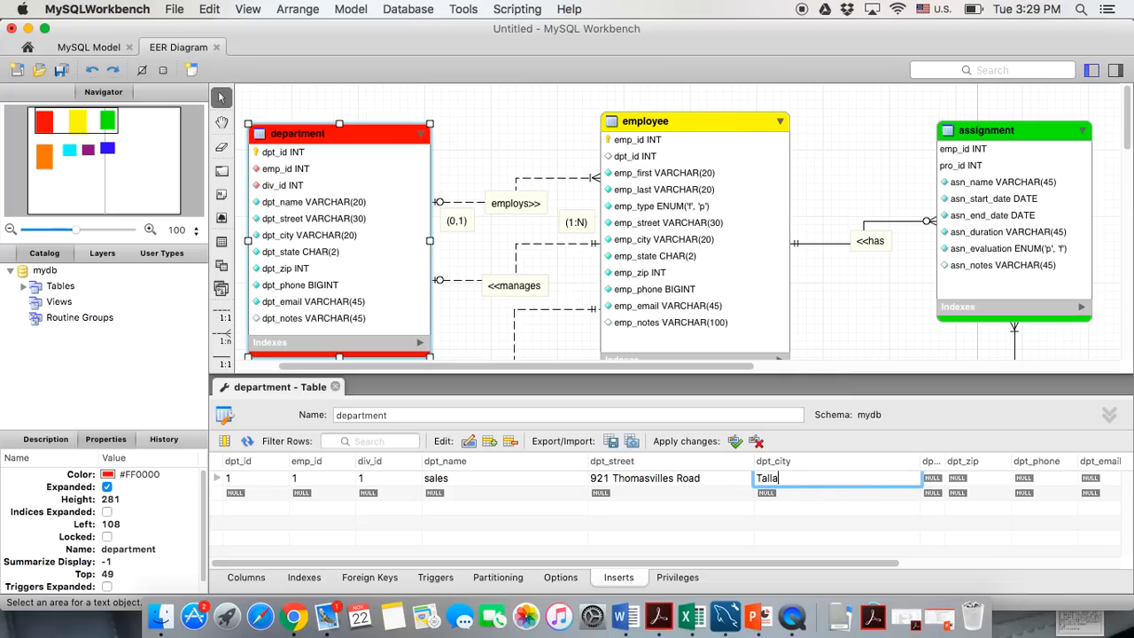
{"action": "type", "text": "hassee"}
{"action": "mouse_move", "coordinate": [922, 460]}
{"action": "left_mouse_down"}
{"action": "mouse_move", "coordinate": [845, 461]}
{"action": "mouse_move", "coordinate": [916, 461]}
{"action": "left_mouse_up"}
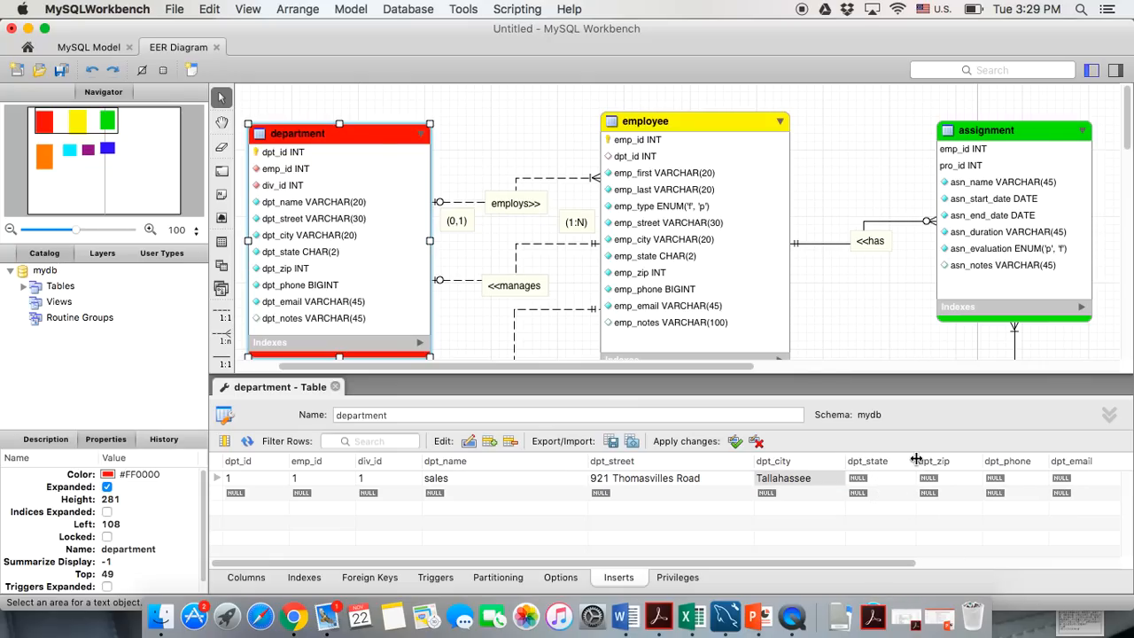
Fill row 1's state FL, zip code, phone number and e-mail address
{"action": "left_click", "coordinate": [866, 479]}
{"action": "left_click", "coordinate": [865, 479]}
{"action": "type", "text": "FL"}
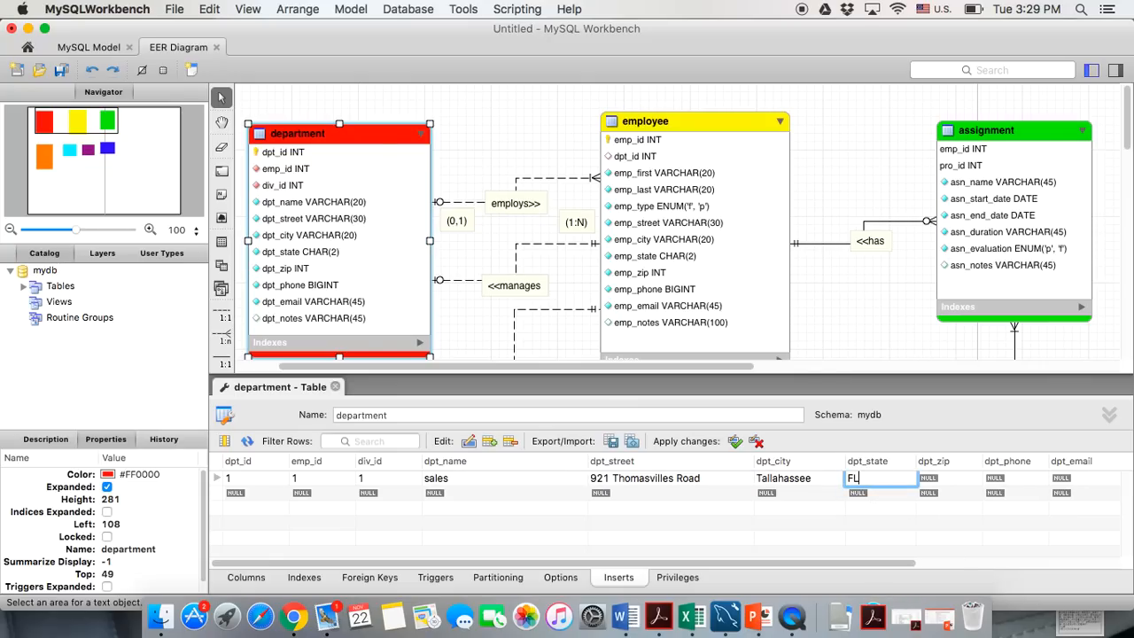
{"action": "left_click", "coordinate": [943, 479]}
{"action": "left_click", "coordinate": [943, 479]}
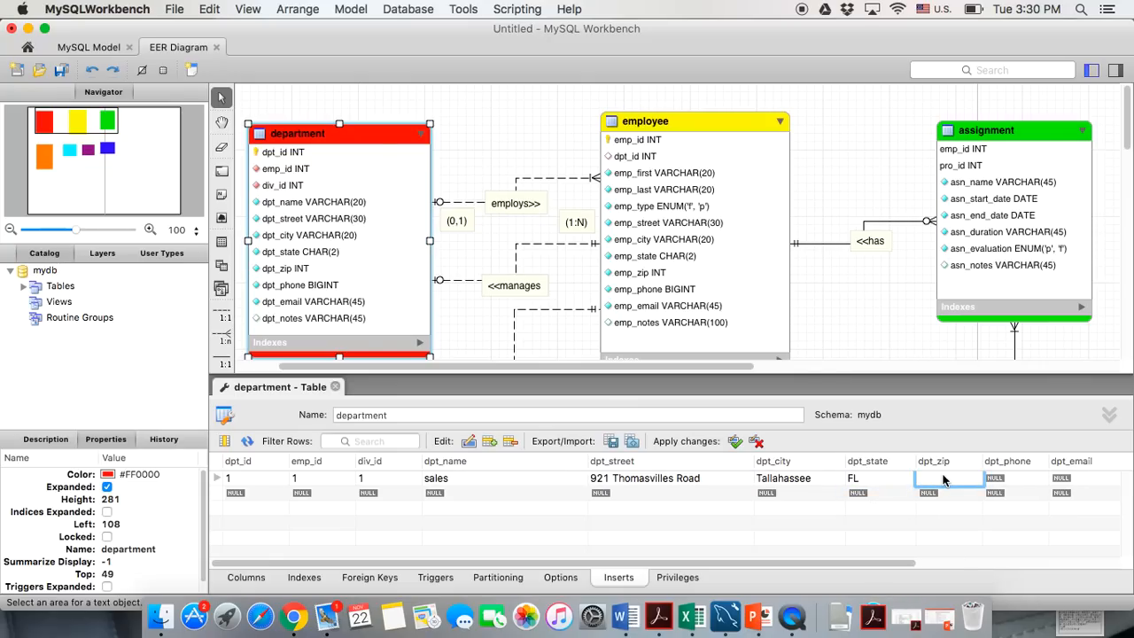
{"action": "type", "text": "32303"}
{"action": "left_click", "coordinate": [1013, 484]}
{"action": "left_click", "coordinate": [1012, 484]}
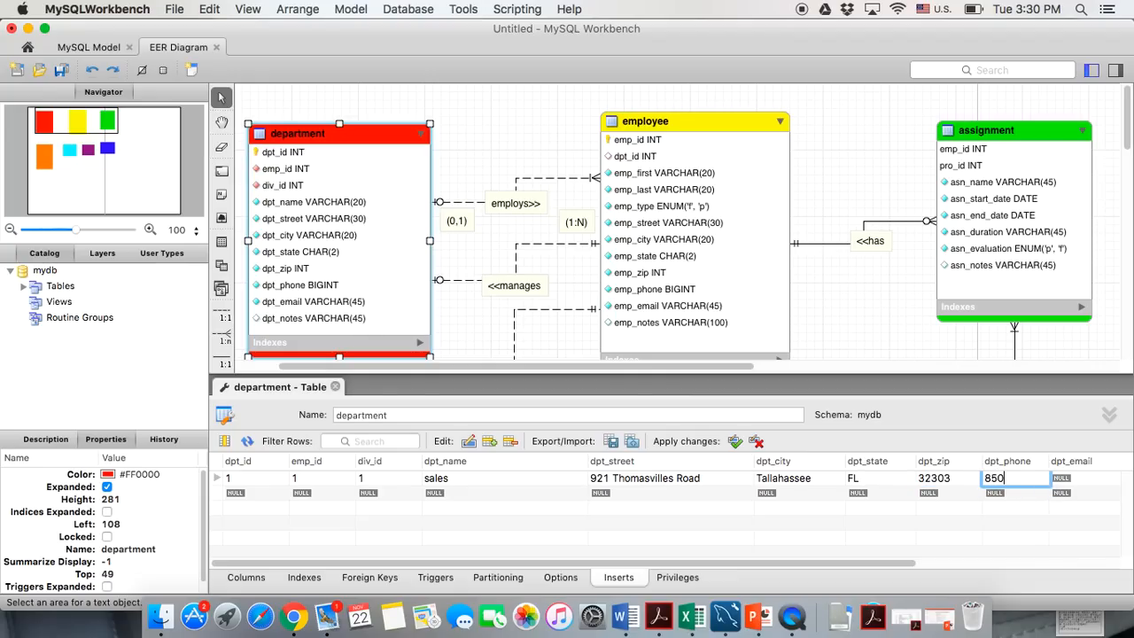
{"action": "left_click", "coordinate": [1084, 481]}
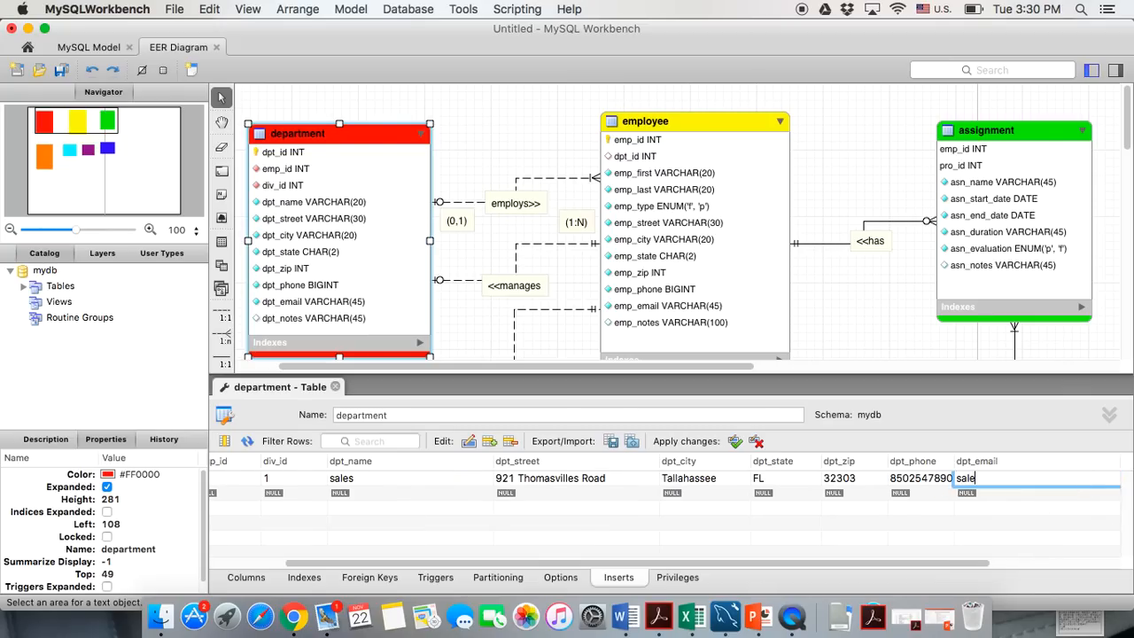
{"action": "left_click", "coordinate": [873, 528]}
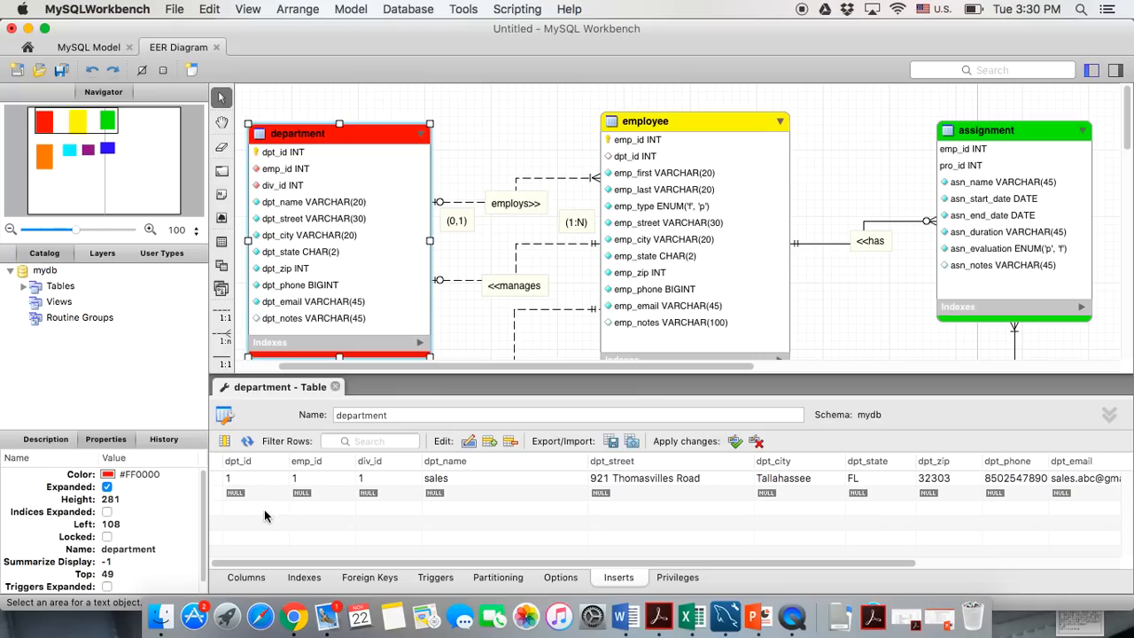
Enter row 2 with dpt_id 2, emp_id 2, a div_id and dpt_name 'services'
{"action": "left_click", "coordinate": [232, 495]}
{"action": "type", "text": "2"}
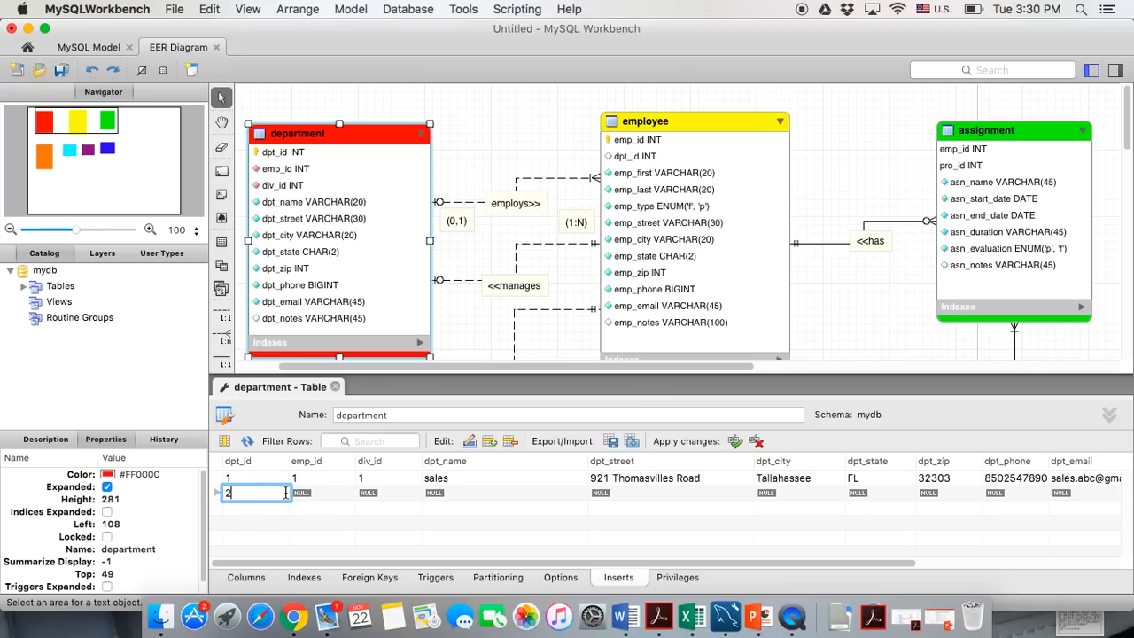
{"action": "left_click", "coordinate": [304, 496]}
{"action": "type", "text": "2"}
{"action": "left_click", "coordinate": [363, 495]}
{"action": "type", "text": "2"}
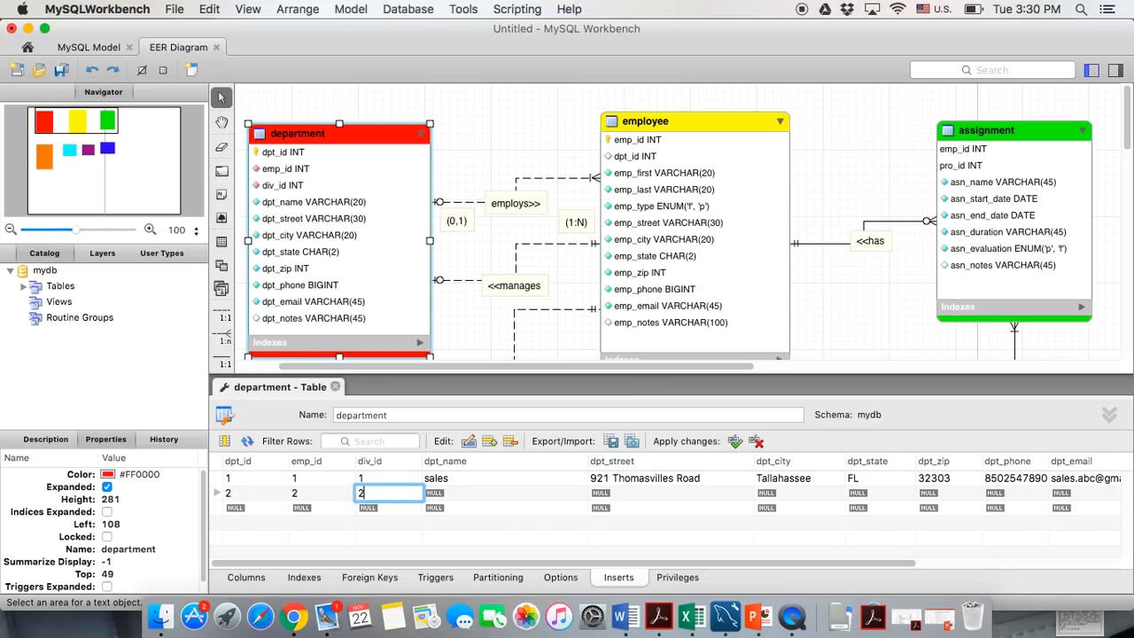
{"action": "left_click", "coordinate": [448, 498]}
{"action": "type", "text": "ser"}
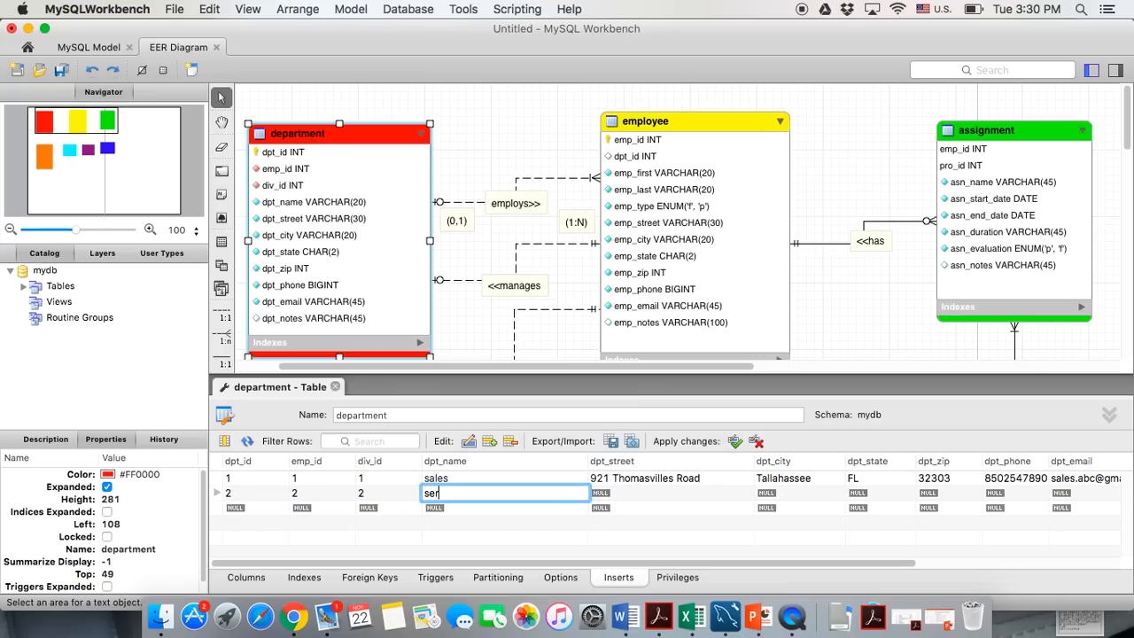
{"action": "type", "text": "vices"}
Fill row 2's street, city Tallahassee, state FL and zip code
{"action": "left_click", "coordinate": [610, 502]}
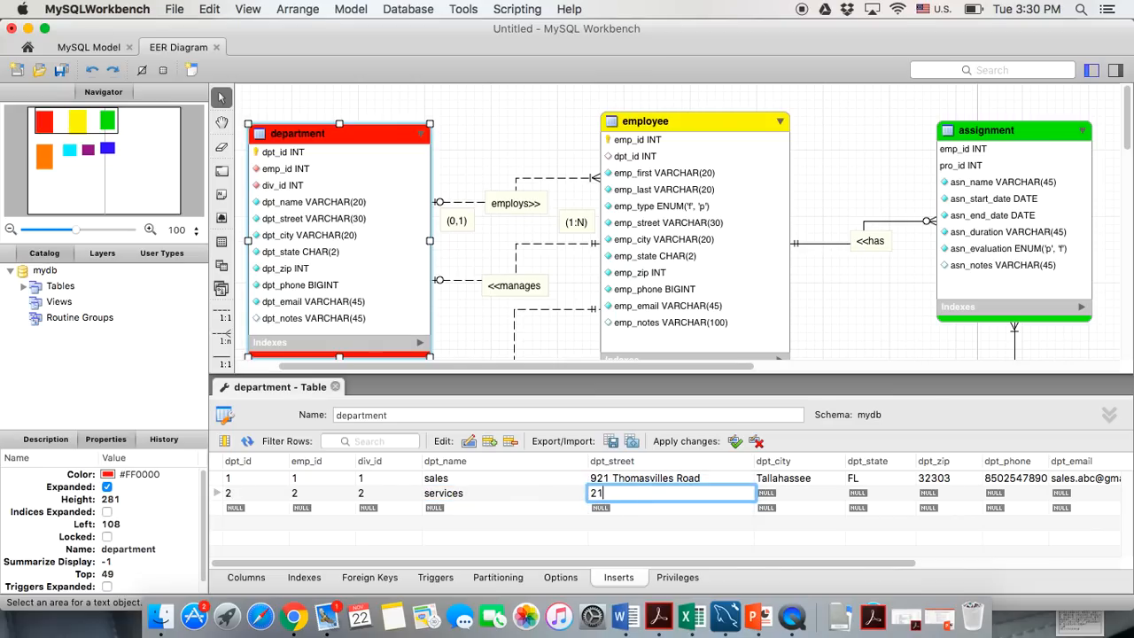
{"action": "left_click", "coordinate": [775, 494]}
{"action": "type", "text": "Tallahassee"}
{"action": "double_click", "coordinate": [875, 492]}
{"action": "type", "text": "FL"}
{"action": "double_click", "coordinate": [928, 492]}
{"action": "type", "text": "32301"}
Fill row 2's phone number and e-mail address
{"action": "double_click", "coordinate": [1026, 496]}
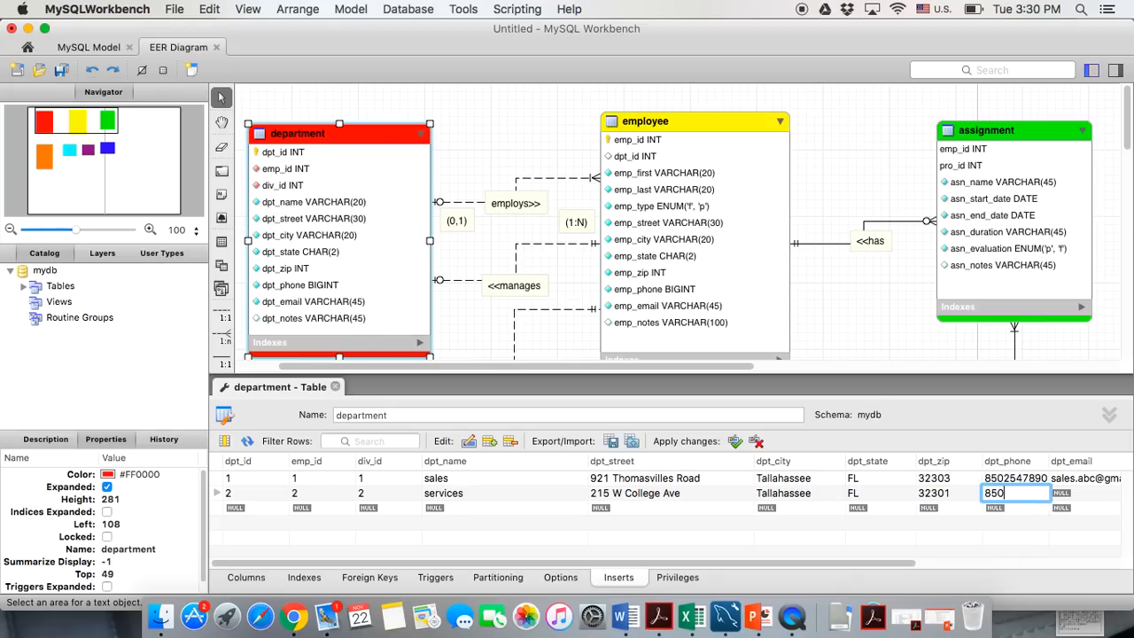
{"action": "key", "text": "Tab"}
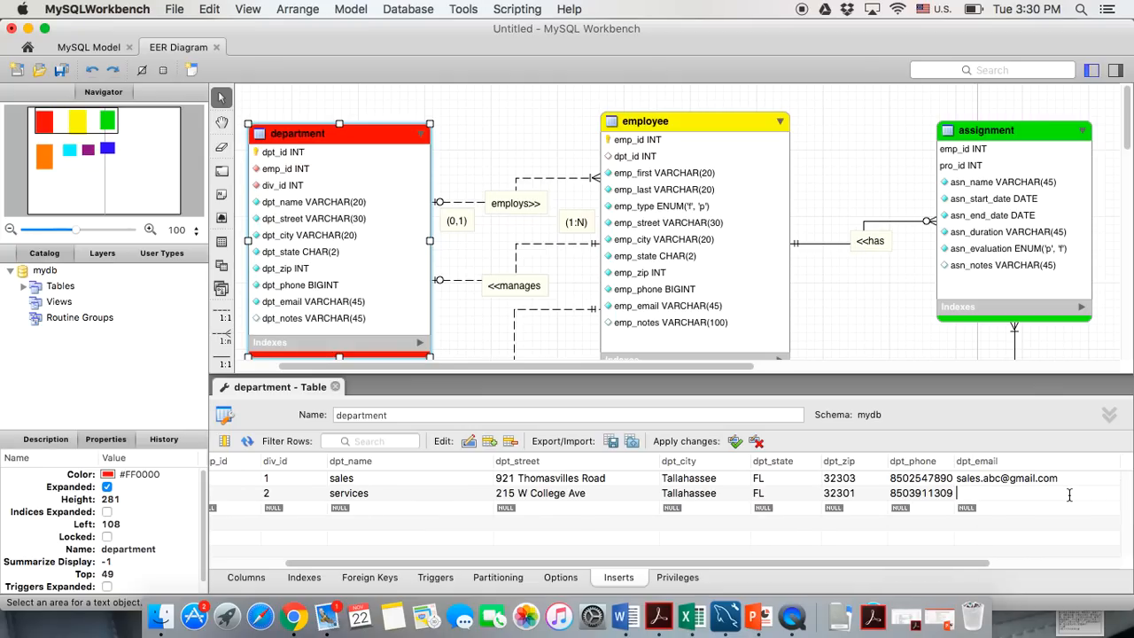
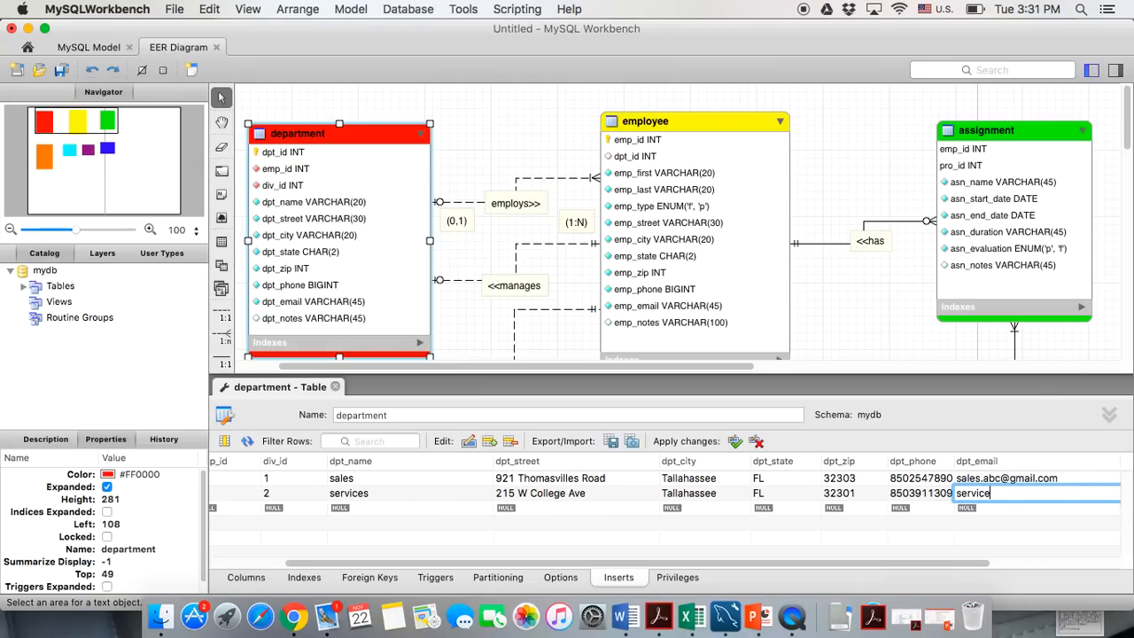
{"action": "left_click", "coordinate": [663, 535]}
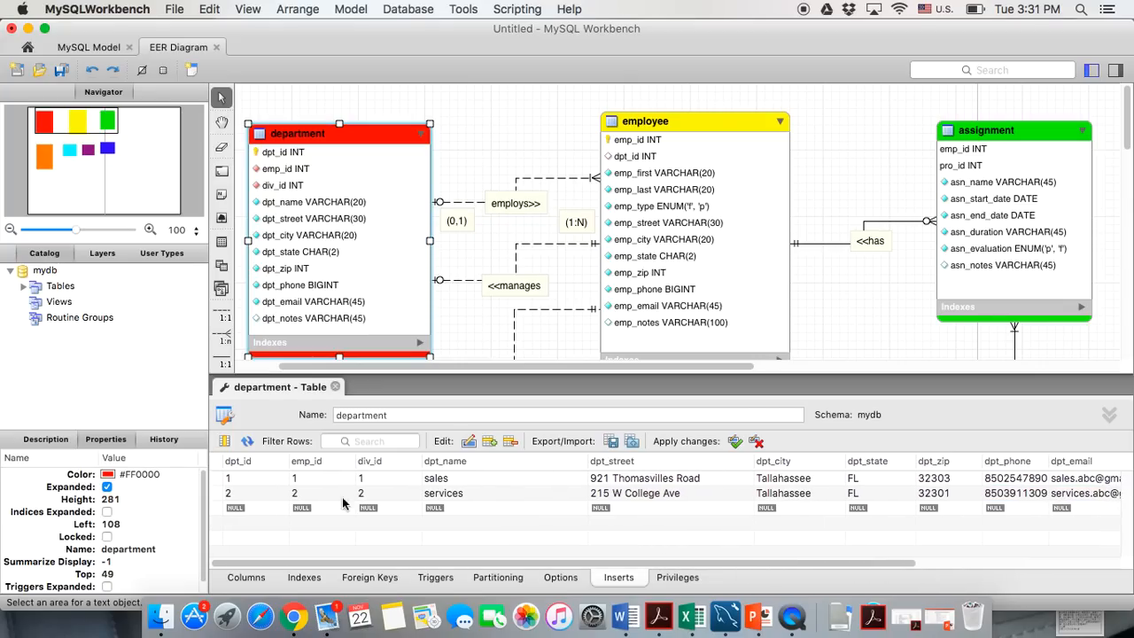
Enter row 3 with dpt_id 3, emp_id 3, div_id 3 and dpt_name 'finances'
{"action": "left_click", "coordinate": [241, 507]}
{"action": "left_click", "coordinate": [240, 507]}
{"action": "type", "text": "3"}
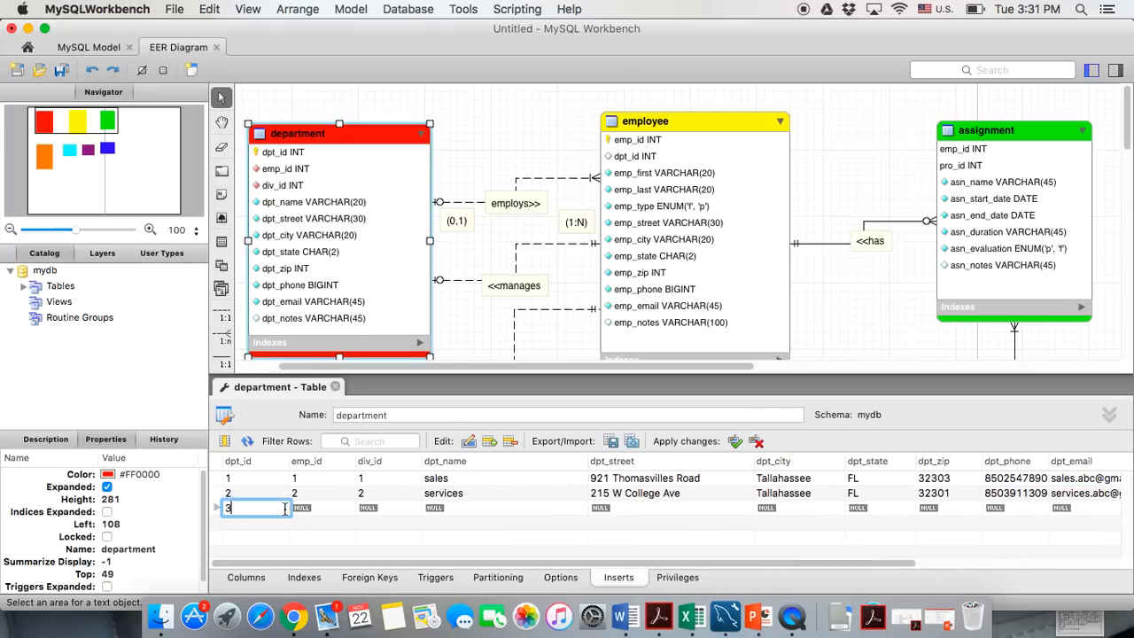
{"action": "left_click", "coordinate": [306, 512]}
{"action": "type", "text": "3"}
{"action": "left_click", "coordinate": [368, 512]}
{"action": "type", "text": "3"}
{"action": "left_click", "coordinate": [433, 512]}
{"action": "left_click", "coordinate": [433, 512]}
{"action": "type", "text": "123"}
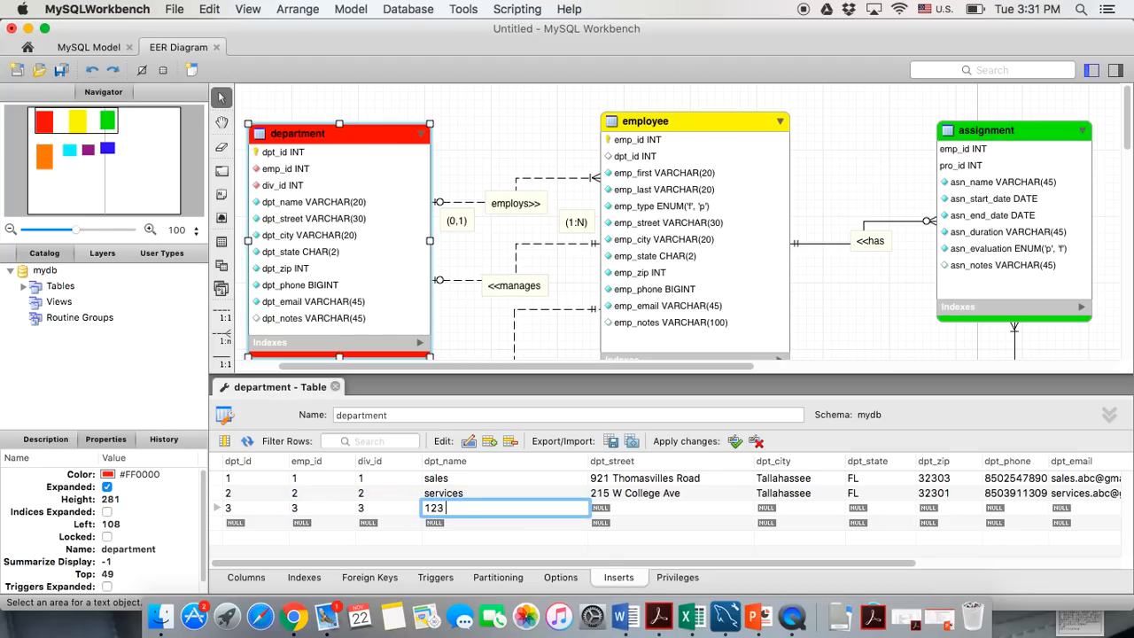
{"action": "key", "text": "BackSpace"}
{"action": "key", "text": "BackSpace"}
{"action": "key", "text": "BackSpace"}
{"action": "key", "text": "BackSpace"}
{"action": "key", "text": "BackSpace"}
{"action": "key", "text": "BackSpace"}
{"action": "type", "text": "finances"}
Fill row 3's street, city Tallahassee, state FL and zip code
{"action": "left_click", "coordinate": [597, 508]}
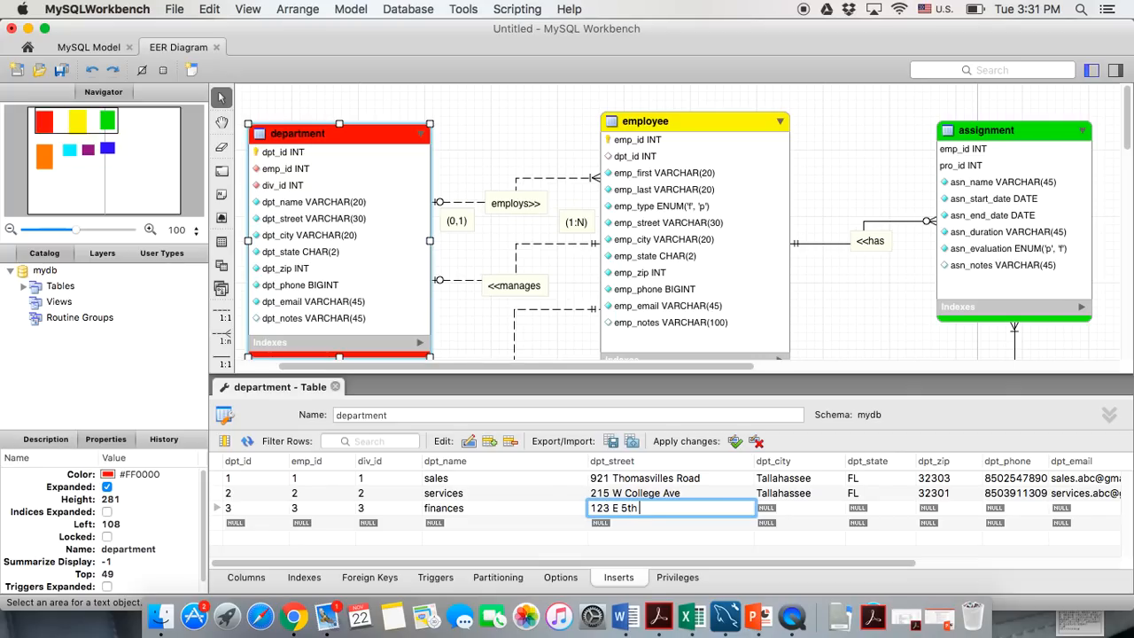
{"action": "left_click", "coordinate": [805, 506]}
{"action": "type", "text": "T"}
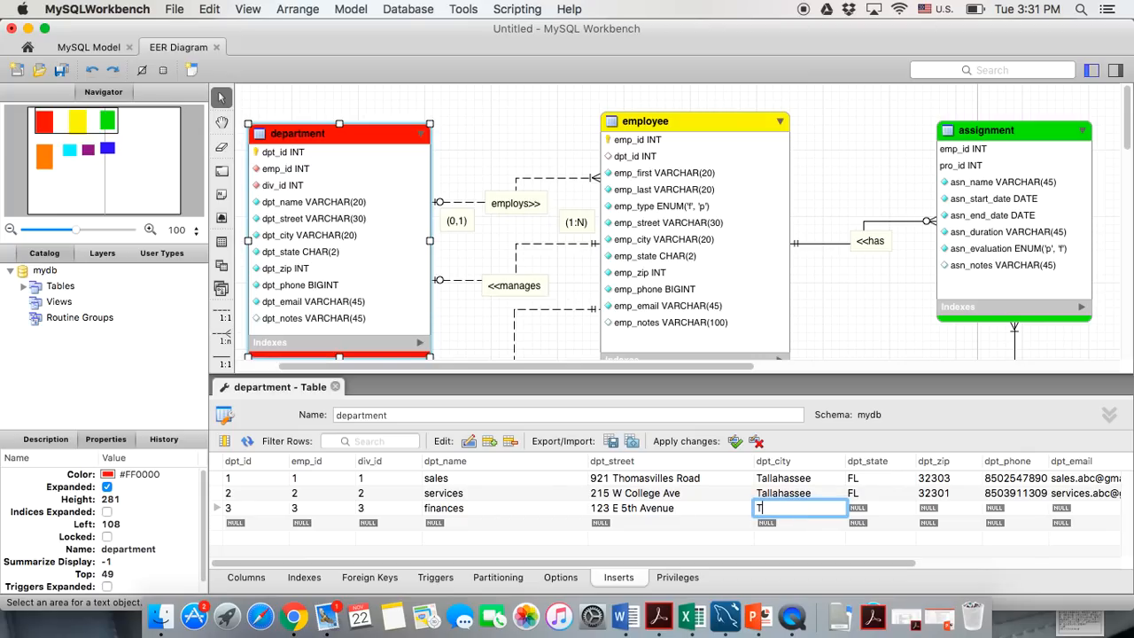
{"action": "type", "text": "allahassee"}
{"action": "left_click", "coordinate": [892, 510]}
{"action": "type", "text": "FL"}
{"action": "left_click", "coordinate": [953, 512]}
{"action": "type", "text": "32303"}
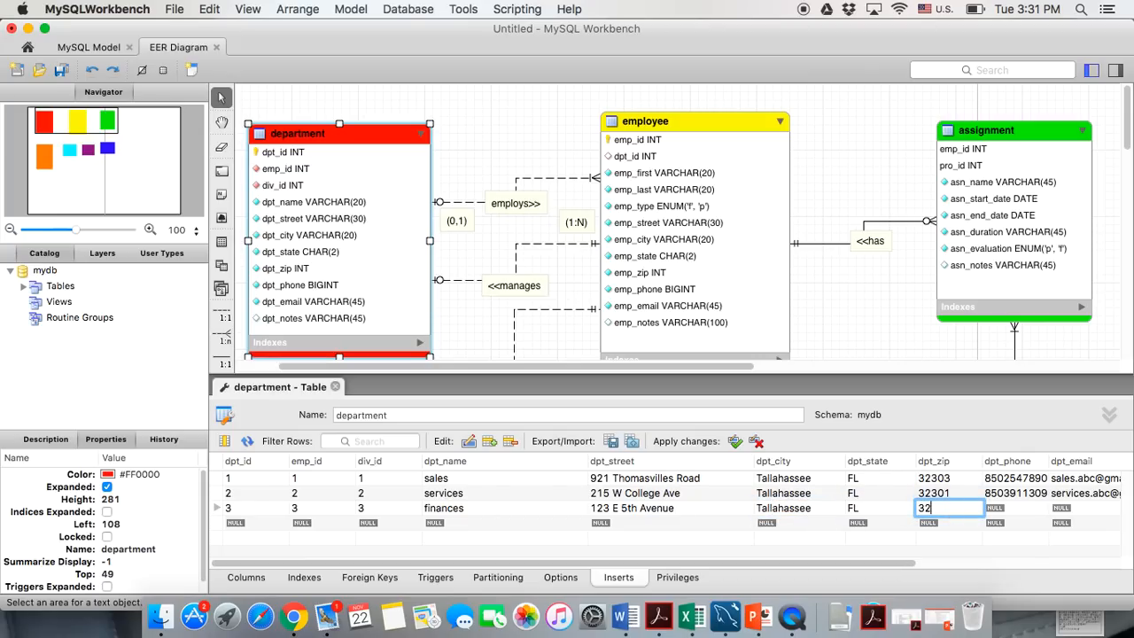
Fill row 3's phone number and e-mail address
{"action": "left_click", "coordinate": [1001, 509]}
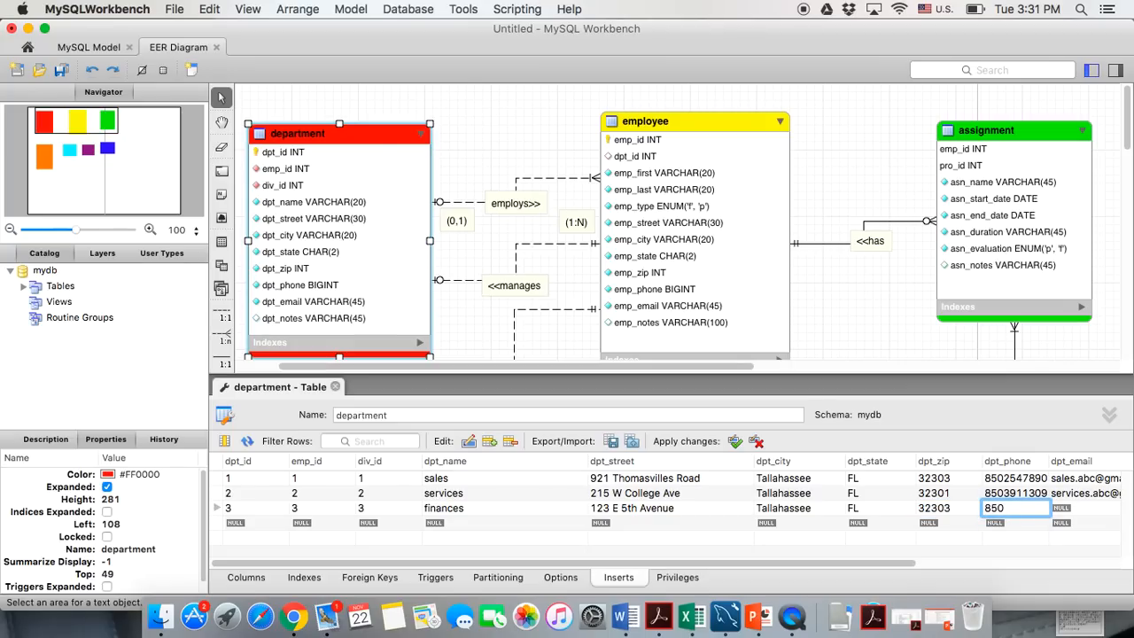
{"action": "left_click", "coordinate": [1060, 509]}
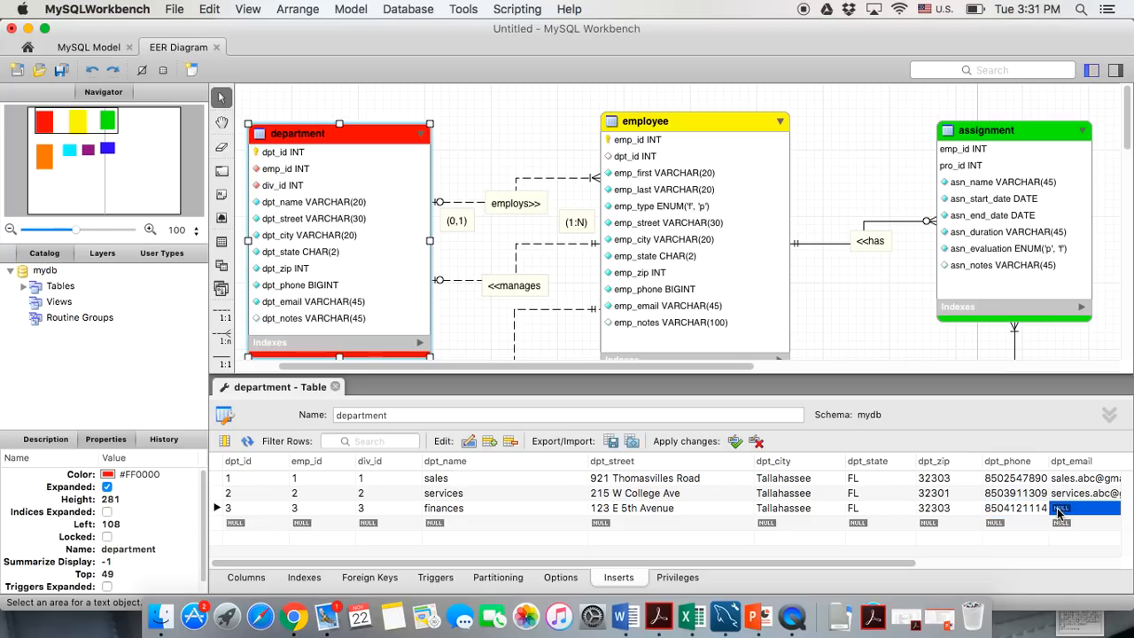
{"action": "double_click", "coordinate": [1060, 511]}
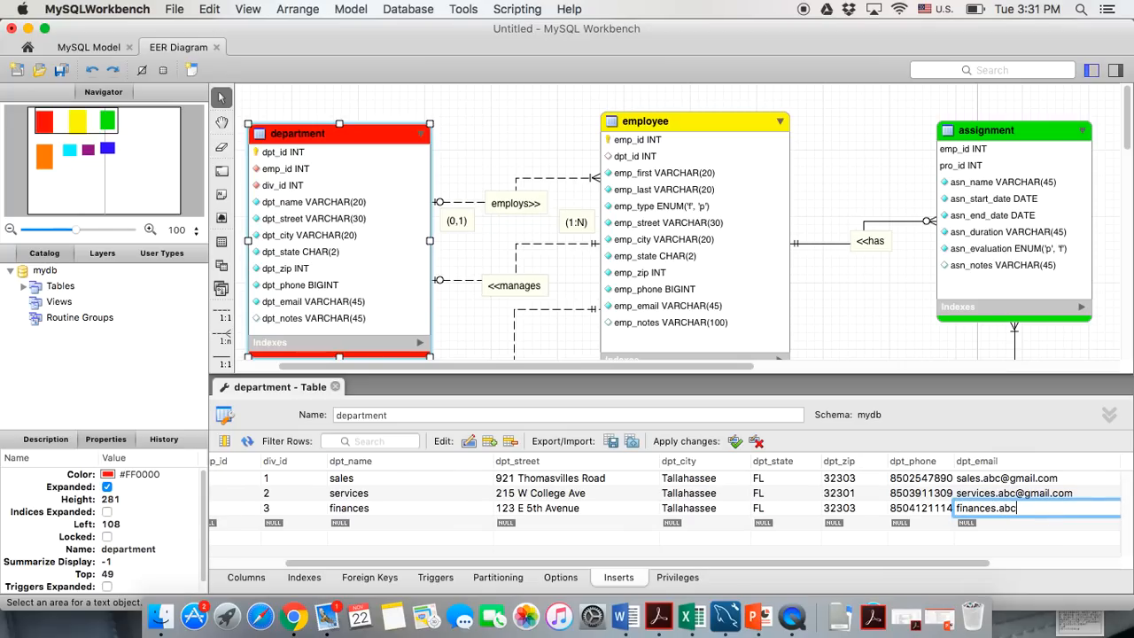
{"action": "left_click", "coordinate": [1009, 527]}
{"action": "scroll", "coordinate": [1009, 527], "scroll_direction": "left", "scroll_amount": 2}
Start department row 4 with dpt_id, emp_id and div_id 4 and dpt_name 'insurance'
{"action": "left_click", "coordinate": [270, 524]}
{"action": "left_click", "coordinate": [270, 524]}
{"action": "type", "text": "4"}
{"action": "key", "text": "Tab"}
{"action": "type", "text": "4"}
{"action": "key", "text": "Tab"}
{"action": "type", "text": "4"}
{"action": "key", "text": "Tab"}
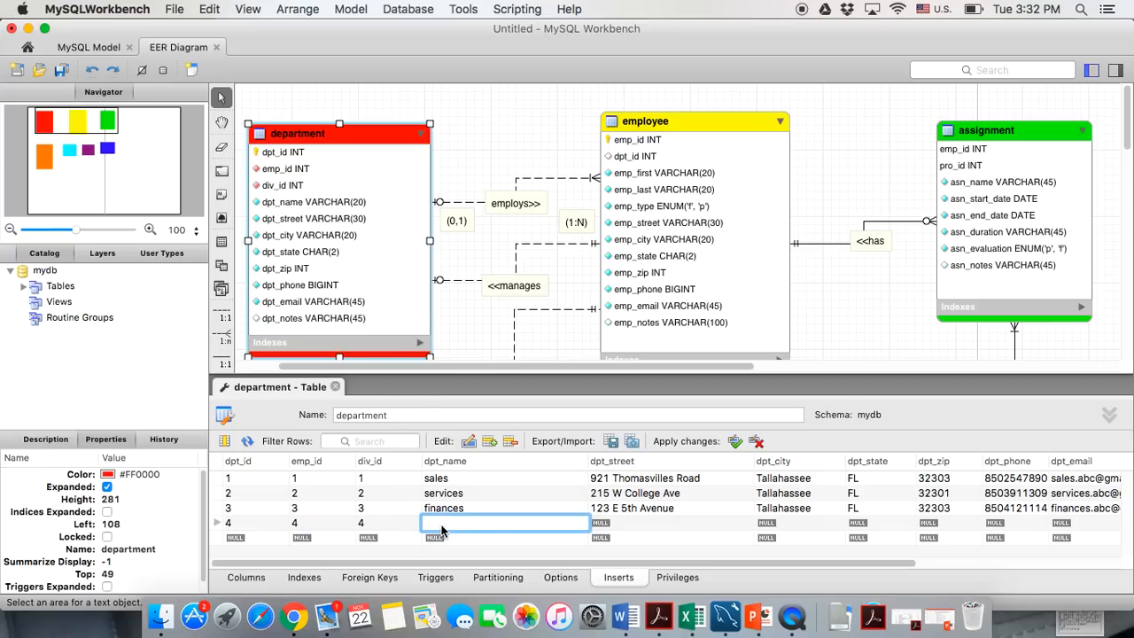
{"action": "type", "text": "insurance"}
{"action": "key", "text": "Tab"}
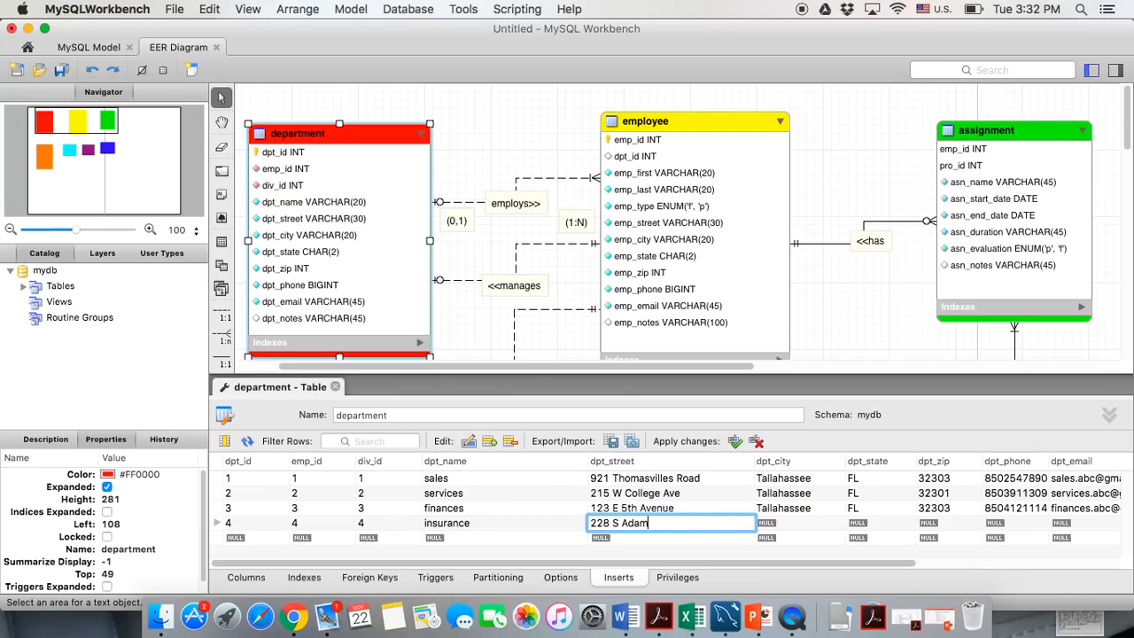
Fill row 4's street, city Tallahassee, state FL, zip, phone number and e-mail address
{"action": "double_click", "coordinate": [773, 524]}
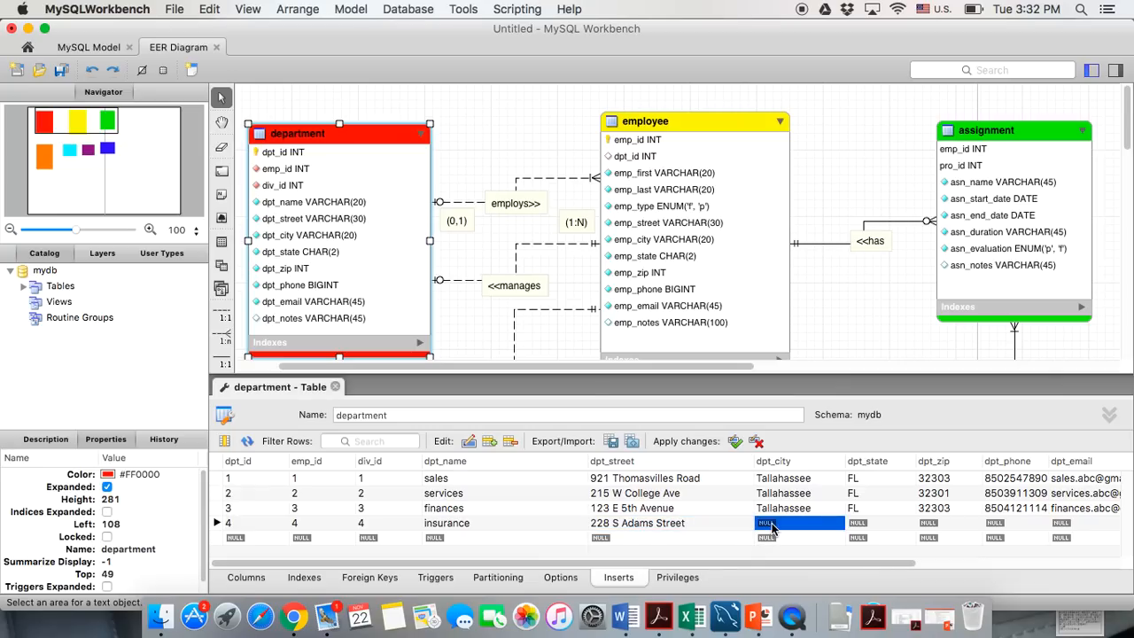
{"action": "type", "text": "Tallahassee"}
{"action": "key", "text": "Tab"}
{"action": "type", "text": "FL"}
{"action": "key", "text": "Tab"}
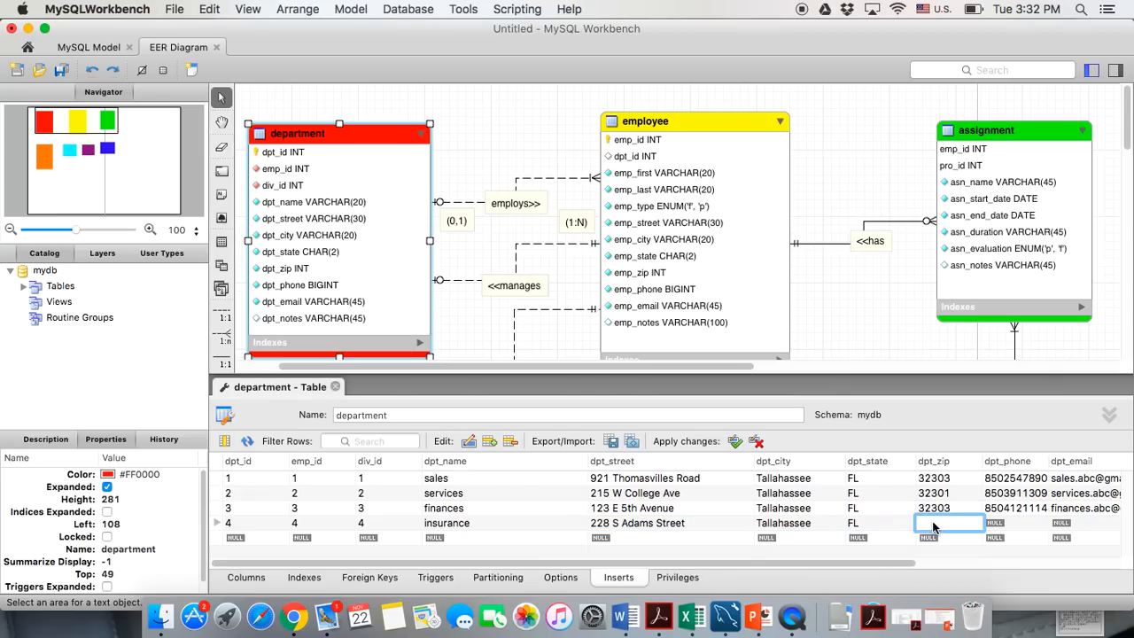
{"action": "type", "text": "32301"}
{"action": "key", "text": "Tab"}
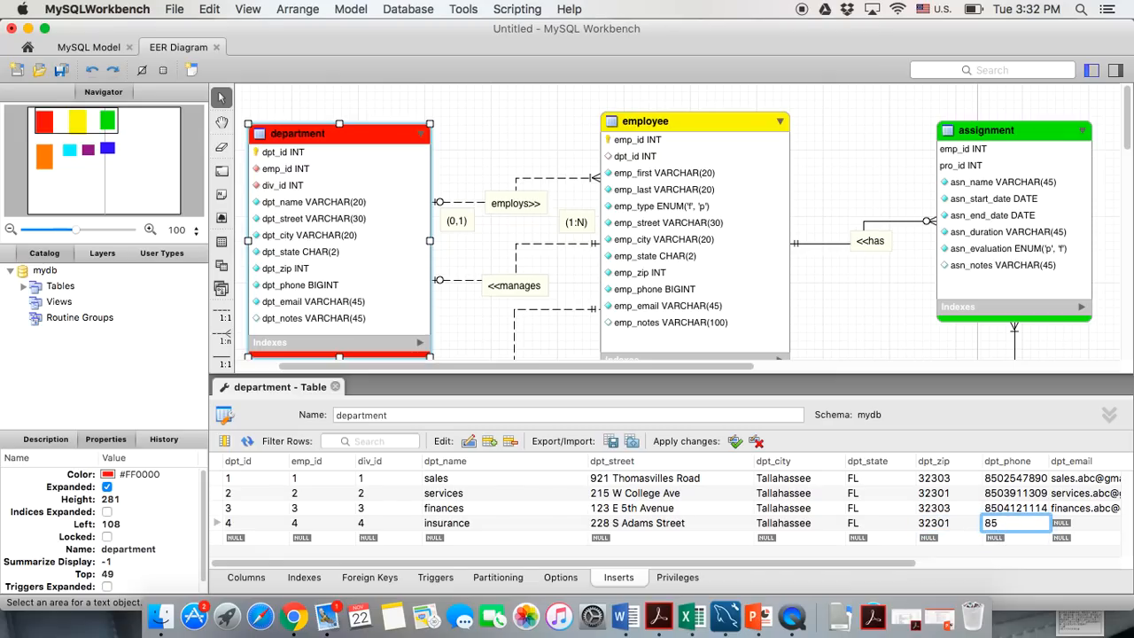
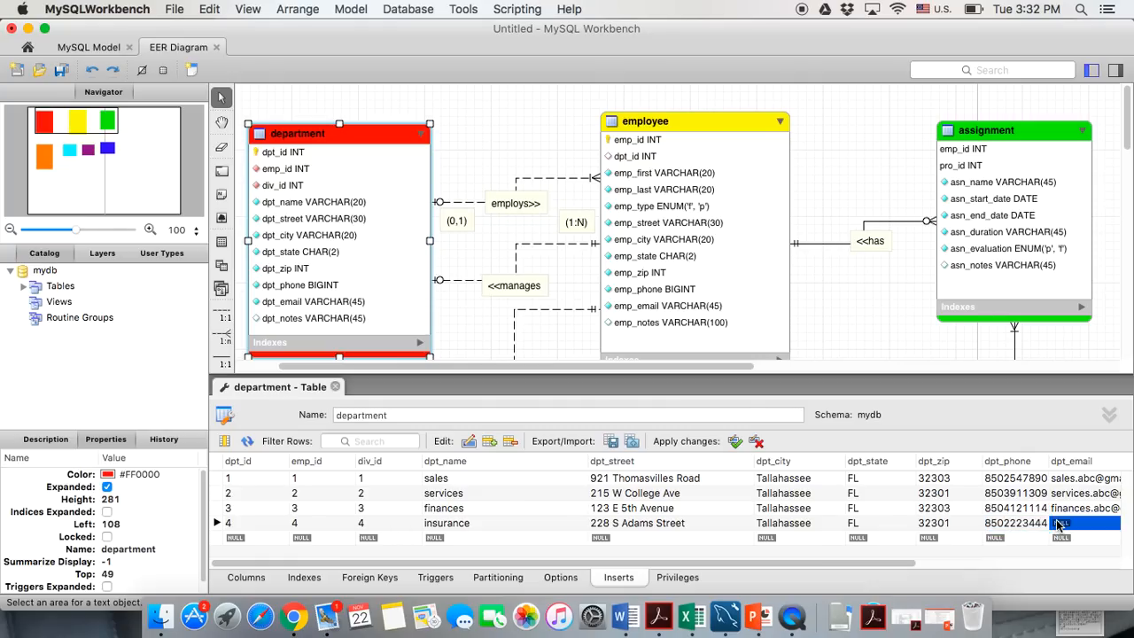
{"action": "key", "text": "Tab"}
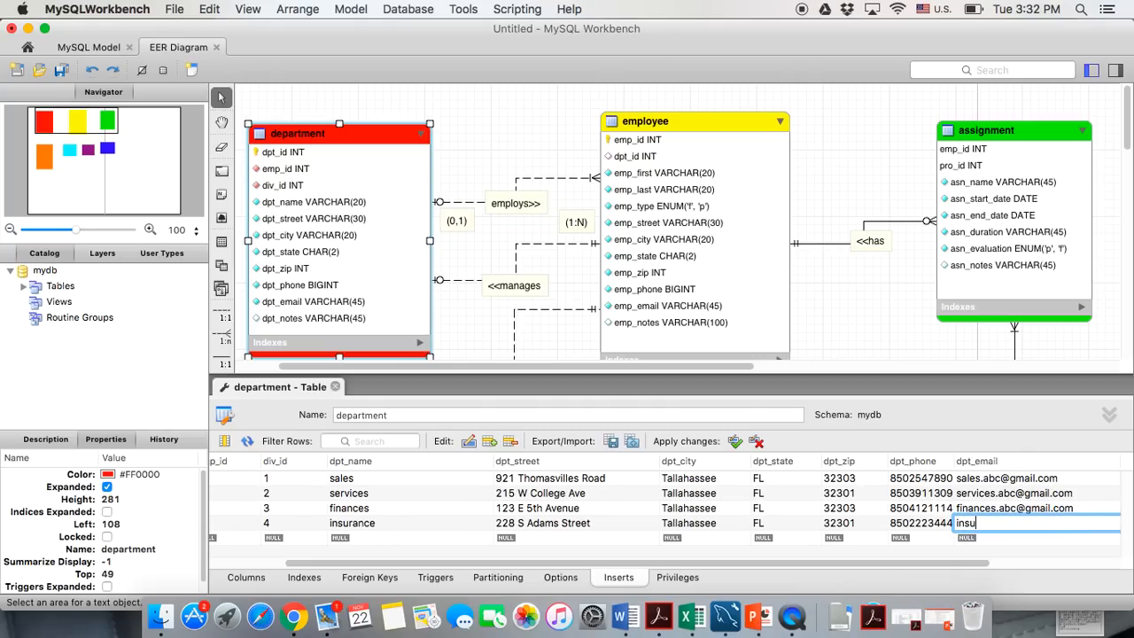
Commit the insurance e-mail and start row 5 with ids 5 and dpt_name 'marketing'
{"action": "left_click", "coordinate": [898, 536]}
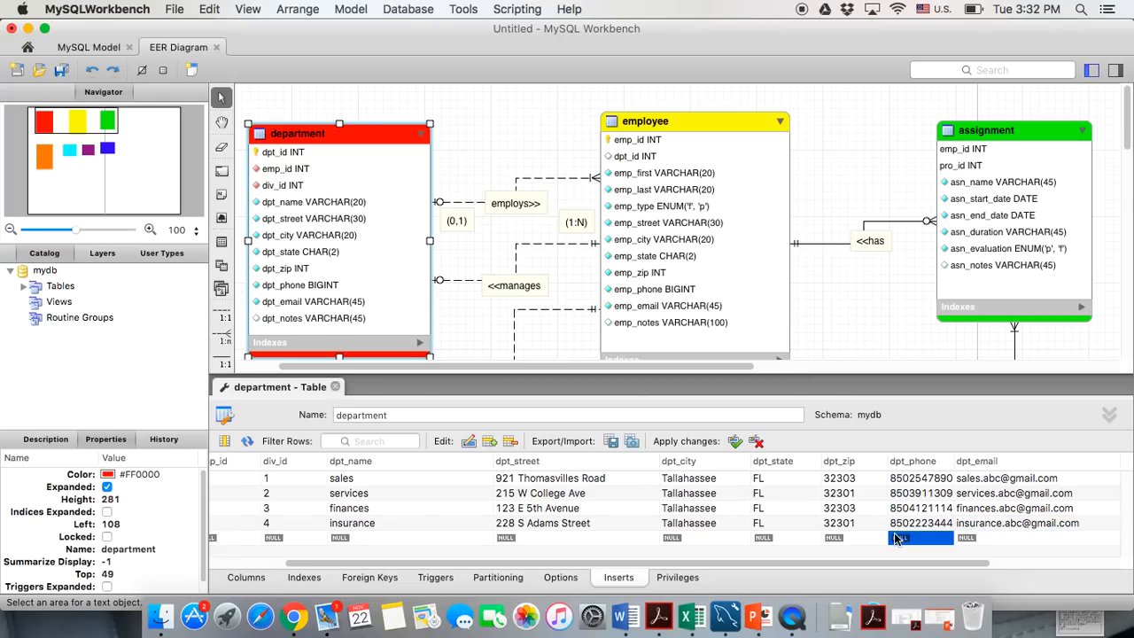
{"action": "scroll", "coordinate": [898, 537], "scroll_direction": "left", "scroll_amount": 5}
{"action": "double_click", "coordinate": [240, 538]}
{"action": "type", "text": "5"}
{"action": "left_click", "coordinate": [301, 538]}
{"action": "type", "text": "5"}
{"action": "left_click", "coordinate": [367, 539]}
{"action": "type", "text": "5"}
{"action": "left_click", "coordinate": [441, 545]}
{"action": "type", "text": "marketing"}
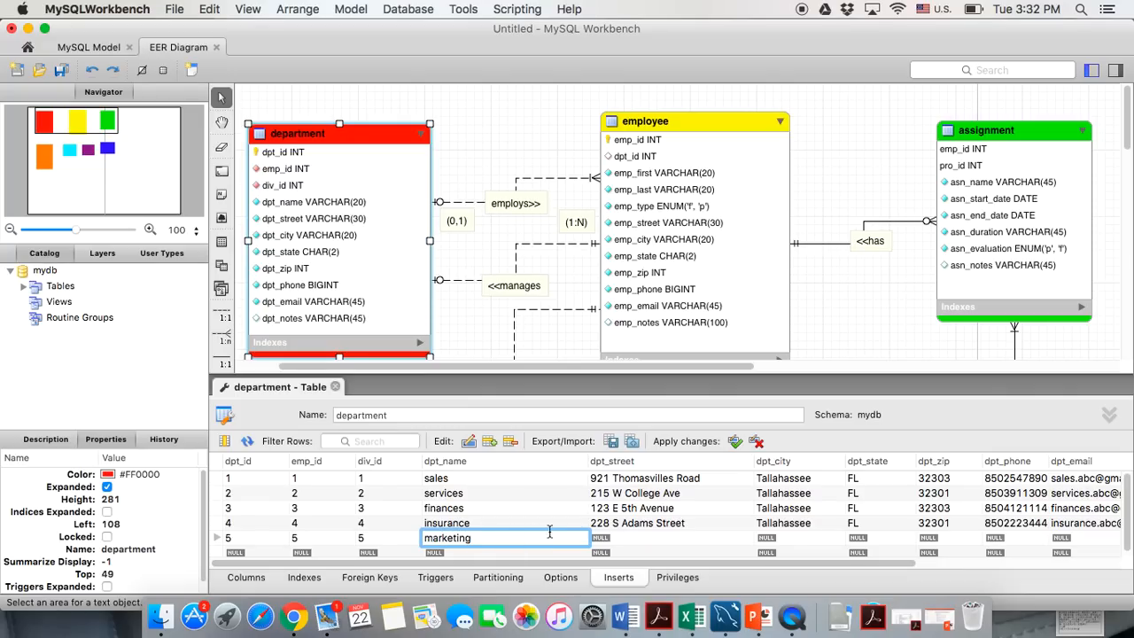
{"action": "key", "text": "Tab"}
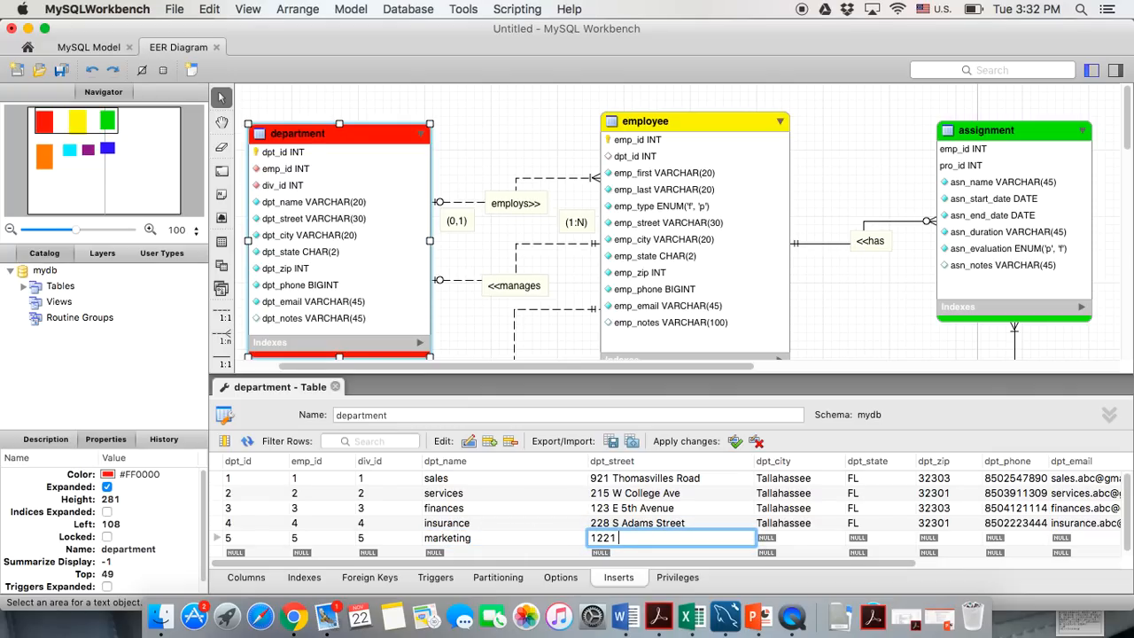
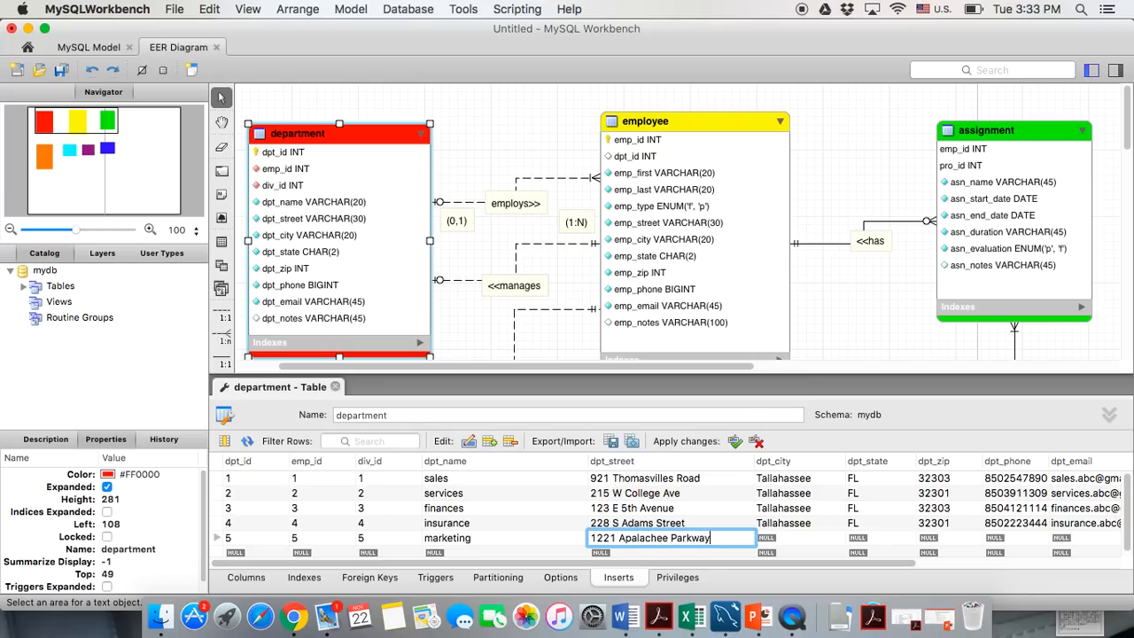
Fill row 5's street, city Tallahassee, state FL, zip 32301, phone number and e-mail
{"action": "left_click", "coordinate": [771, 537]}
{"action": "left_click", "coordinate": [770, 538]}
{"action": "type", "text": "Ta"}
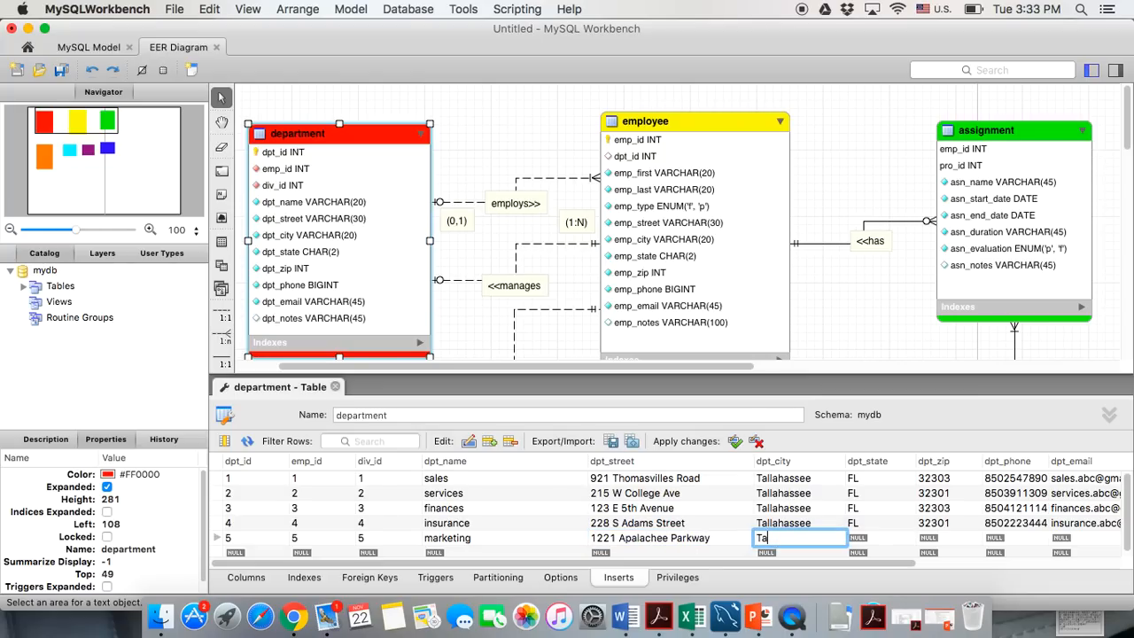
{"action": "type", "text": "llahassee"}
{"action": "left_click", "coordinate": [885, 540]}
{"action": "type", "text": "FL"}
{"action": "left_click", "coordinate": [953, 540]}
{"action": "type", "text": "32301"}
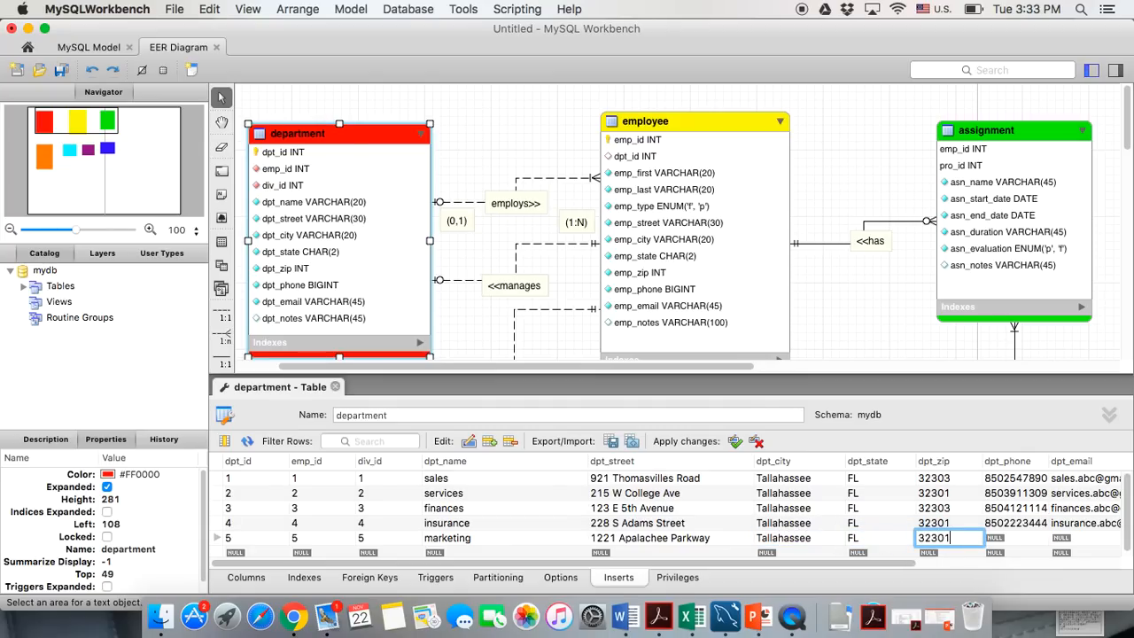
{"action": "left_click", "coordinate": [1014, 538]}
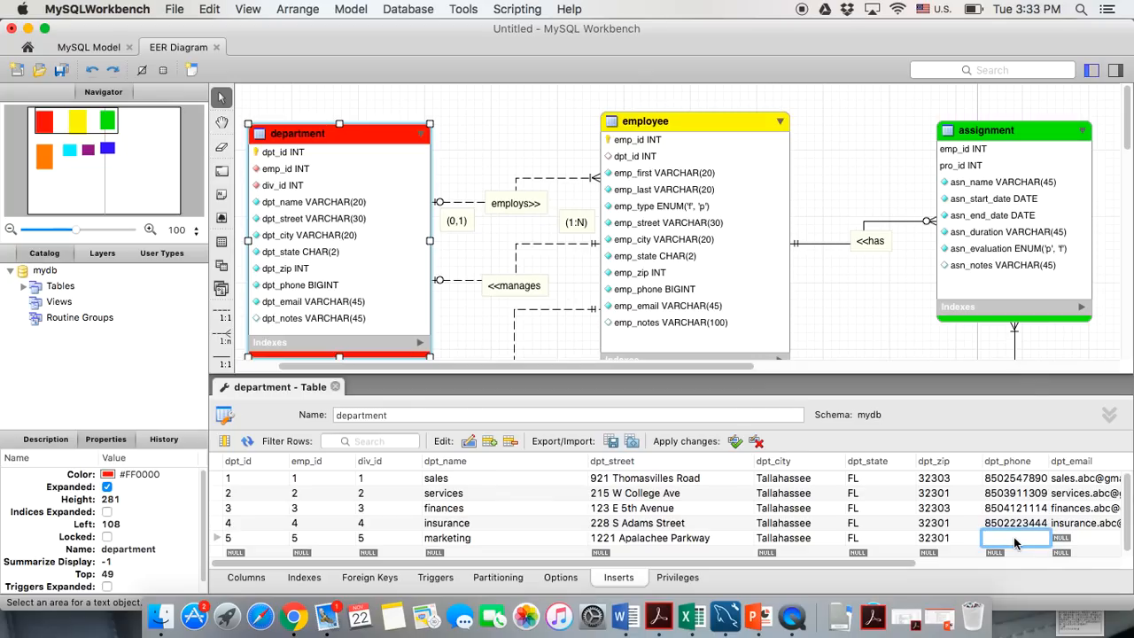
{"action": "left_click", "coordinate": [1094, 538]}
{"action": "left_click", "coordinate": [1094, 537]}
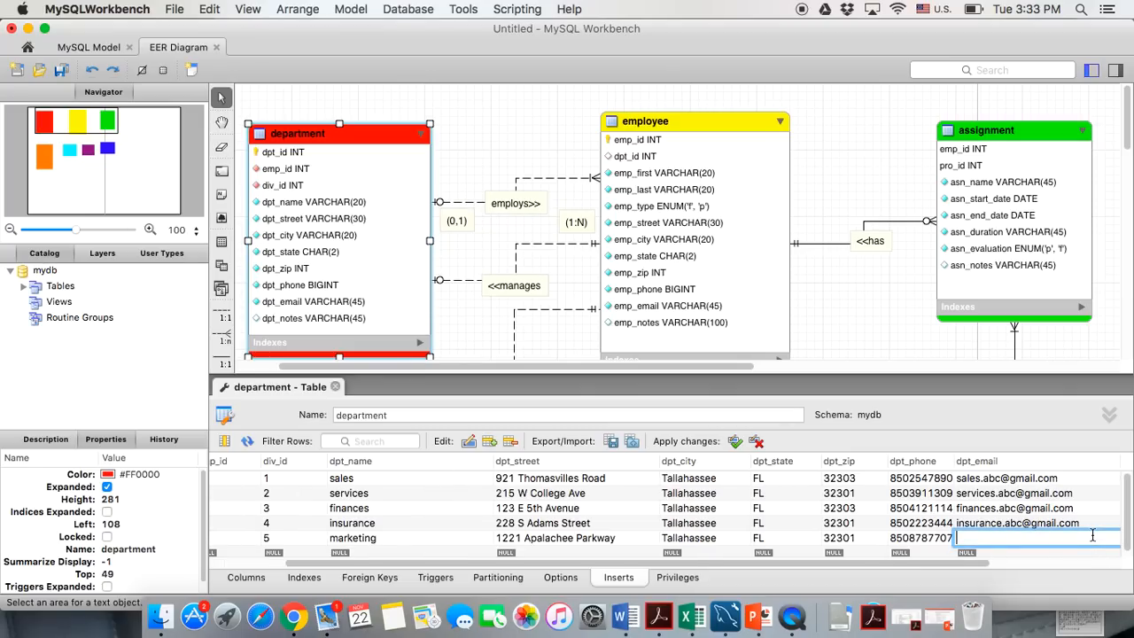
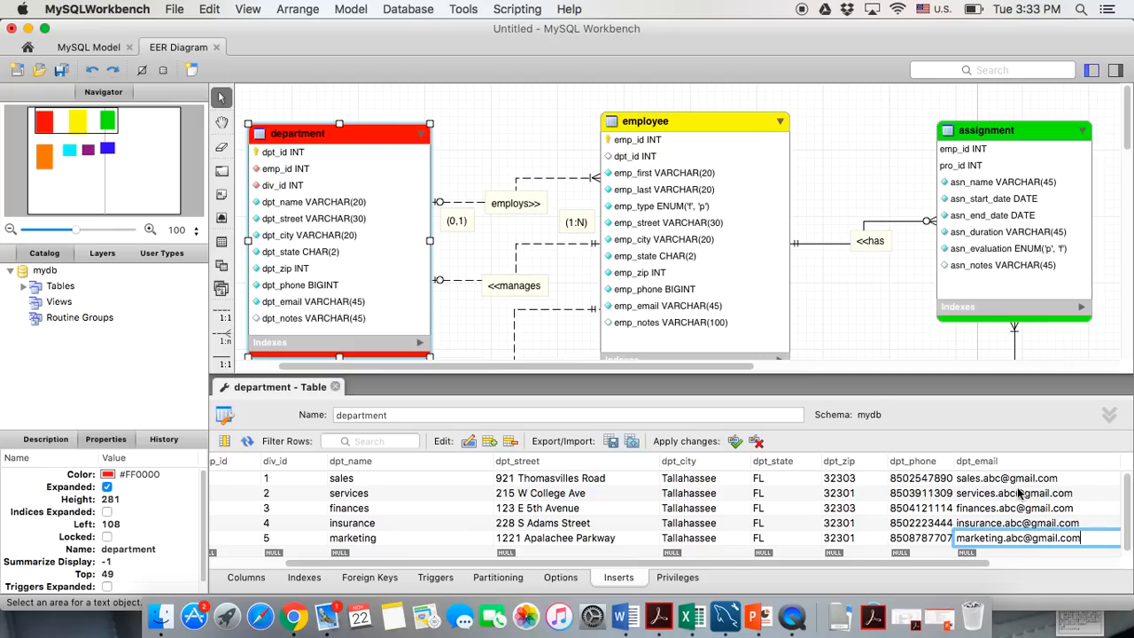
Commit the marketing e-mail and select the empty placeholder row beneath the five departments
{"action": "left_click", "coordinate": [921, 508]}
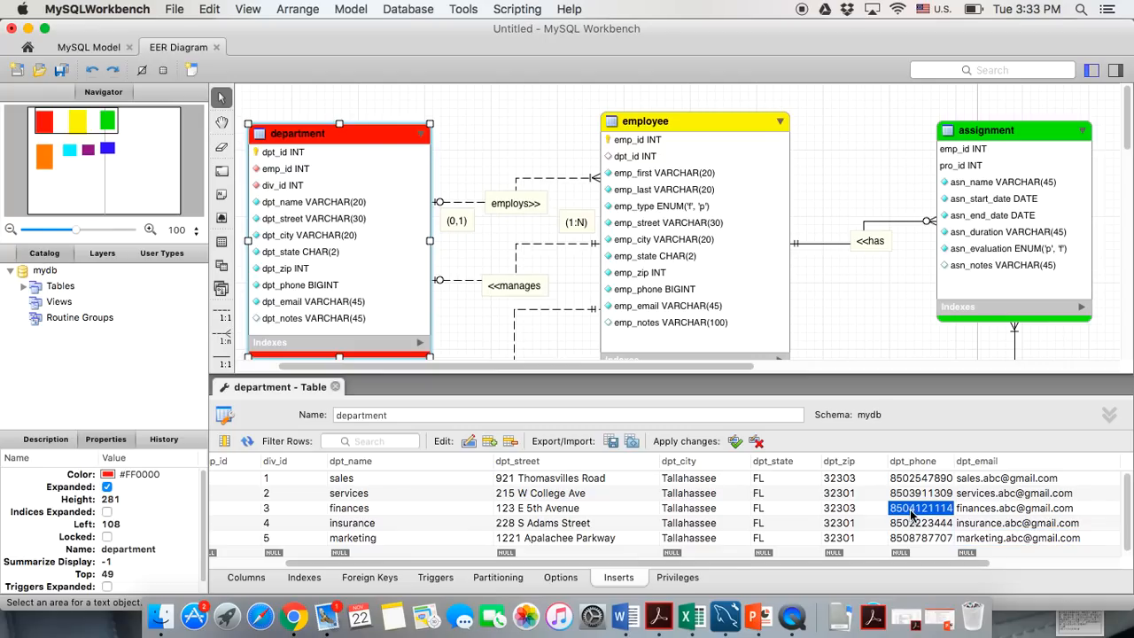
{"action": "scroll", "coordinate": [628, 491], "scroll_direction": "left", "scroll_amount": 2}
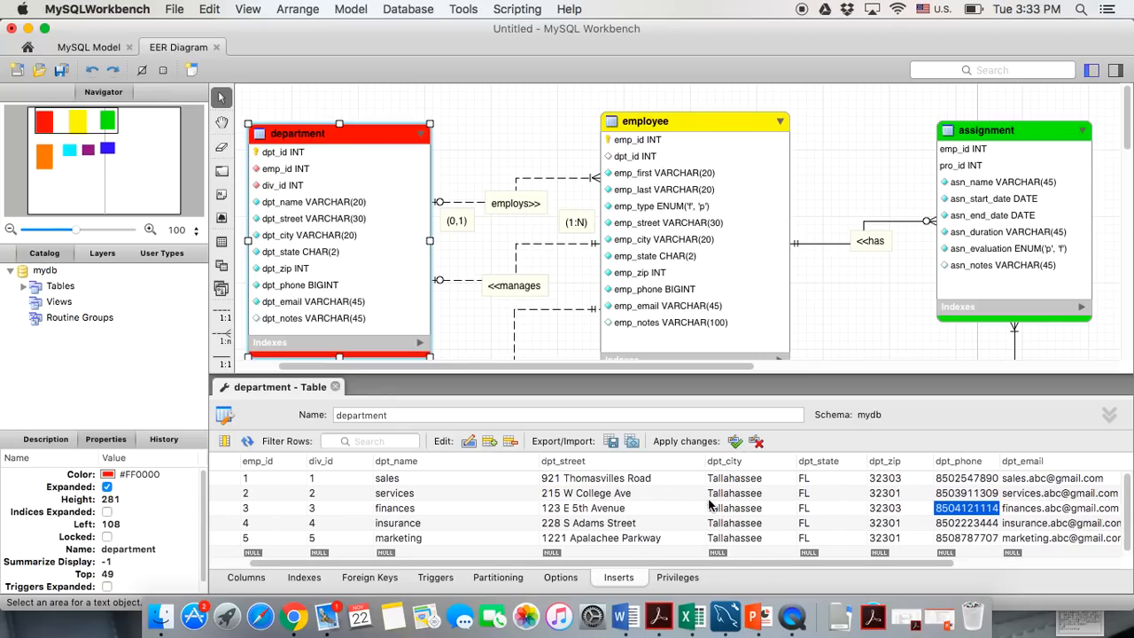
{"action": "scroll", "coordinate": [709, 503], "scroll_direction": "left", "scroll_amount": 2}
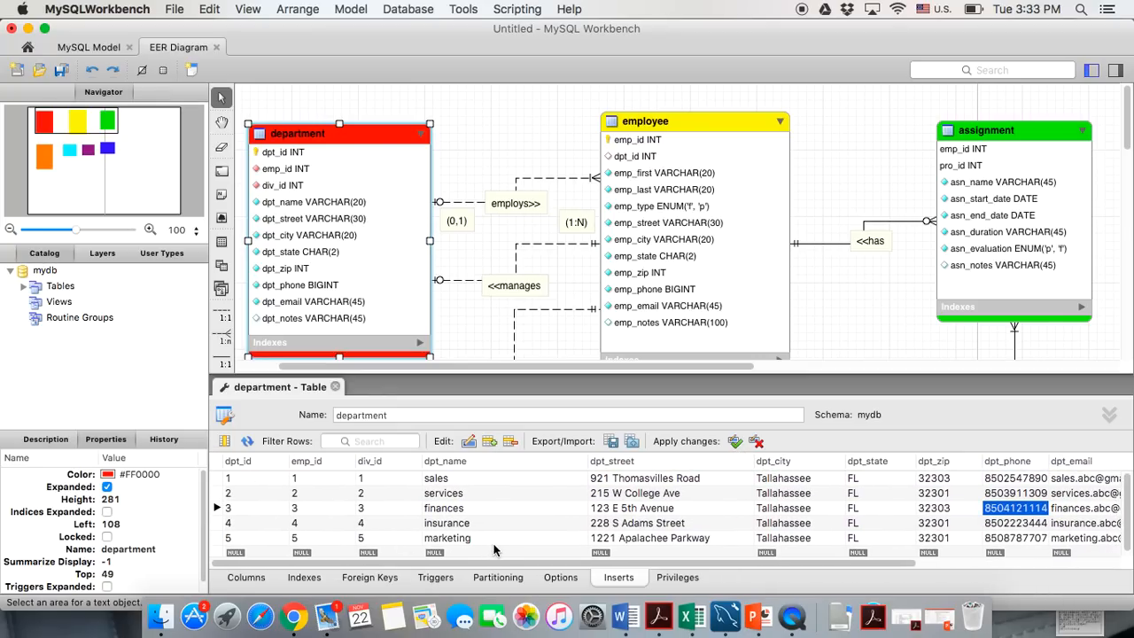
{"action": "scroll", "coordinate": [494, 550], "scroll_direction": "down", "scroll_amount": 1}
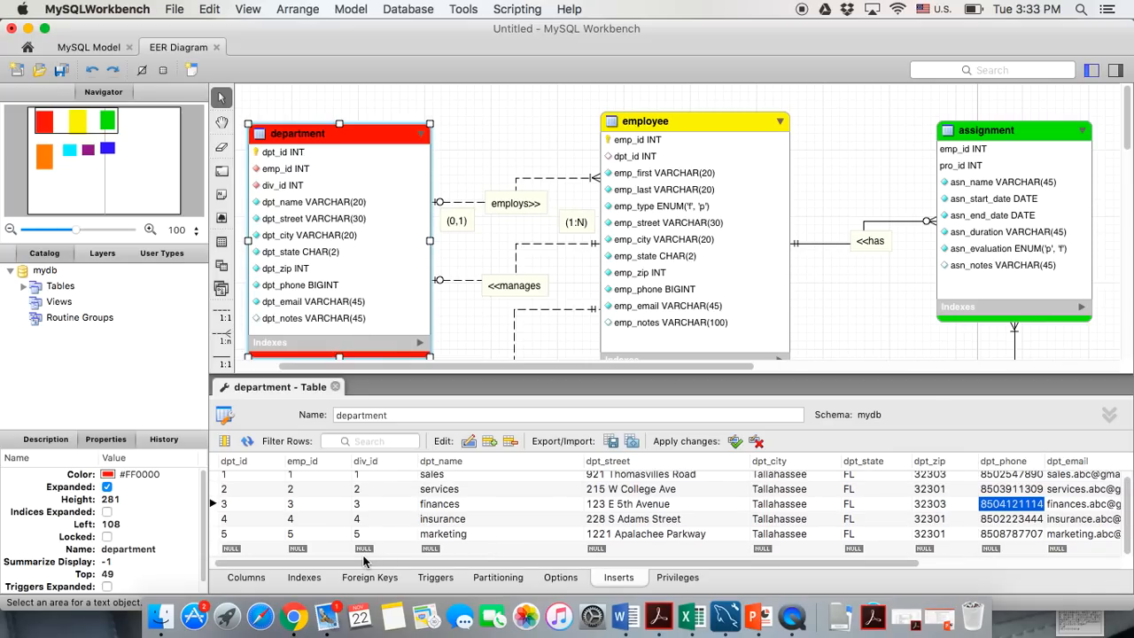
{"action": "left_click", "coordinate": [221, 550]}
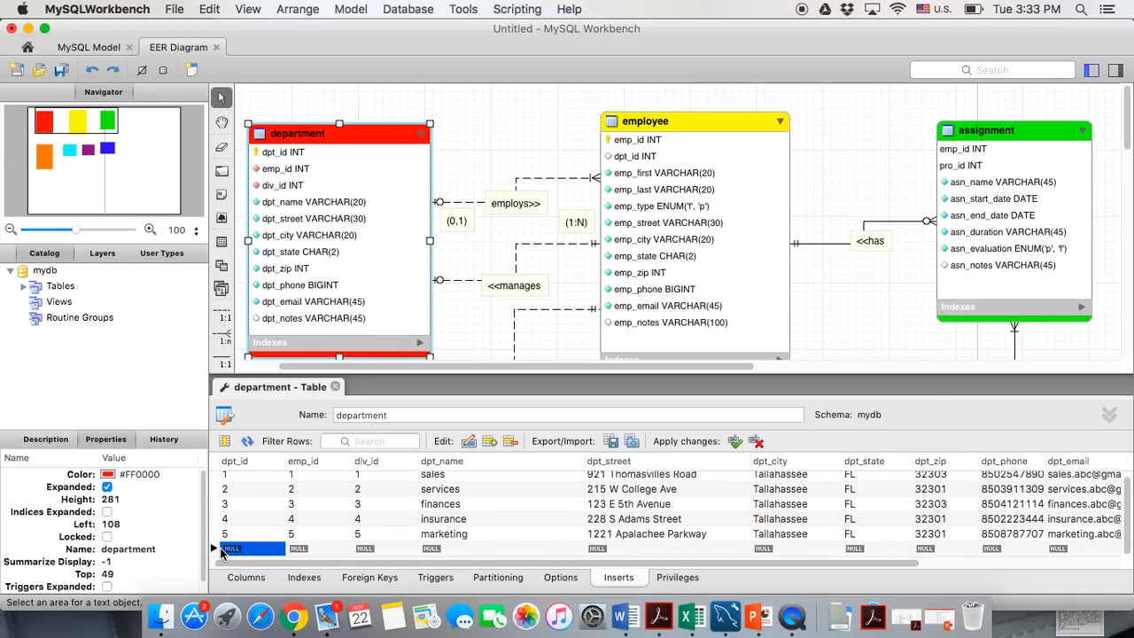
{"action": "left_click", "coordinate": [218, 548]}
{"action": "scroll", "coordinate": [390, 521], "scroll_direction": "down", "scroll_amount": 1}
{"action": "scroll", "coordinate": [390, 521], "scroll_direction": "up", "scroll_amount": 1}
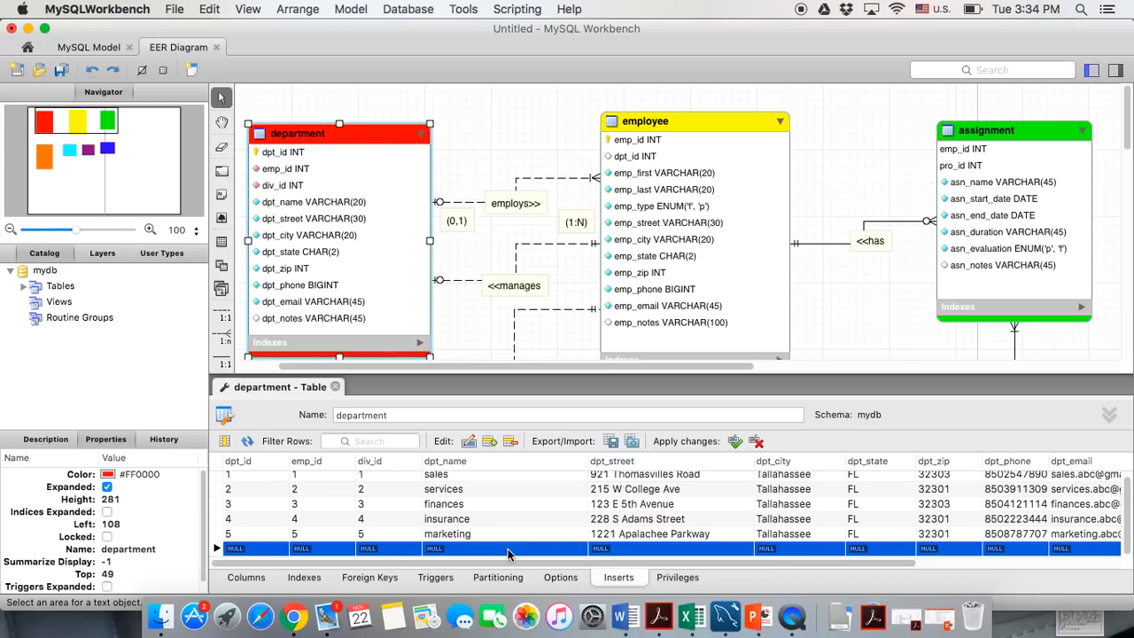
{"action": "left_click", "coordinate": [244, 547]}
{"action": "left_click", "coordinate": [244, 548]}
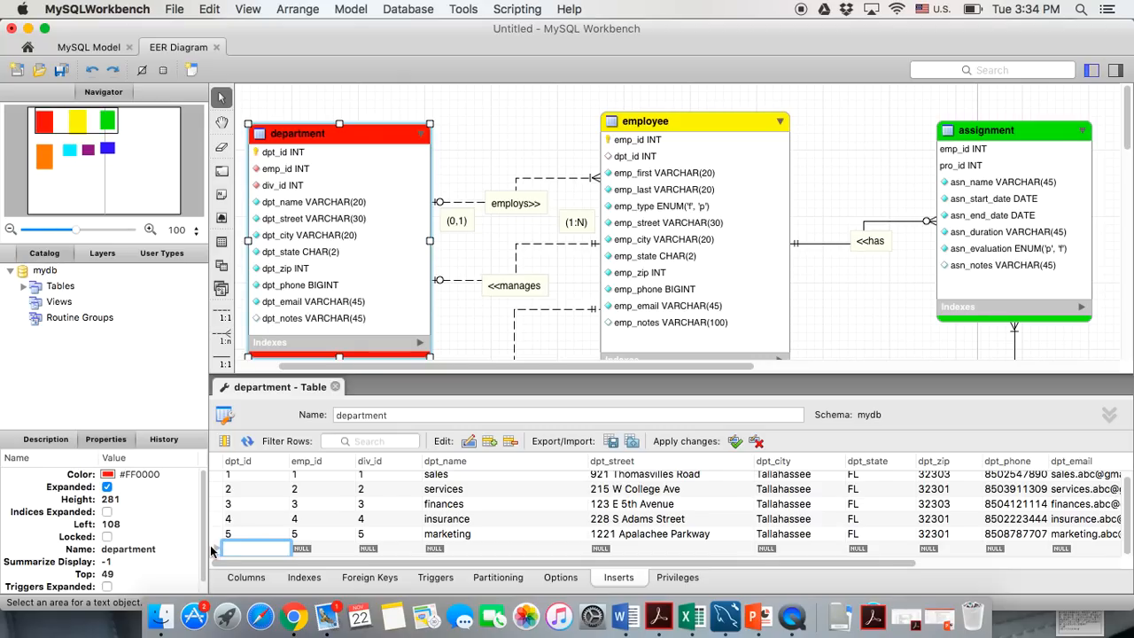
{"action": "left_click", "coordinate": [216, 549]}
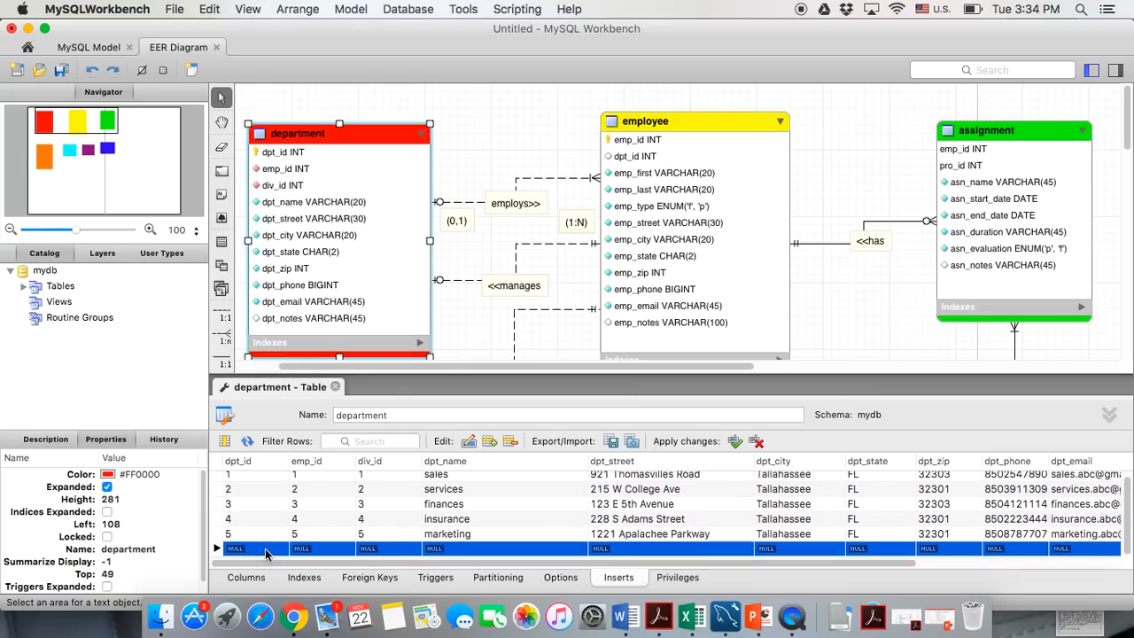
Try removing the empty placeholder row with Delete Row(s), leaving it without values
{"action": "left_click", "coordinate": [252, 551]}
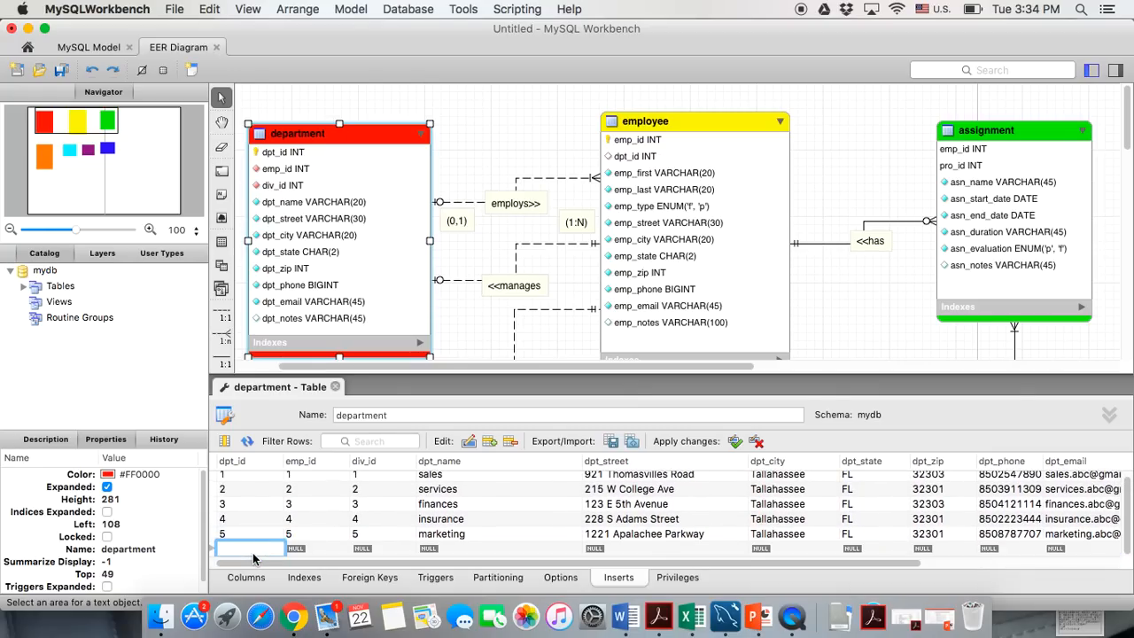
{"action": "scroll", "coordinate": [316, 556], "scroll_direction": "left", "scroll_amount": 1}
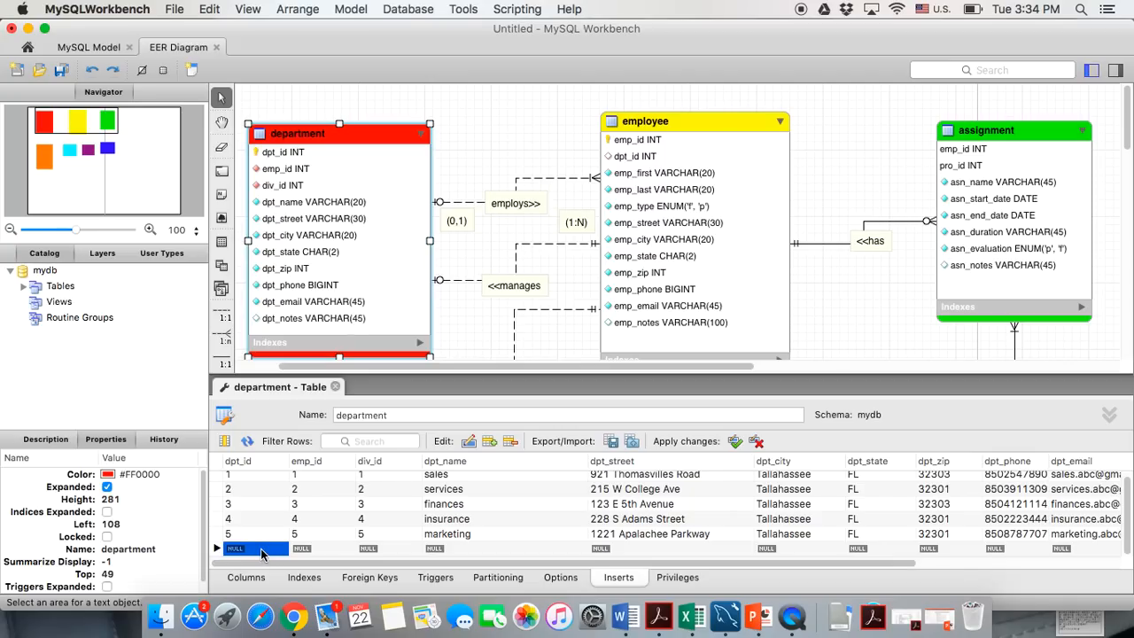
{"action": "left_click", "coordinate": [221, 550]}
{"action": "right_click", "coordinate": [232, 551]}
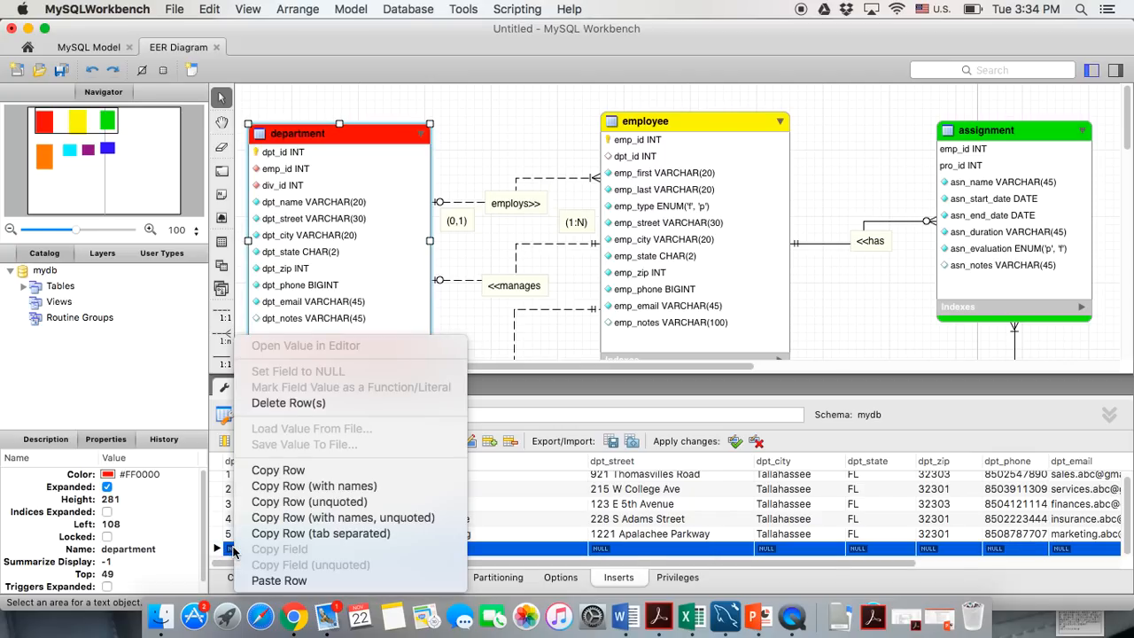
{"action": "left_click", "coordinate": [291, 406]}
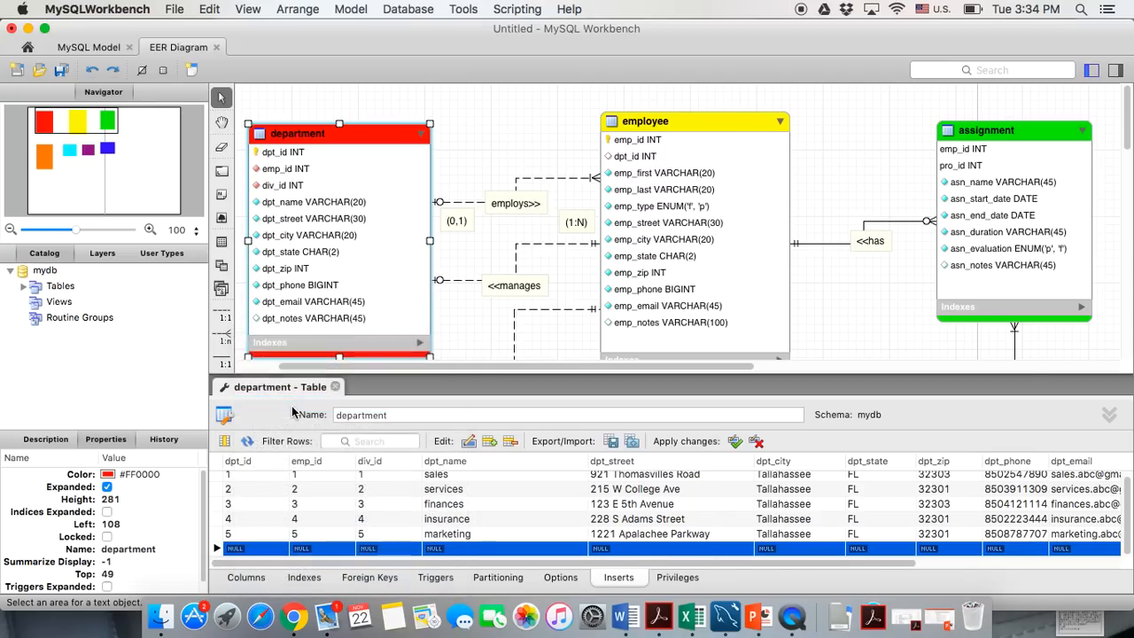
{"action": "double_click", "coordinate": [277, 552]}
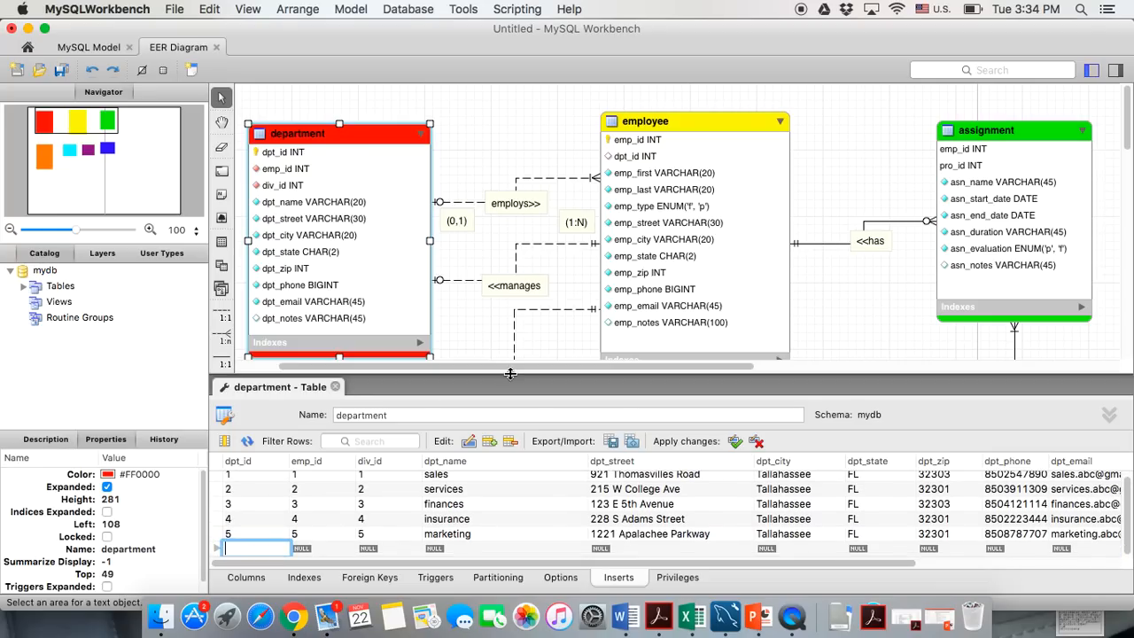
{"action": "left_click", "coordinate": [733, 443]}
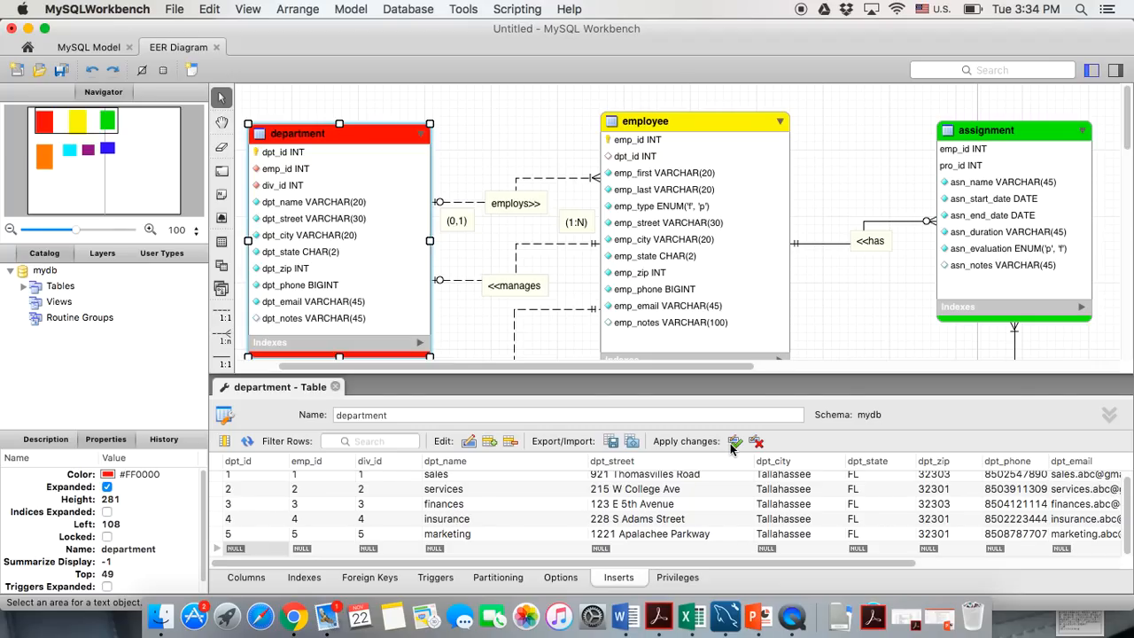
Open the employee table and enter row 1: emp_id 1, dpt_id 1, first and last name, emp_type p
{"action": "double_click", "coordinate": [730, 162]}
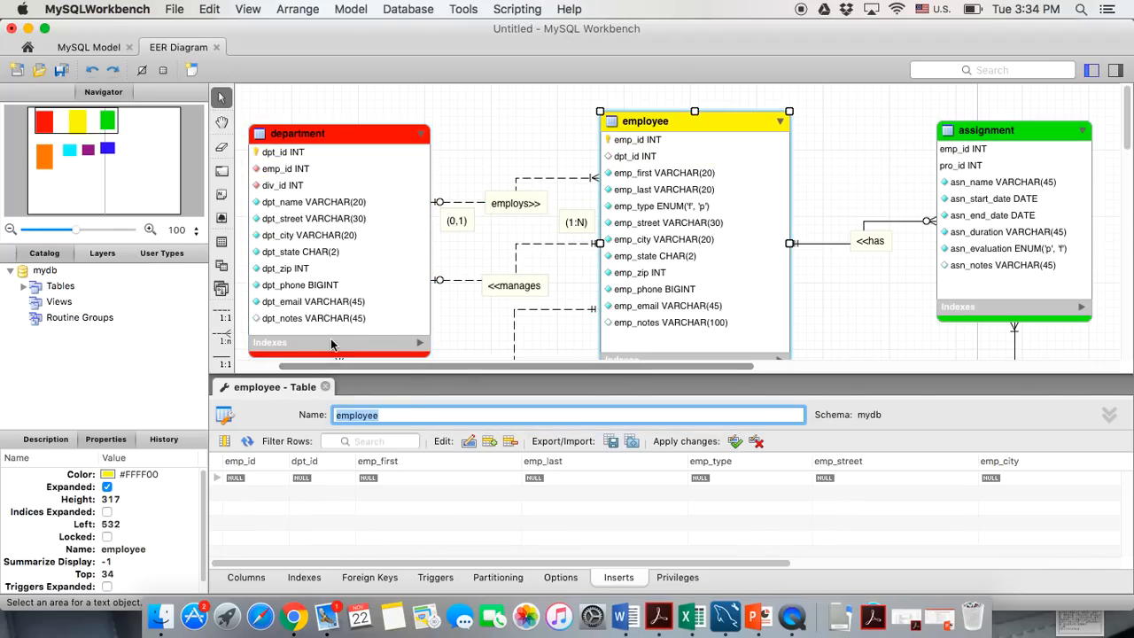
{"action": "double_click", "coordinate": [240, 479]}
{"action": "type", "text": "1"}
{"action": "double_click", "coordinate": [325, 480]}
{"action": "type", "text": "1"}
{"action": "key", "text": "Tab"}
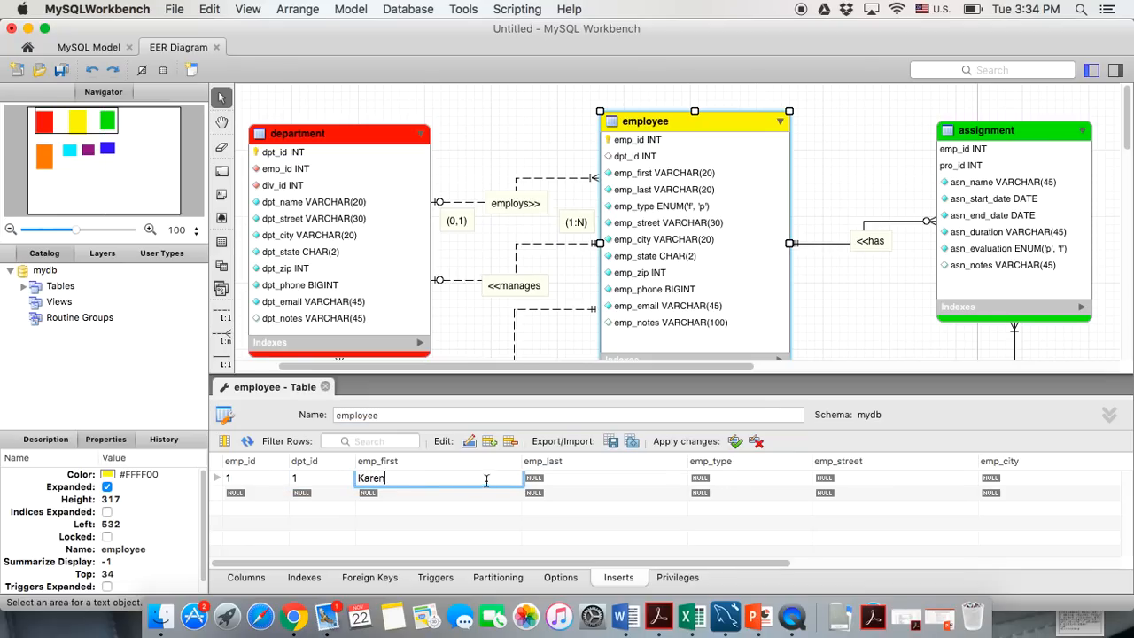
{"action": "double_click", "coordinate": [532, 481]}
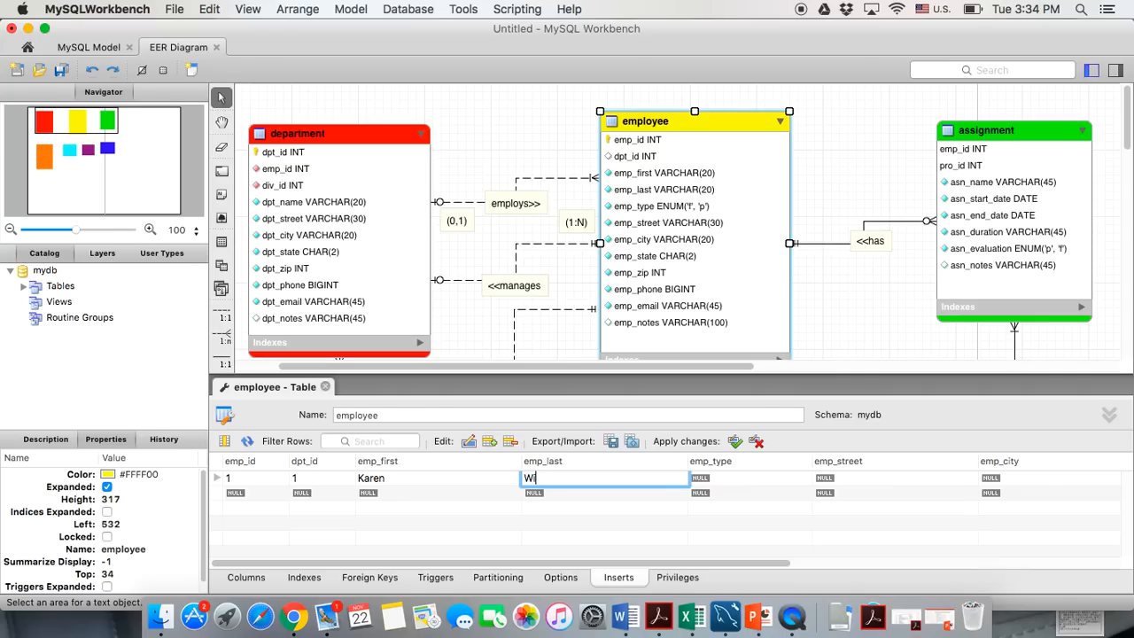
{"action": "key", "text": "Return"}
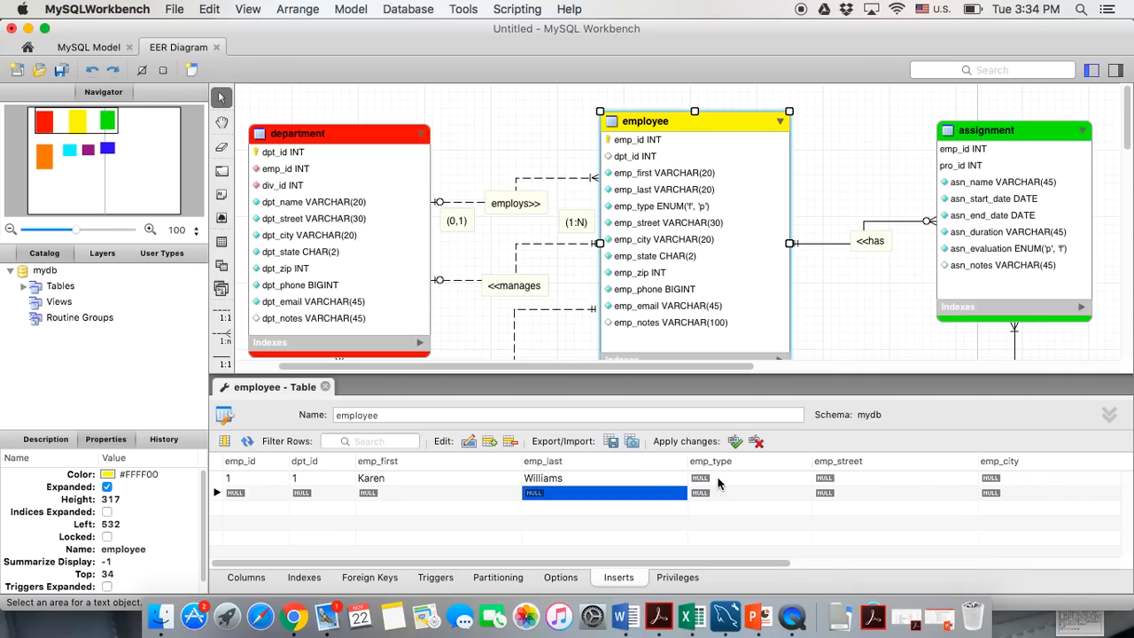
{"action": "double_click", "coordinate": [717, 478]}
{"action": "type", "text": "p"}
{"action": "left_click", "coordinate": [744, 523]}
Add the first employee's street, city Tallahassee and state FL, narrowing the city column
{"action": "scroll", "coordinate": [745, 517], "scroll_direction": "right", "scroll_amount": 3}
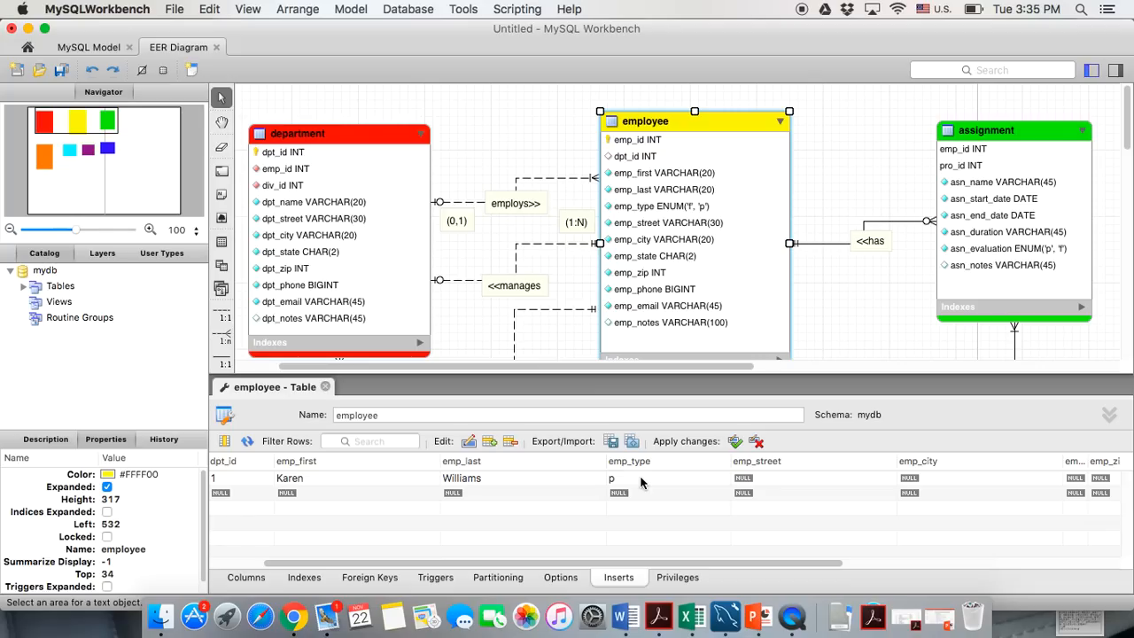
{"action": "left_click", "coordinate": [776, 478]}
{"action": "left_click", "coordinate": [777, 478]}
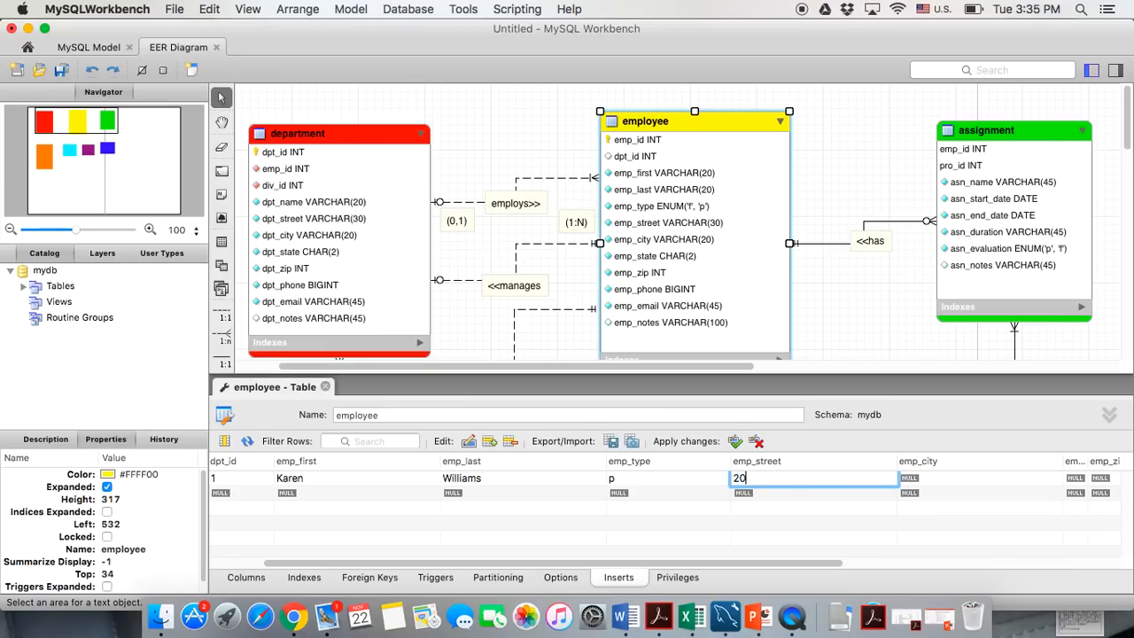
{"action": "left_click", "coordinate": [905, 479]}
{"action": "type", "text": "Ta"}
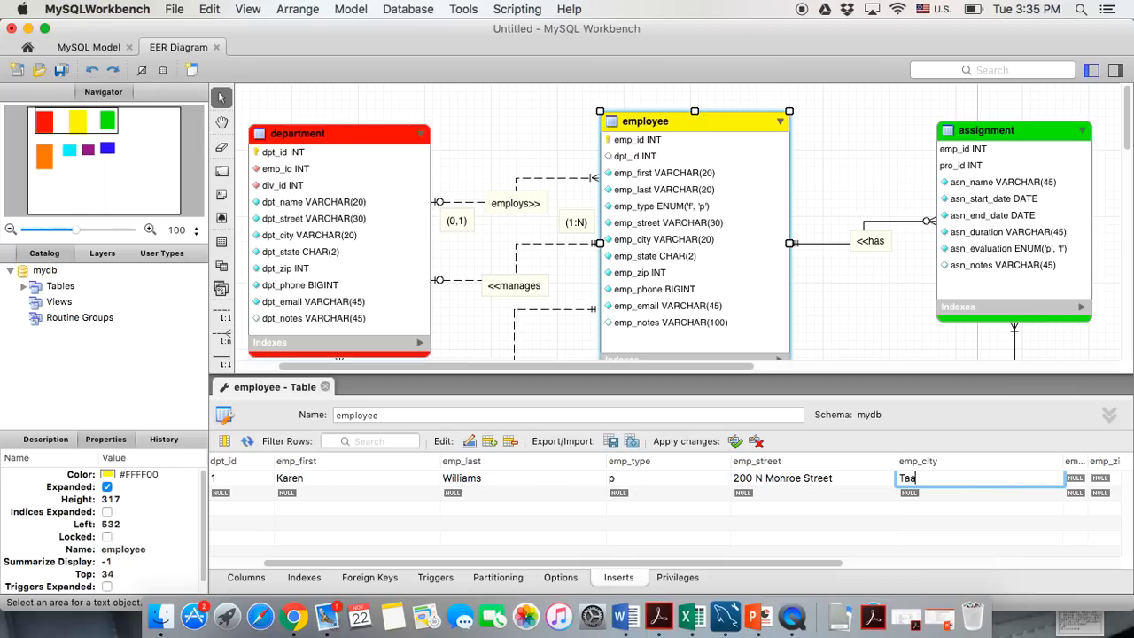
{"action": "type", "text": "llahassee"}
{"action": "mouse_move", "coordinate": [1064, 461]}
{"action": "left_mouse_down"}
{"action": "mouse_move", "coordinate": [975, 460]}
{"action": "mouse_move", "coordinate": [1052, 461]}
{"action": "left_mouse_up"}
{"action": "left_click", "coordinate": [1012, 478]}
{"action": "type", "text": "FL"}
Add the first employee's zip 32301, phone number and e-mail address
{"action": "scroll", "coordinate": [1115, 510], "scroll_direction": "right", "scroll_amount": 4}
{"action": "left_click", "coordinate": [980, 483]}
{"action": "left_click", "coordinate": [980, 485]}
{"action": "type", "text": "32301"}
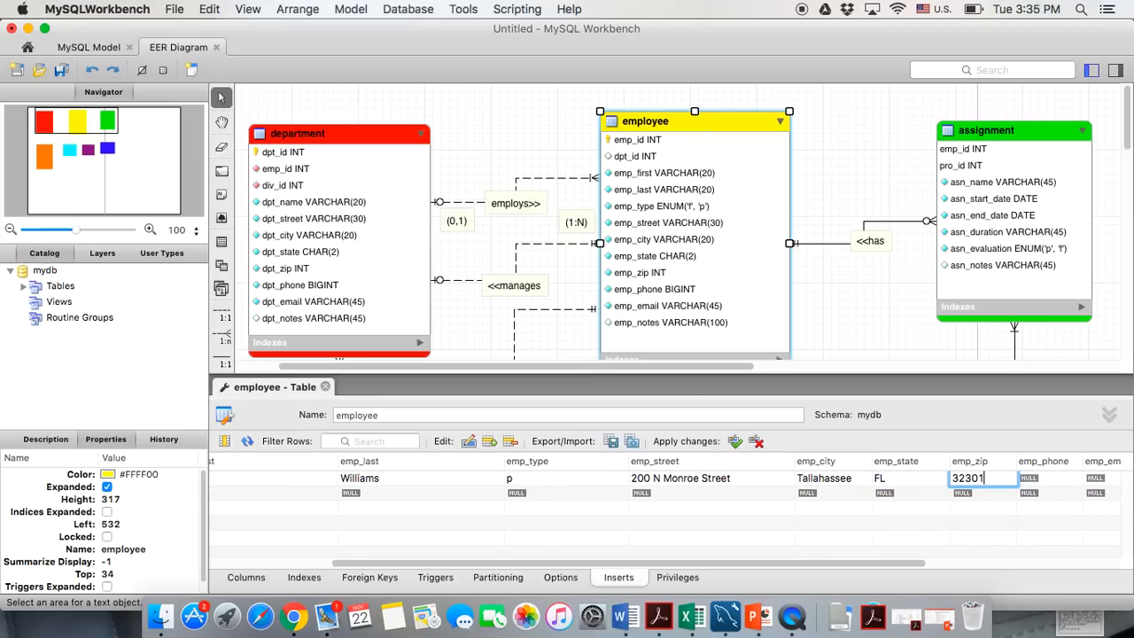
{"action": "left_click", "coordinate": [1043, 483]}
{"action": "left_click", "coordinate": [1044, 482]}
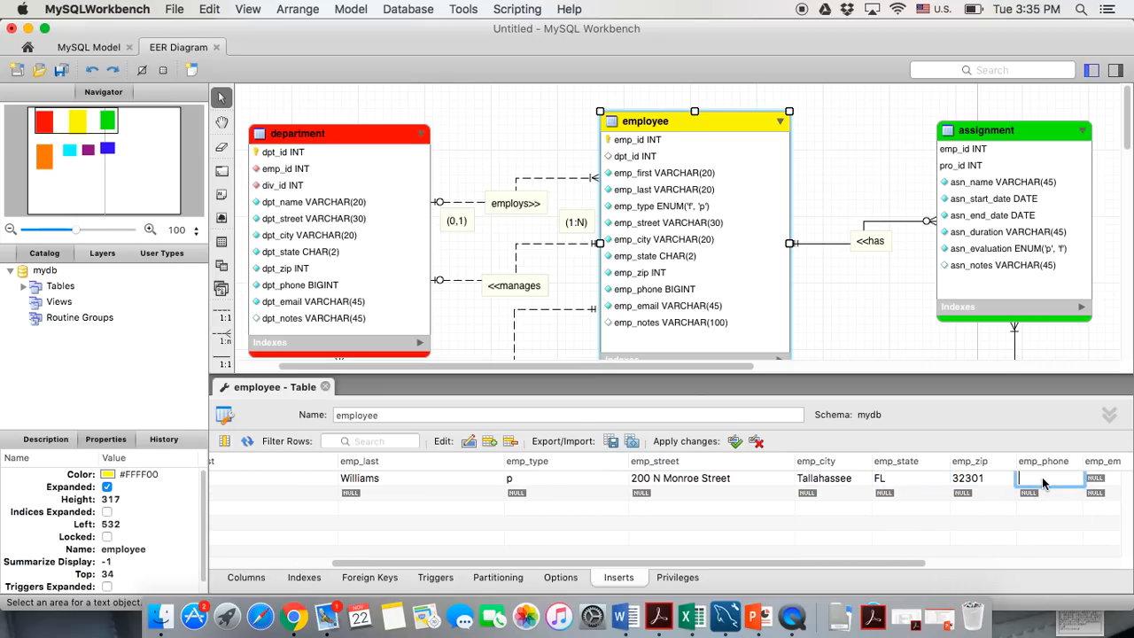
{"action": "left_click", "coordinate": [1080, 516]}
{"action": "left_click", "coordinate": [934, 480]}
{"action": "left_click", "coordinate": [934, 480]}
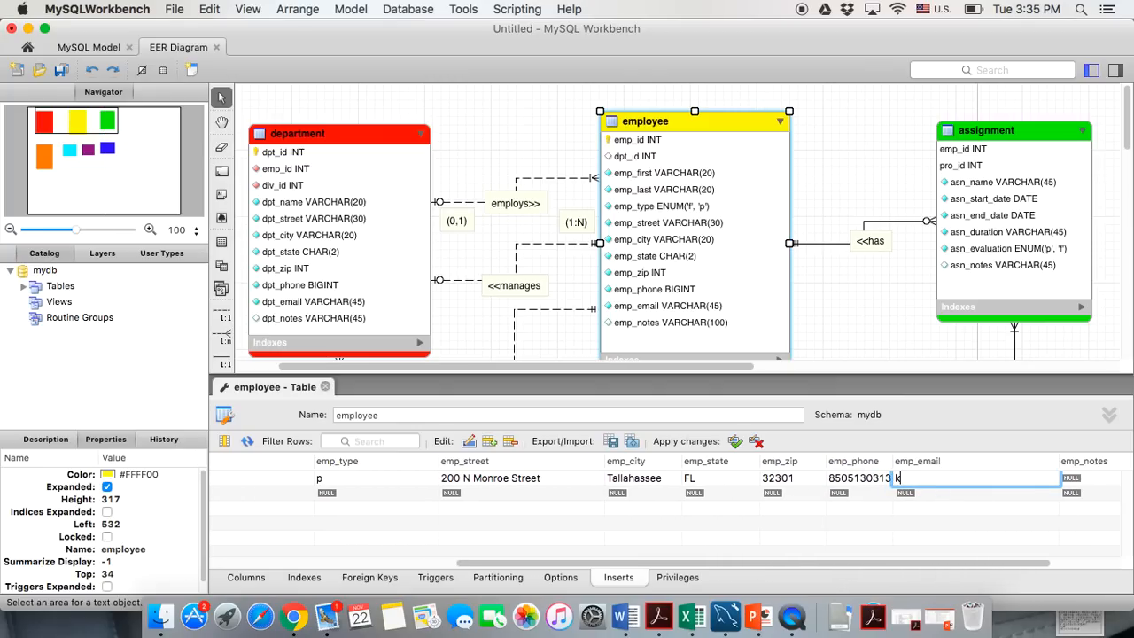
{"action": "left_click", "coordinate": [912, 522]}
Enter employee row 2: emp_id 2, dpt_id 2, first and last name, emp_type f
{"action": "scroll", "coordinate": [912, 529], "scroll_direction": "left", "scroll_amount": 5}
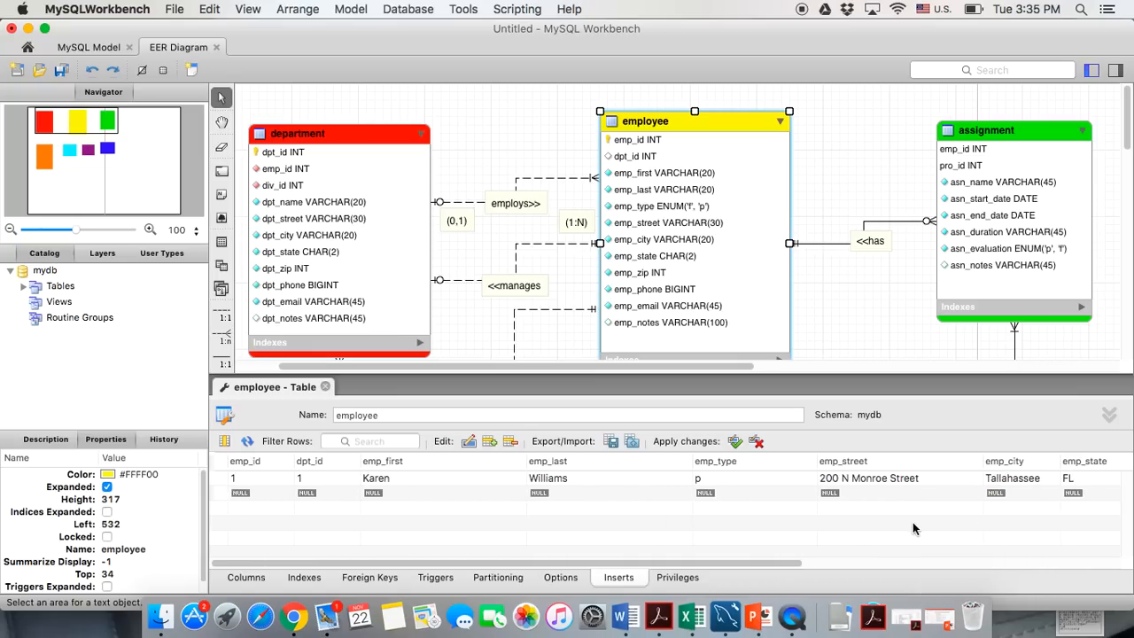
{"action": "double_click", "coordinate": [245, 501]}
{"action": "type", "text": "2"}
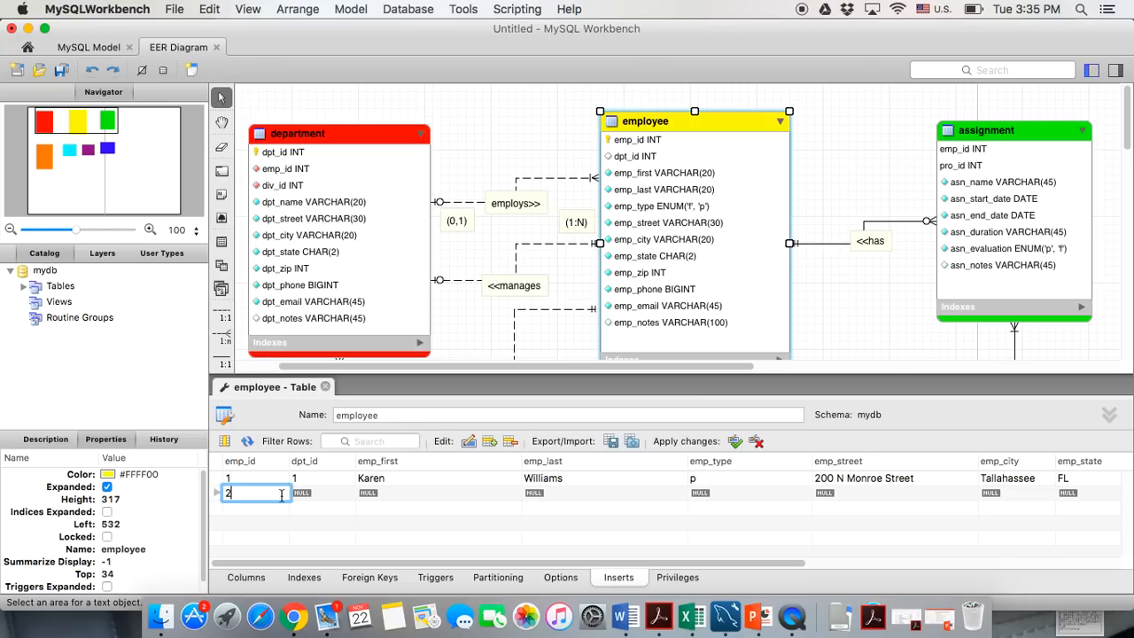
{"action": "double_click", "coordinate": [298, 502]}
{"action": "type", "text": "2"}
{"action": "double_click", "coordinate": [380, 498]}
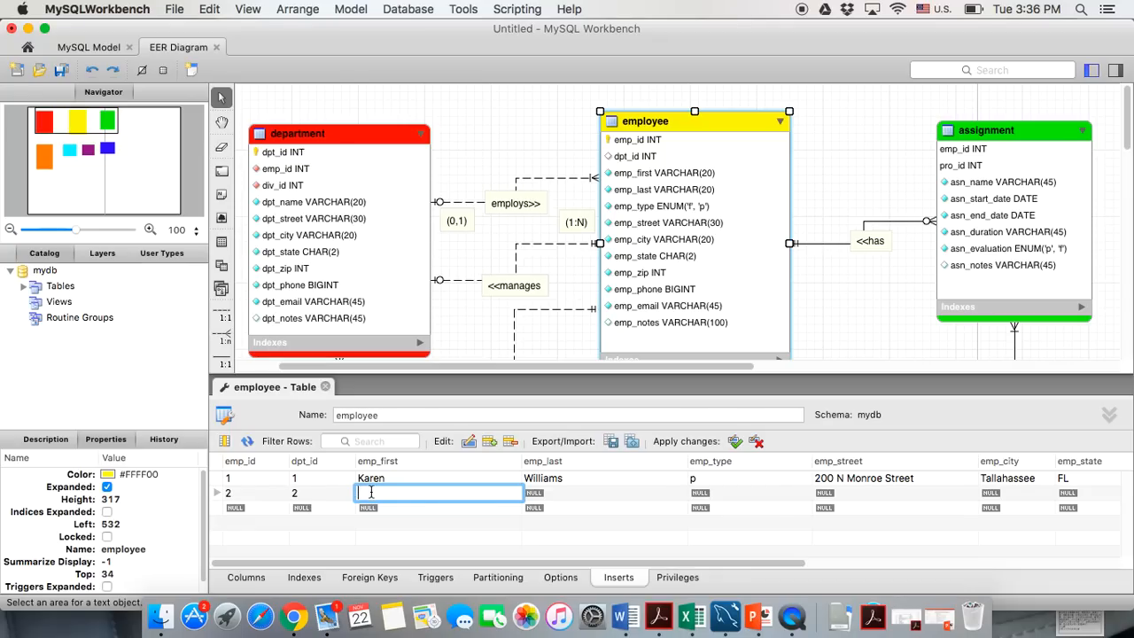
{"action": "left_click", "coordinate": [540, 498]}
{"action": "left_click", "coordinate": [540, 499]}
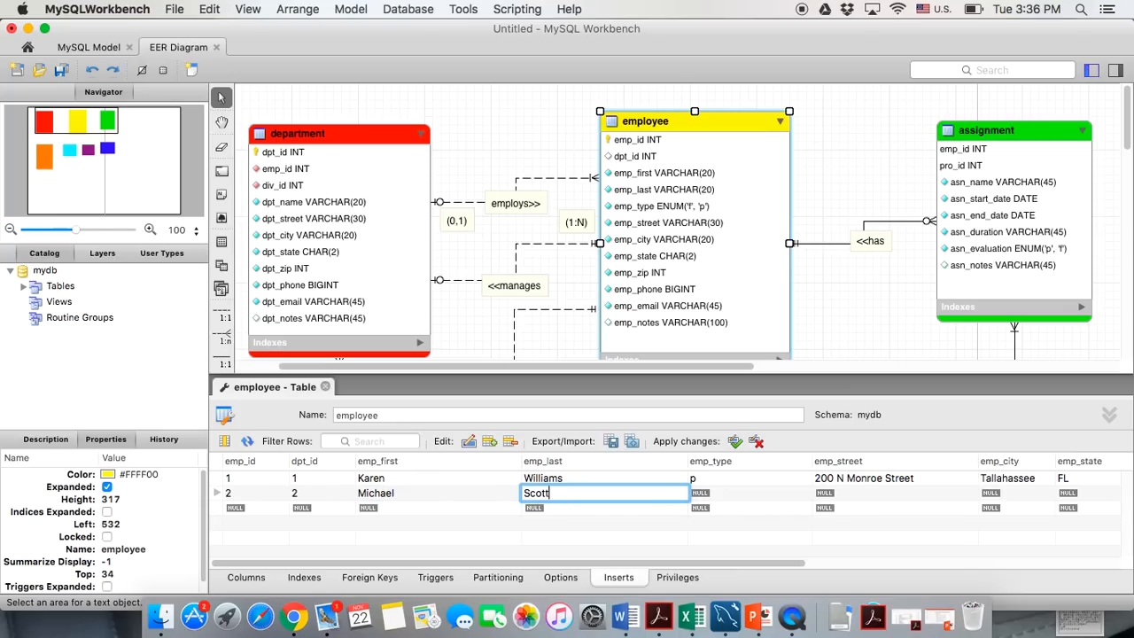
{"action": "double_click", "coordinate": [693, 493]}
{"action": "type", "text": "f"}
Add the second employee's street, city Tallahassee and state FL
{"action": "double_click", "coordinate": [833, 501]}
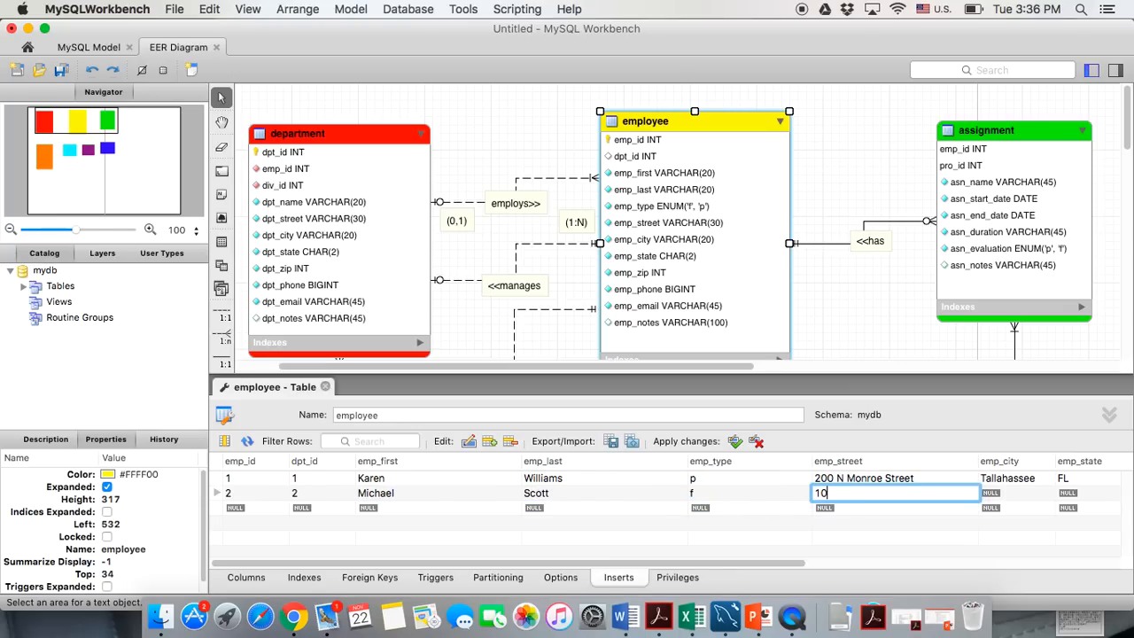
{"action": "double_click", "coordinate": [988, 496]}
{"action": "type", "text": "Tall"}
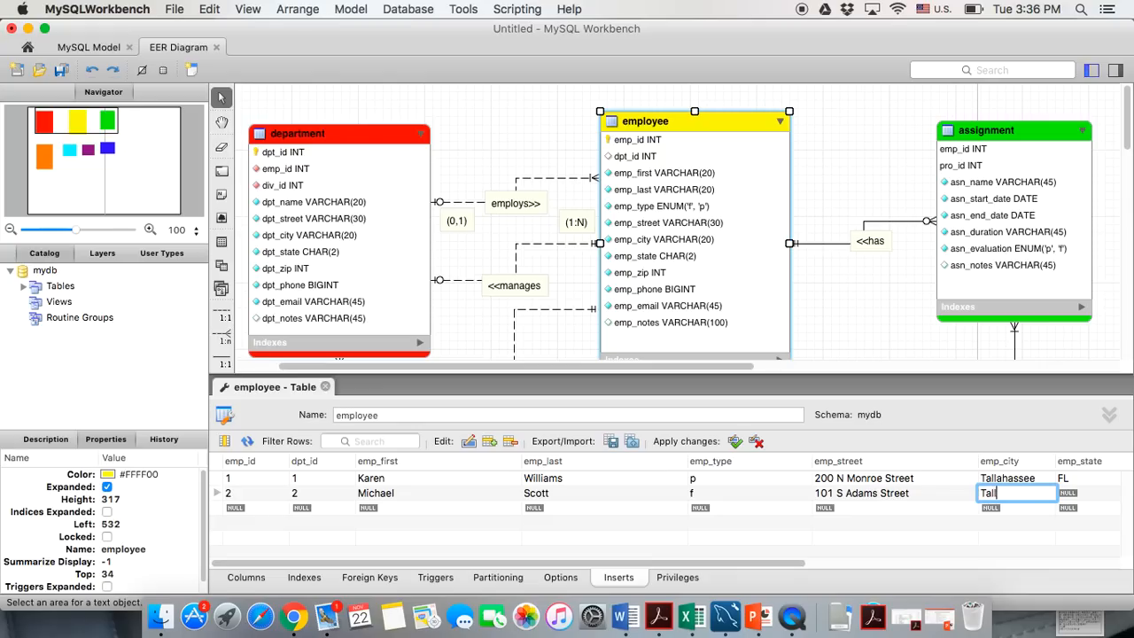
{"action": "type", "text": "ahassee"}
{"action": "double_click", "coordinate": [1088, 498]}
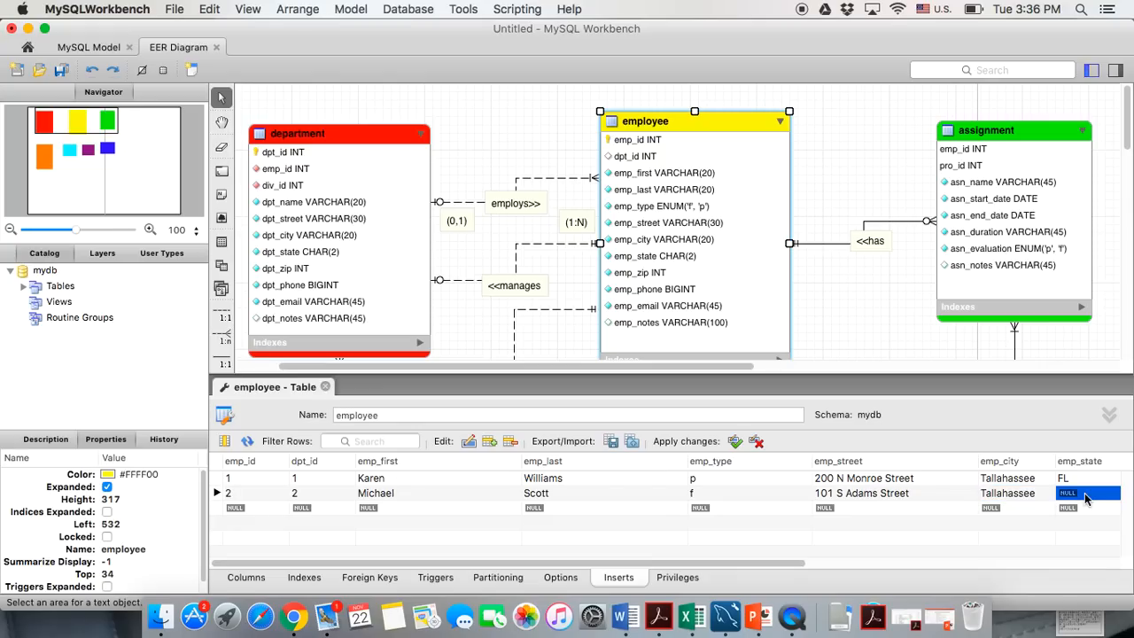
{"action": "type", "text": "FL"}
{"action": "key", "text": "Return"}
Add the second employee's zip 32301, phone number and e-mail address
{"action": "scroll", "coordinate": [766, 504], "scroll_direction": "right", "scroll_amount": 10}
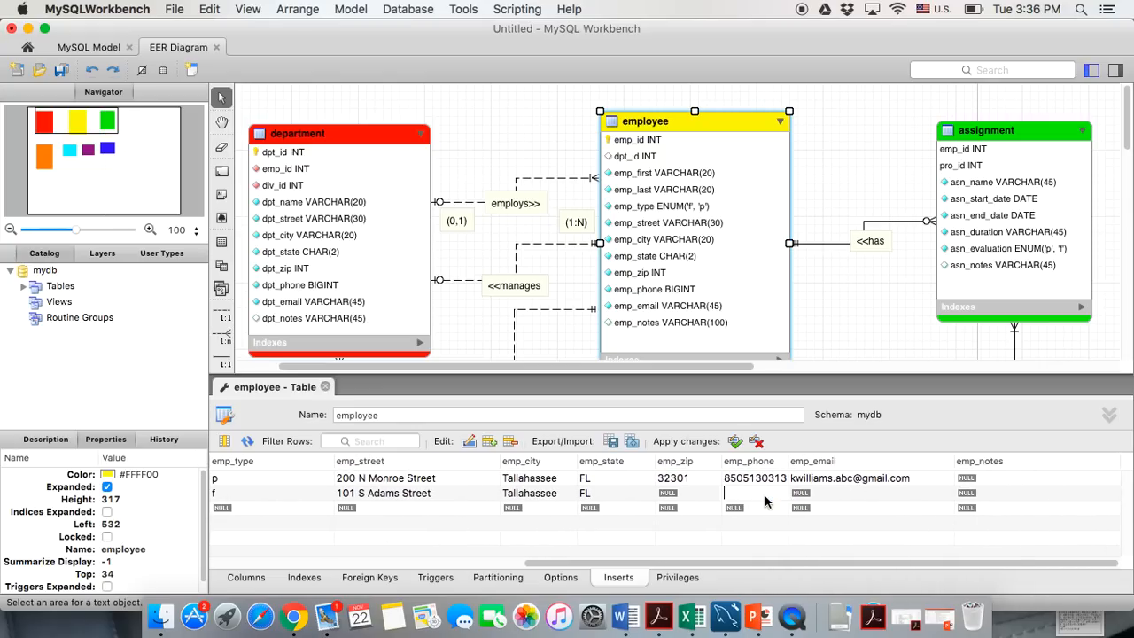
{"action": "double_click", "coordinate": [670, 496]}
{"action": "type", "text": "3"}
{"action": "type", "text": "20"}
{"action": "type", "text": "3"}
{"action": "key", "text": "BackSpace"}
{"action": "key", "text": "BackSpace"}
{"action": "type", "text": "301"}
{"action": "double_click", "coordinate": [734, 494]}
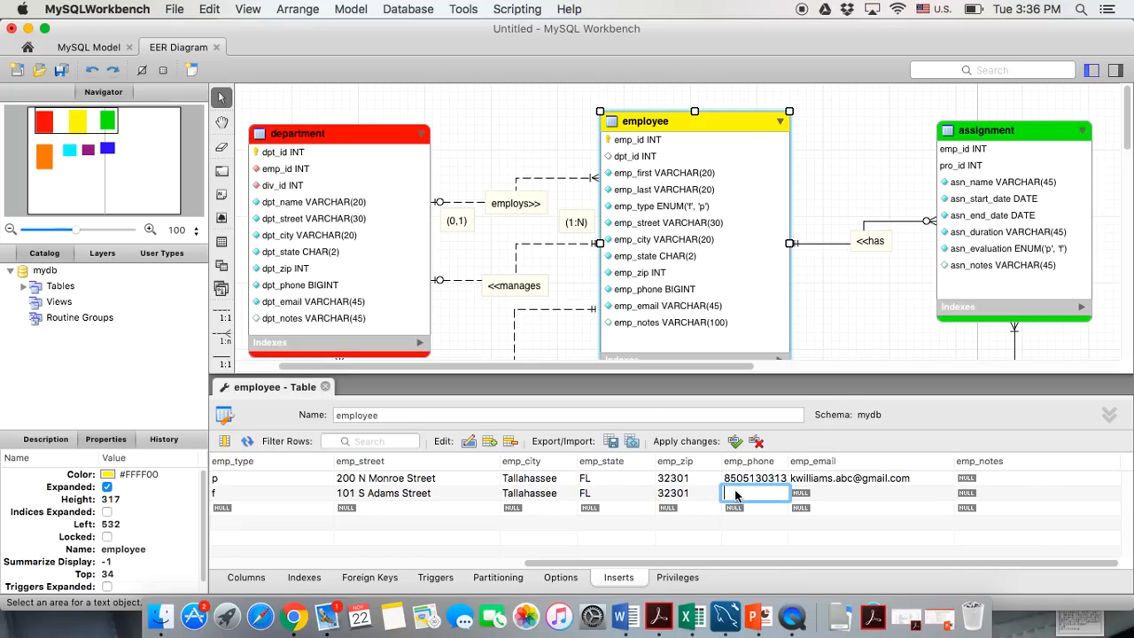
{"action": "double_click", "coordinate": [809, 496]}
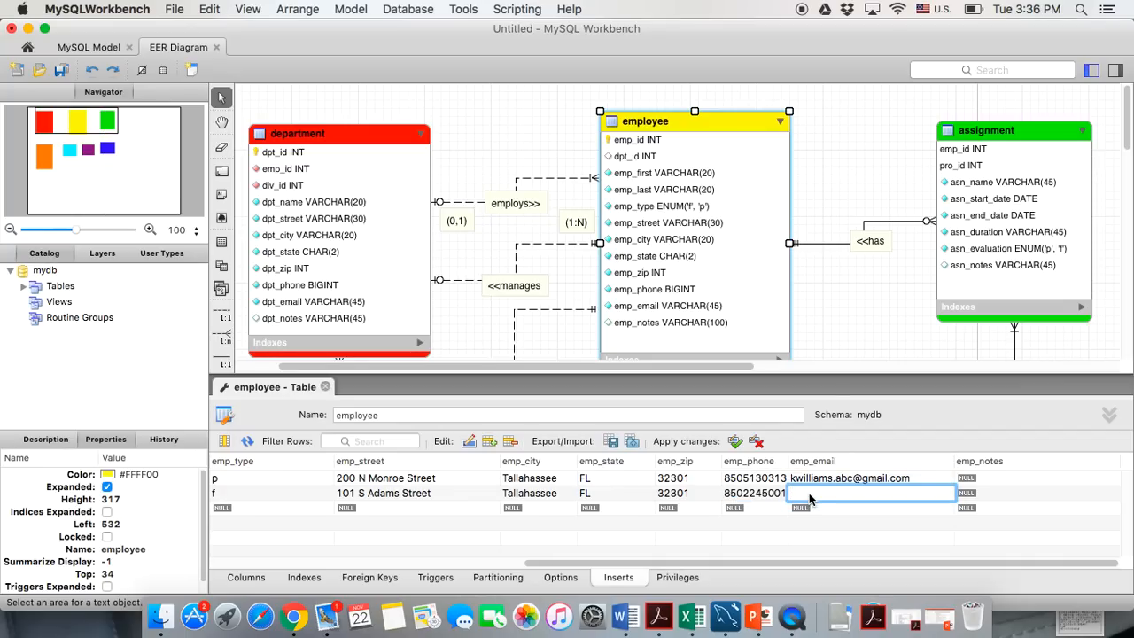
{"action": "key", "text": "Return"}
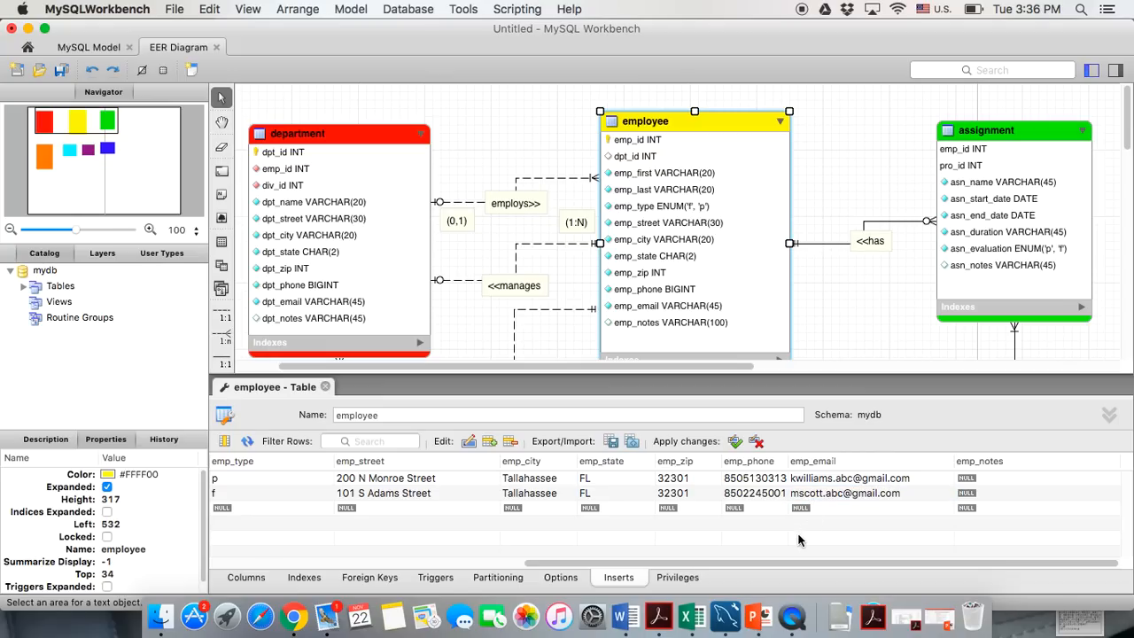
Start a third employee row at its emp_id cell
{"action": "scroll", "coordinate": [798, 539], "scroll_direction": "left", "scroll_amount": 5}
{"action": "scroll", "coordinate": [347, 506], "scroll_direction": "left", "scroll_amount": 5}
{"action": "double_click", "coordinate": [255, 508]}
Start employee row 3 with emp_id 3, dpt_id 3, the employee's first and last name, and type p
{"action": "type", "text": "3"}
{"action": "key", "text": "Tab"}
{"action": "type", "text": "3"}
{"action": "key", "text": "Tab"}
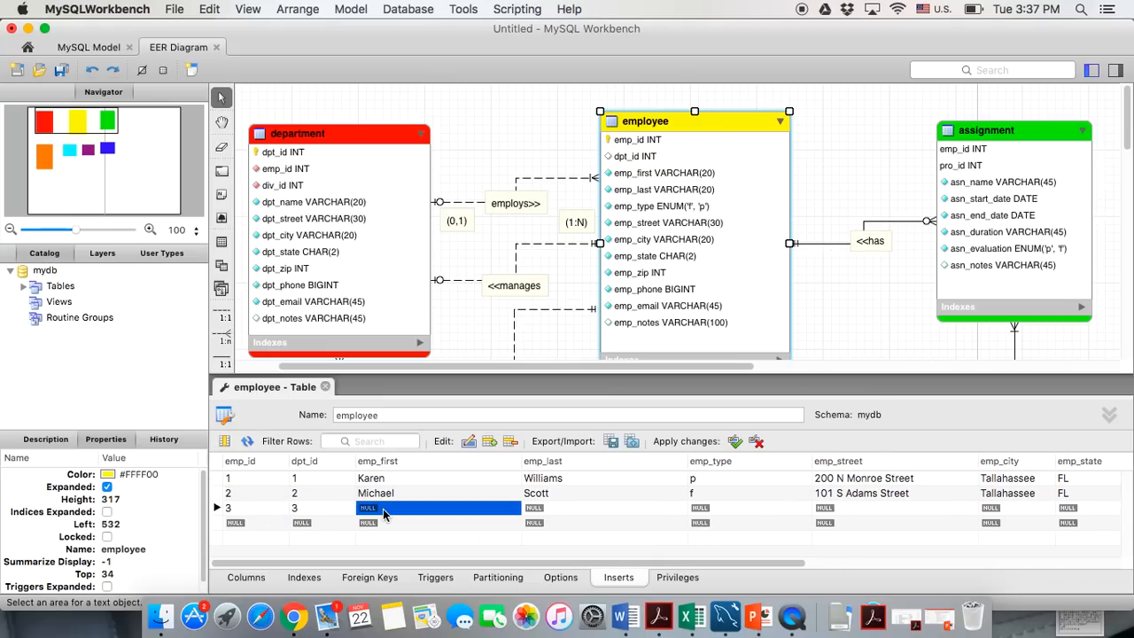
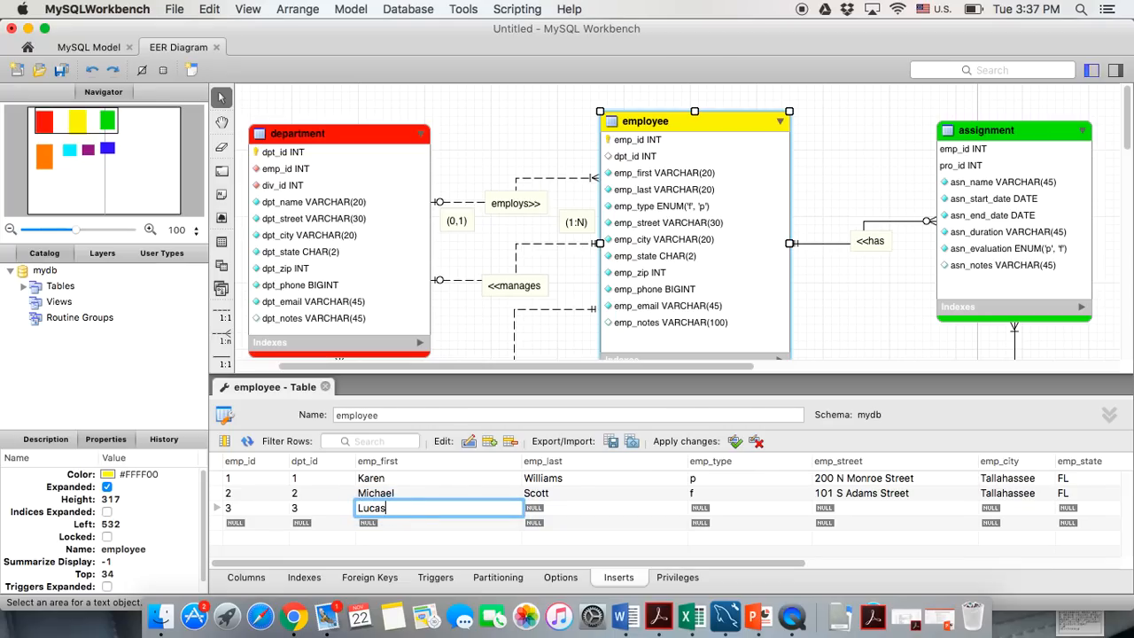
{"action": "double_click", "coordinate": [552, 511]}
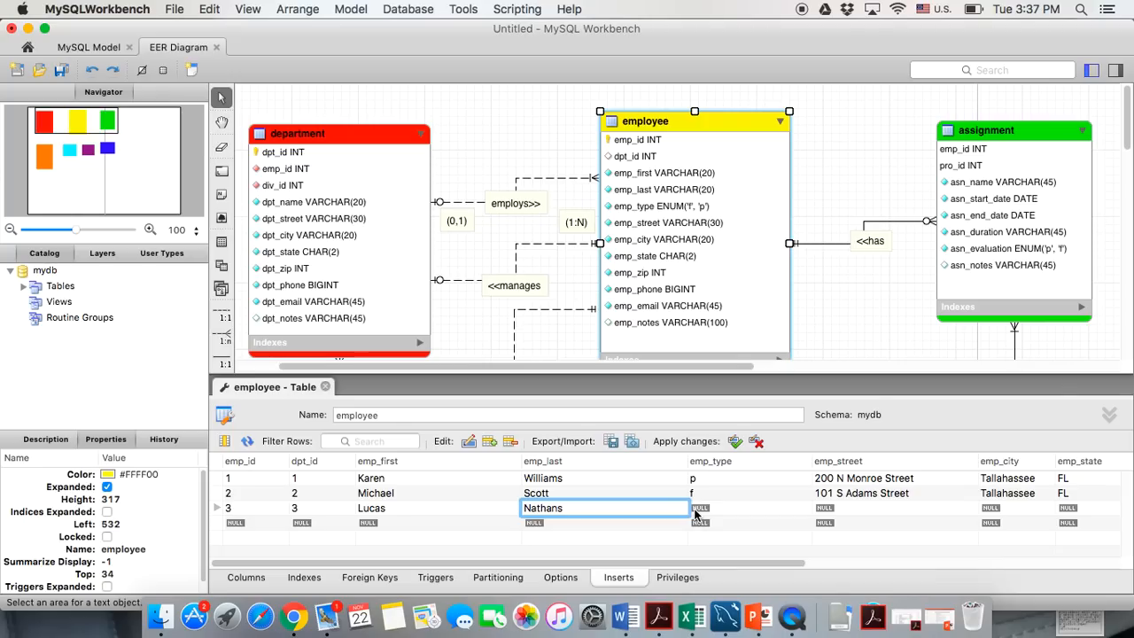
{"action": "key", "text": "Tab"}
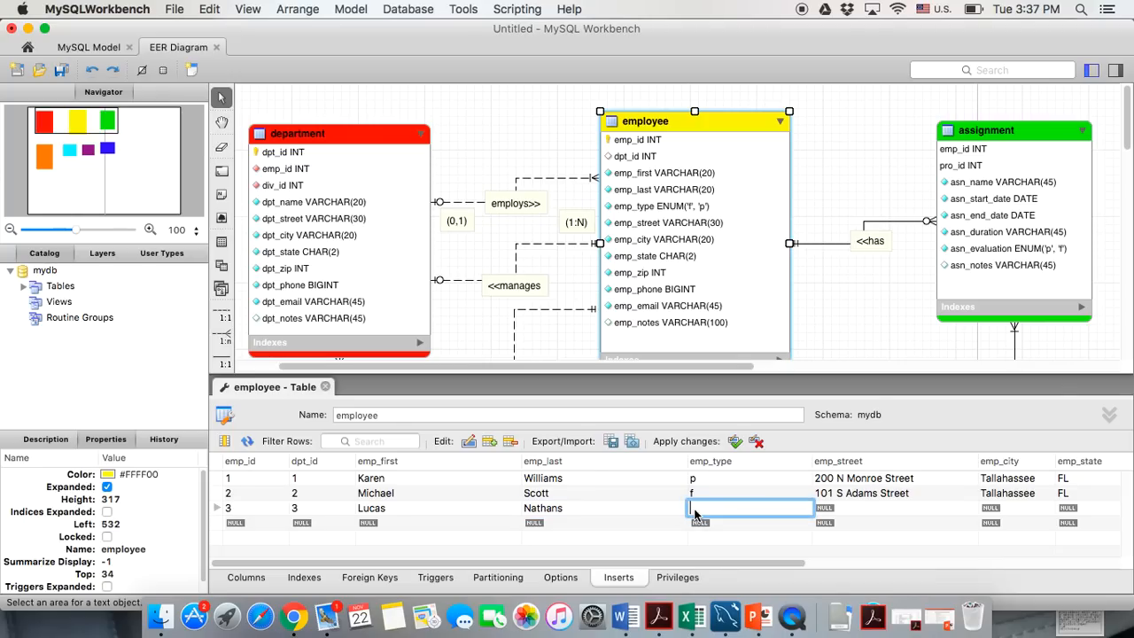
{"action": "type", "text": "p"}
Fill in row 3's street address, city, state and zip code
{"action": "double_click", "coordinate": [833, 511]}
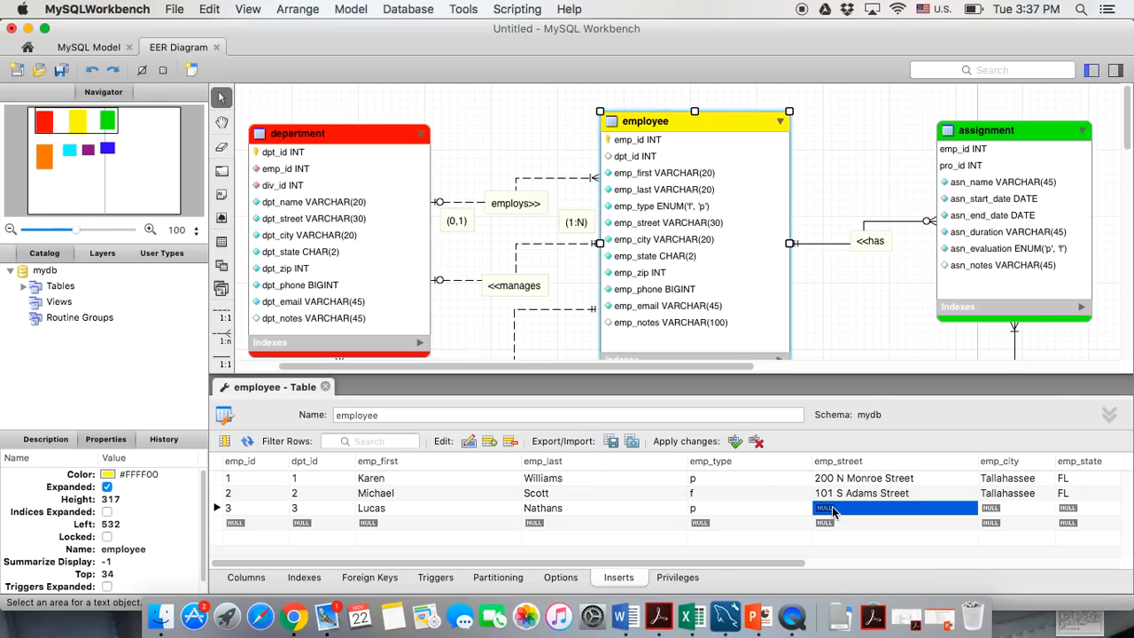
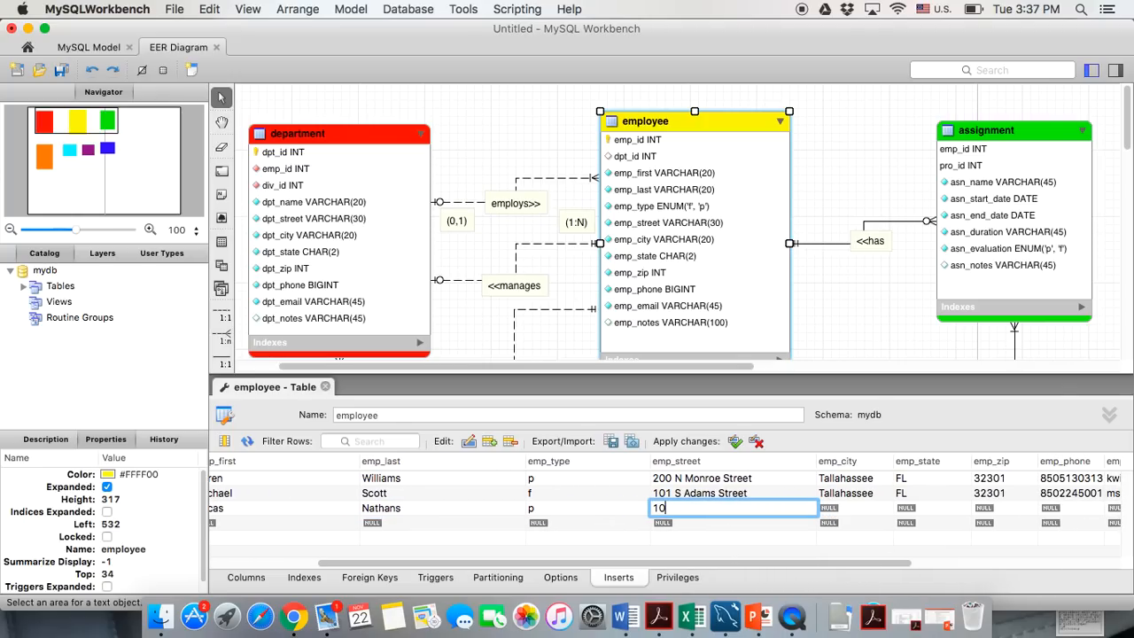
{"action": "left_click", "coordinate": [865, 503]}
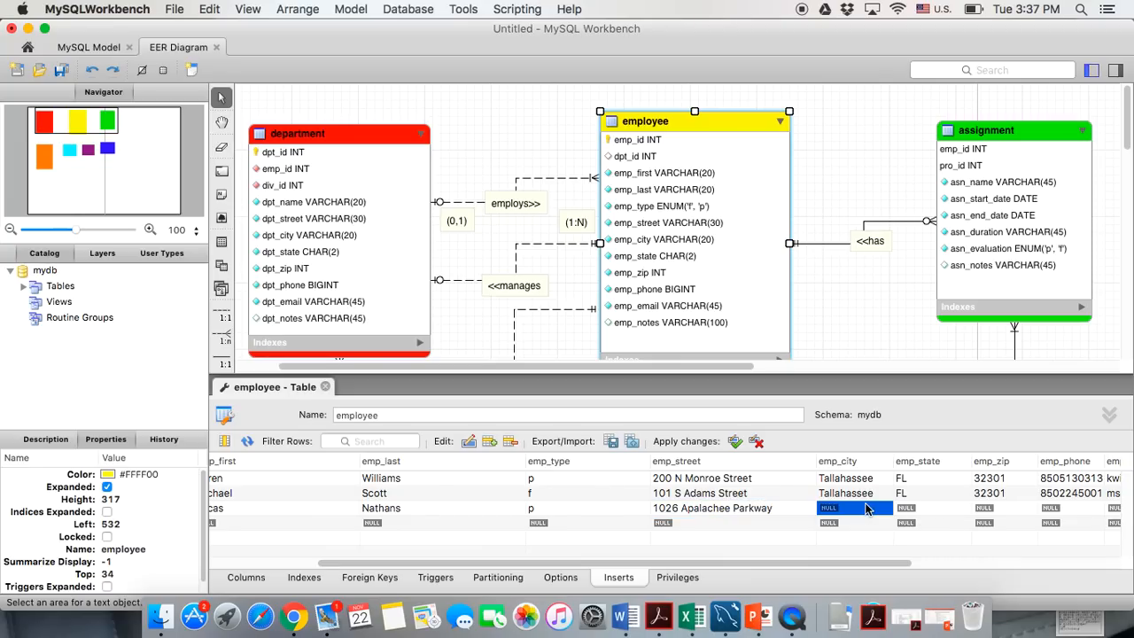
{"action": "type", "text": "Tallahassee"}
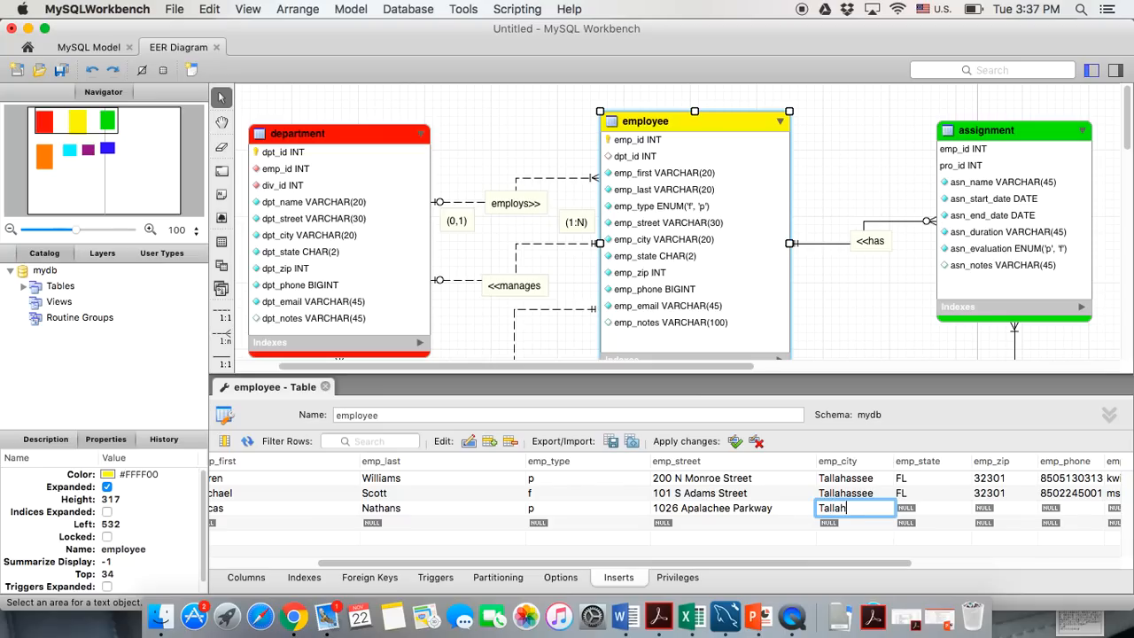
{"action": "left_click", "coordinate": [931, 511]}
{"action": "left_click", "coordinate": [932, 510]}
{"action": "type", "text": "FL"}
{"action": "left_click", "coordinate": [985, 511]}
{"action": "left_click", "coordinate": [986, 511]}
{"action": "type", "text": "32301"}
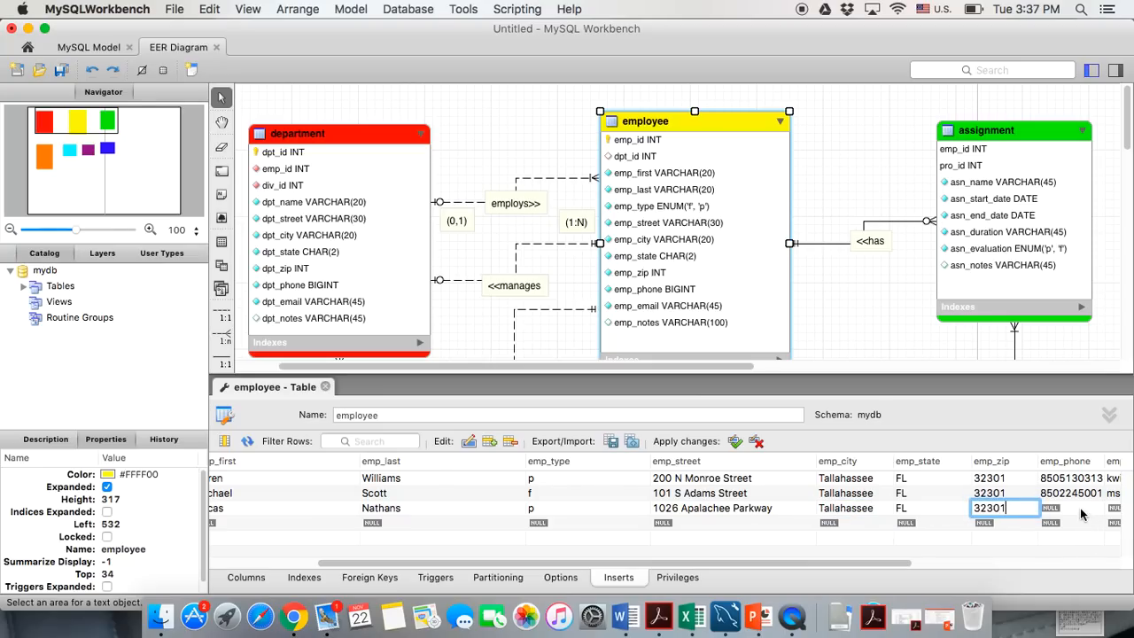
Enter row 3's phone number and e-mail address
{"action": "left_click", "coordinate": [1079, 507]}
{"action": "left_click", "coordinate": [941, 511]}
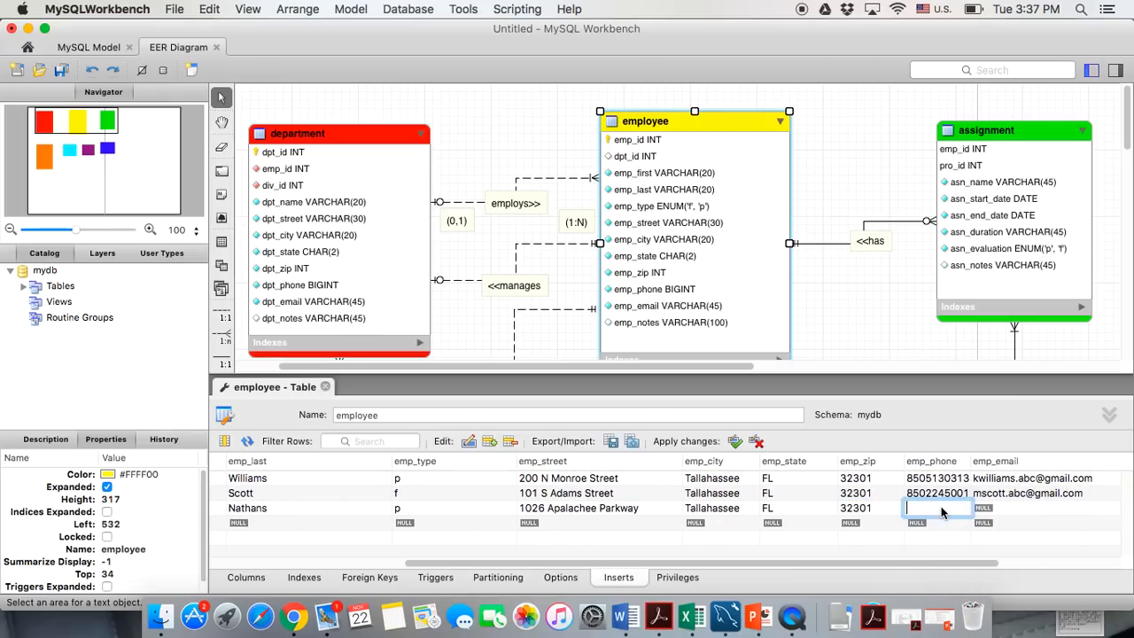
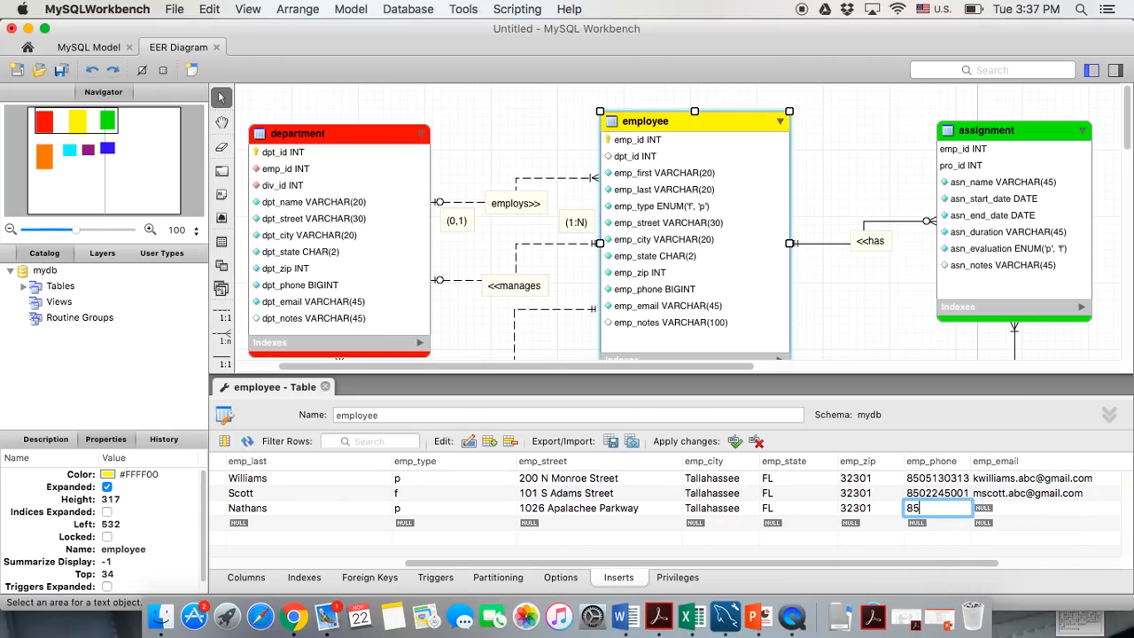
{"action": "key", "text": "Tab"}
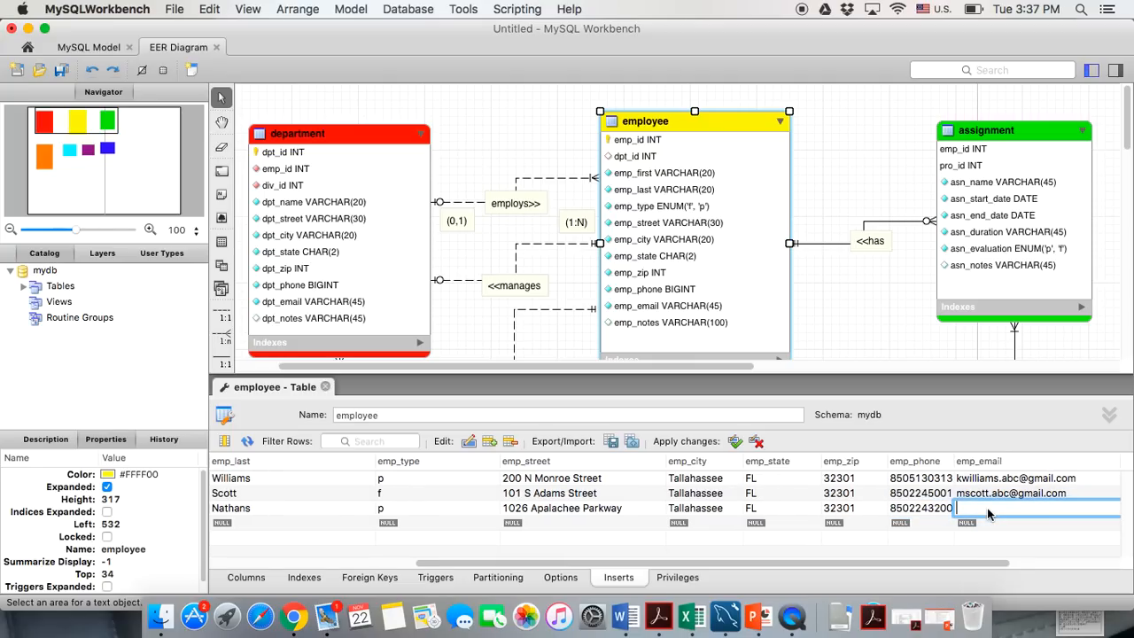
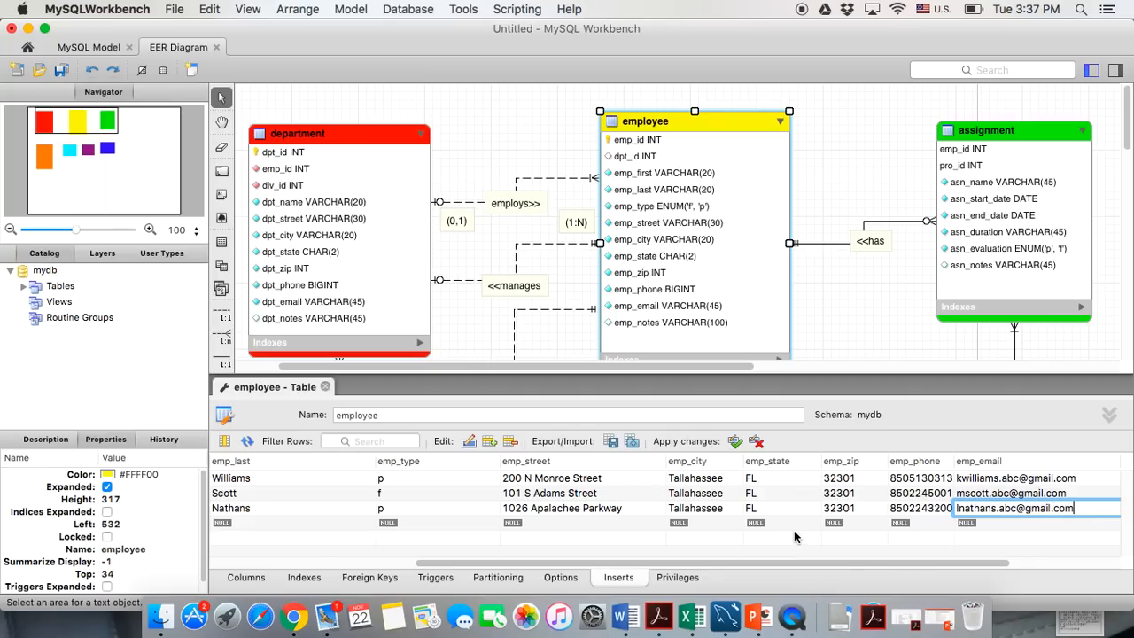
{"action": "key", "text": "Tab"}
Begin employee row 4 with emp_id 4 and dpt_id 4
{"action": "left_click", "coordinate": [244, 530]}
{"action": "type", "text": "4"}
{"action": "key", "text": "Tab"}
{"action": "type", "text": "4"}
{"action": "key", "text": "Tab"}
{"action": "left_click", "coordinate": [366, 524]}
Enter row 4's first and last name and set its employee type to f
{"action": "left_click", "coordinate": [536, 529]}
{"action": "left_click", "coordinate": [536, 529]}
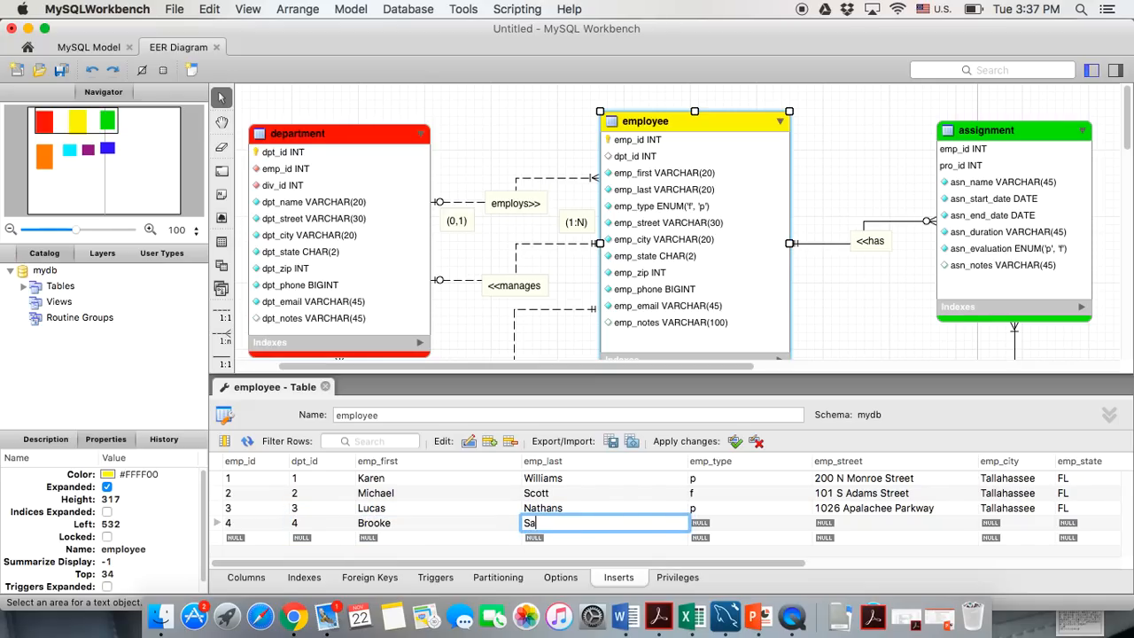
{"action": "key", "text": "Tab"}
{"action": "type", "text": "f"}
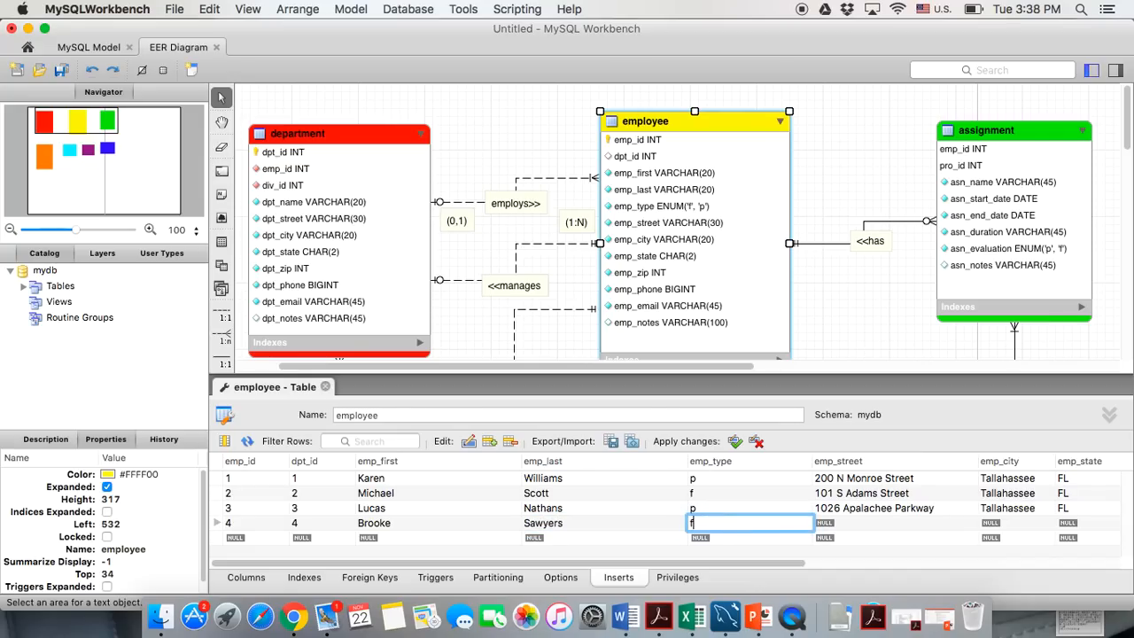
{"action": "key", "text": "Tab"}
Fill in row 4's street address, city, state and zip code
{"action": "scroll", "coordinate": [831, 529], "scroll_direction": "right", "scroll_amount": 5}
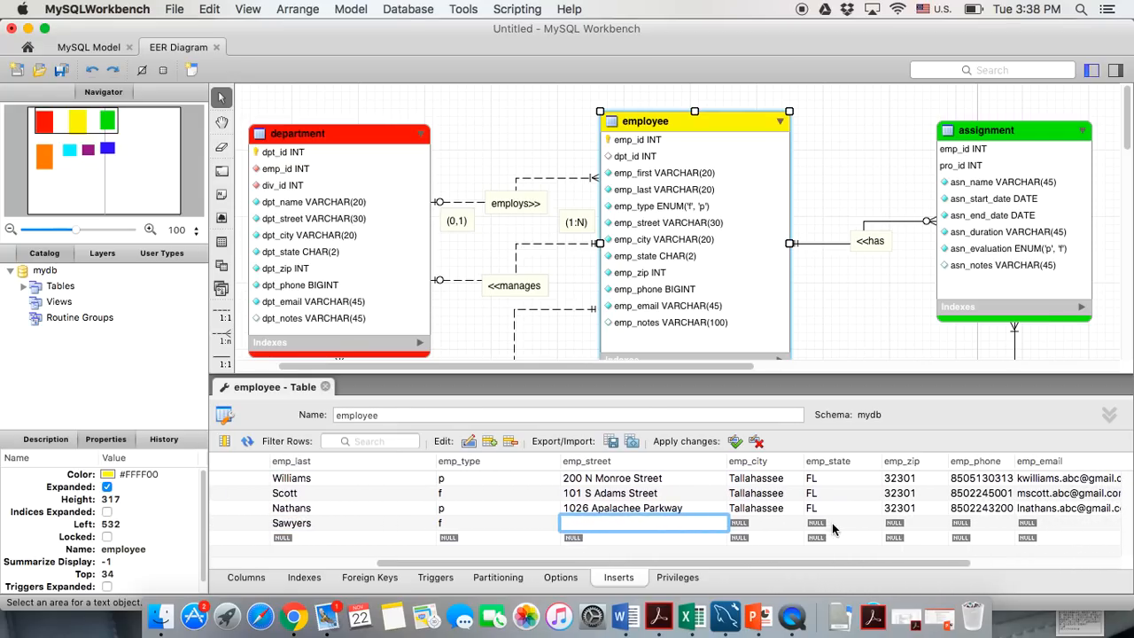
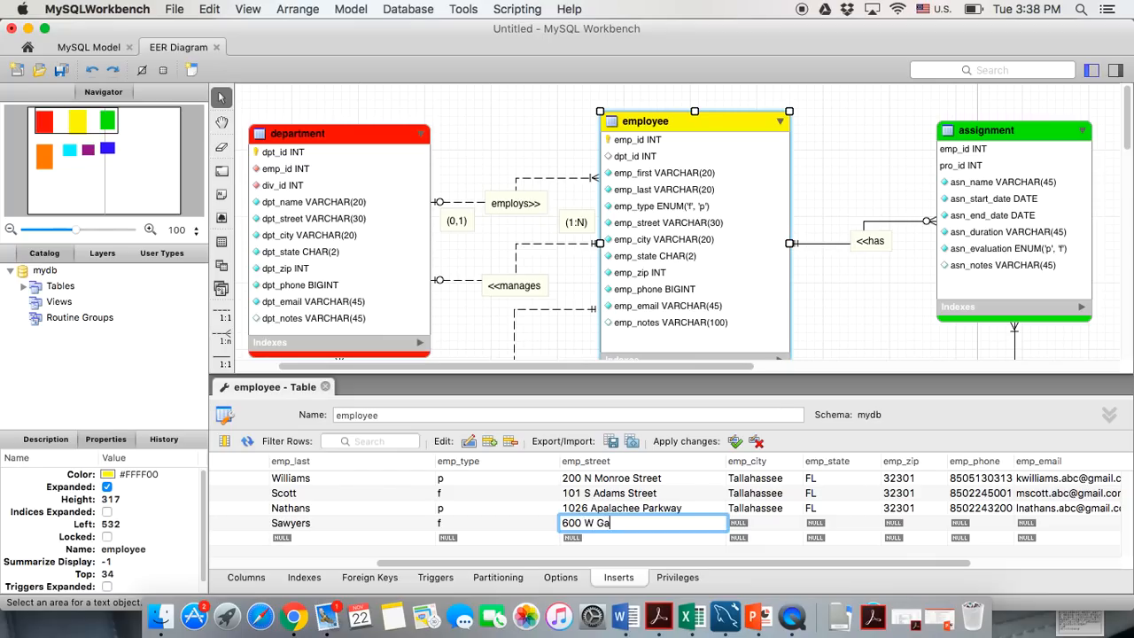
{"action": "left_click", "coordinate": [775, 523]}
{"action": "type", "text": "Tallahassee"}
{"action": "left_click", "coordinate": [815, 523]}
{"action": "type", "text": "FL"}
{"action": "left_click", "coordinate": [900, 526]}
{"action": "type", "text": "32304"}
Enter row 4's phone number and e-mail address
{"action": "left_click", "coordinate": [968, 524]}
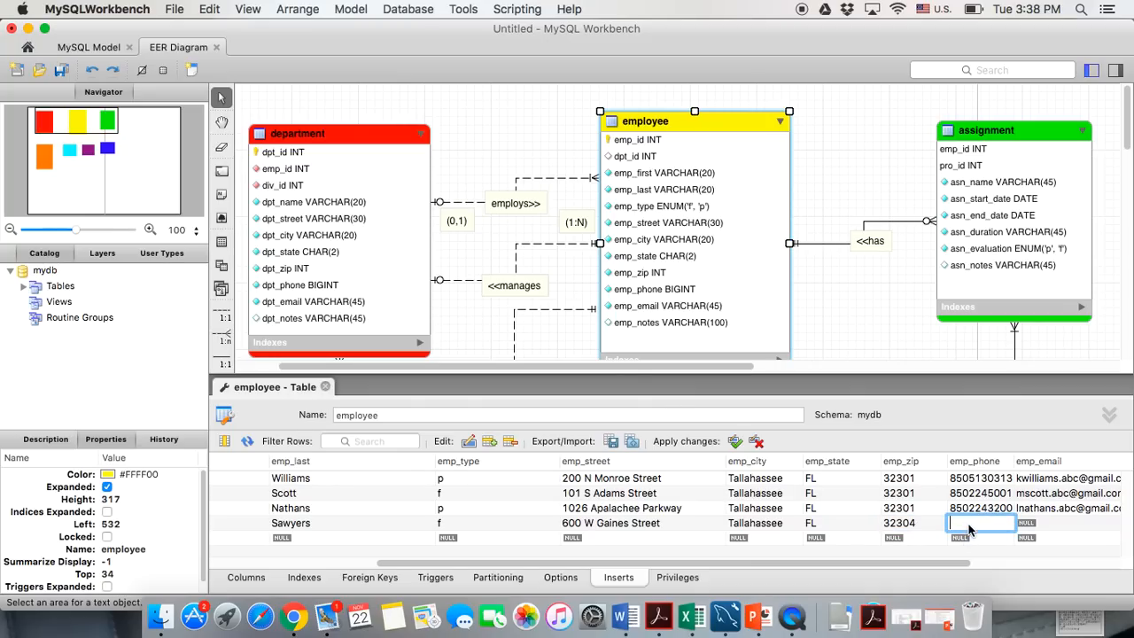
{"action": "left_click", "coordinate": [1028, 523]}
{"action": "left_click", "coordinate": [1028, 524]}
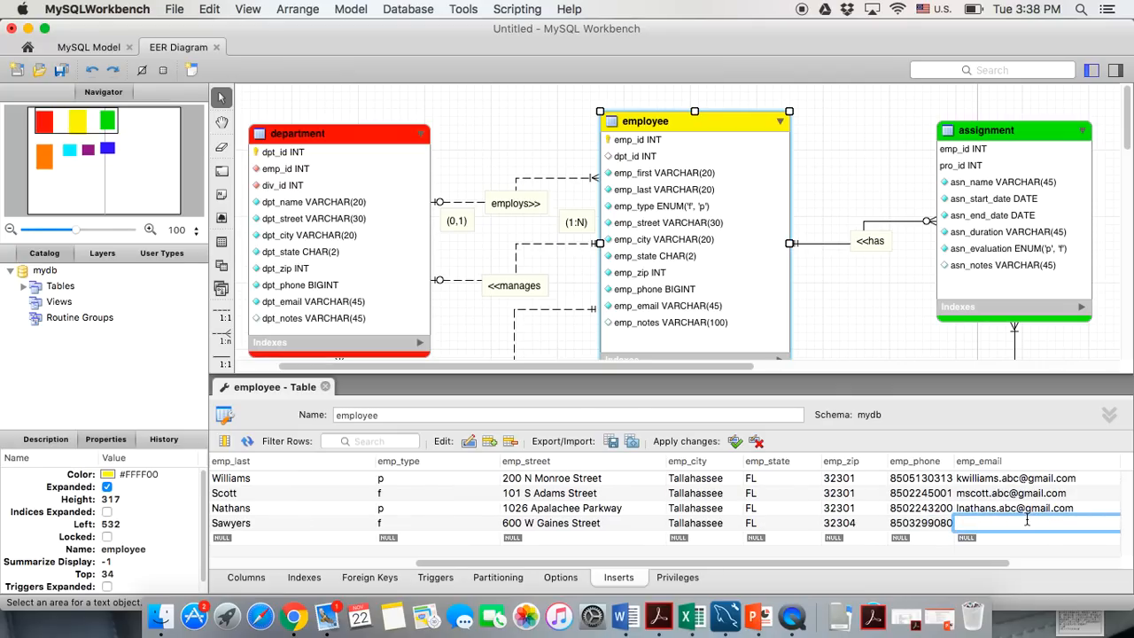
{"action": "key", "text": "Return"}
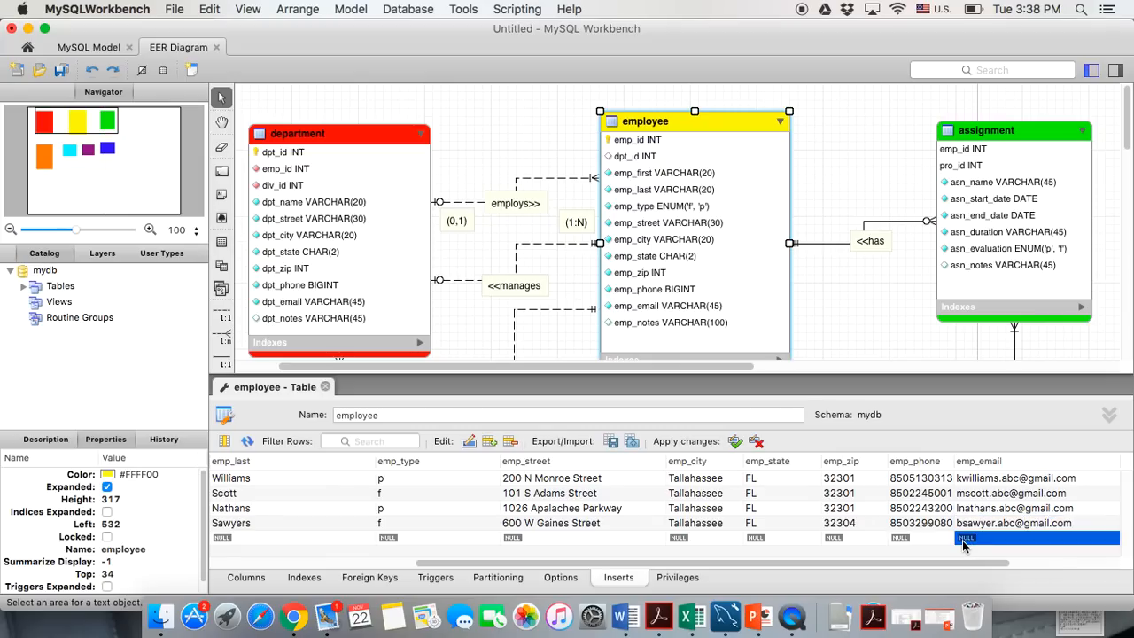
{"action": "left_click", "coordinate": [246, 538]}
Start row 5 with emp_id 5, dpt_id 5, the employee's first and last name, and type p
{"action": "left_click", "coordinate": [246, 539]}
{"action": "type", "text": "5"}
{"action": "double_click", "coordinate": [313, 540]}
{"action": "type", "text": "5"}
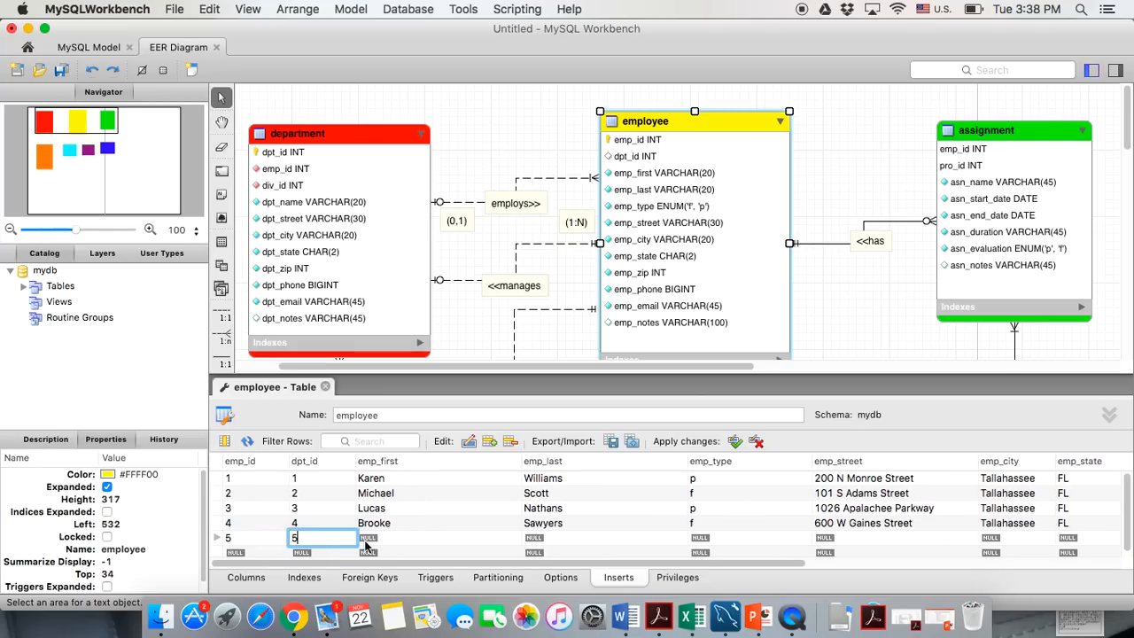
{"action": "left_click", "coordinate": [381, 538]}
{"action": "left_click", "coordinate": [381, 539]}
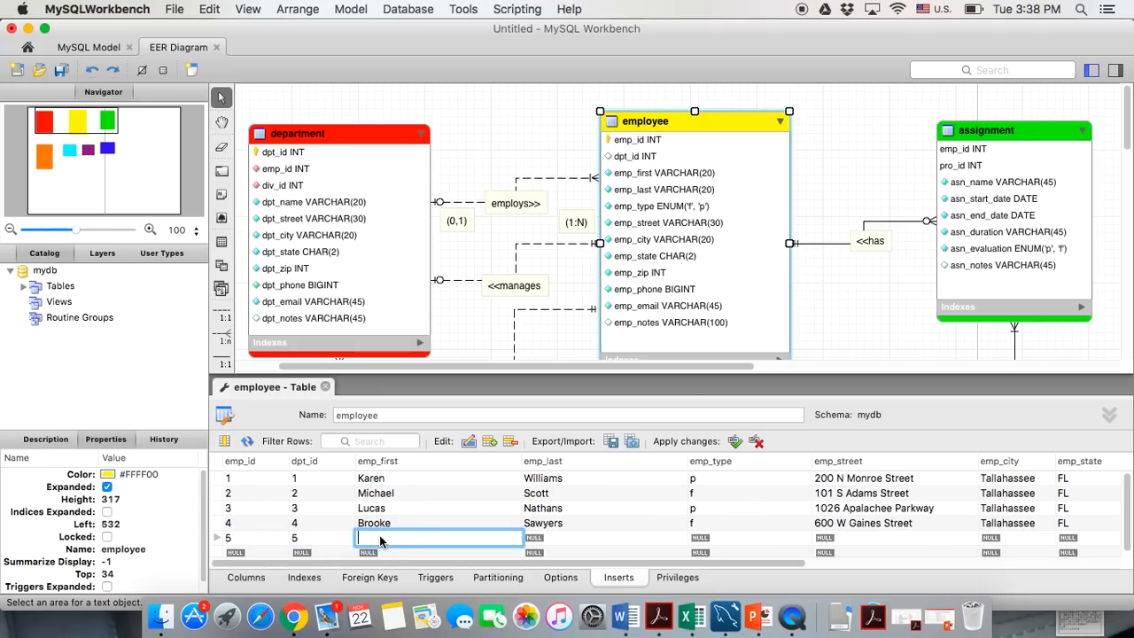
{"action": "left_click", "coordinate": [541, 541]}
{"action": "left_click", "coordinate": [695, 542]}
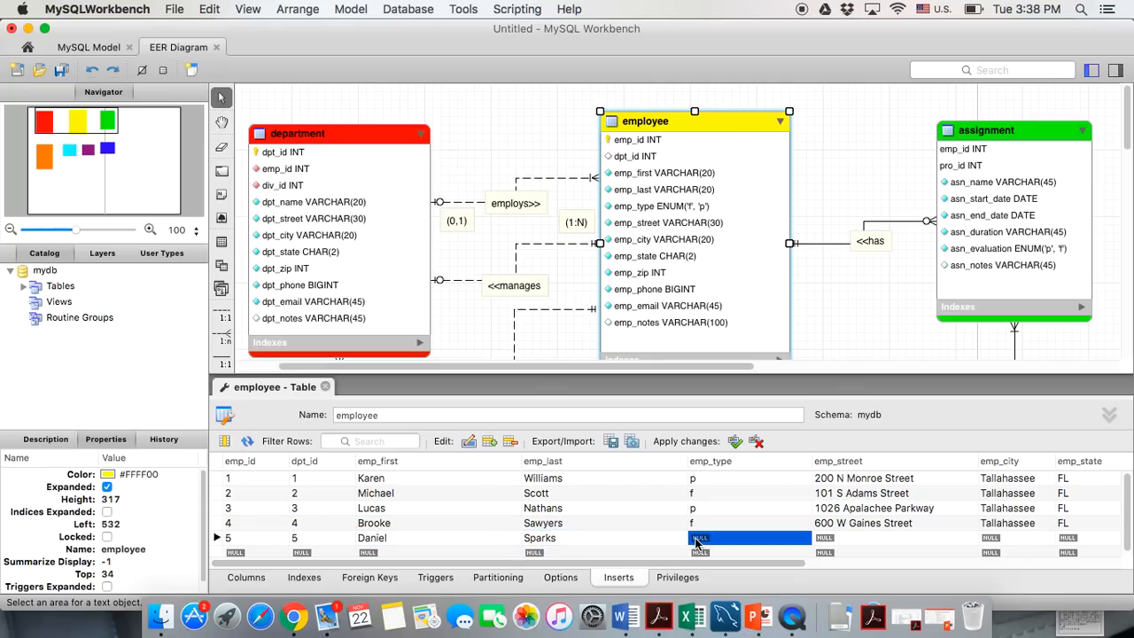
{"action": "type", "text": "p"}
Fill in row 5's street address, city, state and zip code
{"action": "left_click", "coordinate": [824, 542]}
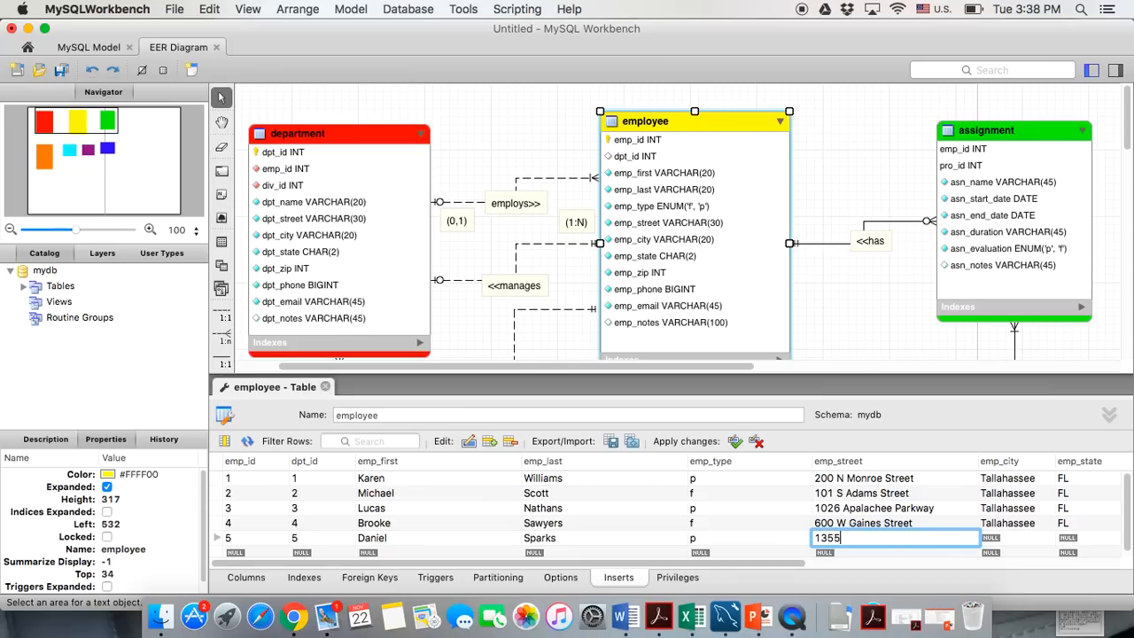
{"action": "key", "text": "Tab"}
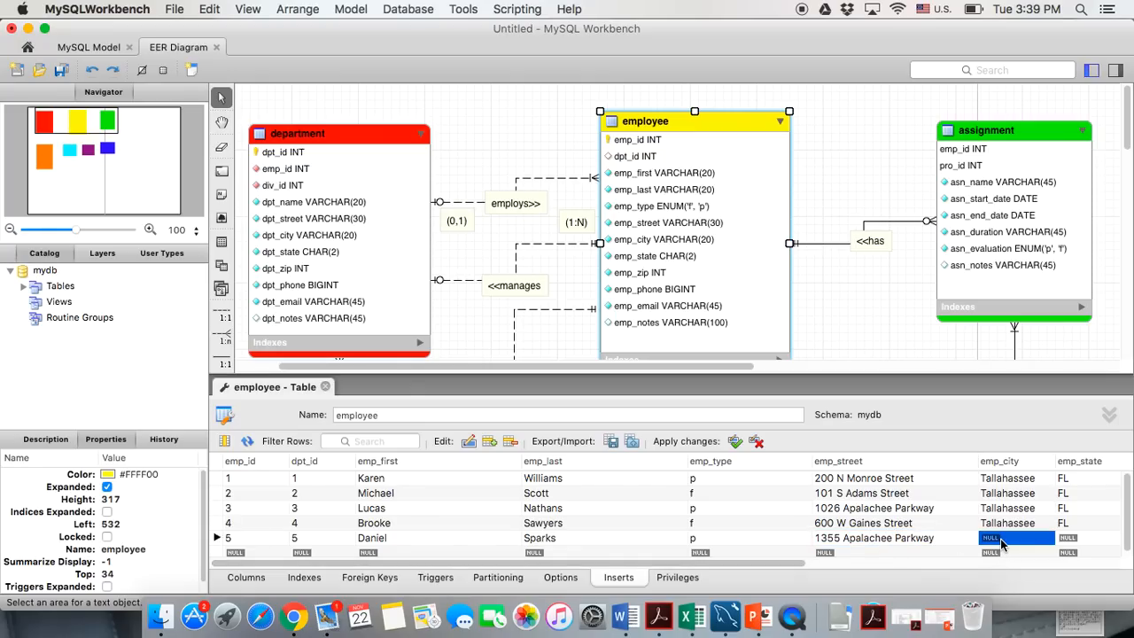
{"action": "scroll", "coordinate": [870, 510], "scroll_direction": "right", "scroll_amount": 5}
{"action": "type", "text": "Tallahassee"}
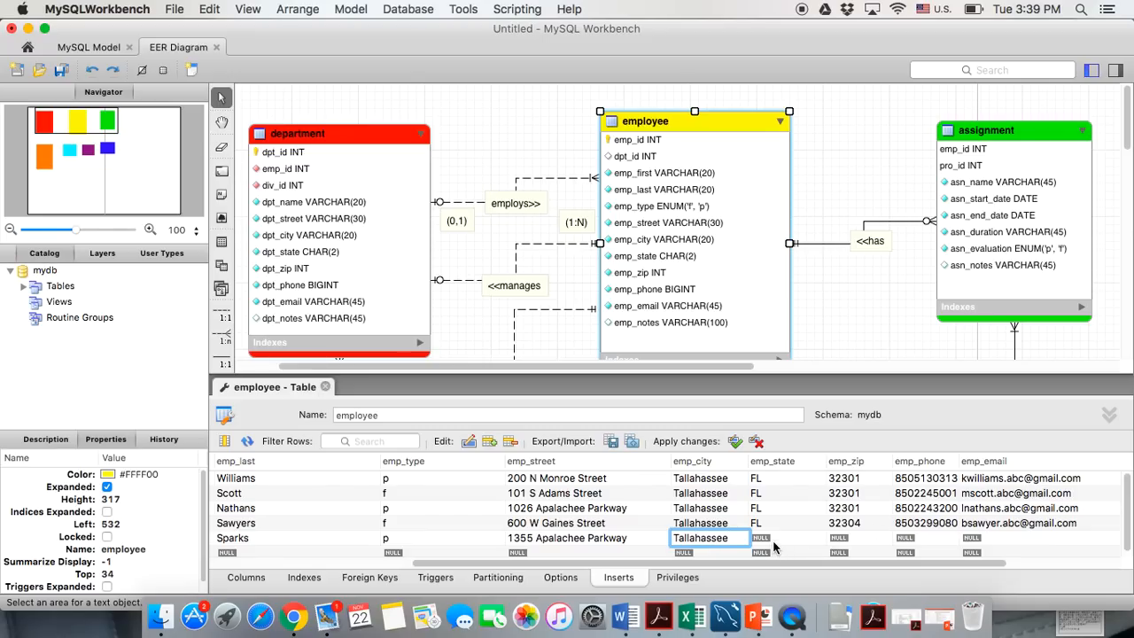
{"action": "key", "text": "Tab"}
{"action": "type", "text": "FL"}
{"action": "key", "text": "Tab"}
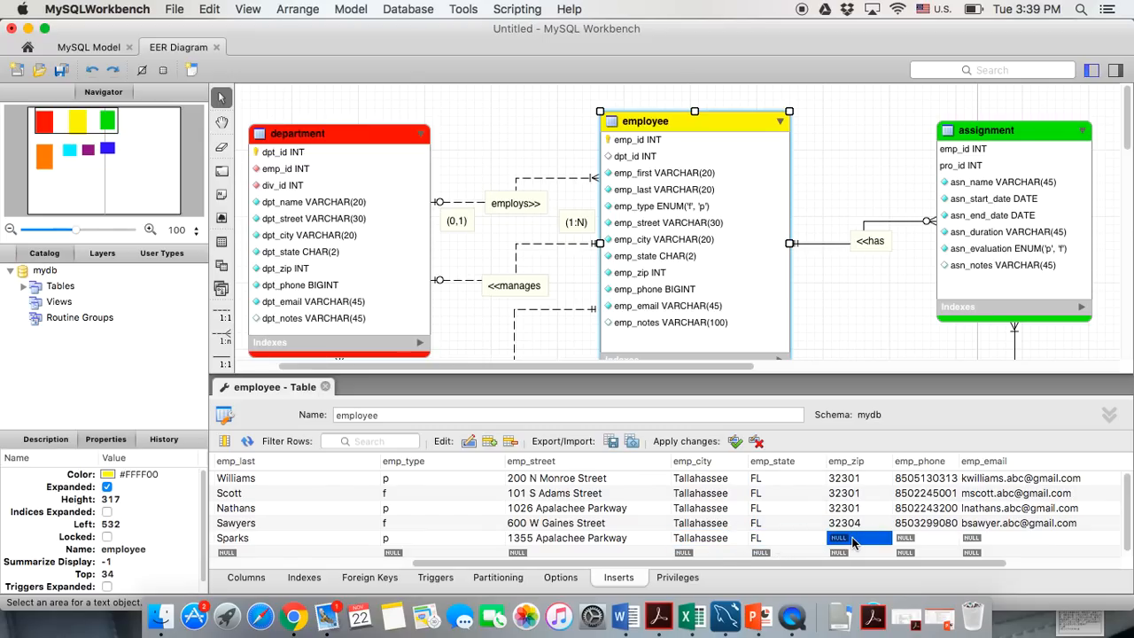
{"action": "type", "text": "32301"}
Enter row 5's phone number and e-mail address
{"action": "left_click", "coordinate": [904, 538]}
{"action": "key", "text": "Return"}
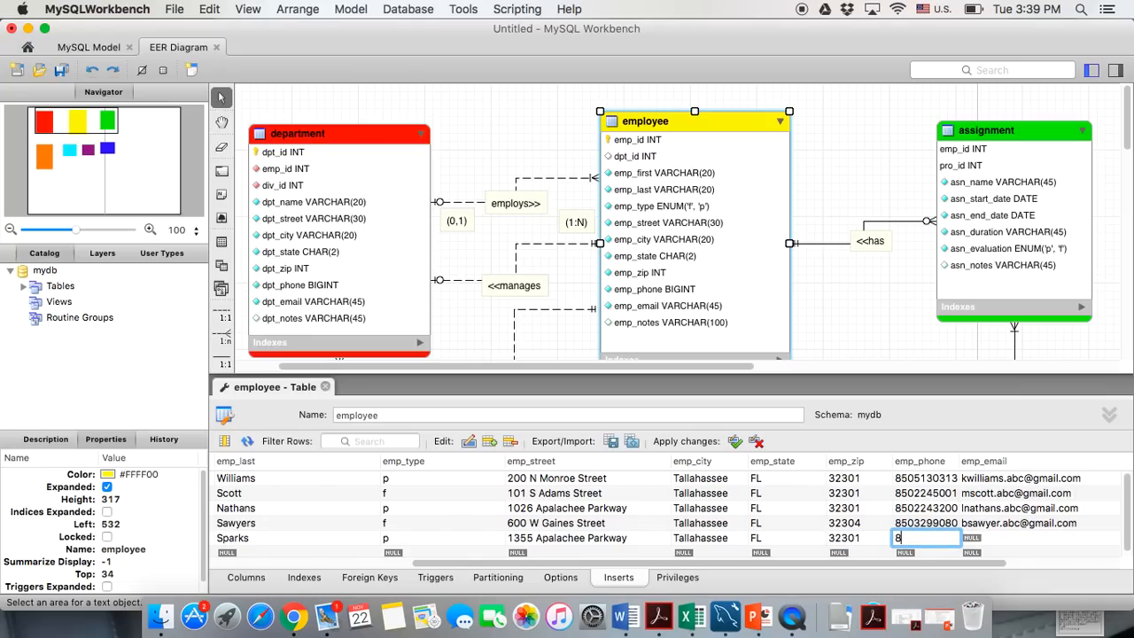
{"action": "key", "text": "Tab"}
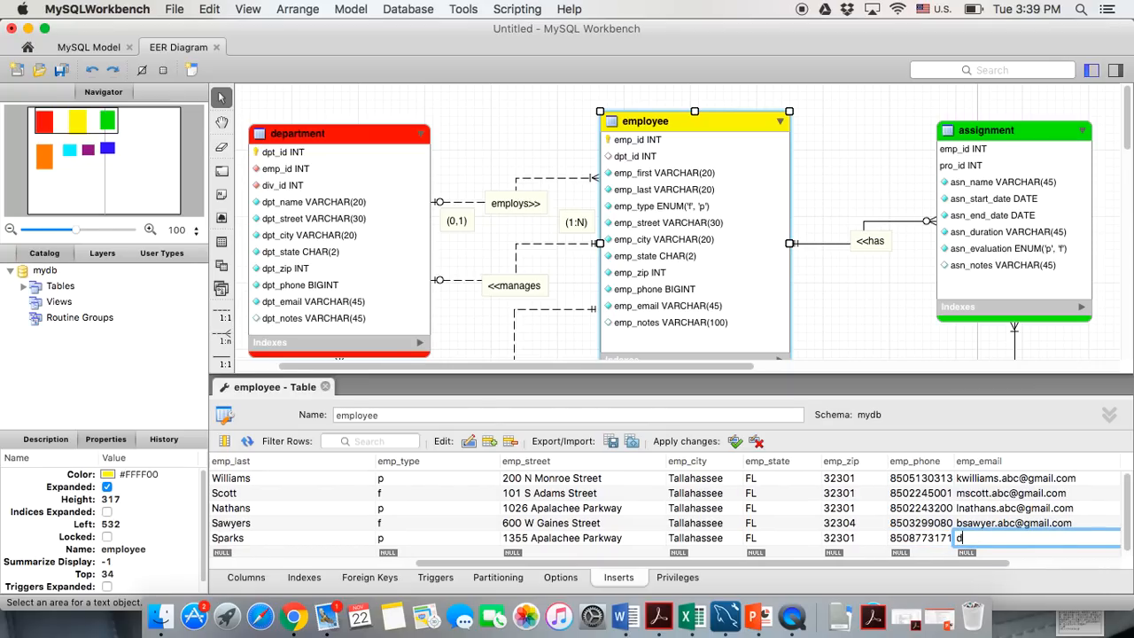
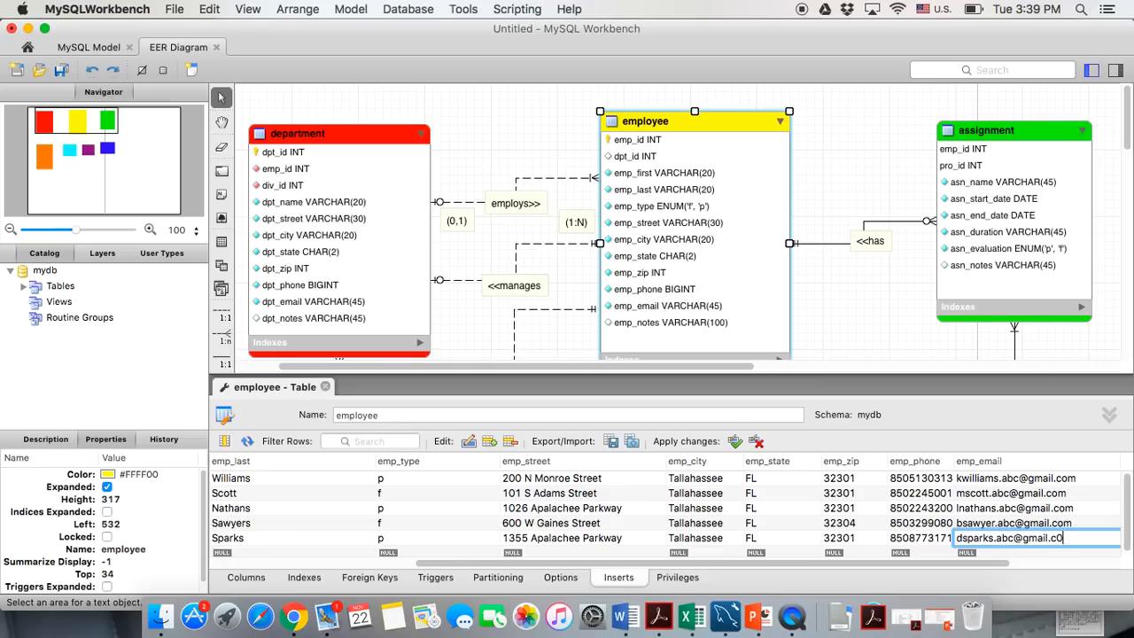
{"action": "left_click", "coordinate": [735, 442]}
Review the employee grid's type values, then close the employee table editor
{"action": "scroll", "coordinate": [576, 524], "scroll_direction": "left", "scroll_amount": 5}
{"action": "scroll", "coordinate": [498, 288], "scroll_direction": "down", "scroll_amount": 2}
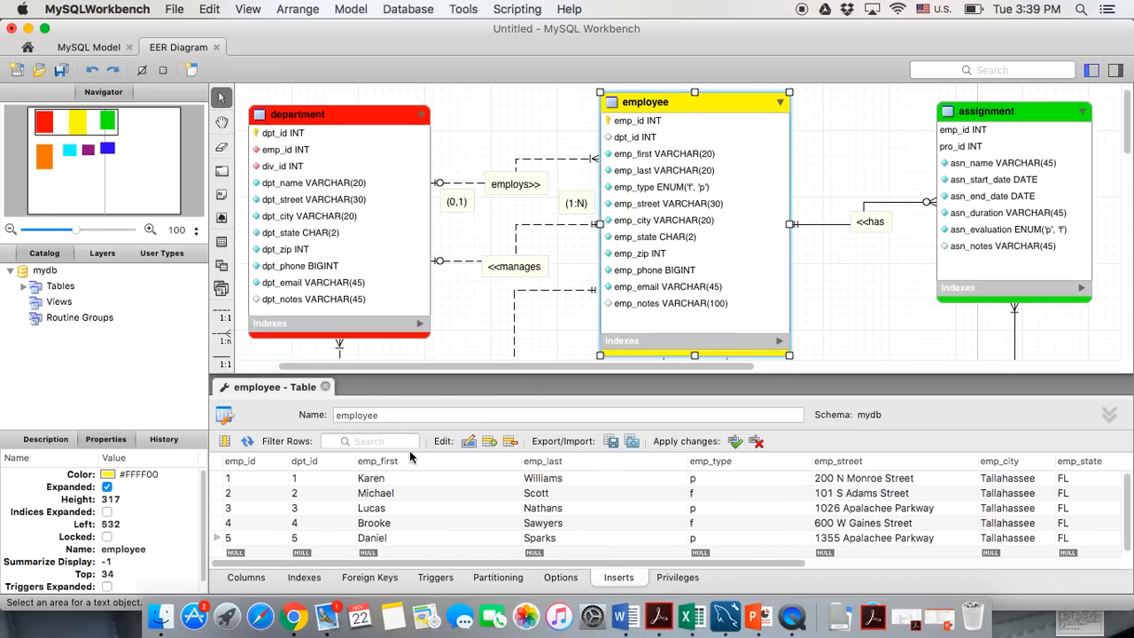
{"action": "scroll", "coordinate": [467, 334], "scroll_direction": "down", "scroll_amount": 1}
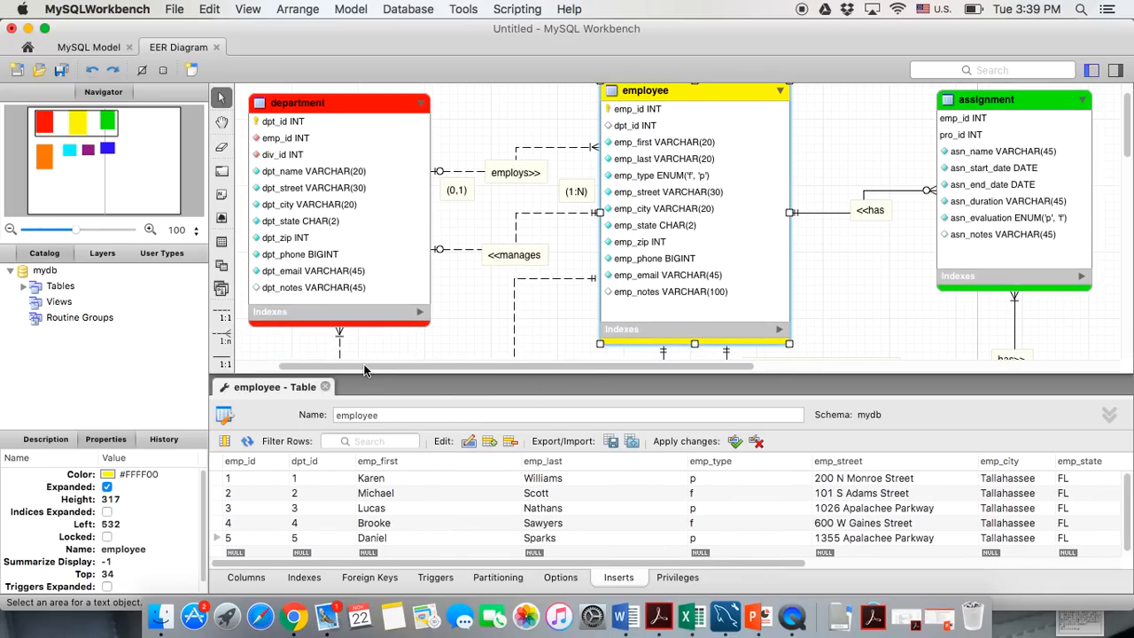
{"action": "scroll", "coordinate": [535, 513], "scroll_direction": "right", "scroll_amount": 2}
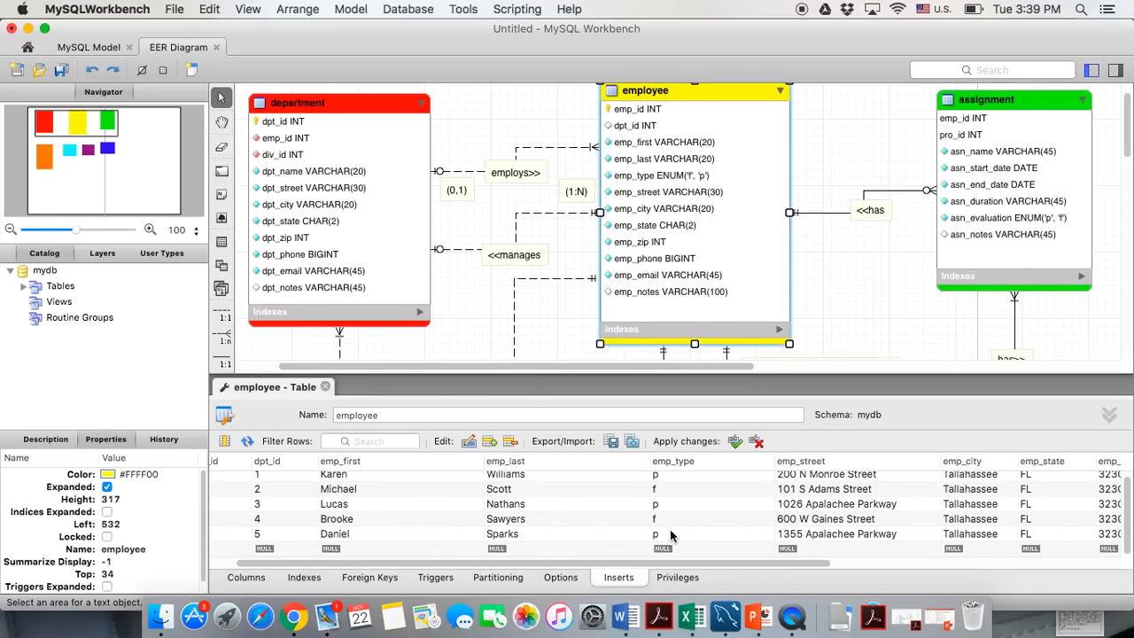
{"action": "left_click", "coordinate": [673, 482]}
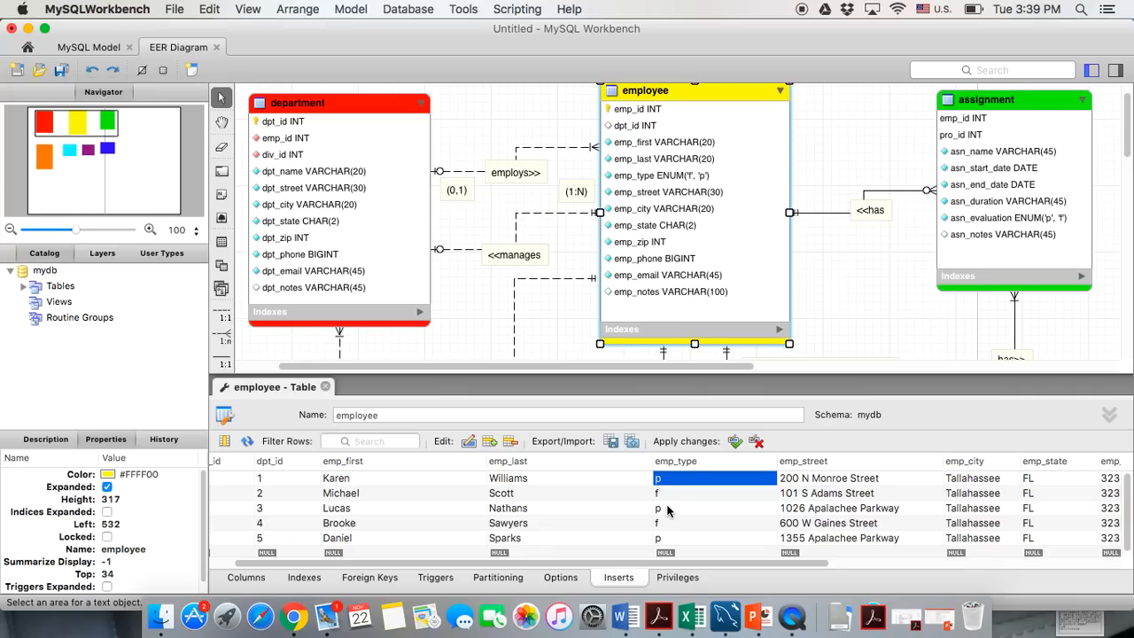
{"action": "left_click", "coordinate": [325, 388]}
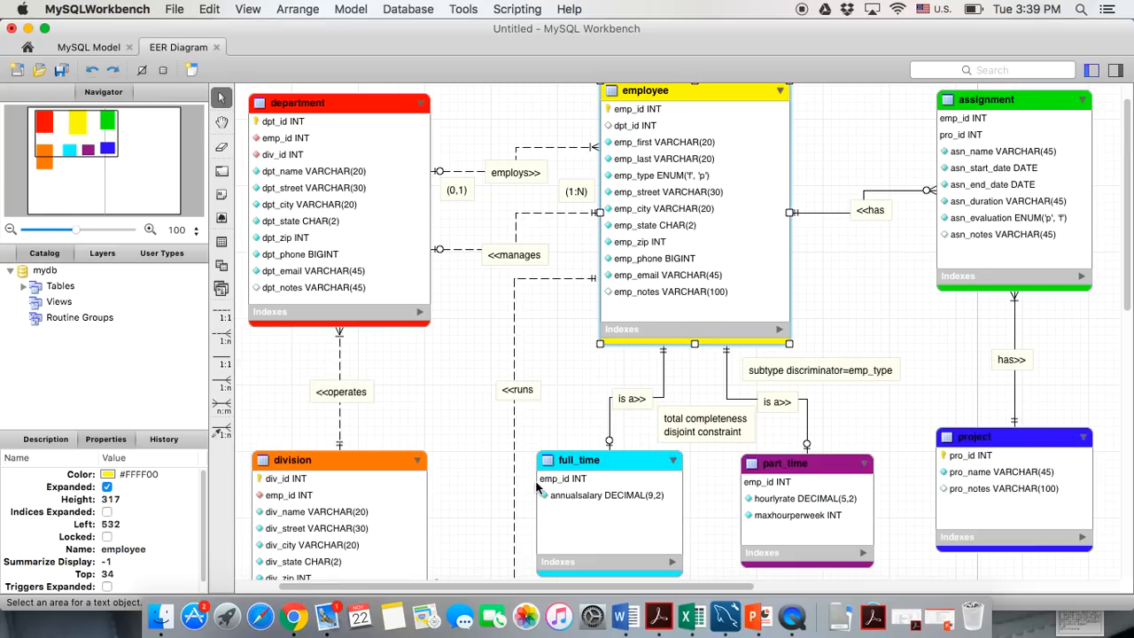
Scroll around the EER diagram to inspect the full_time and part_time subtype tables
{"action": "scroll", "coordinate": [589, 475], "scroll_direction": "down", "scroll_amount": 3}
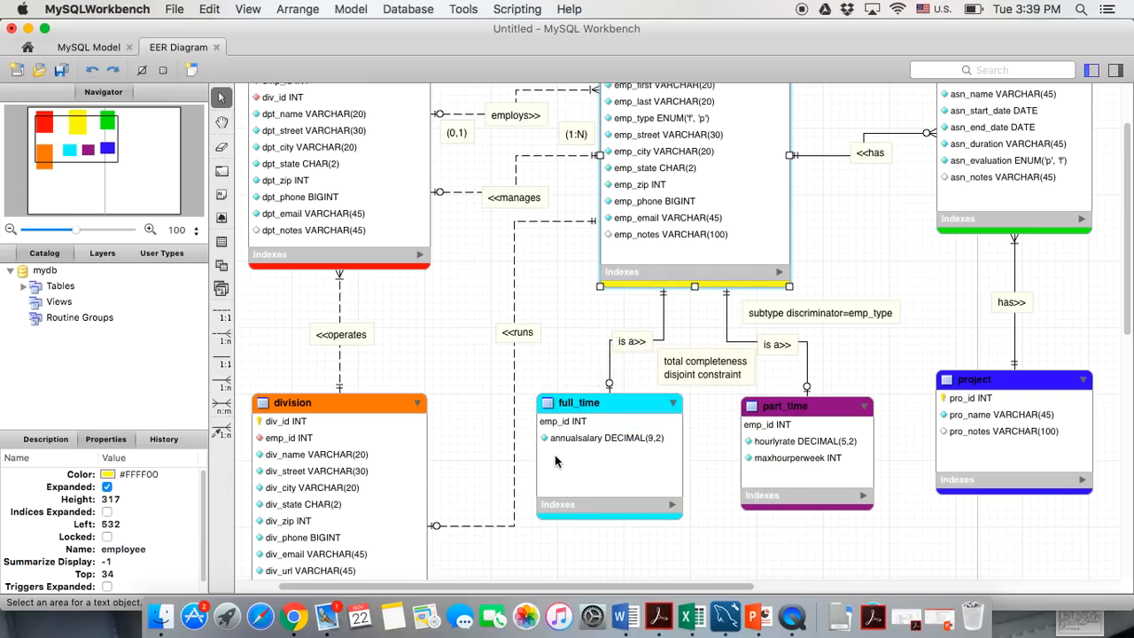
{"action": "mouse_move", "coordinate": [824, 421]}
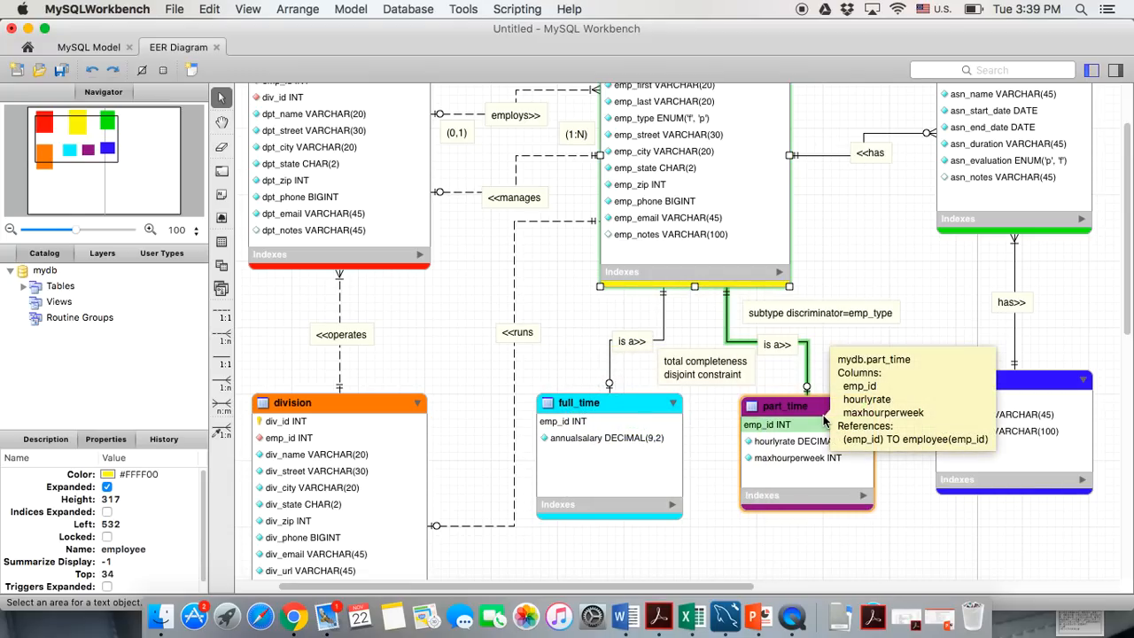
{"action": "mouse_move", "coordinate": [630, 398]}
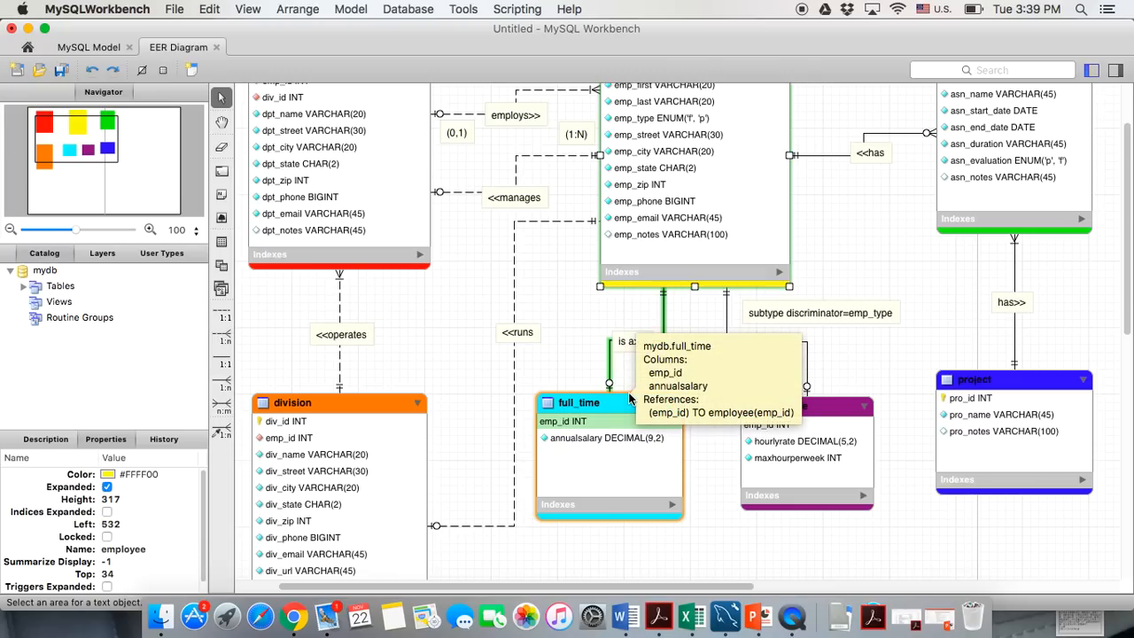
{"action": "scroll", "coordinate": [642, 135], "scroll_direction": "up", "scroll_amount": 3}
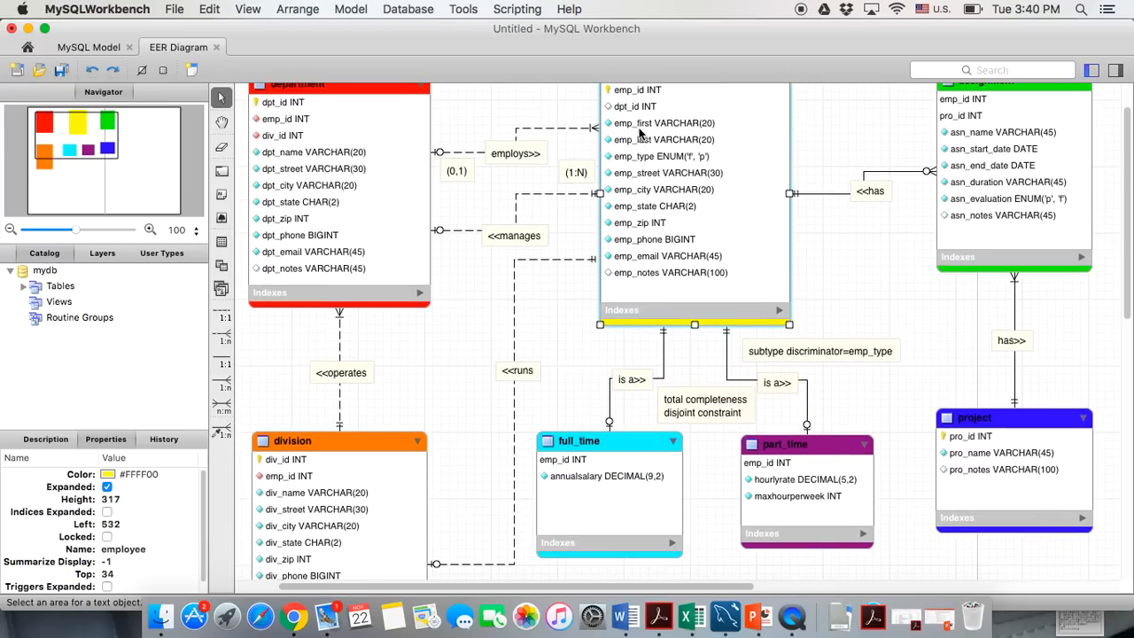
{"action": "mouse_move", "coordinate": [641, 244]}
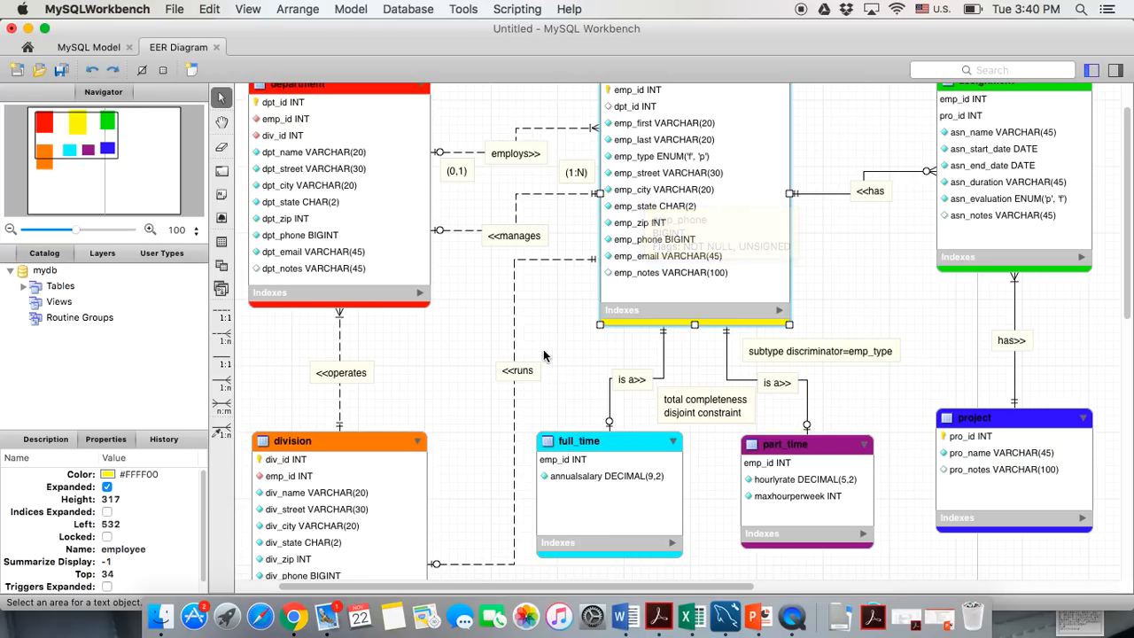
{"action": "scroll", "coordinate": [547, 359], "scroll_direction": "down", "scroll_amount": 2}
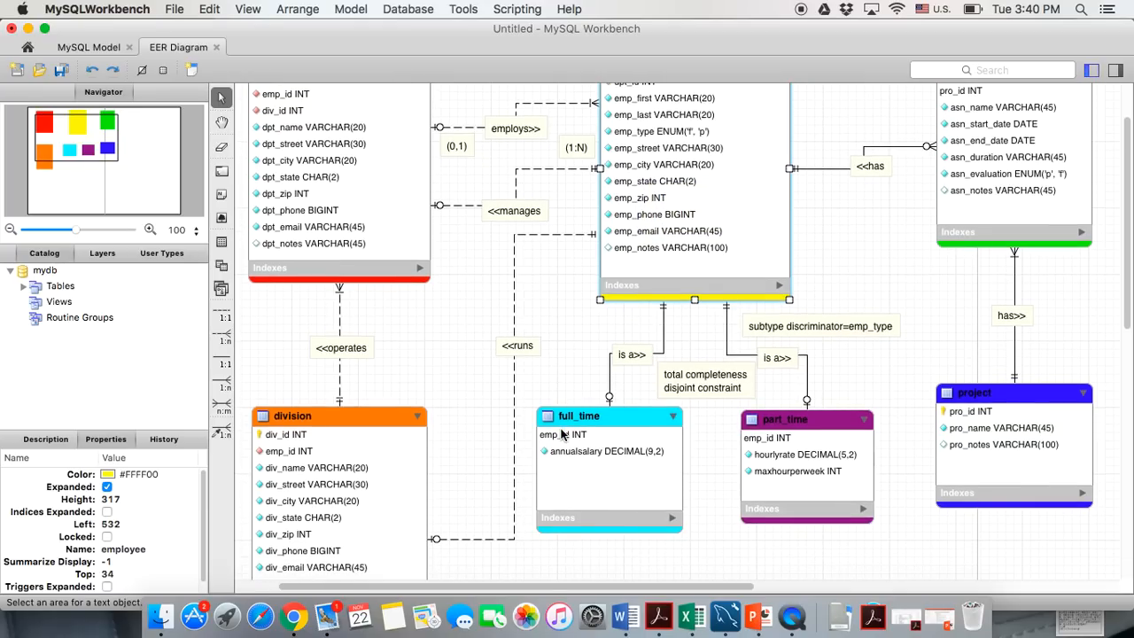
Check the employee table's rows, then open full_time's Inserts grid
{"action": "double_click", "coordinate": [599, 420]}
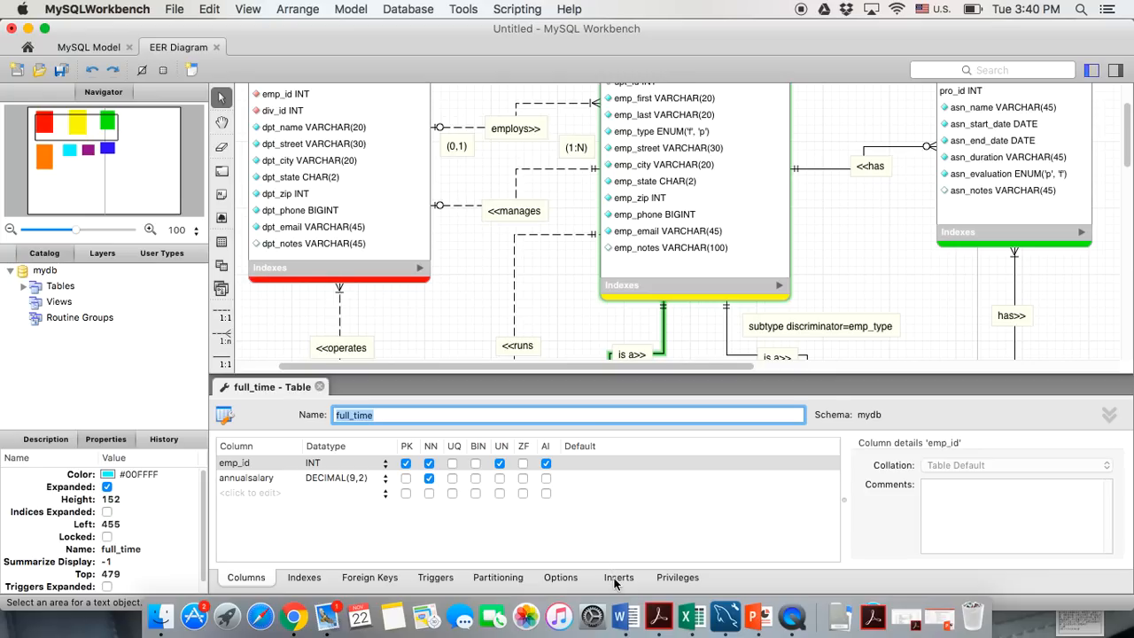
{"action": "left_click", "coordinate": [618, 577]}
{"action": "scroll", "coordinate": [556, 353], "scroll_direction": "up", "scroll_amount": 2}
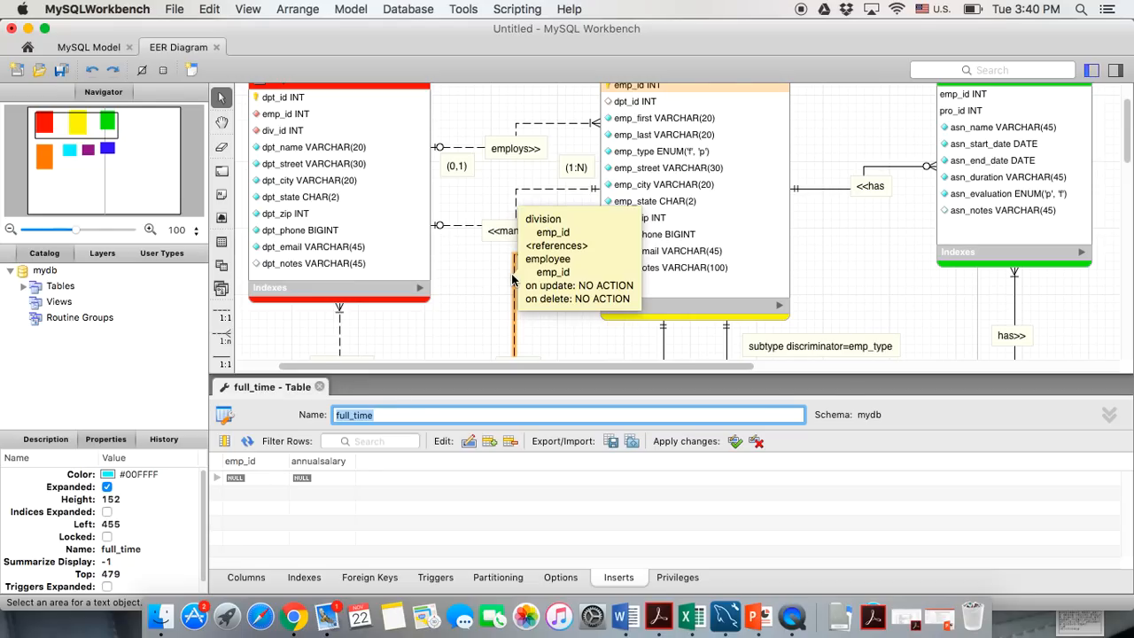
{"action": "scroll", "coordinate": [544, 256], "scroll_direction": "up", "scroll_amount": 3}
{"action": "double_click", "coordinate": [608, 160]}
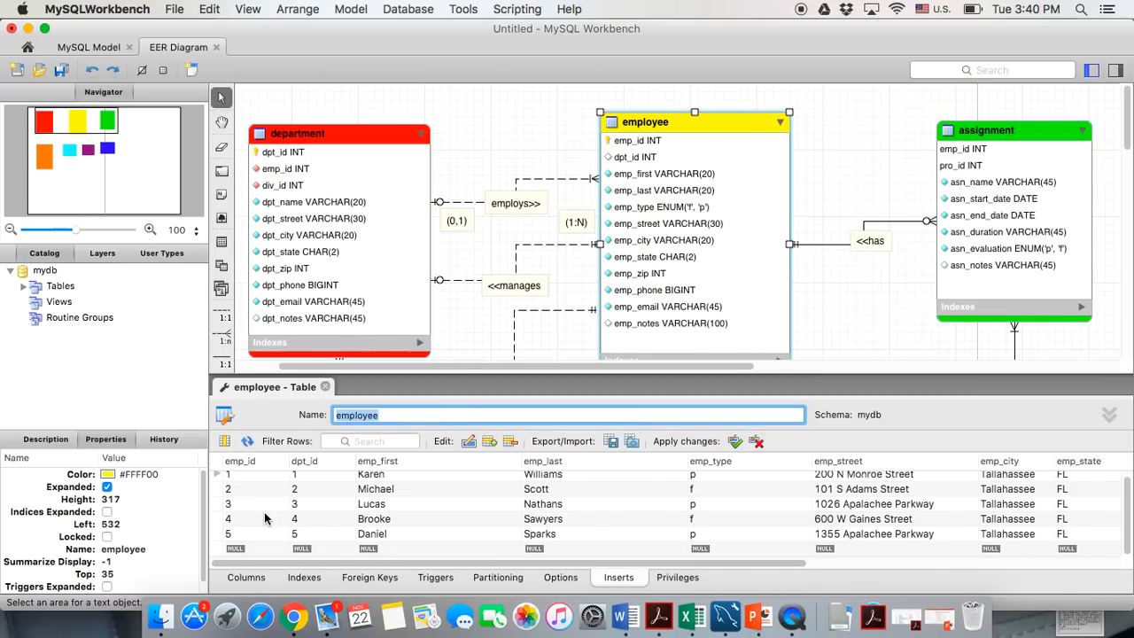
{"action": "left_click", "coordinate": [325, 386]}
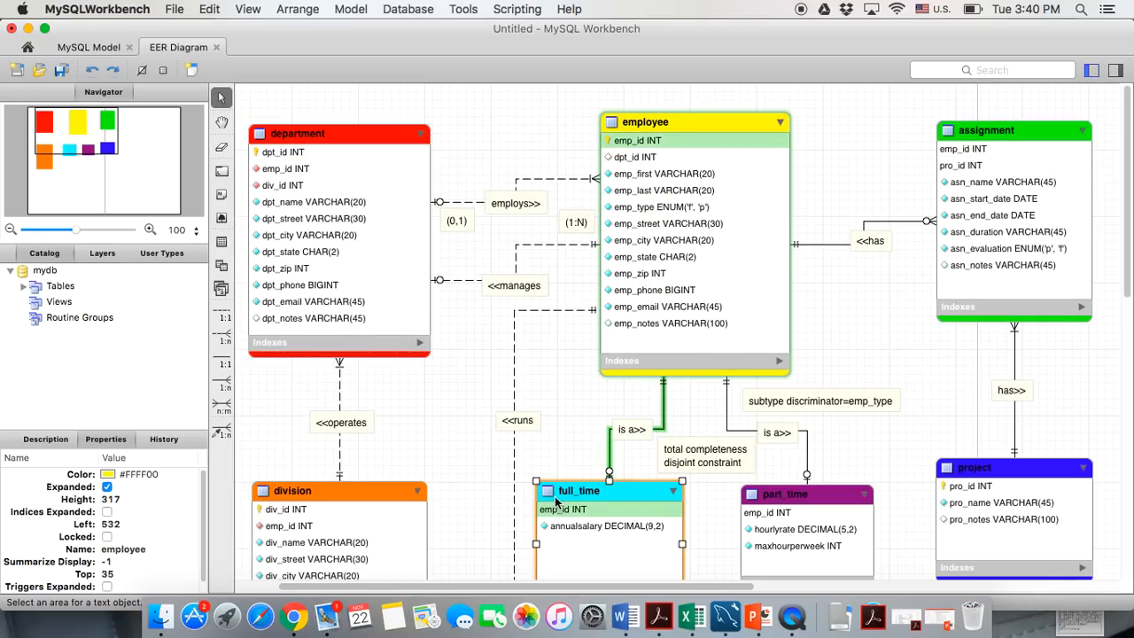
{"action": "double_click", "coordinate": [549, 502]}
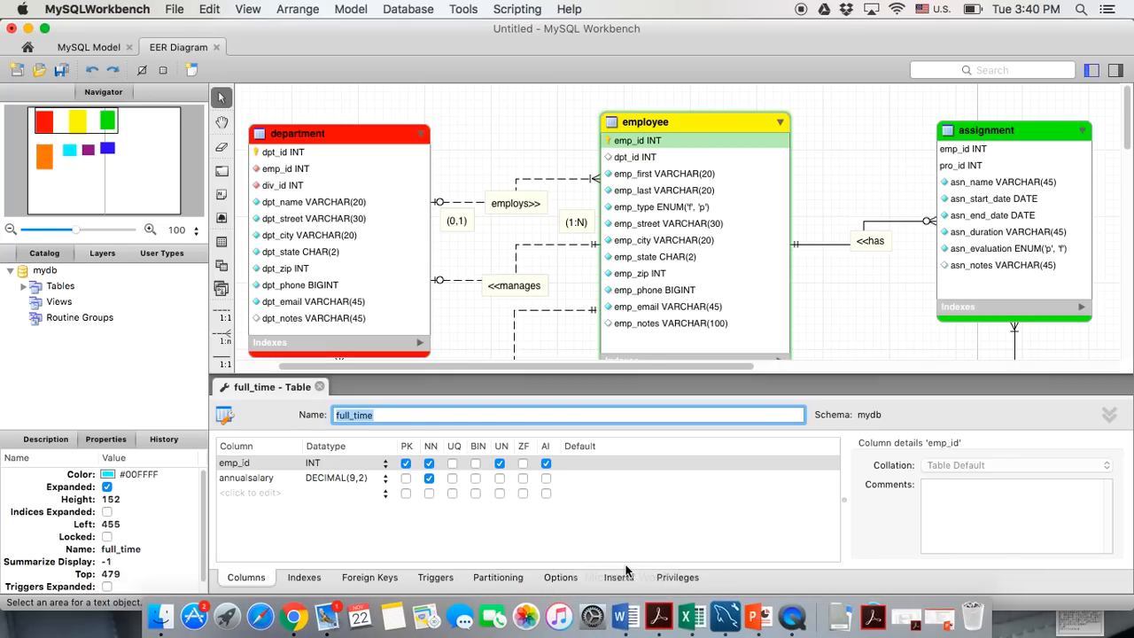
{"action": "left_click", "coordinate": [620, 577]}
Add two full_time rows with emp_id 2 and 4
{"action": "left_click", "coordinate": [260, 478]}
{"action": "double_click", "coordinate": [260, 478]}
{"action": "type", "text": "2"}
{"action": "key", "text": "Return"}
{"action": "type", "text": "4"}
{"action": "key", "text": "Return"}
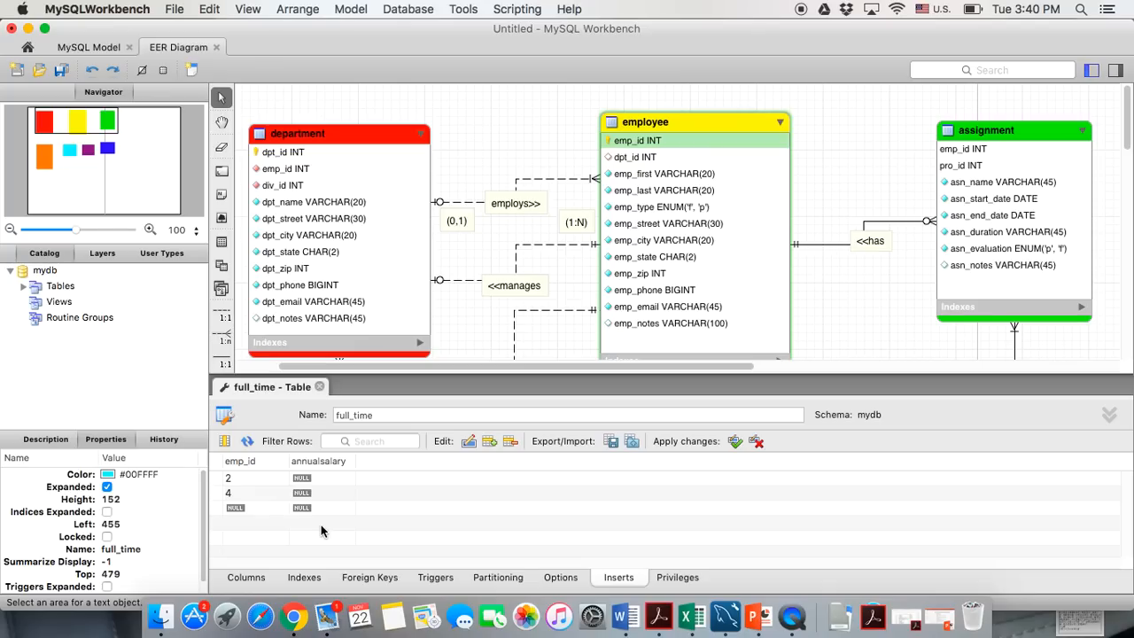
Give the rows annual salaries 24698.78 and 32457.00 and apply the changes
{"action": "left_click", "coordinate": [317, 479]}
{"action": "double_click", "coordinate": [317, 479]}
{"action": "type", "text": "24"}
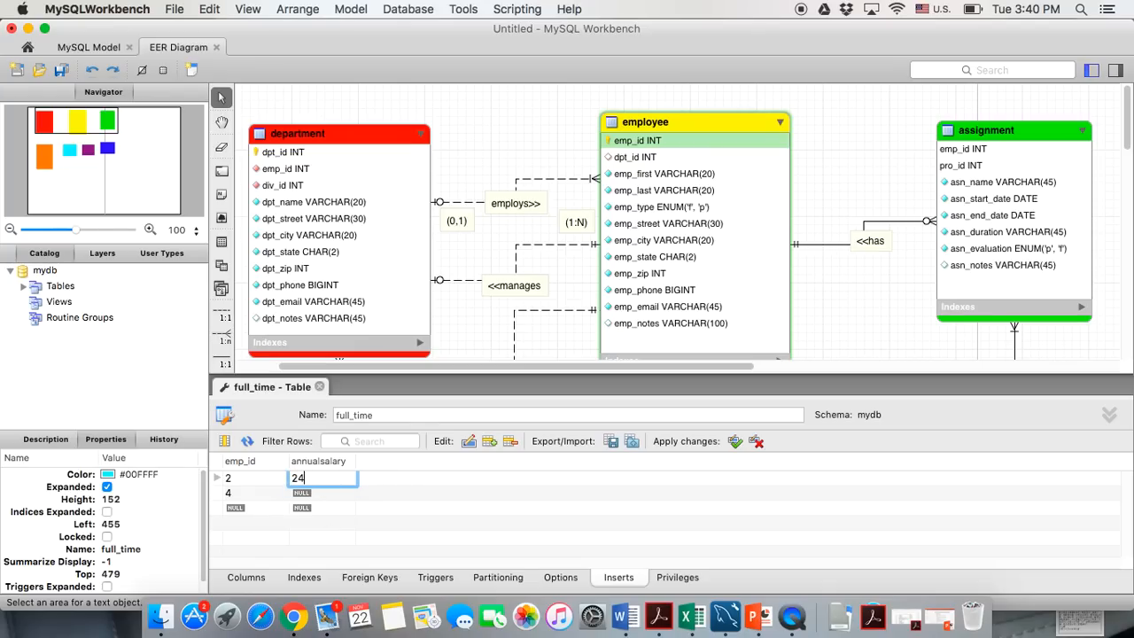
{"action": "type", "text": "698.78"}
{"action": "left_click", "coordinate": [325, 493]}
{"action": "double_click", "coordinate": [324, 494]}
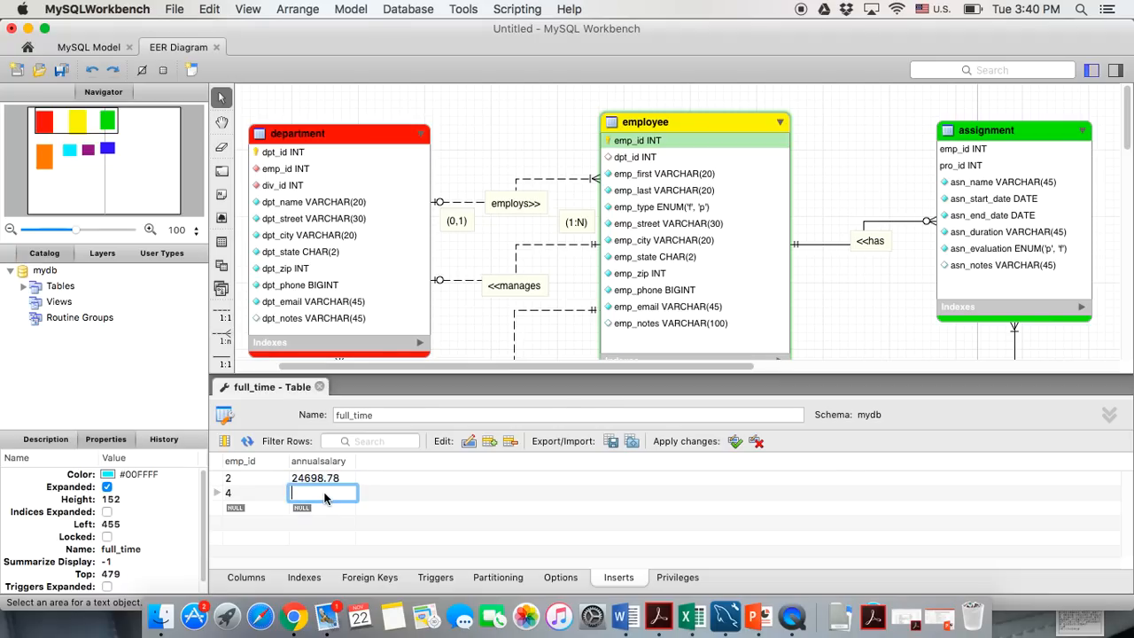
{"action": "type", "text": "32457.00"}
{"action": "left_click", "coordinate": [734, 443]}
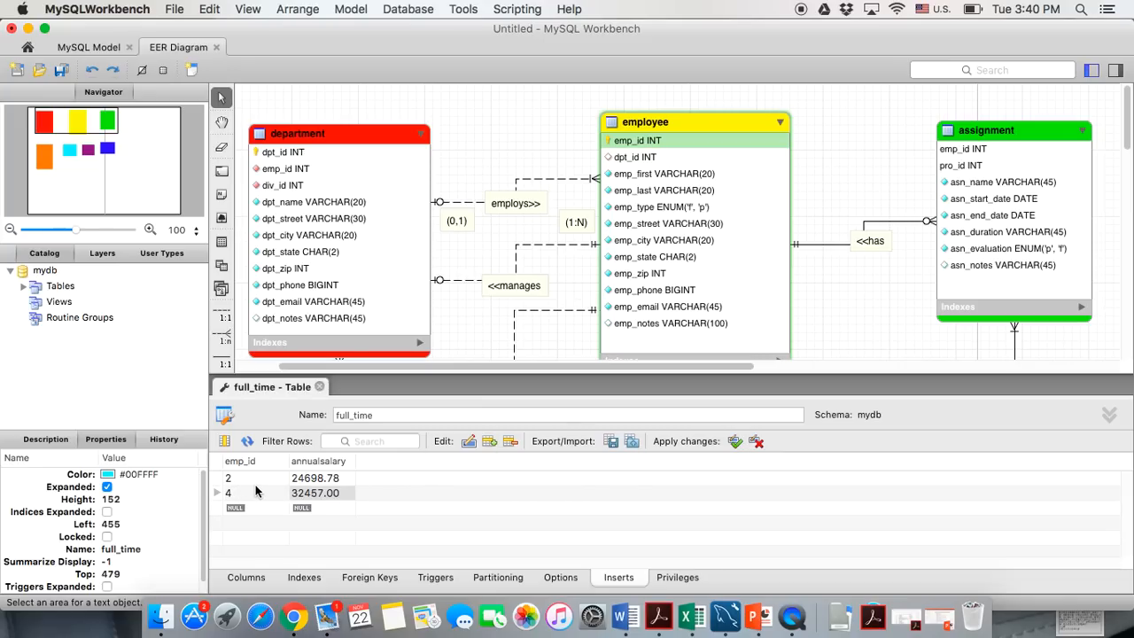
Close the full_time editor and open the part_time table's Inserts grid
{"action": "left_click", "coordinate": [318, 387]}
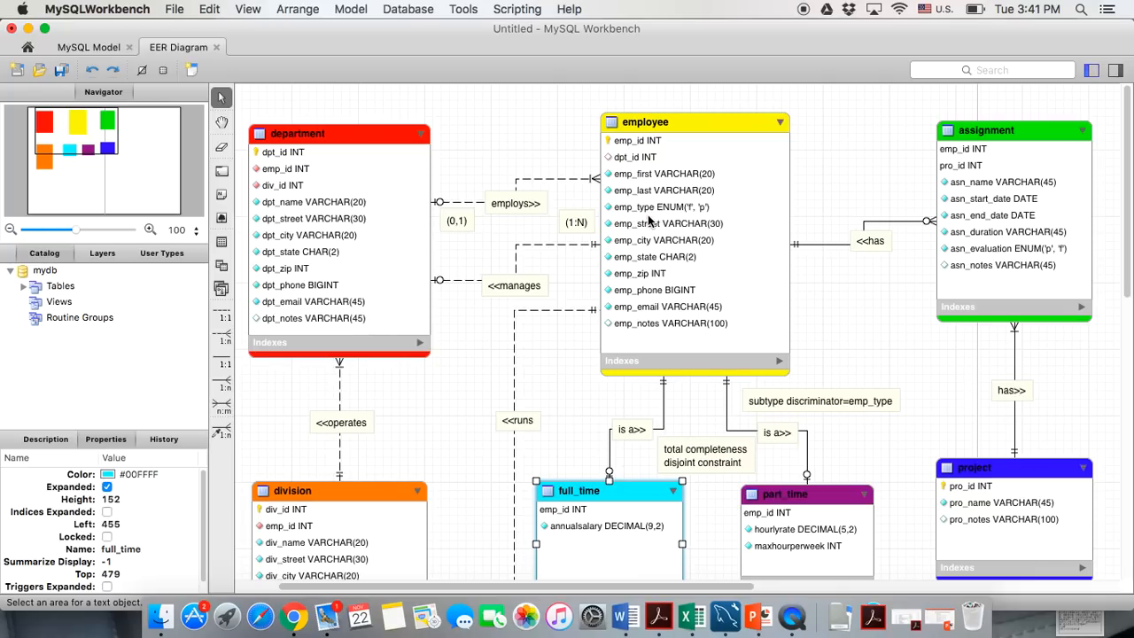
{"action": "scroll", "coordinate": [651, 221], "scroll_direction": "down", "scroll_amount": 1}
{"action": "double_click", "coordinate": [751, 465]}
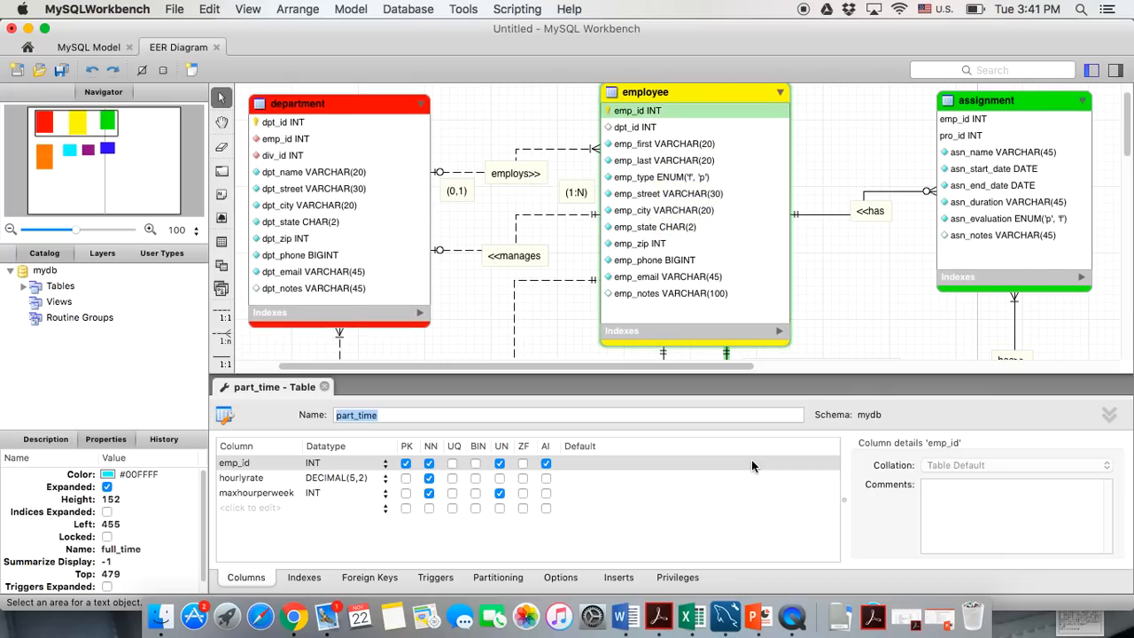
{"action": "left_click", "coordinate": [619, 578]}
Add three part_time rows with emp_id 1, 3 and 5
{"action": "double_click", "coordinate": [230, 478]}
{"action": "type", "text": "1"}
{"action": "left_click", "coordinate": [230, 495]}
{"action": "type", "text": "3"}
{"action": "left_click", "coordinate": [230, 507]}
{"action": "type", "text": "5"}
{"action": "left_click", "coordinate": [319, 508]}
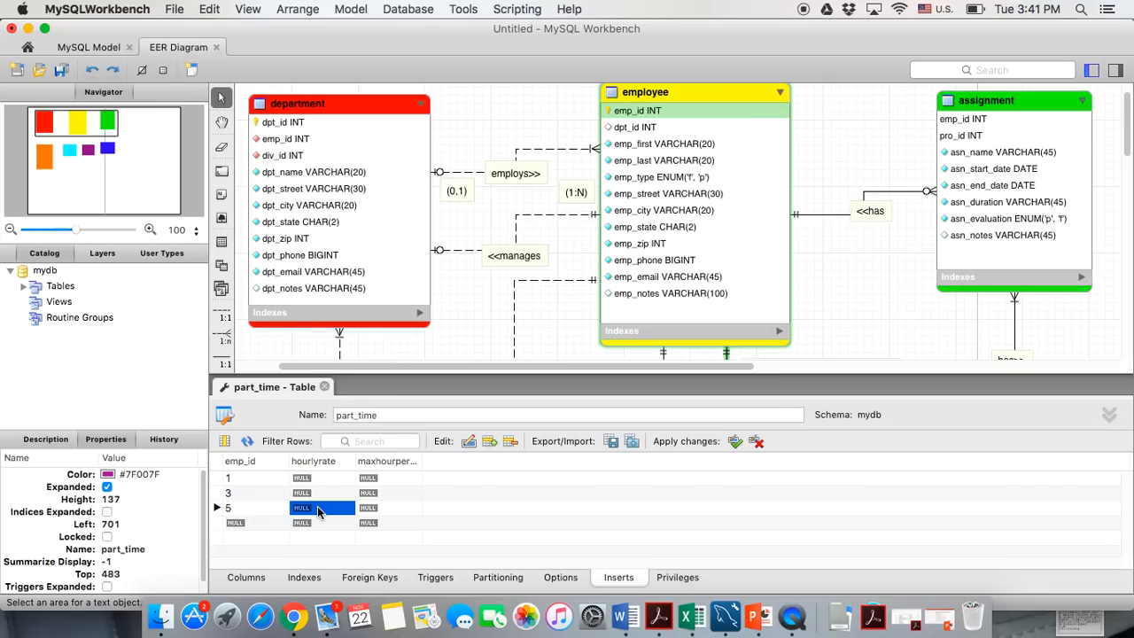
Set hourlyrate to 16.99, 26.99 and 40.00 for rows 1, 3 and 5
{"action": "double_click", "coordinate": [319, 479]}
{"action": "type", "text": "1"}
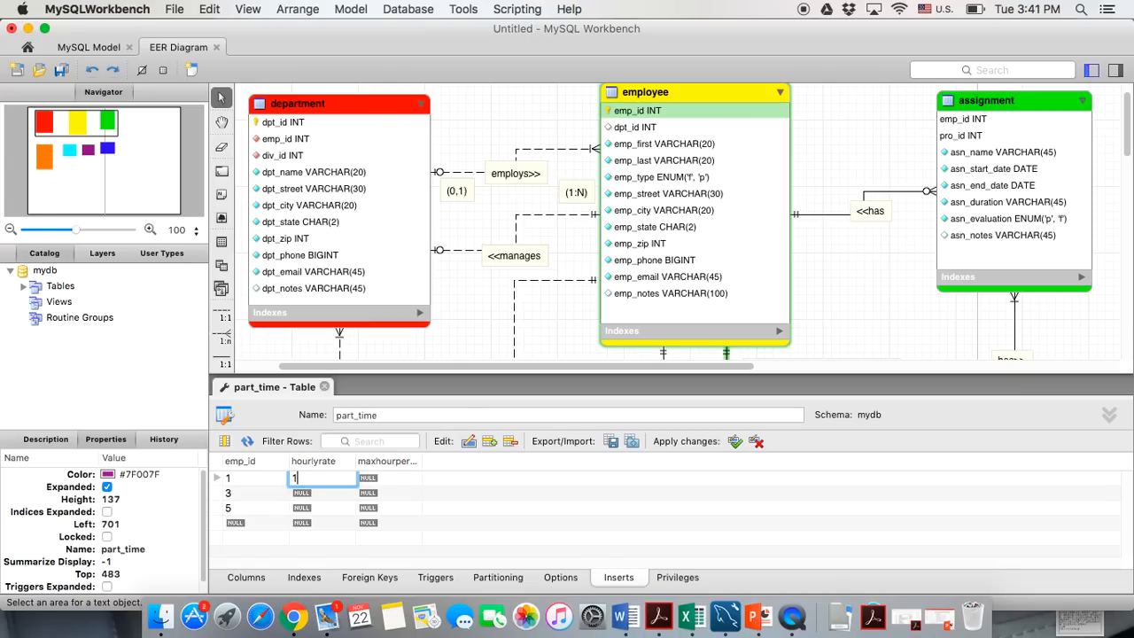
{"action": "type", "text": "6.99"}
{"action": "double_click", "coordinate": [298, 494]}
{"action": "type", "text": "26.99"}
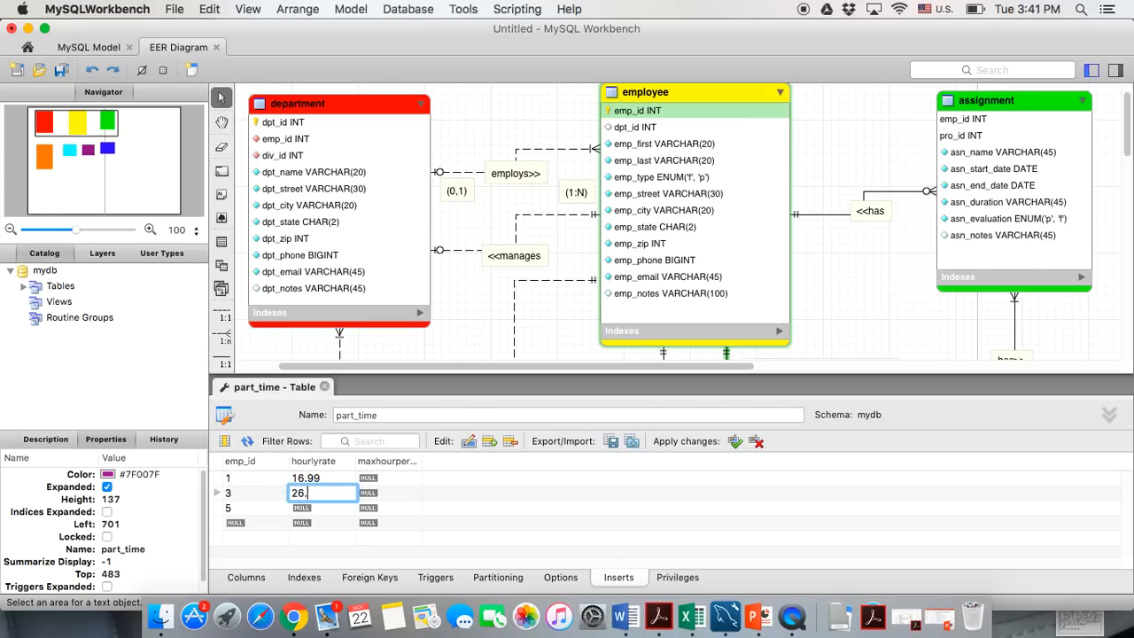
{"action": "left_click", "coordinate": [302, 512]}
{"action": "double_click", "coordinate": [302, 511]}
{"action": "type", "text": "40.00"}
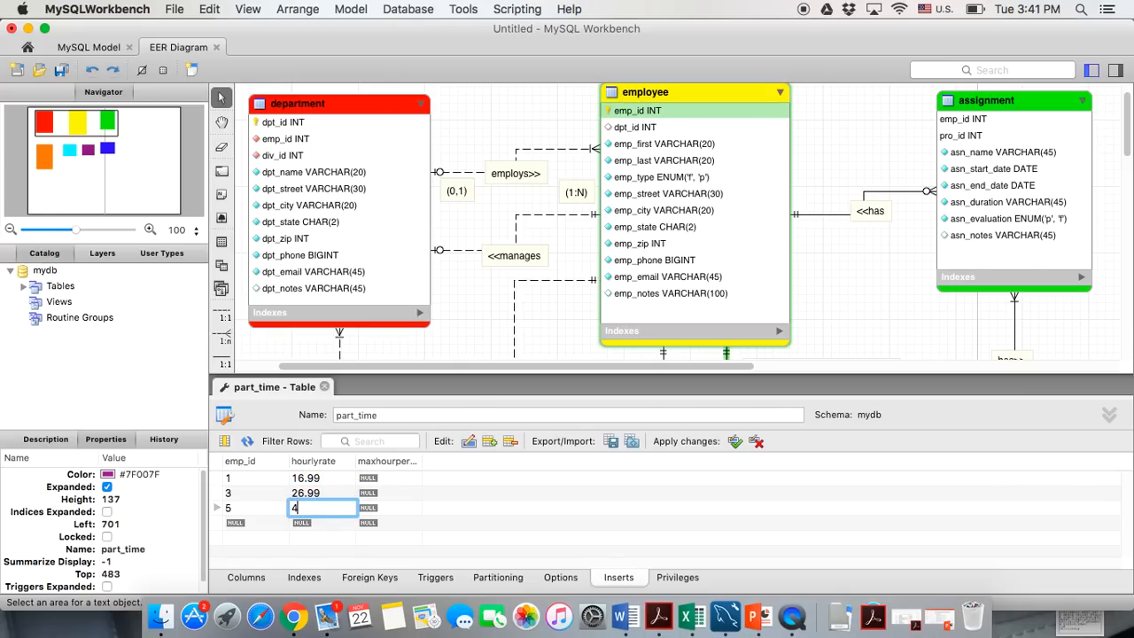
Set maxhourperweek to 40, 25 and 30 for rows 1, 3 and 5
{"action": "left_click", "coordinate": [369, 478]}
{"action": "double_click", "coordinate": [368, 479]}
{"action": "type", "text": "40"}
{"action": "left_click", "coordinate": [393, 490]}
{"action": "double_click", "coordinate": [392, 491]}
{"action": "type", "text": "25"}
{"action": "left_click", "coordinate": [388, 511]}
{"action": "double_click", "coordinate": [388, 510]}
{"action": "type", "text": "30"}
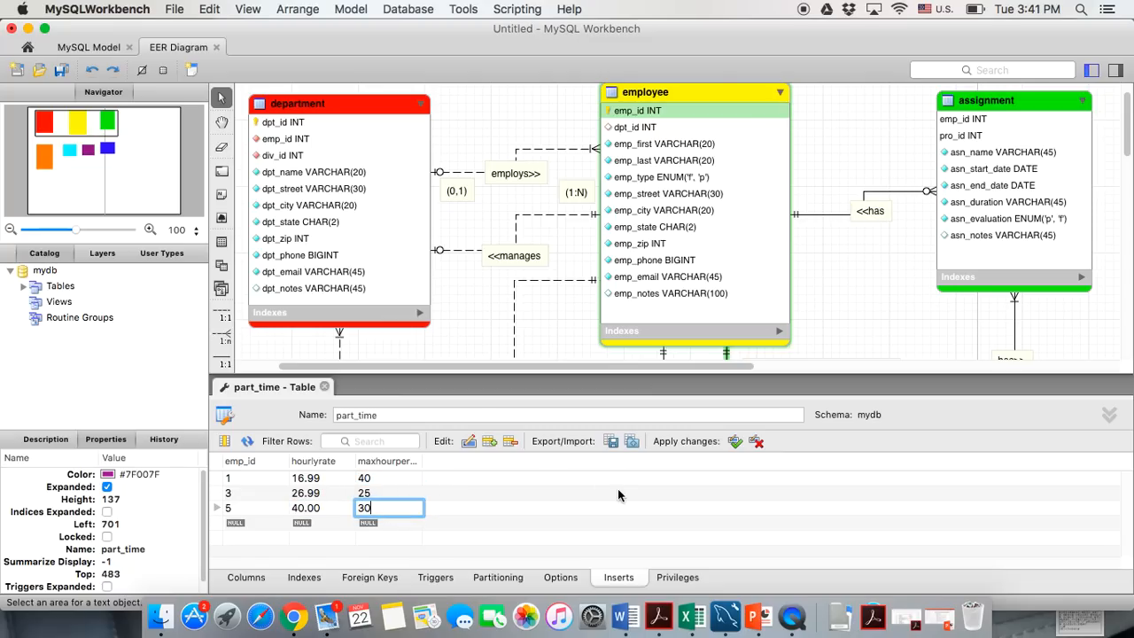
Apply the new part_time rows, close its editor, and open the division table
{"action": "left_click", "coordinate": [736, 442]}
{"action": "left_click", "coordinate": [323, 388]}
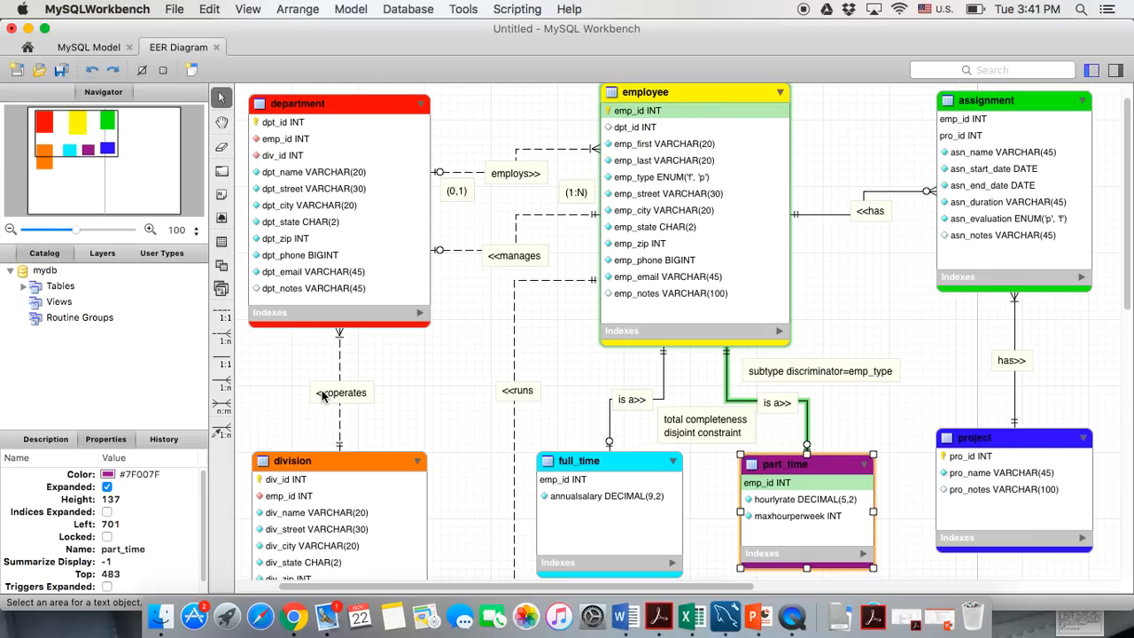
{"action": "scroll", "coordinate": [394, 376], "scroll_direction": "down", "scroll_amount": 5}
{"action": "double_click", "coordinate": [352, 302]}
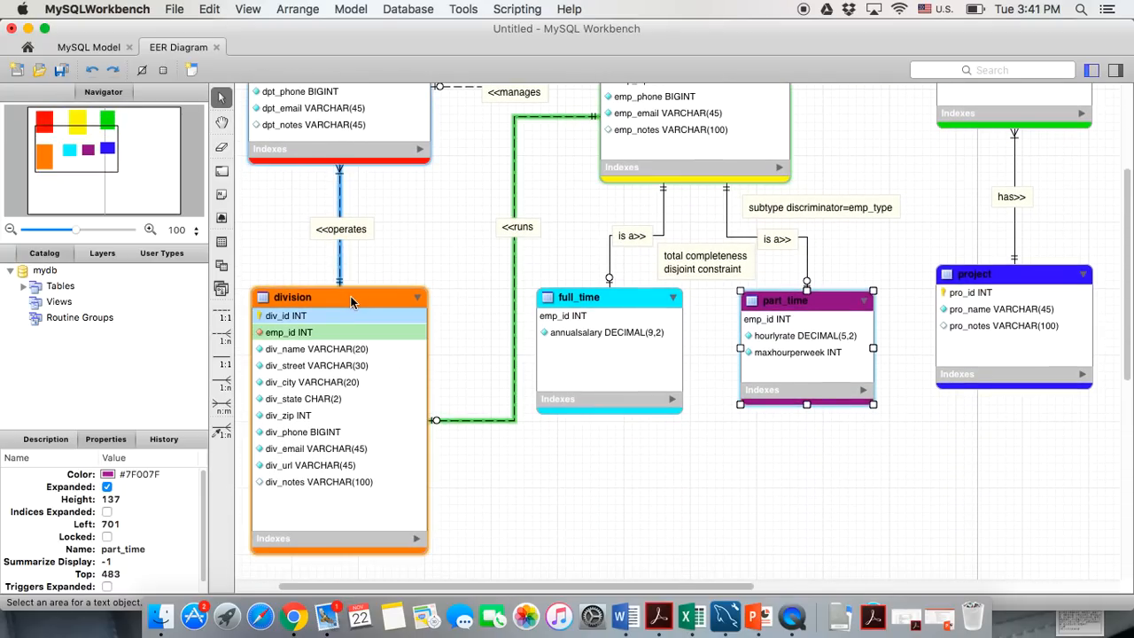
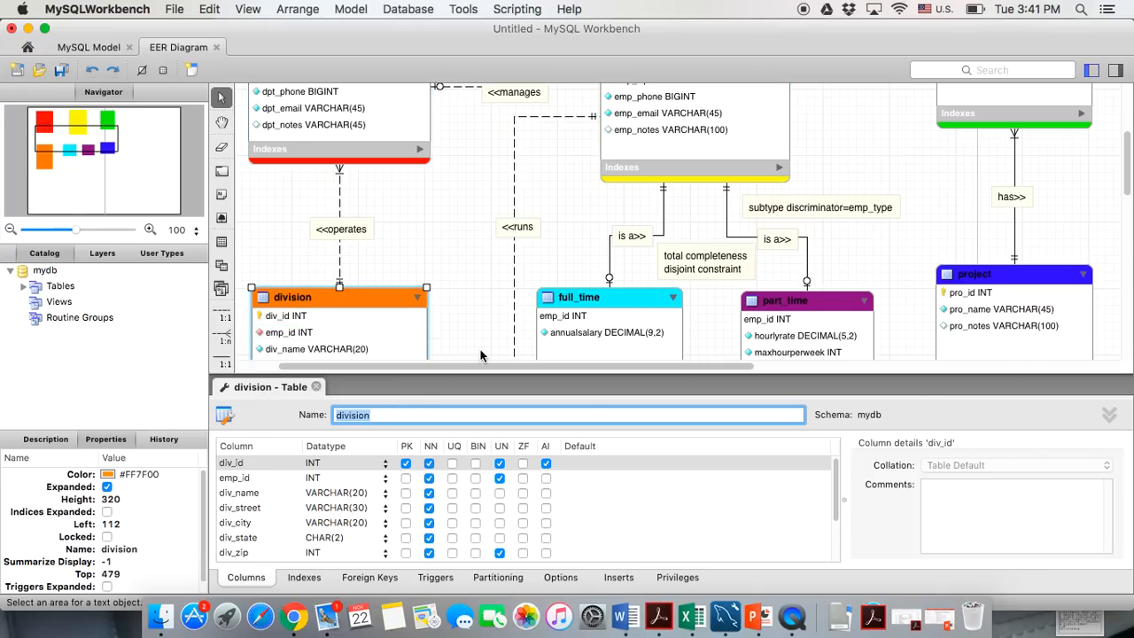
Start the division's first sample row with div_id 1, emp_id 1 and the Strategy name
{"action": "left_click", "coordinate": [612, 581]}
{"action": "left_click", "coordinate": [236, 481]}
{"action": "type", "text": "1"}
{"action": "key", "text": "Tab"}
{"action": "type", "text": "1"}
{"action": "key", "text": "Tab"}
{"action": "type", "text": "Strat"}
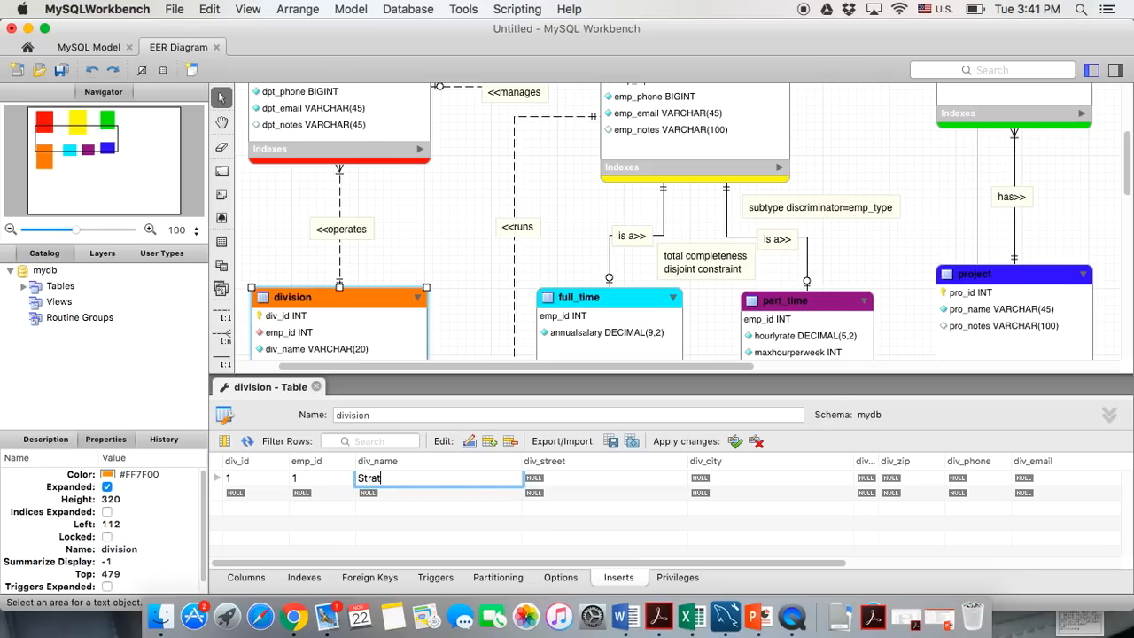
{"action": "type", "text": "egy"}
{"action": "left_click", "coordinate": [531, 538]}
{"action": "left_click_drag", "start_coordinate": [524, 460], "coordinate": [441, 457]}
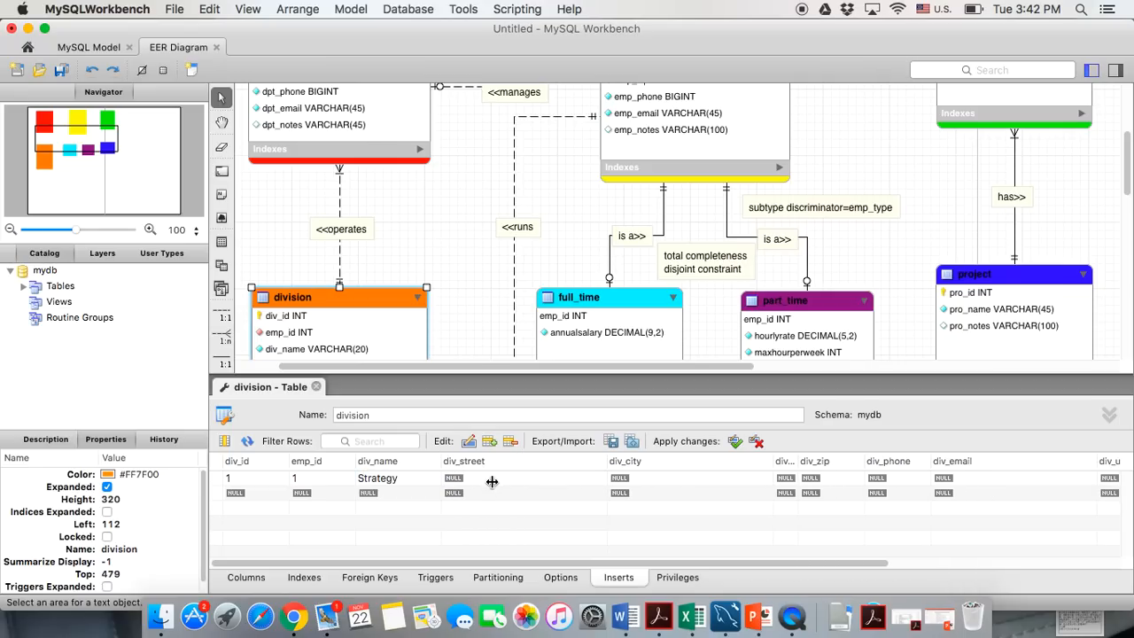
{"action": "mouse_move", "coordinate": [774, 462]}
{"action": "left_mouse_down"}
{"action": "mouse_move", "coordinate": [696, 461]}
{"action": "mouse_move", "coordinate": [780, 461]}
{"action": "left_mouse_up"}
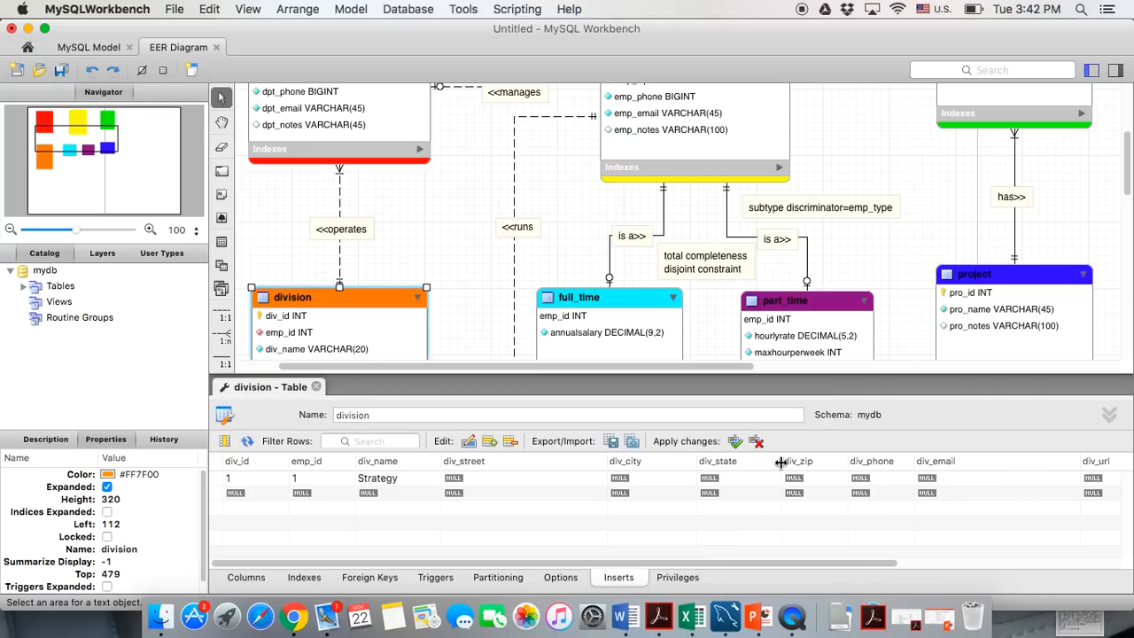
Give the Strategy row its street address, city Tallahassee, state FL and zip 32303
{"action": "double_click", "coordinate": [476, 478]}
{"action": "left_click", "coordinate": [625, 483]}
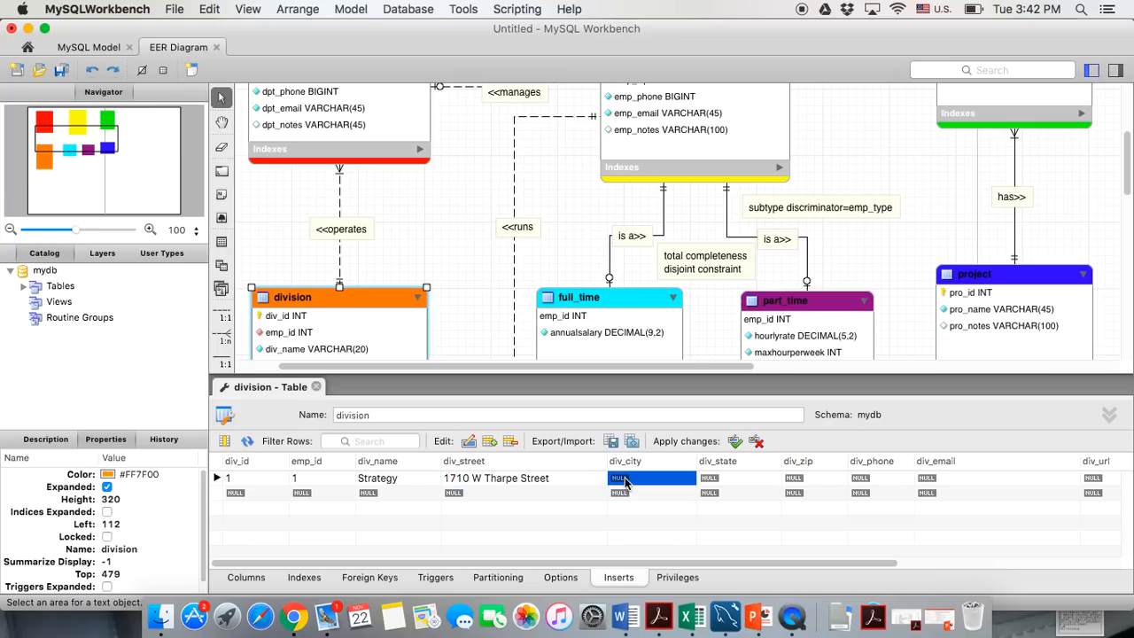
{"action": "type", "text": "Tallahassee"}
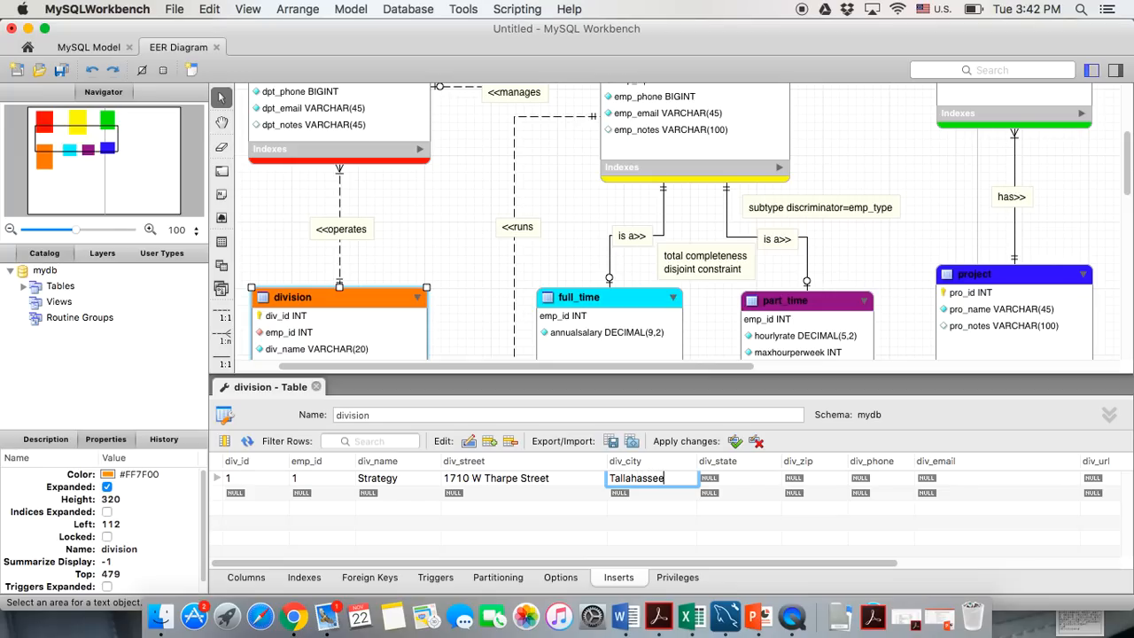
{"action": "left_click", "coordinate": [751, 486]}
{"action": "type", "text": "FL"}
{"action": "left_click", "coordinate": [797, 482]}
{"action": "type", "text": "32303"}
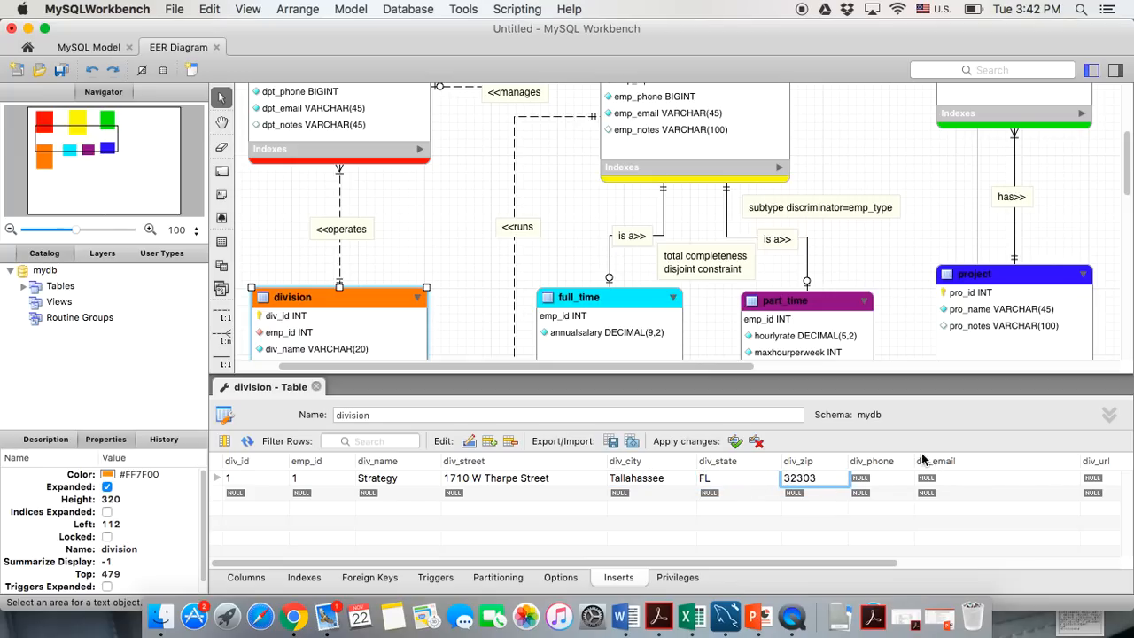
Enter the Strategy row's phone number and begin its e-mail address
{"action": "left_click_drag", "start_coordinate": [914, 457], "coordinate": [948, 456]}
{"action": "left_click", "coordinate": [884, 481]}
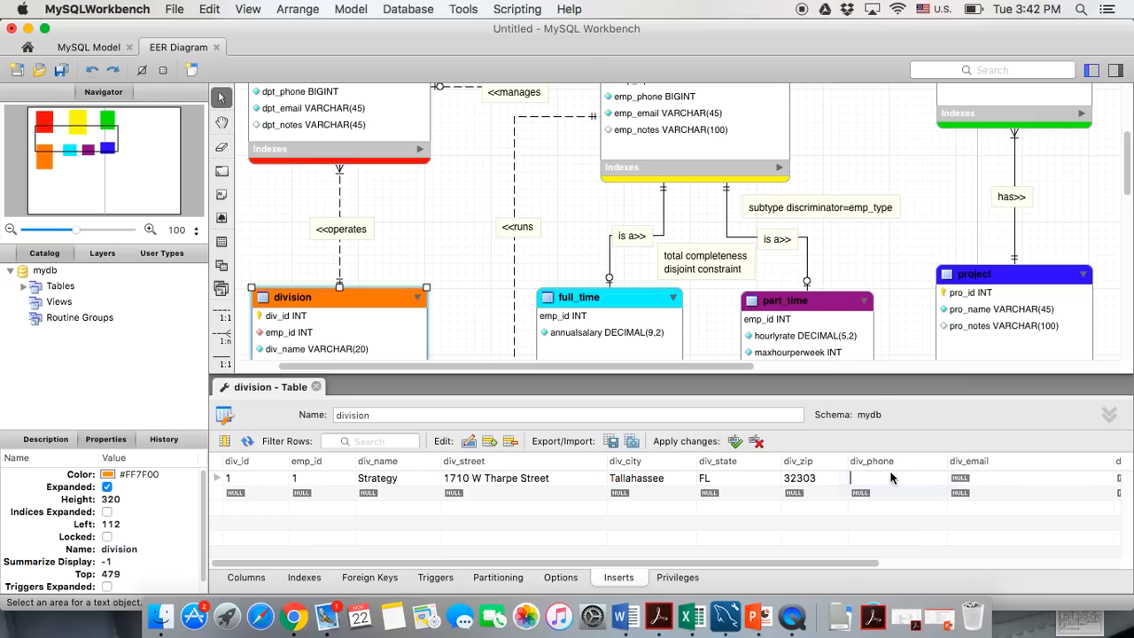
{"action": "left_click", "coordinate": [975, 477]}
{"action": "left_click", "coordinate": [974, 478]}
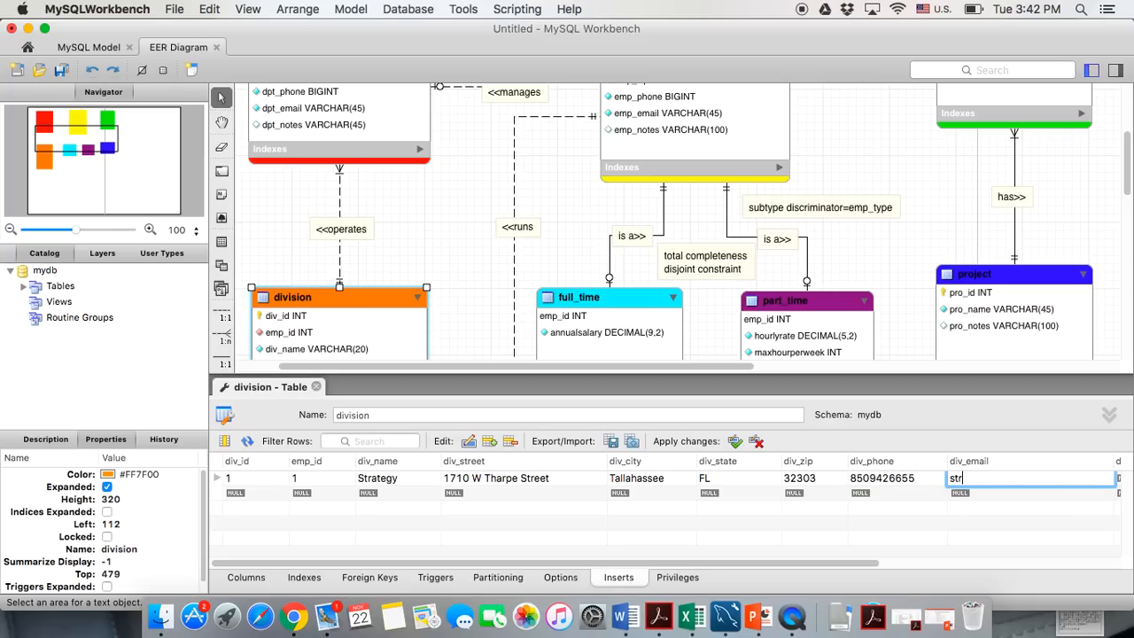
Add a second division row with div_id 2, emp_id 2, Operation and its street address
{"action": "left_click", "coordinate": [265, 492]}
{"action": "type", "text": "2"}
{"action": "left_click", "coordinate": [304, 493]}
{"action": "type", "text": "2"}
{"action": "left_click", "coordinate": [367, 494]}
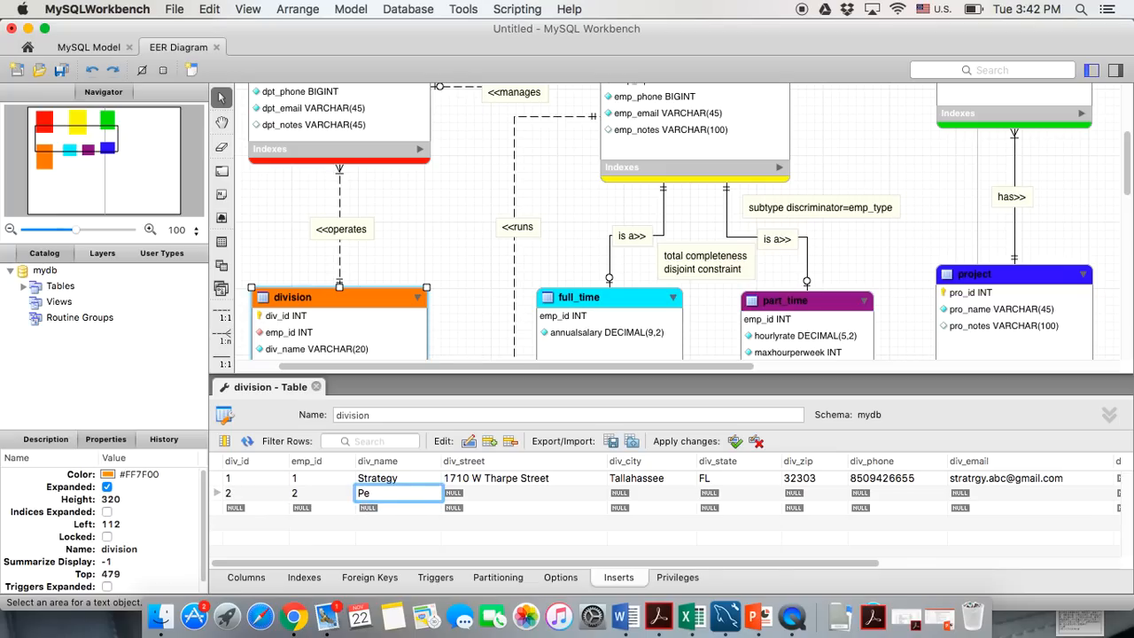
{"action": "type", "text": "Operation"}
{"action": "left_click", "coordinate": [444, 493]}
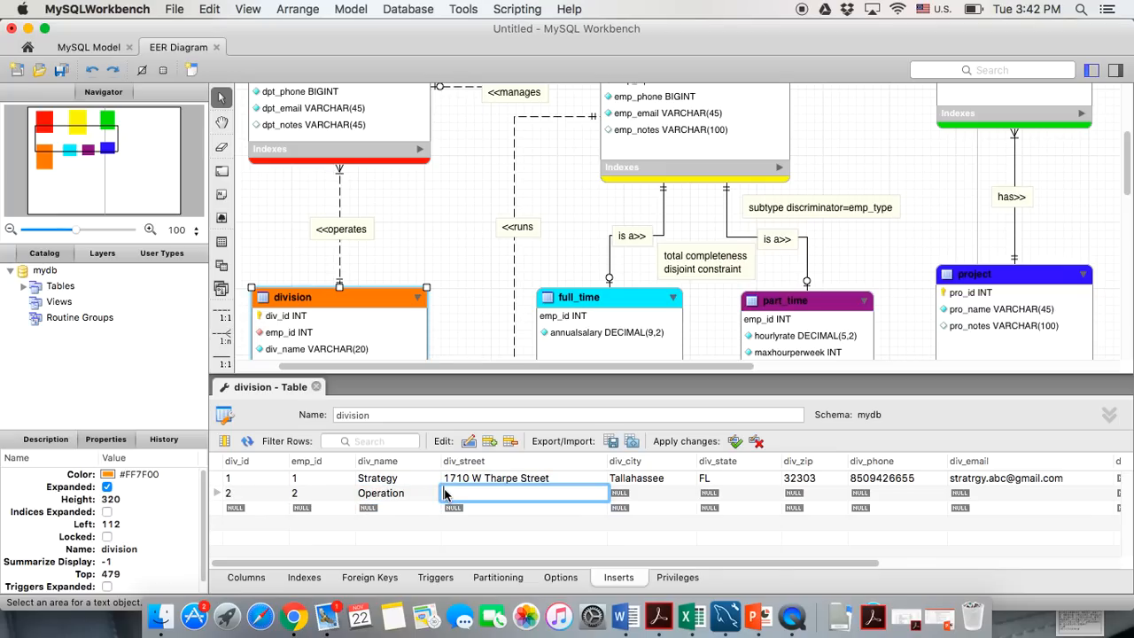
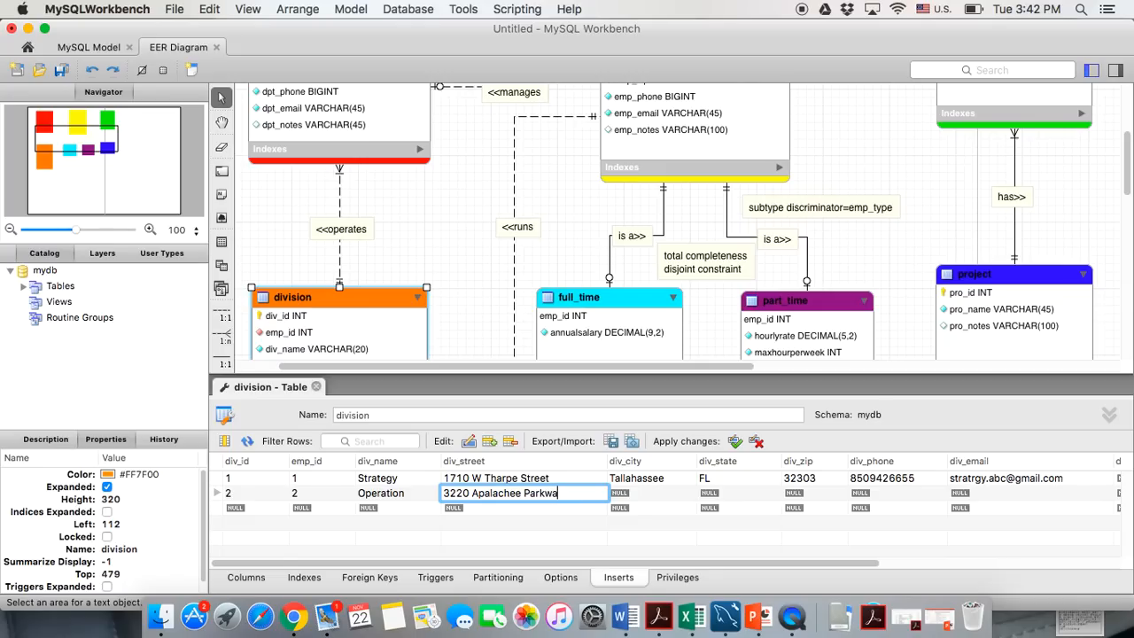
Fill the Operation row's city Tallahassee, state, zip 32311, phone number and e-mail
{"action": "left_click", "coordinate": [640, 495]}
{"action": "type", "text": "Tallahassee"}
{"action": "key", "text": "Tab"}
{"action": "type", "text": "F"}
{"action": "key", "text": "Tab"}
{"action": "type", "text": "32311"}
{"action": "double_click", "coordinate": [877, 498]}
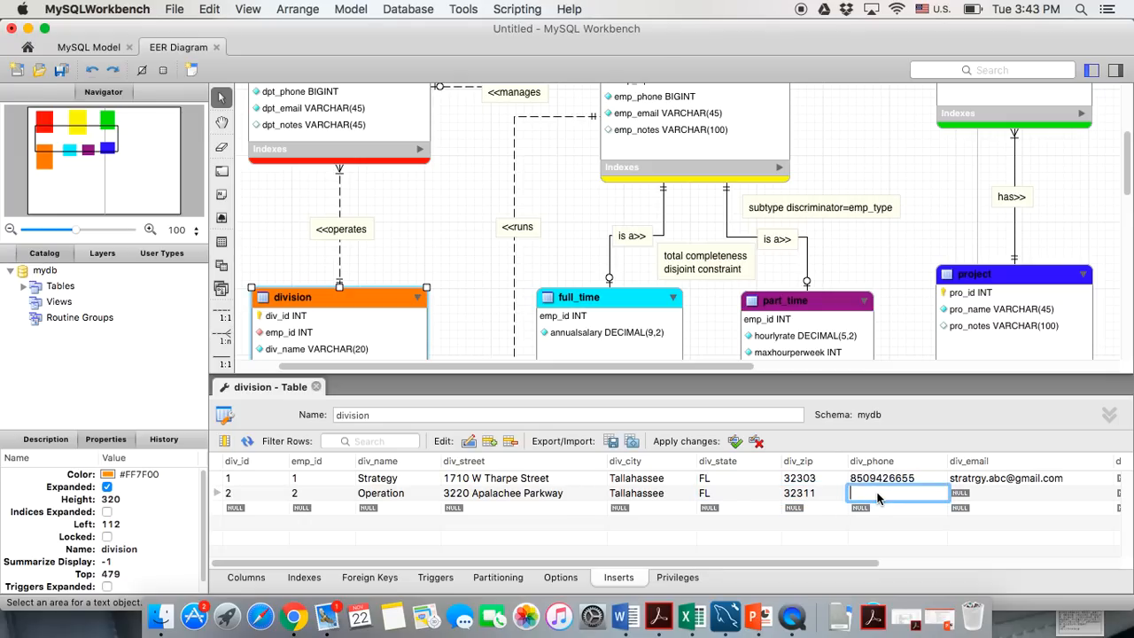
{"action": "double_click", "coordinate": [962, 497]}
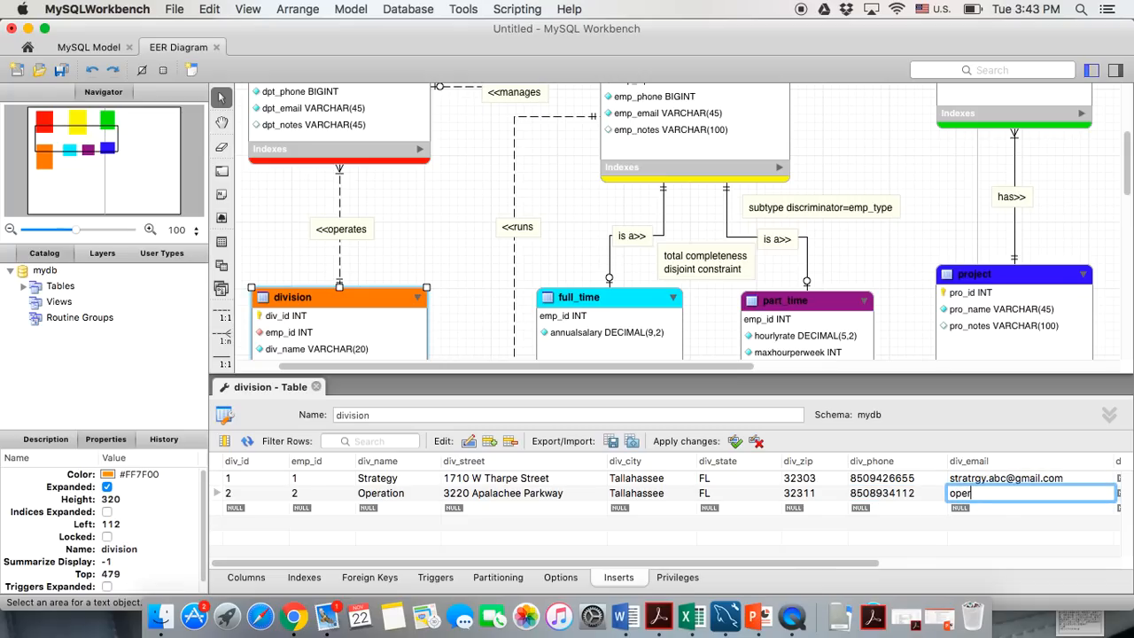
Set the Strategy row's URL to strategy.abc.com and fix the typo in its e-mail
{"action": "scroll", "coordinate": [635, 519], "scroll_direction": "right", "scroll_amount": 4}
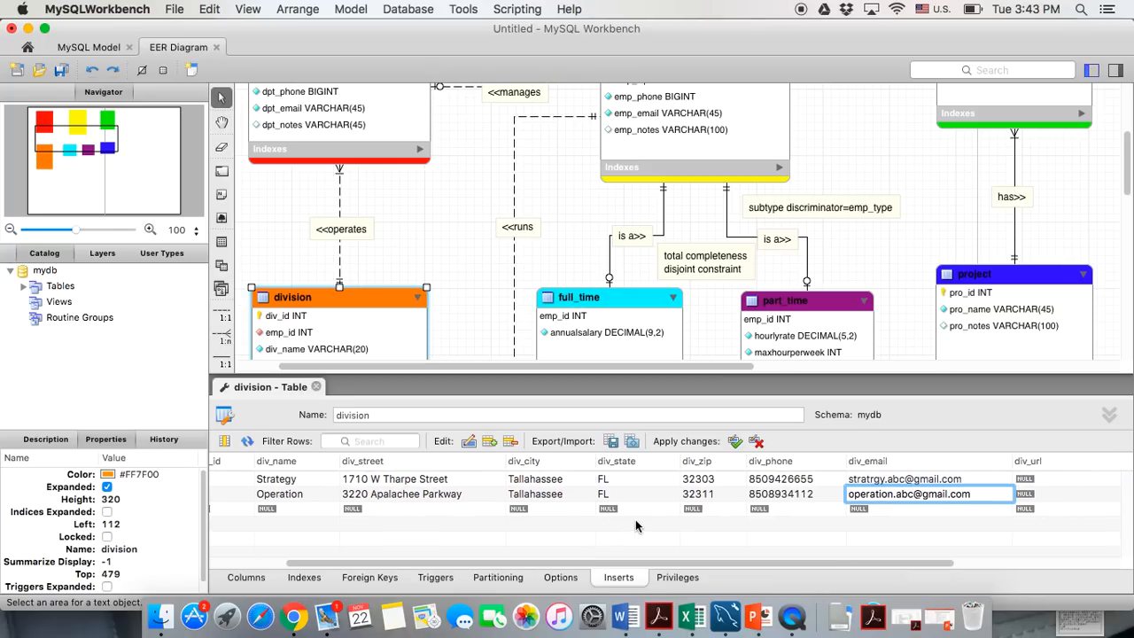
{"action": "scroll", "coordinate": [635, 519], "scroll_direction": "right", "scroll_amount": 4}
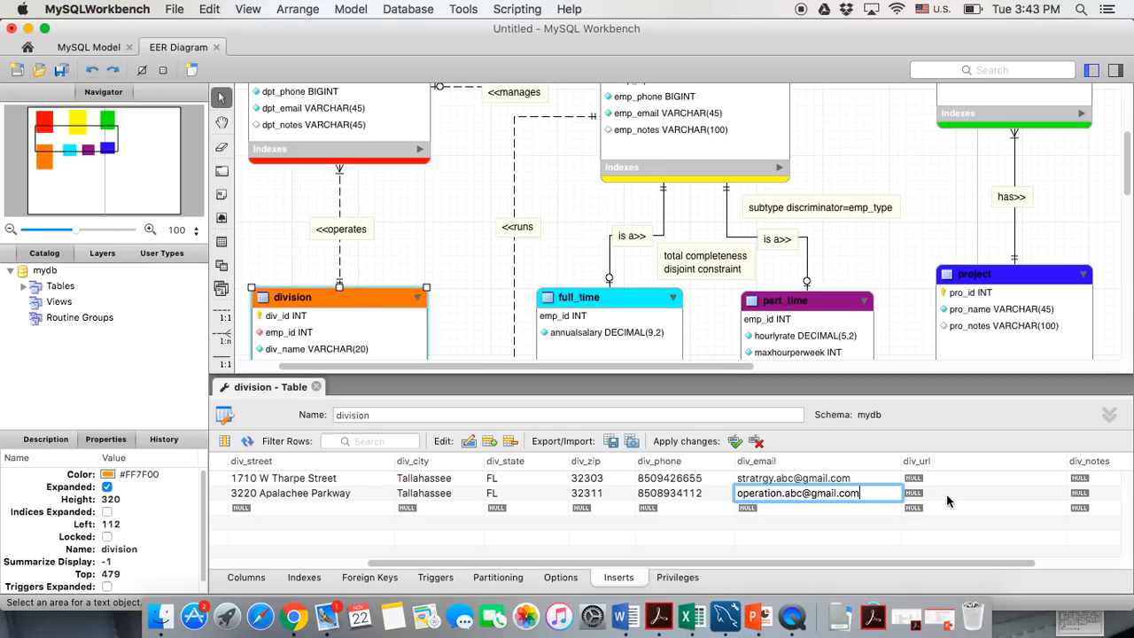
{"action": "left_click", "coordinate": [966, 477]}
{"action": "type", "text": "strat"}
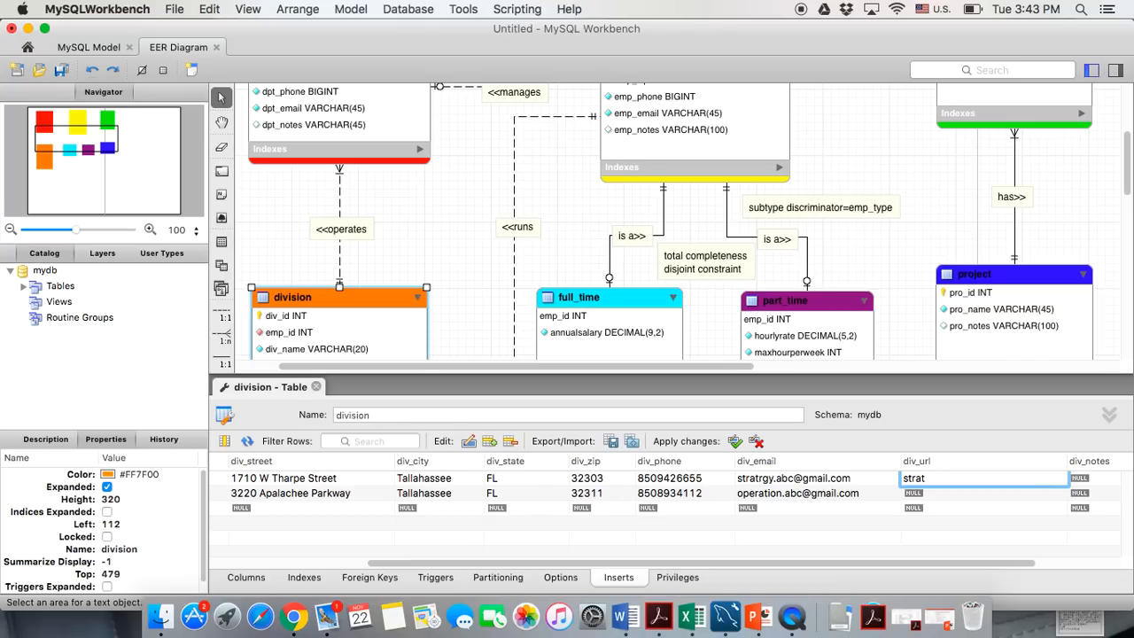
{"action": "type", "text": "e"}
{"action": "key", "text": "BackSpace"}
{"action": "key", "text": "BackSpace"}
{"action": "type", "text": "ategy.abc.com"}
{"action": "left_click", "coordinate": [762, 483]}
{"action": "left_click", "coordinate": [760, 479]}
{"action": "key", "text": "BackSpace"}
{"action": "type", "text": "e"}
Fill in the Operation row's div_url and start a third row
{"action": "left_click", "coordinate": [923, 495]}
{"action": "left_click", "coordinate": [923, 495]}
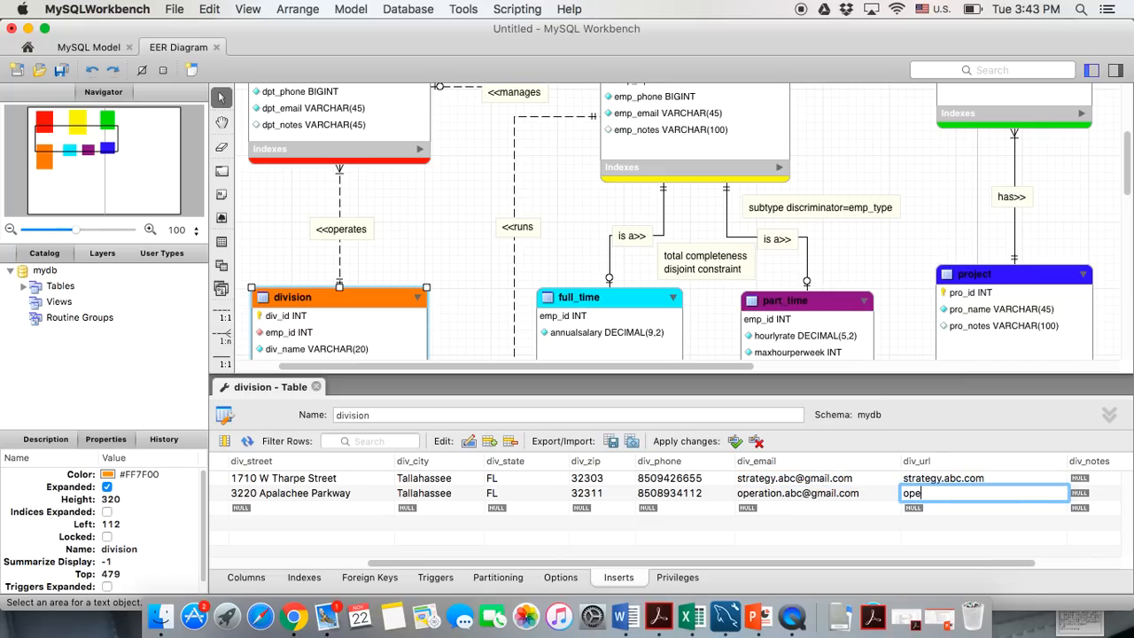
{"action": "left_click", "coordinate": [910, 531]}
{"action": "scroll", "coordinate": [911, 531], "scroll_direction": "left", "scroll_amount": 5}
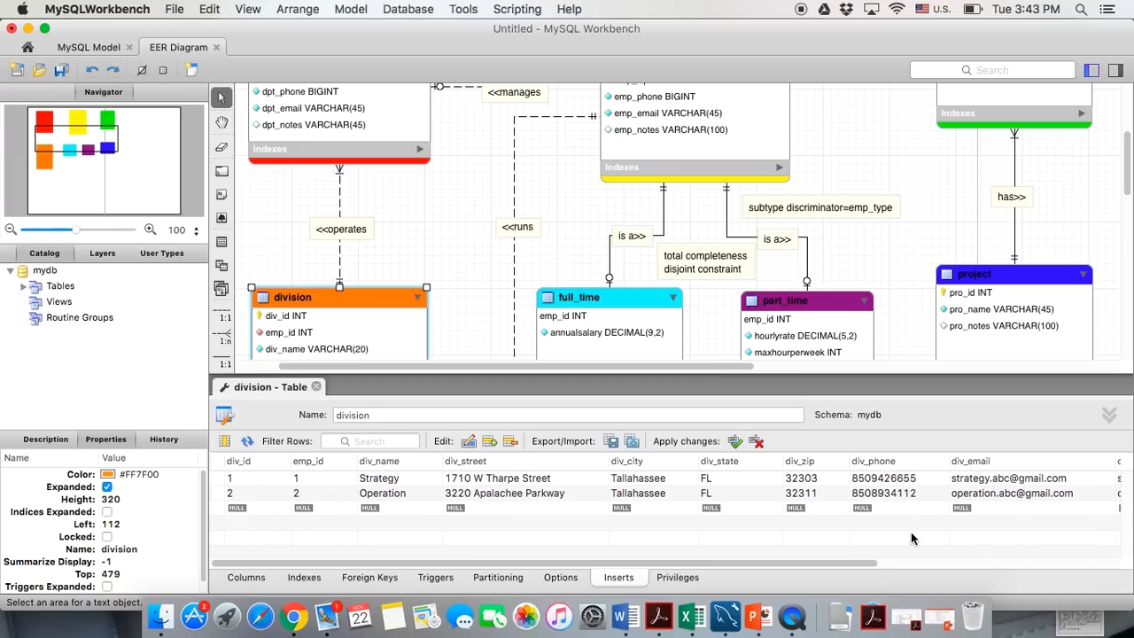
{"action": "double_click", "coordinate": [256, 508]}
Add a third row with div_id 3, emp_id 3, Research and its street address
{"action": "type", "text": "3"}
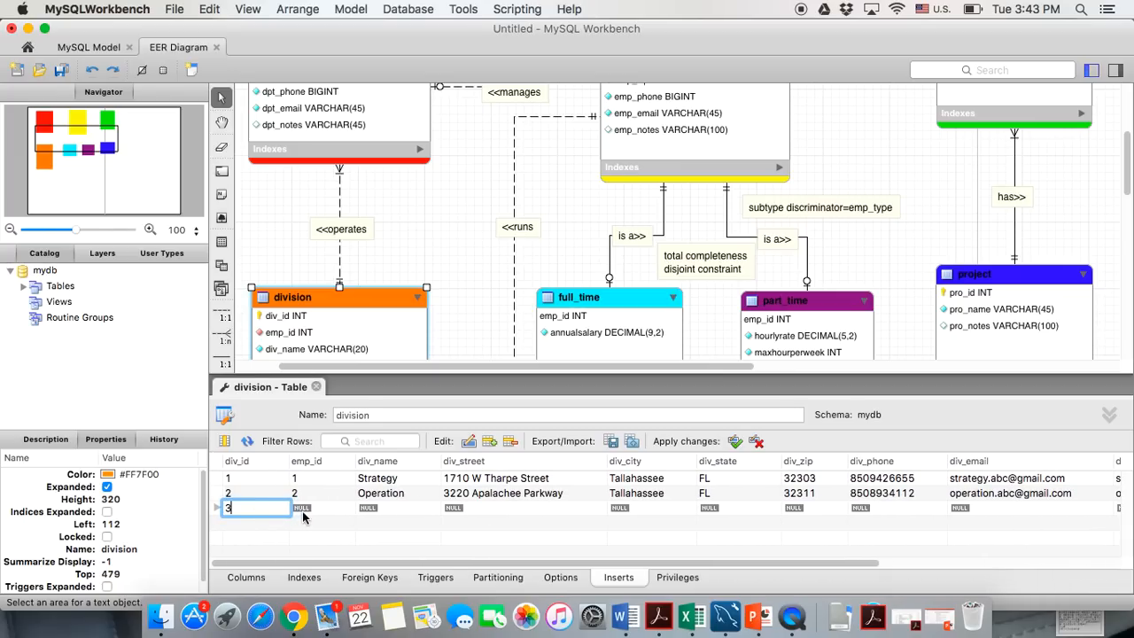
{"action": "left_click", "coordinate": [304, 512]}
{"action": "double_click", "coordinate": [304, 512]}
{"action": "type", "text": "3"}
{"action": "double_click", "coordinate": [373, 512]}
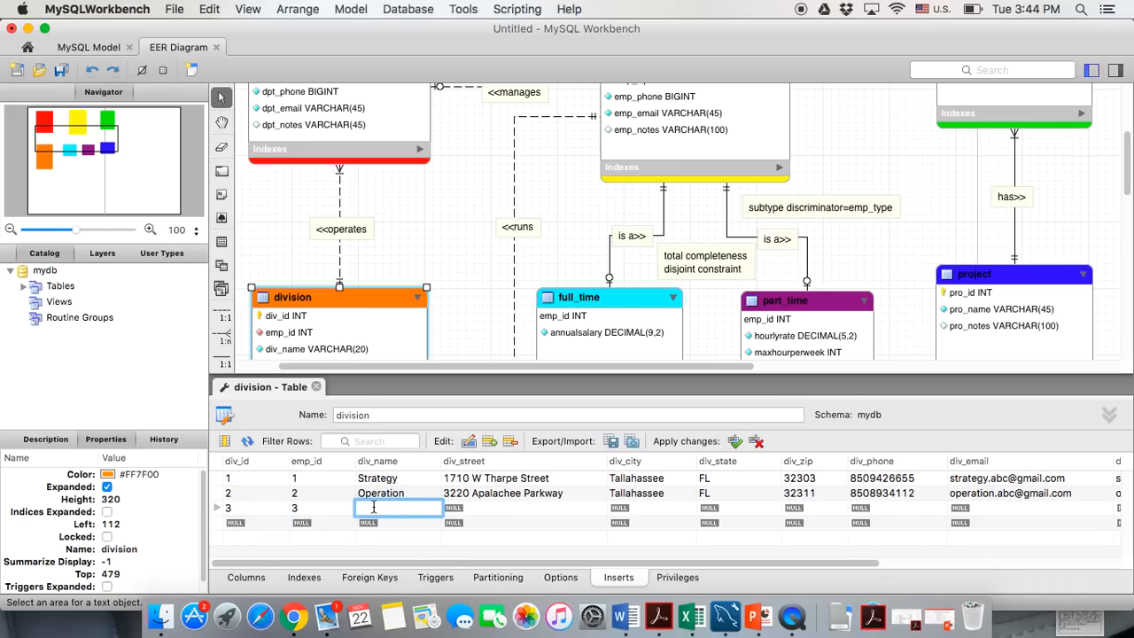
{"action": "type", "text": "Research"}
{"action": "double_click", "coordinate": [449, 511]}
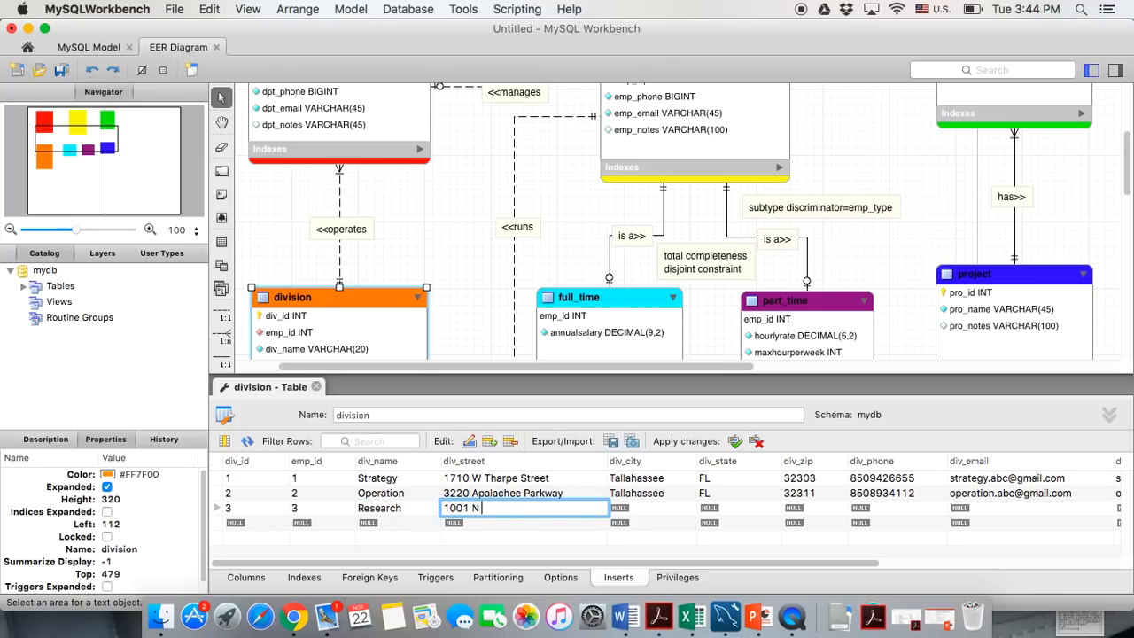
Give the Research row city Tallahassee, state GL, zip 32303 and a phone number
{"action": "left_click", "coordinate": [630, 512]}
{"action": "type", "text": "Tallahassee"}
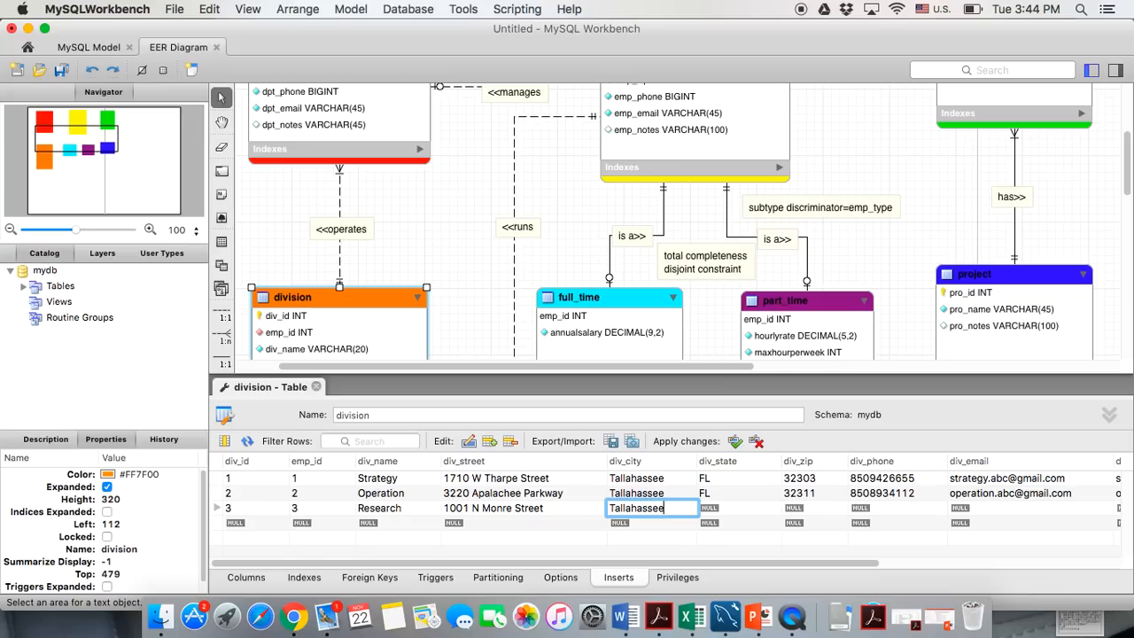
{"action": "key", "text": "Tab"}
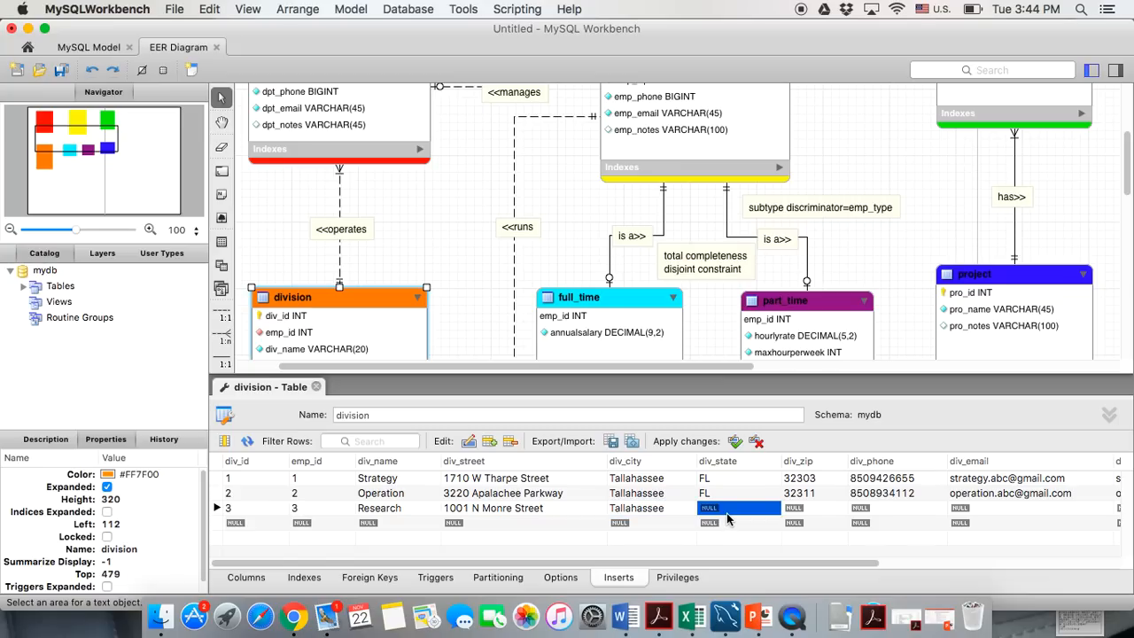
{"action": "type", "text": "G"}
{"action": "type", "text": "L"}
{"action": "key", "text": "Tab"}
{"action": "type", "text": "32303"}
{"action": "key", "text": "Tab"}
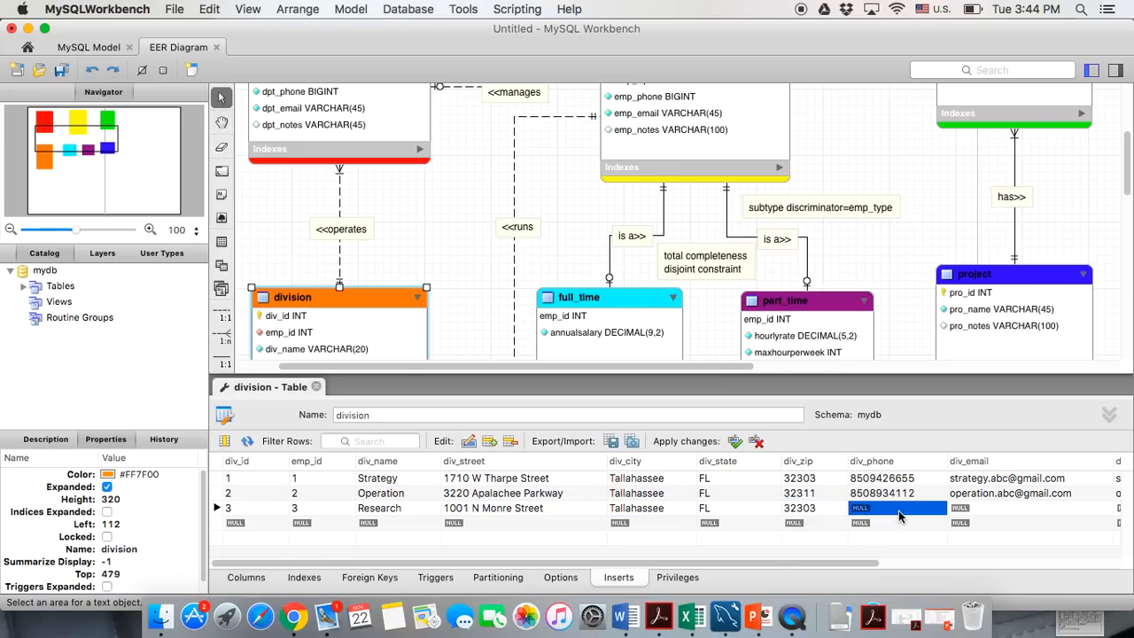
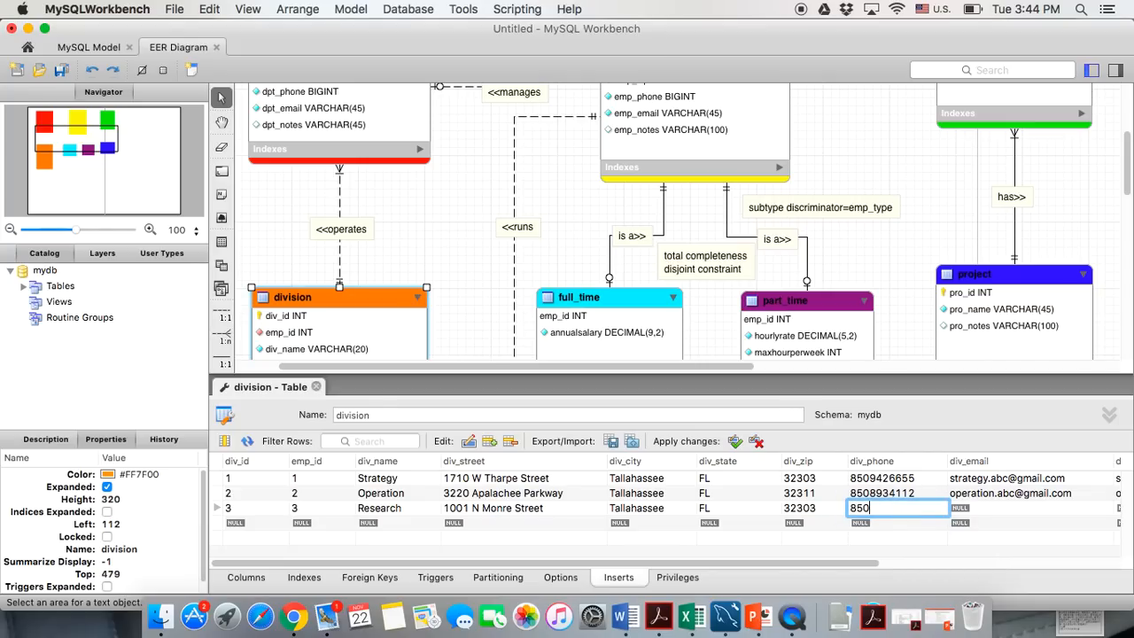
Enter the Research row's e-mail and div_url, then begin a fourth row
{"action": "left_click", "coordinate": [961, 514]}
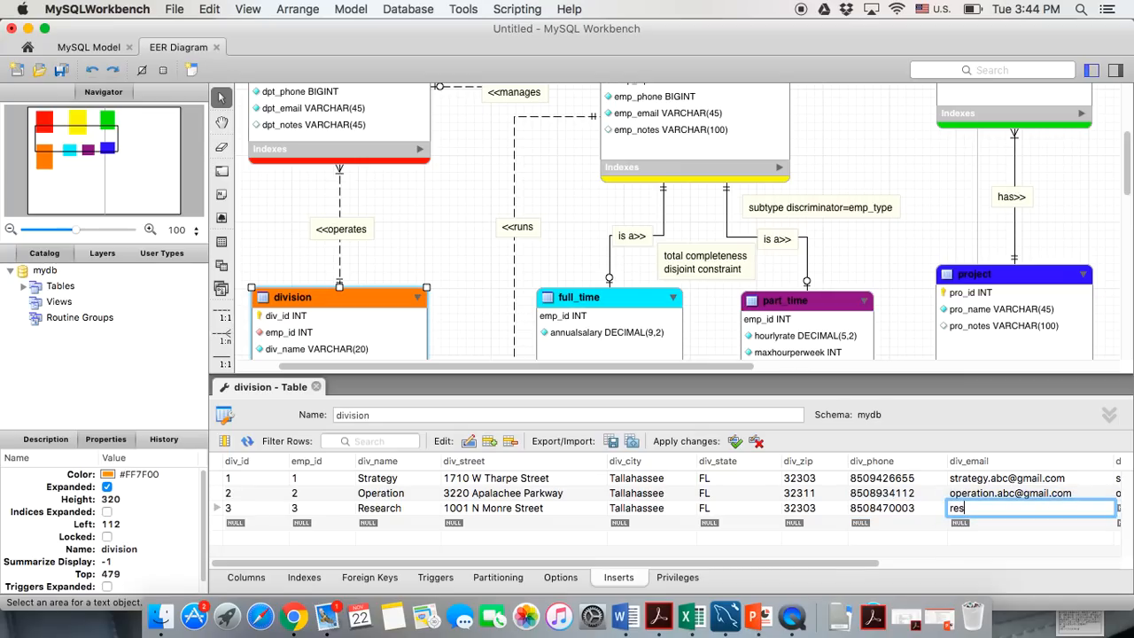
{"action": "left_click", "coordinate": [979, 526]}
{"action": "scroll", "coordinate": [979, 526], "scroll_direction": "right", "scroll_amount": 3}
{"action": "double_click", "coordinate": [922, 507]}
{"action": "left_click", "coordinate": [911, 526]}
{"action": "scroll", "coordinate": [908, 528], "scroll_direction": "left", "scroll_amount": 5}
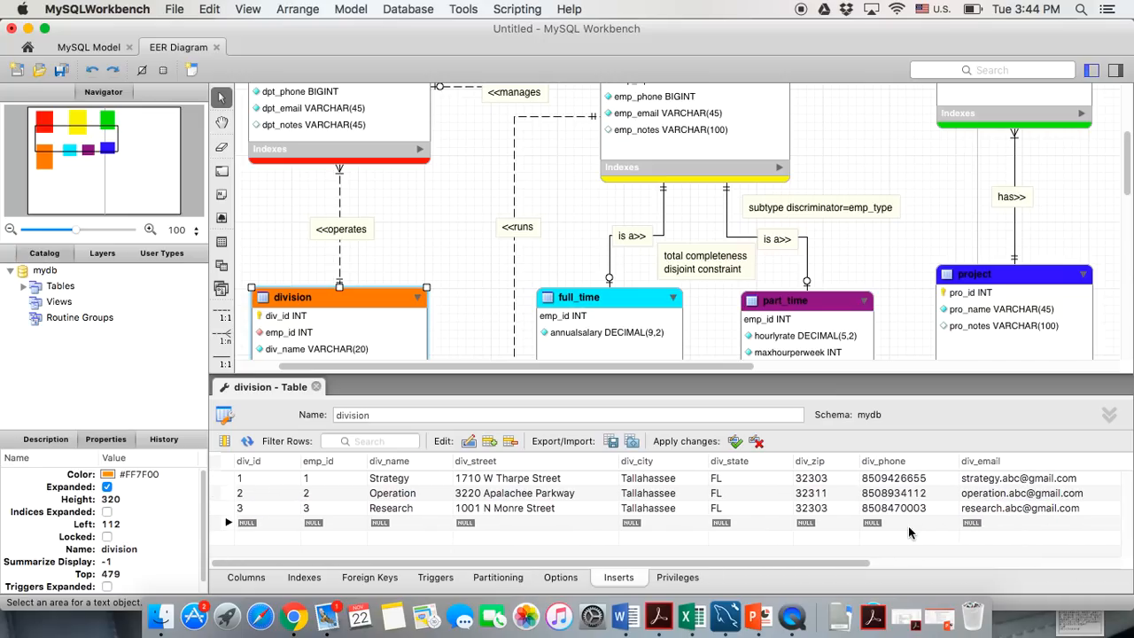
{"action": "double_click", "coordinate": [251, 526]}
Add a fourth row with div_id 4, emp_id 4, Development and its street address
{"action": "type", "text": "4"}
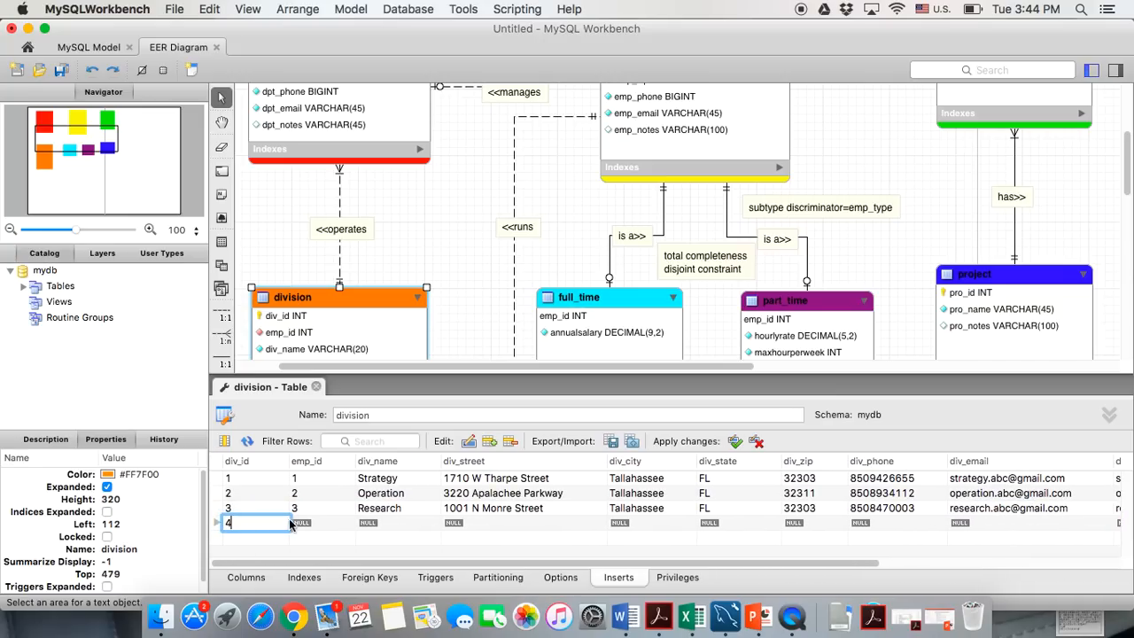
{"action": "double_click", "coordinate": [308, 527]}
{"action": "type", "text": "4"}
{"action": "double_click", "coordinate": [376, 526]}
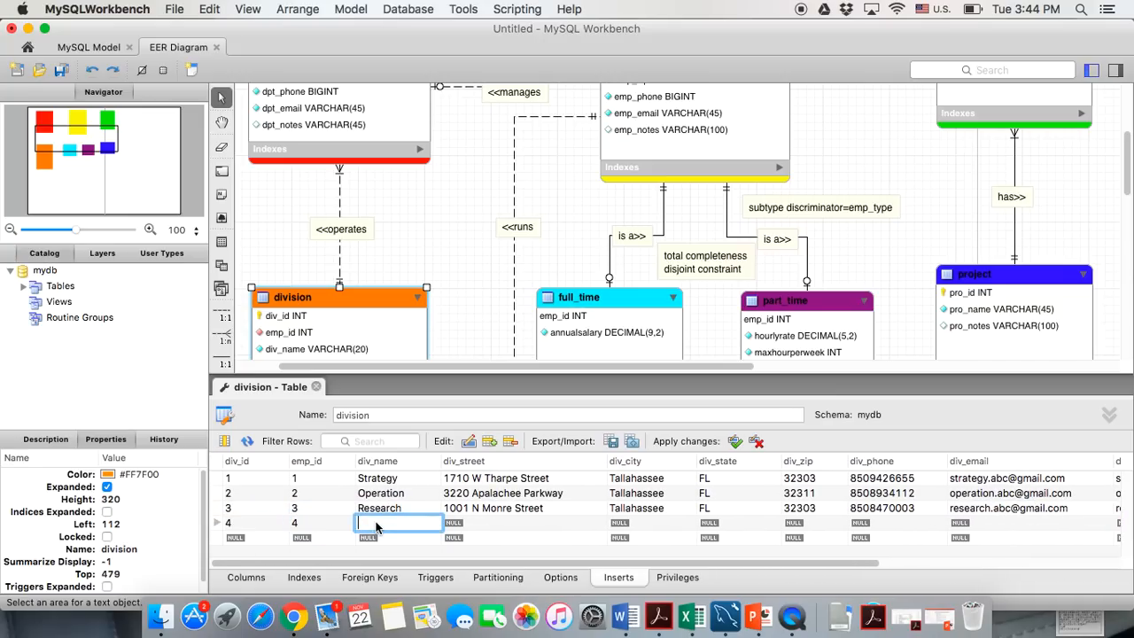
{"action": "type", "text": "Development"}
{"action": "key", "text": "Tab"}
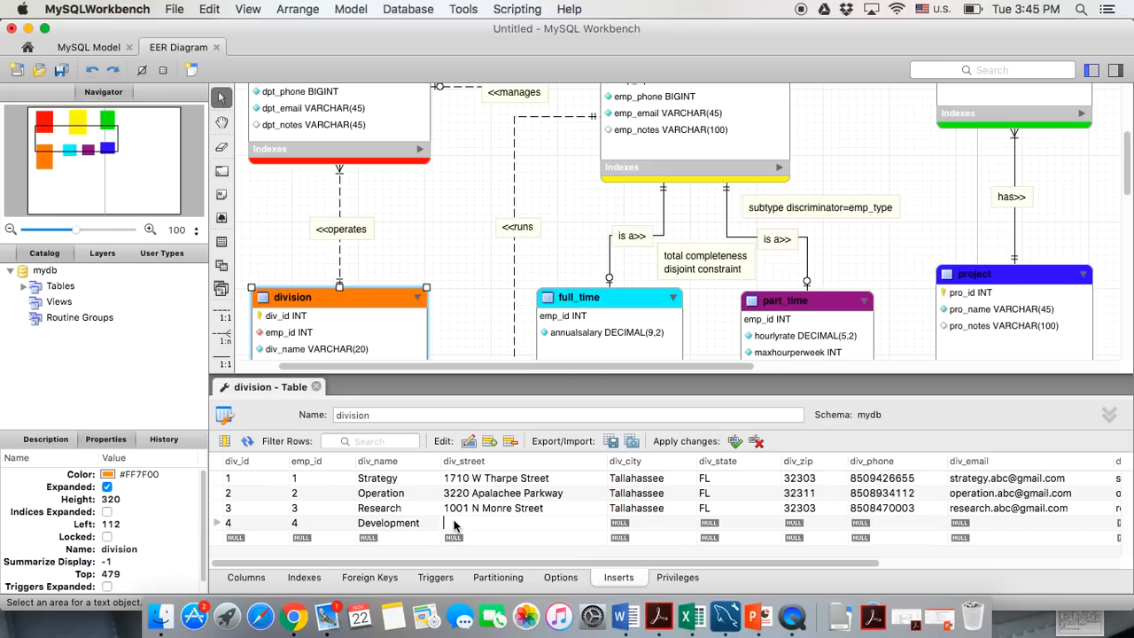
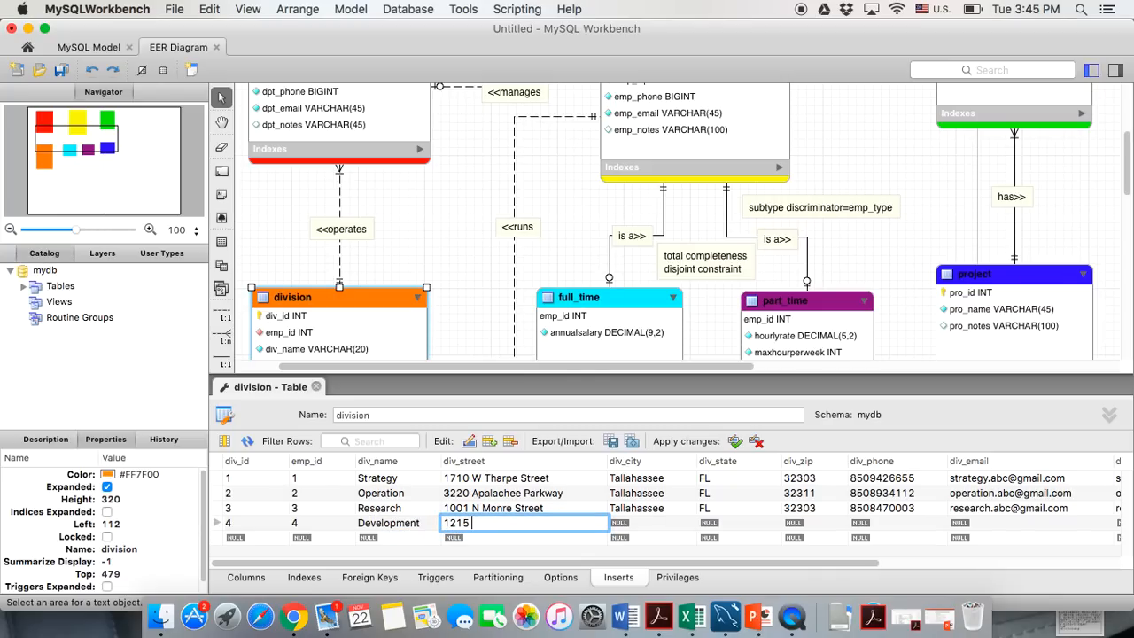
Give the Development row city Tallahassee, state FL, zip 32303 and a phone number
{"action": "left_click", "coordinate": [655, 529]}
{"action": "type", "text": "Tallahassee"}
{"action": "left_click", "coordinate": [753, 529]}
{"action": "type", "text": "FL"}
{"action": "left_click", "coordinate": [808, 525]}
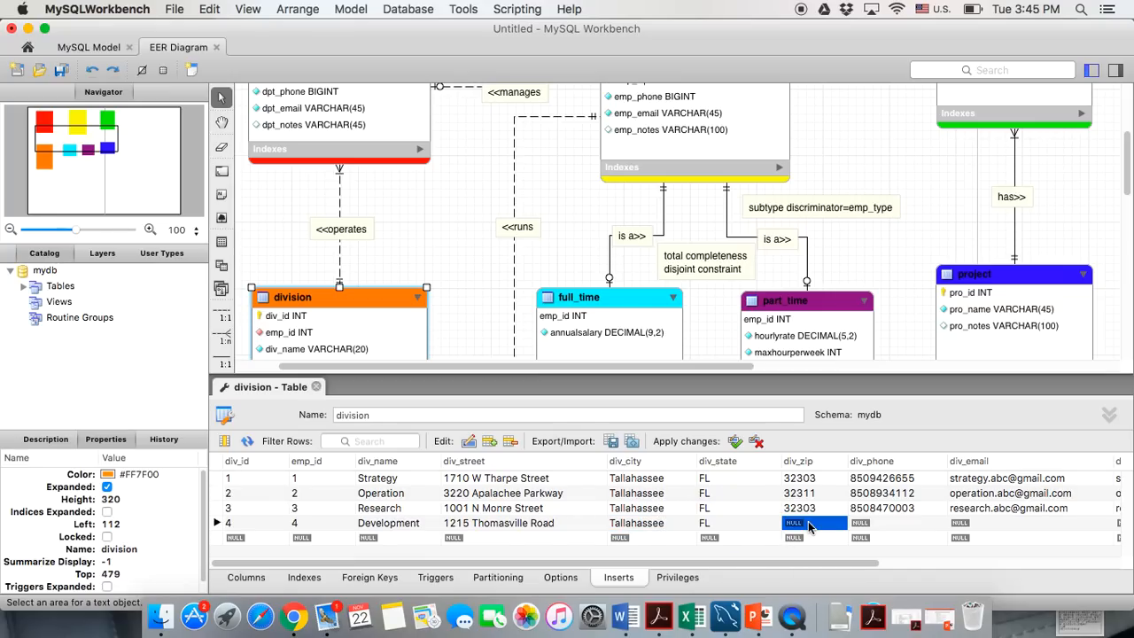
{"action": "type", "text": "32303"}
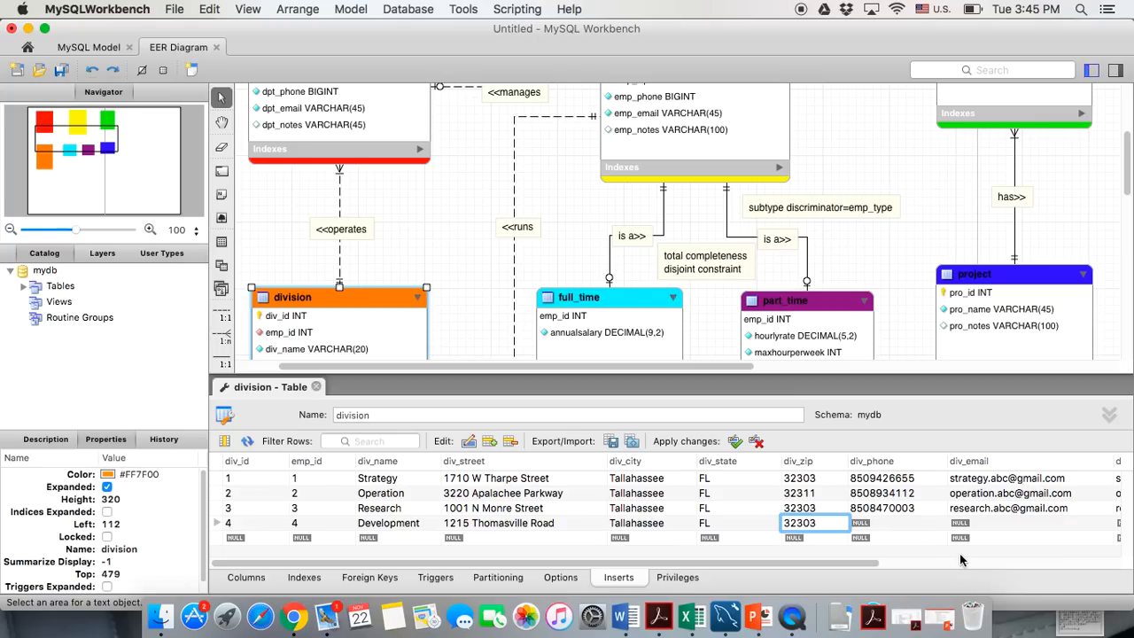
{"action": "left_click", "coordinate": [897, 521]}
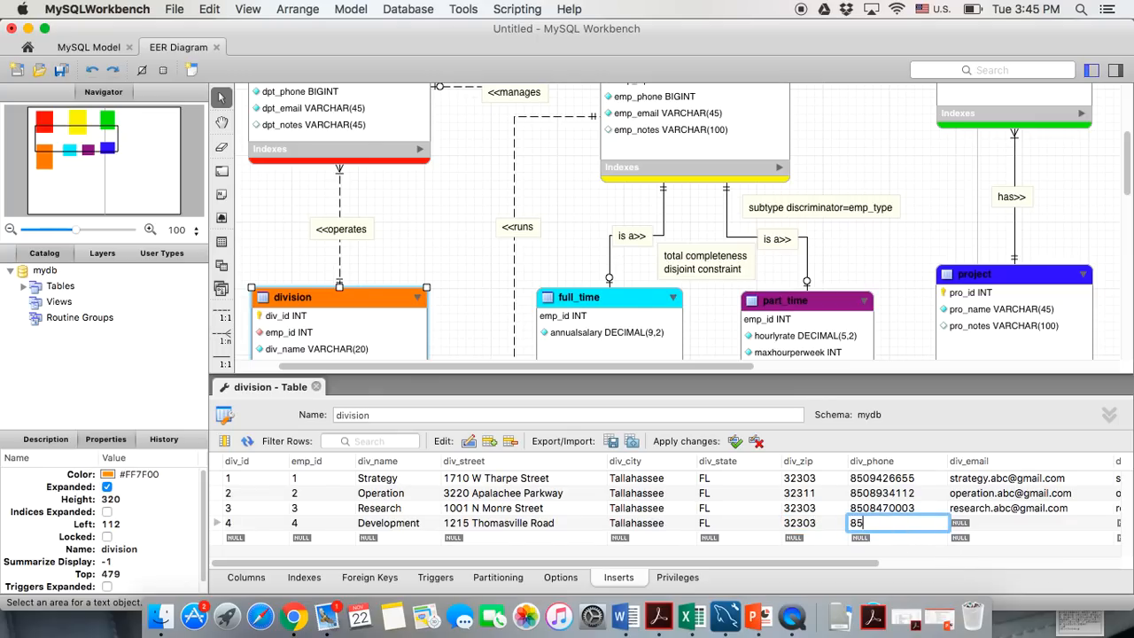
Enter the Development row's e-mail and URL development.abc.com
{"action": "left_click", "coordinate": [974, 528]}
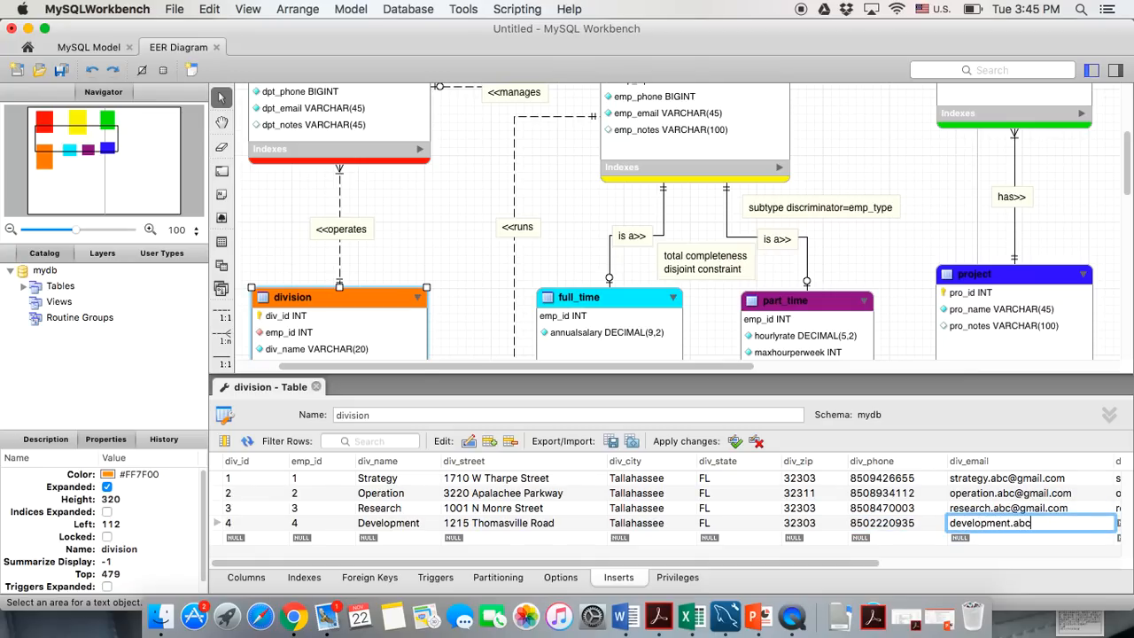
{"action": "key", "text": "Tab"}
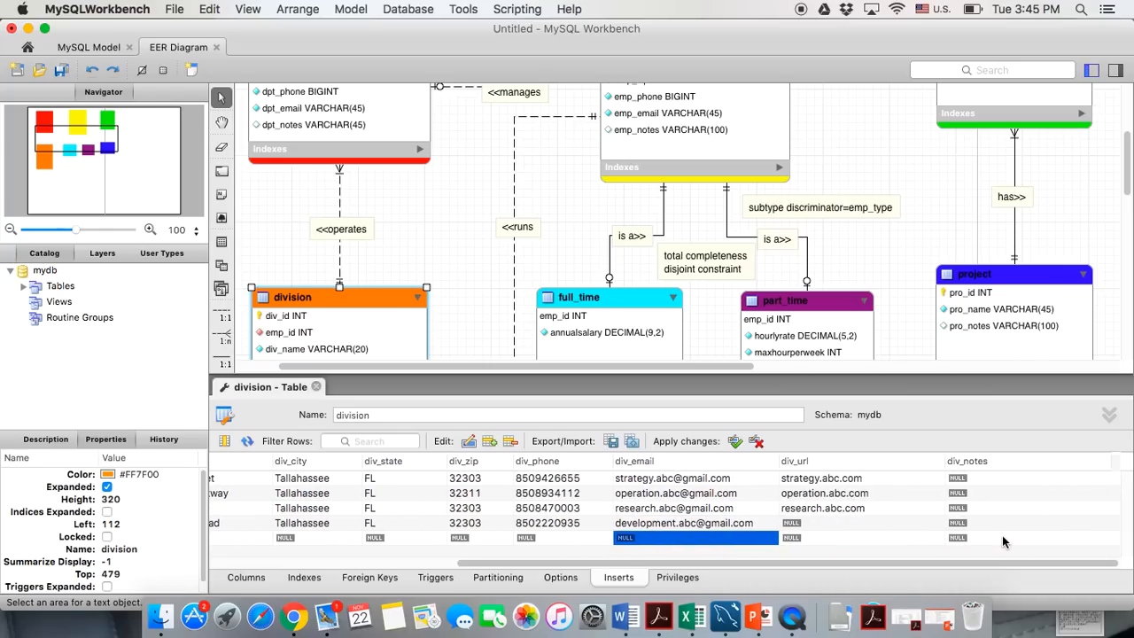
{"action": "type", "text": "deve"}
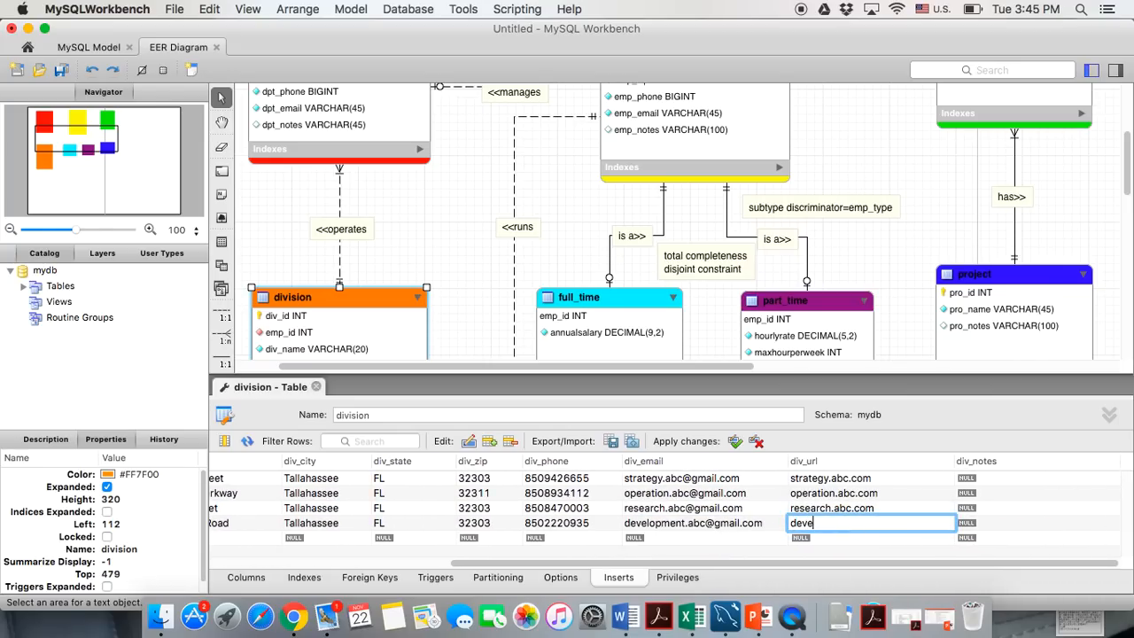
{"action": "type", "text": "lopment.abc.com"}
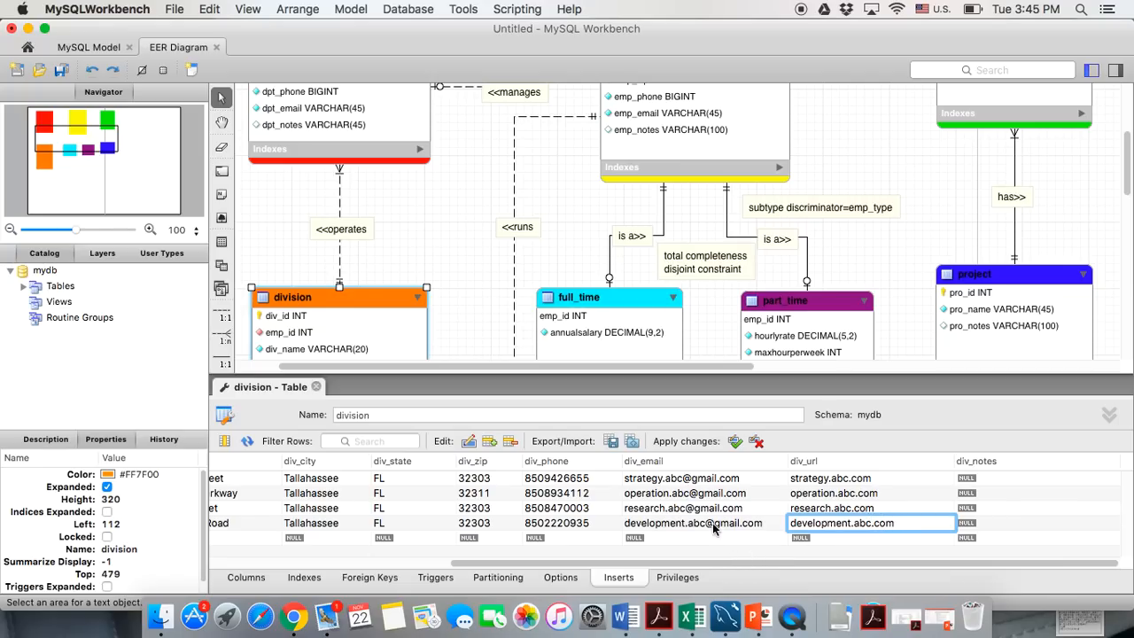
{"action": "left_click", "coordinate": [654, 523]}
{"action": "scroll", "coordinate": [654, 522], "scroll_direction": "left", "scroll_amount": 5}
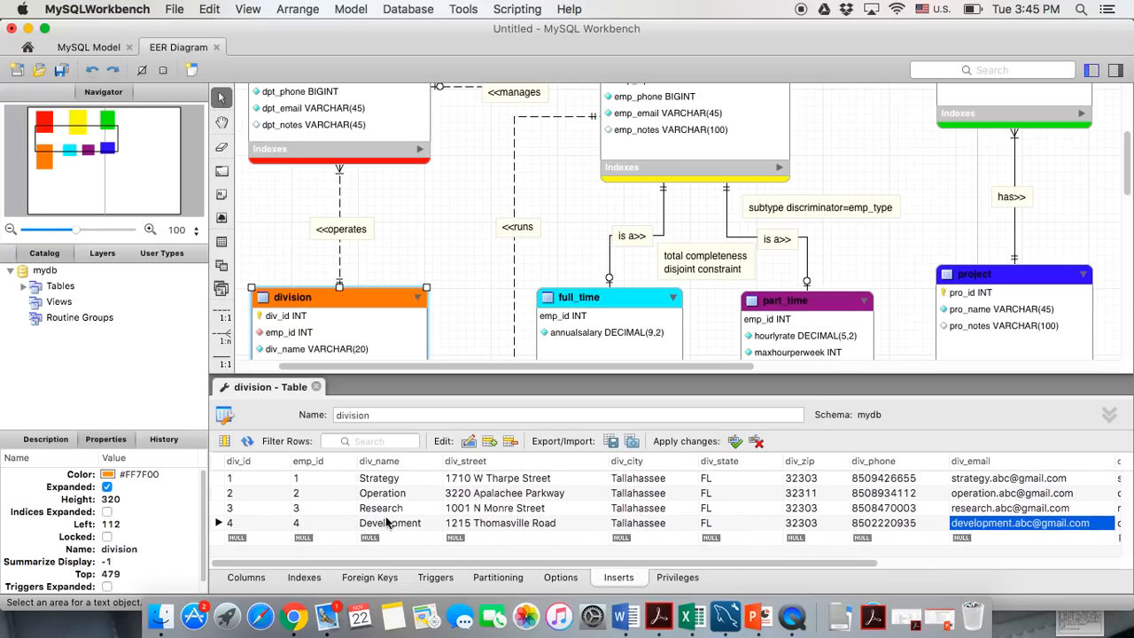
Start a fifth row with div_id 5 and emp_id 5
{"action": "left_click", "coordinate": [253, 537]}
{"action": "type", "text": "5"}
{"action": "left_click", "coordinate": [295, 542]}
{"action": "type", "text": "5"}
{"action": "left_click", "coordinate": [381, 543]}
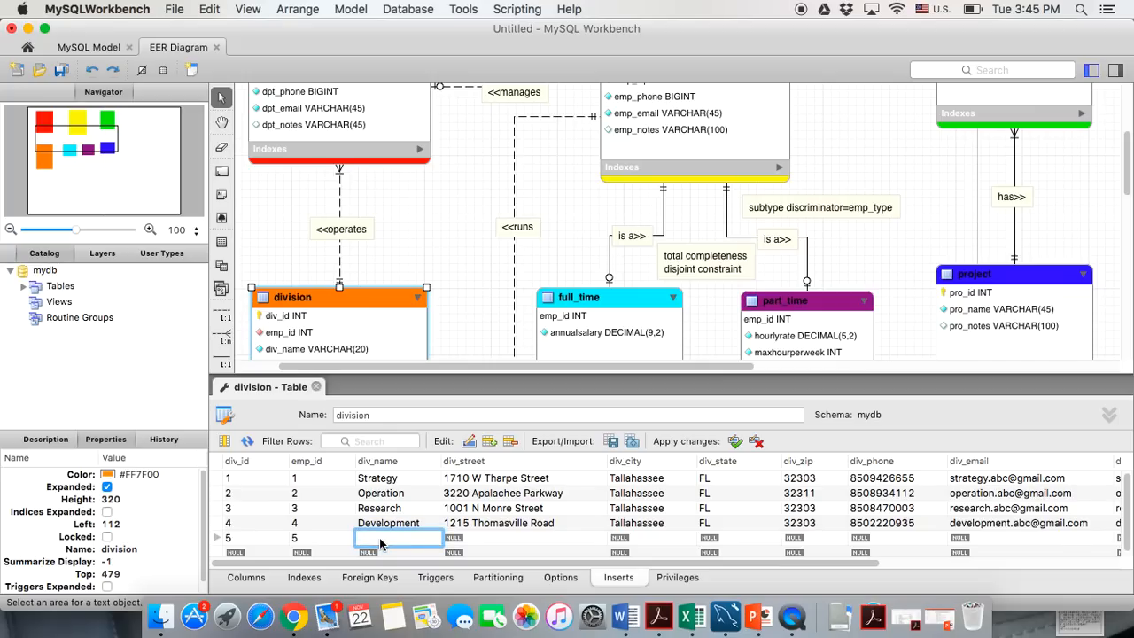
Name the fifth division Staffing and enter its street address
{"action": "type", "text": "2529 A"}
{"action": "key", "text": "BackSpace"}
{"action": "key", "text": "BackSpace"}
{"action": "key", "text": "BackSpace"}
{"action": "key", "text": "BackSpace"}
{"action": "key", "text": "BackSpace"}
{"action": "key", "text": "BackSpace"}
{"action": "type", "text": "Staffing"}
{"action": "left_click", "coordinate": [459, 540]}
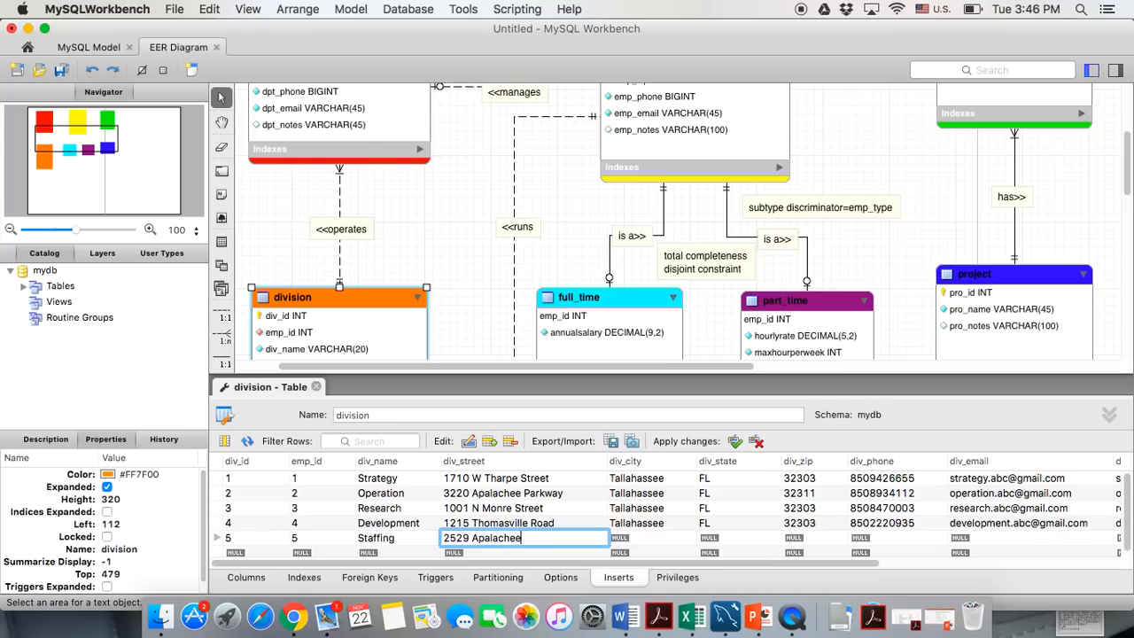
Give the Staffing row city Tallahassee, state FL, zip 32301 and a phone number
{"action": "left_click", "coordinate": [619, 540]}
{"action": "type", "text": "Tallahassee"}
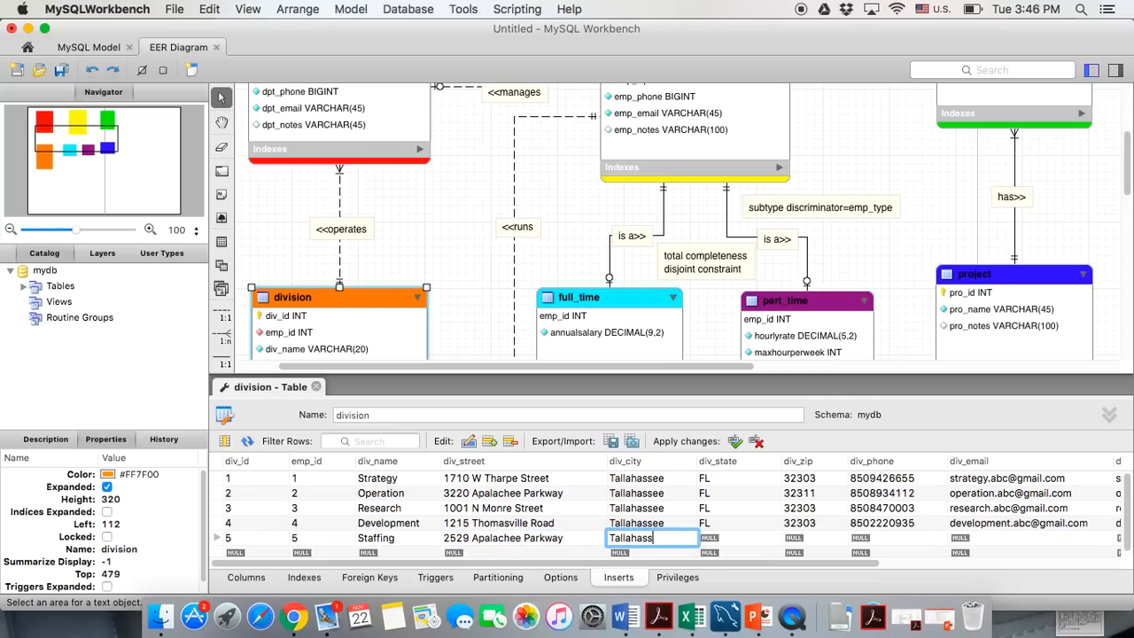
{"action": "left_click", "coordinate": [728, 541]}
{"action": "type", "text": "FL"}
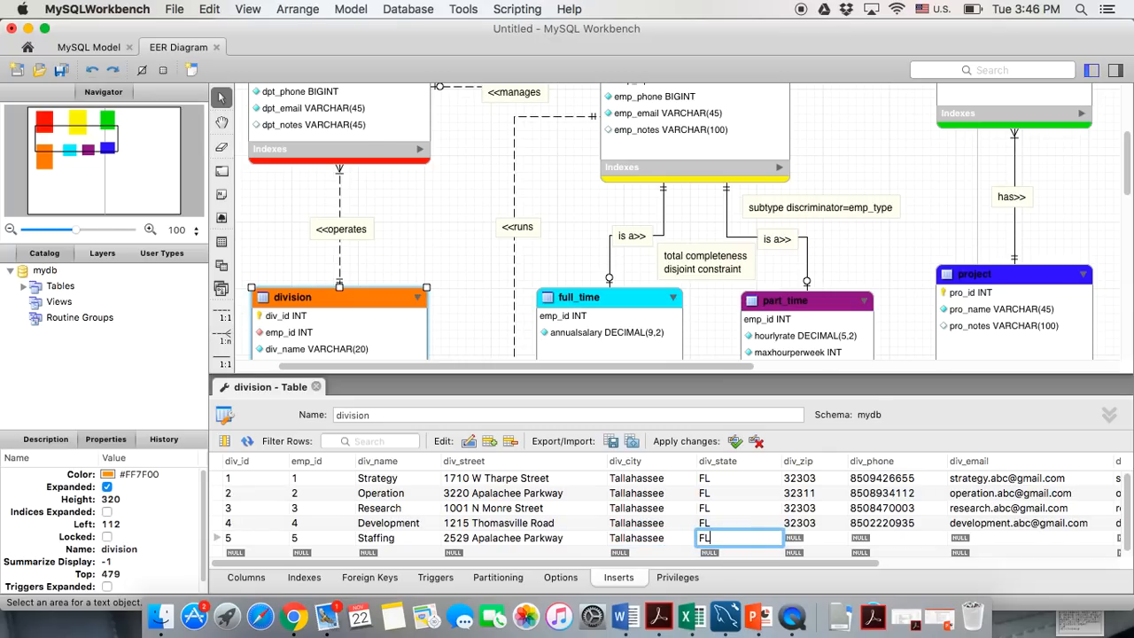
{"action": "left_click", "coordinate": [823, 540]}
{"action": "type", "text": "32301"}
{"action": "left_click", "coordinate": [893, 540]}
{"action": "left_click", "coordinate": [895, 542]}
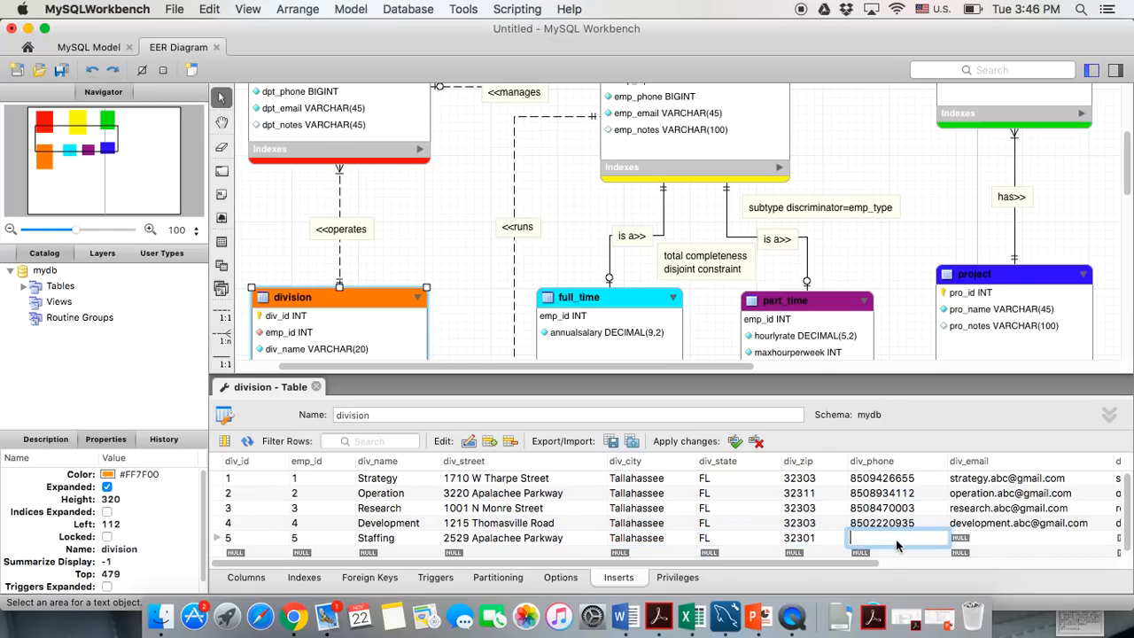
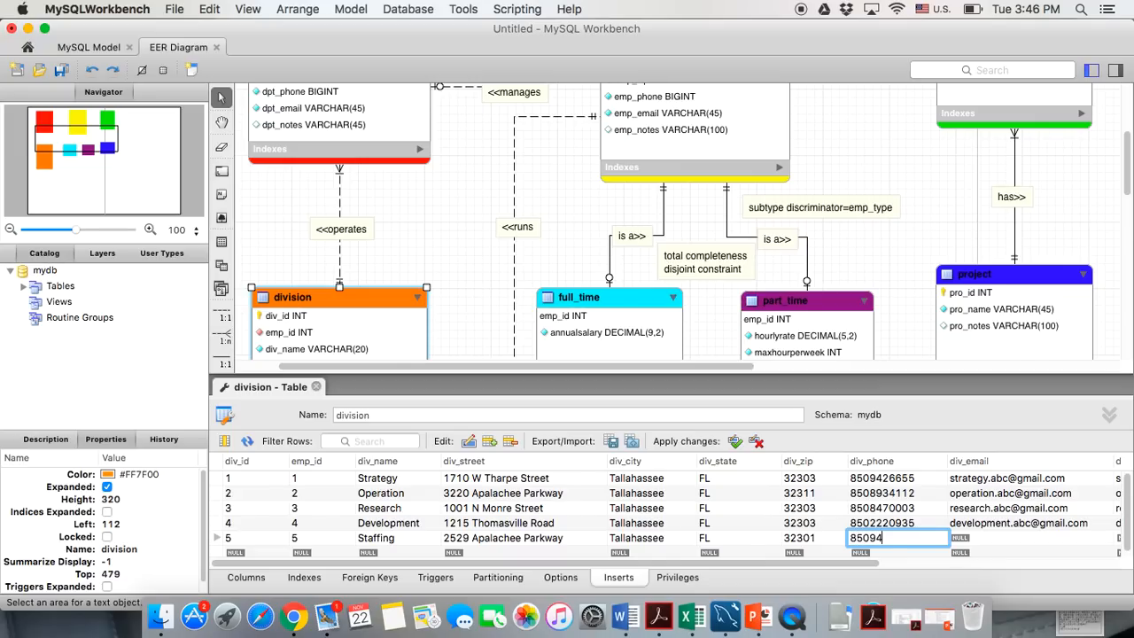
Add Staffing's e-mail and URL staffing.abc.com, apply the rows and close the editor
{"action": "left_click", "coordinate": [994, 544]}
{"action": "left_click", "coordinate": [994, 545]}
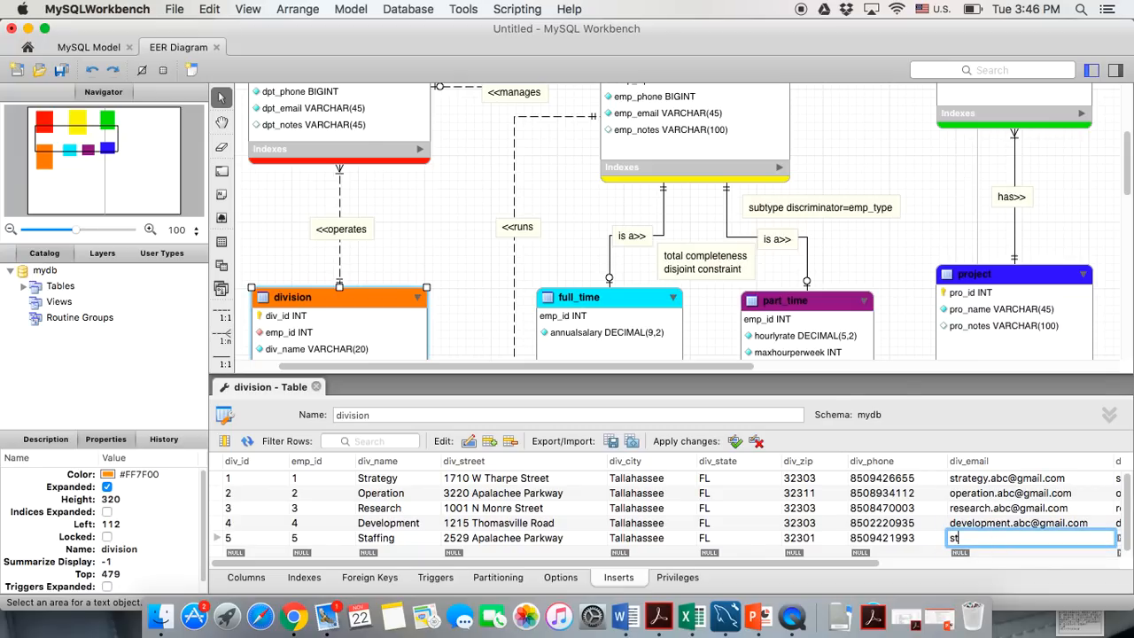
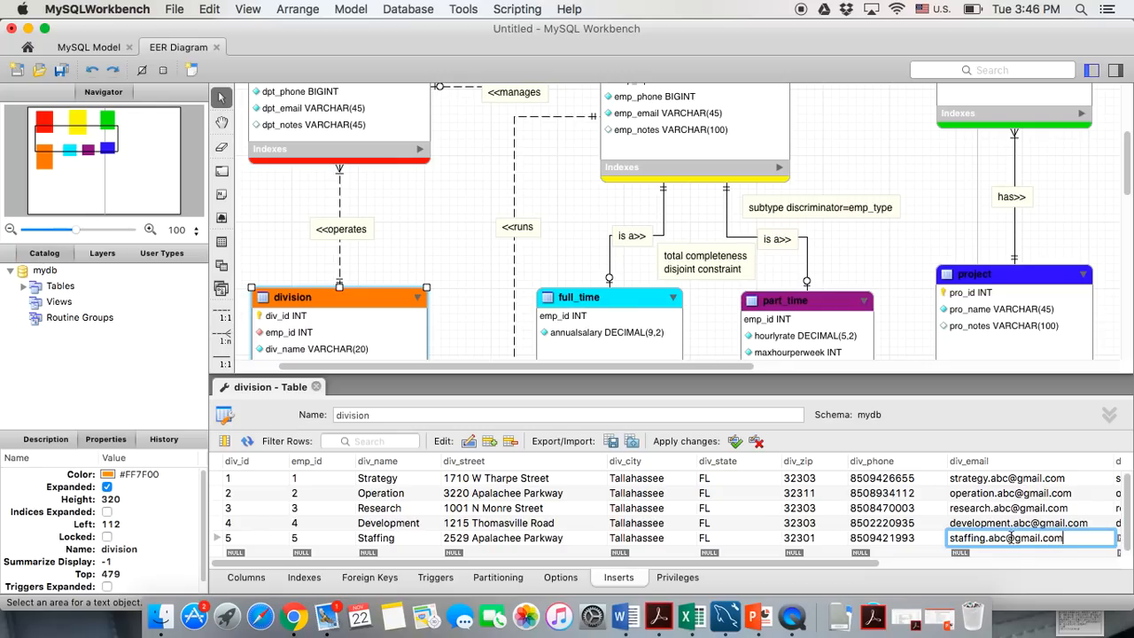
{"action": "key", "text": "Tab"}
{"action": "type", "text": "staffing,"}
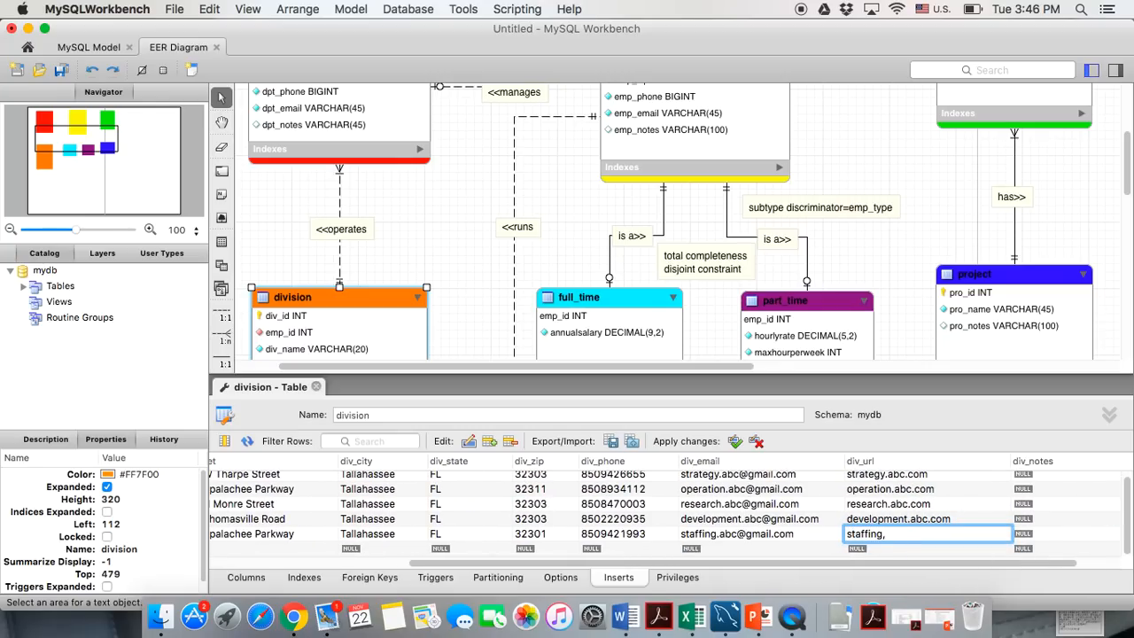
{"action": "key", "text": "BackSpace"}
{"action": "type", "text": ".abc.com"}
{"action": "left_click", "coordinate": [735, 445]}
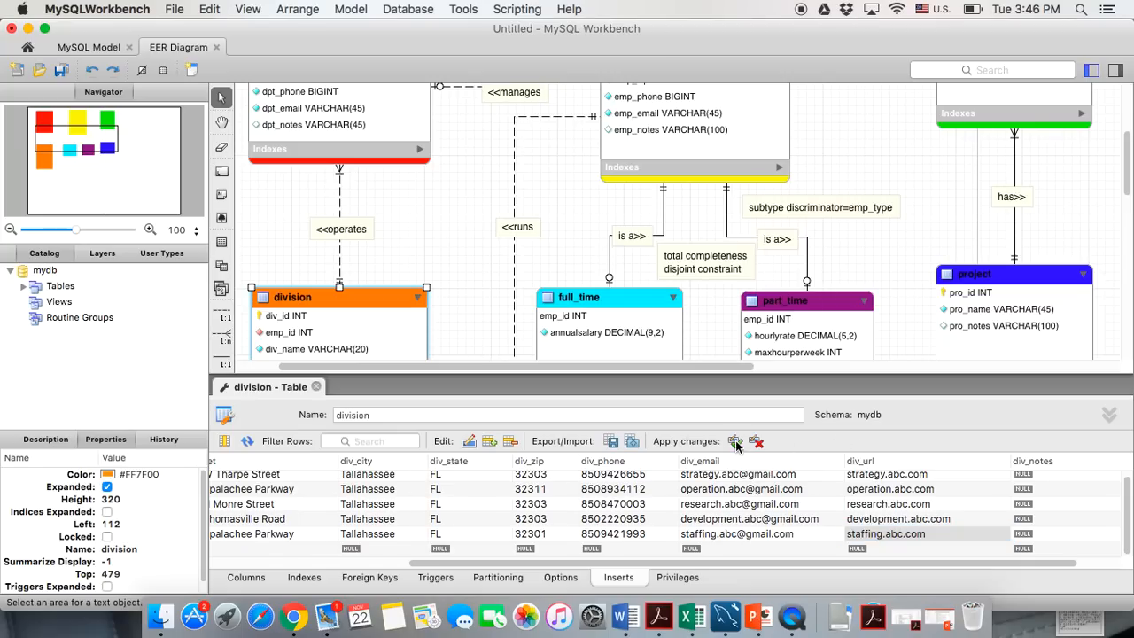
{"action": "left_click", "coordinate": [317, 386]}
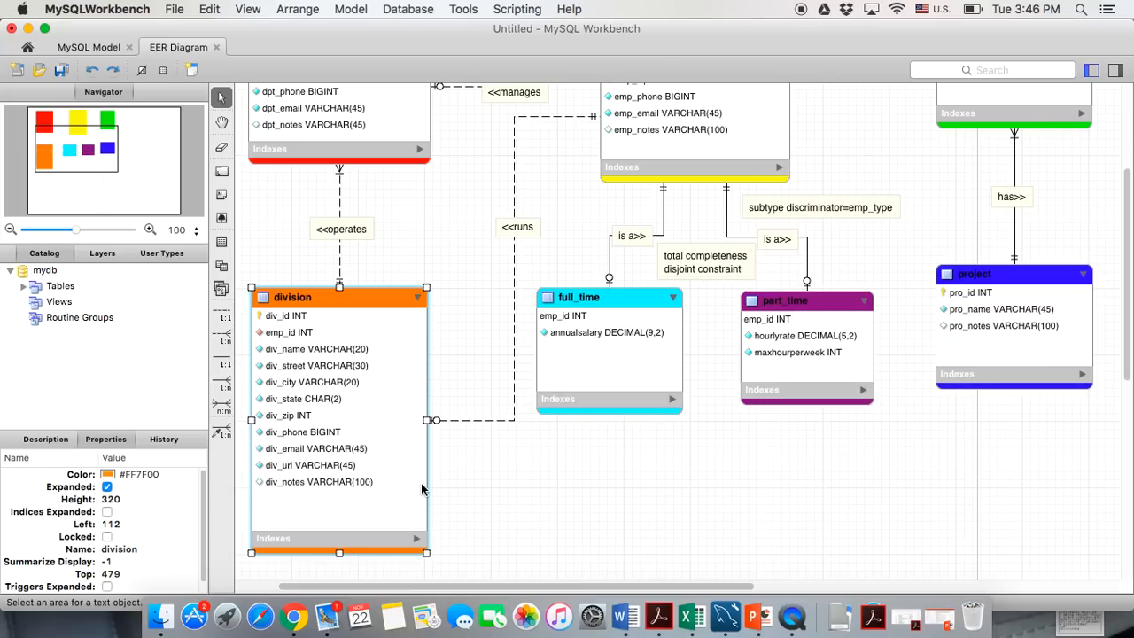
Open the project table's sample rows and add row 1, 'preseantation'
{"action": "double_click", "coordinate": [956, 271]}
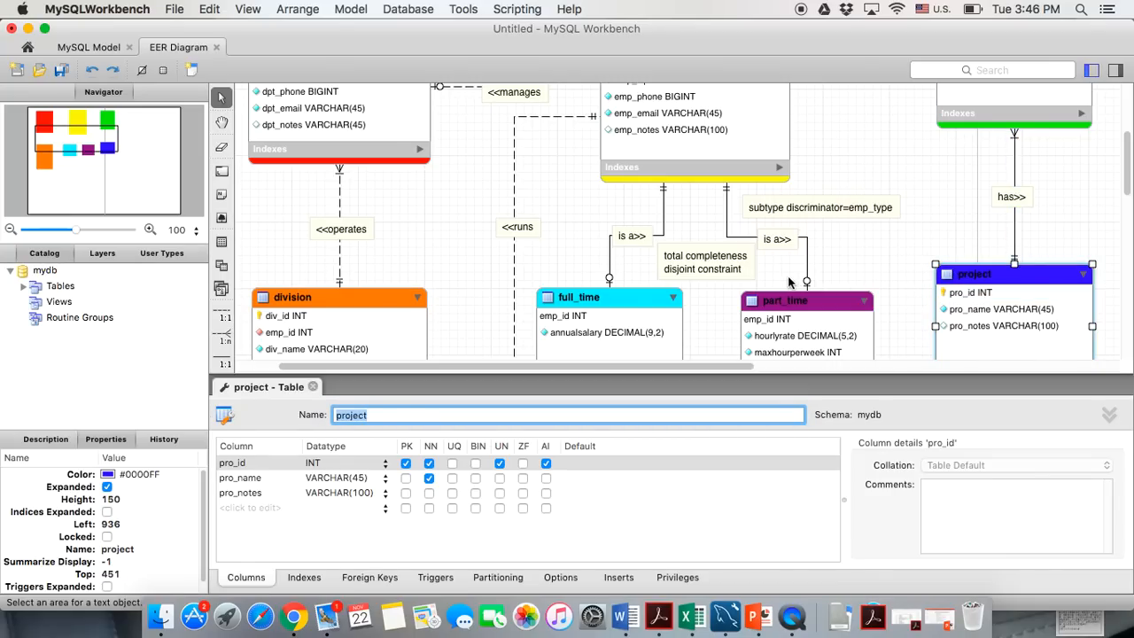
{"action": "left_click", "coordinate": [618, 576]}
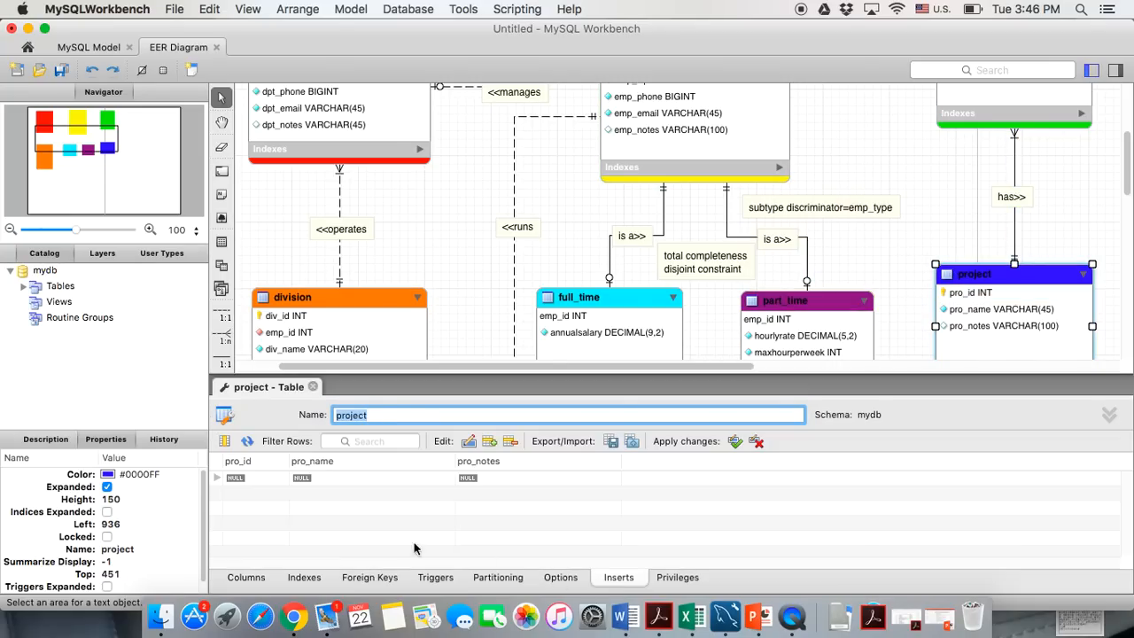
{"action": "double_click", "coordinate": [265, 479]}
{"action": "type", "text": "1"}
{"action": "double_click", "coordinate": [301, 478]}
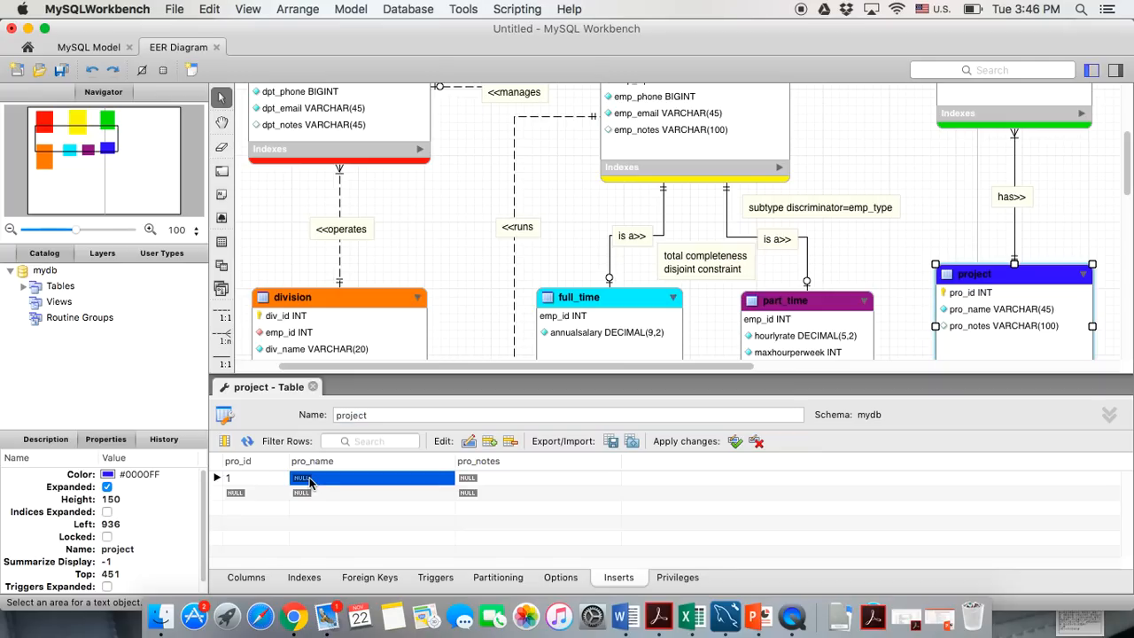
{"action": "type", "text": "preseantation"}
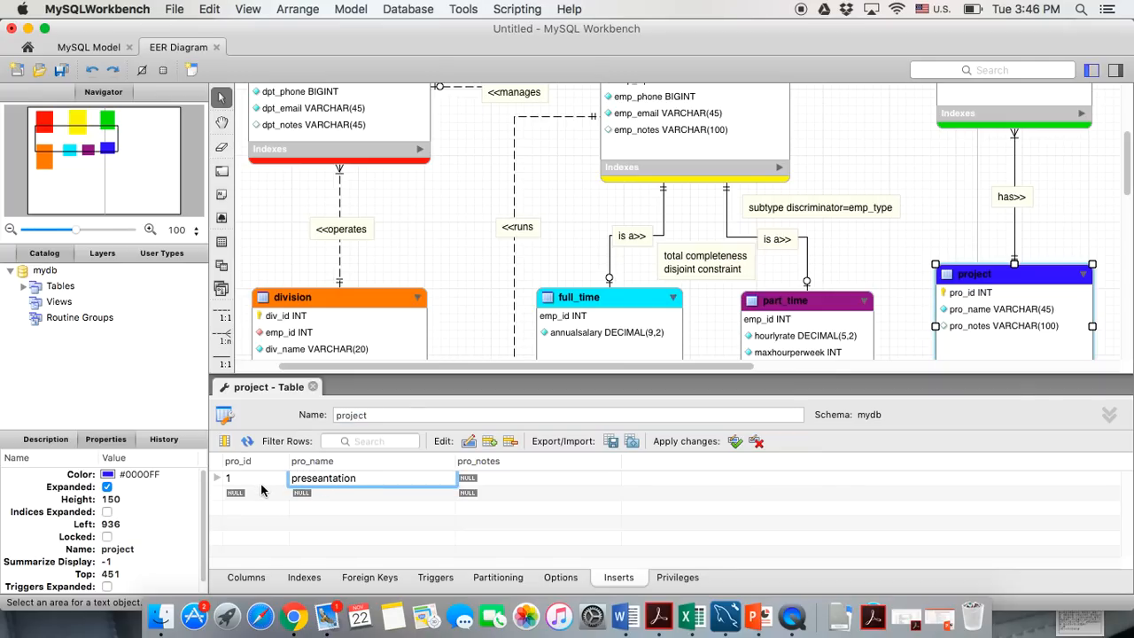
{"action": "key", "text": "Return"}
Add project rows 2 'report' and 3 'brief'
{"action": "double_click", "coordinate": [264, 493]}
{"action": "type", "text": "2"}
{"action": "left_click", "coordinate": [351, 498]}
{"action": "type", "text": "report"}
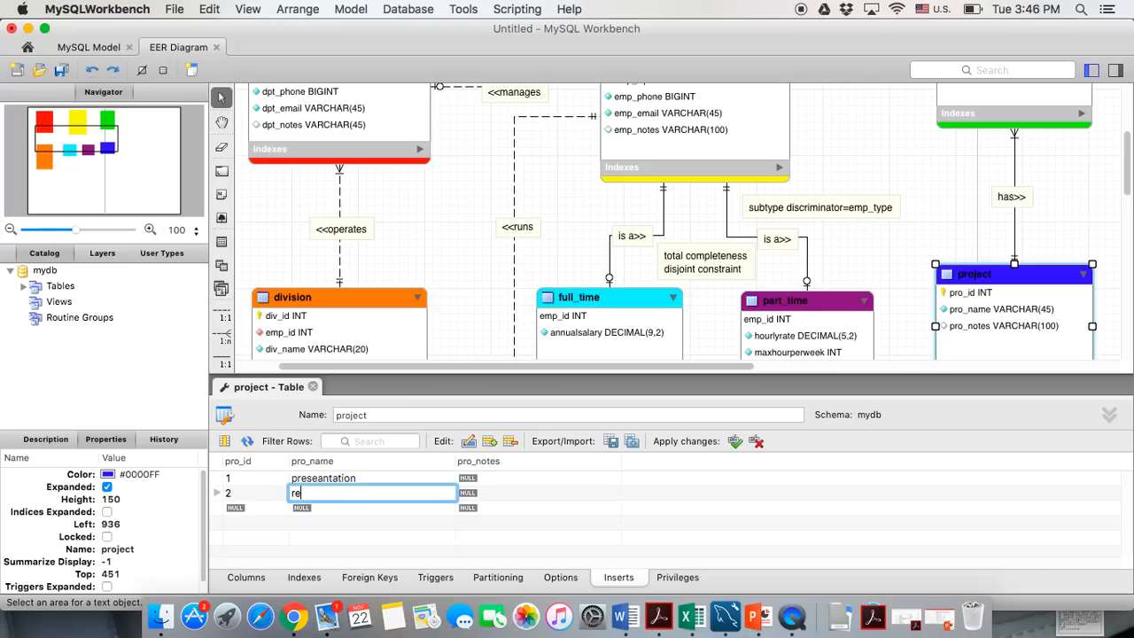
{"action": "left_click", "coordinate": [251, 507]}
{"action": "double_click", "coordinate": [251, 507]}
{"action": "type", "text": "3"}
{"action": "left_click", "coordinate": [328, 511]}
{"action": "left_click", "coordinate": [328, 512]}
{"action": "type", "text": "b"}
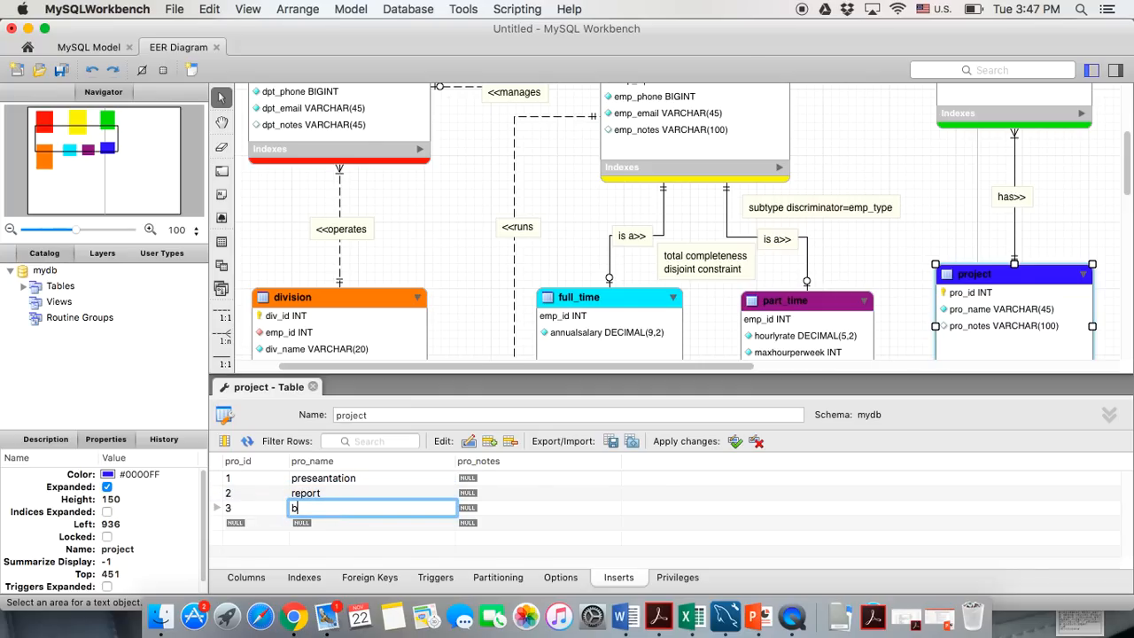
{"action": "type", "text": "rief"}
{"action": "left_click", "coordinate": [236, 523]}
Add project rows 4 'pamphlet' and 5 'speech'
{"action": "type", "text": "4"}
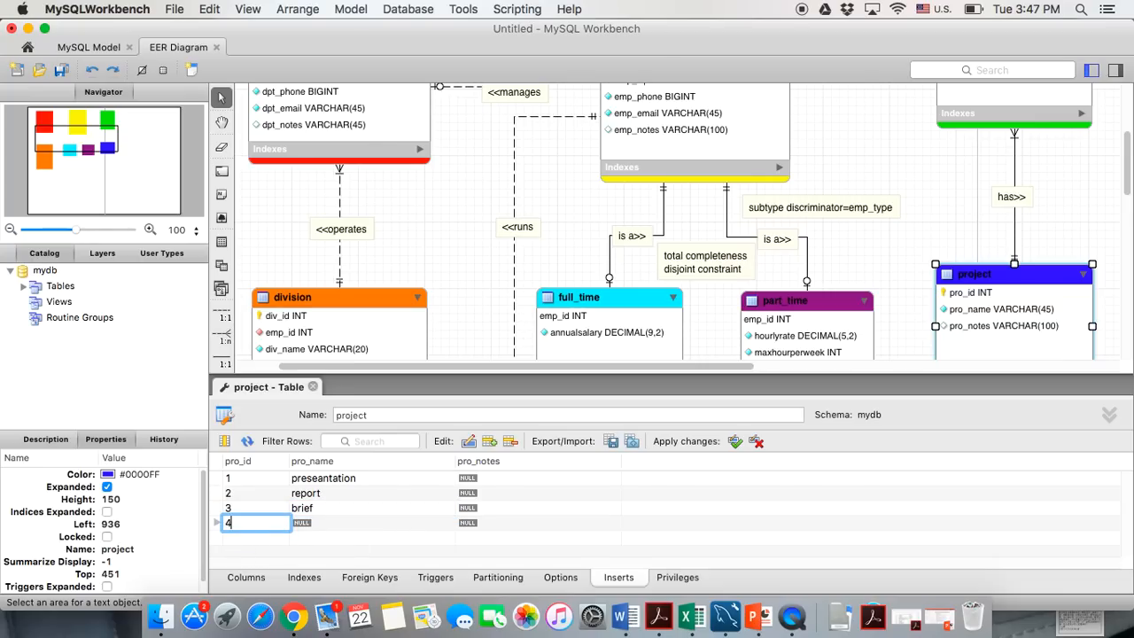
{"action": "left_click", "coordinate": [308, 526]}
{"action": "left_click", "coordinate": [308, 527]}
{"action": "type", "text": "pamp"}
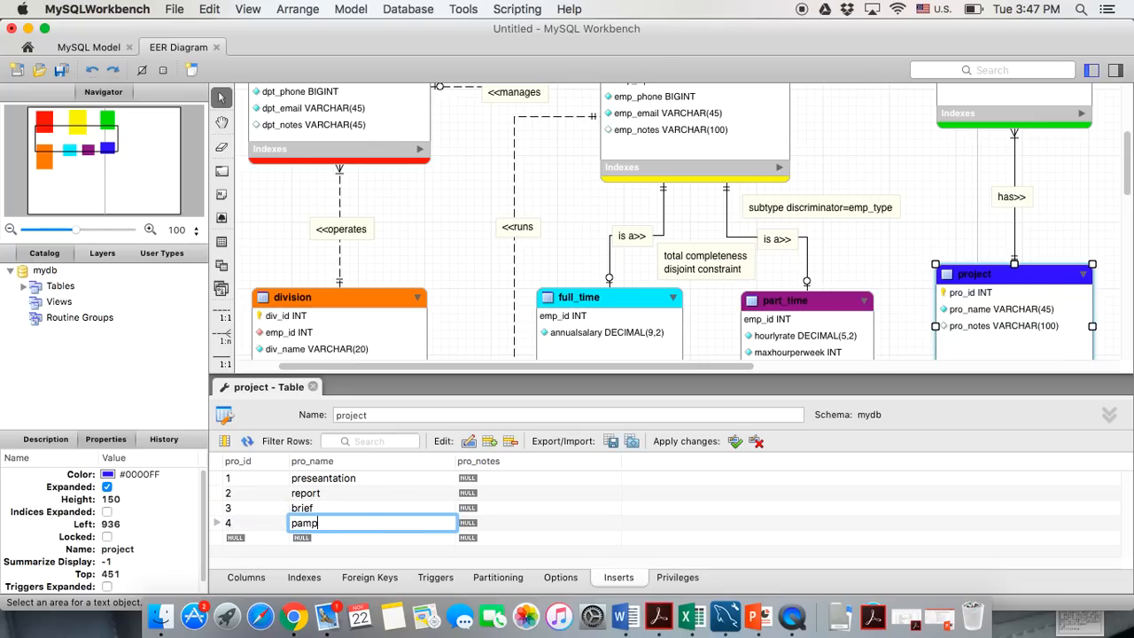
{"action": "key", "text": "BackSpace"}
{"action": "key", "text": "BackSpace"}
{"action": "type", "text": "mphlet"}
{"action": "double_click", "coordinate": [243, 538]}
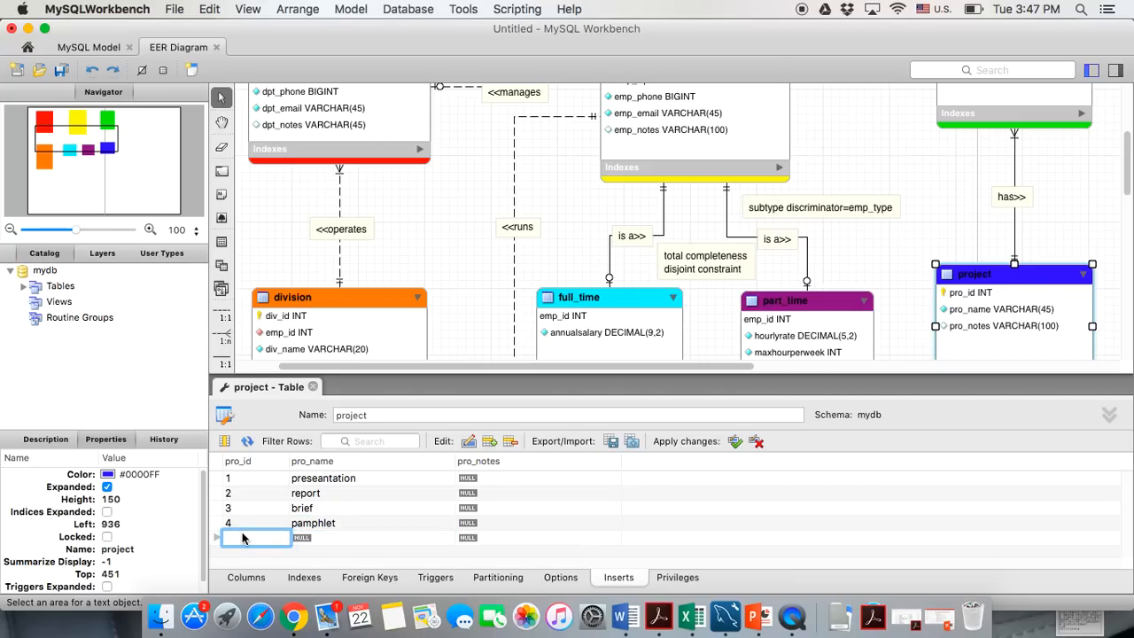
{"action": "type", "text": "5"}
{"action": "left_click", "coordinate": [300, 539]}
{"action": "type", "text": "s"}
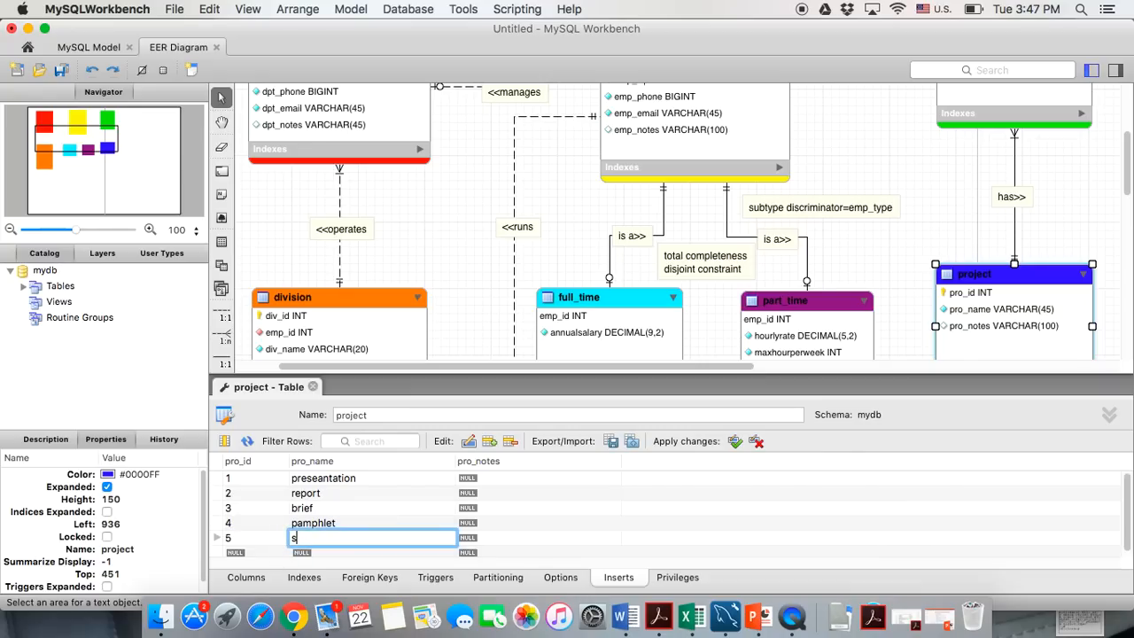
{"action": "type", "text": "peech"}
Apply the five project rows and close the project table editor
{"action": "left_click", "coordinate": [735, 442]}
{"action": "left_click", "coordinate": [312, 387]}
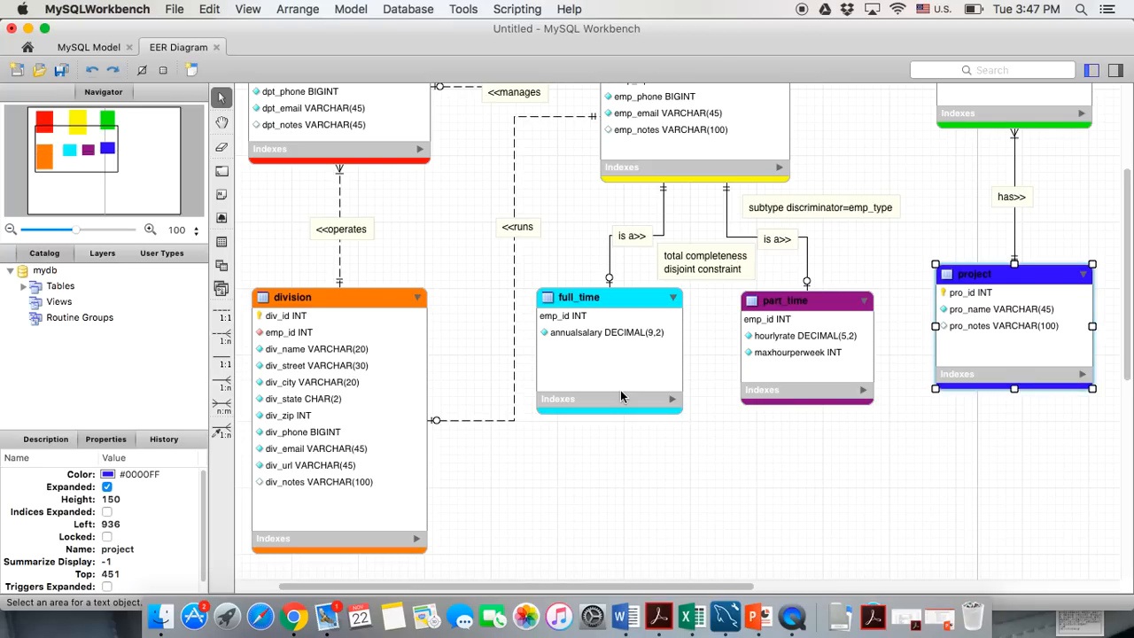
{"action": "scroll", "coordinate": [620, 397], "scroll_direction": "up", "scroll_amount": 5}
Open the assignment table's Inserts grid and look over its columns
{"action": "double_click", "coordinate": [965, 155]}
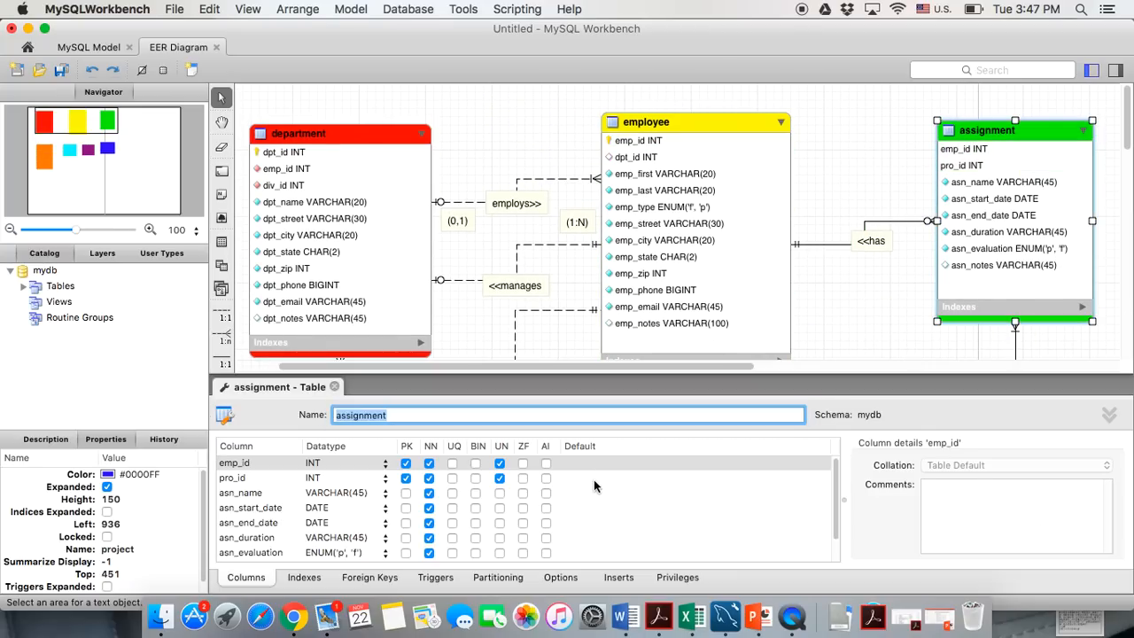
{"action": "left_click", "coordinate": [618, 577]}
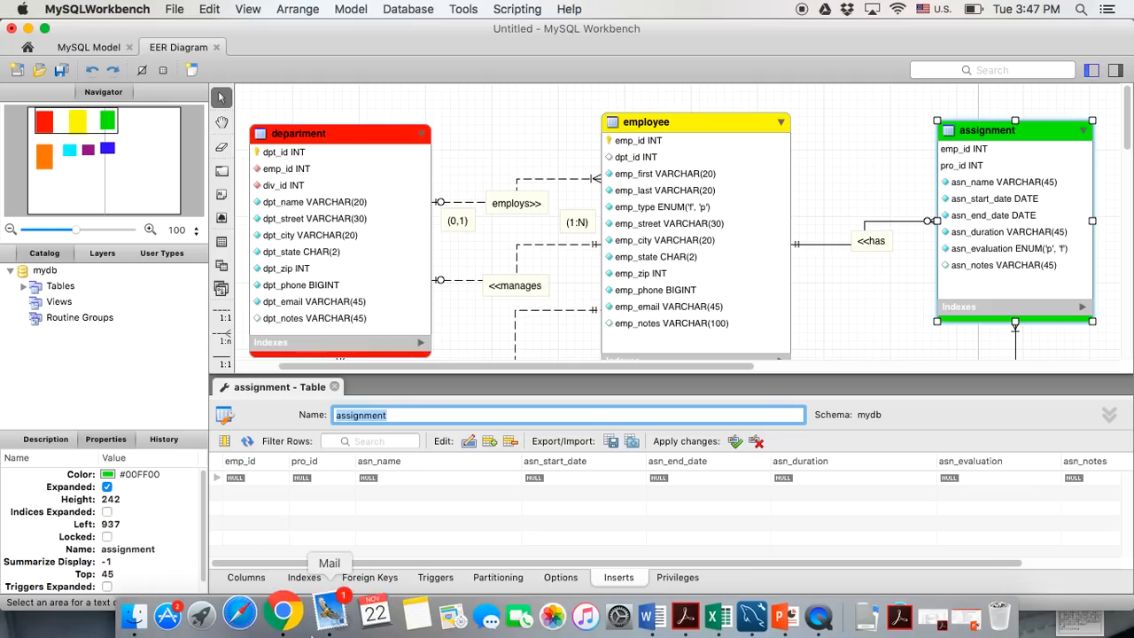
{"action": "scroll", "coordinate": [845, 248], "scroll_direction": "right", "scroll_amount": 3}
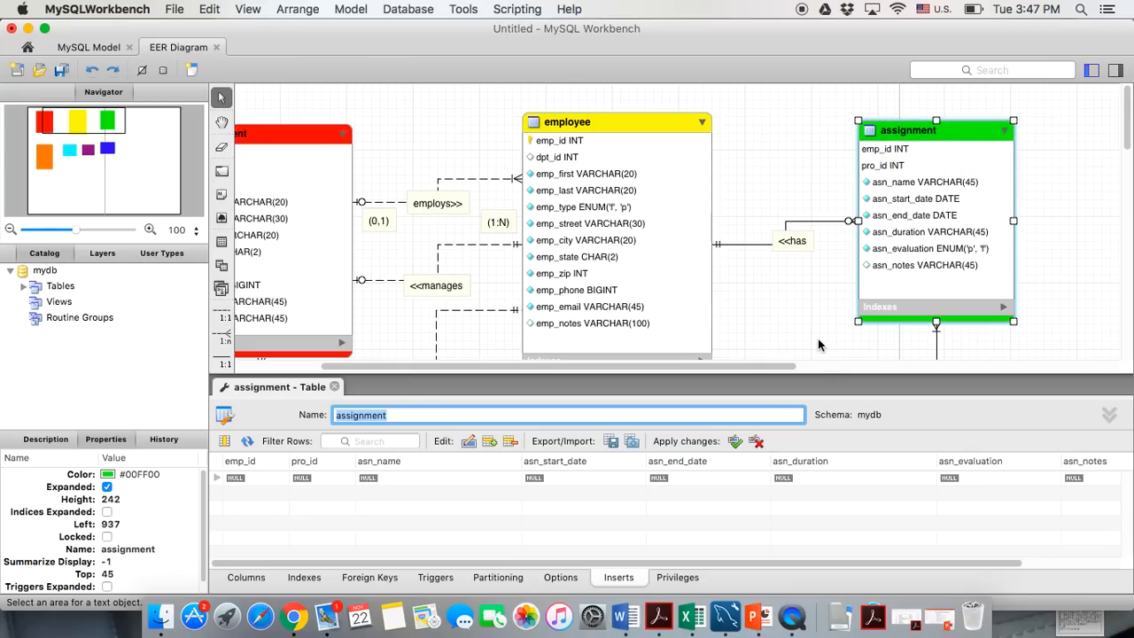
{"action": "scroll", "coordinate": [814, 344], "scroll_direction": "down", "scroll_amount": 3}
{"action": "scroll", "coordinate": [814, 343], "scroll_direction": "right", "scroll_amount": 2}
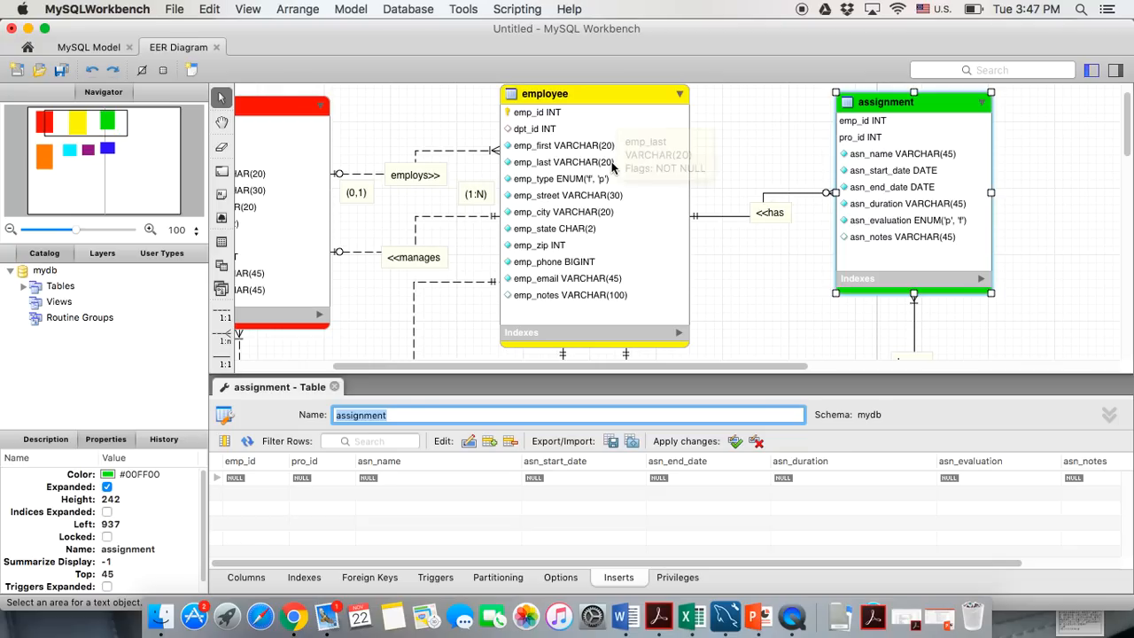
{"action": "scroll", "coordinate": [611, 168], "scroll_direction": "down", "scroll_amount": 2}
{"action": "scroll", "coordinate": [602, 230], "scroll_direction": "right", "scroll_amount": 3}
{"action": "scroll", "coordinate": [598, 289], "scroll_direction": "up", "scroll_amount": 3}
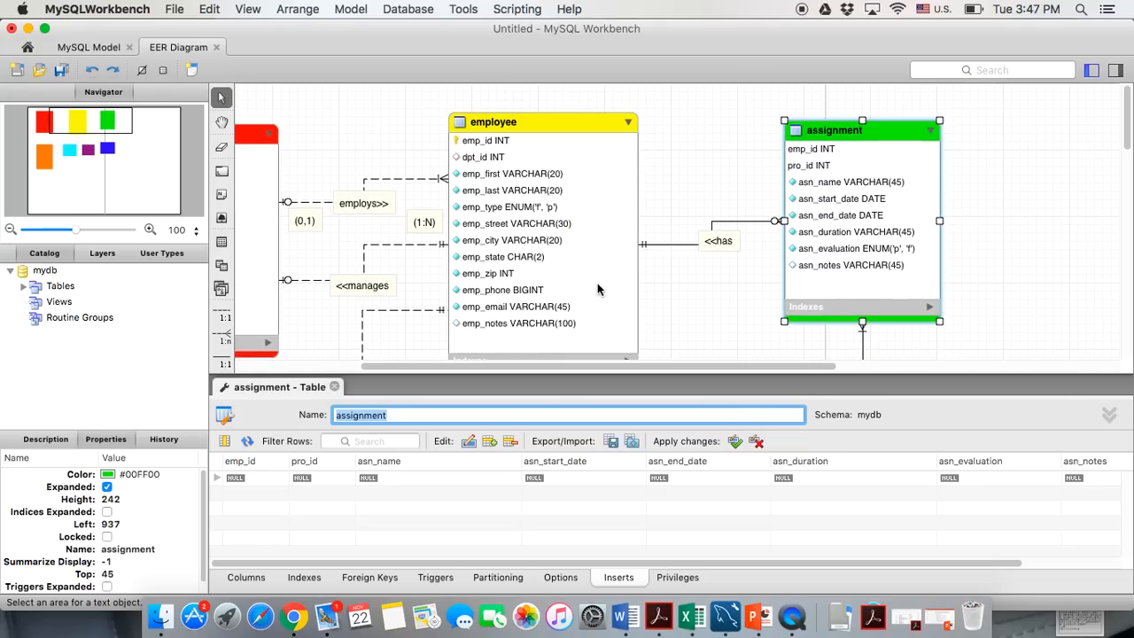
{"action": "scroll", "coordinate": [598, 289], "scroll_direction": "down", "scroll_amount": 5}
{"action": "scroll", "coordinate": [598, 288], "scroll_direction": "up", "scroll_amount": 4}
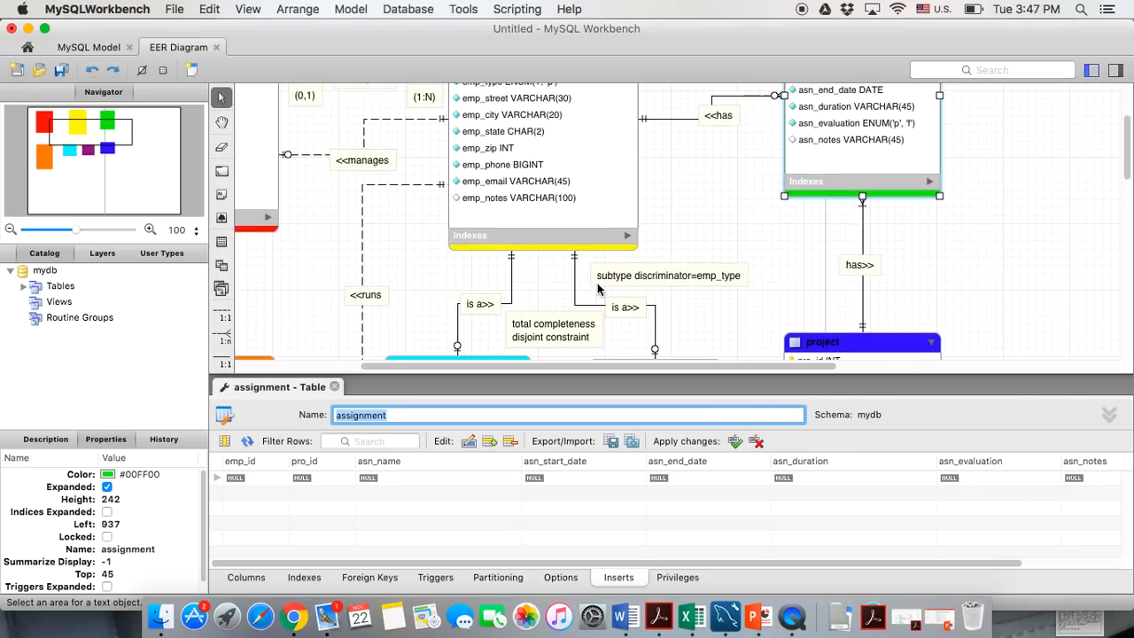
{"action": "scroll", "coordinate": [598, 288], "scroll_direction": "up", "scroll_amount": 1}
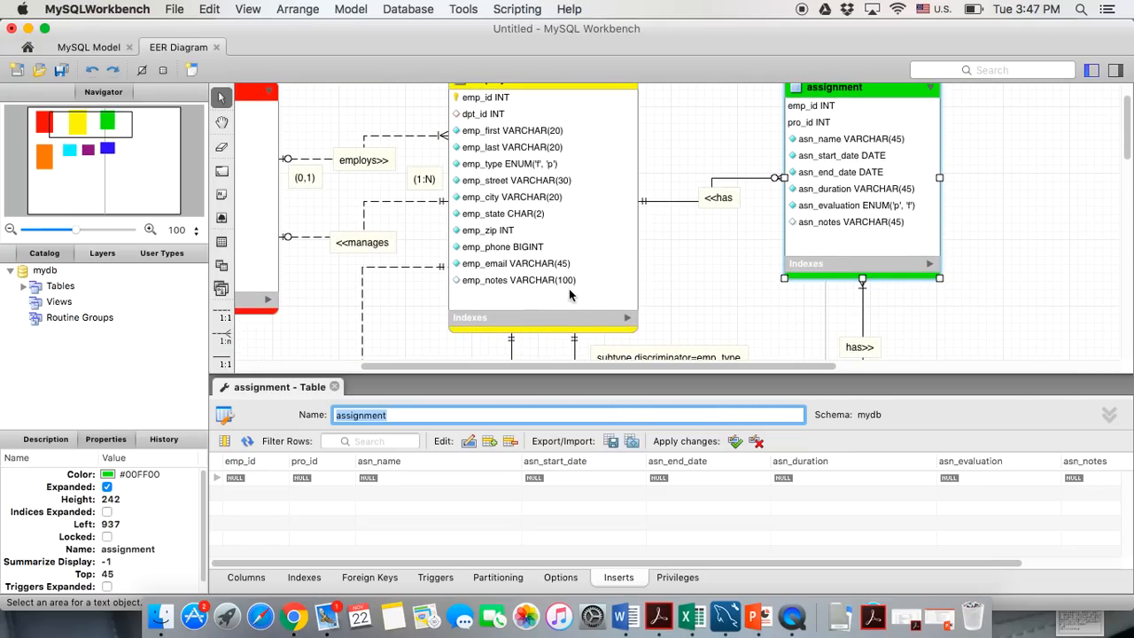
Start the first assignment row with emp_id 1 and pro_id 1
{"action": "double_click", "coordinate": [259, 479]}
{"action": "type", "text": "1"}
{"action": "key", "text": "Tab"}
{"action": "type", "text": "1"}
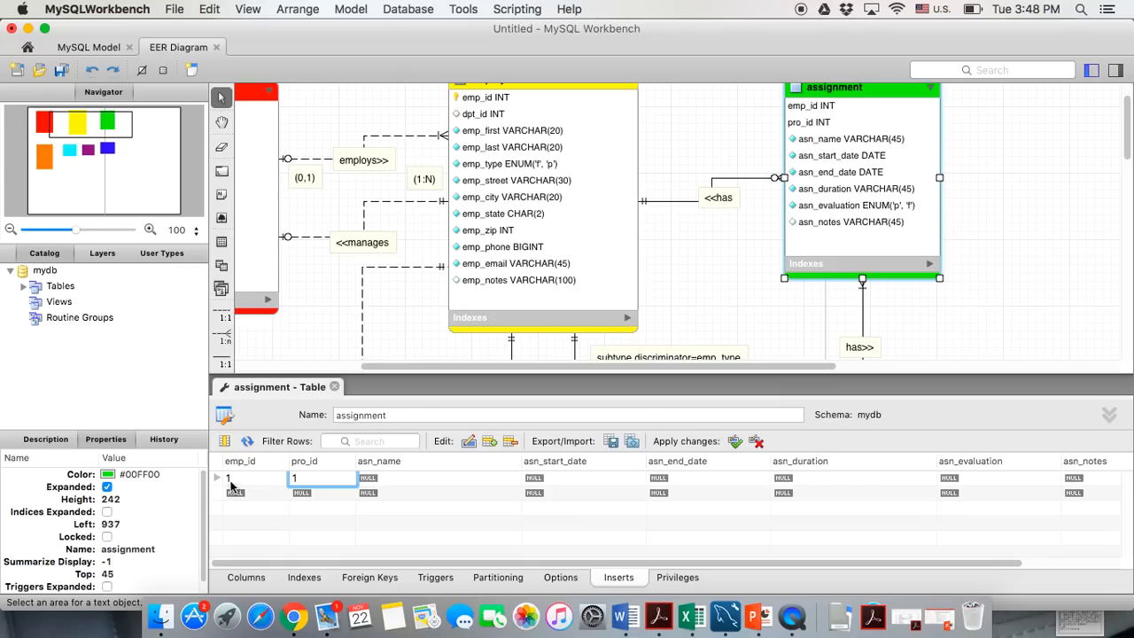
Give row 1 the name 'january' and start date 2014-01-01
{"action": "left_click", "coordinate": [400, 478]}
{"action": "type", "text": "j"}
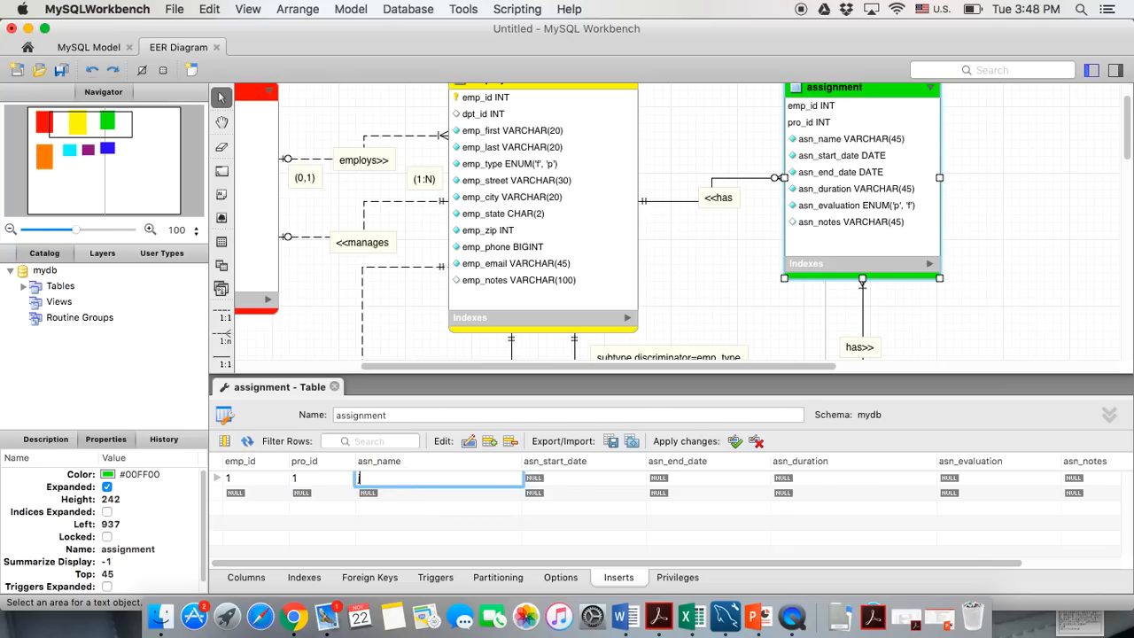
{"action": "type", "text": "anuary"}
{"action": "left_click", "coordinate": [541, 483]}
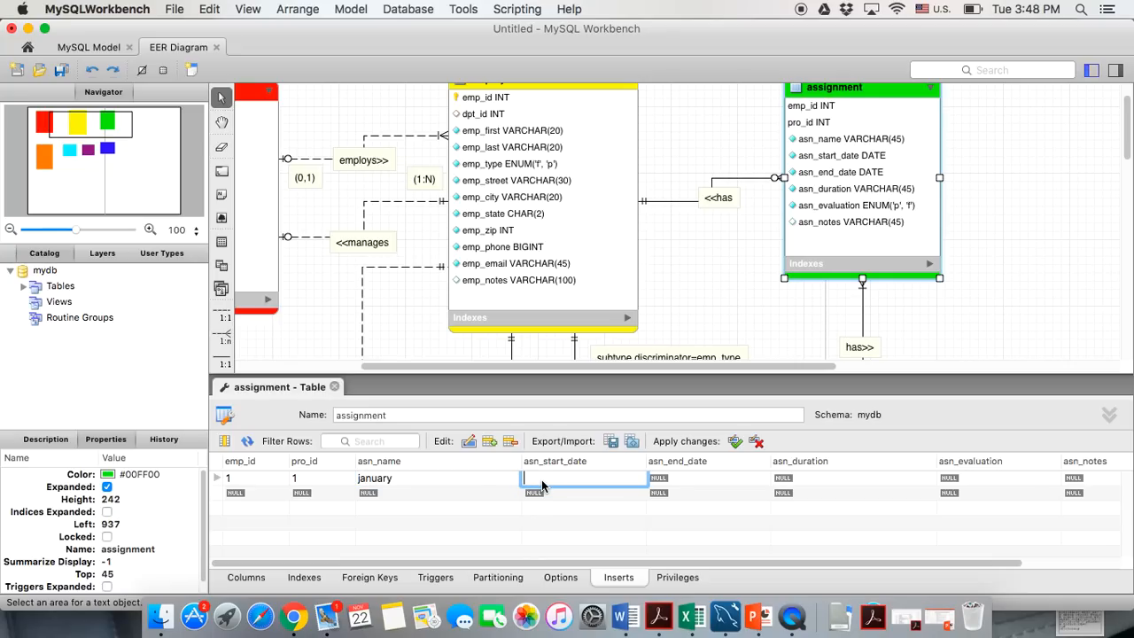
{"action": "type", "text": "2014-01"}
{"action": "key", "text": "BackSpace"}
{"action": "type", "text": "01-01"}
Set row 1's end date 2014-01-31, duration 'one month' and evaluation 'p'
{"action": "left_click", "coordinate": [659, 482]}
{"action": "type", "text": "2014-01"}
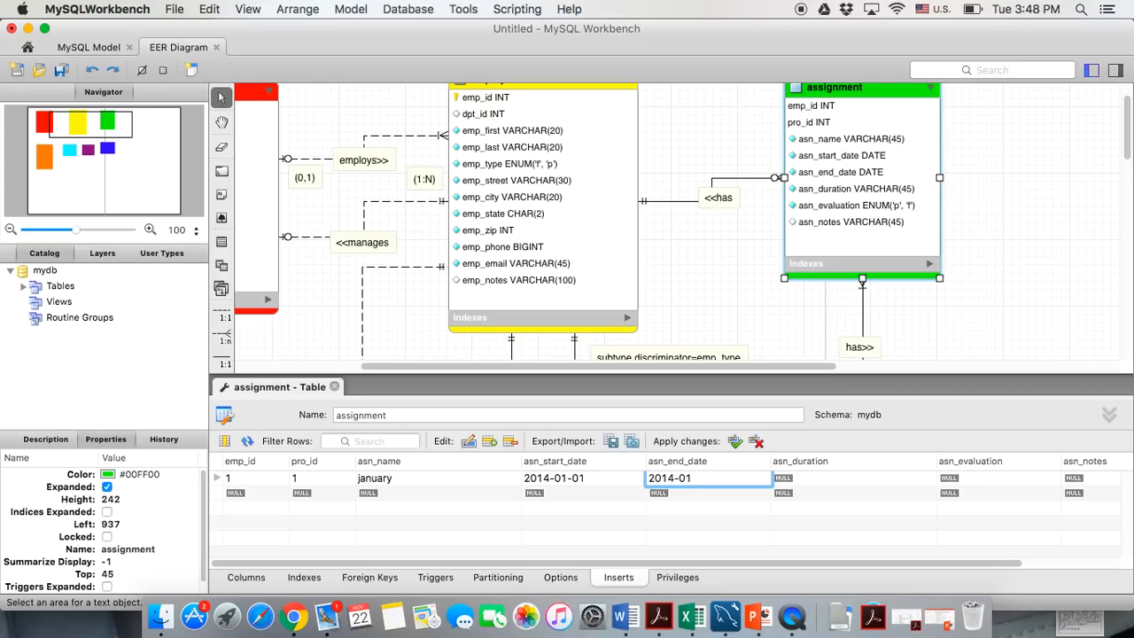
{"action": "type", "text": "-31"}
{"action": "left_click", "coordinate": [800, 483]}
{"action": "type", "text": "one month"}
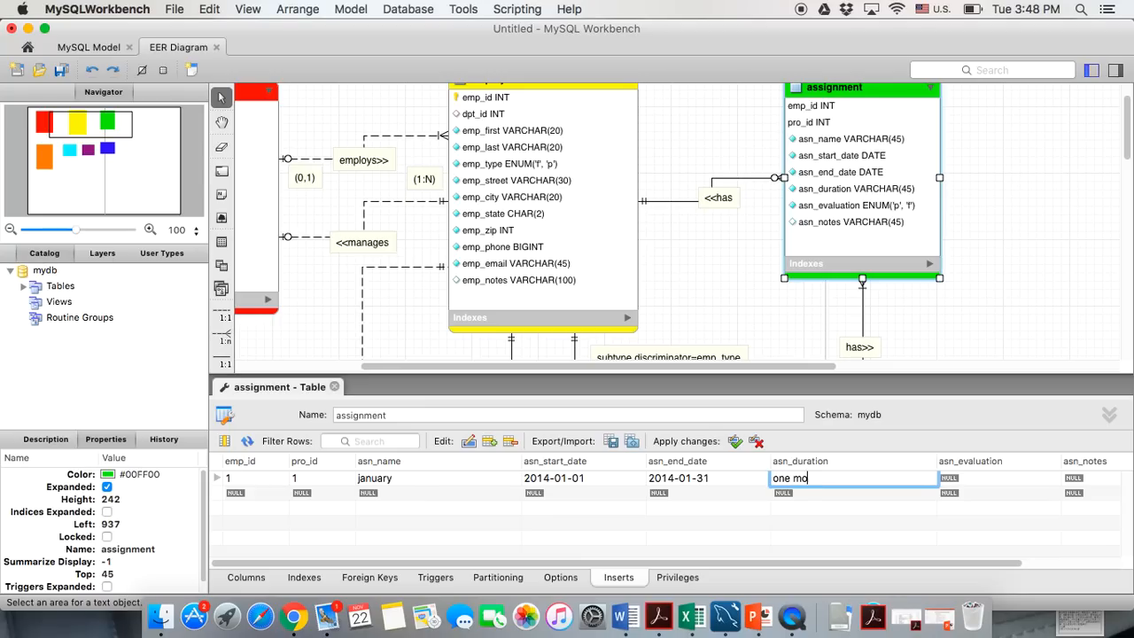
{"action": "left_click", "coordinate": [952, 480]}
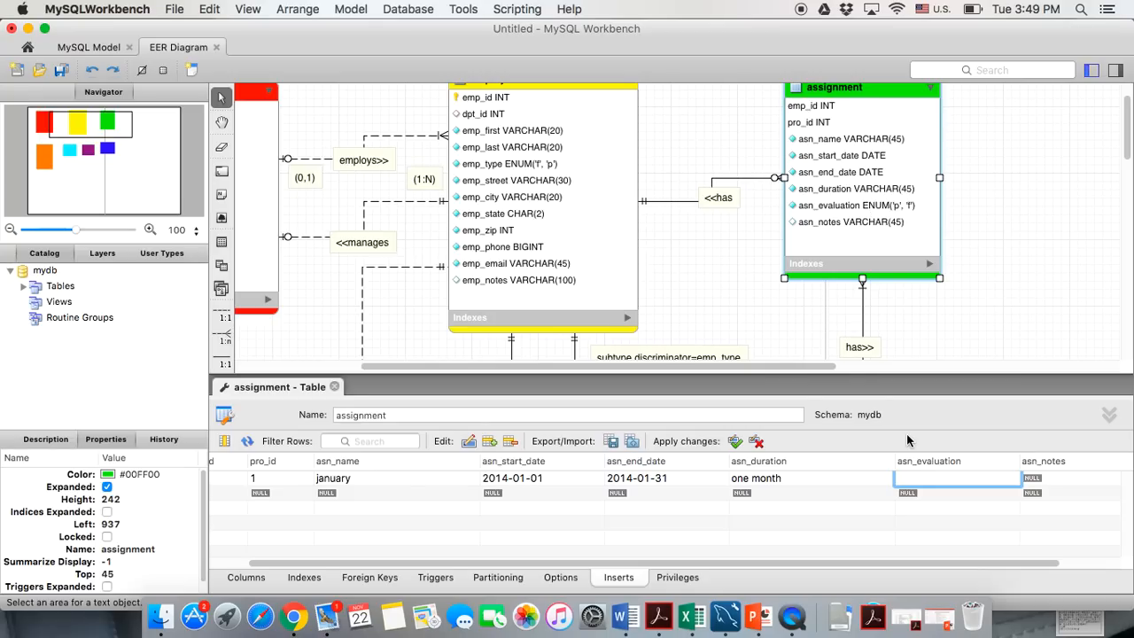
{"action": "type", "text": "p"}
{"action": "key", "text": "Return"}
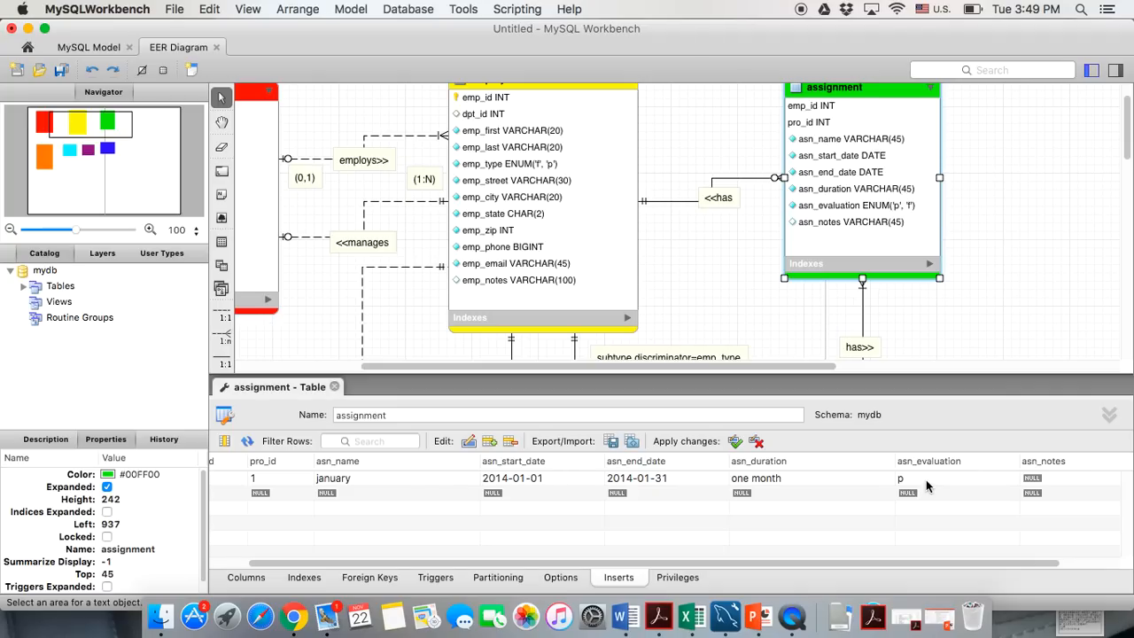
{"action": "scroll", "coordinate": [842, 505], "scroll_direction": "left", "scroll_amount": 3}
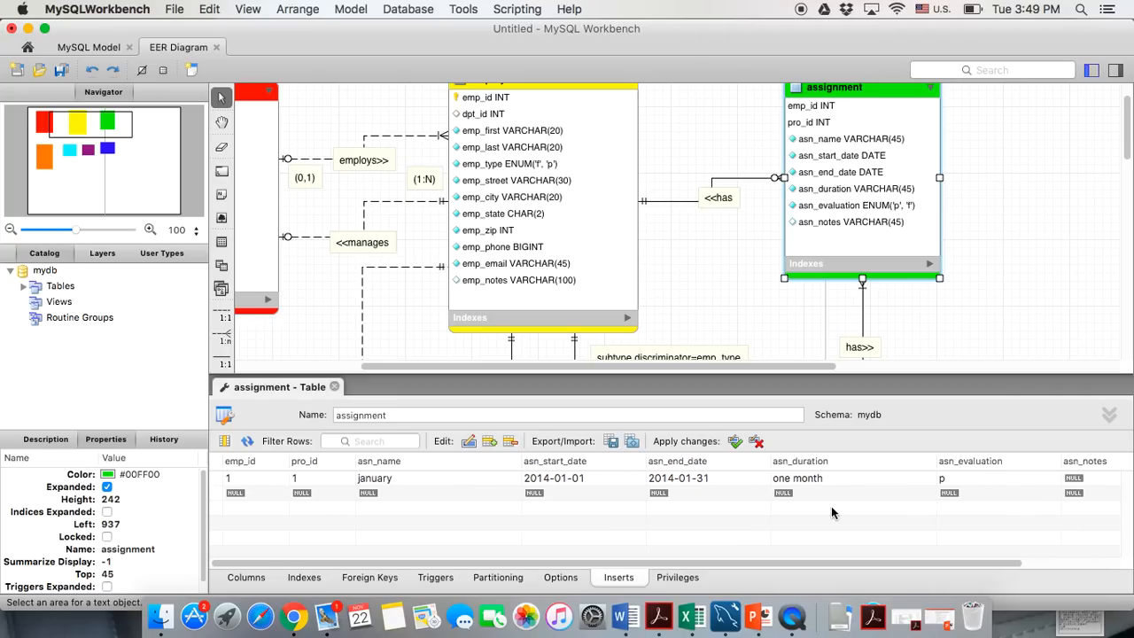
Add assignment row 2: ids 2/2, February, 2014-02-01 to 2014-02-28, one month, p
{"action": "double_click", "coordinate": [242, 495]}
{"action": "type", "text": "2"}
{"action": "key", "text": "Tab"}
{"action": "type", "text": "2"}
{"action": "key", "text": "Tab"}
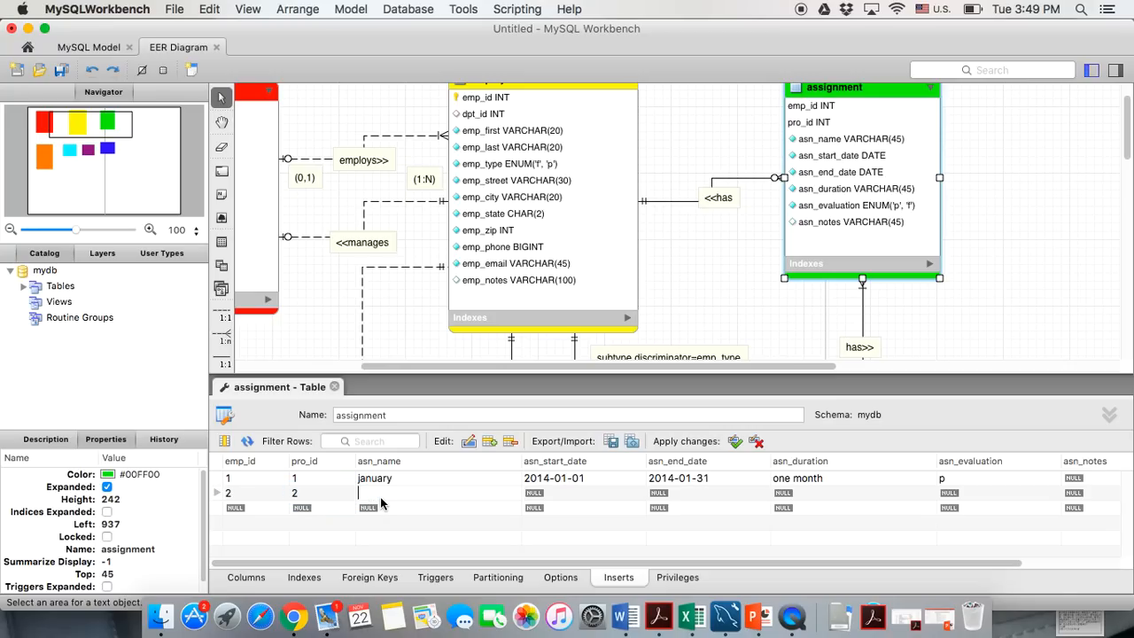
{"action": "type", "text": "Feb"}
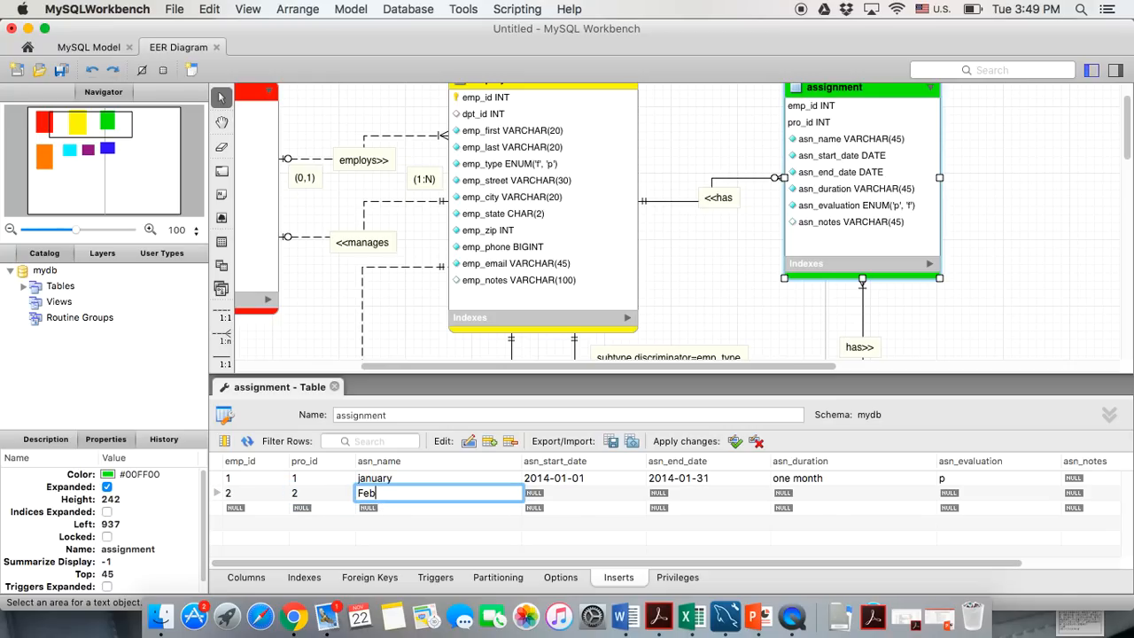
{"action": "type", "text": "ruary"}
{"action": "left_click", "coordinate": [538, 496]}
{"action": "type", "text": "2014-"}
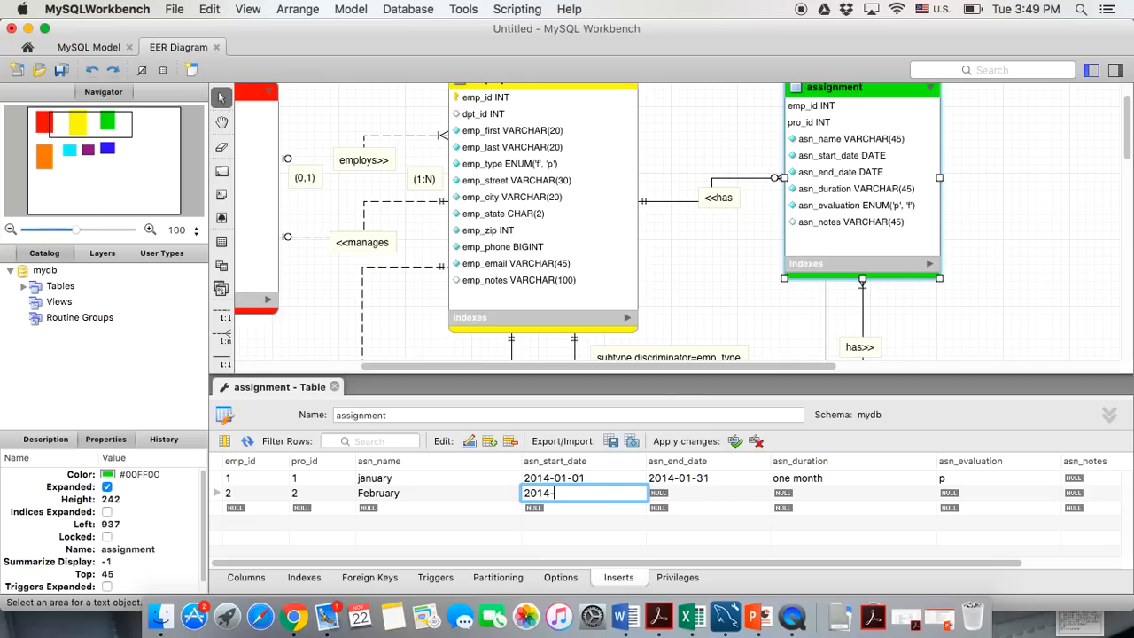
{"action": "type", "text": "02-01"}
{"action": "key", "text": "Tab"}
{"action": "type", "text": "2014-02"}
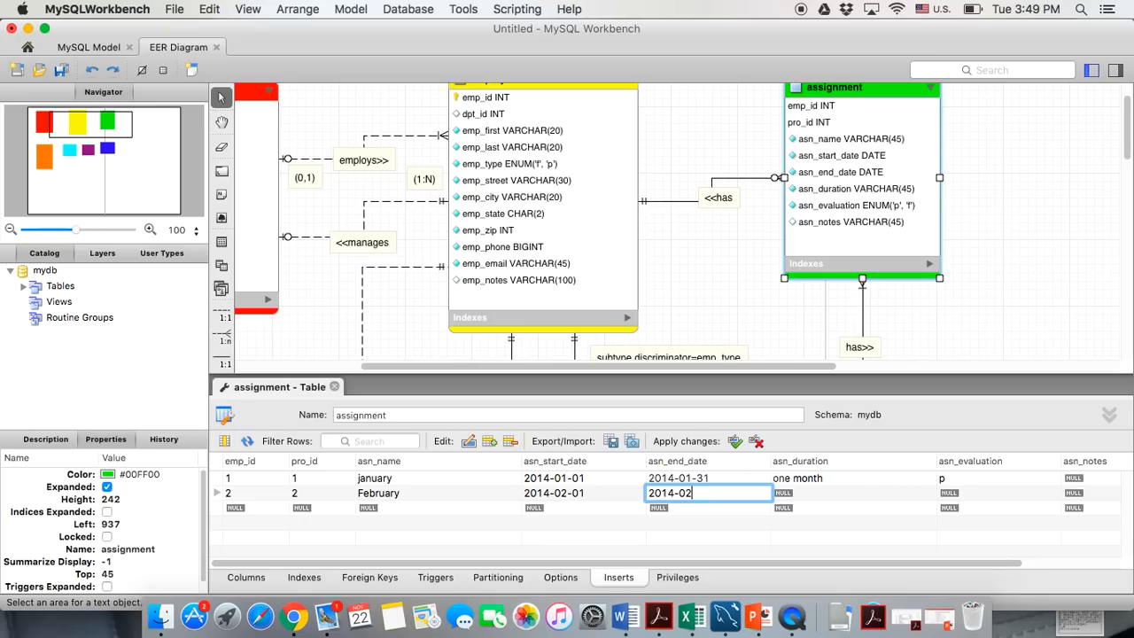
{"action": "type", "text": "-28"}
{"action": "key", "text": "Tab"}
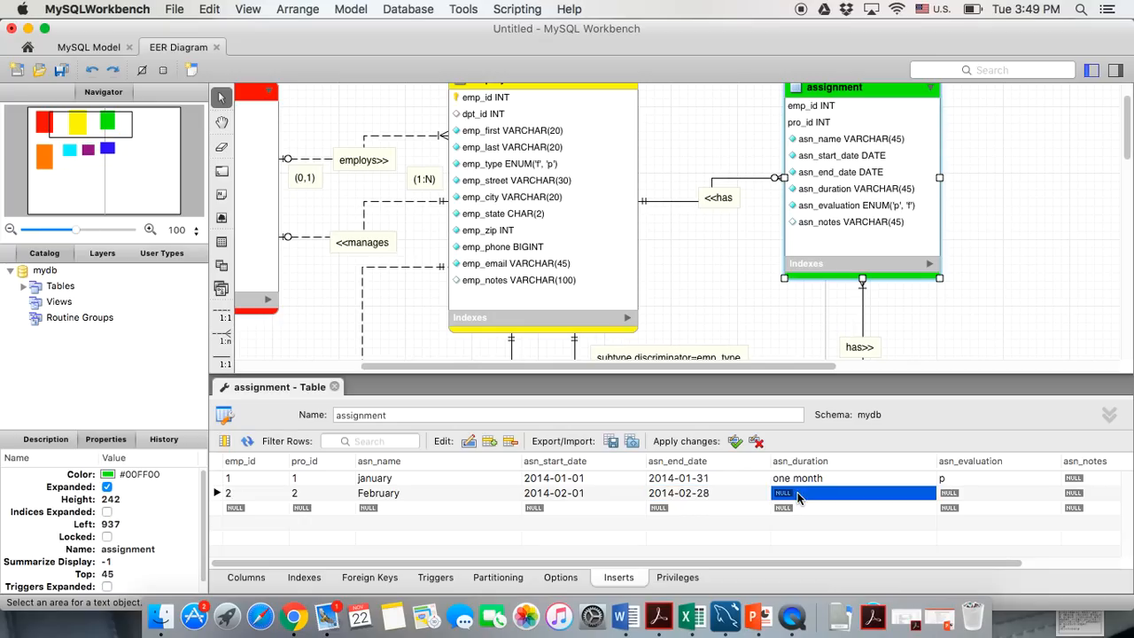
{"action": "type", "text": "one"}
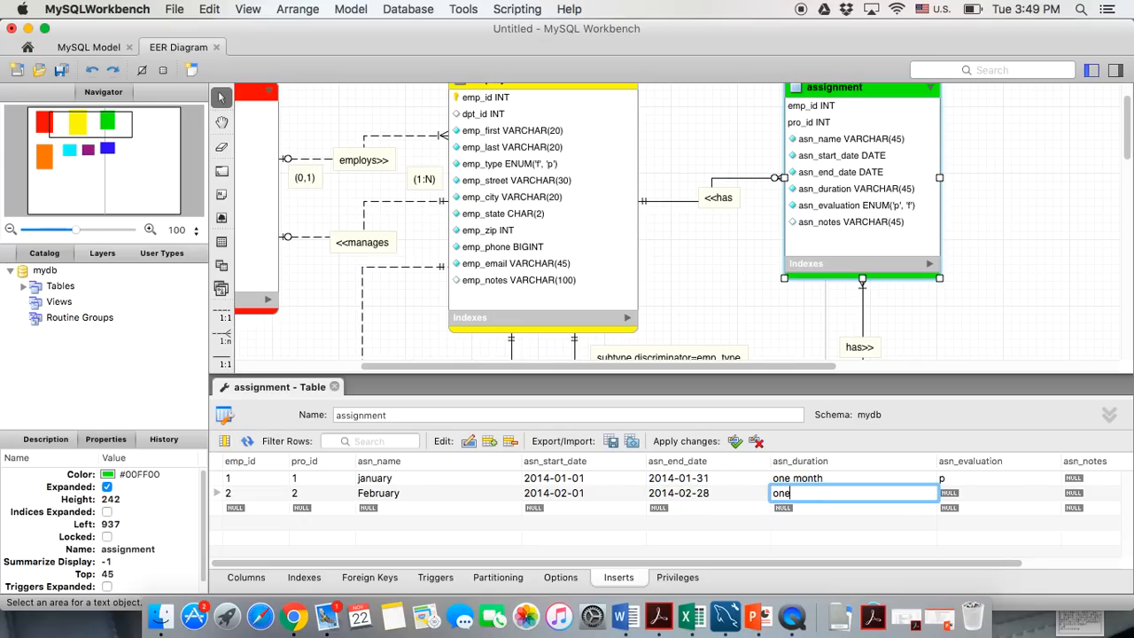
{"action": "type", "text": " month"}
{"action": "left_click", "coordinate": [945, 495]}
{"action": "type", "text": "p"}
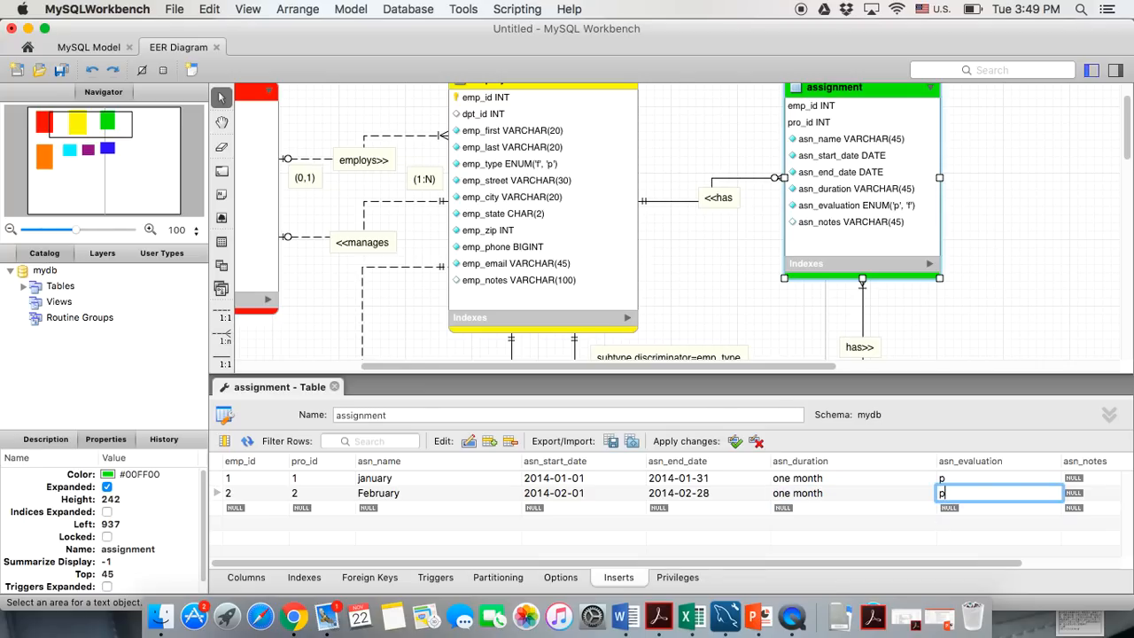
Add assignment row 3: ids 3/3, March, 2014-03-01 to 2014-03-31, one month, f
{"action": "double_click", "coordinate": [248, 511]}
{"action": "type", "text": "3"}
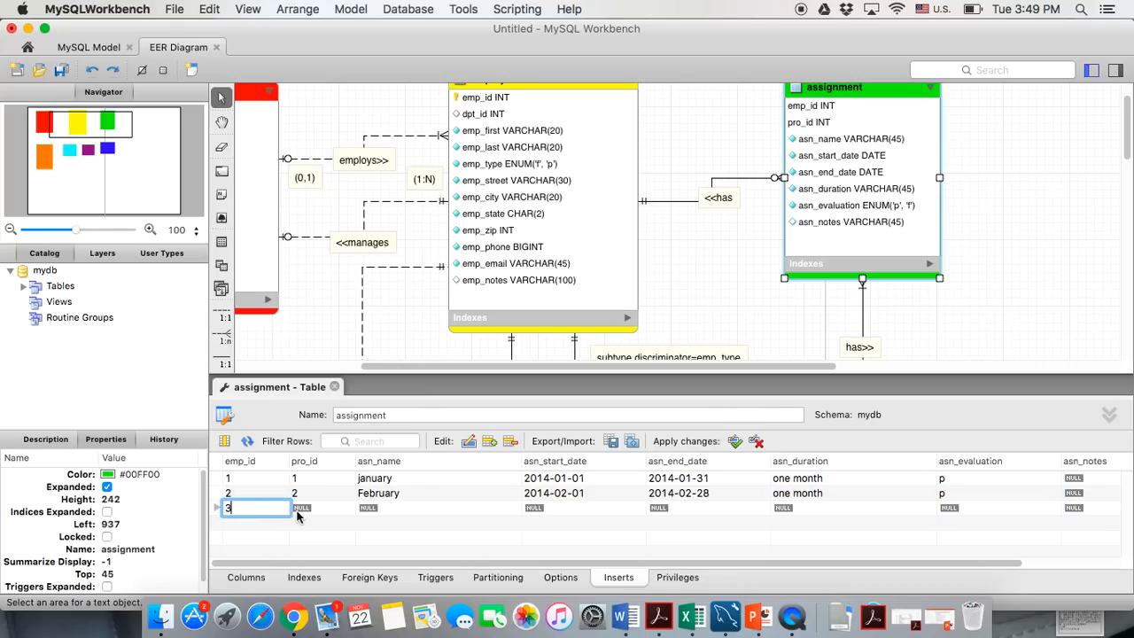
{"action": "key", "text": "Tab"}
{"action": "type", "text": "3"}
{"action": "left_click", "coordinate": [366, 507]}
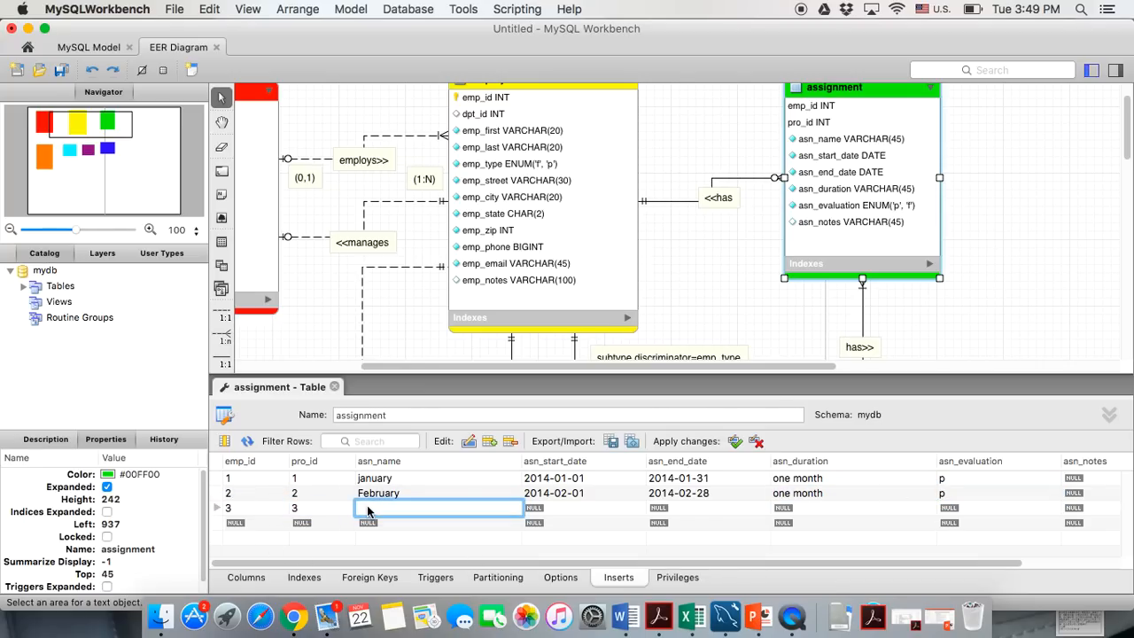
{"action": "type", "text": "March"}
{"action": "left_click", "coordinate": [529, 509]}
{"action": "type", "text": "201"}
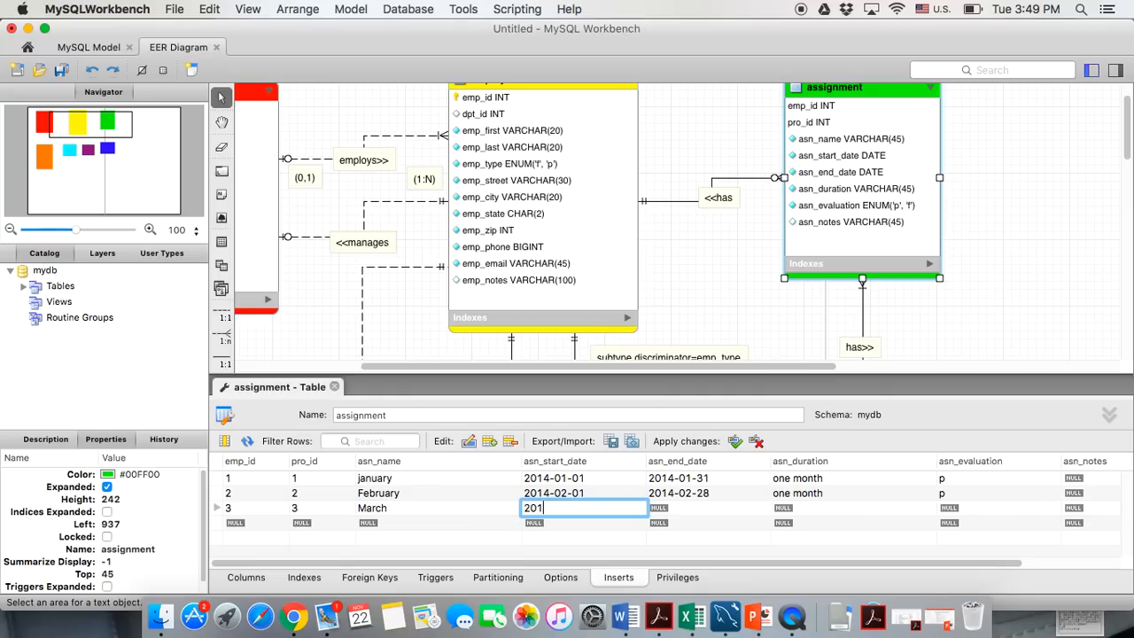
{"action": "type", "text": "4-03-01"}
{"action": "left_click", "coordinate": [658, 510]}
{"action": "type", "text": "2014-0"}
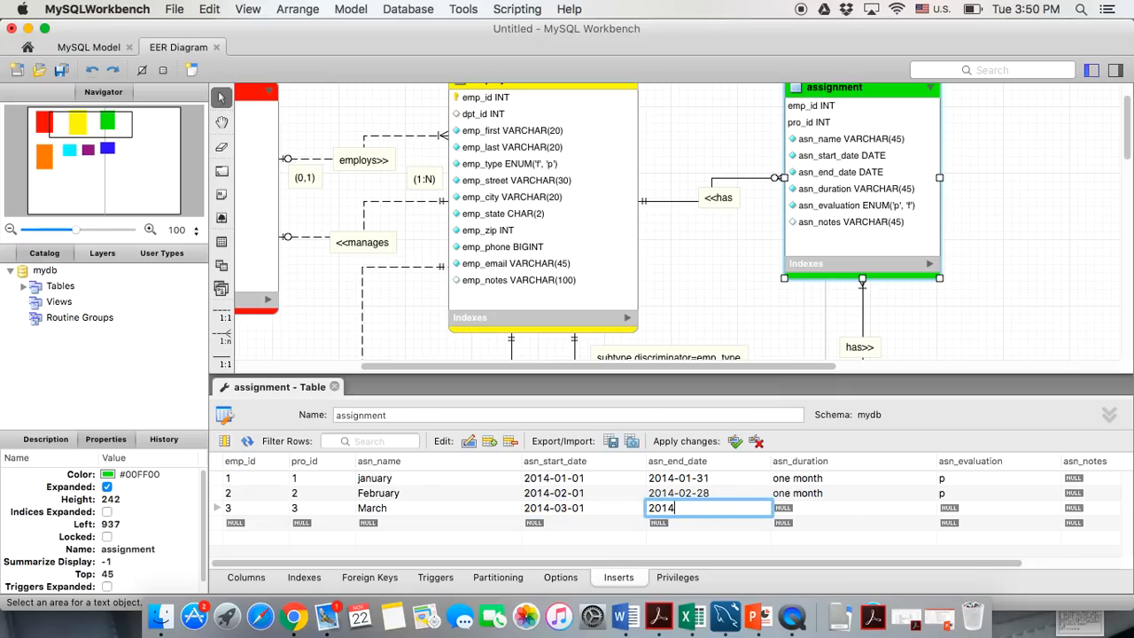
{"action": "type", "text": "3-31"}
{"action": "key", "text": "Tab"}
{"action": "type", "text": "one"}
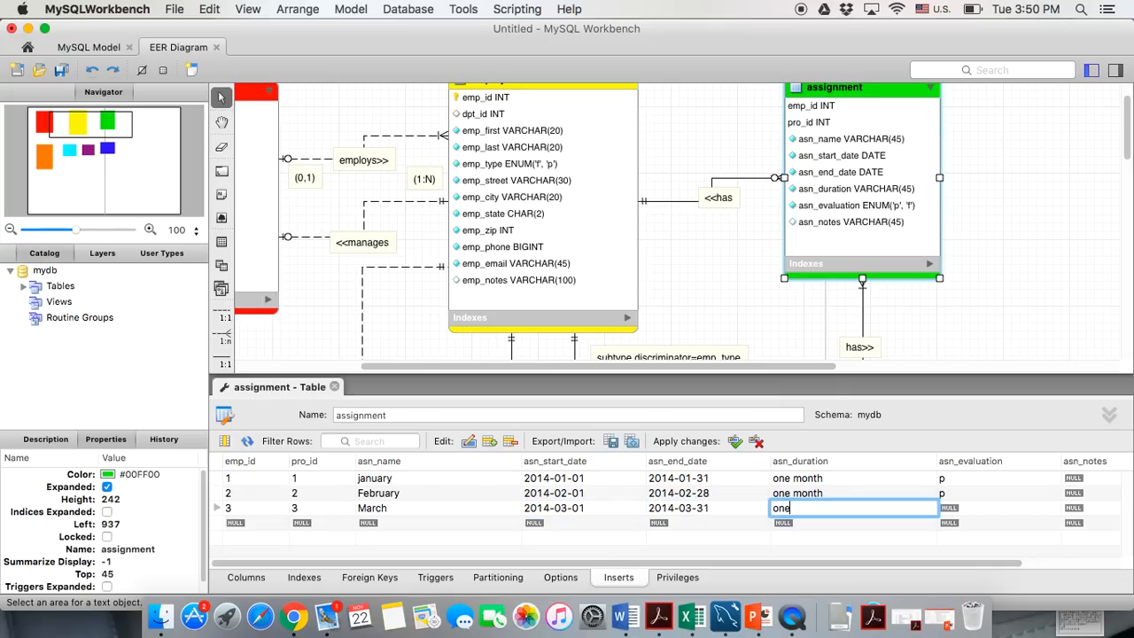
{"action": "type", "text": " month"}
{"action": "left_click", "coordinate": [943, 510]}
{"action": "type", "text": "f"}
Add assignment row 4: ids 4/4, April, 2014-04-01 to 2014-04-30, one month, p
{"action": "left_click", "coordinate": [233, 526]}
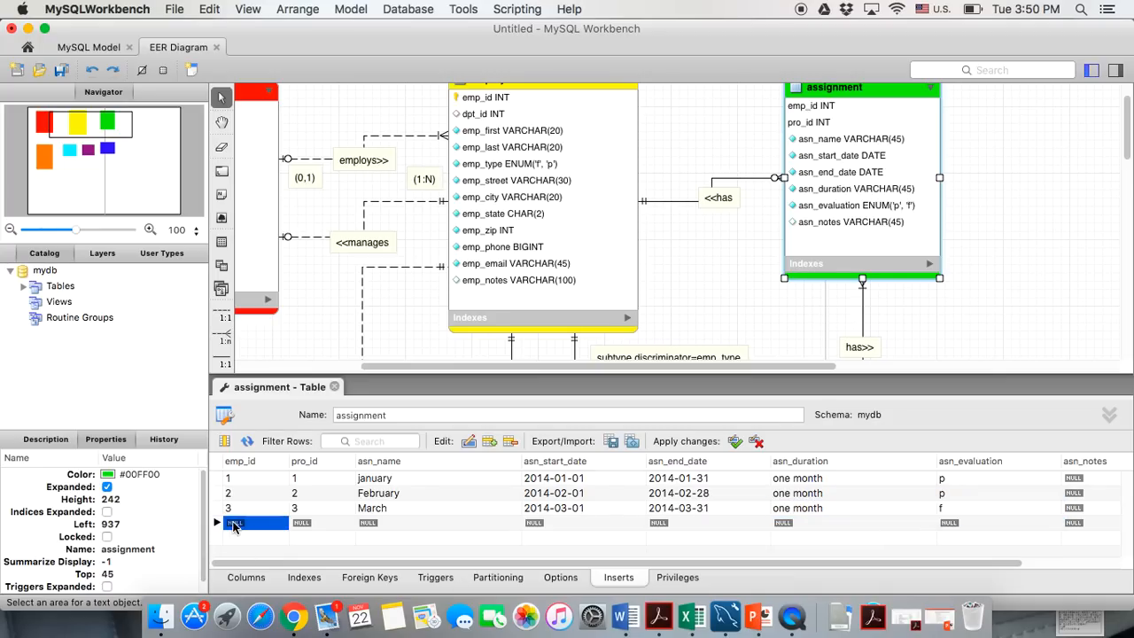
{"action": "type", "text": "4"}
{"action": "key", "text": "Tab"}
{"action": "type", "text": "4"}
{"action": "left_click", "coordinate": [370, 525]}
{"action": "type", "text": "April"}
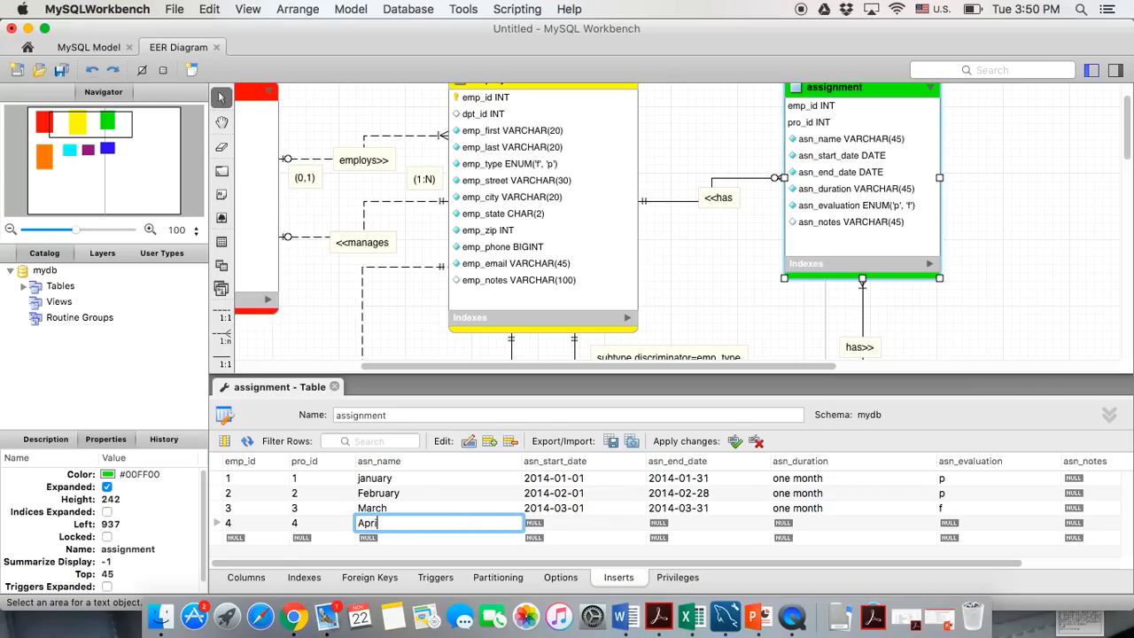
{"action": "left_click", "coordinate": [528, 523]}
{"action": "type", "text": "201"}
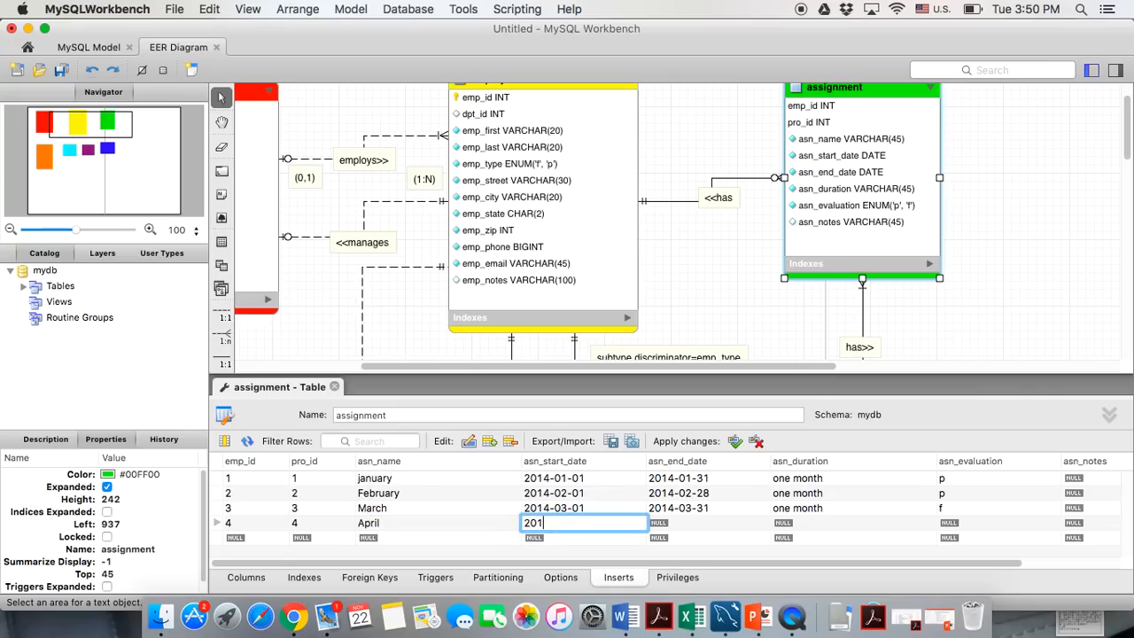
{"action": "type", "text": "4-04-01"}
{"action": "key", "text": "Tab"}
{"action": "type", "text": "2014-0"}
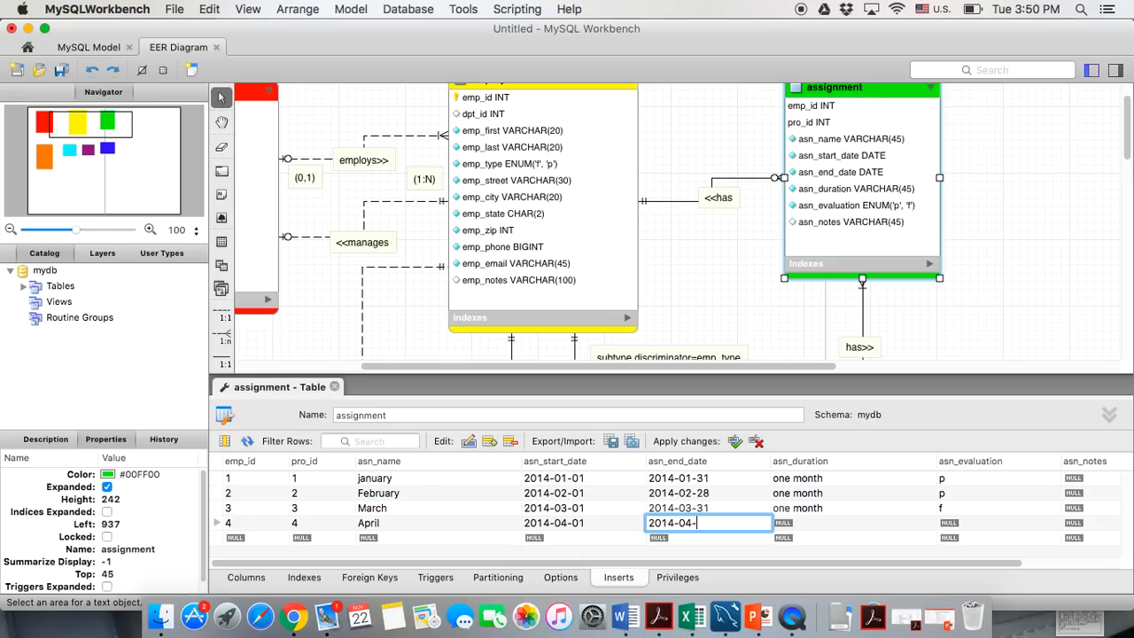
{"action": "type", "text": "4-30"}
{"action": "left_click", "coordinate": [804, 529]}
{"action": "type", "text": "one month"}
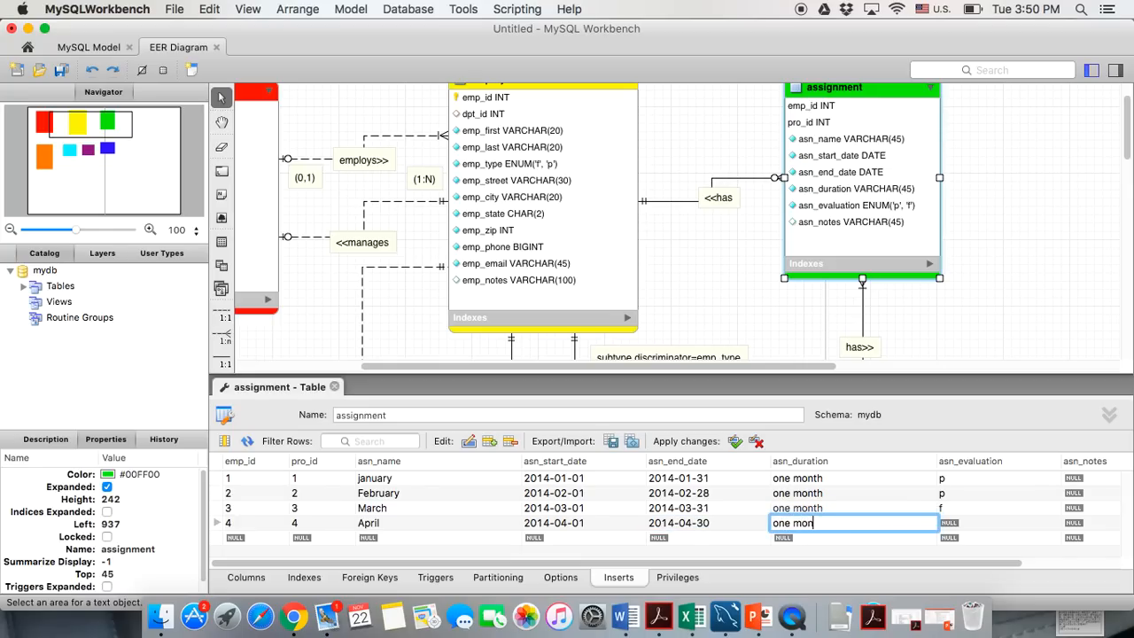
{"action": "left_click", "coordinate": [971, 530]}
{"action": "type", "text": "p"}
Add assignment row 5: ids 5/5, May, 2014-05-01 to 2014-05-31, one month, f
{"action": "left_click", "coordinate": [234, 537]}
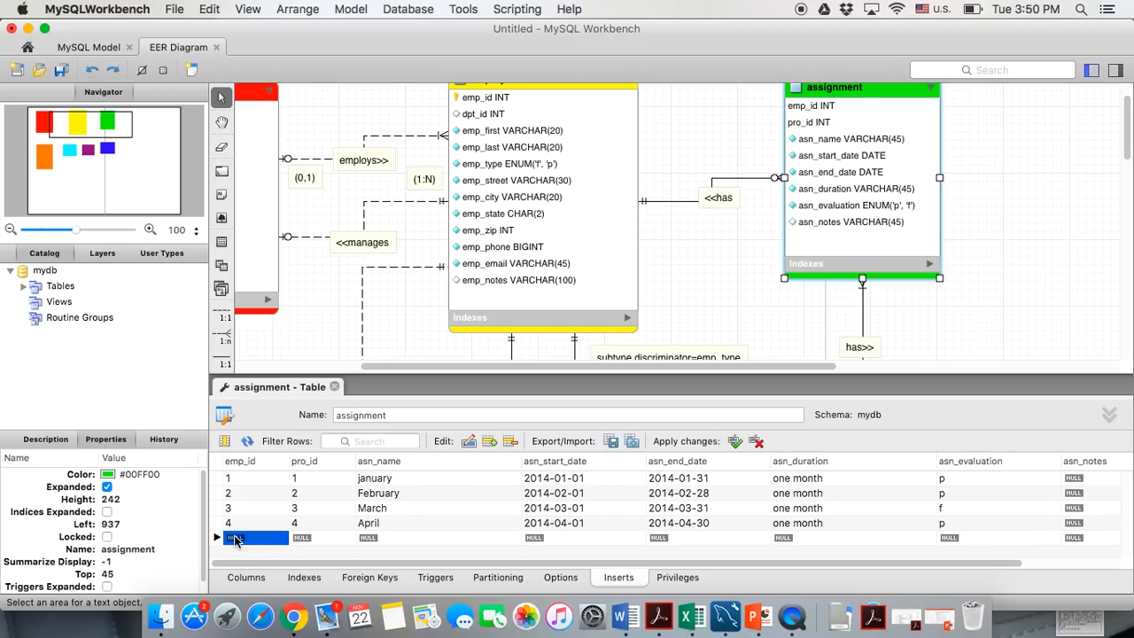
{"action": "type", "text": "5"}
{"action": "left_click", "coordinate": [298, 539]}
{"action": "type", "text": "5"}
{"action": "key", "text": "Tab"}
{"action": "type", "text": "May"}
{"action": "left_click", "coordinate": [529, 538]}
{"action": "type", "text": "2014-05-01"}
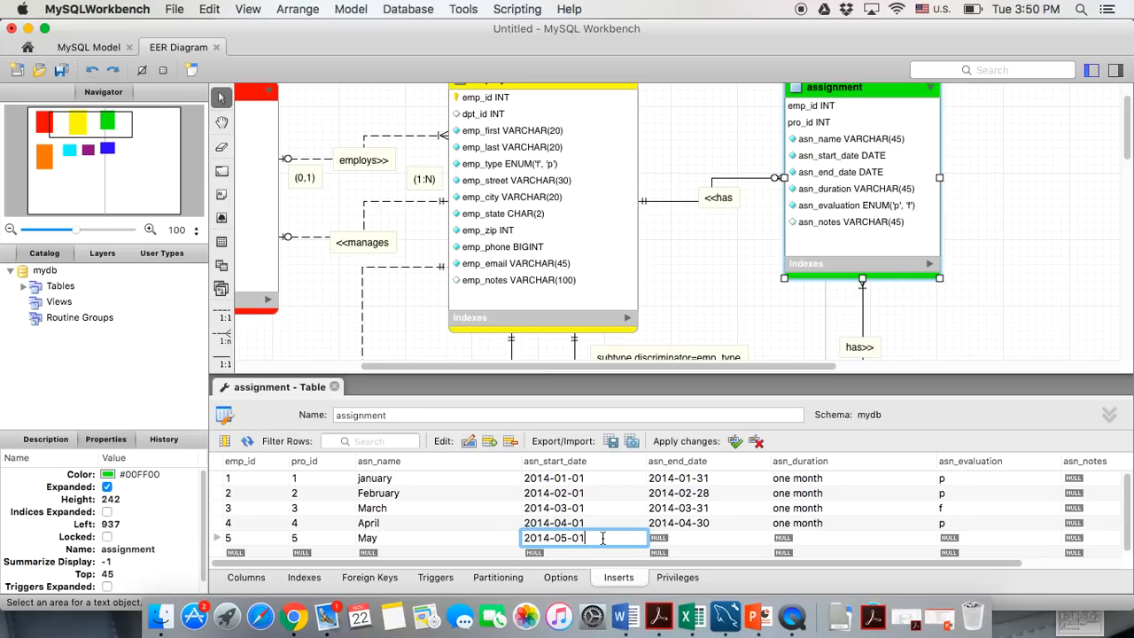
{"action": "left_click", "coordinate": [659, 538]}
{"action": "type", "text": "2014-05-01"}
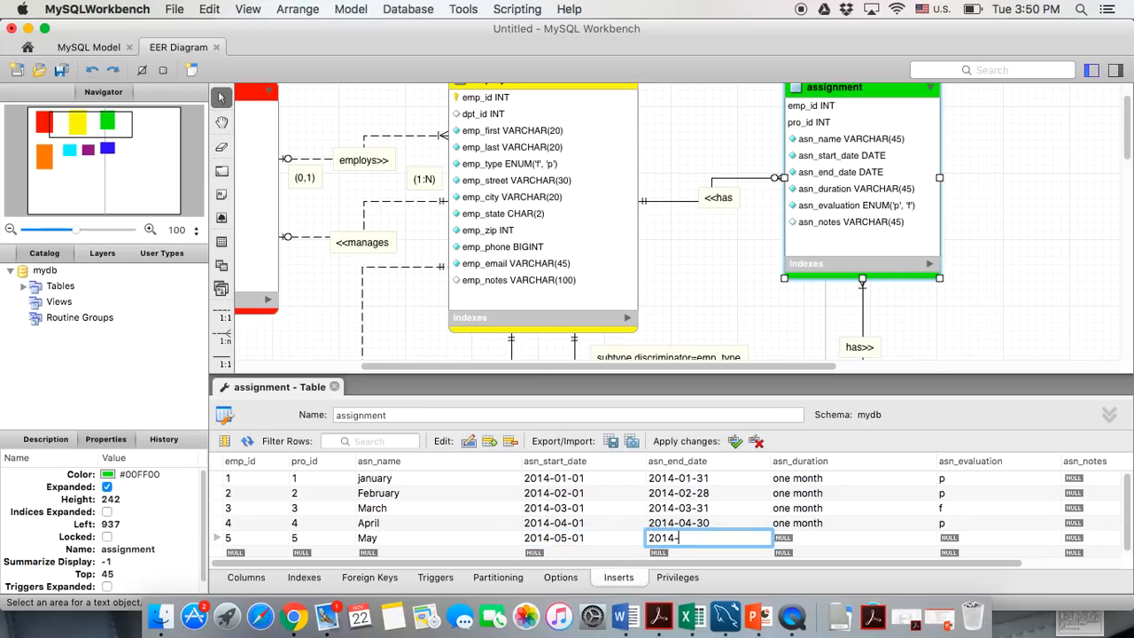
{"action": "type", "text": "5-31"}
{"action": "key", "text": "Tab"}
{"action": "type", "text": "one month"}
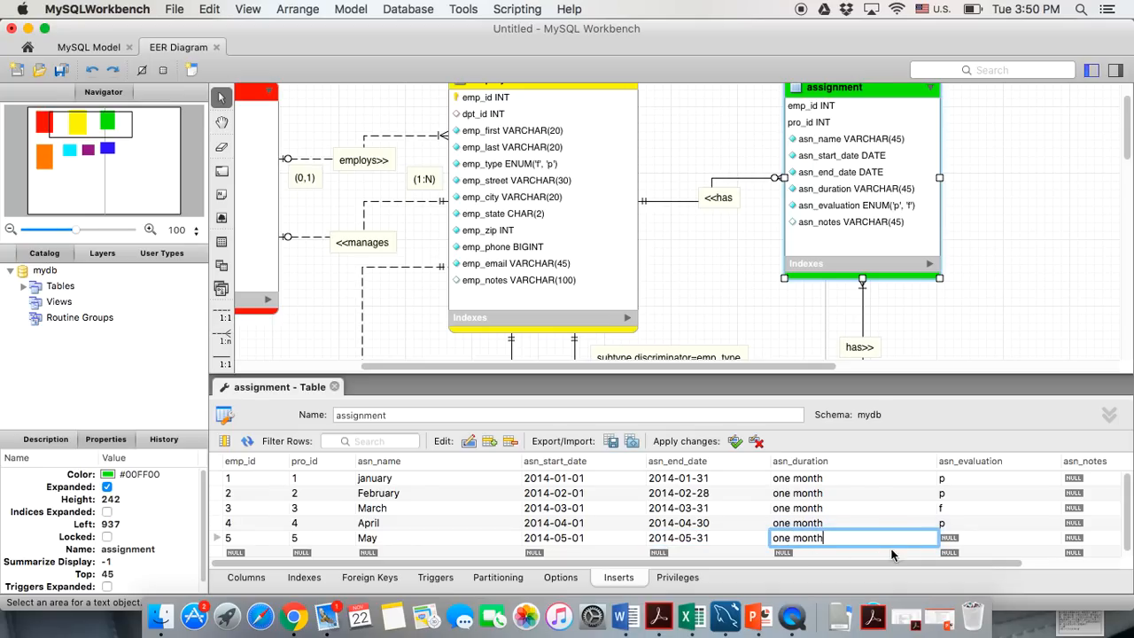
{"action": "left_click", "coordinate": [950, 538]}
{"action": "type", "text": "f"}
{"action": "left_click", "coordinate": [379, 552]}
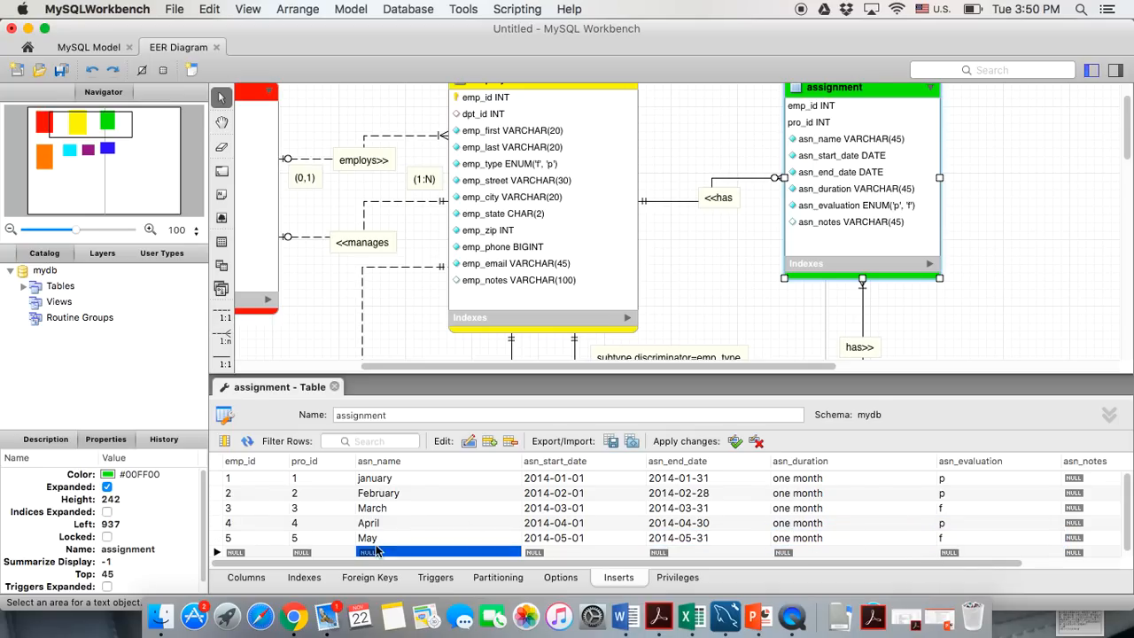
Change row 1's name from 'january' to 'January'
{"action": "double_click", "coordinate": [374, 479]}
{"action": "type", "text": "January"}
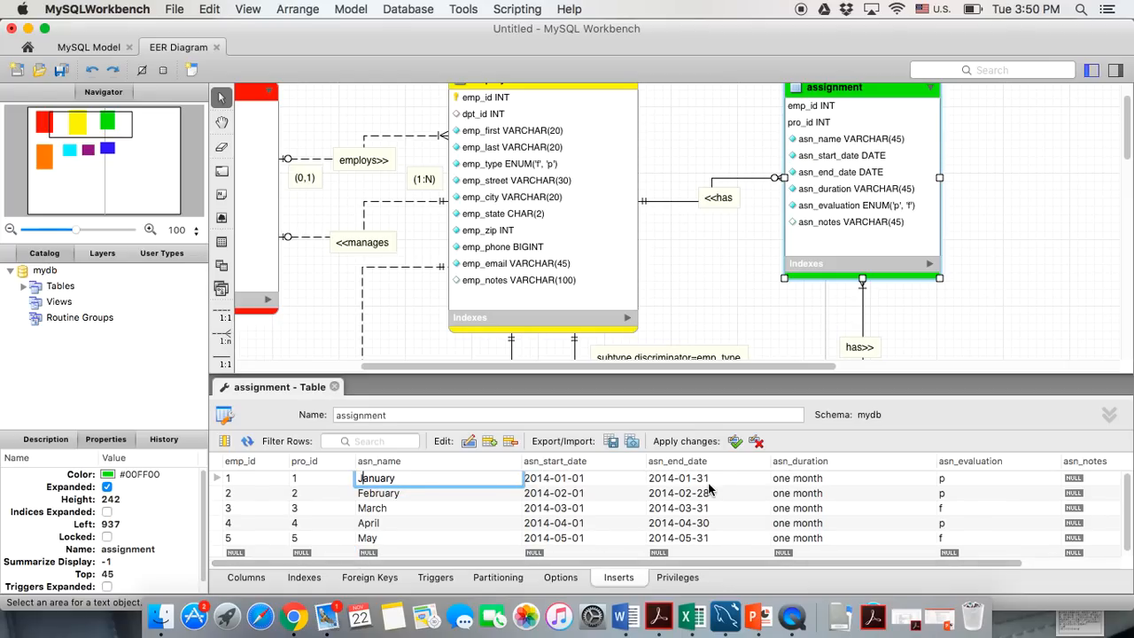
{"action": "left_click", "coordinate": [735, 441]}
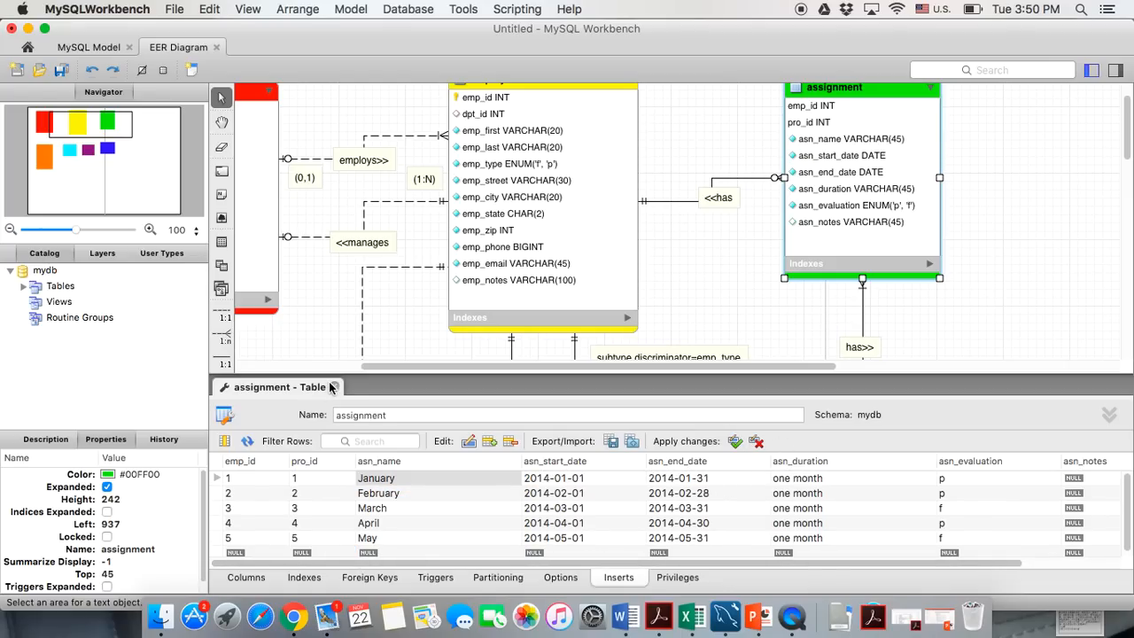
Close the assignment editor and rename the mydb schema to hf13c
{"action": "left_click", "coordinate": [332, 387]}
{"action": "scroll", "coordinate": [339, 390], "scroll_direction": "left", "scroll_amount": 5}
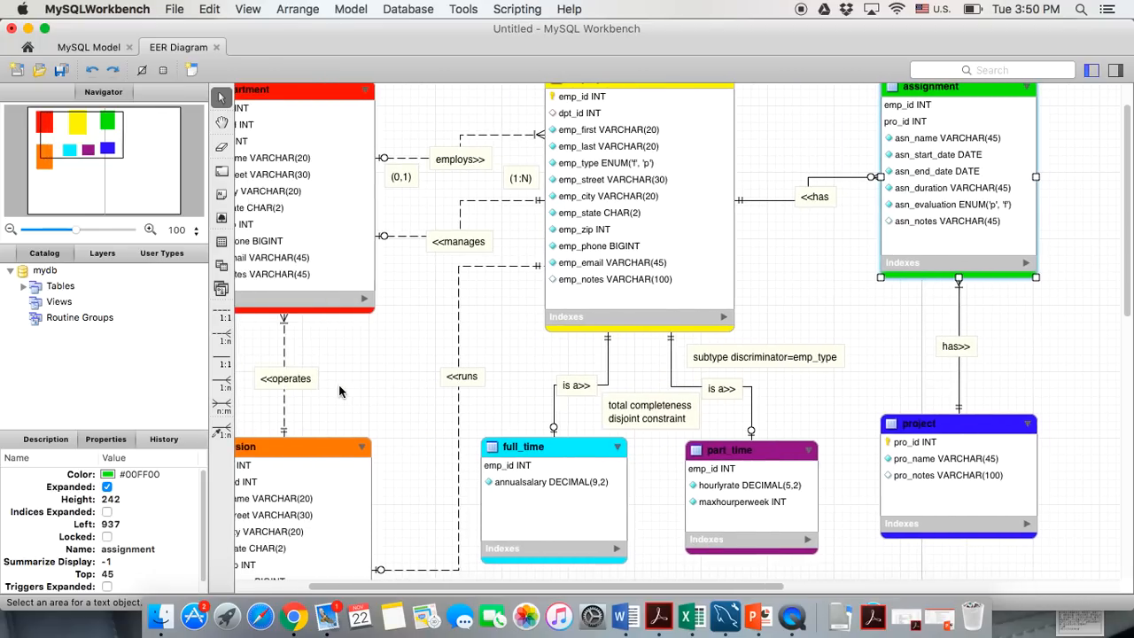
{"action": "scroll", "coordinate": [340, 390], "scroll_direction": "up", "scroll_amount": 3}
{"action": "scroll", "coordinate": [339, 389], "scroll_direction": "left", "scroll_amount": 2}
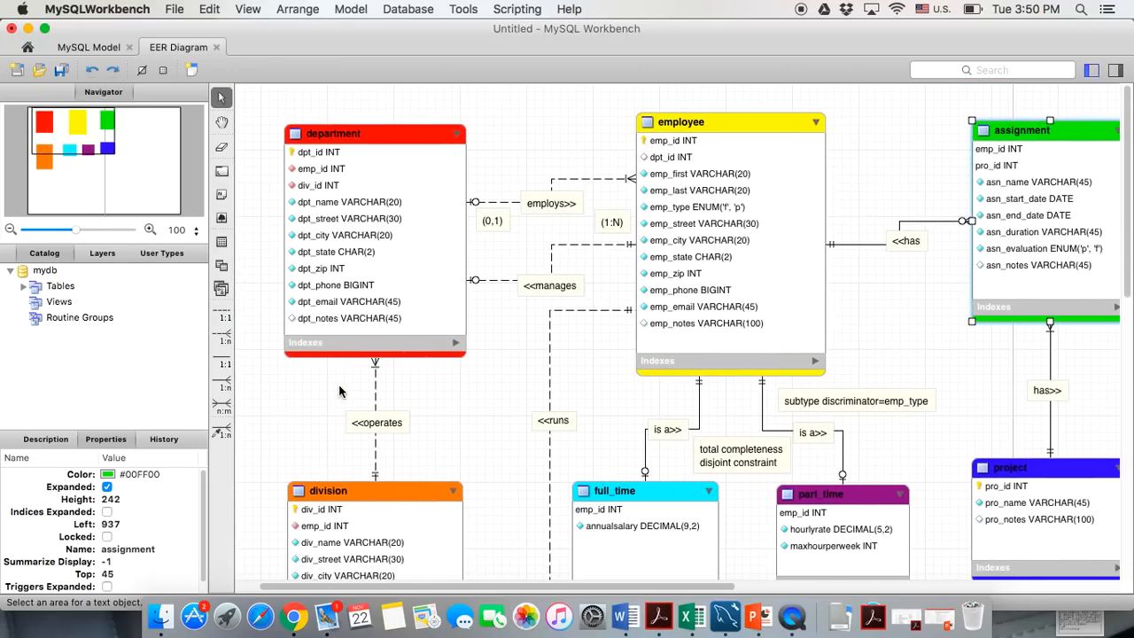
{"action": "double_click", "coordinate": [52, 274]}
{"action": "type", "text": "hf13c"}
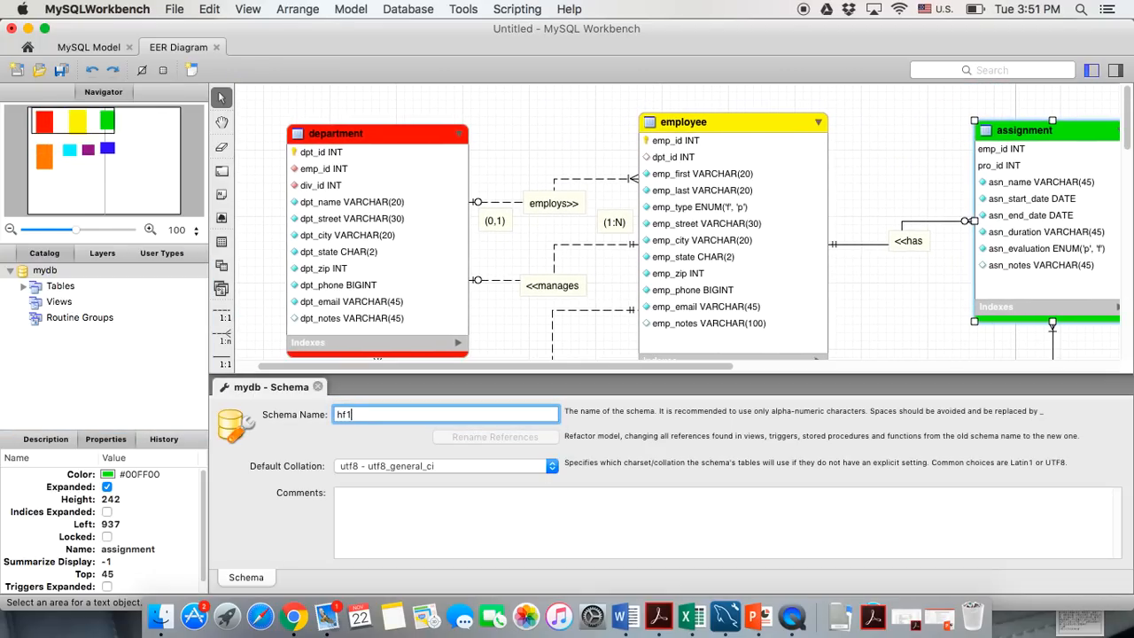
{"action": "left_click", "coordinate": [319, 388]}
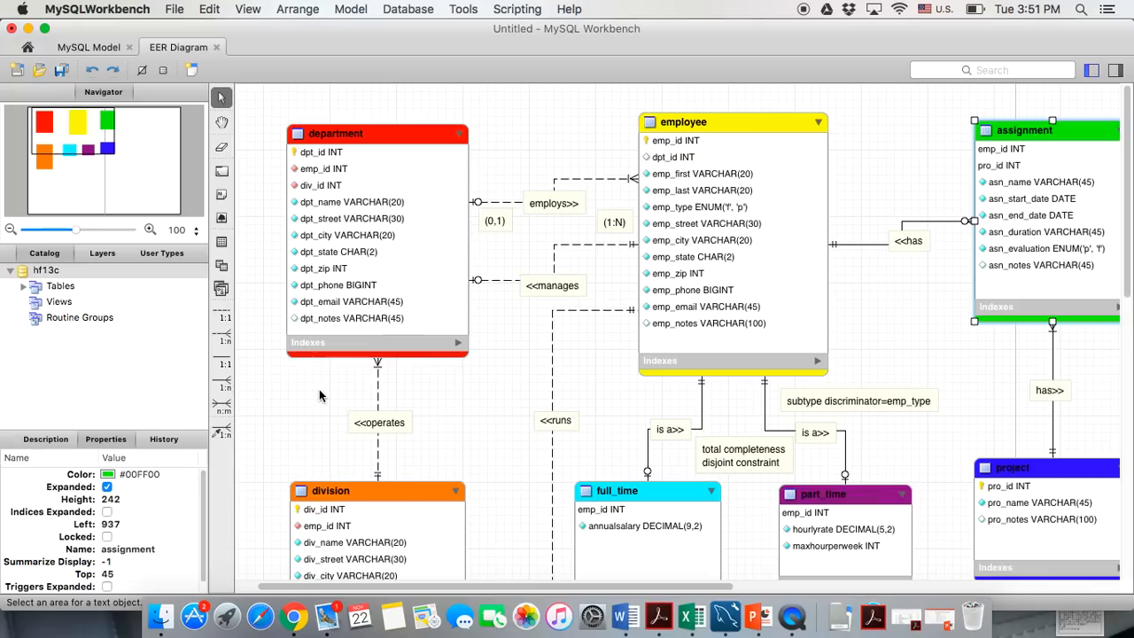
Deselect the tables and scroll around the colored EER diagram
{"action": "left_click", "coordinate": [313, 462]}
{"action": "scroll", "coordinate": [435, 450], "scroll_direction": "right", "scroll_amount": 1}
{"action": "scroll", "coordinate": [434, 453], "scroll_direction": "right", "scroll_amount": 2}
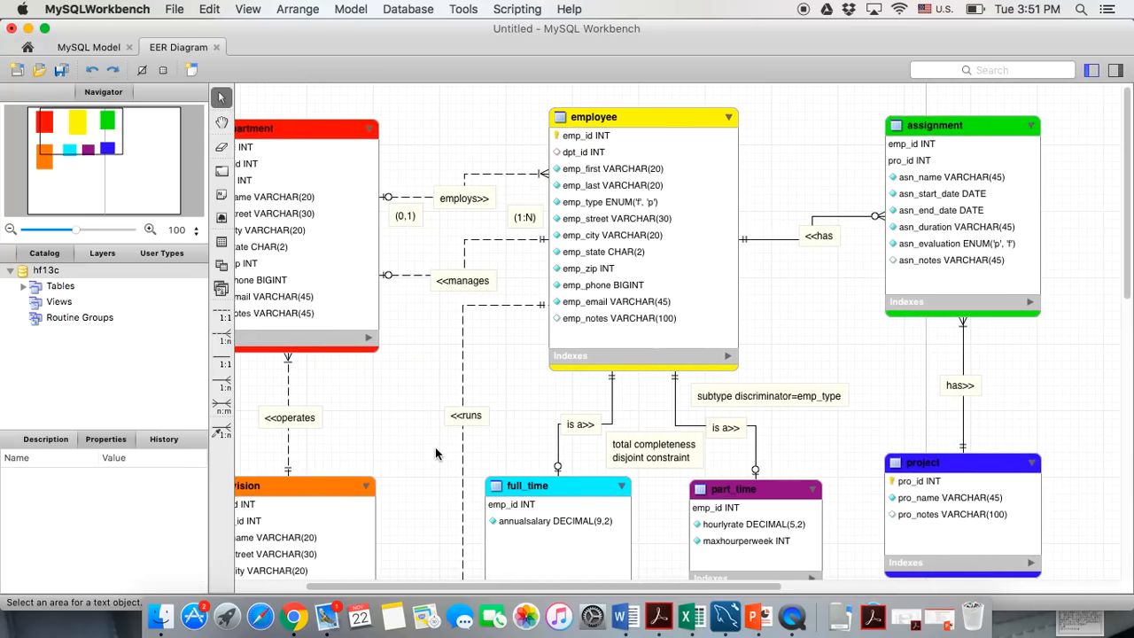
{"action": "scroll", "coordinate": [435, 453], "scroll_direction": "left", "scroll_amount": 3}
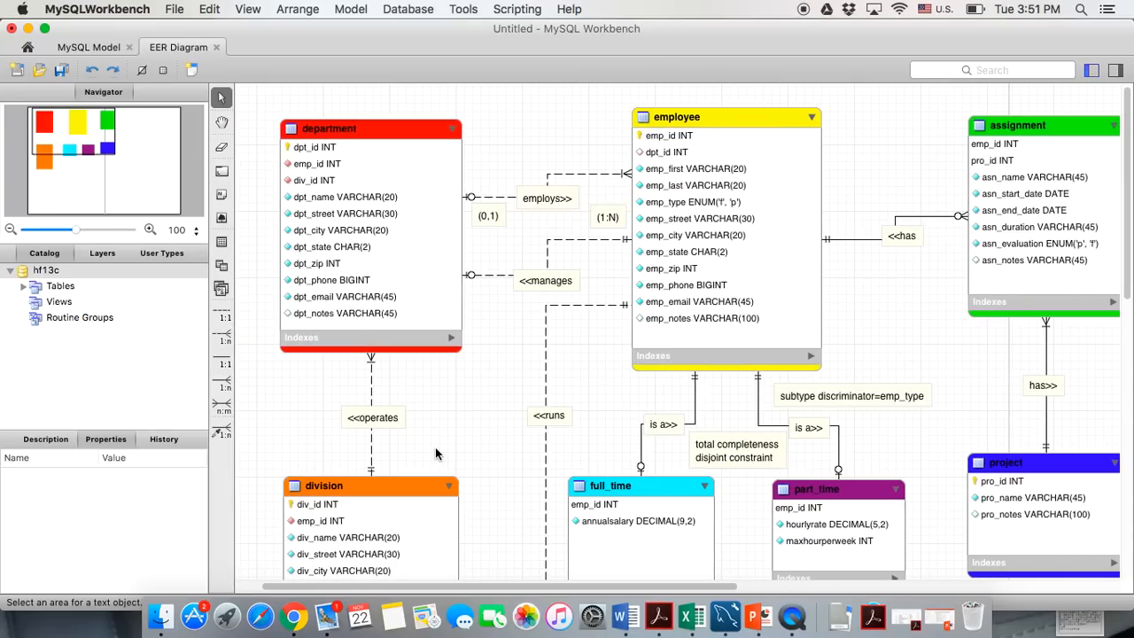
{"action": "scroll", "coordinate": [436, 452], "scroll_direction": "down", "scroll_amount": 1}
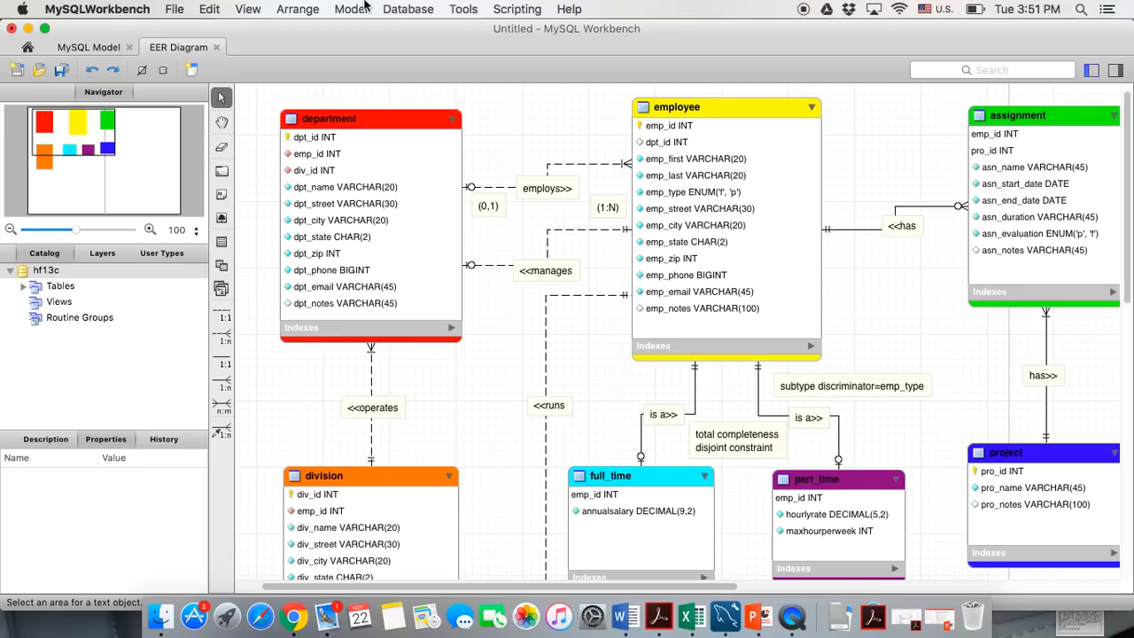
Forward engineer the model with INSERT, DROP objects, DROP SCHEMA and SHOW WARNINGS enabled, excluding model scripts
{"action": "left_click", "coordinate": [393, 10]}
{"action": "left_click", "coordinate": [409, 98]}
{"action": "left_click", "coordinate": [875, 545]}
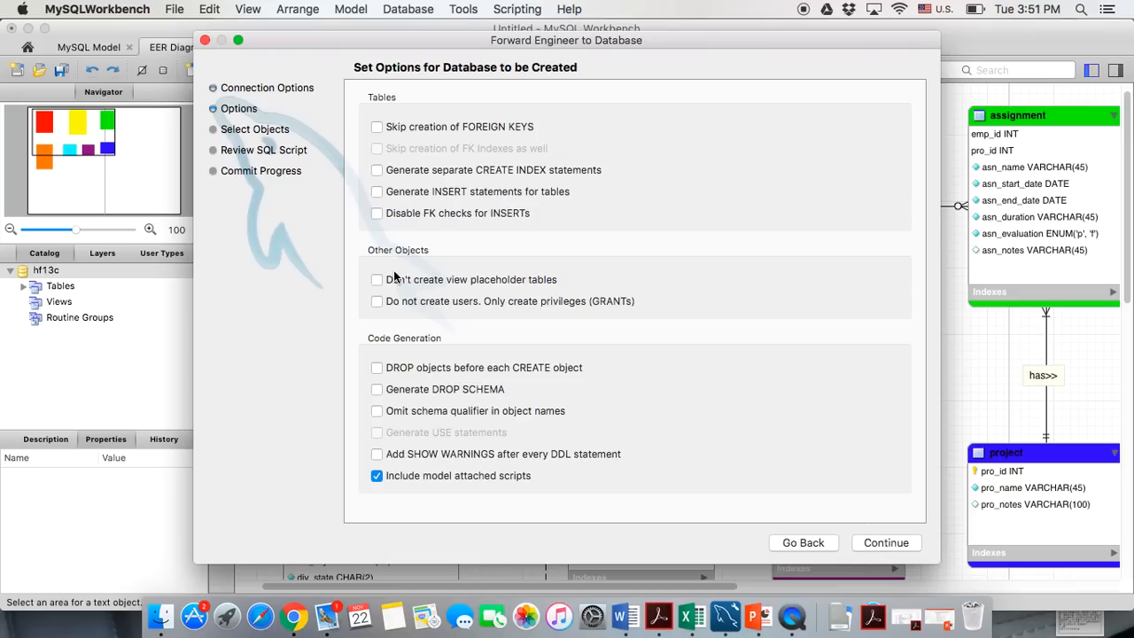
{"action": "left_click", "coordinate": [377, 475]}
{"action": "left_click", "coordinate": [377, 192]}
{"action": "left_click", "coordinate": [377, 367]}
{"action": "left_click", "coordinate": [377, 390]}
{"action": "left_click", "coordinate": [375, 454]}
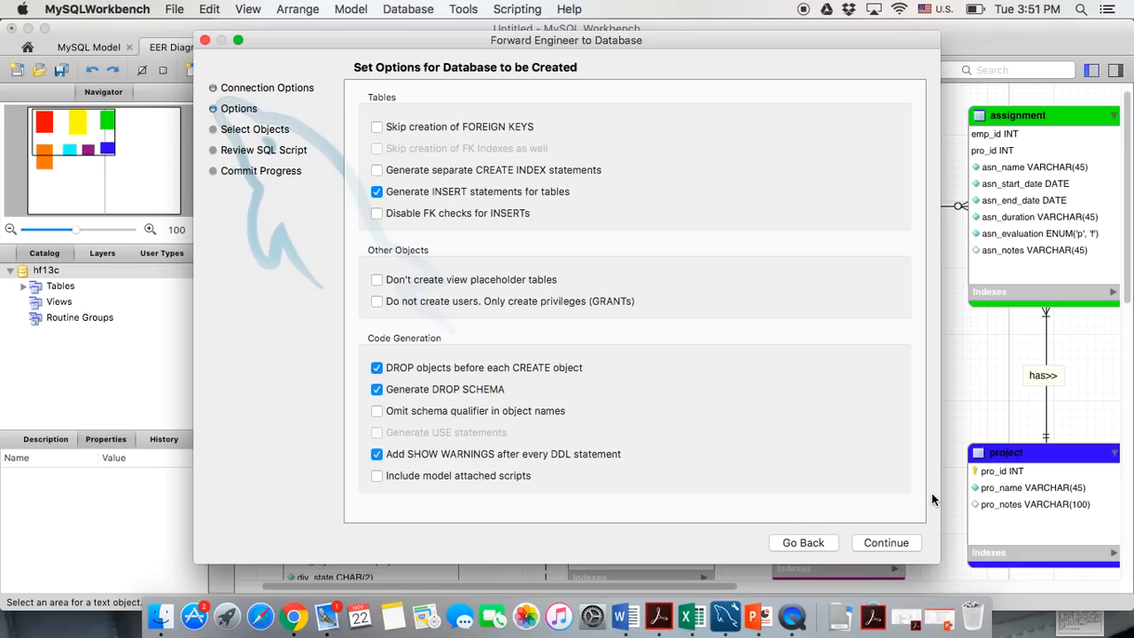
{"action": "left_click", "coordinate": [893, 543]}
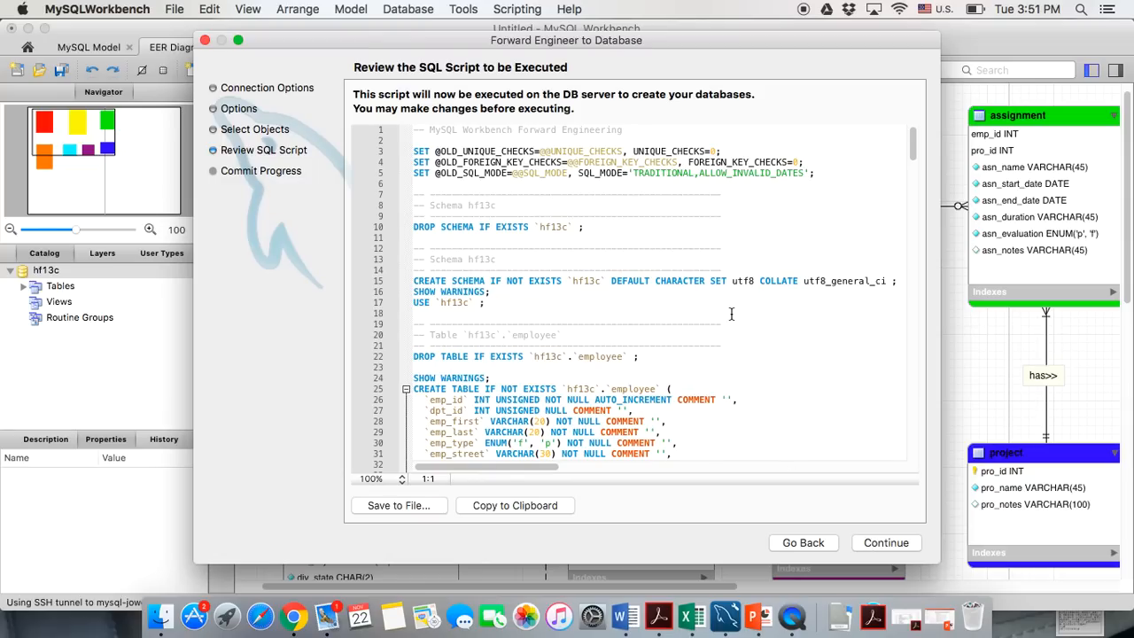
Move the three SET restore statements from mid-script to the end of the generated script
{"action": "scroll", "coordinate": [731, 313], "scroll_direction": "down", "scroll_amount": 20}
{"action": "scroll", "coordinate": [731, 313], "scroll_direction": "down", "scroll_amount": 1}
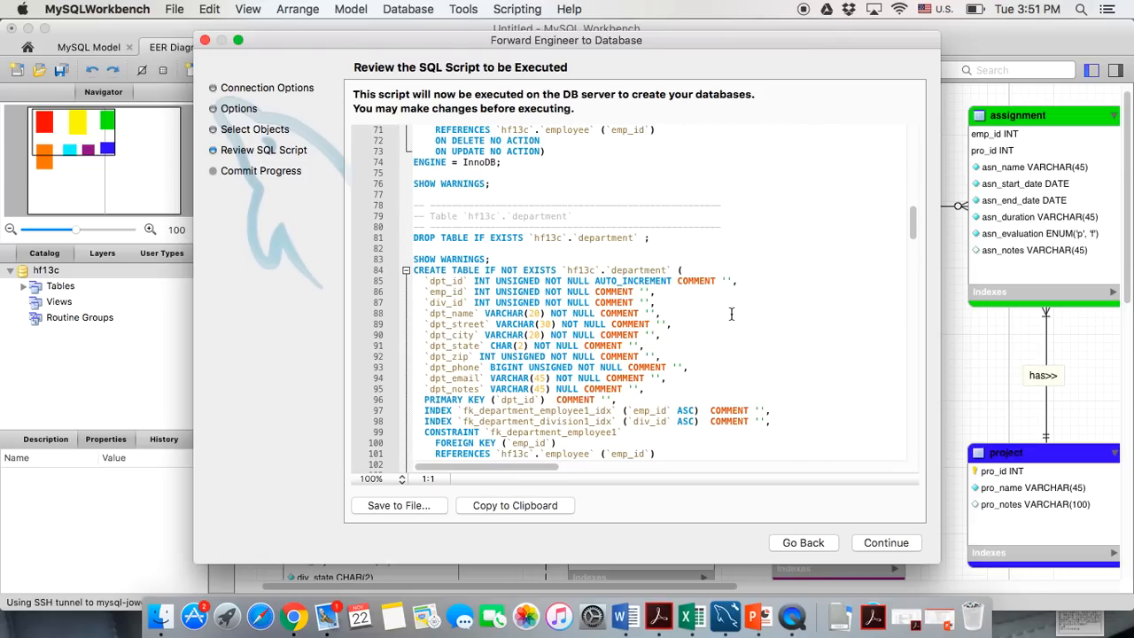
{"action": "scroll", "coordinate": [722, 311], "scroll_direction": "down", "scroll_amount": 15}
{"action": "scroll", "coordinate": [708, 310], "scroll_direction": "down", "scroll_amount": 14}
{"action": "scroll", "coordinate": [617, 308], "scroll_direction": "up", "scroll_amount": 3}
{"action": "left_click_drag", "start_coordinate": [617, 308], "coordinate": [413, 281]}
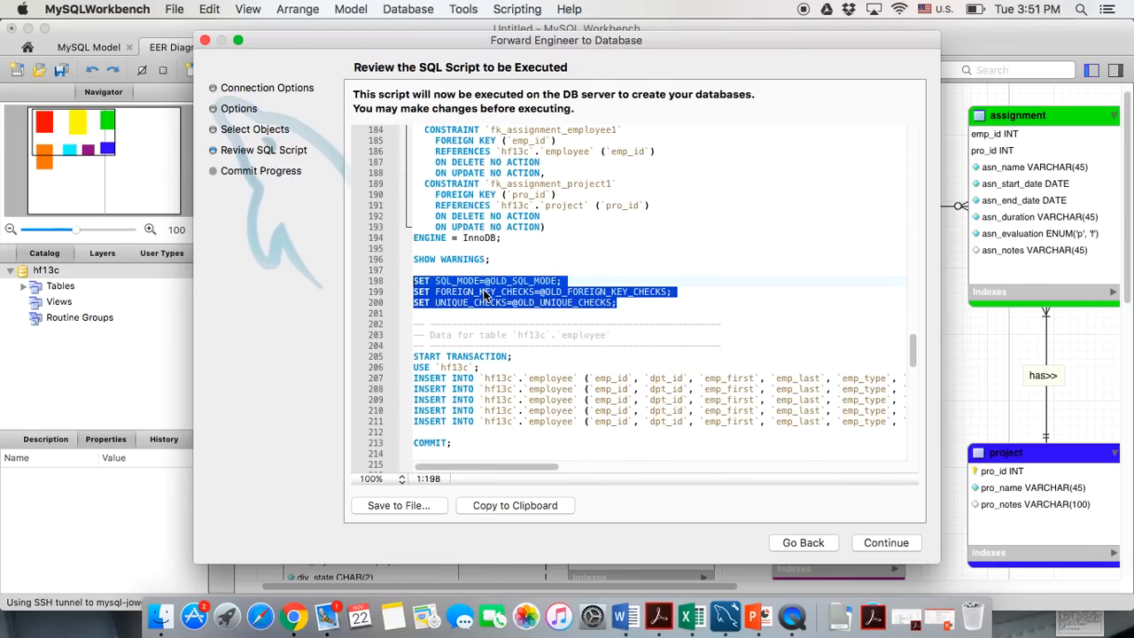
{"action": "key", "text": "super+c"}
{"action": "key", "text": "BackSpace"}
{"action": "key", "text": "BackSpace"}
{"action": "scroll", "coordinate": [485, 354], "scroll_direction": "down", "scroll_amount": 18}
{"action": "left_click", "coordinate": [469, 452]}
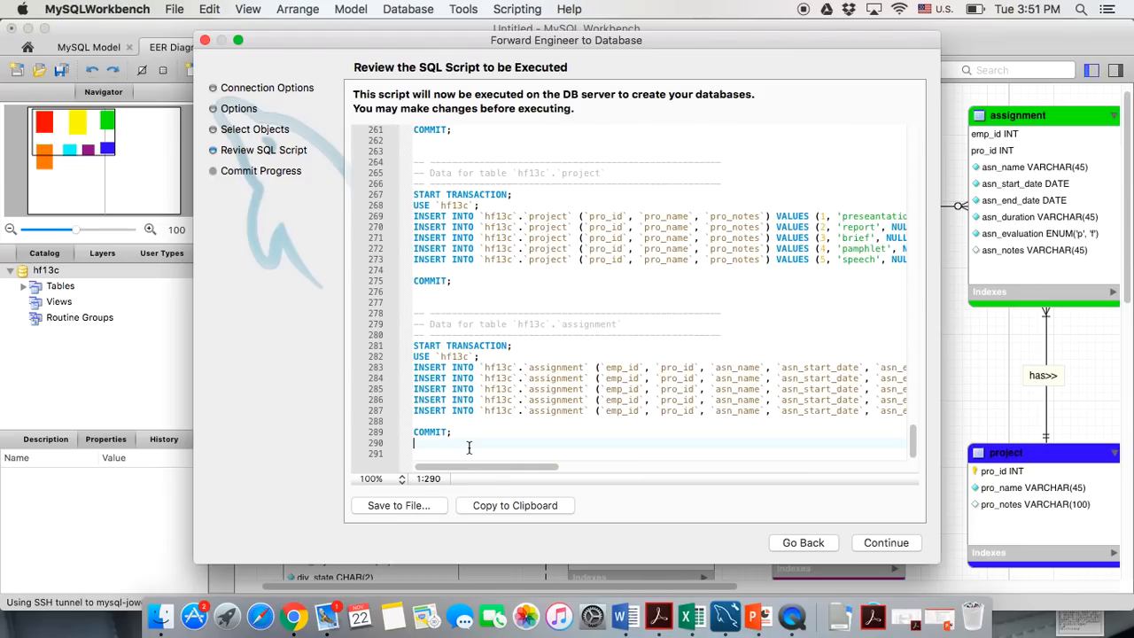
{"action": "key", "text": "super+v"}
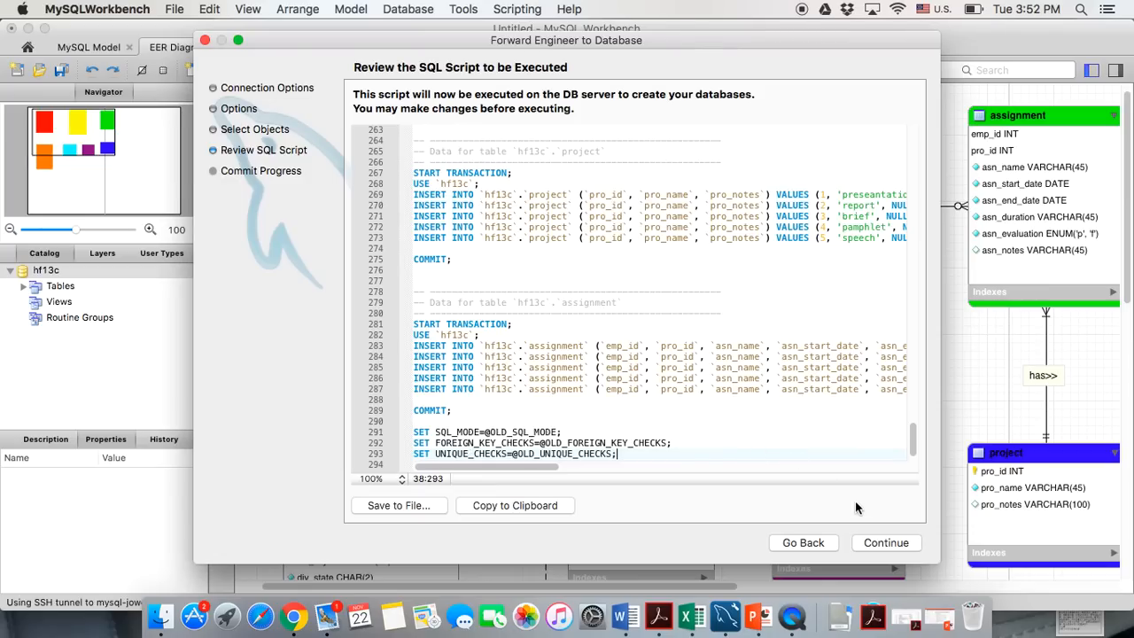
Execute the script to create hf13c on the server, then return to the MySQL Model overview
{"action": "left_click", "coordinate": [865, 545]}
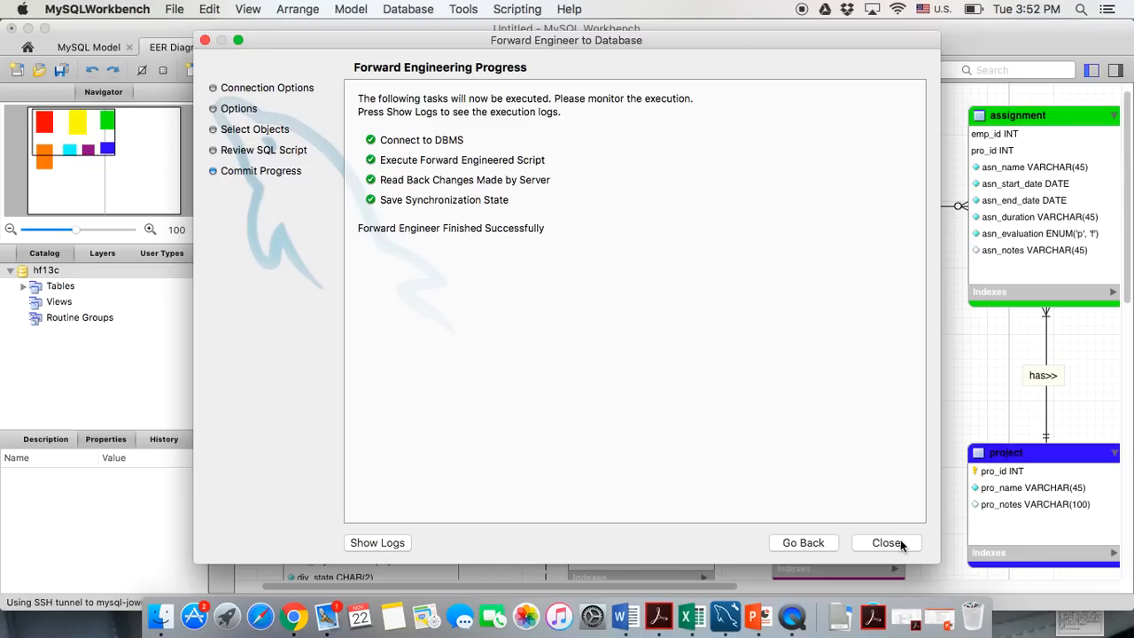
{"action": "left_click", "coordinate": [901, 544]}
{"action": "scroll", "coordinate": [782, 390], "scroll_direction": "down", "scroll_amount": 2}
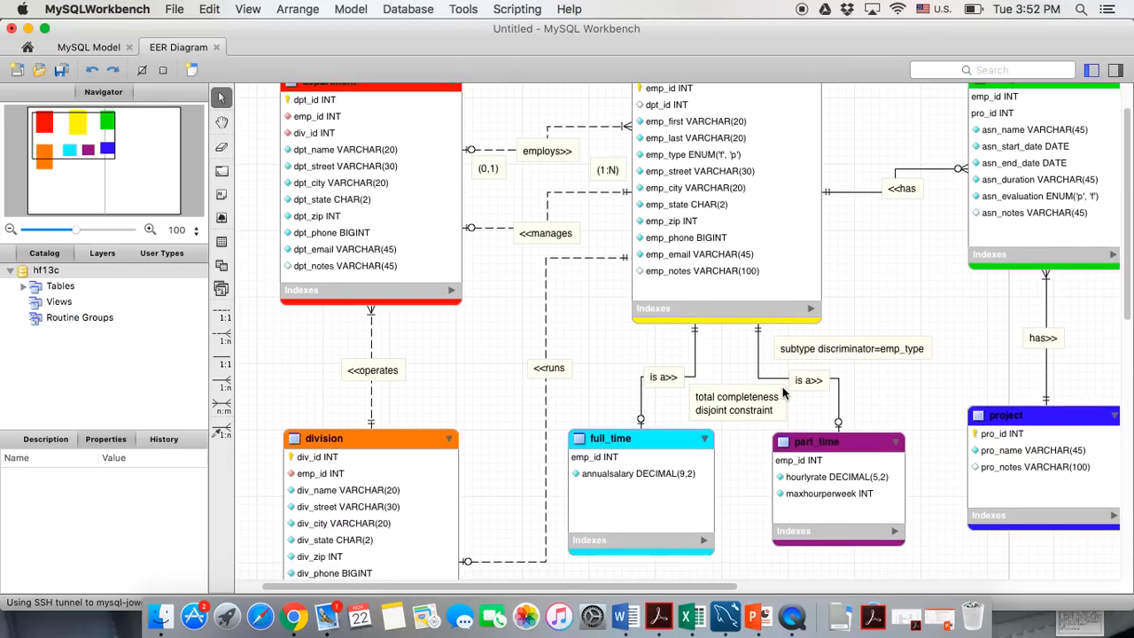
{"action": "scroll", "coordinate": [782, 386], "scroll_direction": "up", "scroll_amount": 2}
{"action": "left_click", "coordinate": [80, 49]}
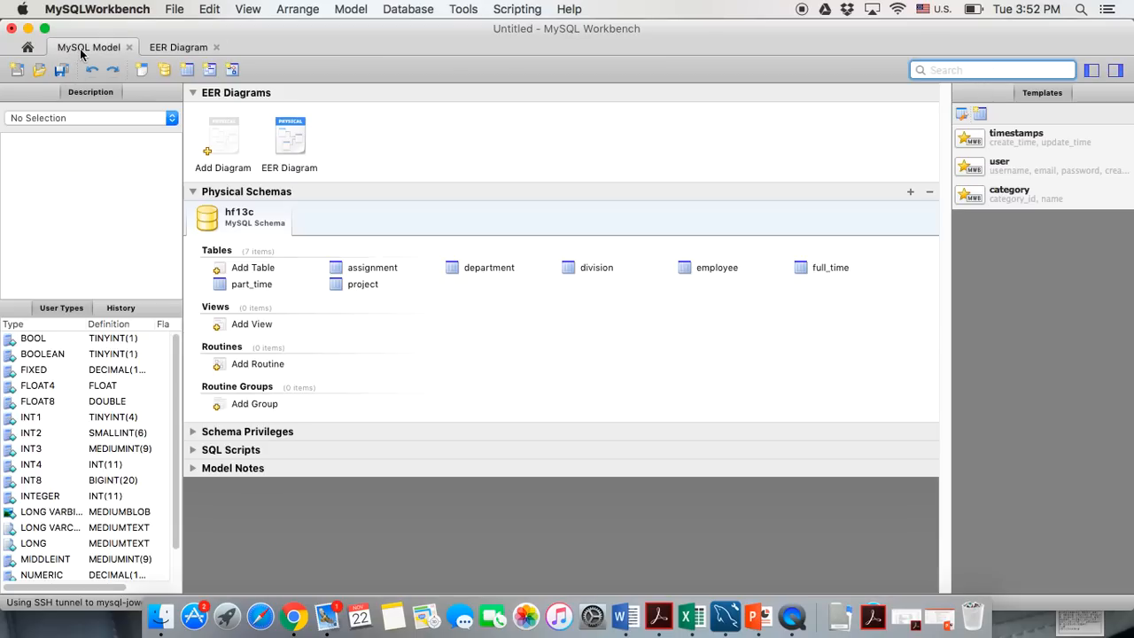
In a new SQL editor on the server connection, run 'use hf13c;' and 'show tables;'
{"action": "left_click", "coordinate": [27, 47]}
{"action": "left_click", "coordinate": [306, 168]}
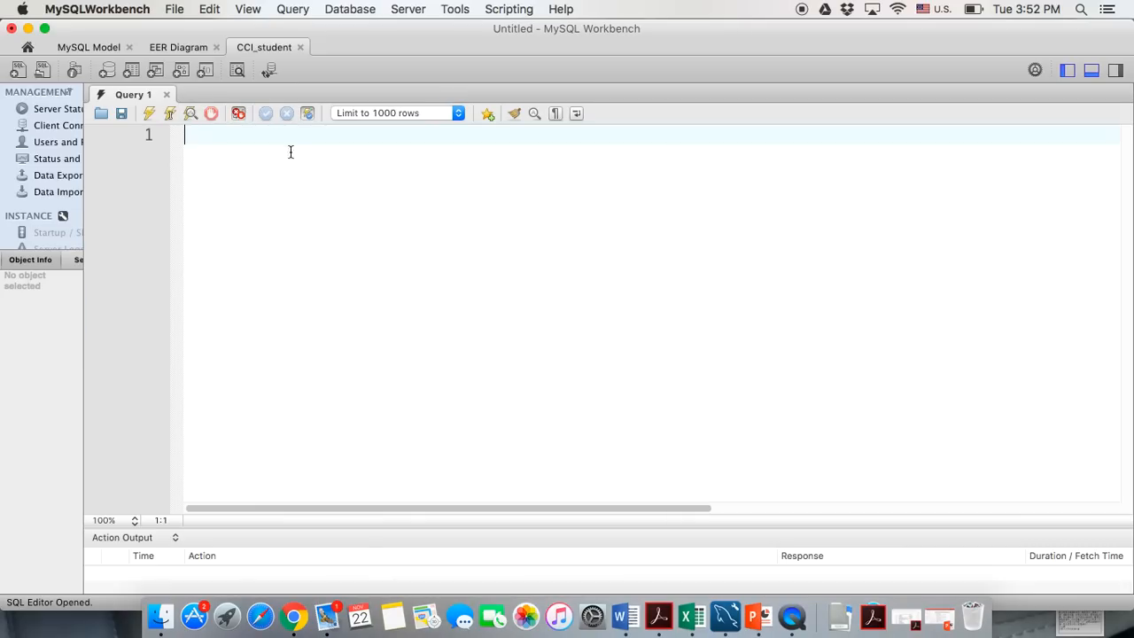
{"action": "type", "text": "use hf13c;"}
{"action": "key", "text": "Return"}
{"action": "type", "text": "show tables;"}
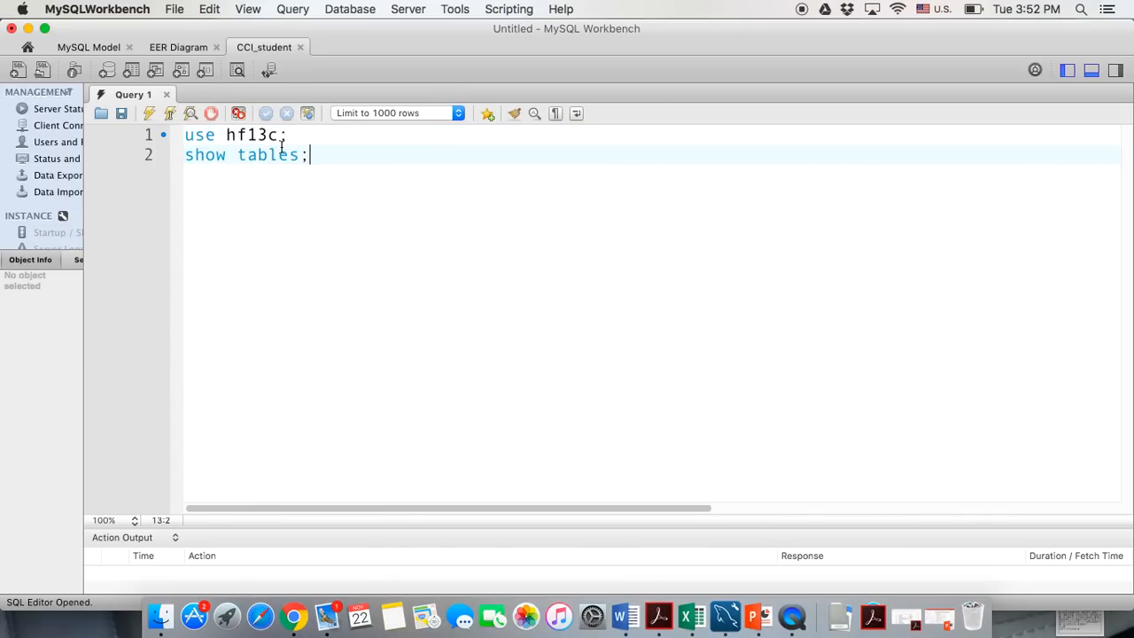
{"action": "key", "text": "super+a"}
{"action": "left_click", "coordinate": [150, 113]}
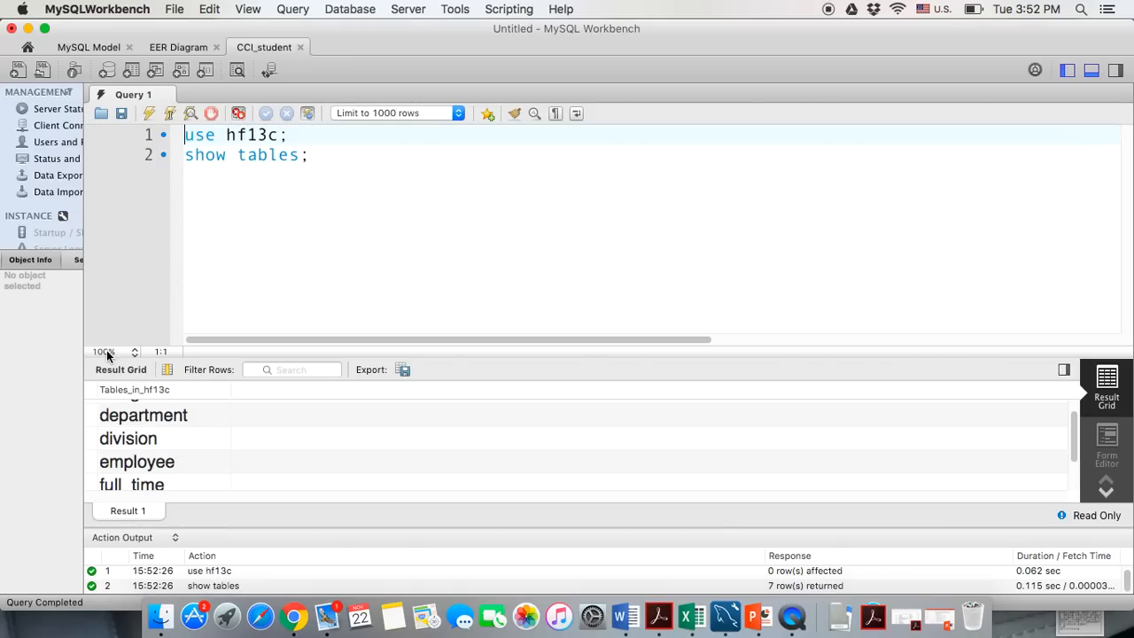
Enlarge the results pane to view all seven tables, restore it, then minimize Workbench
{"action": "left_click_drag", "start_coordinate": [109, 357], "coordinate": [198, 210]}
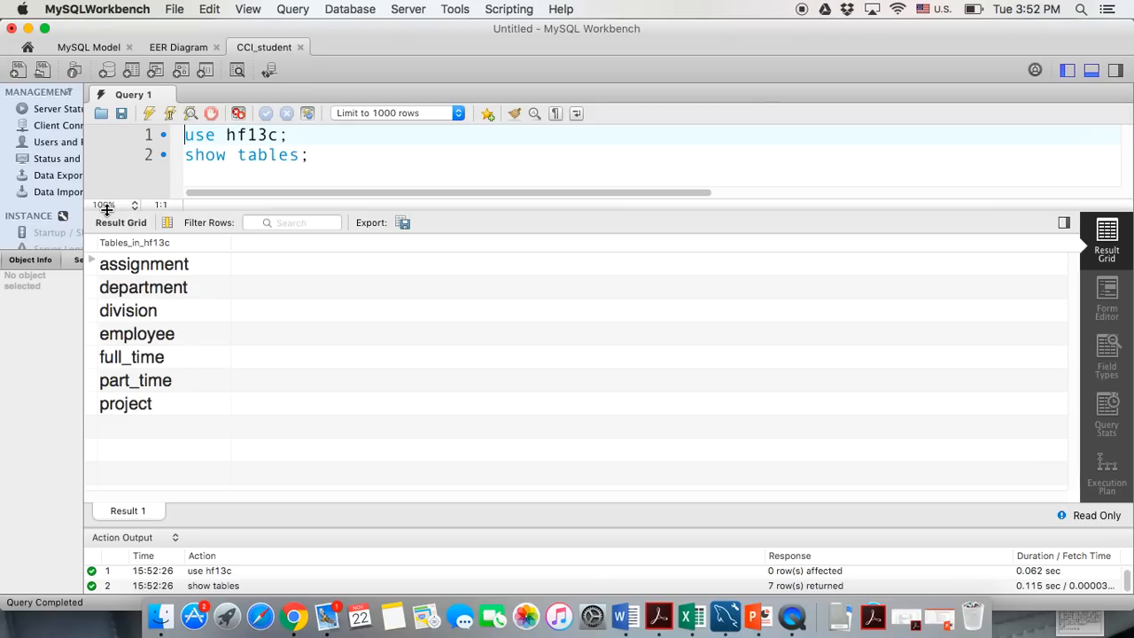
{"action": "left_click_drag", "start_coordinate": [106, 209], "coordinate": [118, 369]}
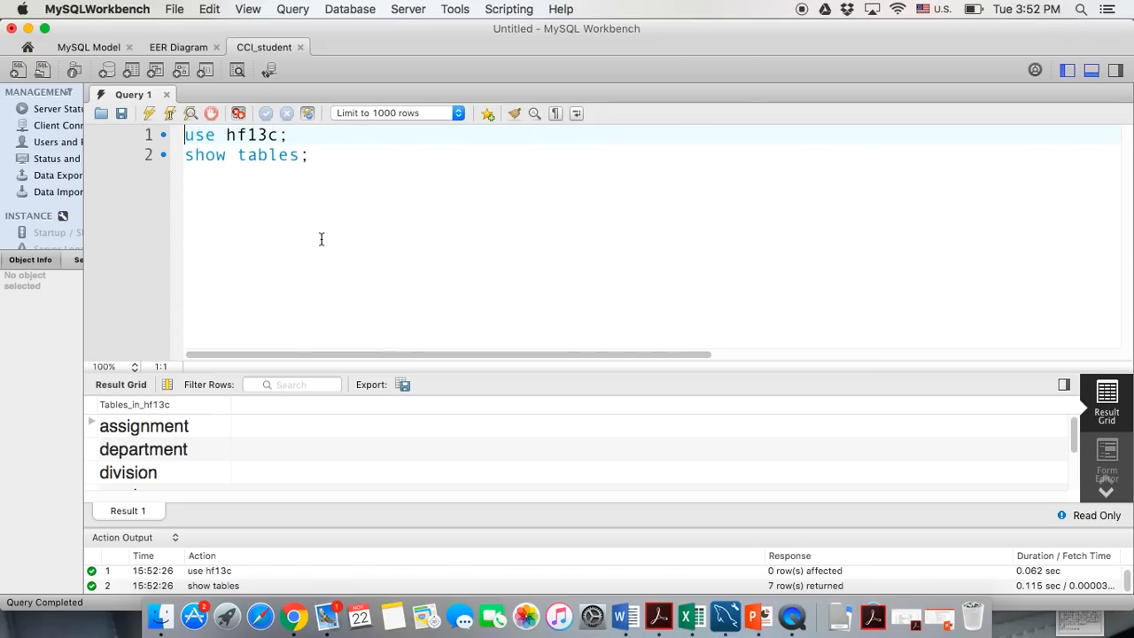
{"action": "left_click", "coordinate": [270, 224]}
{"action": "left_click", "coordinate": [29, 30]}
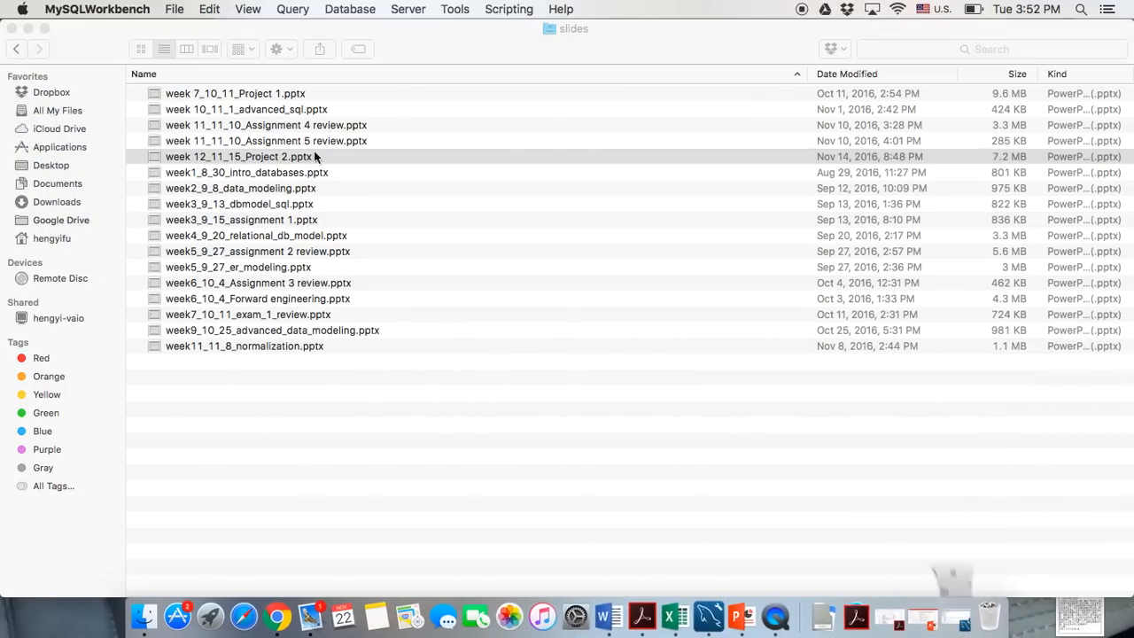
Restore Workbench from the Dock and browse the colored hf13c EER diagram
{"action": "left_click", "coordinate": [962, 617]}
{"action": "left_click", "coordinate": [159, 47]}
{"action": "scroll", "coordinate": [496, 368], "scroll_direction": "down", "scroll_amount": 3}
{"action": "scroll", "coordinate": [496, 368], "scroll_direction": "right", "scroll_amount": 2}
{"action": "scroll", "coordinate": [498, 368], "scroll_direction": "down", "scroll_amount": 2}
{"action": "scroll", "coordinate": [501, 368], "scroll_direction": "left", "scroll_amount": 1}
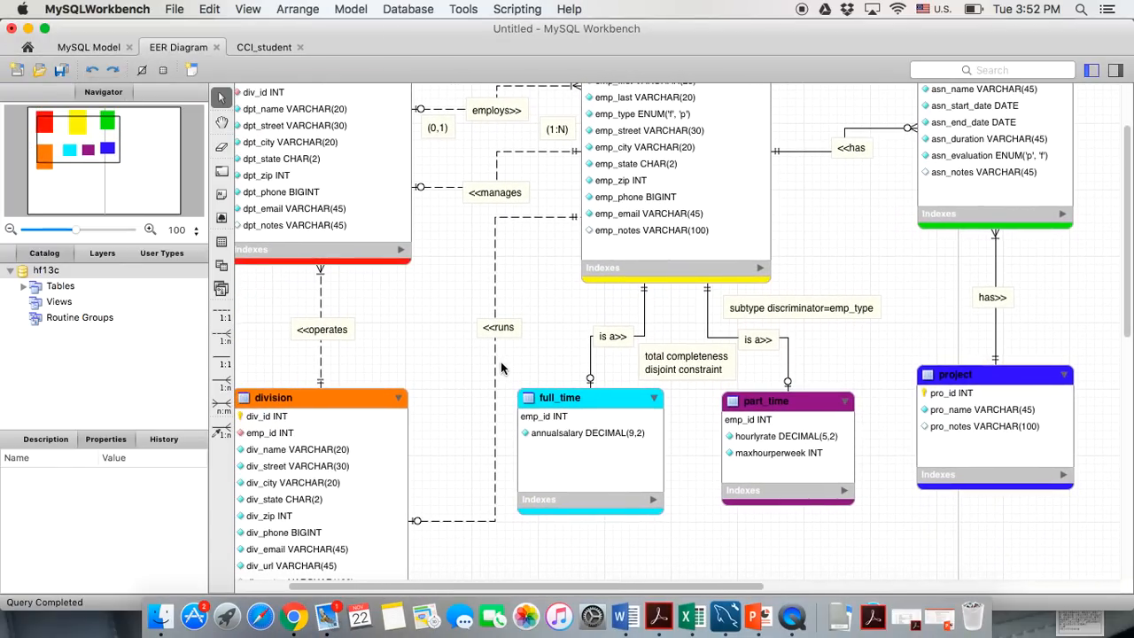
{"action": "scroll", "coordinate": [501, 368], "scroll_direction": "left", "scroll_amount": 1}
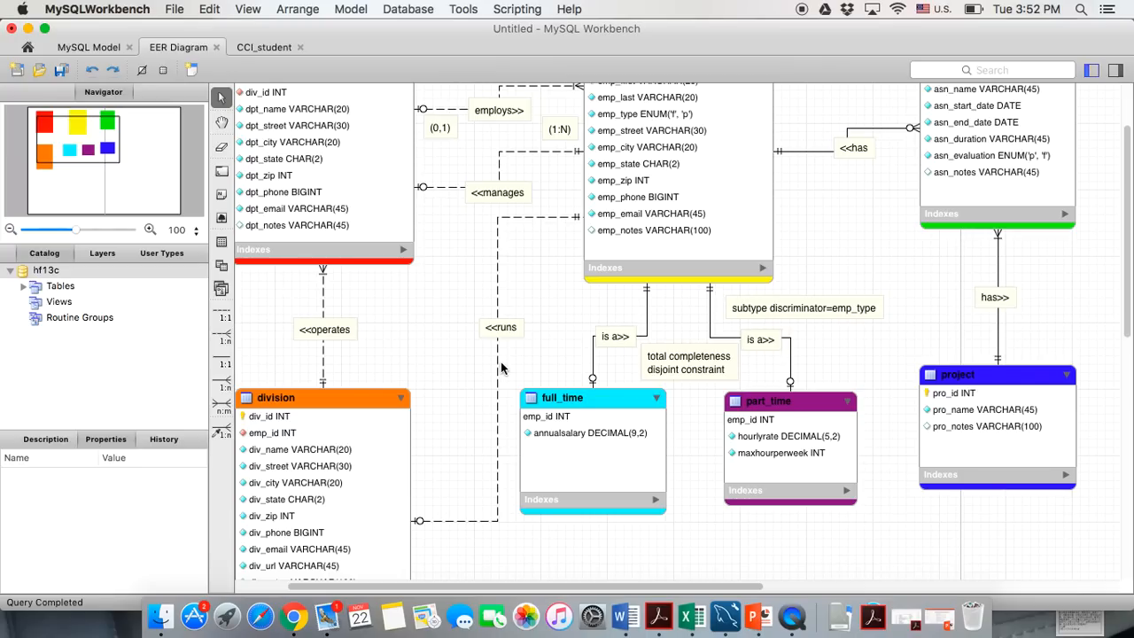
{"action": "scroll", "coordinate": [500, 367], "scroll_direction": "up", "scroll_amount": 4}
{"action": "scroll", "coordinate": [500, 368], "scroll_direction": "left", "scroll_amount": 2}
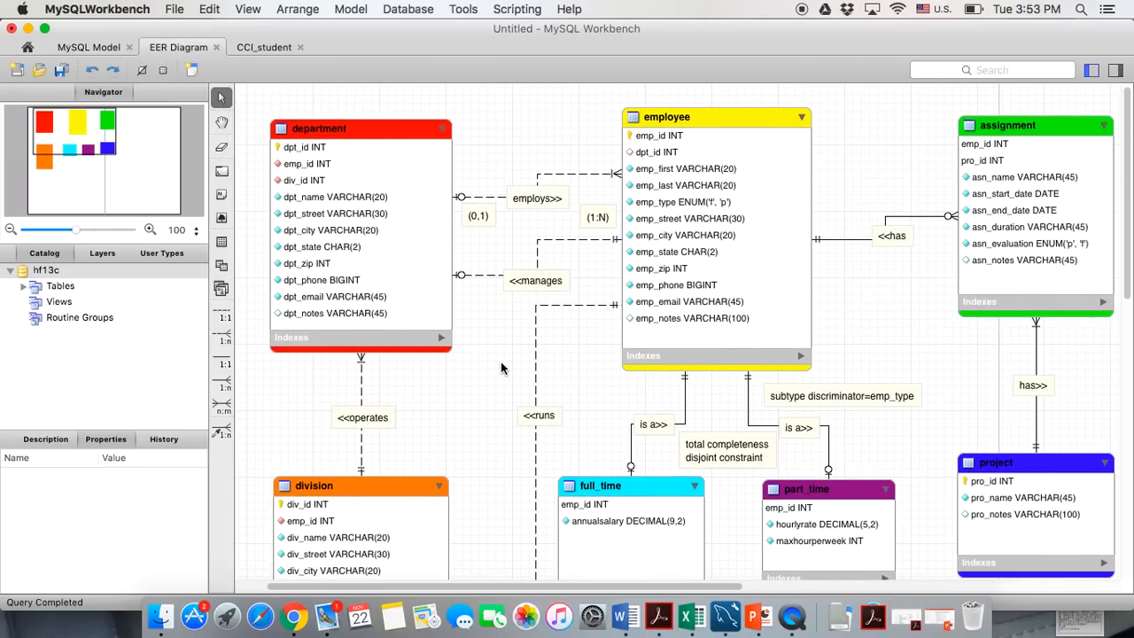
{"action": "scroll", "coordinate": [501, 367], "scroll_direction": "down", "scroll_amount": 3}
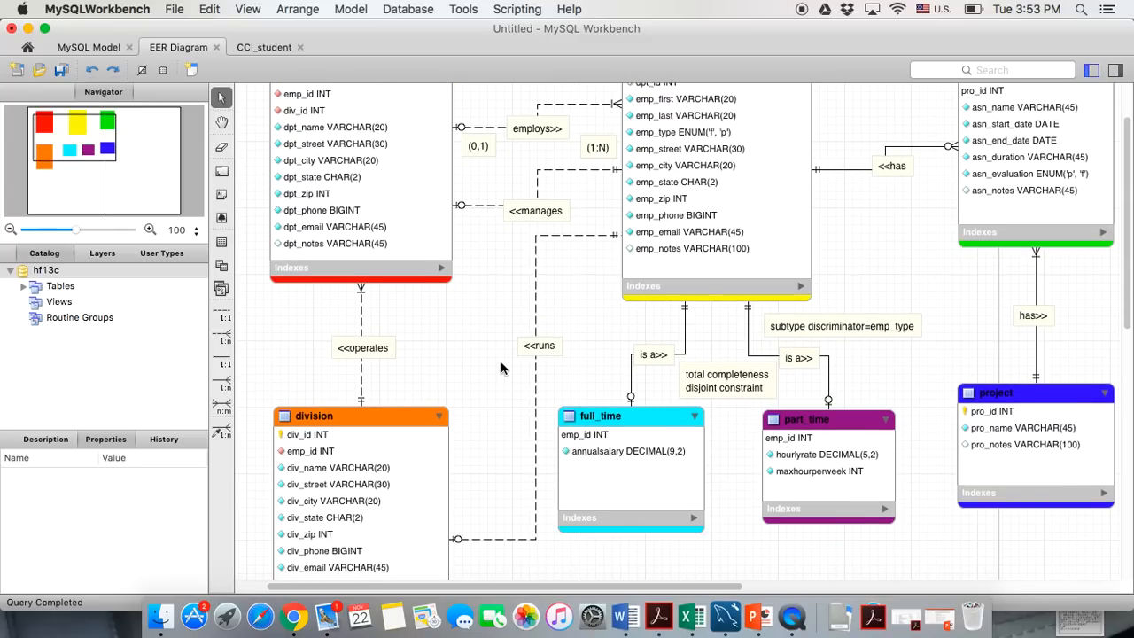
{"action": "scroll", "coordinate": [500, 367], "scroll_direction": "up", "scroll_amount": 2}
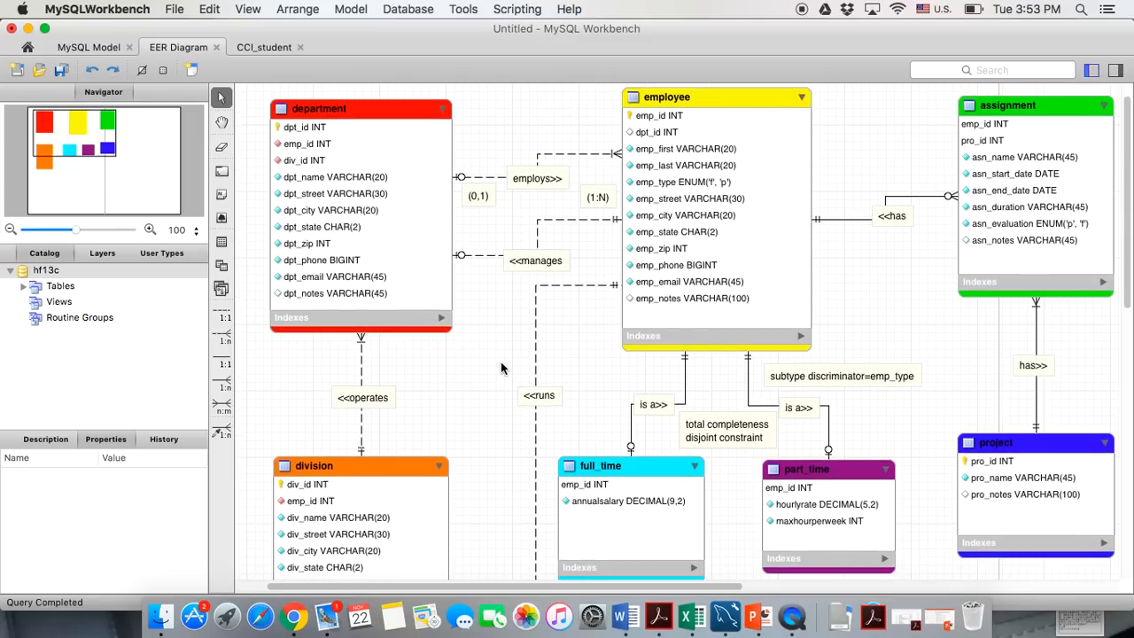